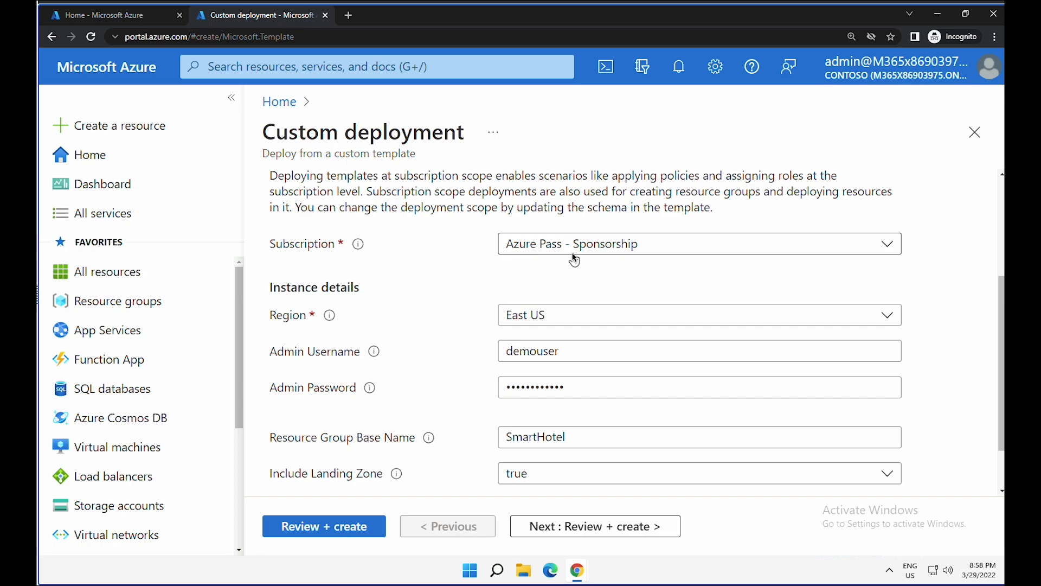
- Set the resource group base name to SmartHotel-RG and re-enter the admin password
{"action": "left_click", "coordinate": [574, 440]}
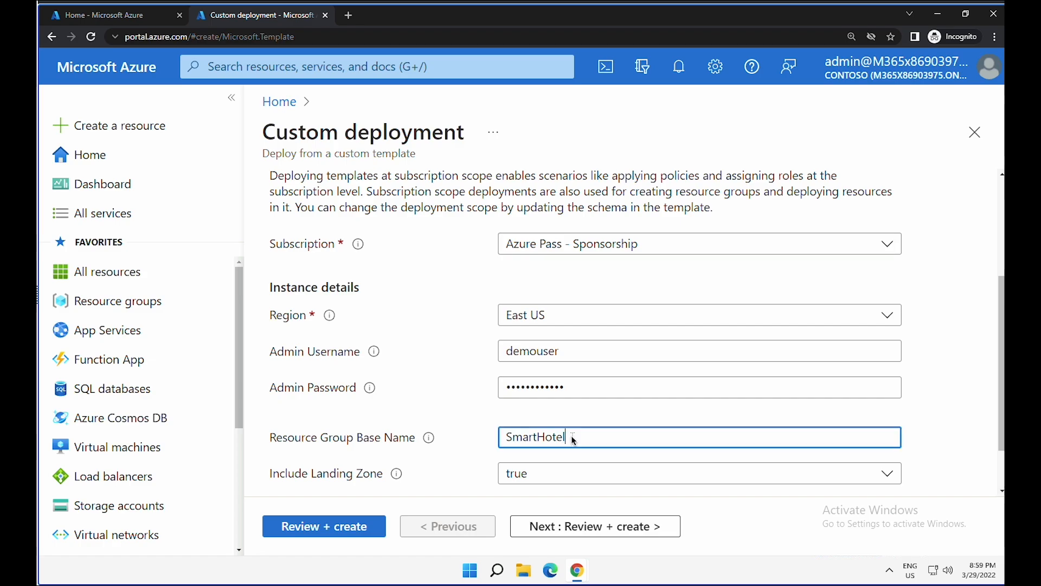
{"action": "type", "text": "p"}
{"action": "type", "text": "-RG"}
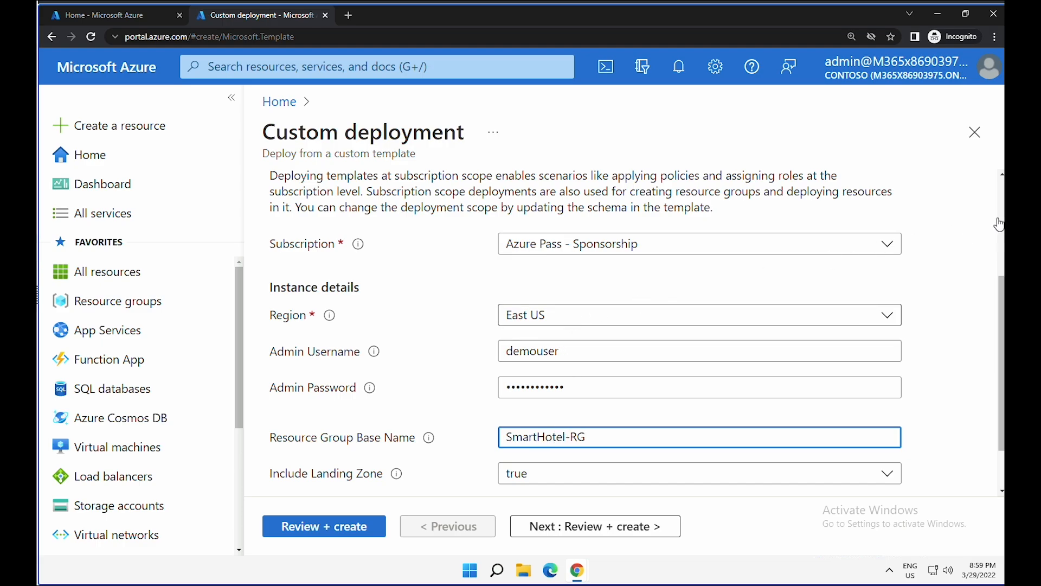
{"action": "left_click_drag", "start_coordinate": [596, 388], "coordinate": [41, 365]}
{"action": "key", "text": "BackSpace"}
{"action": "key", "text": "ctrl+v"}
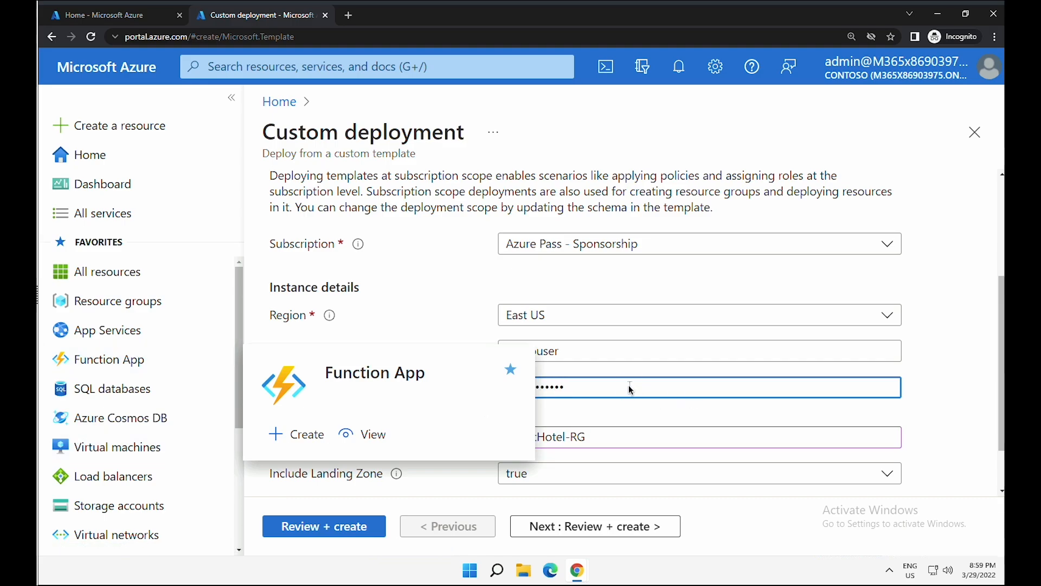
- Keep Include Landing Zone set to true, pass validation, and create the deployment
{"action": "scroll", "coordinate": [648, 413], "scroll_direction": "down", "scroll_amount": 2}
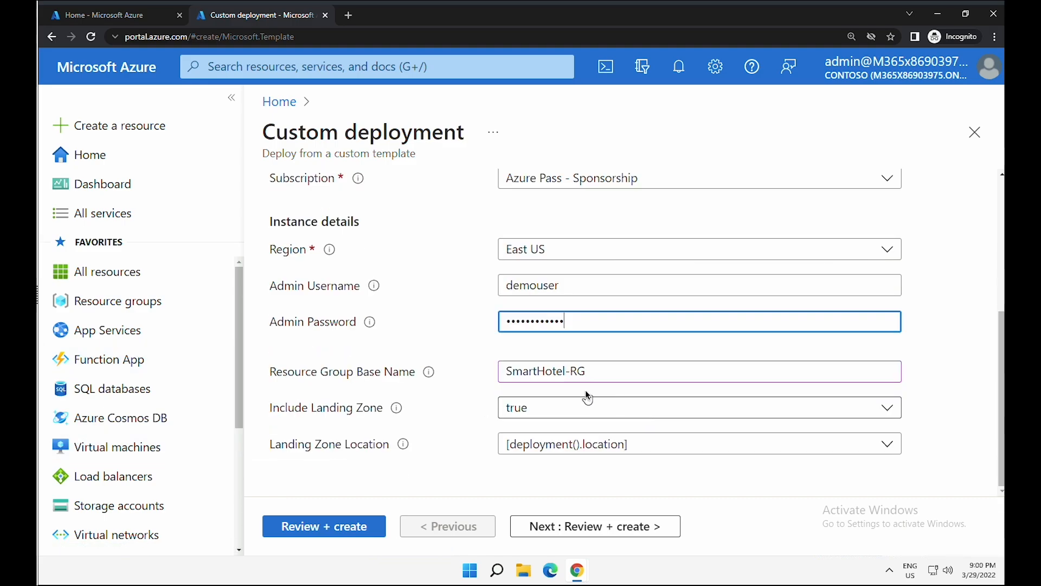
{"action": "left_click", "coordinate": [559, 412]}
{"action": "left_click", "coordinate": [537, 433]}
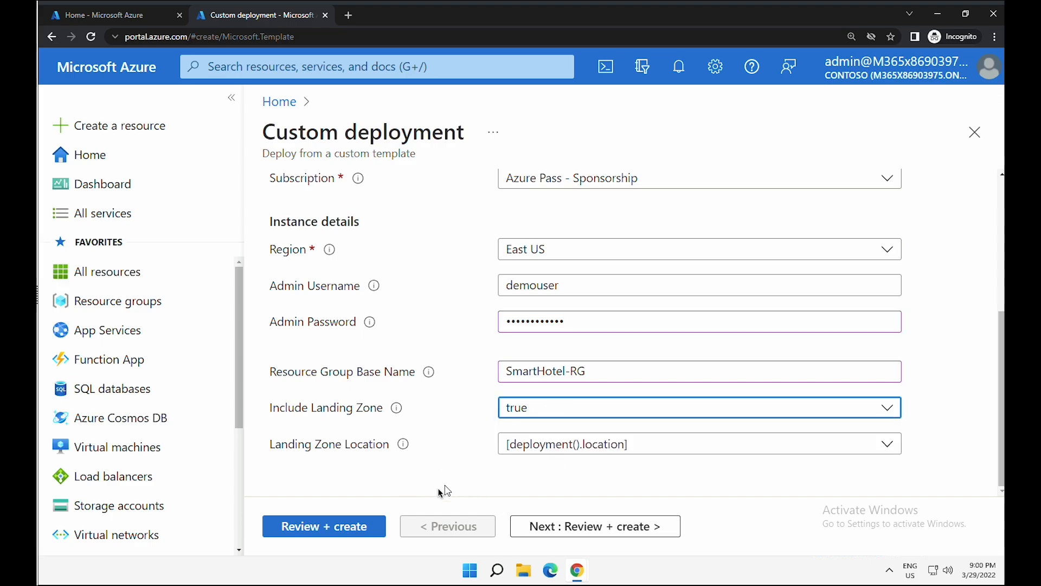
{"action": "left_click", "coordinate": [361, 529]}
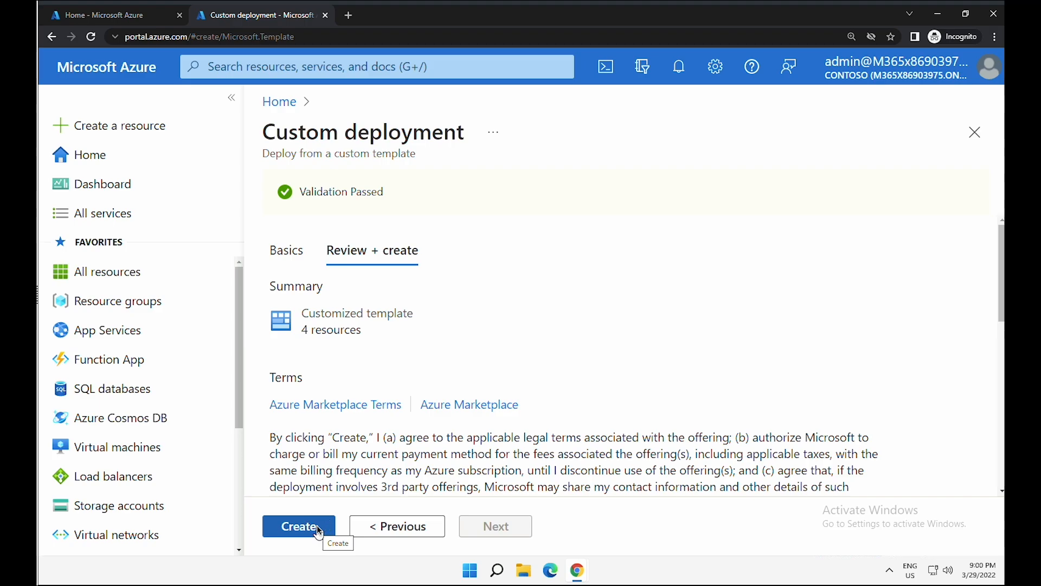
{"action": "left_click", "coordinate": [317, 528]}
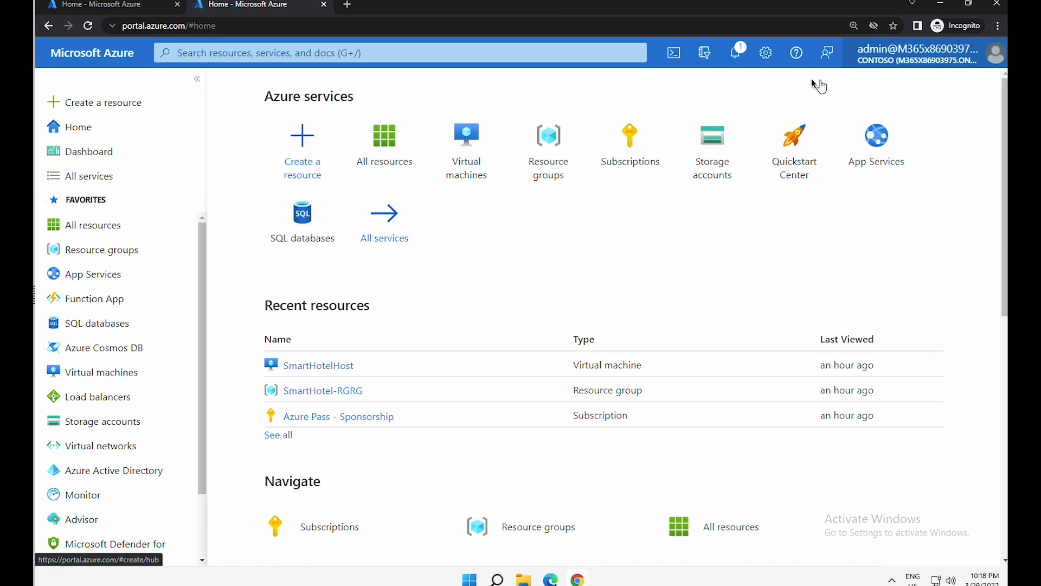
{"action": "left_click", "coordinate": [736, 52]}
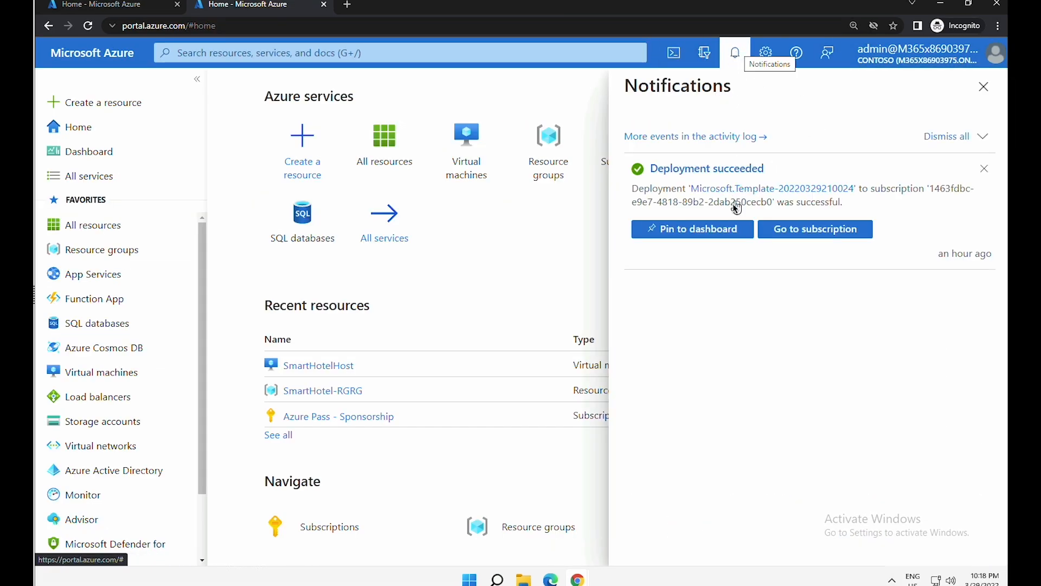
- Open the Azure Pass - Sponsorship subscription and review its resource counts (3 virtual networks, 2 disks, 2 databases)
{"action": "left_click", "coordinate": [774, 229]}
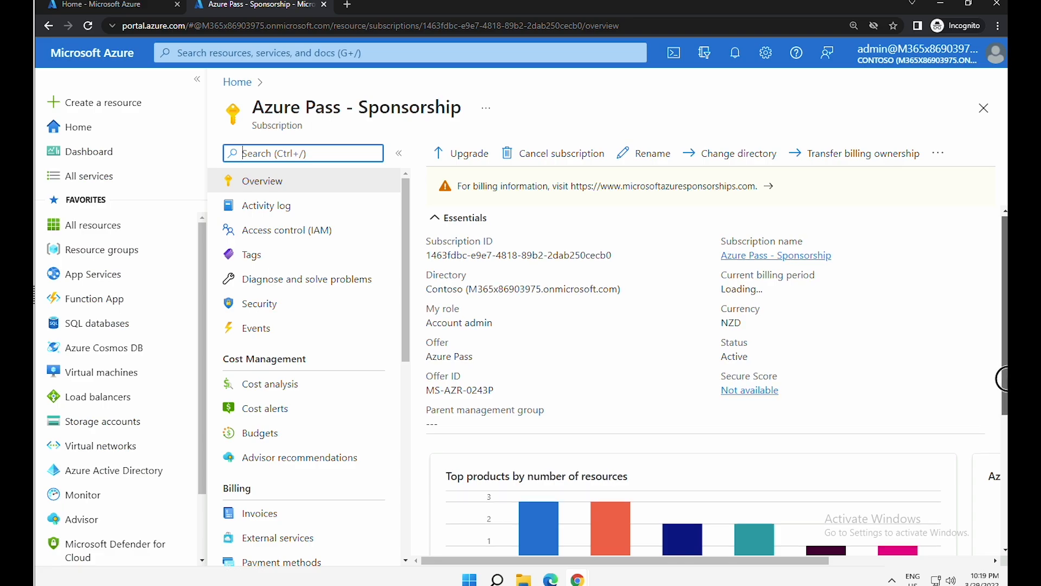
{"action": "scroll", "coordinate": [424, 506], "scroll_direction": "down", "scroll_amount": 2}
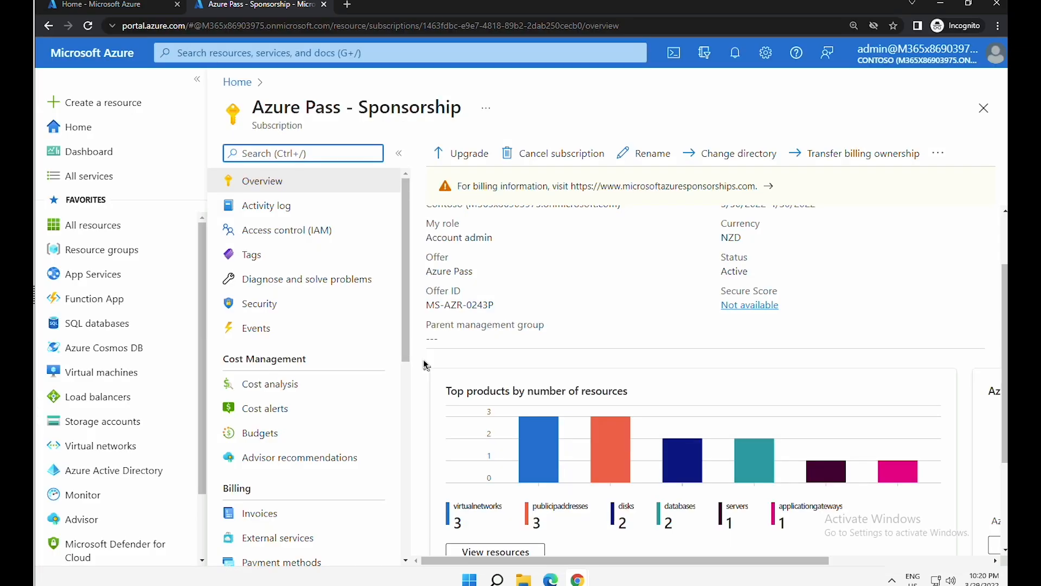
- Open the SmartHotelHost VM in SmartHotel-RGHostRG and copy its public IP 20.25.113.197
{"action": "left_click", "coordinate": [136, 255]}
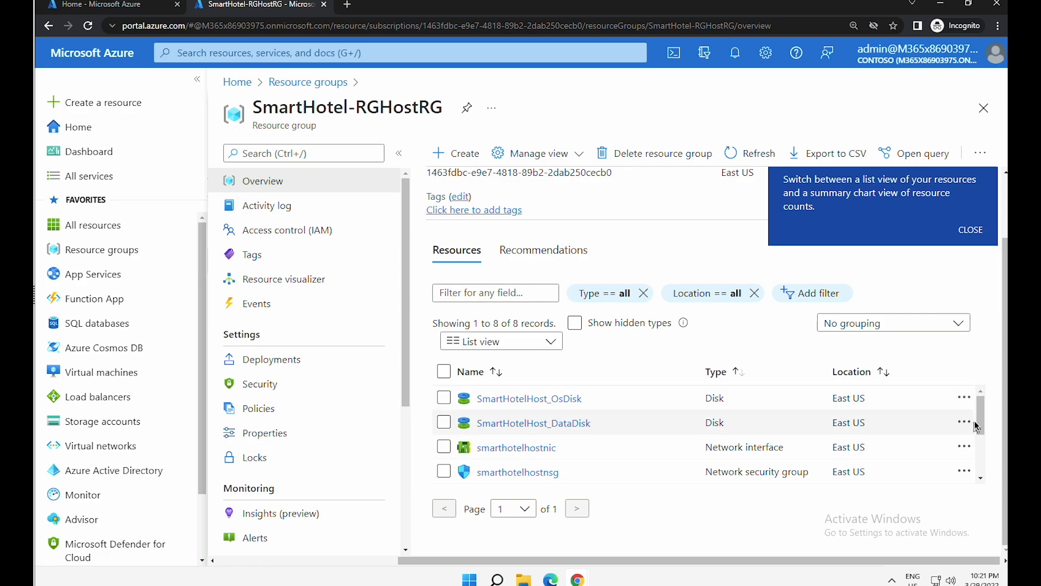
{"action": "left_click_drag", "start_coordinate": [978, 426], "coordinate": [986, 478]}
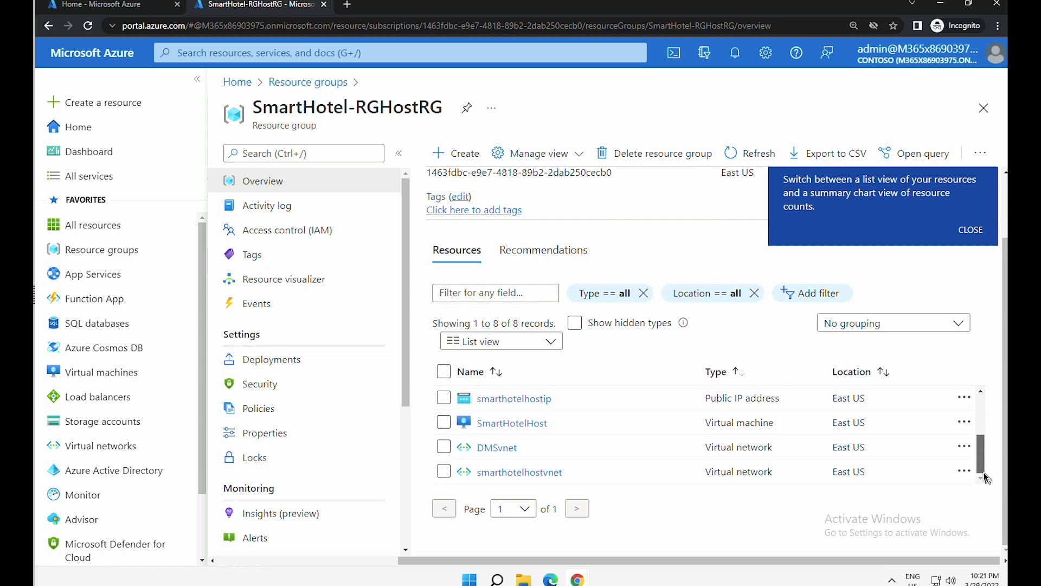
{"action": "left_click", "coordinate": [510, 425]}
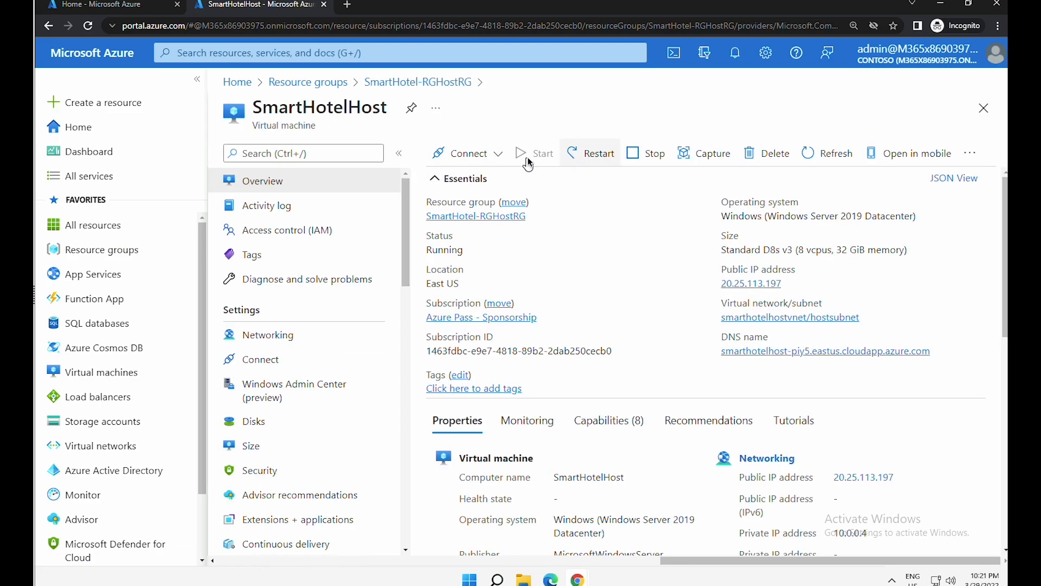
{"action": "left_click", "coordinate": [790, 283]}
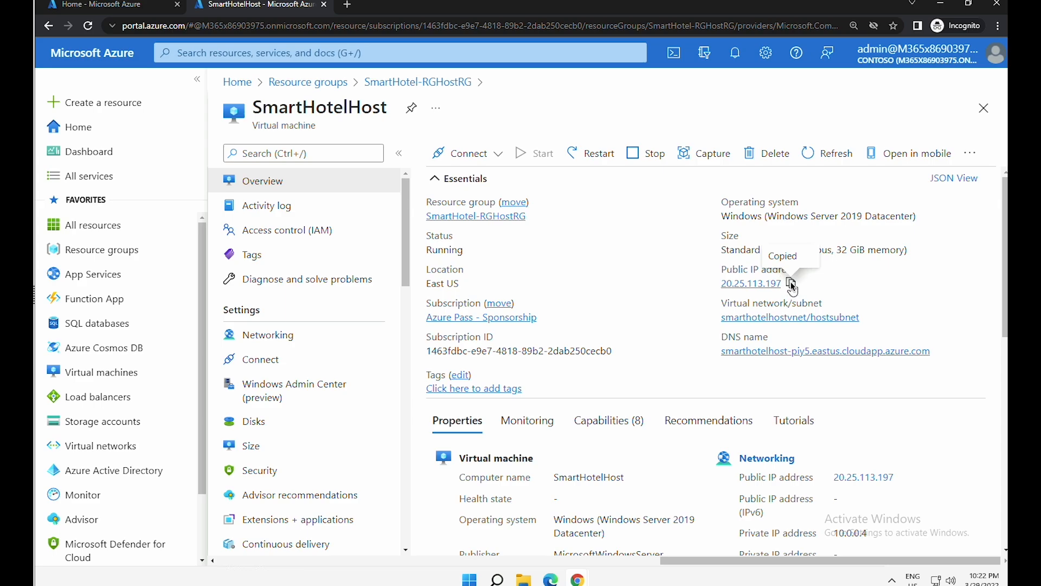
- Load 20.25.113.197 in a new tab, review the guest check-in/check-out table, then return to the portal
{"action": "left_click", "coordinate": [347, 5]}
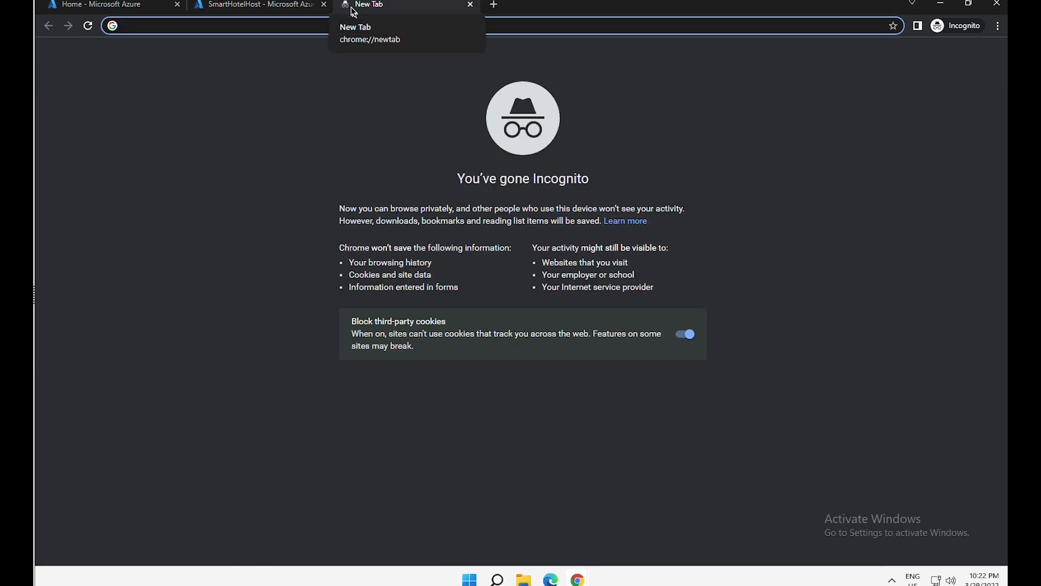
{"action": "key", "text": "ctrl+v"}
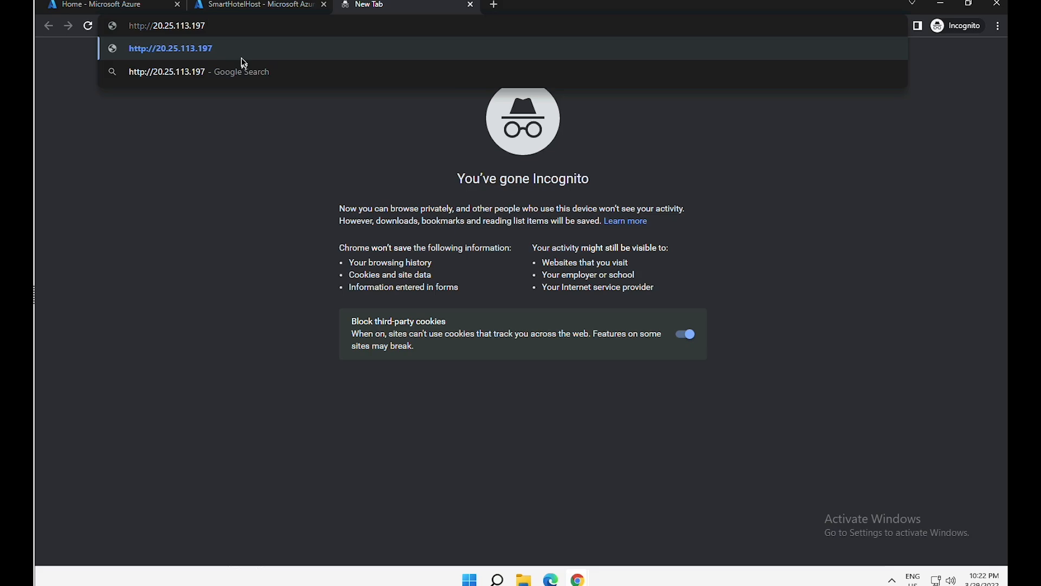
{"action": "left_click", "coordinate": [242, 54]}
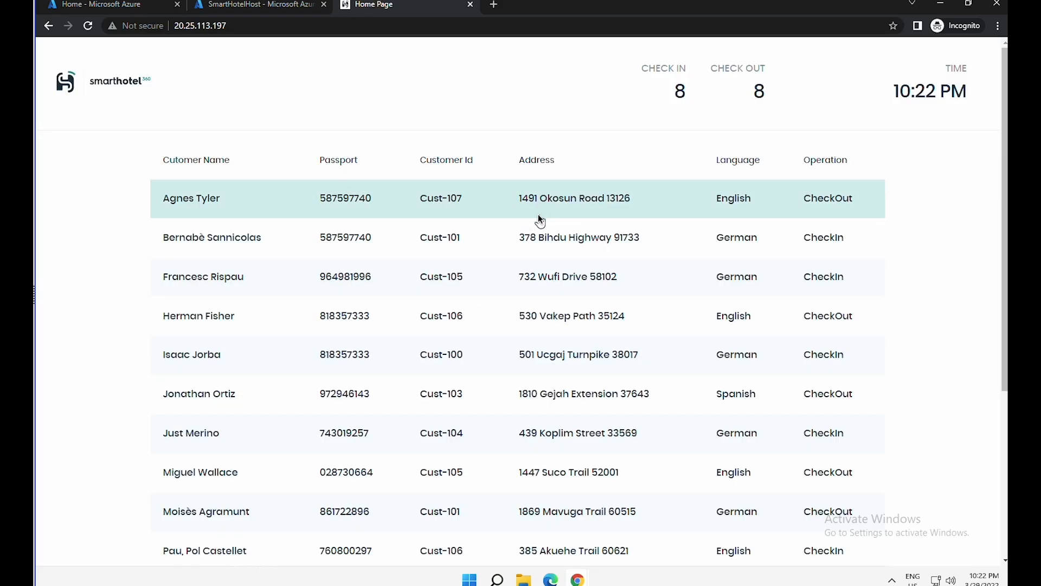
{"action": "scroll", "coordinate": [538, 215], "scroll_direction": "down", "scroll_amount": 1}
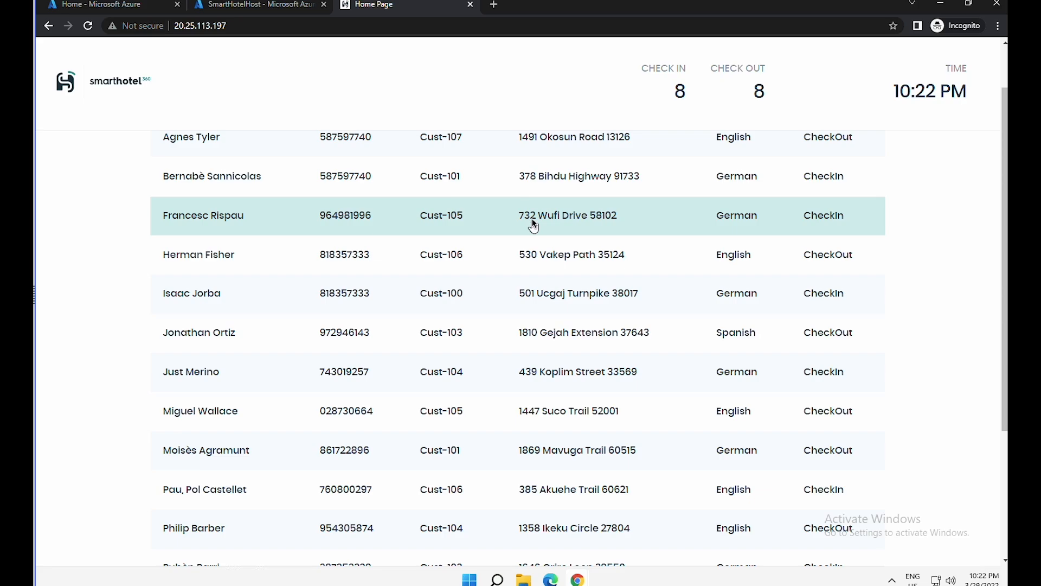
{"action": "scroll", "coordinate": [532, 219], "scroll_direction": "up", "scroll_amount": 1}
{"action": "scroll", "coordinate": [537, 244], "scroll_direction": "down", "scroll_amount": 1}
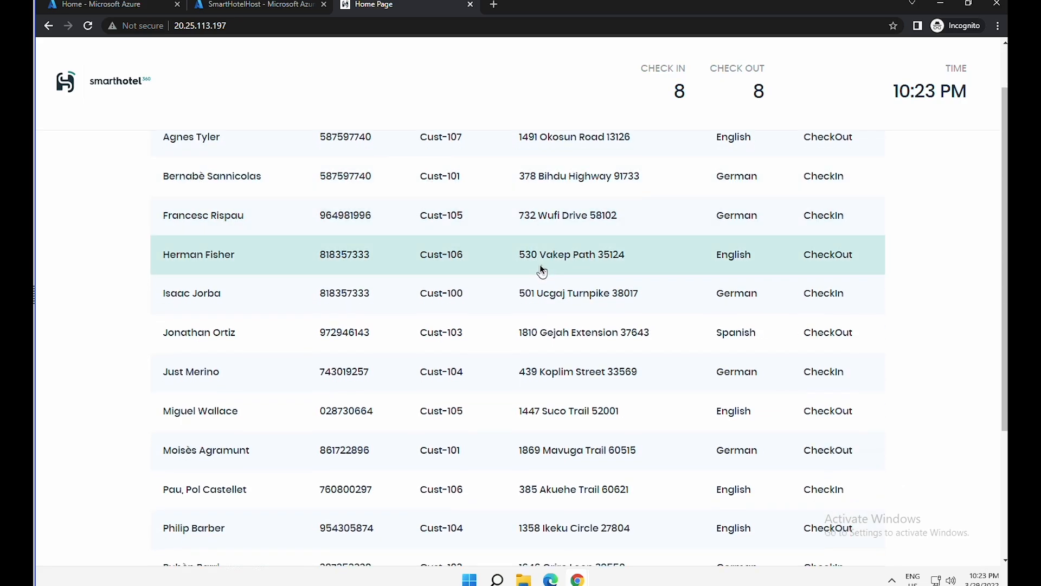
{"action": "scroll", "coordinate": [536, 274], "scroll_direction": "down", "scroll_amount": 1}
{"action": "scroll", "coordinate": [534, 289], "scroll_direction": "down", "scroll_amount": 1}
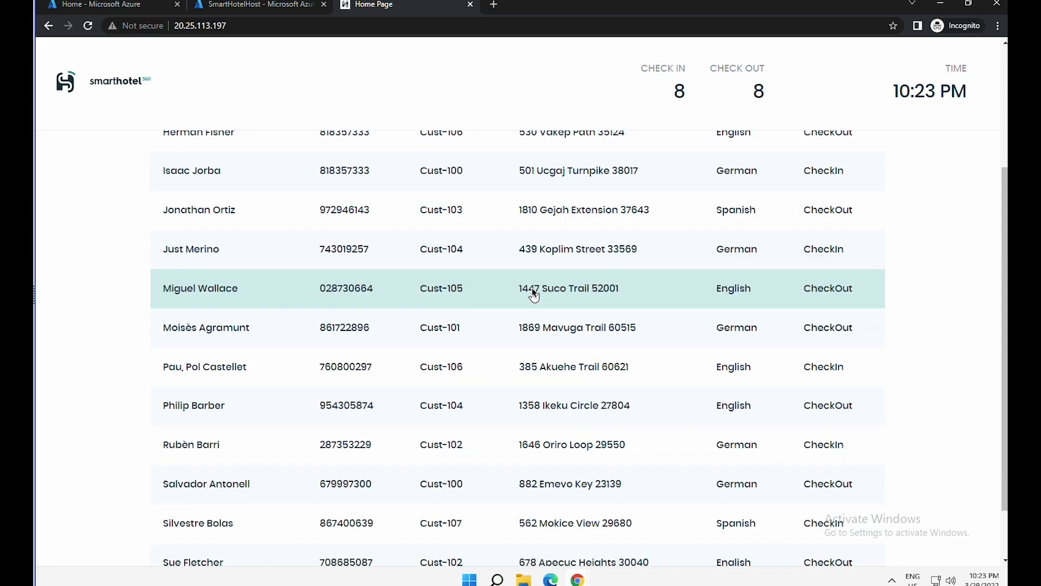
{"action": "scroll", "coordinate": [534, 294], "scroll_direction": "up", "scroll_amount": 3}
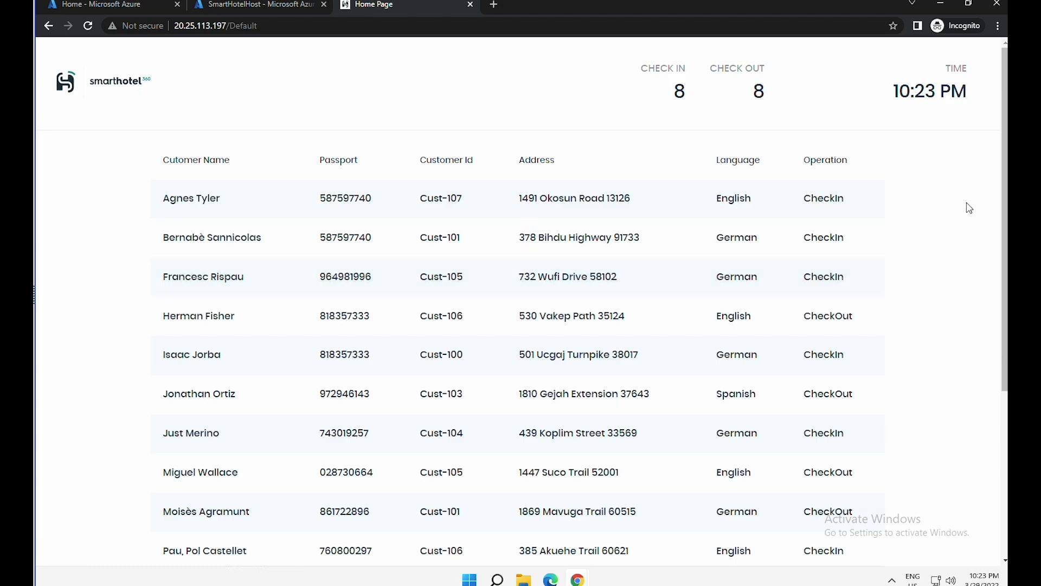
{"action": "left_click", "coordinate": [255, 4]}
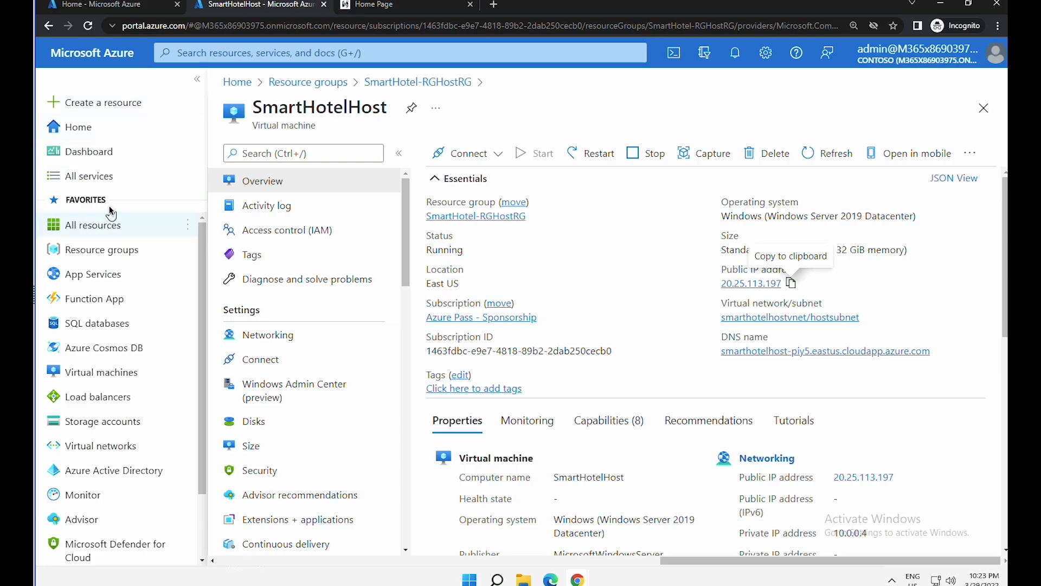
- Open the SmartHotel-RGRG resource group and scroll its 8 resources to find SmartHotelLA
{"action": "left_click", "coordinate": [104, 128]}
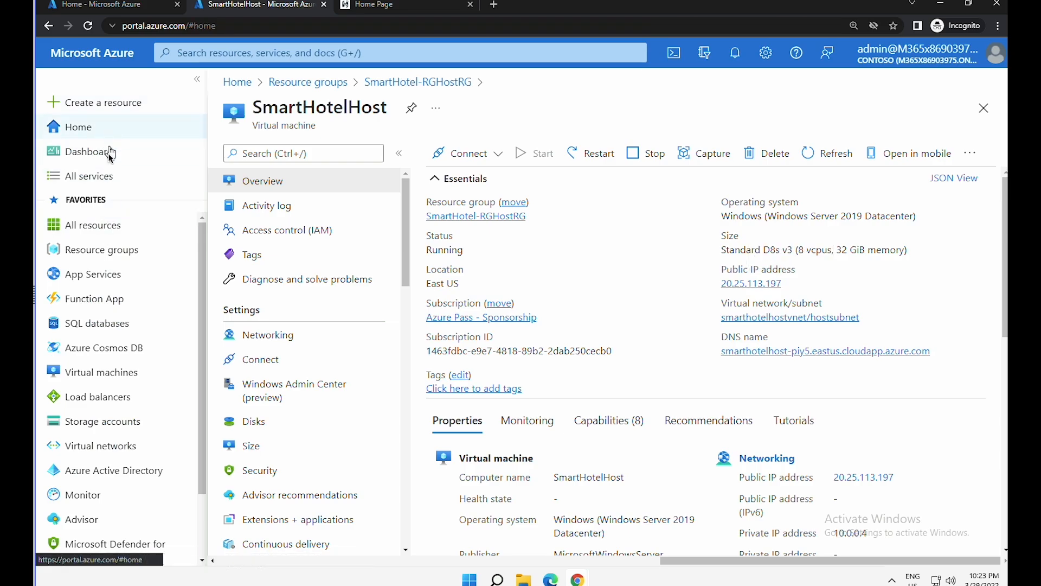
{"action": "left_click", "coordinate": [110, 249]}
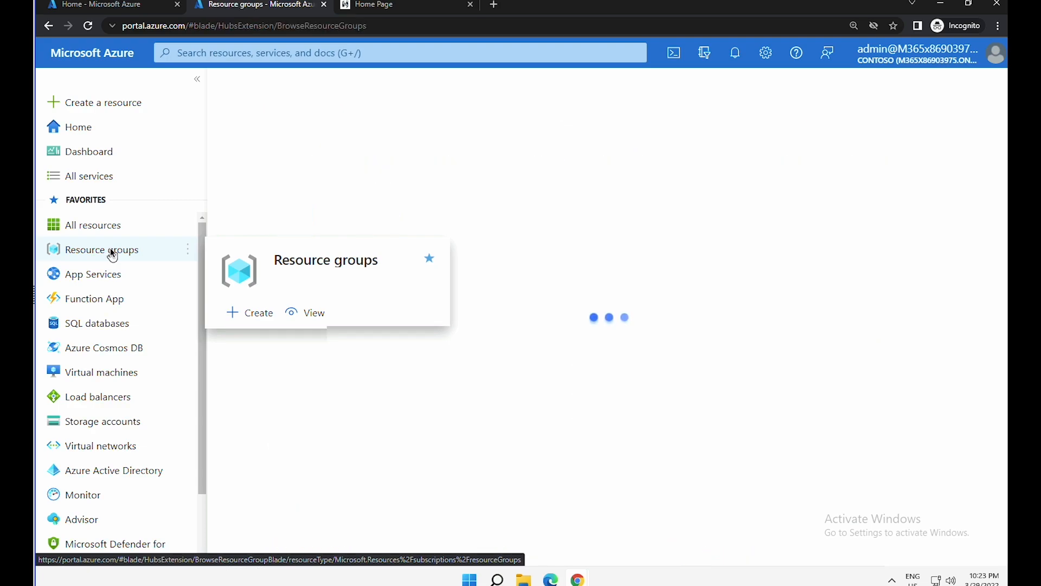
{"action": "left_click_drag", "start_coordinate": [376, 312], "coordinate": [265, 319]}
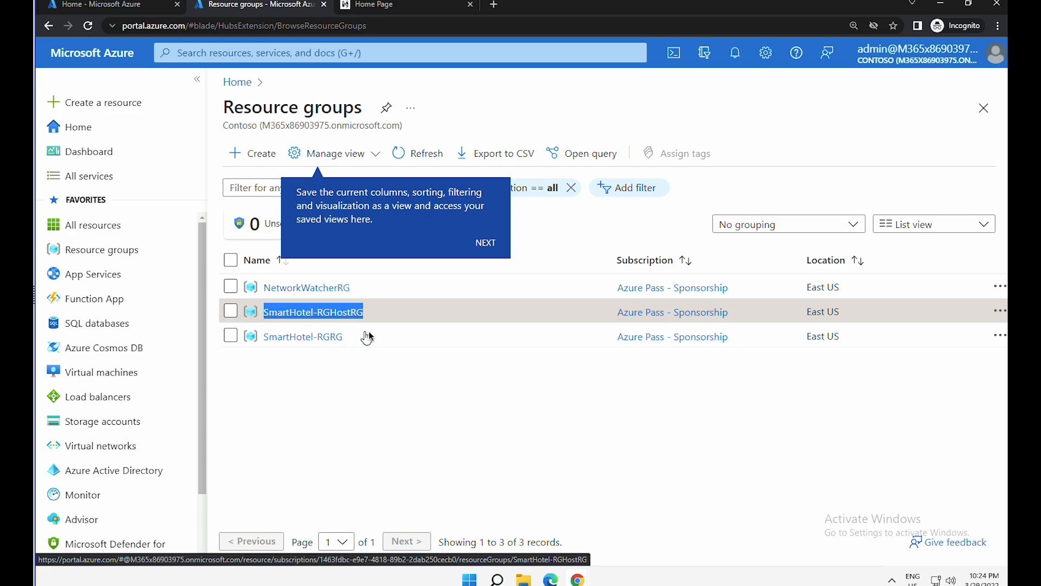
{"action": "left_click_drag", "start_coordinate": [356, 337], "coordinate": [275, 338]}
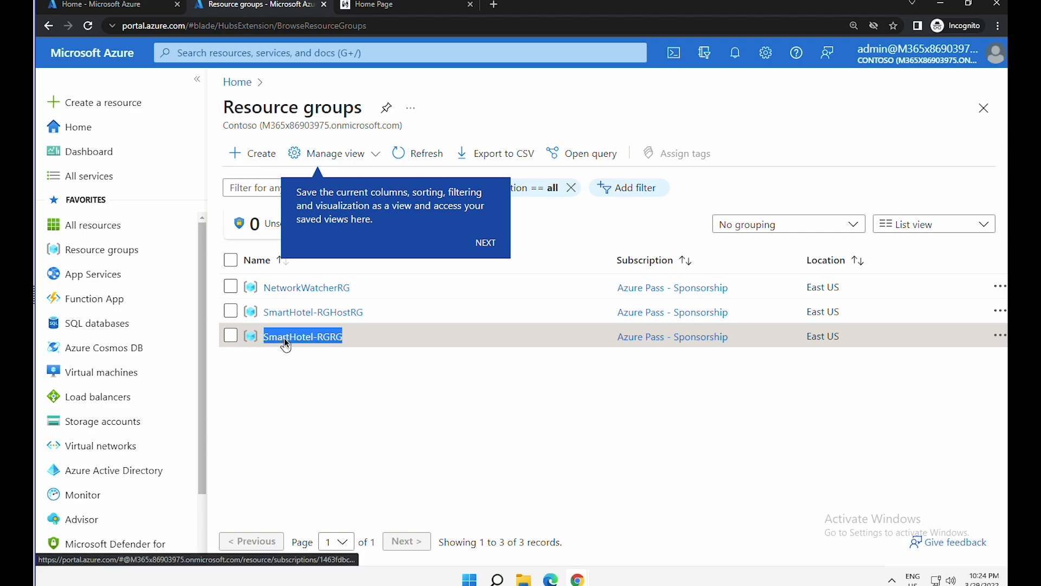
{"action": "left_click", "coordinate": [335, 342]}
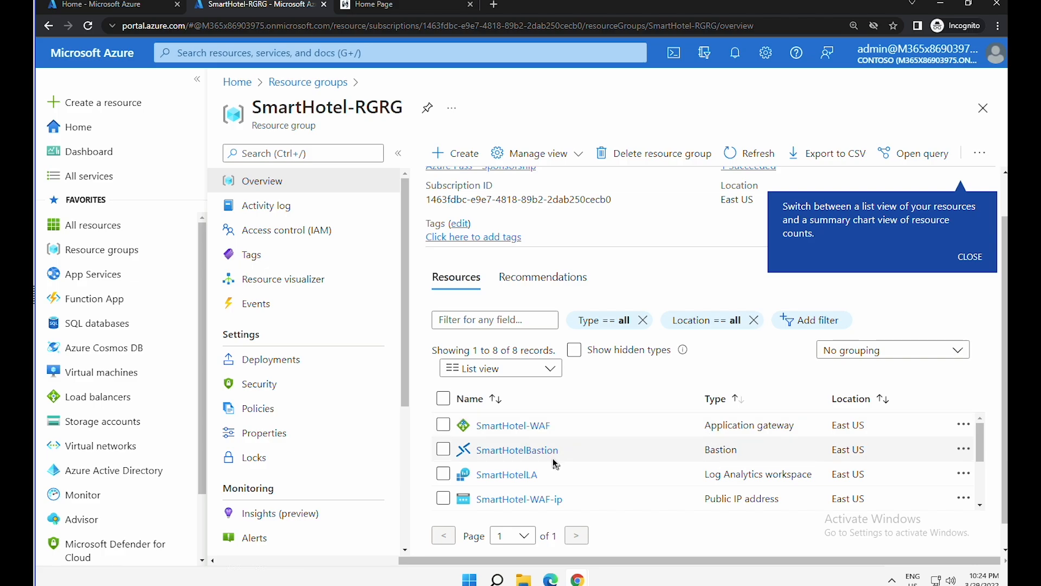
{"action": "left_click_drag", "start_coordinate": [980, 439], "coordinate": [974, 482]}
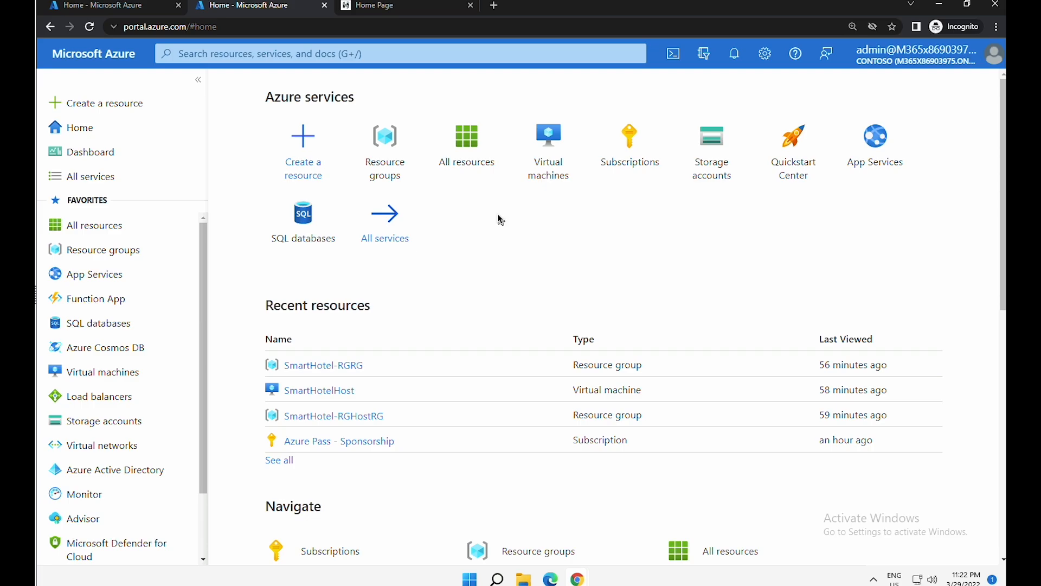
- Find Azure Migrate and choose Discover, assess and migrate for servers, databases and web apps
{"action": "left_click", "coordinate": [438, 59]}
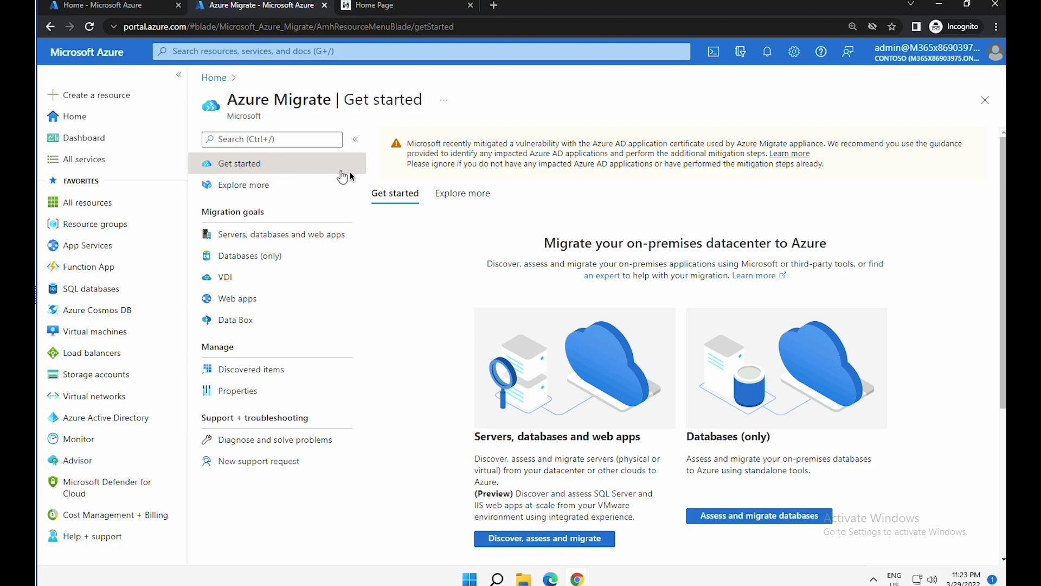
{"action": "scroll", "coordinate": [636, 331], "scroll_direction": "down", "scroll_amount": 2}
{"action": "scroll", "coordinate": [638, 333], "scroll_direction": "down", "scroll_amount": 1}
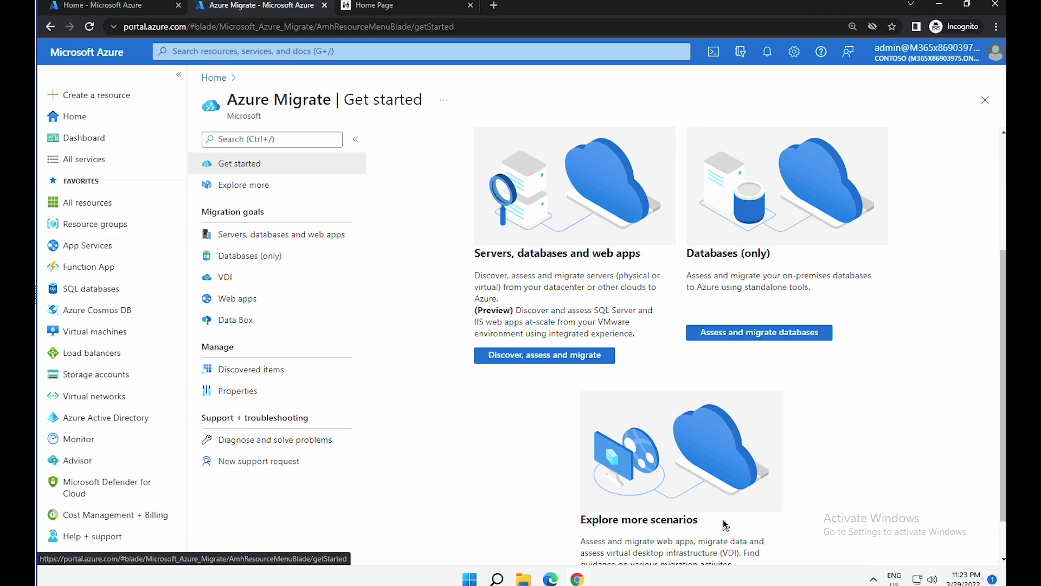
{"action": "left_click", "coordinate": [566, 361]}
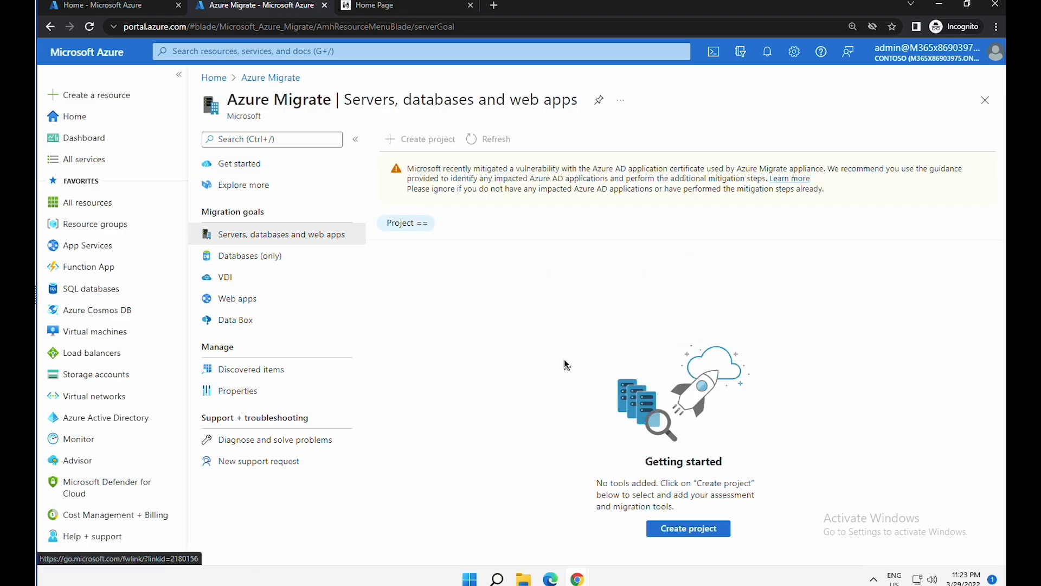
- Start a new Azure Migrate project named SmartHotelMigration in new resource group AzureMigrateRG
{"action": "left_click", "coordinate": [697, 530]}
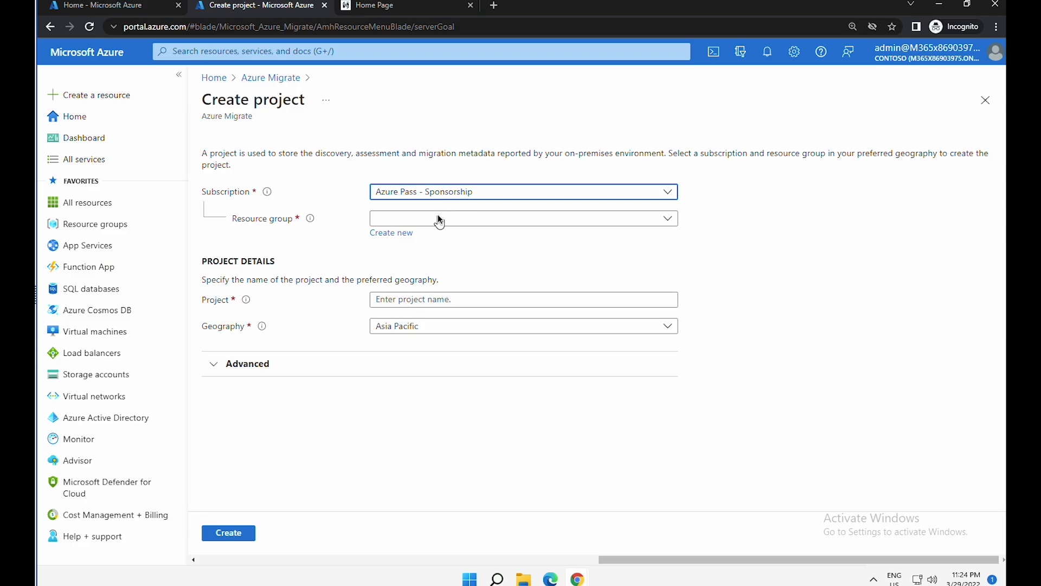
{"action": "left_click", "coordinate": [438, 219]}
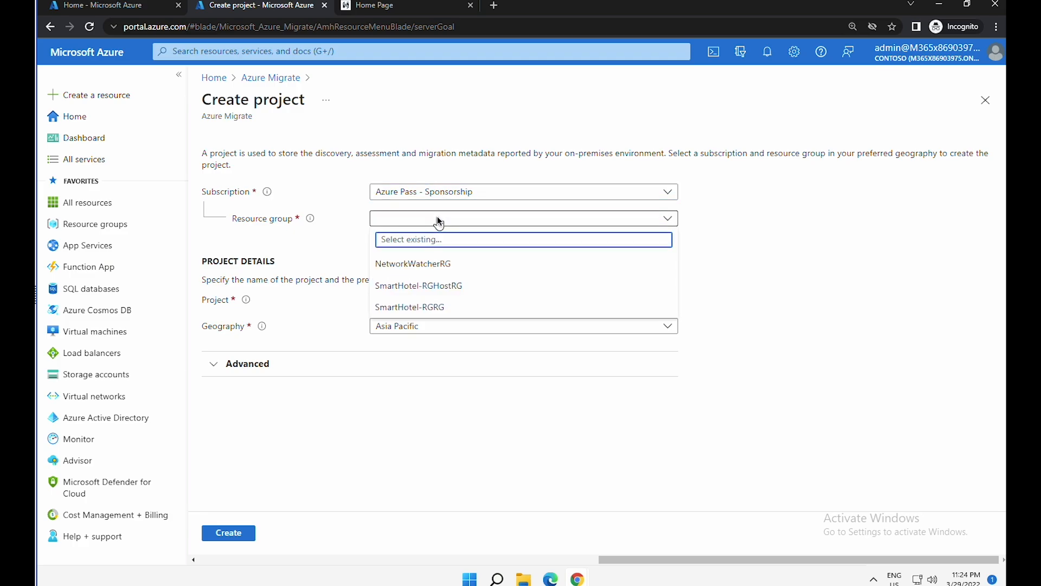
{"action": "left_click", "coordinate": [437, 217]}
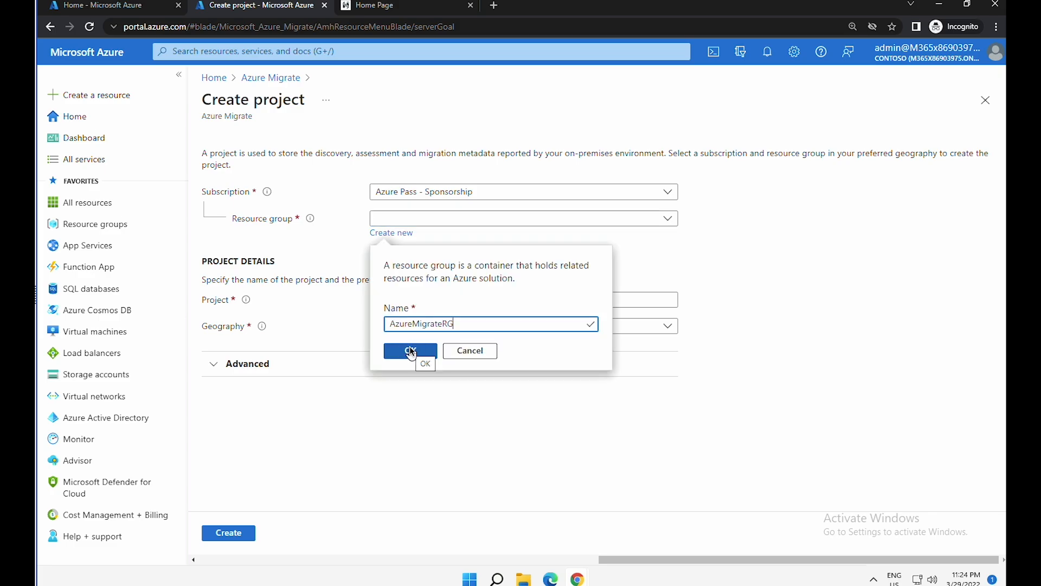
{"action": "left_click", "coordinate": [409, 350]}
{"action": "left_click", "coordinate": [439, 300]}
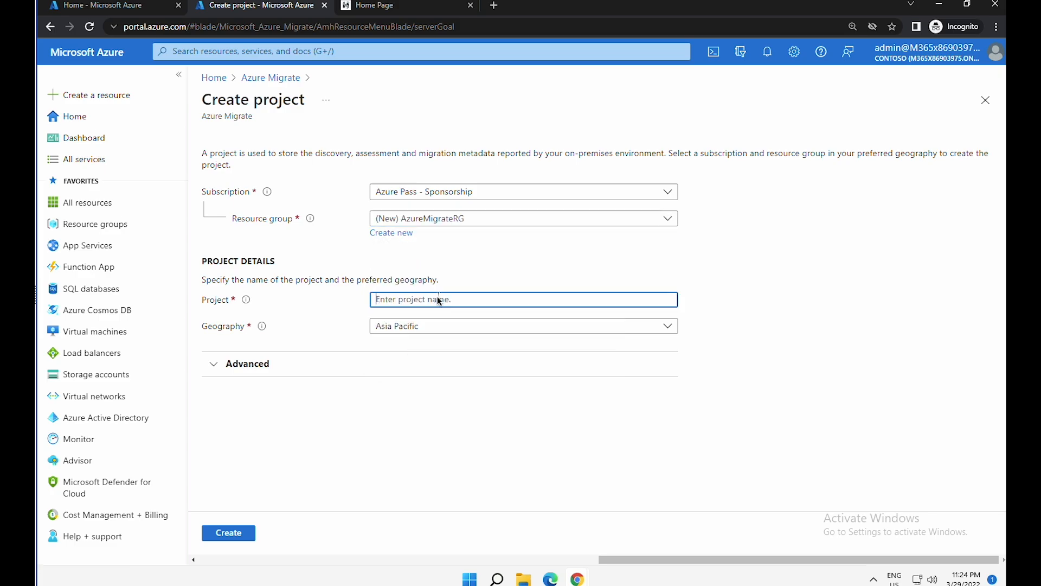
{"action": "key", "text": "ctrl+v"}
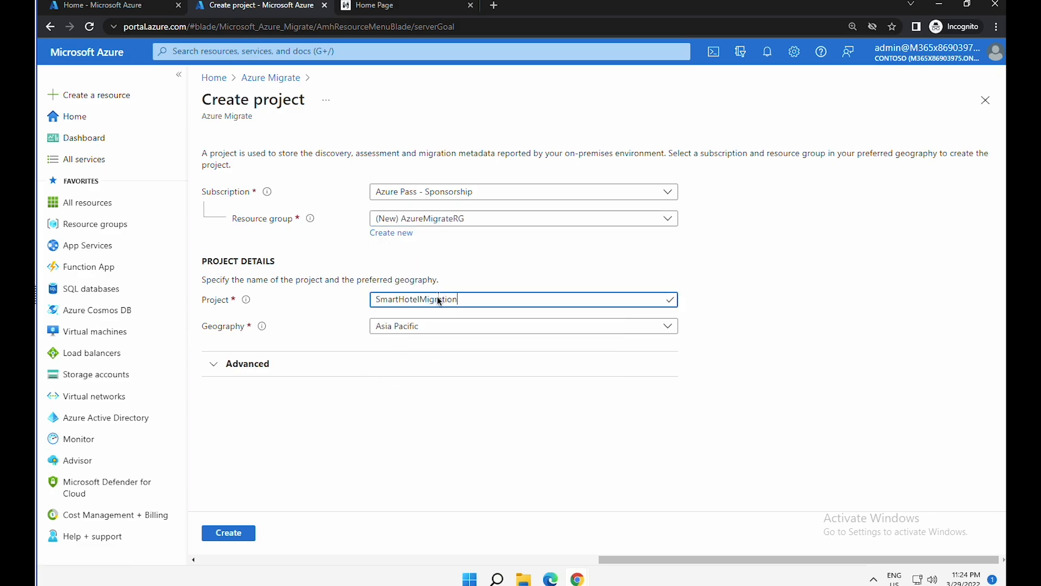
- Choose United States geography and create the migration project
{"action": "left_click", "coordinate": [452, 326]}
{"action": "scroll", "coordinate": [489, 252], "scroll_direction": "down", "scroll_amount": 1}
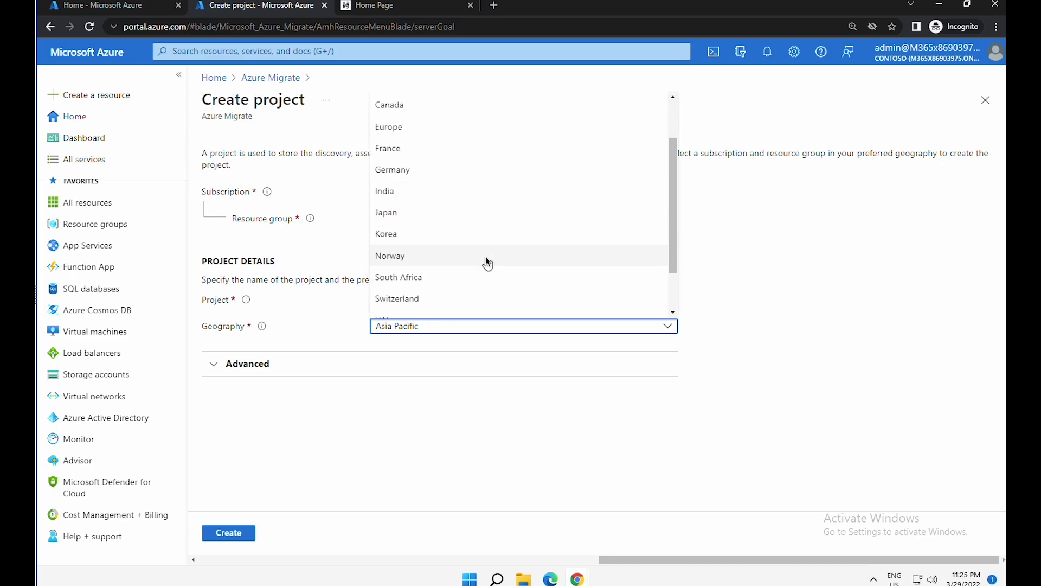
{"action": "scroll", "coordinate": [486, 258], "scroll_direction": "down", "scroll_amount": 2}
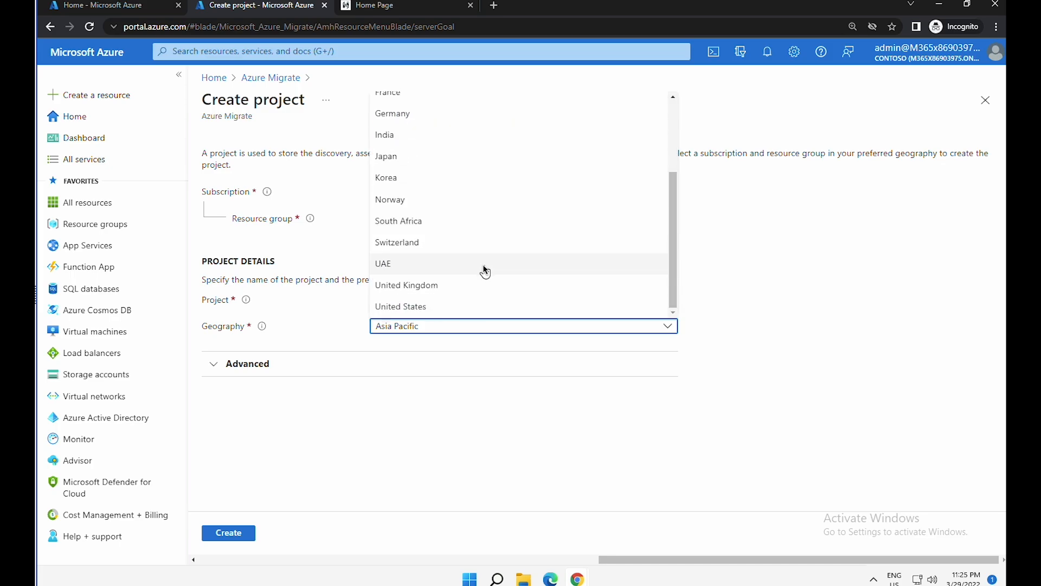
{"action": "left_click", "coordinate": [463, 306]}
{"action": "left_click", "coordinate": [215, 365]}
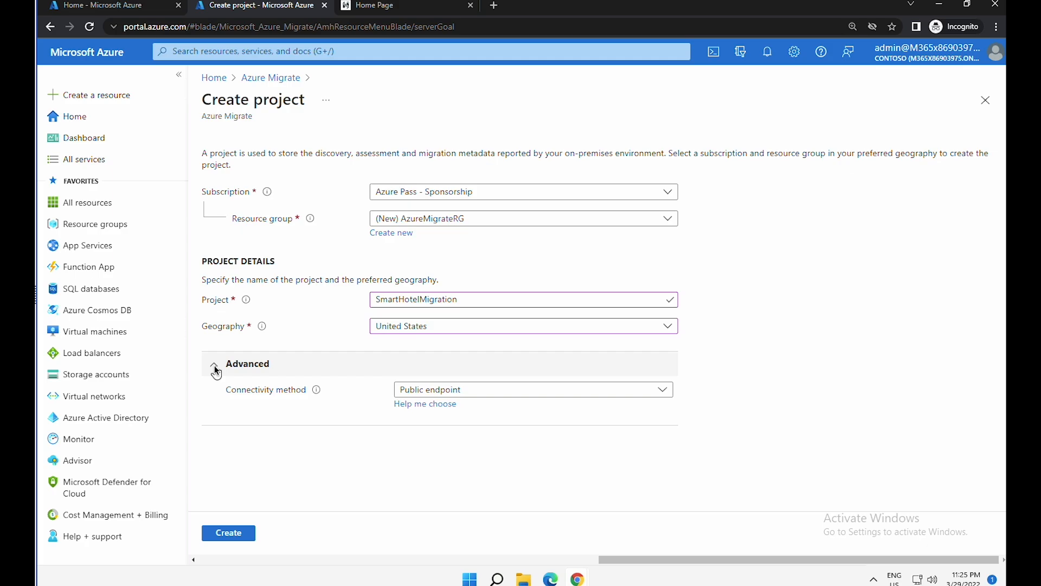
{"action": "left_click", "coordinate": [214, 366]}
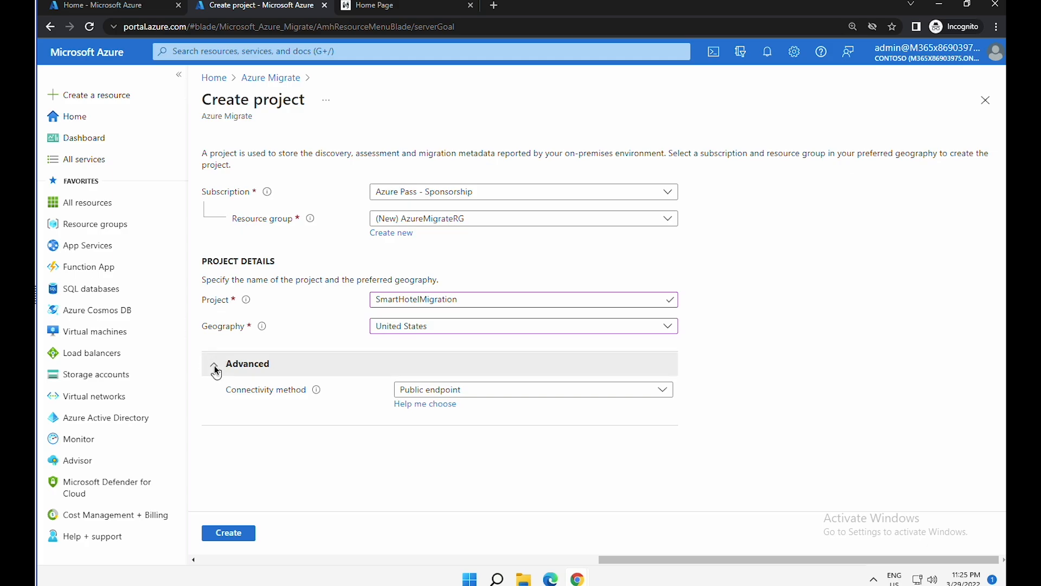
{"action": "left_click", "coordinate": [214, 366]}
{"action": "left_click", "coordinate": [247, 534]}
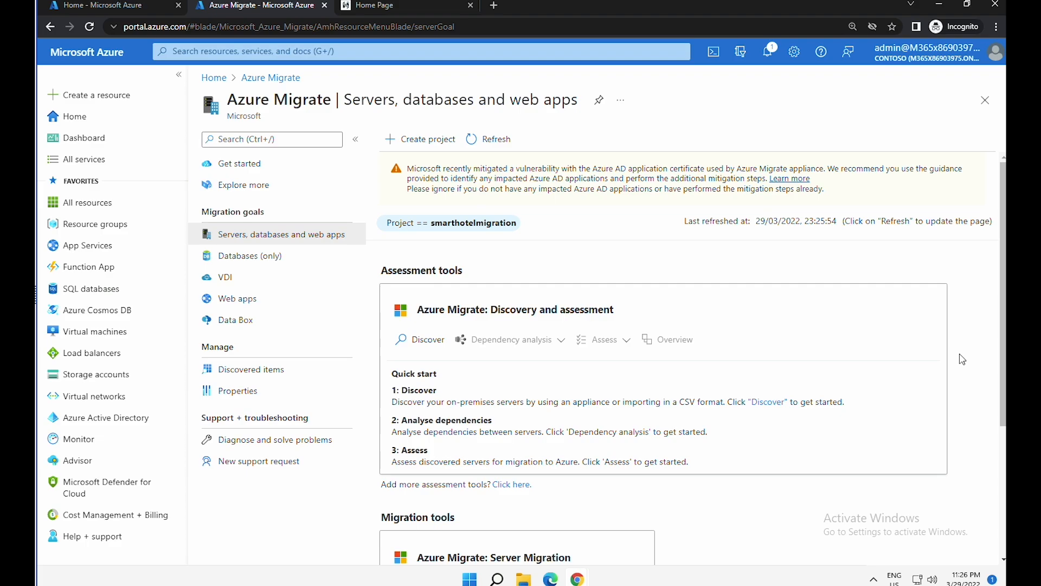
- Start server discovery and specify the servers are virtualized with Hyper-V
{"action": "left_click_drag", "start_coordinate": [210, 217], "coordinate": [253, 212]}
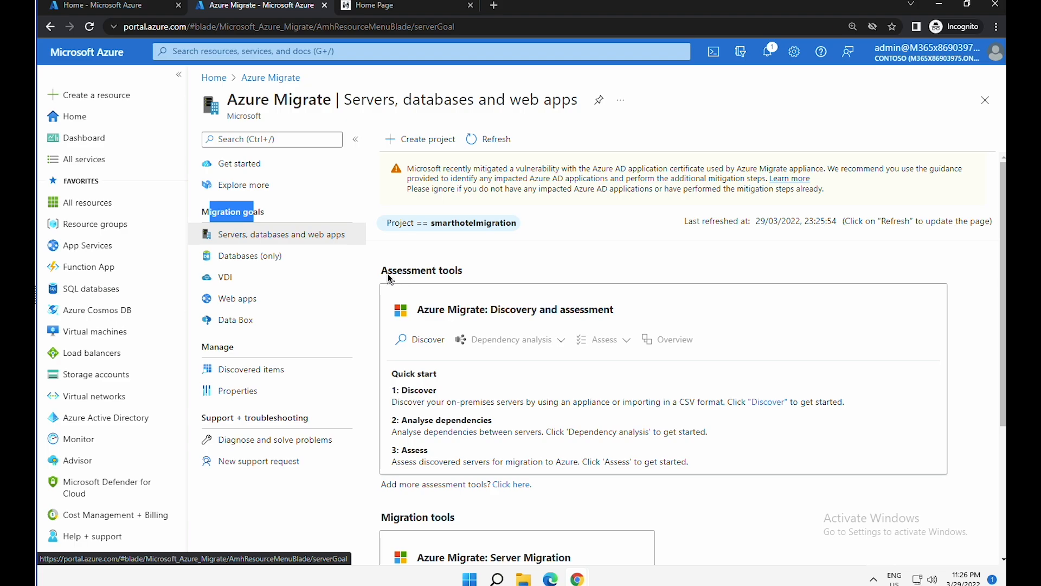
{"action": "left_click_drag", "start_coordinate": [389, 278], "coordinate": [470, 275]}
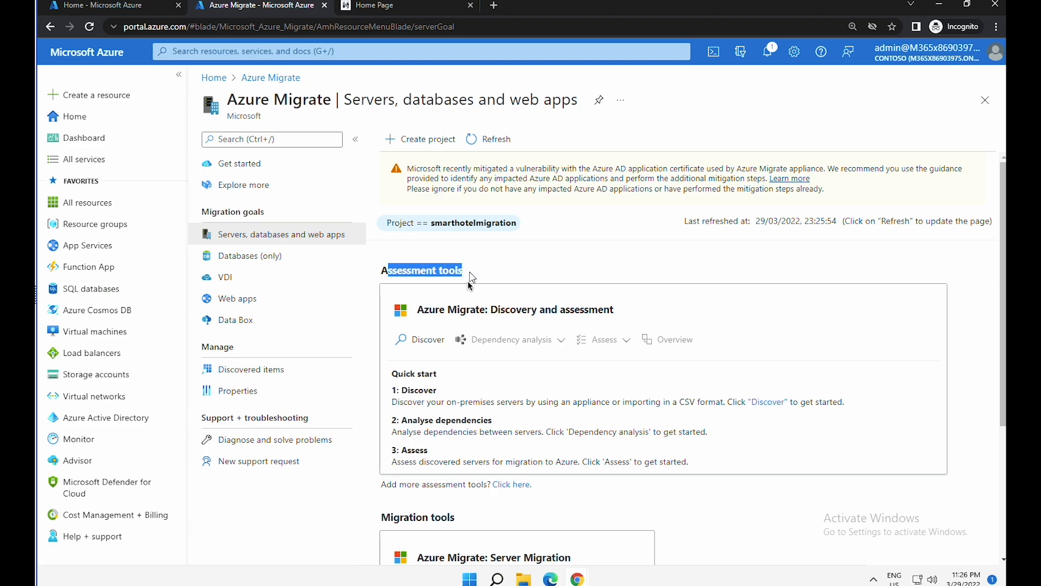
{"action": "left_click", "coordinate": [770, 402]}
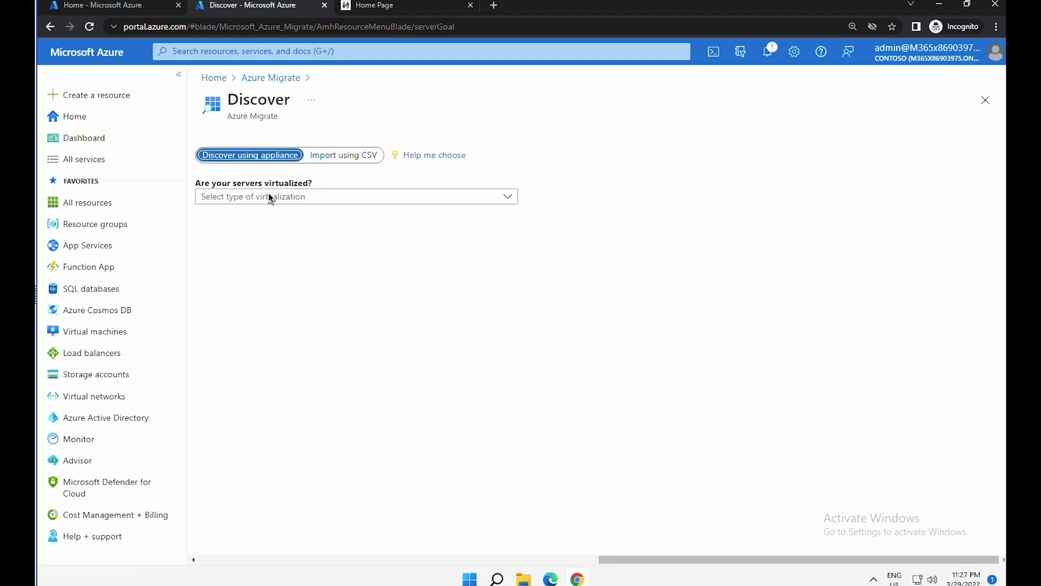
{"action": "left_click", "coordinate": [269, 198]}
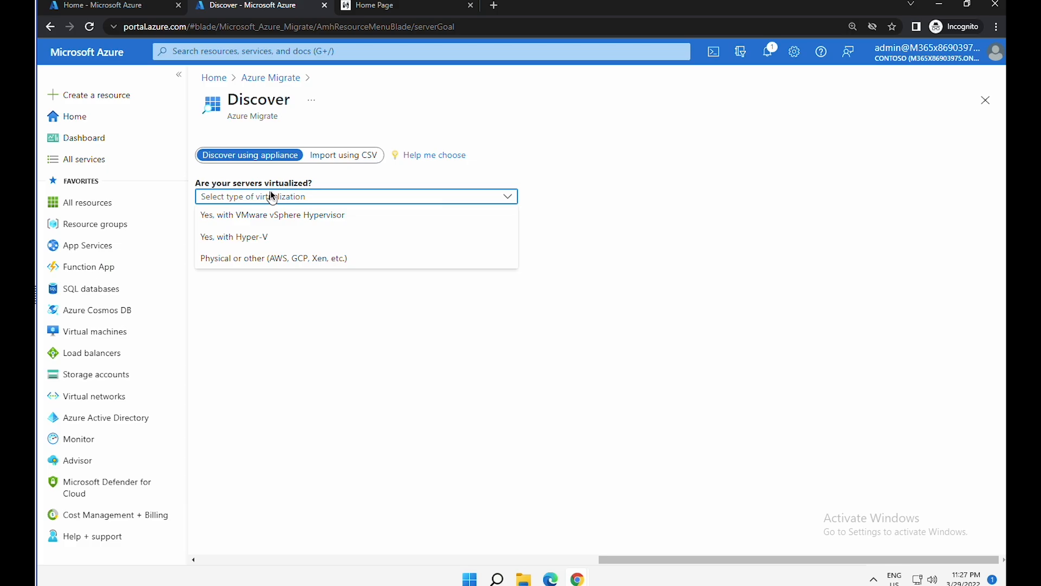
{"action": "left_click", "coordinate": [258, 238]}
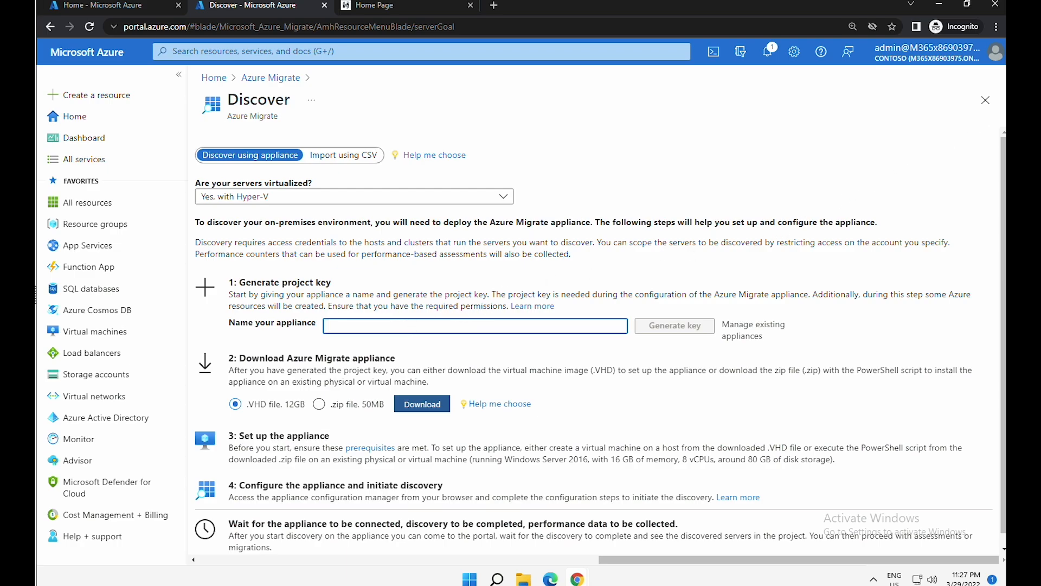
- Name the appliance SmartHotelAppl, generate its project key, and copy the key
{"action": "type", "text": "SmartHotelAppl"}
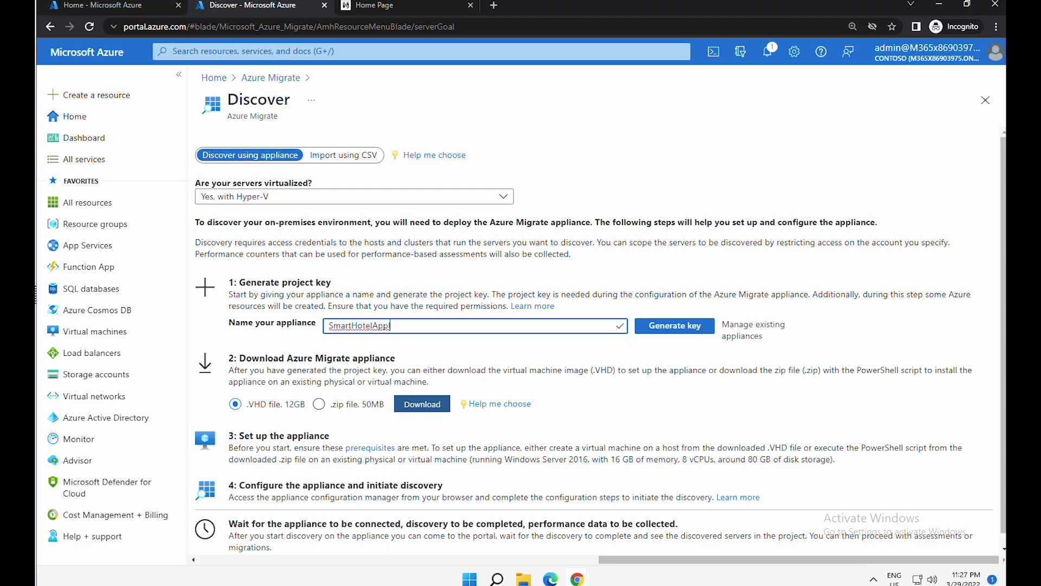
{"action": "left_click", "coordinate": [685, 330]}
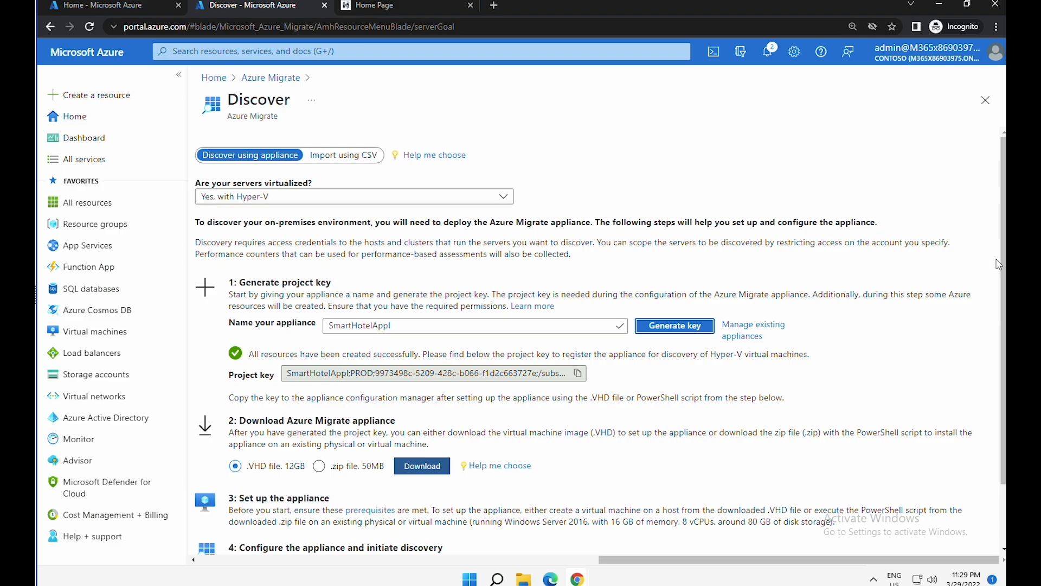
{"action": "left_click", "coordinate": [578, 373]}
- Paste the copied appliance project key into a new Notepad note
{"action": "left_click", "coordinate": [470, 579]}
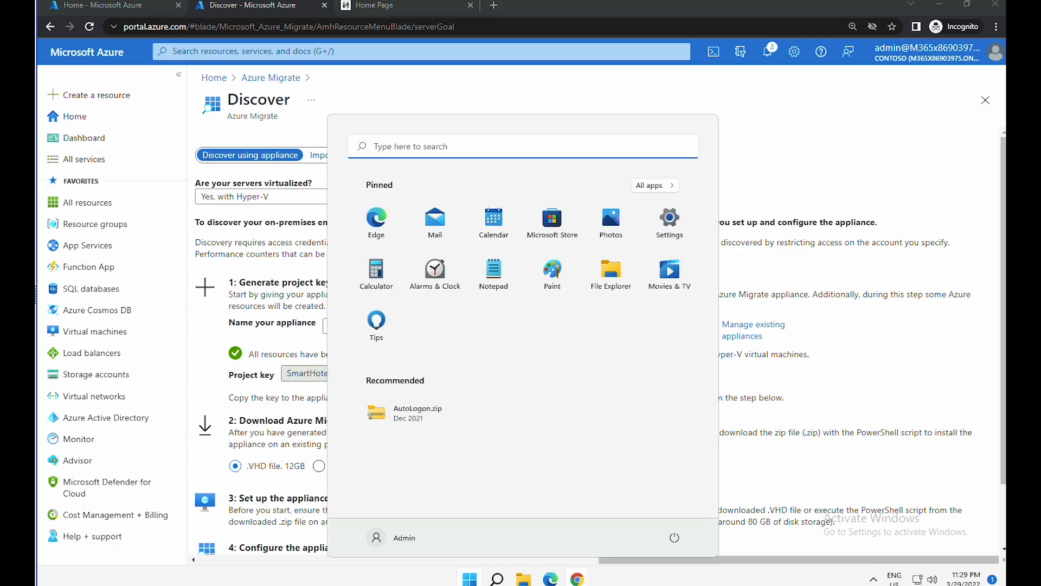
{"action": "left_click", "coordinate": [494, 286]}
{"action": "type", "text": "SmartHotelAppl;PROD;9973498c-5209-428c-b066-f1d2c663727e;/subscriptions/14"}
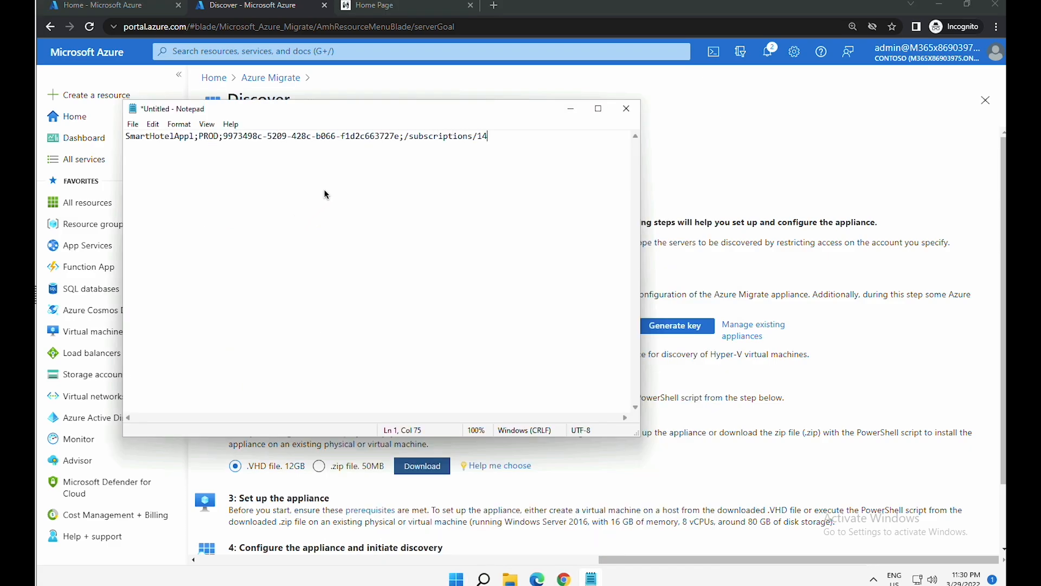
{"action": "type", "text": "63fdbc-e9e7-4818-89b2-2dab250cecb0/resourceGroups/AzureMigra"}
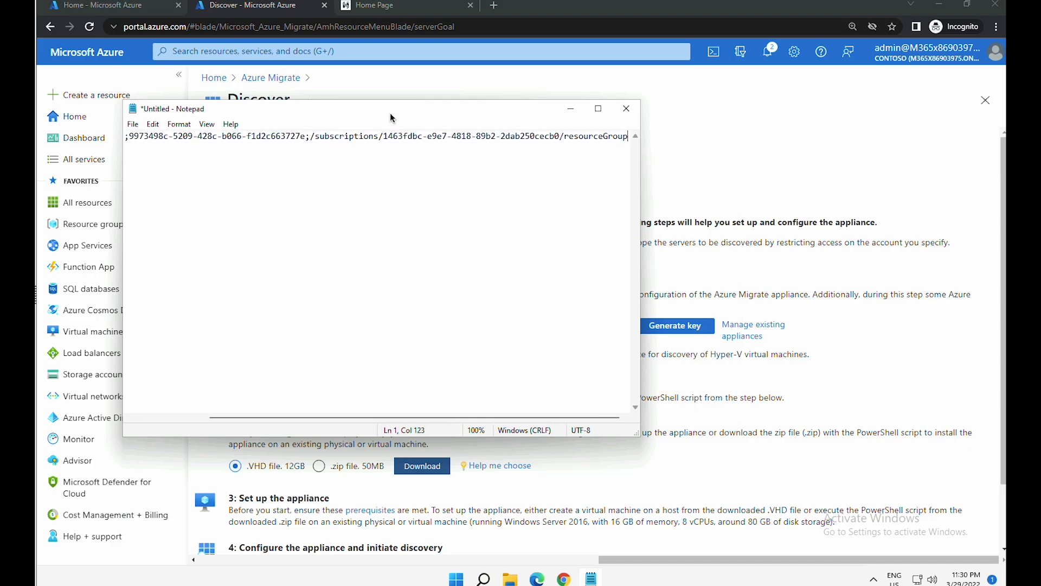
{"action": "type", "text": "teRG/provider"}
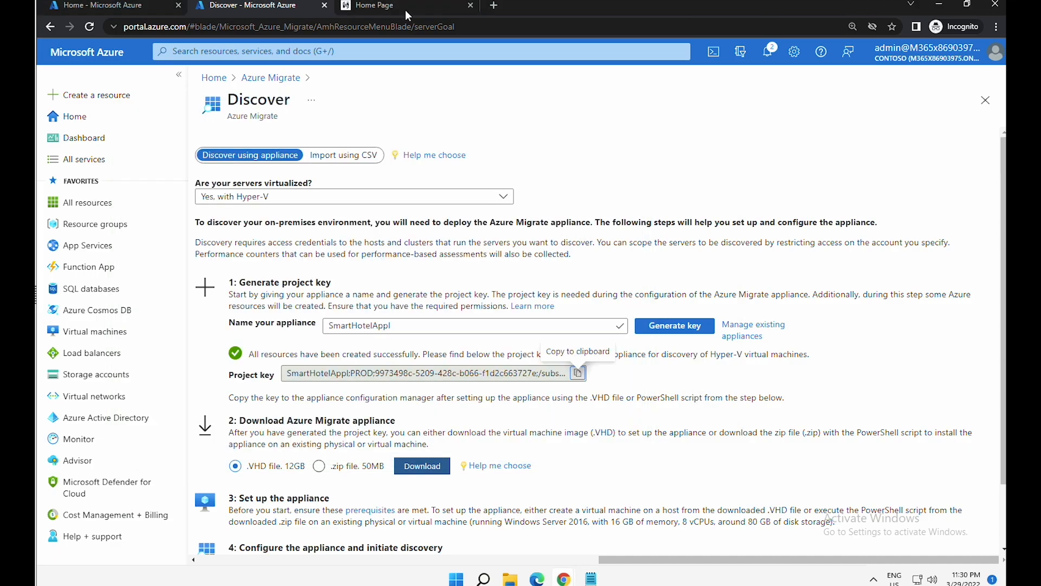
- Load portal.azure.com in a new browser tab
{"action": "left_click", "coordinate": [494, 8]}
{"action": "type", "text": "portal.azure.com"}
{"action": "key", "text": "Return"}
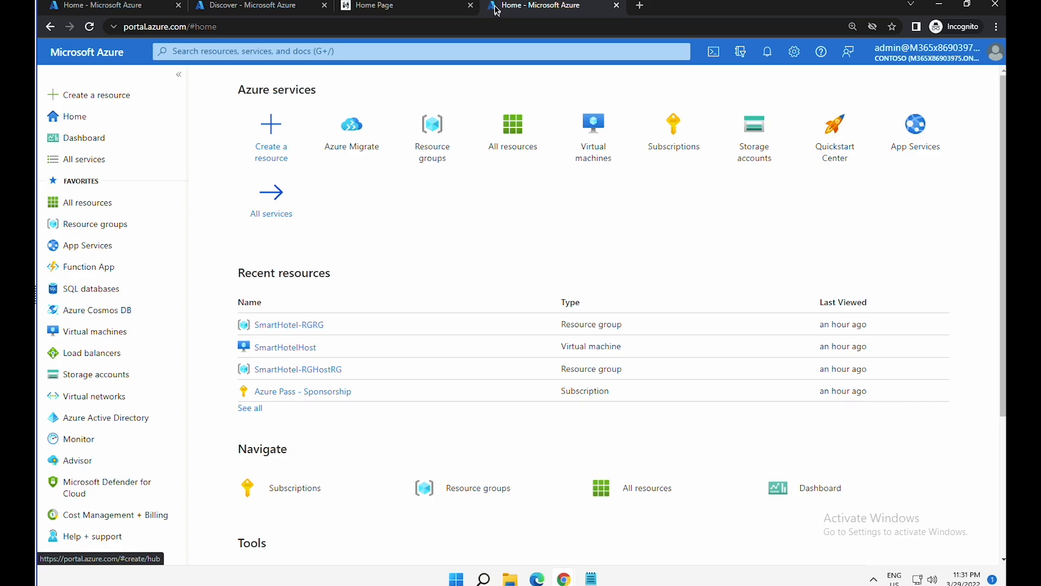
- Open the SmartHotelHost virtual machine from the SmartHotel-RGHostRG resource group
{"action": "left_click", "coordinate": [123, 221]}
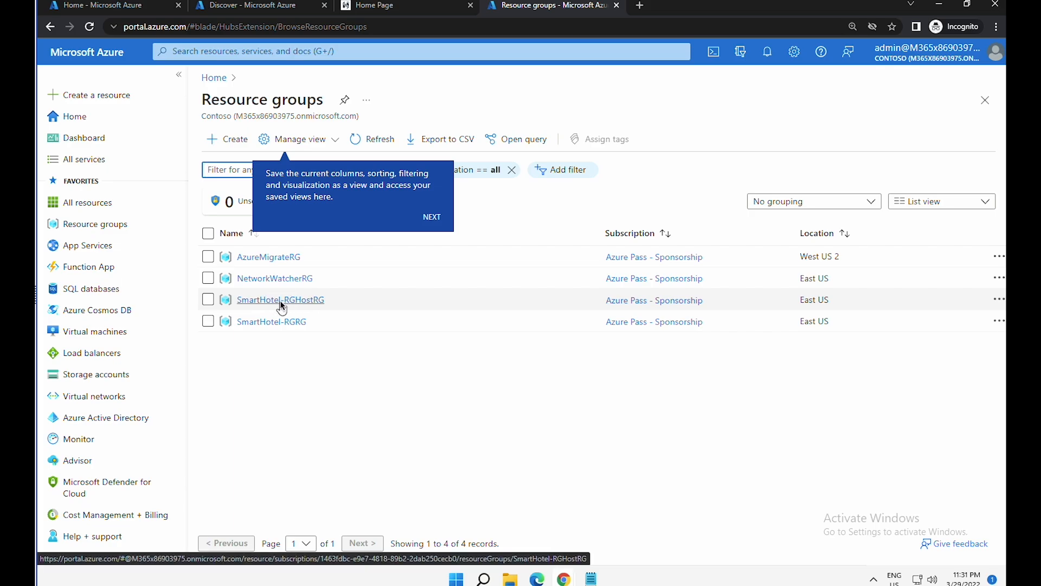
{"action": "left_click", "coordinate": [281, 302]}
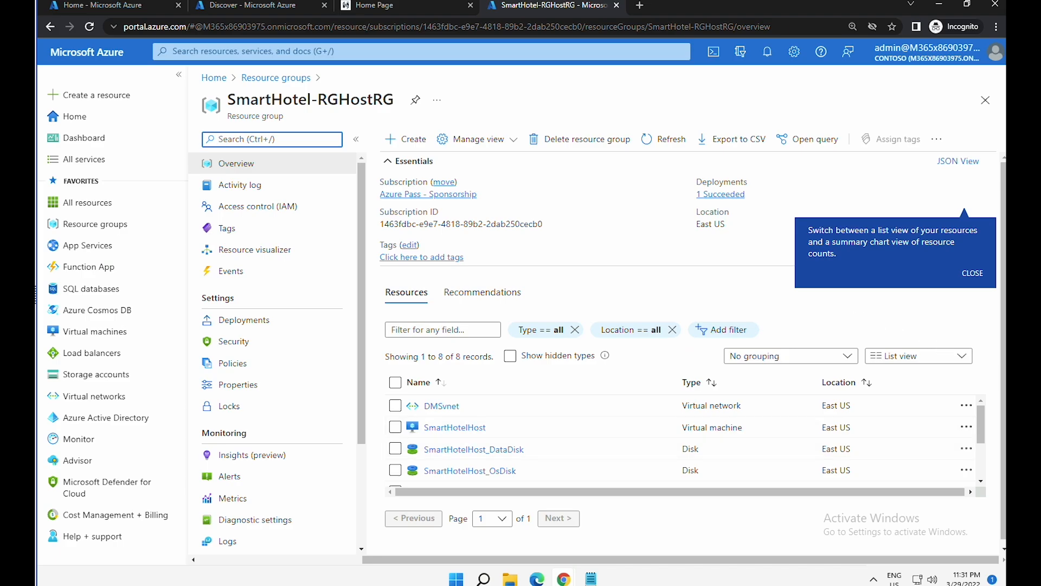
{"action": "scroll", "coordinate": [660, 427], "scroll_direction": "down", "scroll_amount": 1}
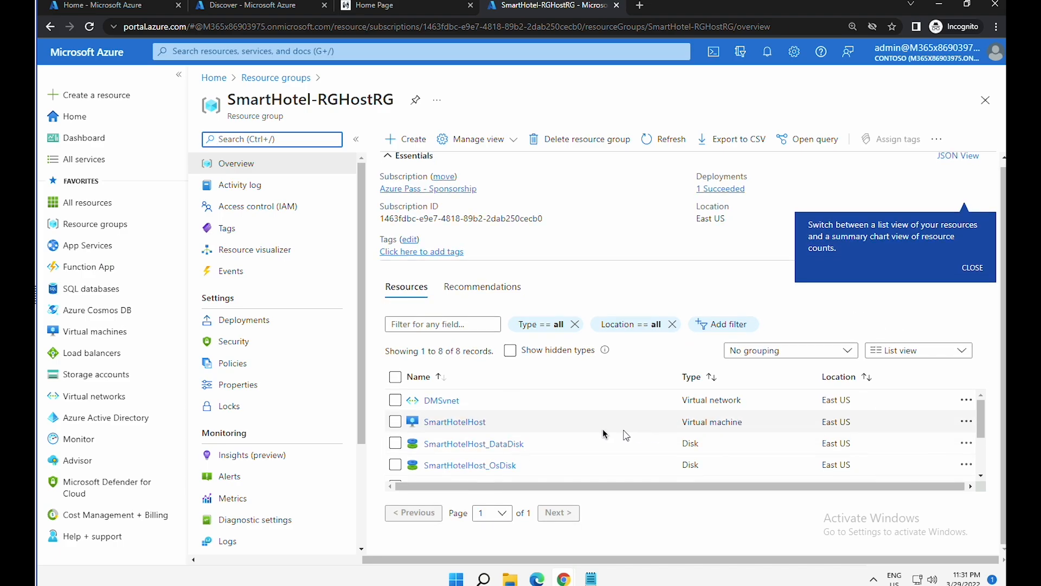
{"action": "left_click", "coordinate": [461, 426]}
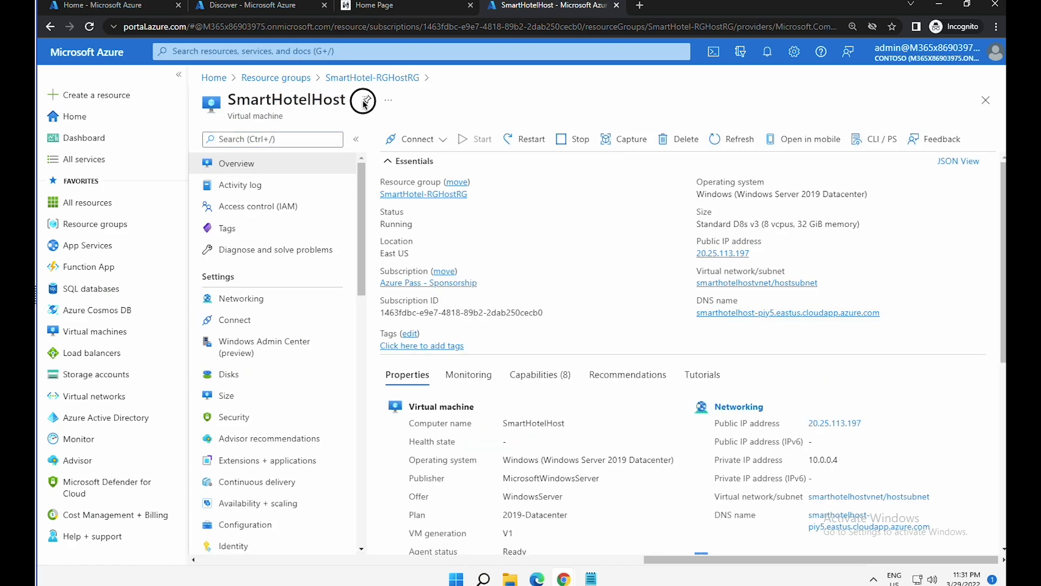
{"action": "left_click_drag", "start_coordinate": [342, 102], "coordinate": [236, 102]}
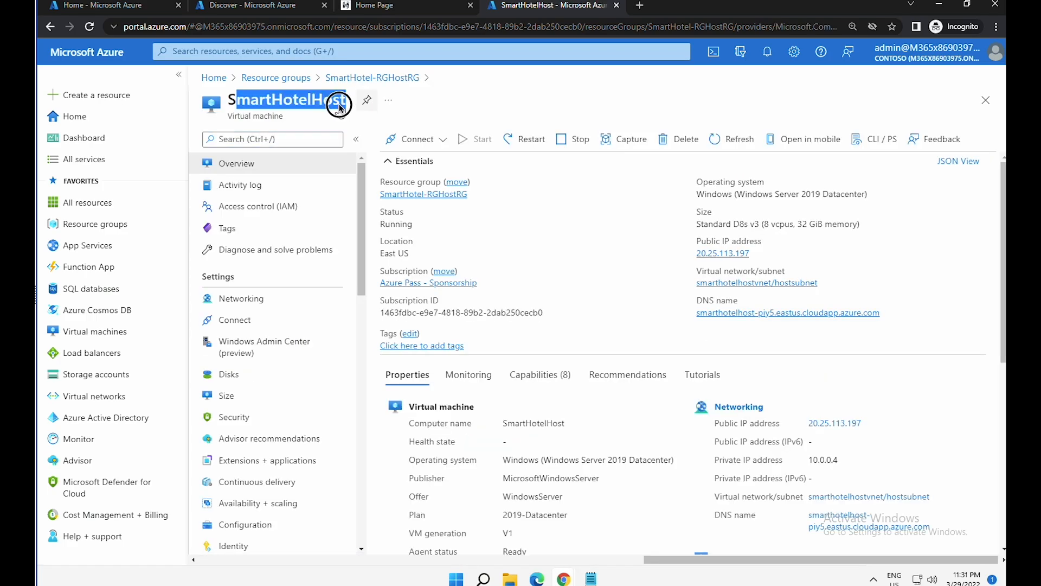
- Download the SmartHotelHost RDP file with the DNS name address on port 3389, and open it
{"action": "left_click", "coordinate": [418, 139]}
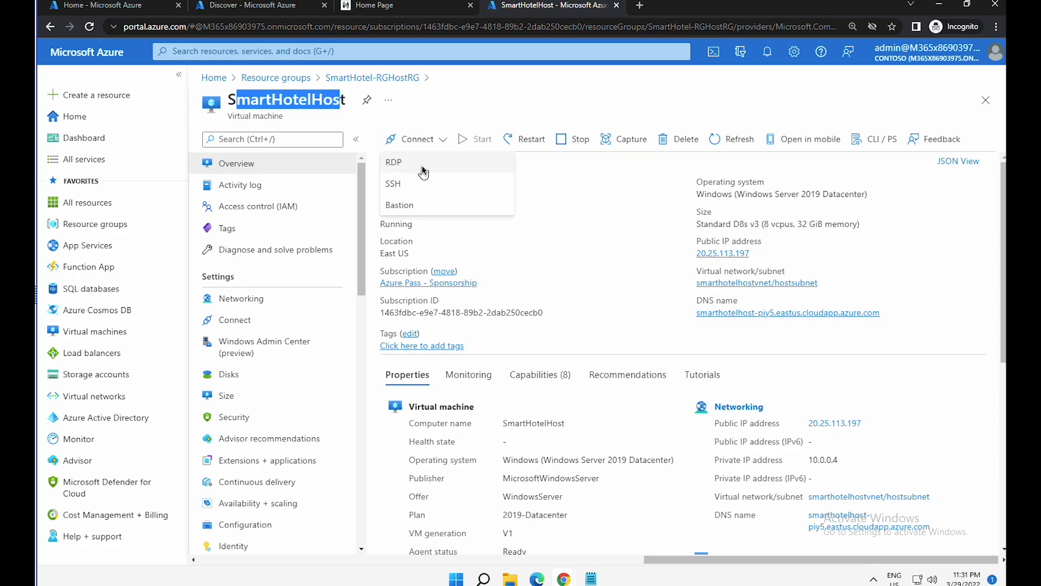
{"action": "left_click", "coordinate": [422, 165]}
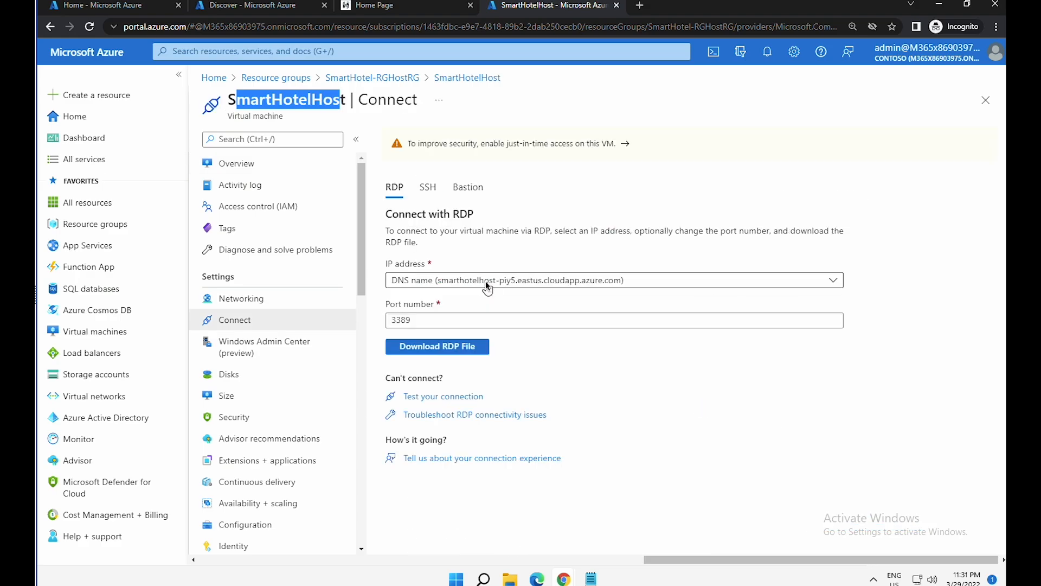
{"action": "left_click", "coordinate": [486, 281]}
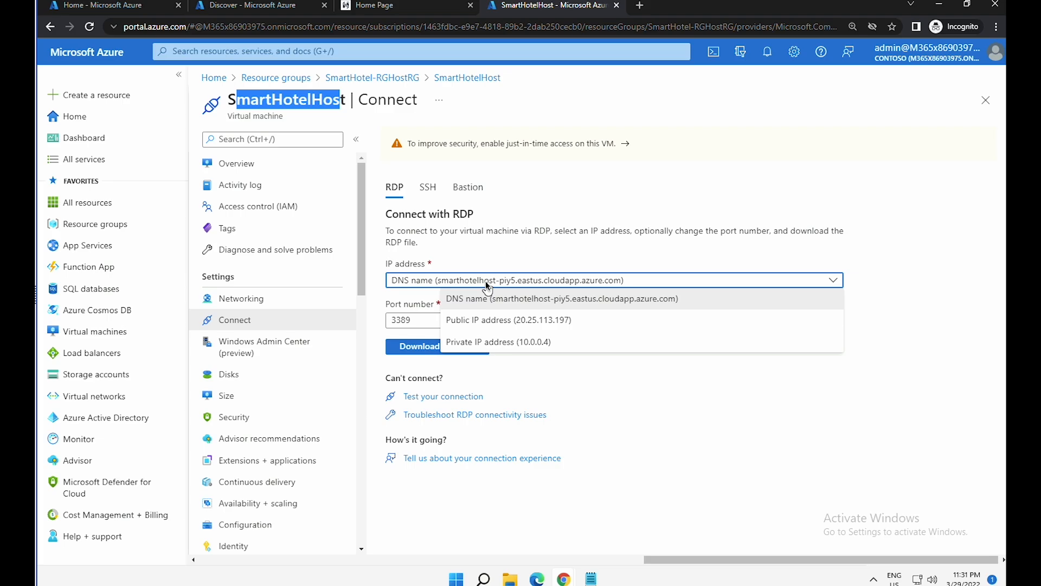
{"action": "left_click", "coordinate": [486, 281]}
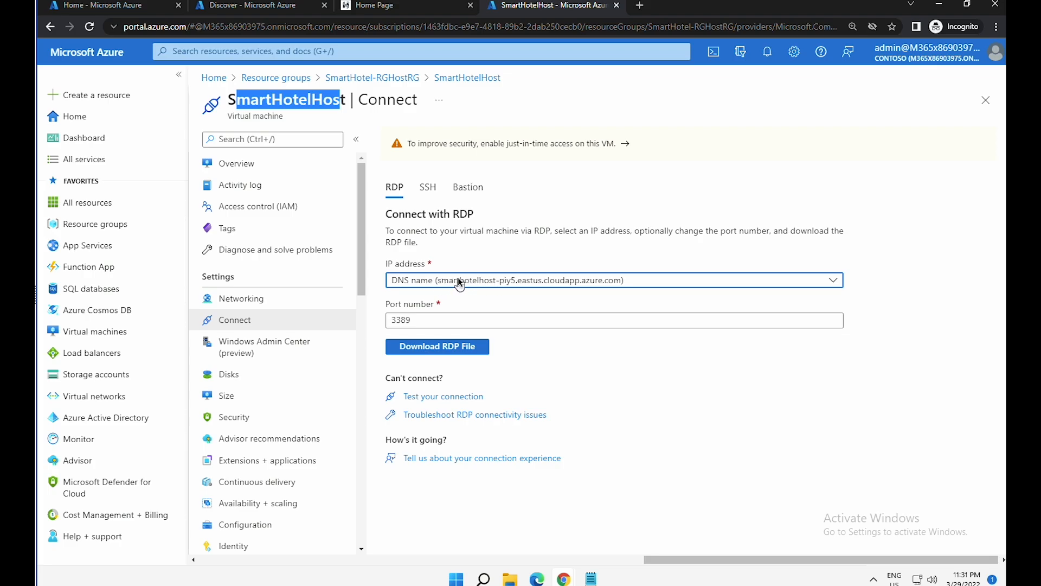
{"action": "left_click", "coordinate": [448, 350]}
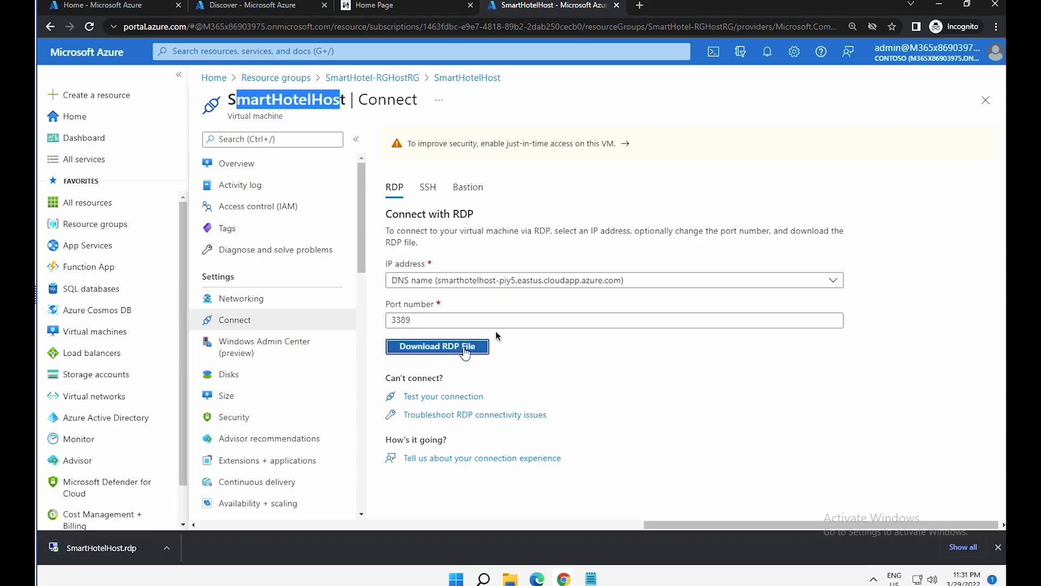
{"action": "left_click", "coordinate": [117, 547]}
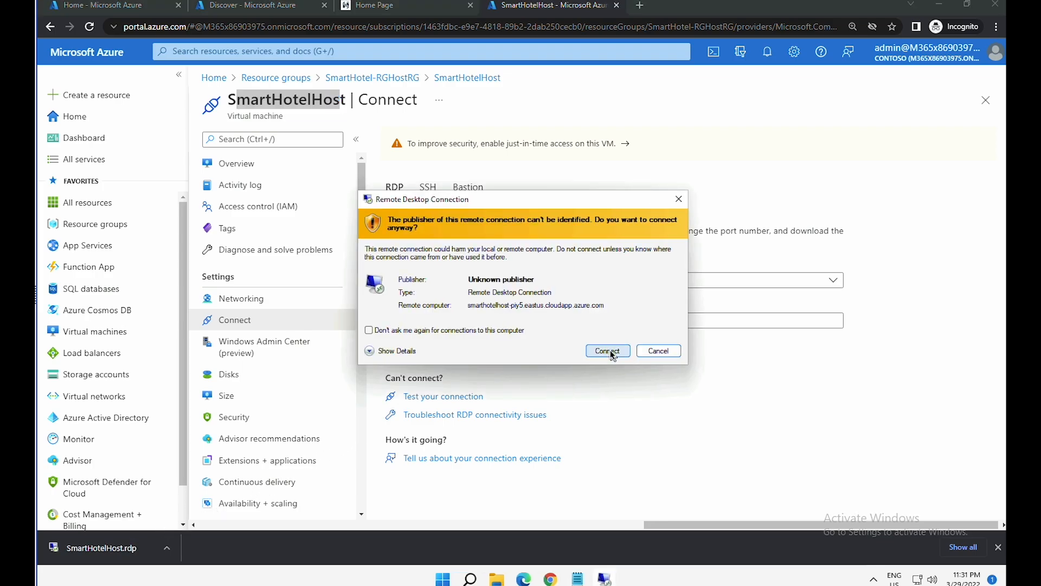
- Connect to SmartHotelHost with the host credentials, accept its certificate and allow network discovery
{"action": "left_click", "coordinate": [607, 351]}
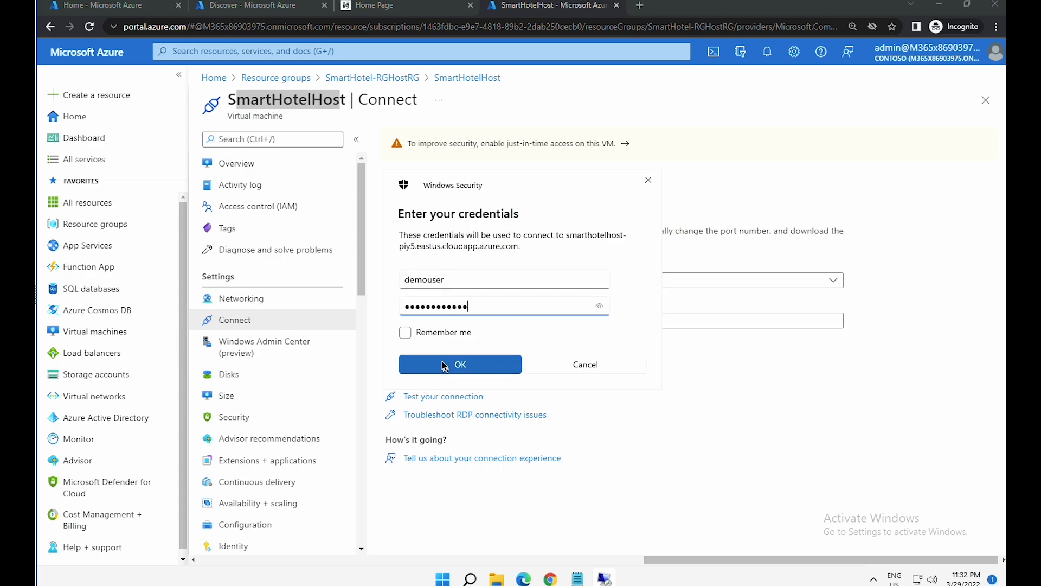
{"action": "left_click", "coordinate": [445, 366]}
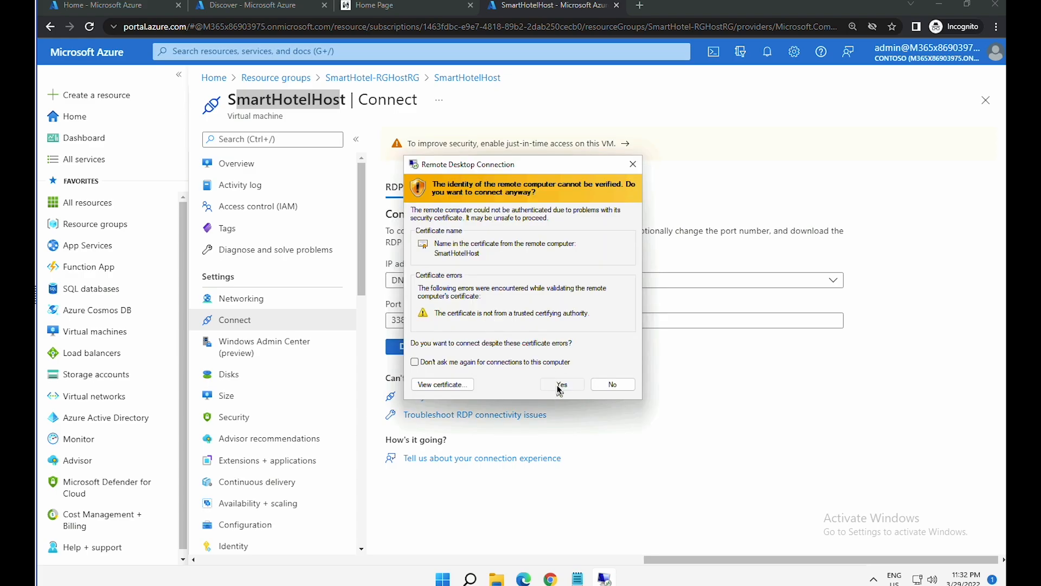
{"action": "left_click", "coordinate": [560, 385]}
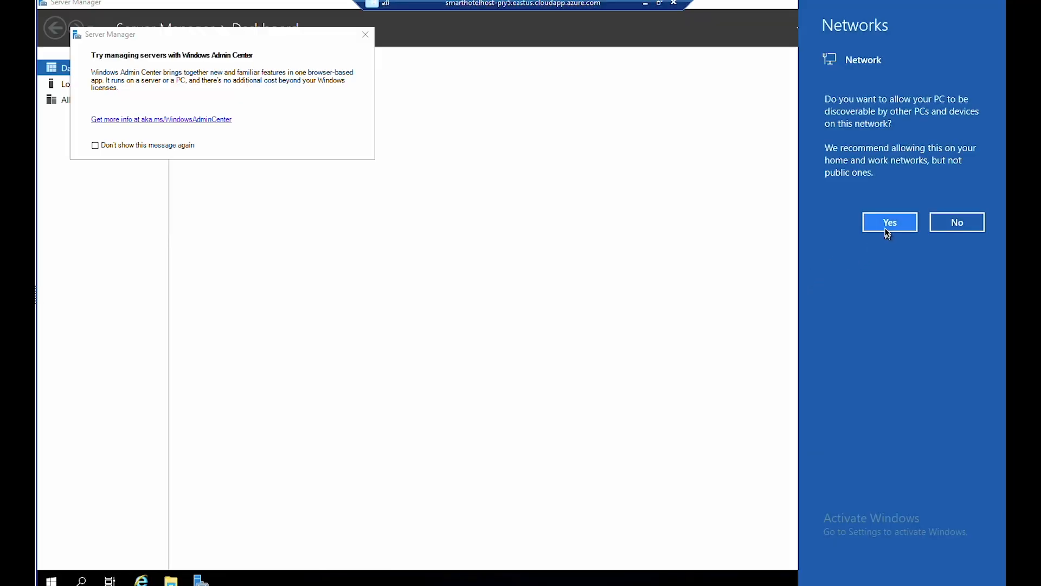
{"action": "left_click", "coordinate": [889, 223]}
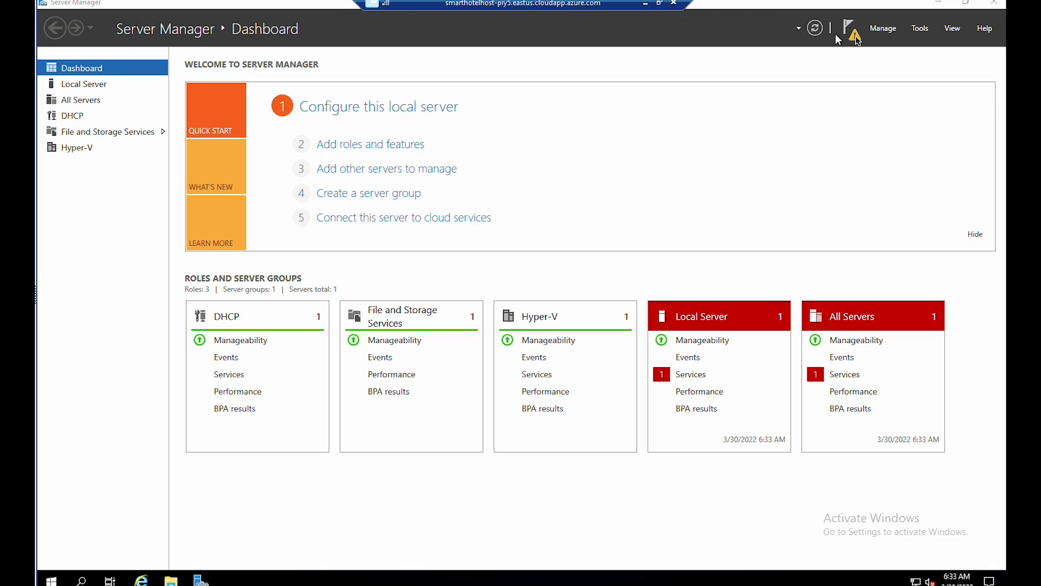
- Launch Hyper-V Manager from Server Manager Tools and widen it to show uptime and status
{"action": "left_click", "coordinate": [921, 30]}
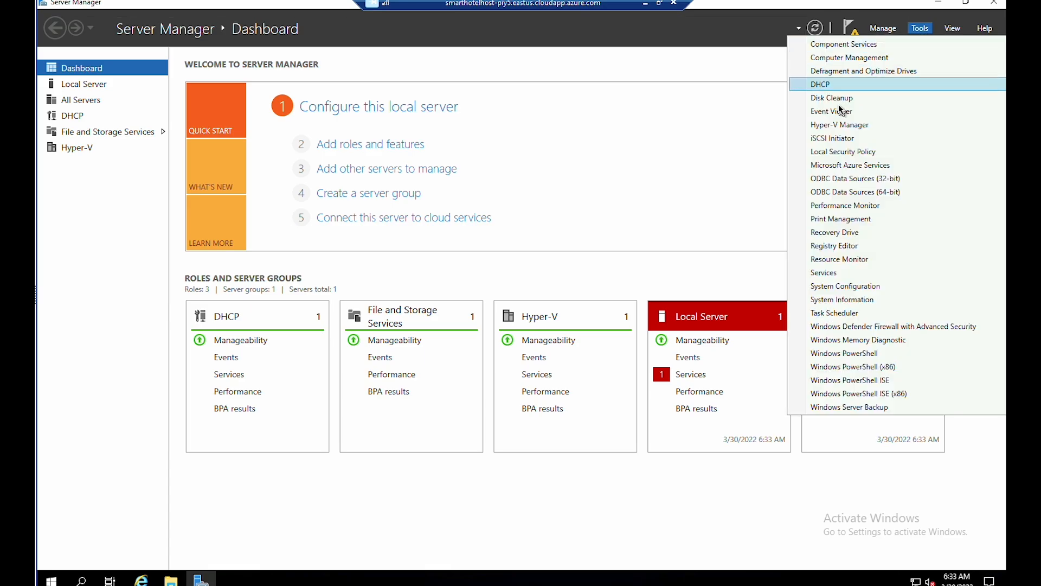
{"action": "left_click", "coordinate": [841, 125]}
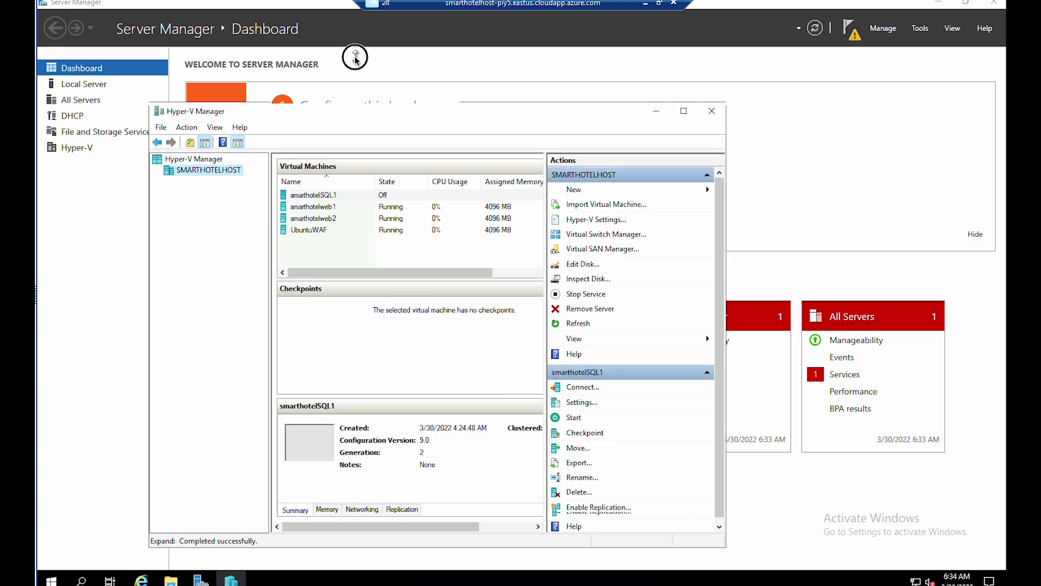
{"action": "left_click_drag", "start_coordinate": [355, 57], "coordinate": [354, 75]}
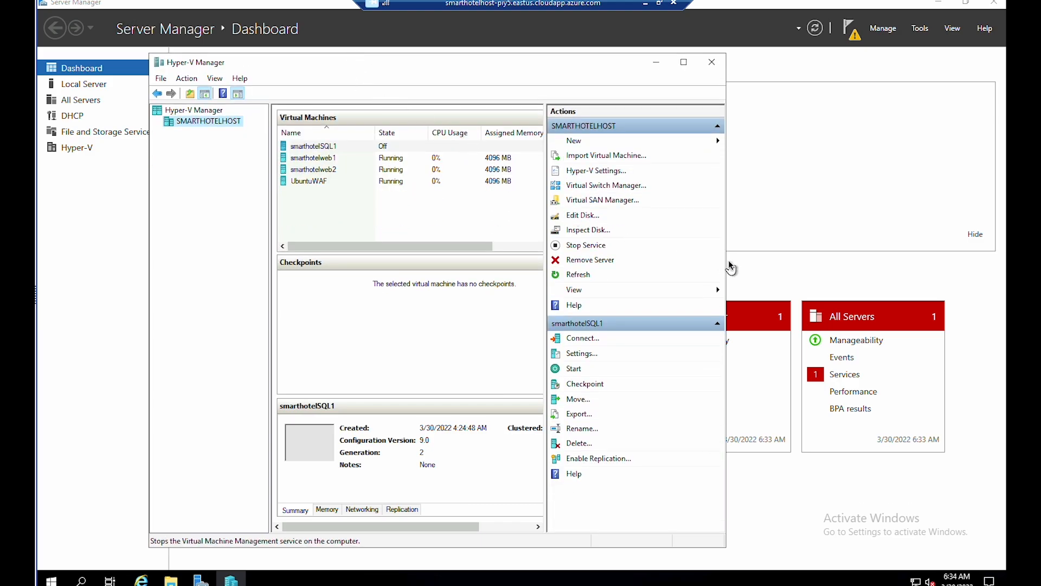
{"action": "left_click_drag", "start_coordinate": [728, 260], "coordinate": [852, 247]}
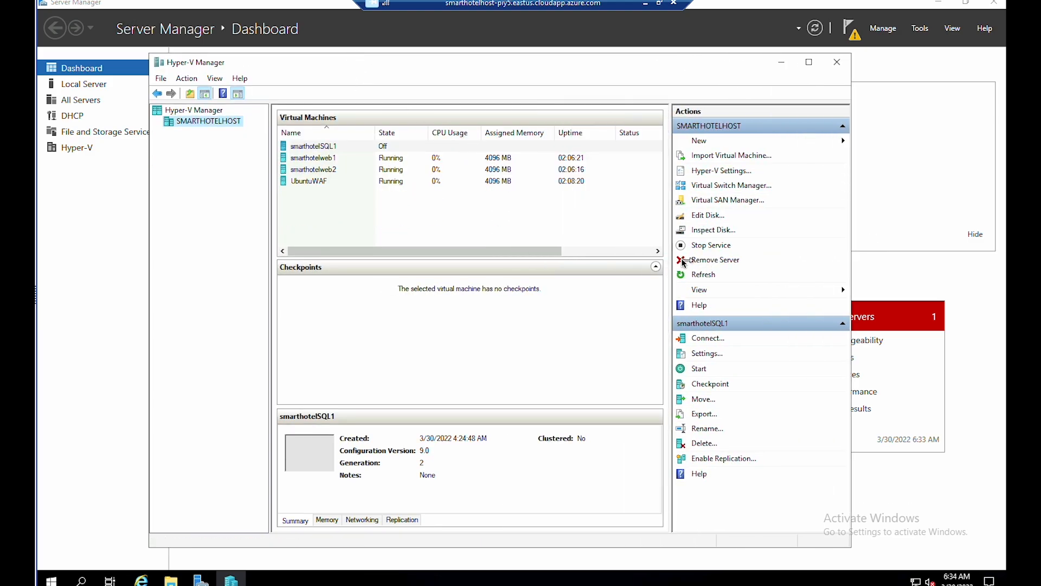
- Review the UbuntuWAF, smarthotelweb1, smarthotelweb2 and smarthotelSQL1 details, then bring up SMARTHOTELHOST's actions
{"action": "left_click", "coordinate": [332, 181]}
{"action": "left_click", "coordinate": [334, 159]}
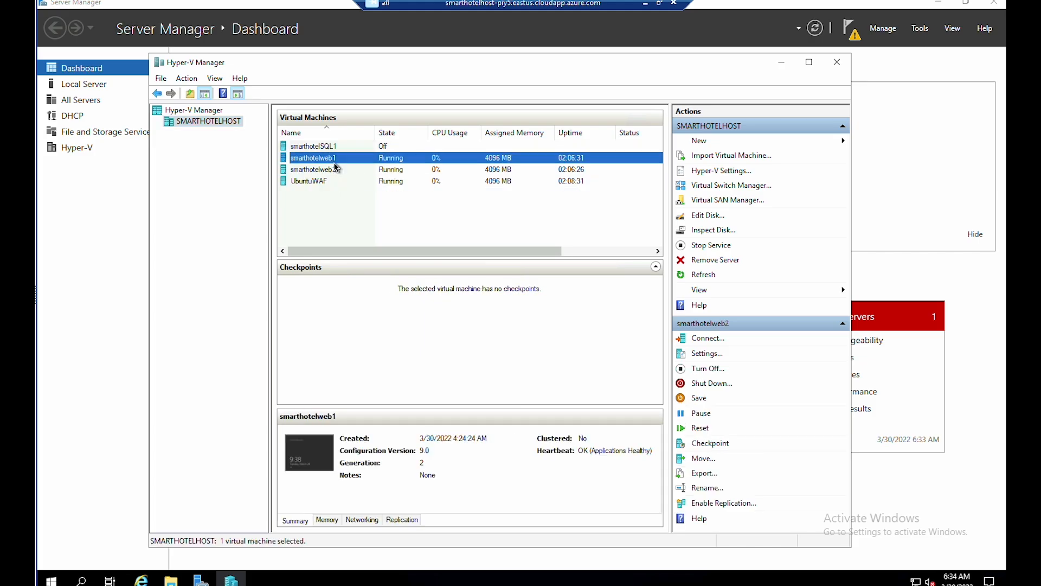
{"action": "left_click", "coordinate": [334, 169]}
{"action": "left_click", "coordinate": [336, 157]}
{"action": "left_click", "coordinate": [340, 145]}
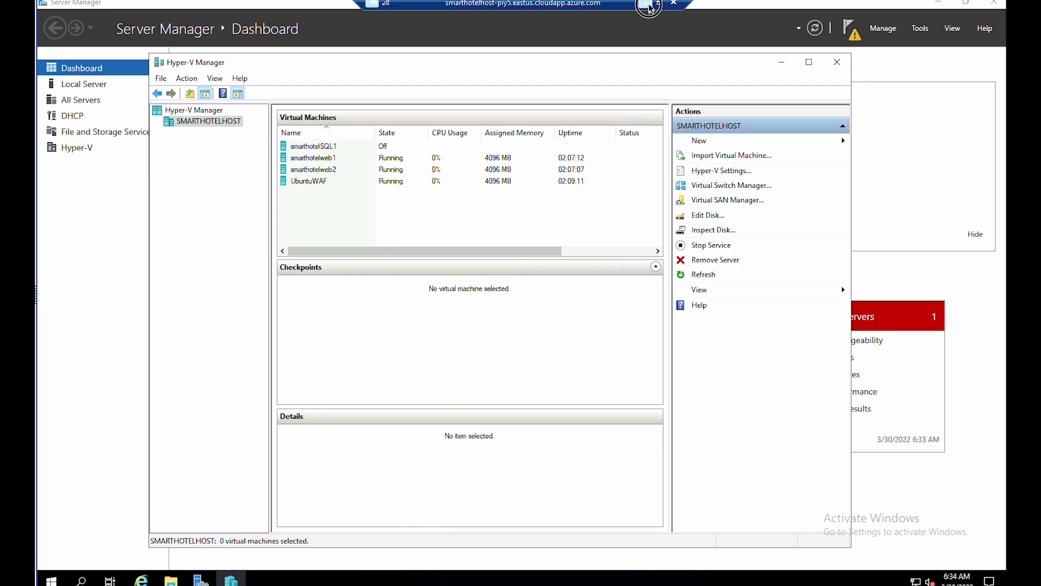
{"action": "left_click", "coordinate": [650, 10]}
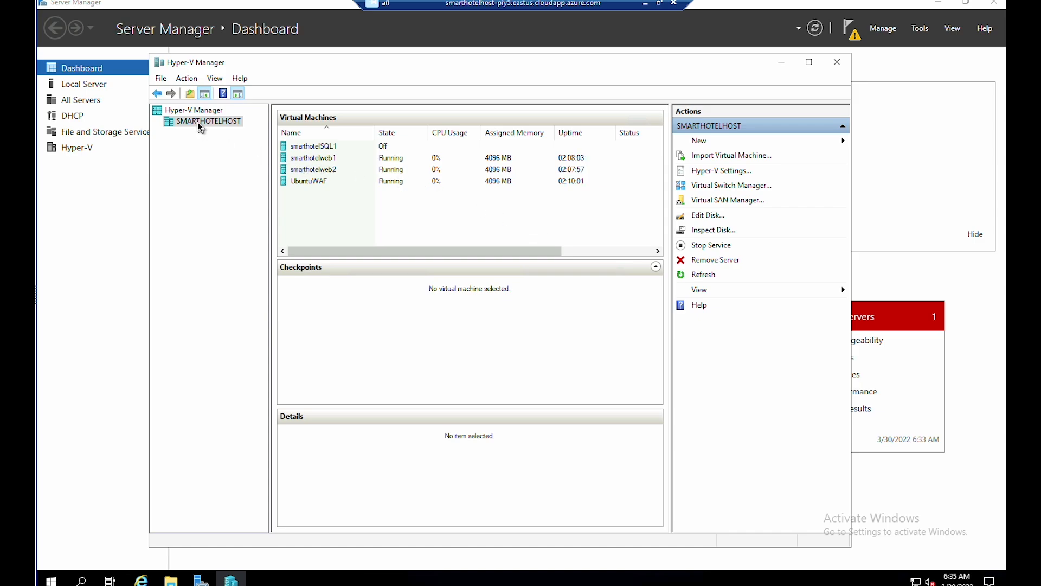
{"action": "left_click", "coordinate": [185, 124]}
{"action": "left_click", "coordinate": [189, 79]}
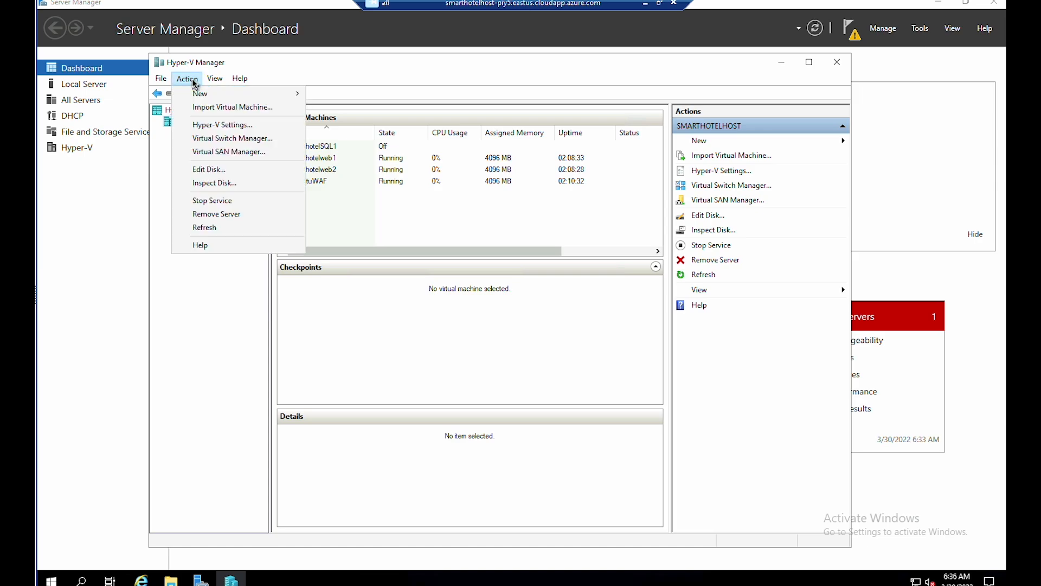
- Choose the AzureMigrateAppliance_v3.20.08.27 folder as the virtual machine import source
{"action": "left_click", "coordinate": [211, 111]}
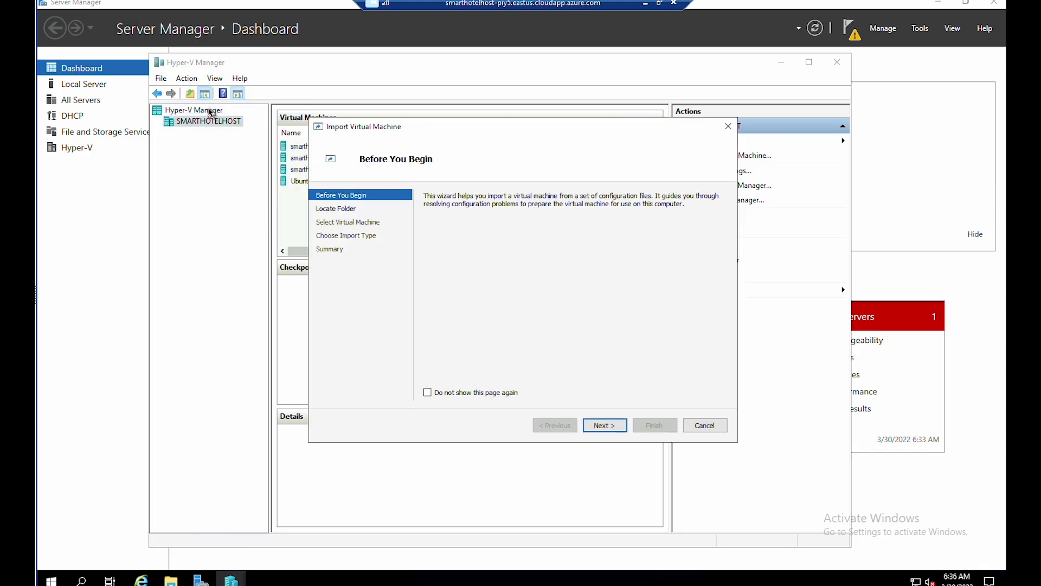
{"action": "left_click", "coordinate": [625, 426]}
{"action": "left_click", "coordinate": [714, 214]}
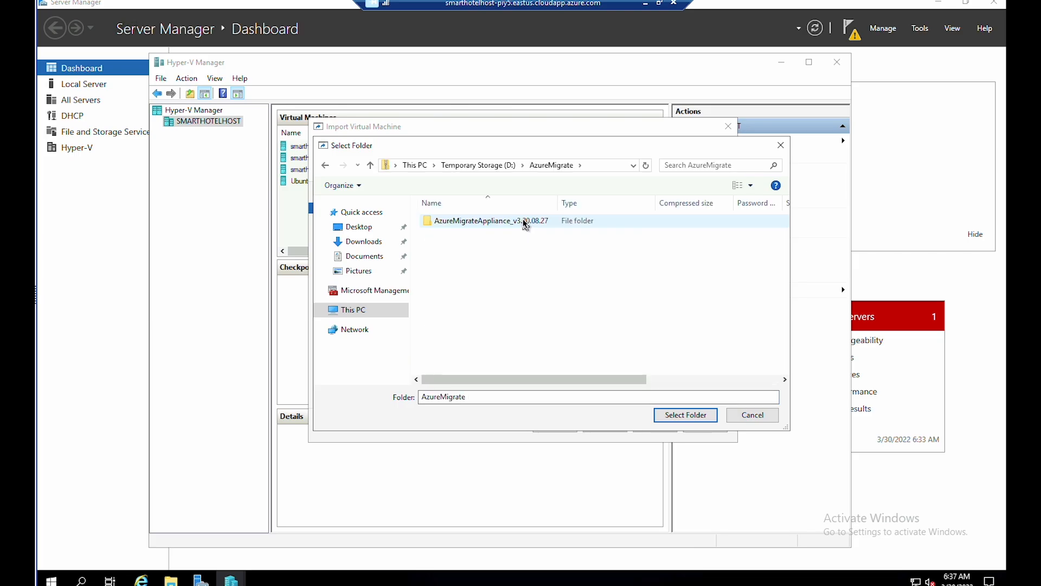
{"action": "double_click", "coordinate": [525, 221]}
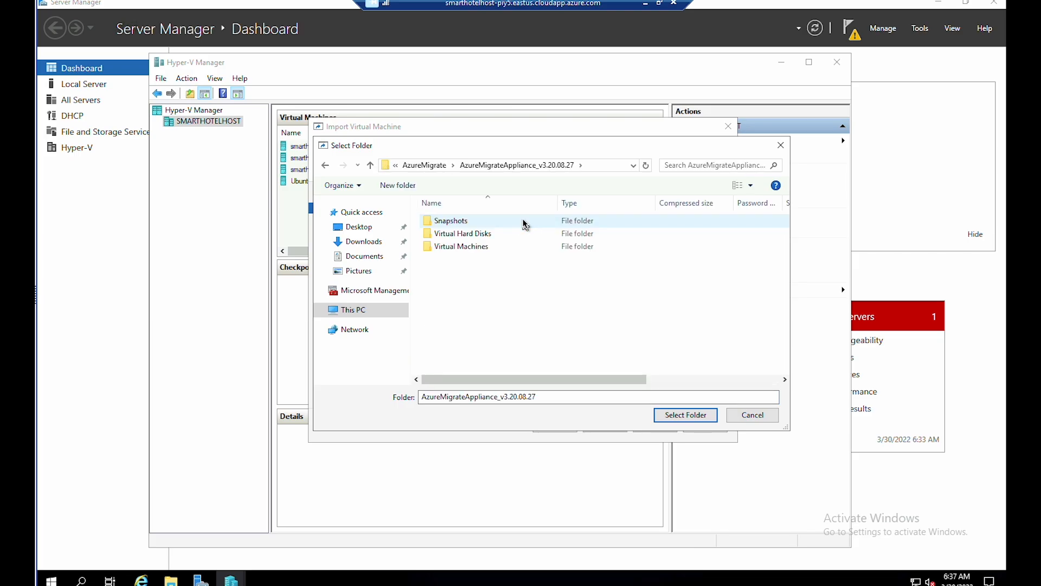
{"action": "left_click", "coordinate": [677, 416]}
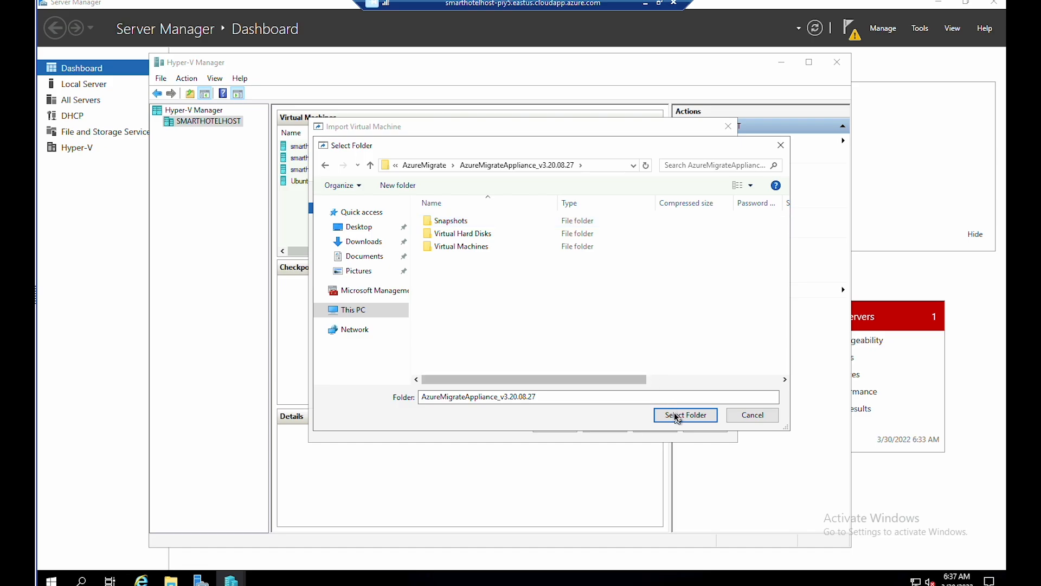
{"action": "left_click", "coordinate": [612, 425]}
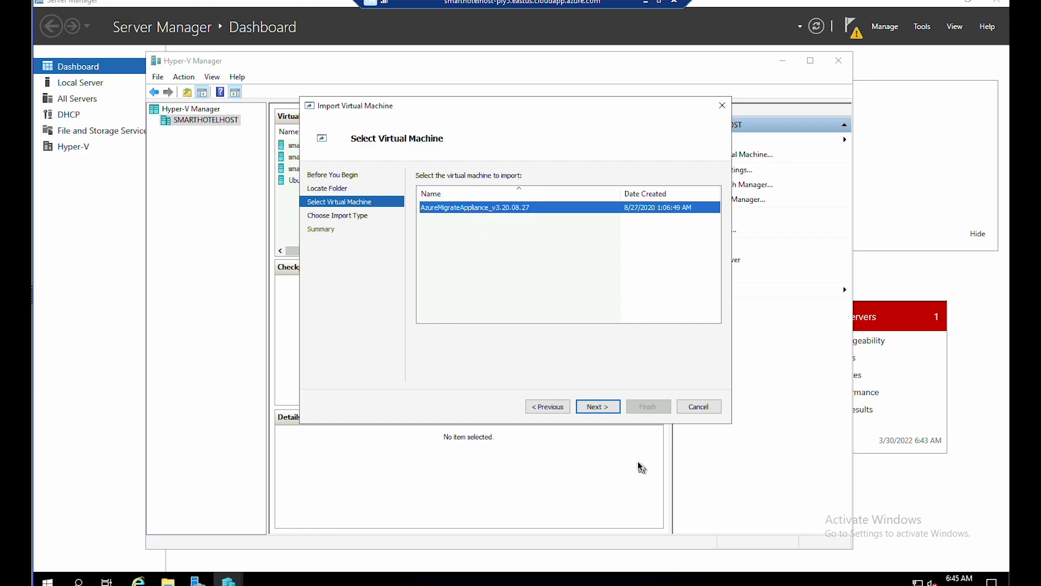
- Import the appliance VM in place (register, keep ID), connected to AzureMigrateSwitch
{"action": "left_click", "coordinate": [608, 411]}
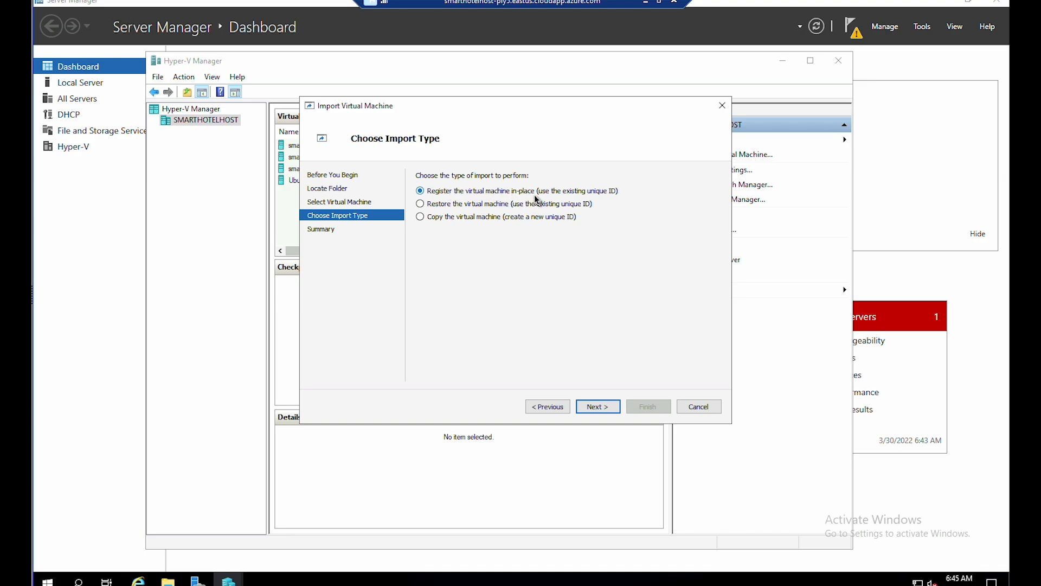
{"action": "left_click", "coordinate": [608, 407]}
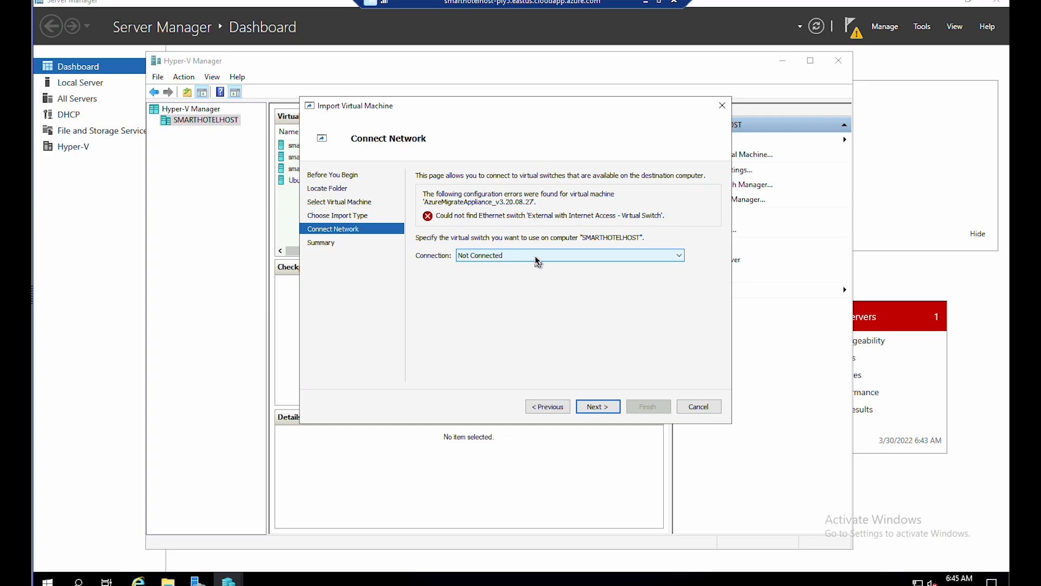
{"action": "left_click", "coordinate": [537, 259]}
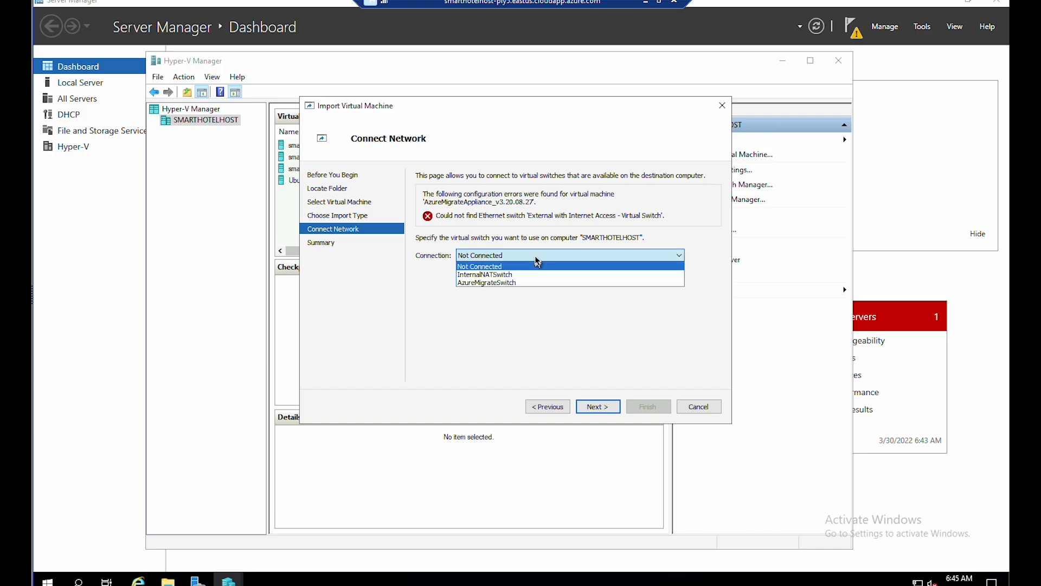
{"action": "left_click", "coordinate": [516, 289]}
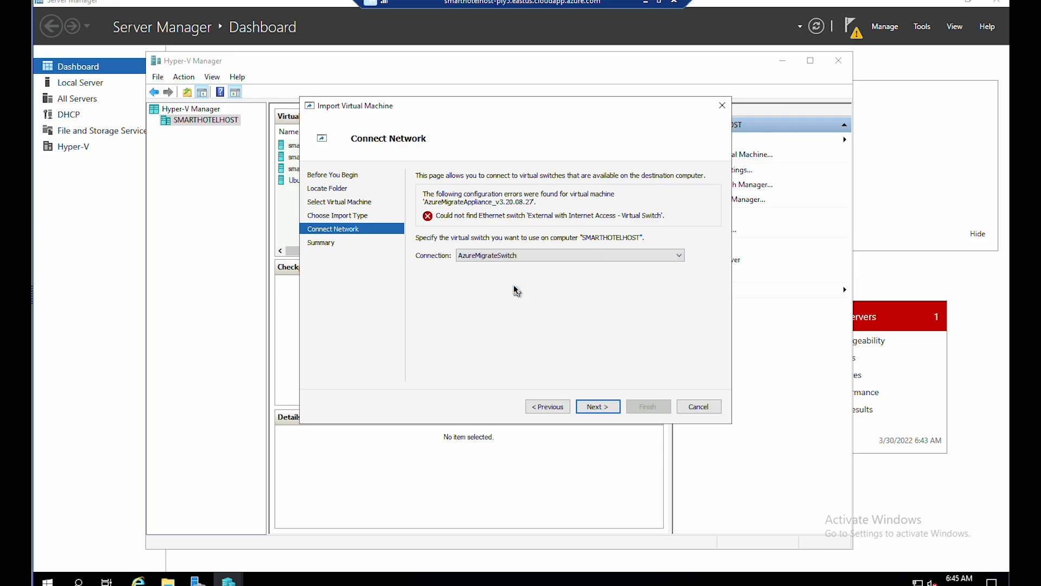
{"action": "left_click", "coordinate": [608, 410]}
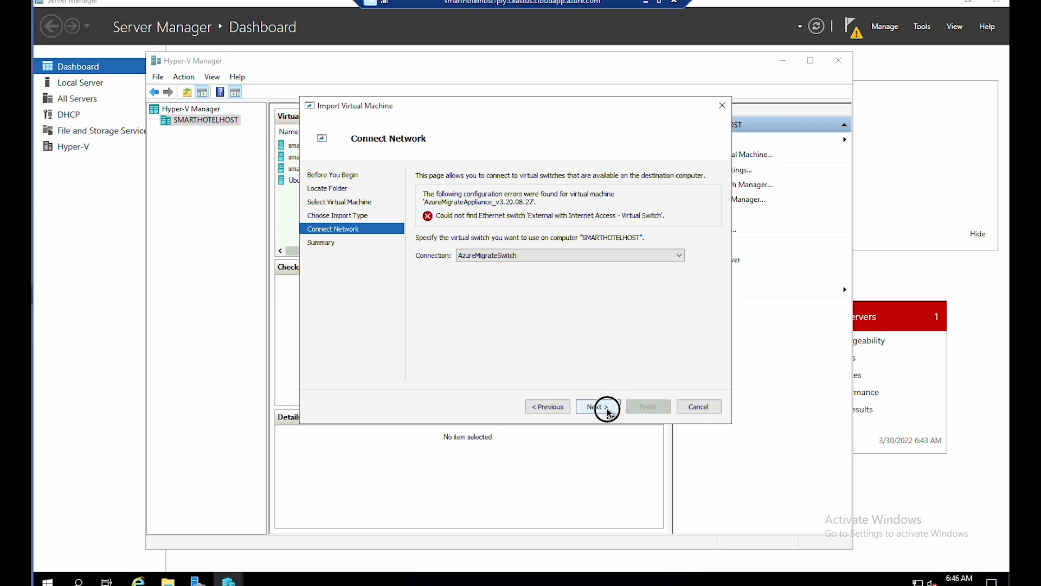
{"action": "left_click", "coordinate": [637, 408]}
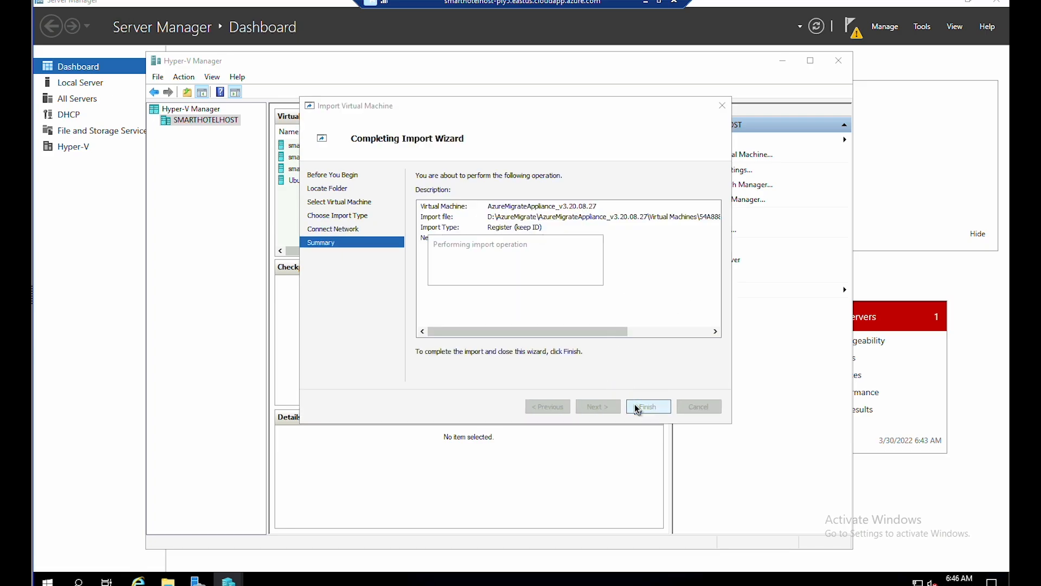
- Connect to the AzureMigrateAppliance_v3.20.08.27 VM and power it on with its console open
{"action": "left_click", "coordinate": [324, 145]}
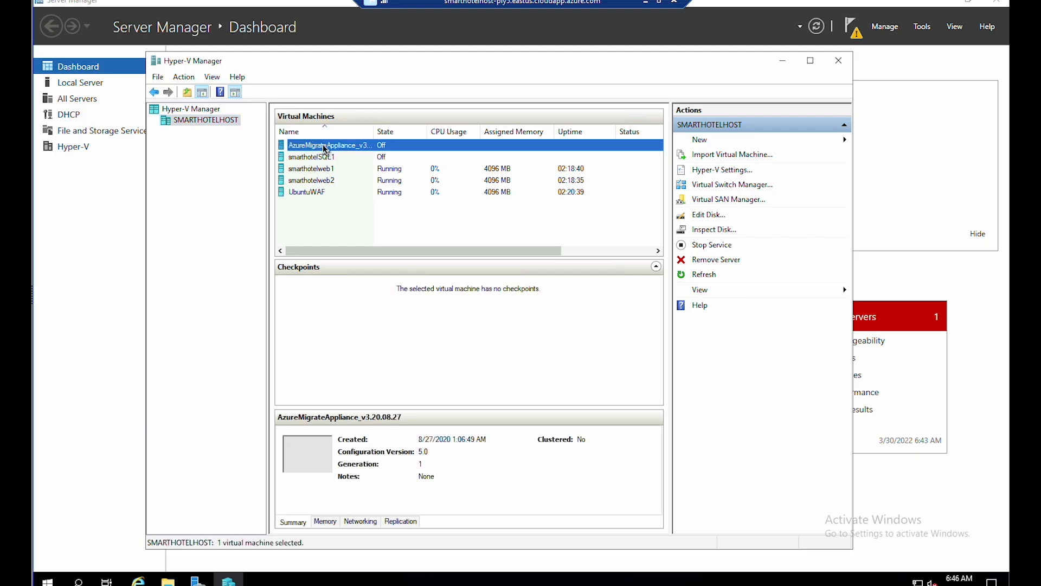
{"action": "right_click", "coordinate": [323, 145]}
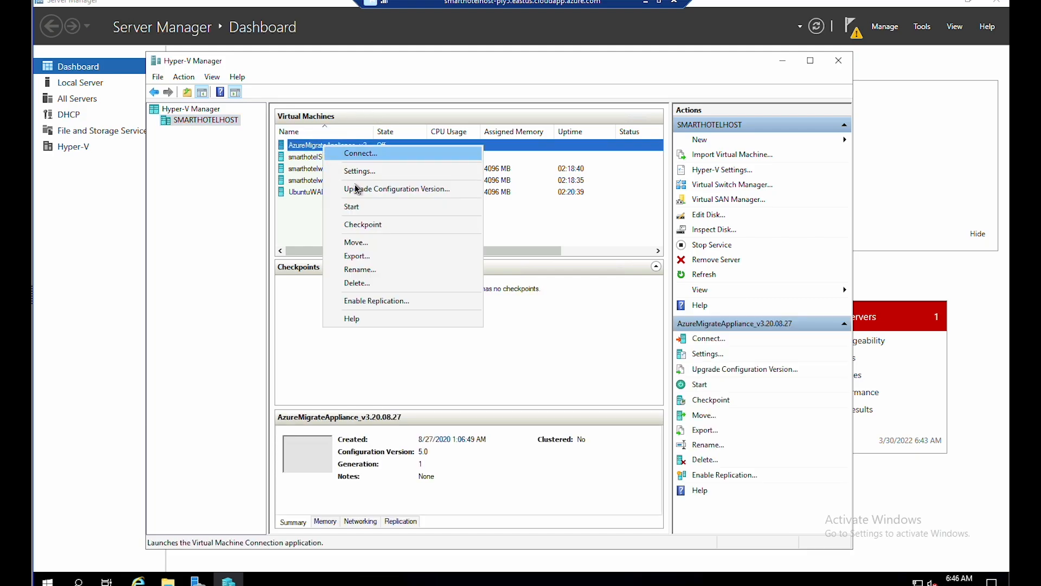
{"action": "left_click", "coordinate": [352, 207]}
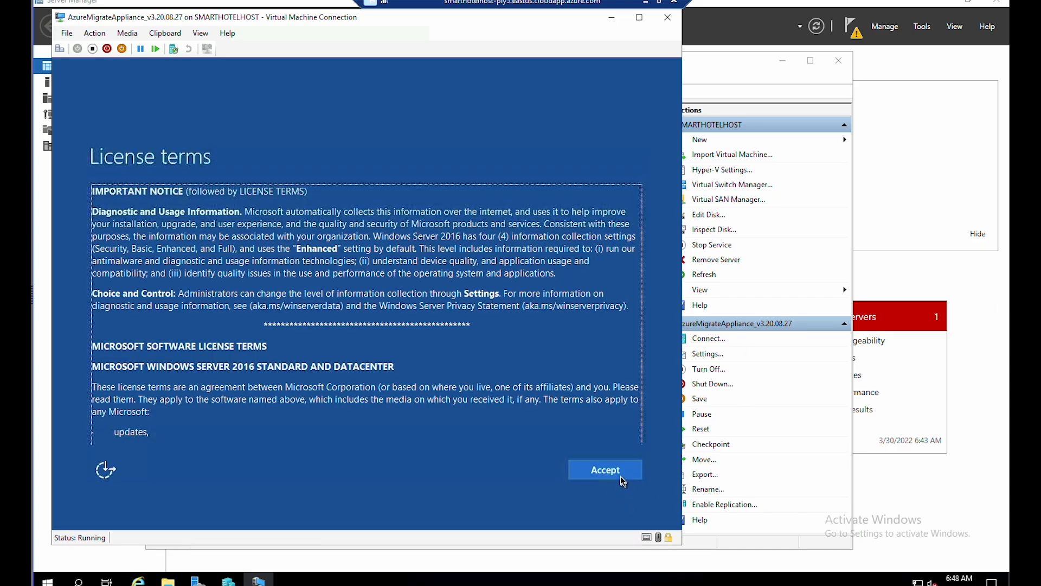
- Accept the appliance's licence terms and set a complex Administrator password
{"action": "left_click", "coordinate": [620, 476]}
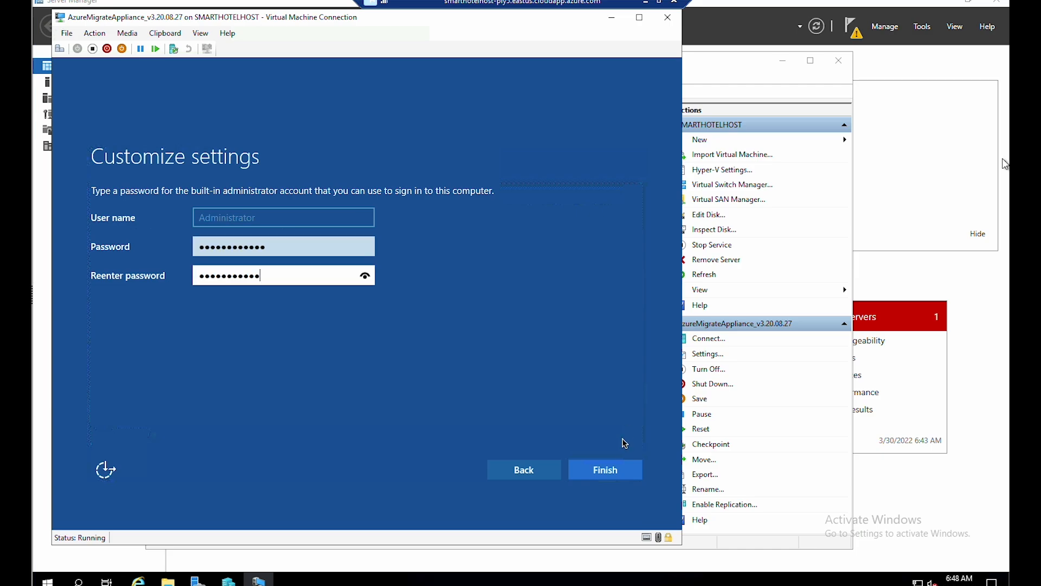
{"action": "left_click", "coordinate": [609, 476]}
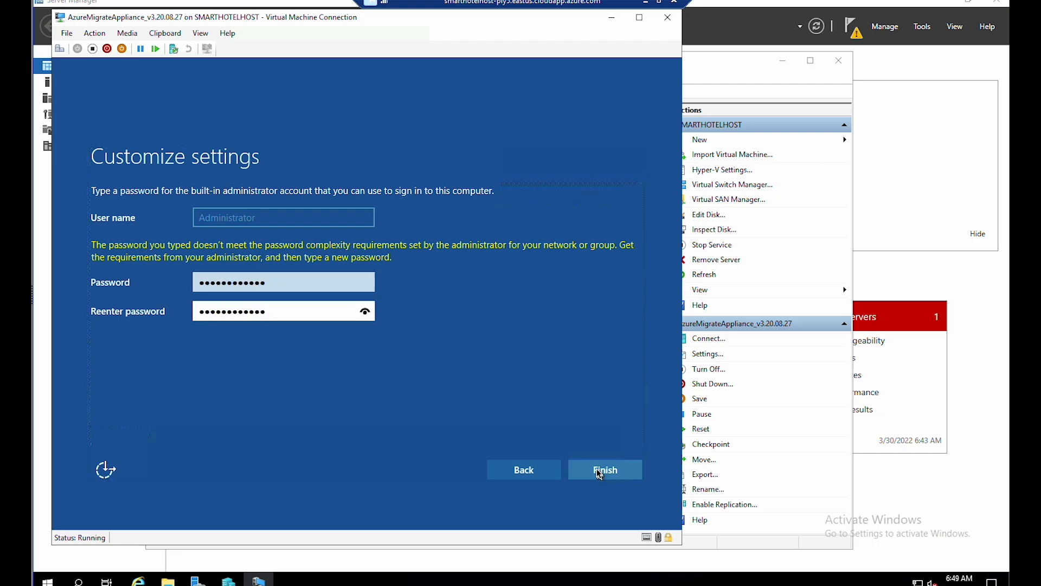
{"action": "left_click", "coordinate": [601, 472]}
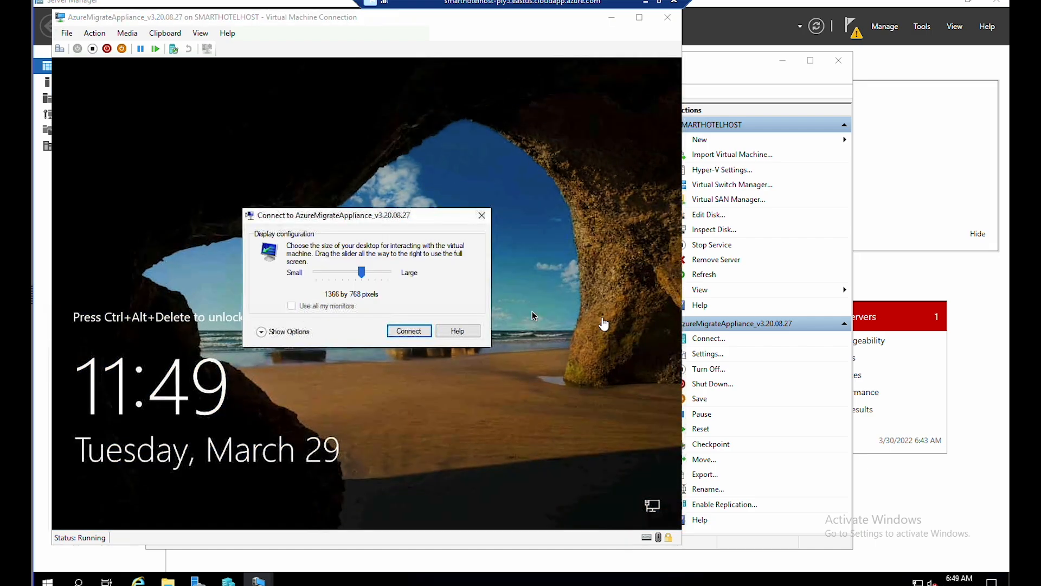
- Connect to the appliance VM display and allow it to be discoverable on the network
{"action": "left_click", "coordinate": [416, 330]}
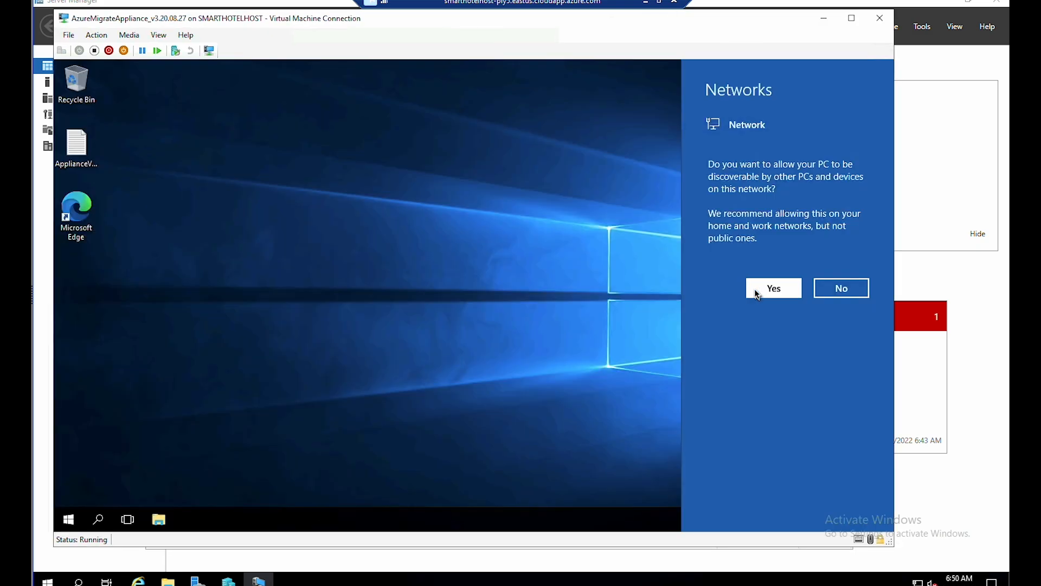
{"action": "left_click", "coordinate": [764, 287]}
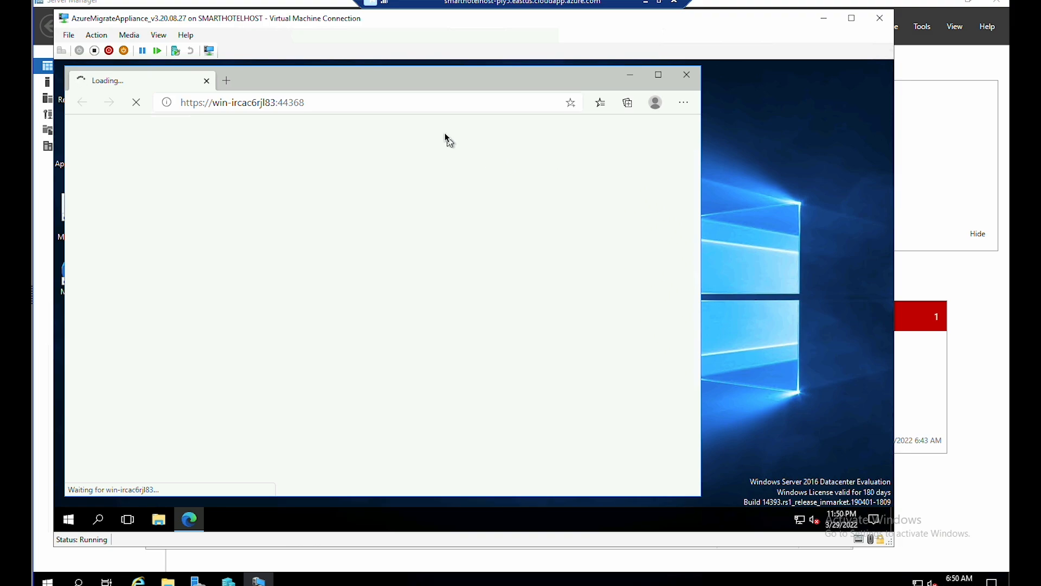
- Agree to the appliance terms of use, refresh after the new update, and scroll down to registration
{"action": "left_click_drag", "start_coordinate": [410, 80], "coordinate": [544, 85]}
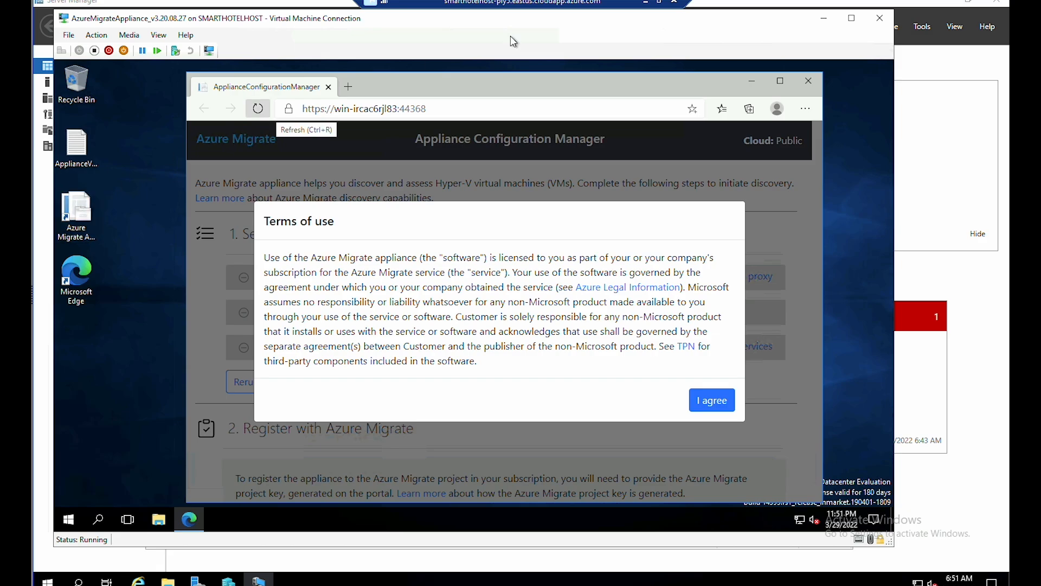
{"action": "left_click", "coordinate": [711, 401]}
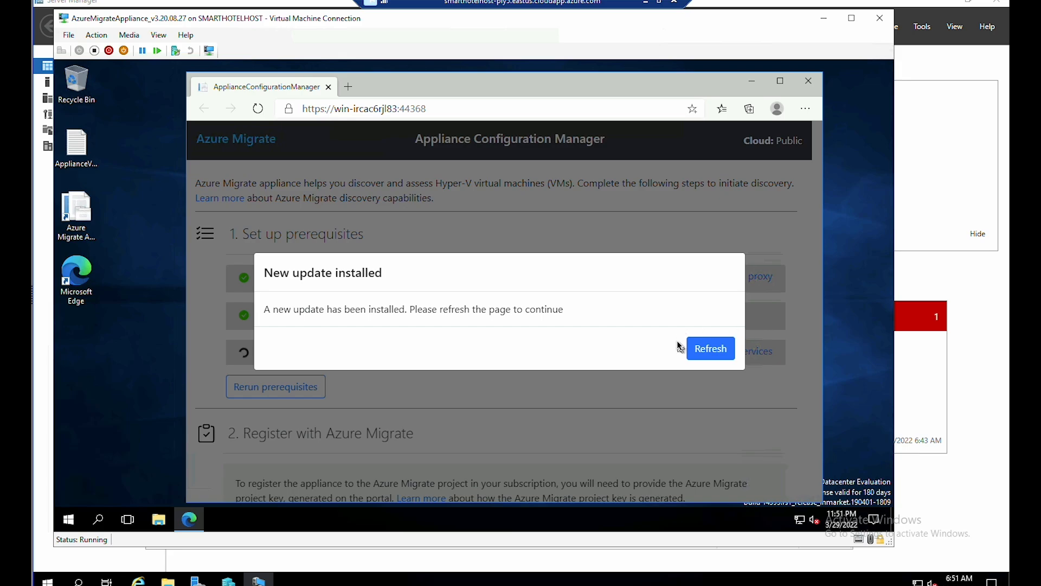
{"action": "left_click", "coordinate": [700, 351]}
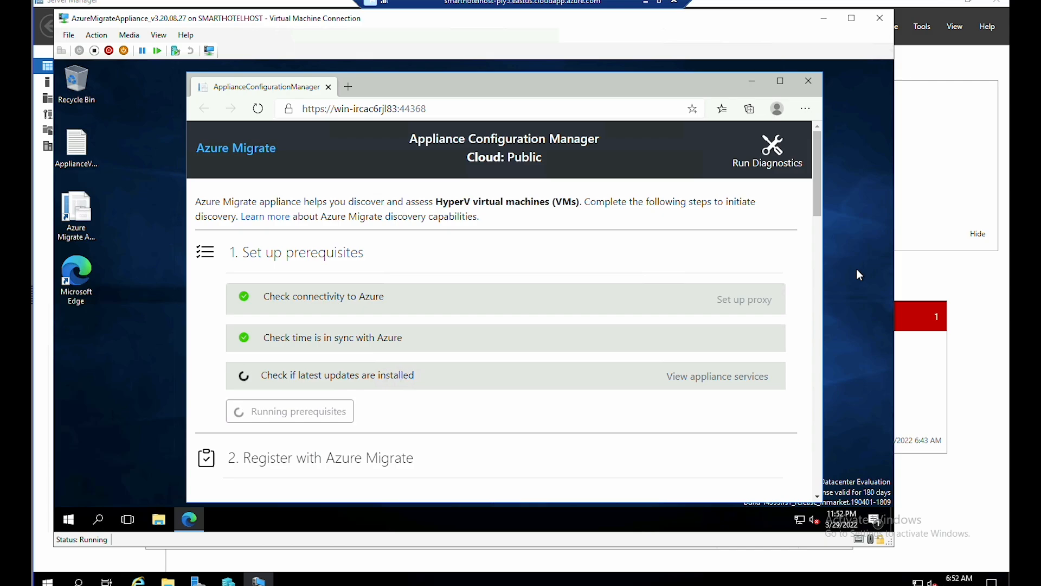
{"action": "scroll", "coordinate": [320, 398], "scroll_direction": "down", "scroll_amount": 3}
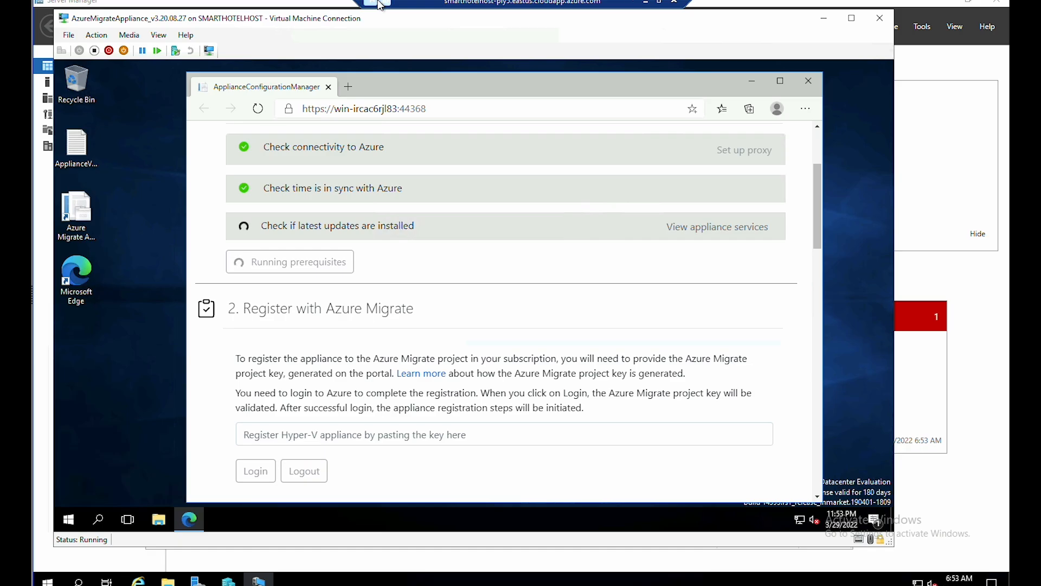
- Copy the SmartHotelAppl project key from the portal and return to the remote host session
{"action": "left_click", "coordinate": [646, 2]}
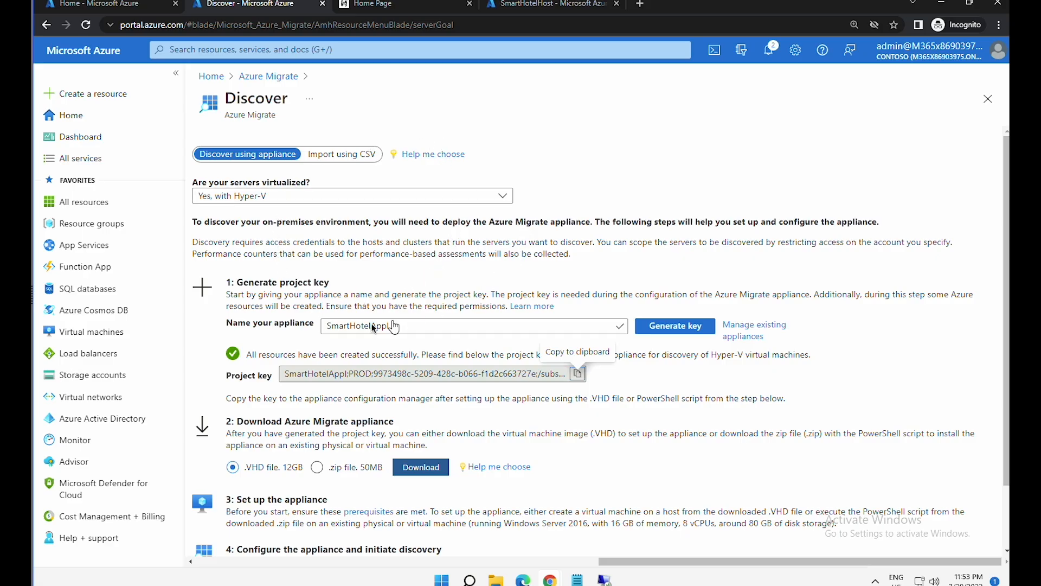
{"action": "left_click", "coordinate": [578, 373]}
{"action": "left_click", "coordinate": [579, 373]}
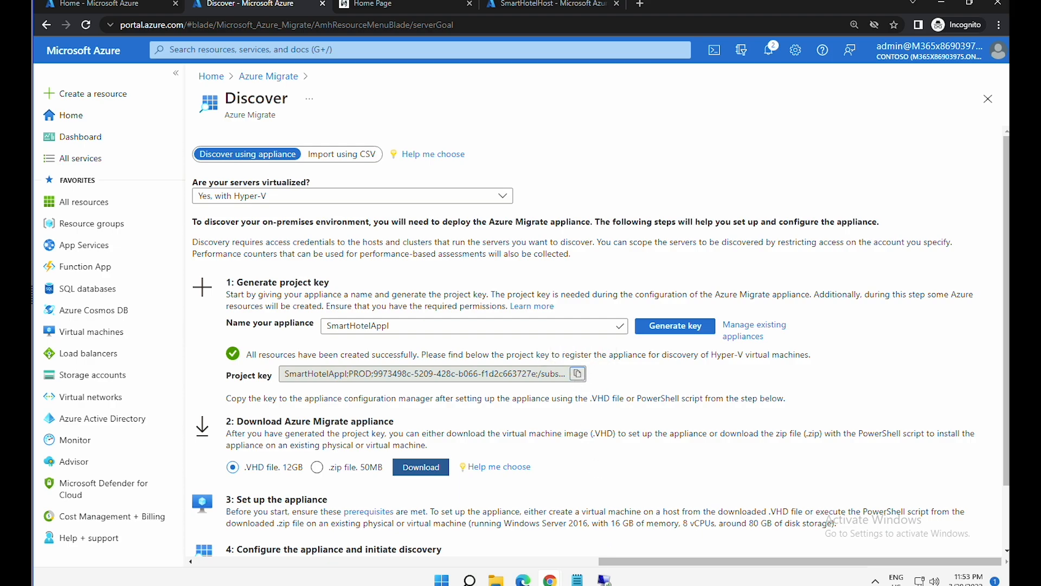
{"action": "mouse_move", "coordinate": [605, 579]}
{"action": "left_click", "coordinate": [604, 518]}
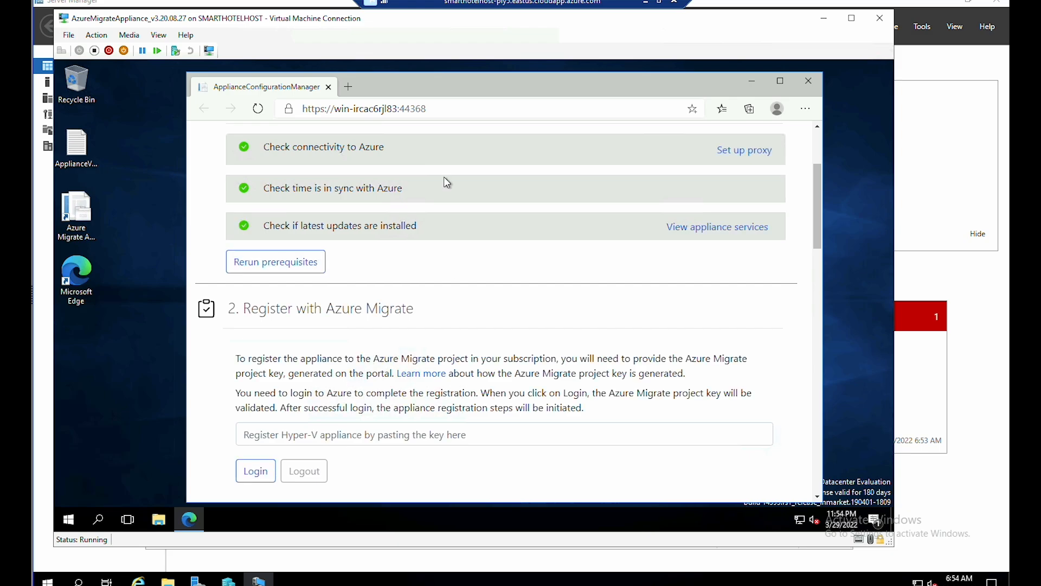
- Paste the SmartHotelAppl project key into the key box and log in to validate it
{"action": "left_click", "coordinate": [409, 437]}
{"action": "right_click", "coordinate": [411, 440]}
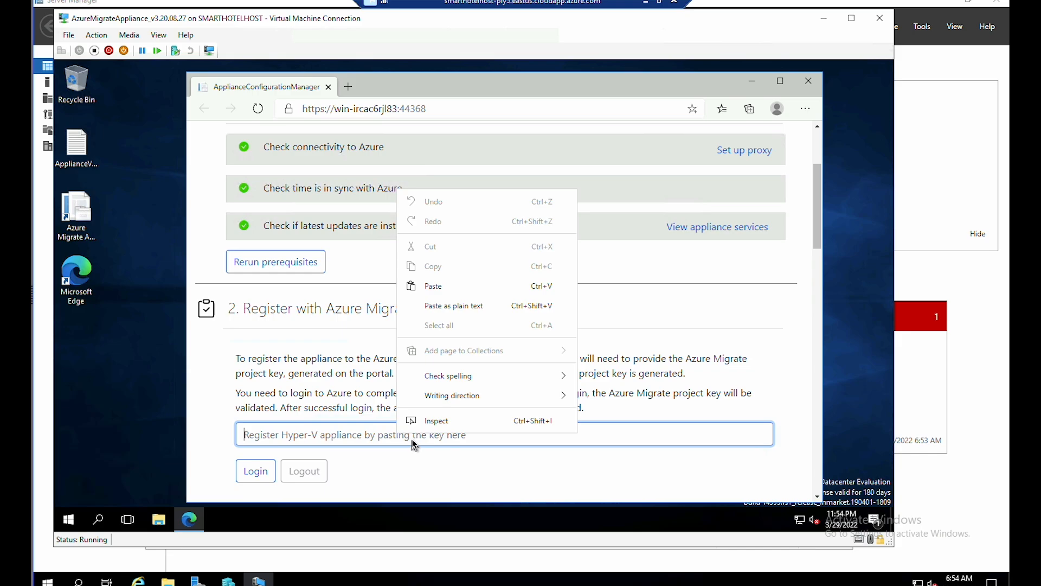
{"action": "left_click", "coordinate": [465, 304]}
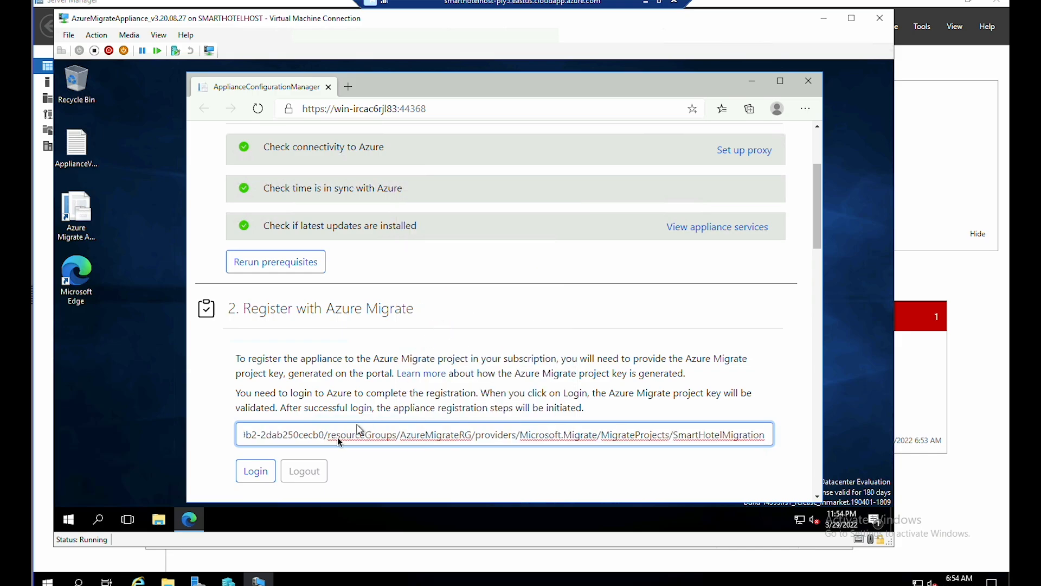
{"action": "left_click", "coordinate": [250, 473]}
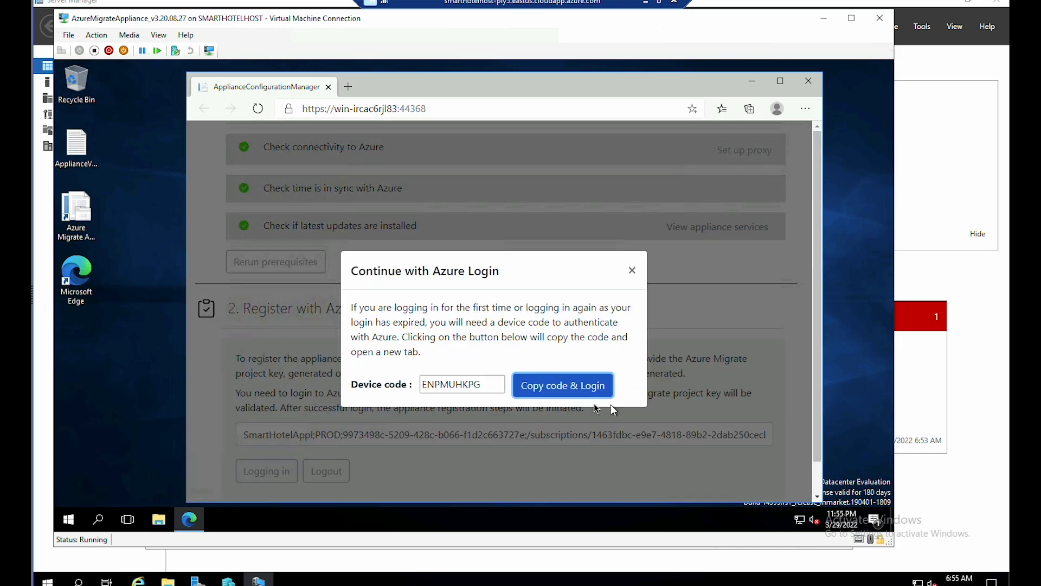
- Sign in to Azure with the copied device code and account password, then return to the manager tab
{"action": "left_click", "coordinate": [558, 386]}
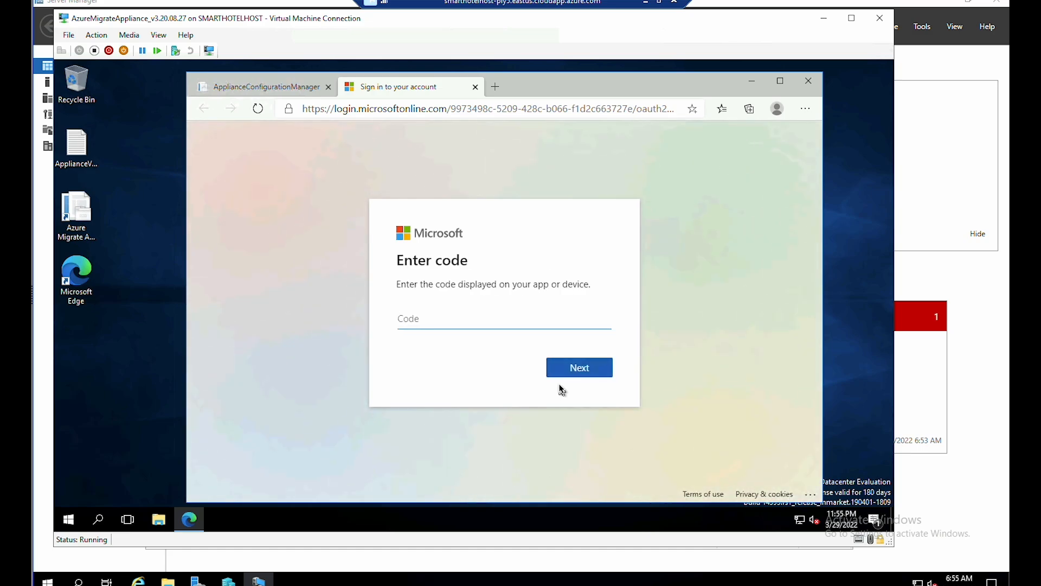
{"action": "right_click", "coordinate": [437, 323]}
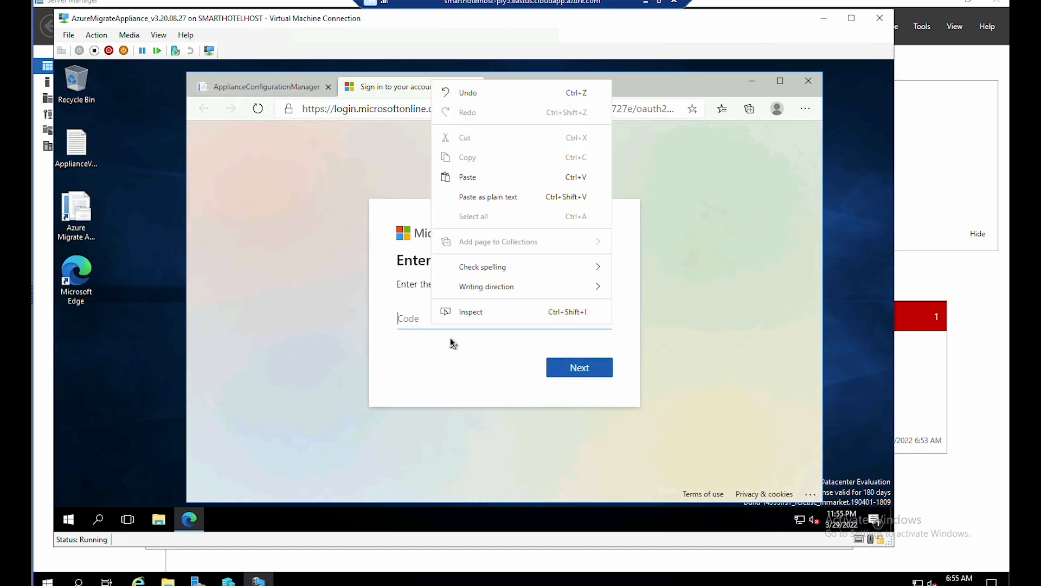
{"action": "left_click", "coordinate": [470, 179]}
{"action": "left_click", "coordinate": [562, 369]}
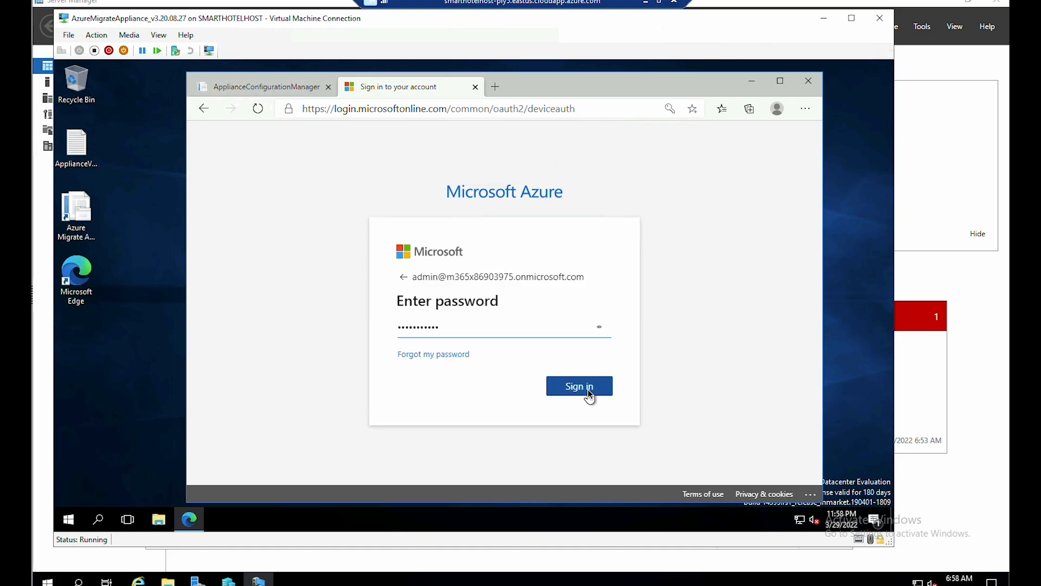
{"action": "left_click", "coordinate": [588, 389]}
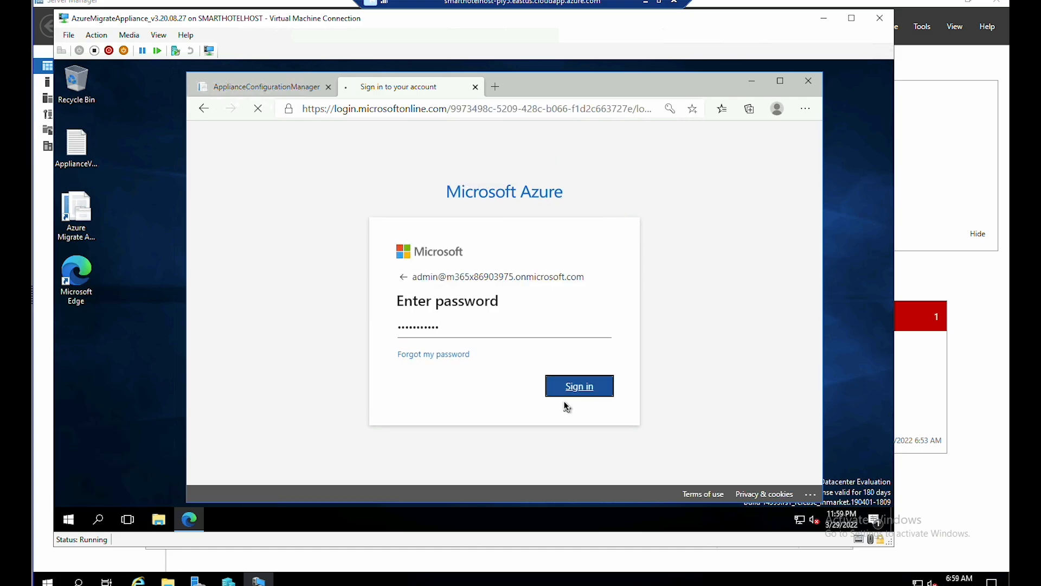
{"action": "left_click", "coordinate": [578, 386]}
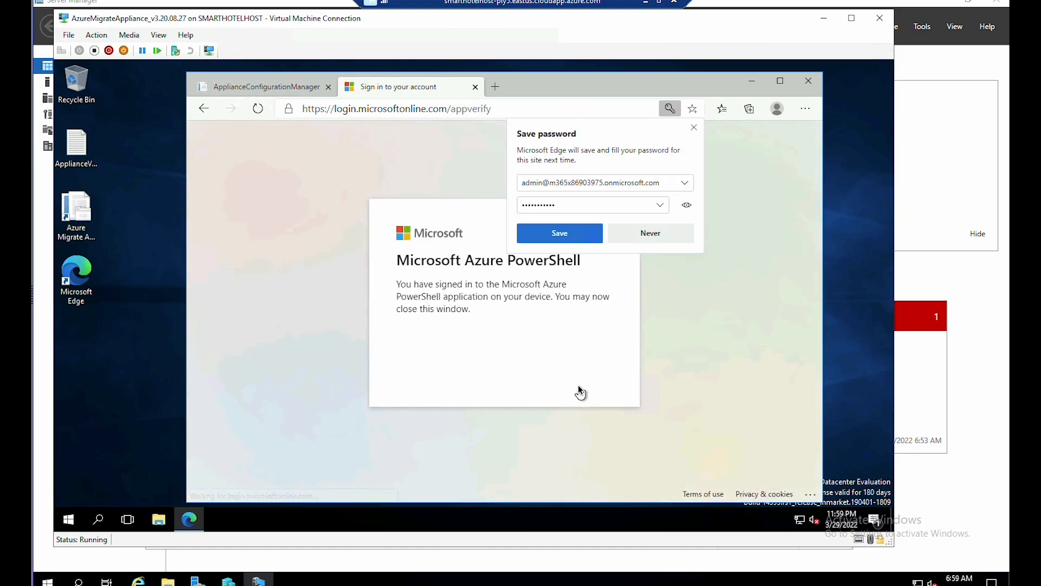
{"action": "left_click", "coordinate": [626, 234]}
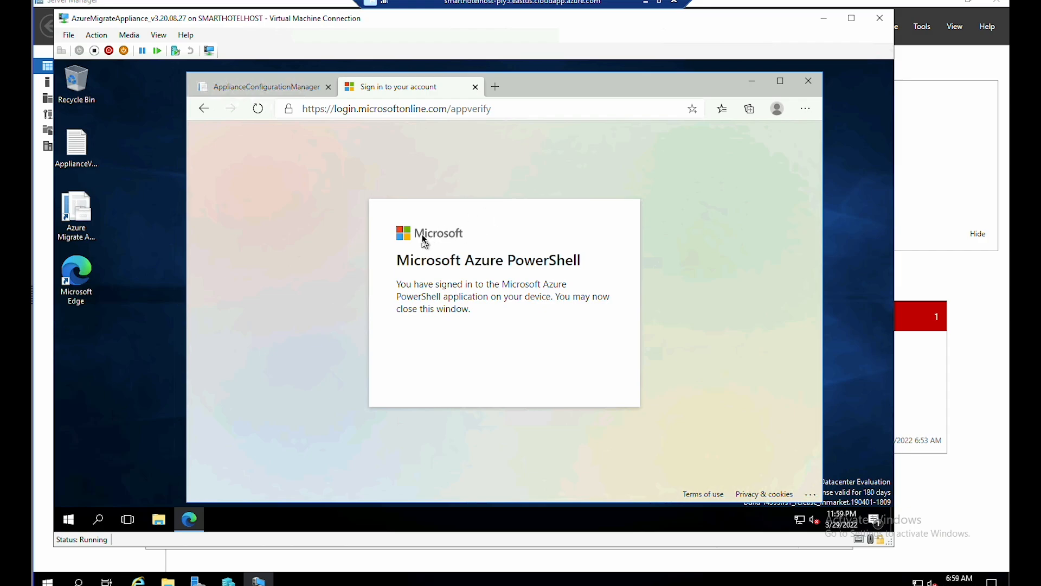
{"action": "left_click", "coordinate": [292, 87]}
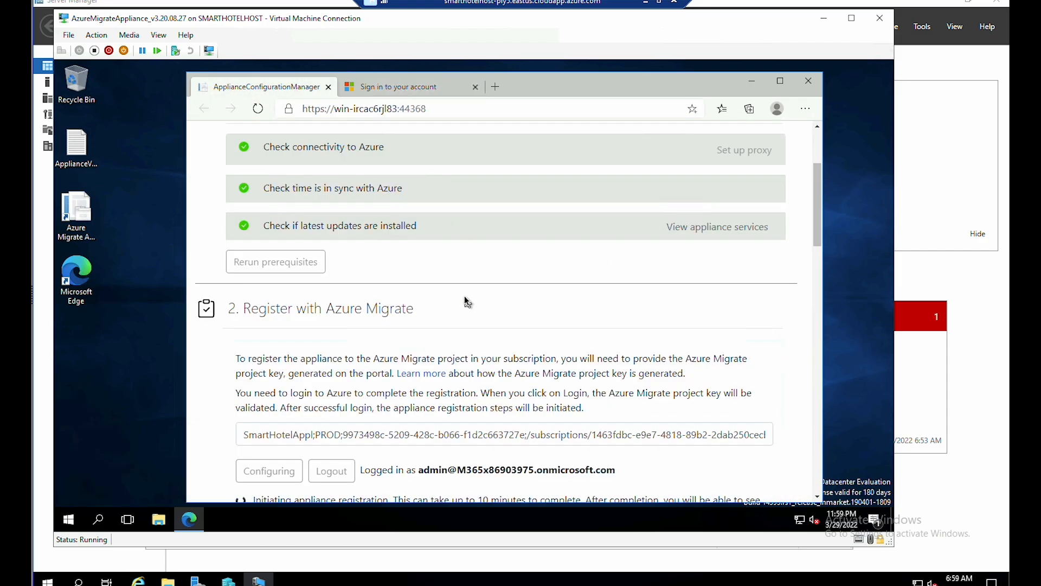
- Start a new Hyper-V host credential with the friendly name hostlogin
{"action": "scroll", "coordinate": [465, 297], "scroll_direction": "down", "scroll_amount": 1}
{"action": "scroll", "coordinate": [334, 405], "scroll_direction": "down", "scroll_amount": 1}
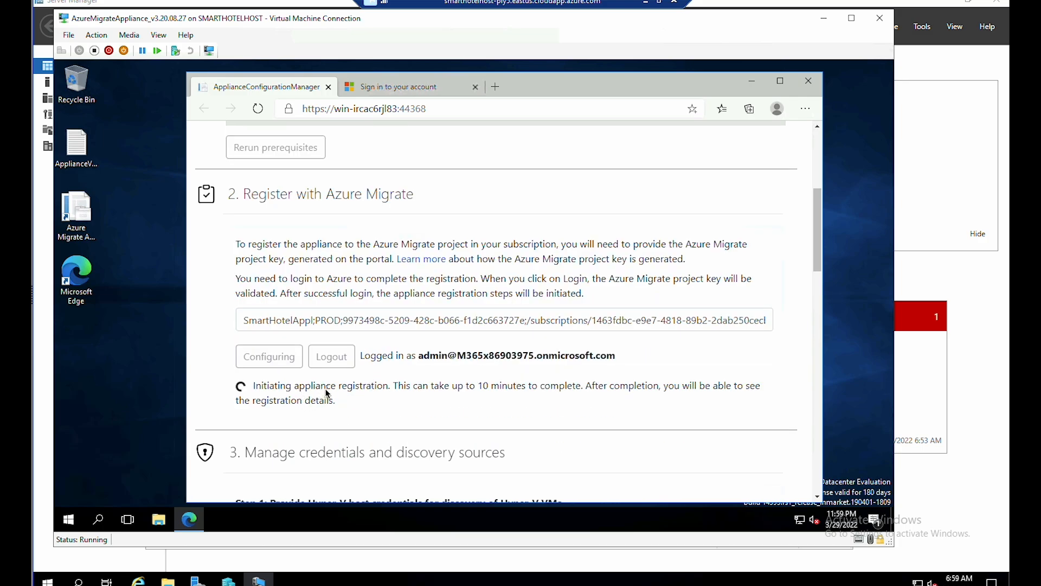
{"action": "scroll", "coordinate": [347, 388], "scroll_direction": "down", "scroll_amount": 1}
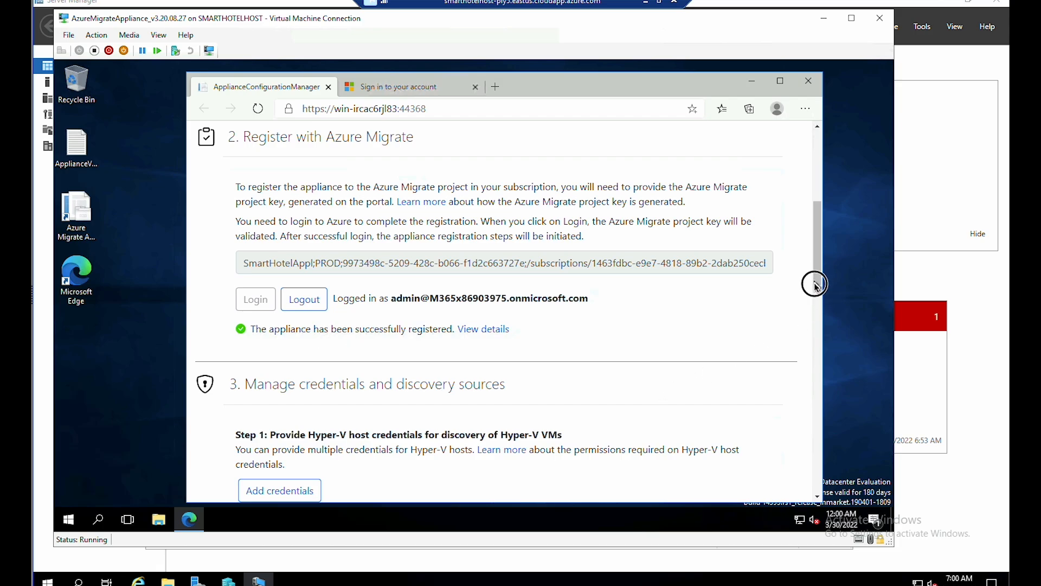
{"action": "left_click_drag", "start_coordinate": [816, 283], "coordinate": [814, 339]}
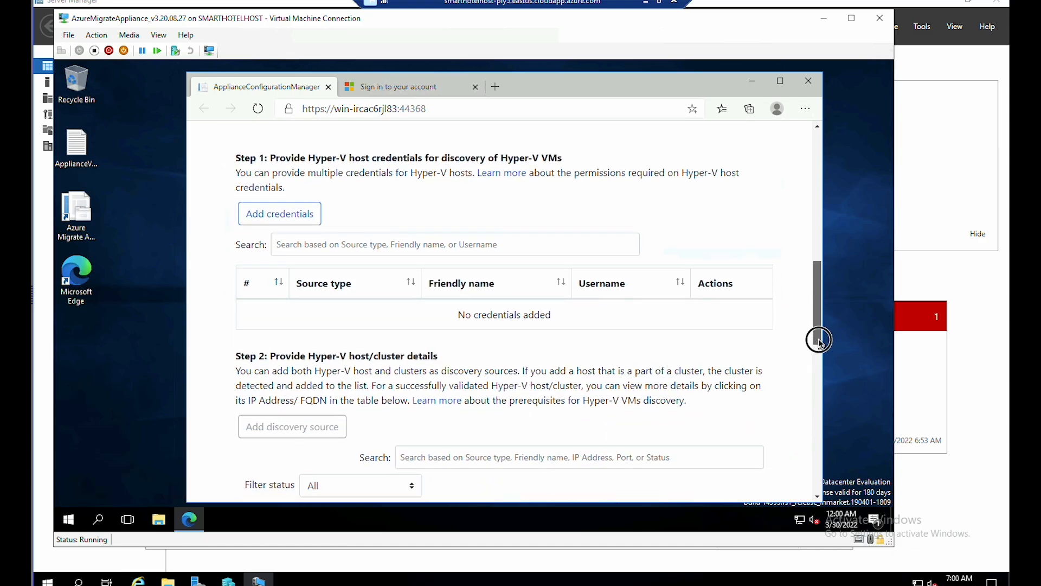
{"action": "left_click", "coordinate": [296, 193]}
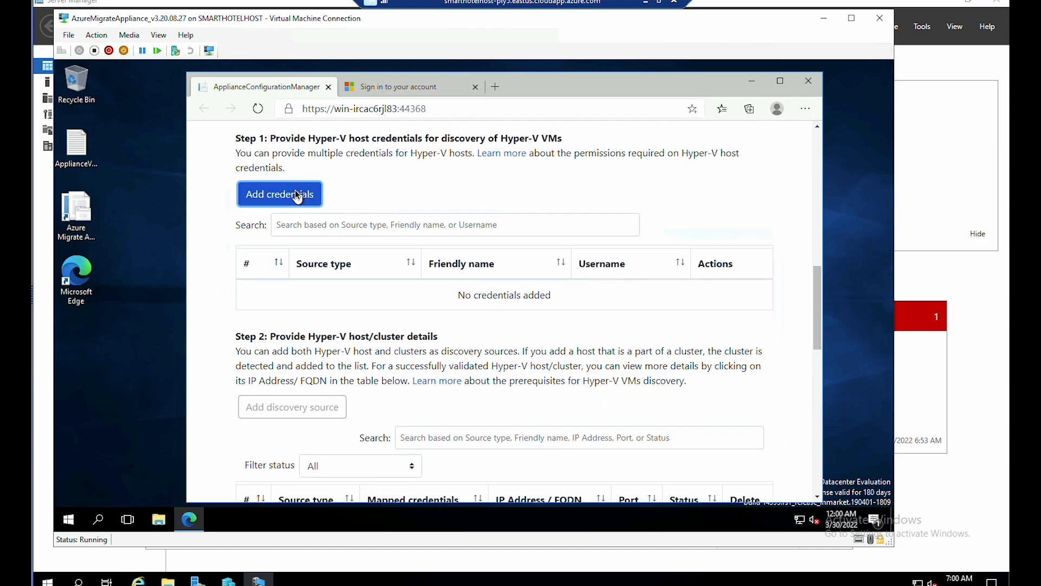
{"action": "left_click", "coordinate": [483, 293]}
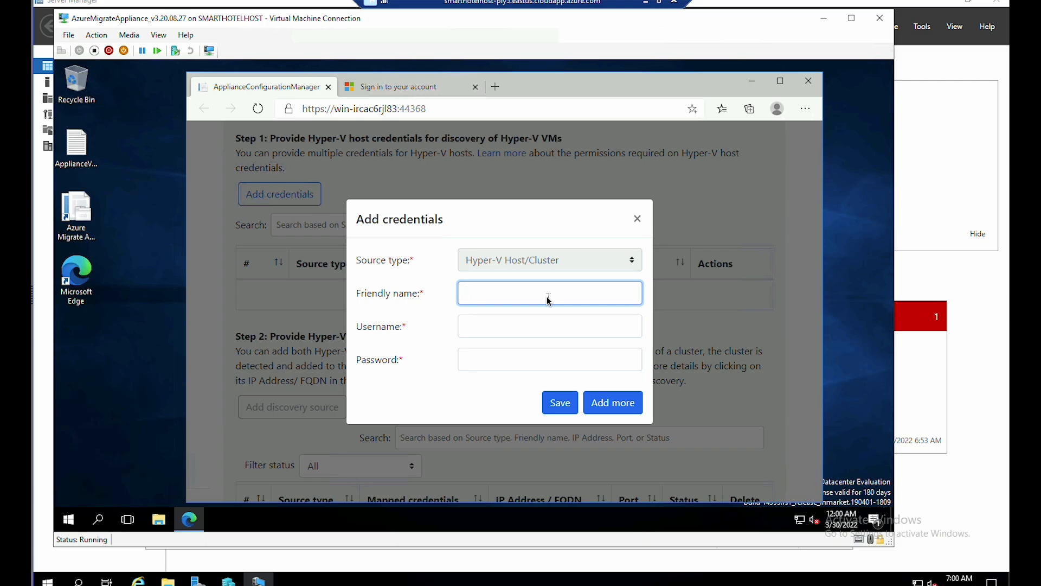
{"action": "type", "text": "hostlogin"}
- Enter the host username and password, save hostlogin, and decline Edge's password saving
{"action": "left_click", "coordinate": [486, 329]}
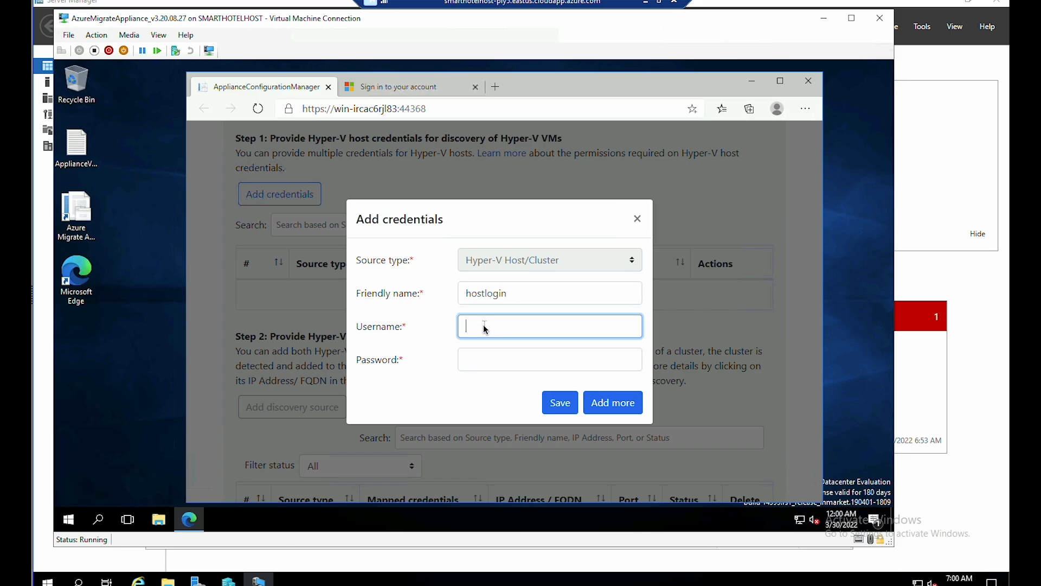
{"action": "type", "text": "demouser"}
{"action": "key", "text": "Tab"}
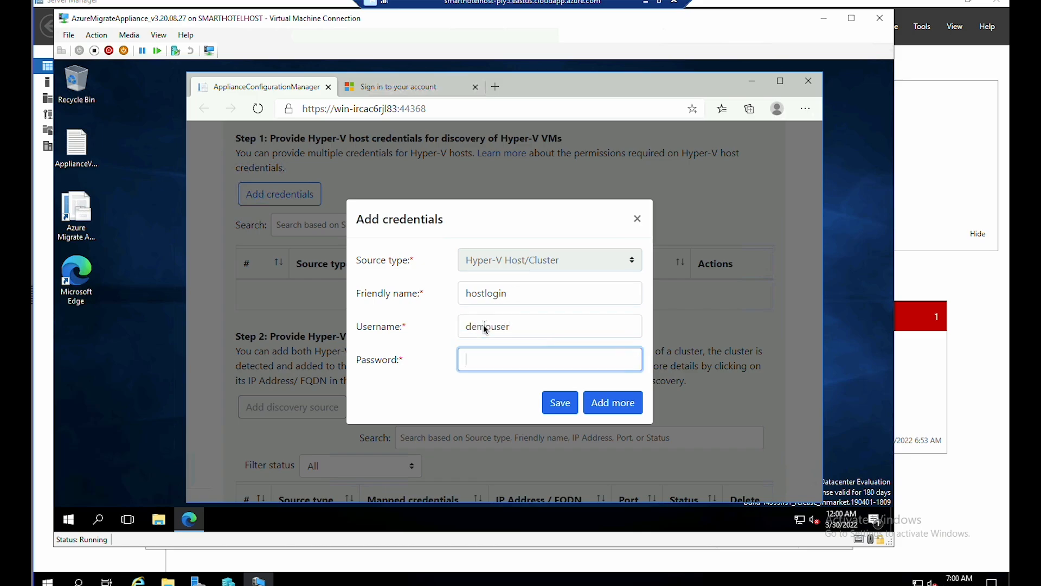
{"action": "key", "text": "ctrl+v"}
{"action": "left_click", "coordinate": [565, 406]}
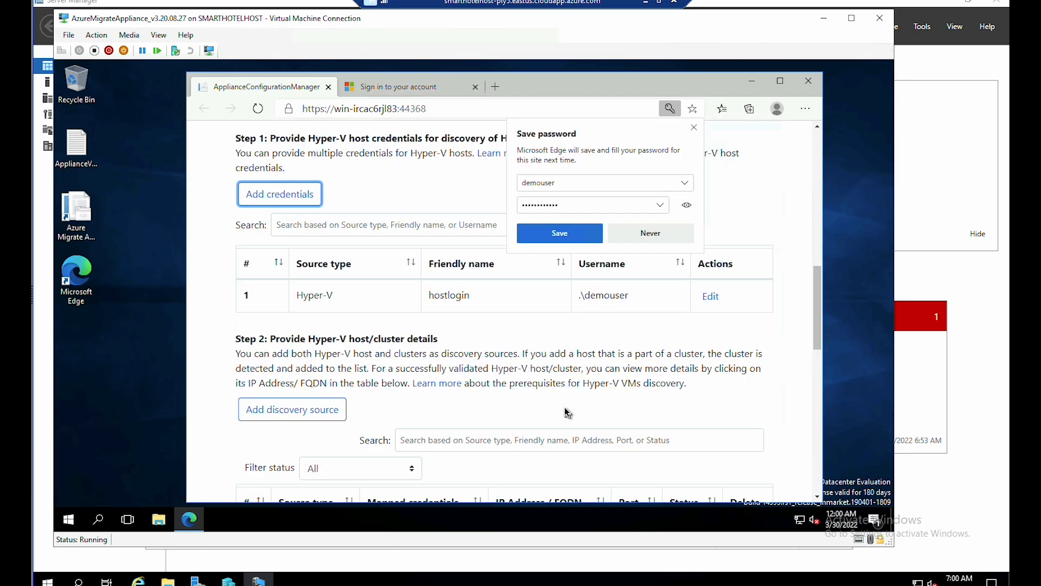
{"action": "left_click", "coordinate": [661, 238]}
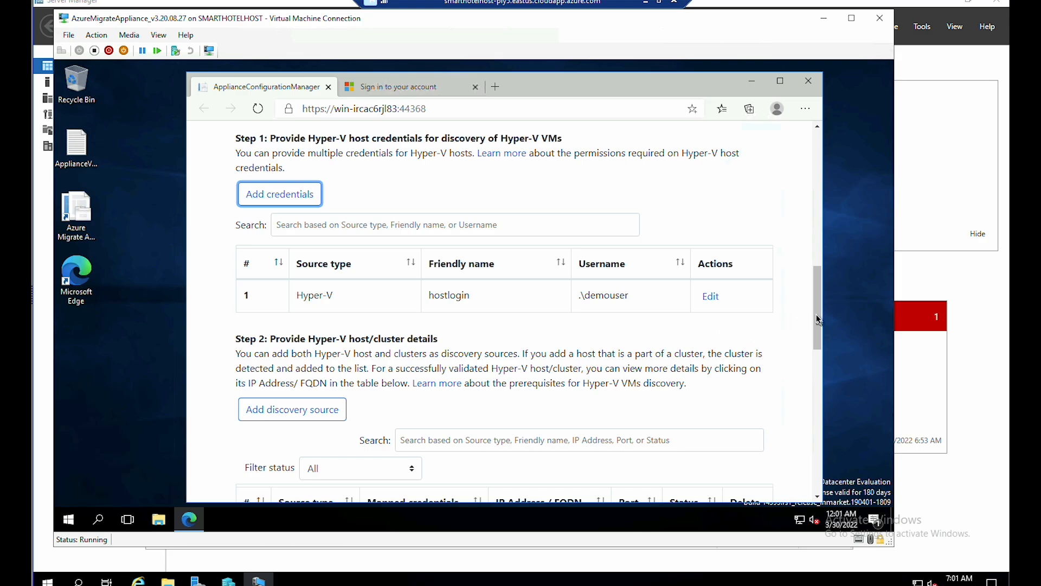
{"action": "left_click_drag", "start_coordinate": [818, 320], "coordinate": [821, 370]}
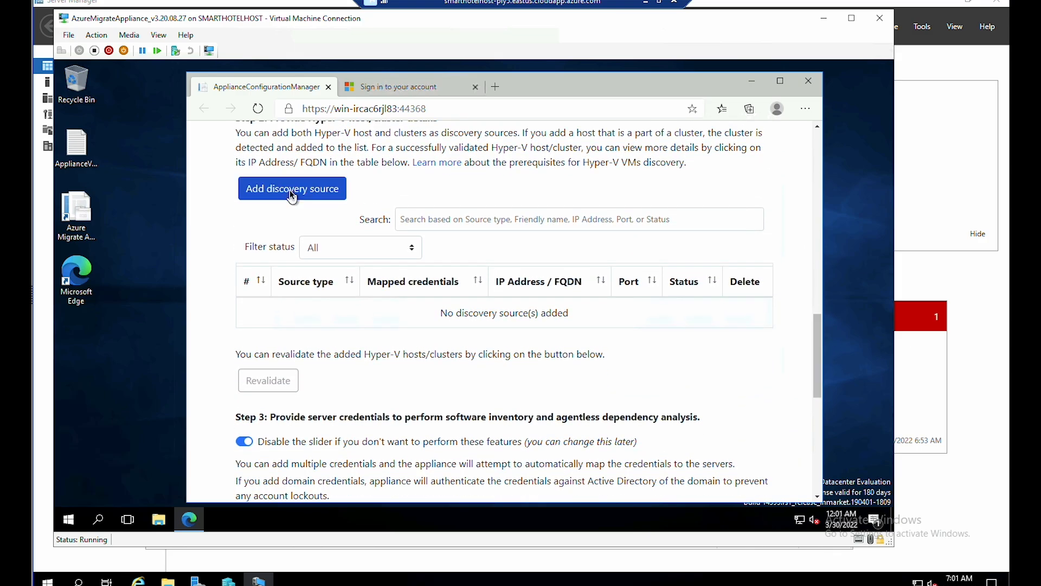
- Add SmartHotelHost as a single Hyper-V discovery source mapped to hostlogin, and save it
{"action": "left_click", "coordinate": [290, 191]}
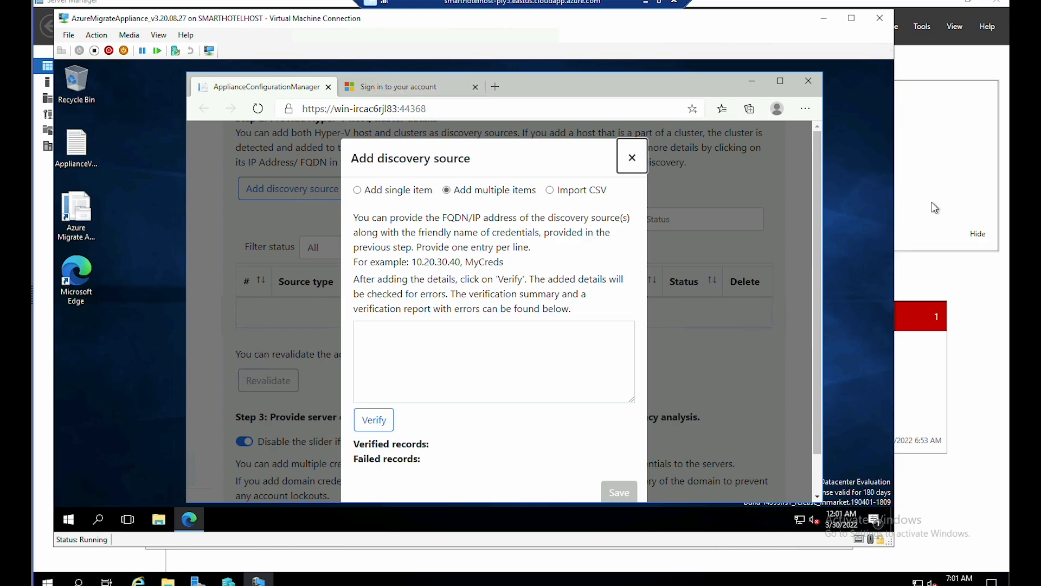
{"action": "left_click", "coordinate": [396, 194]}
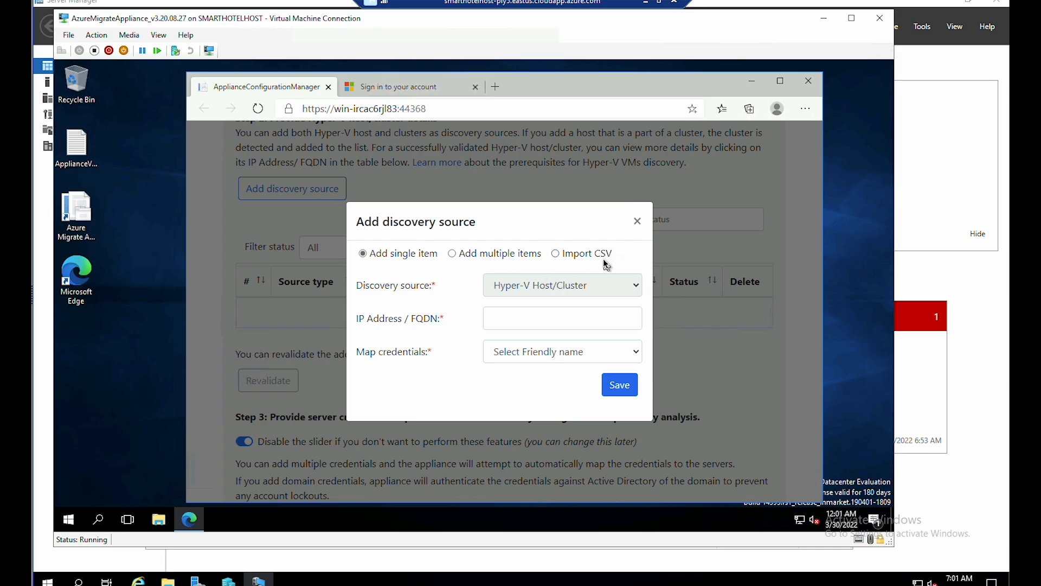
{"action": "left_click", "coordinate": [554, 325]}
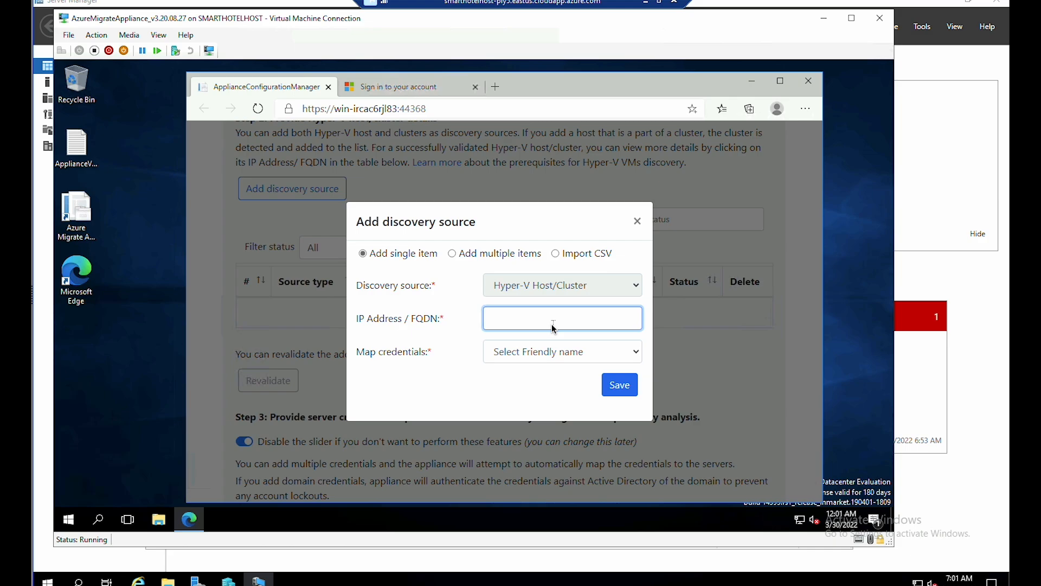
{"action": "key", "text": "ctrl+v"}
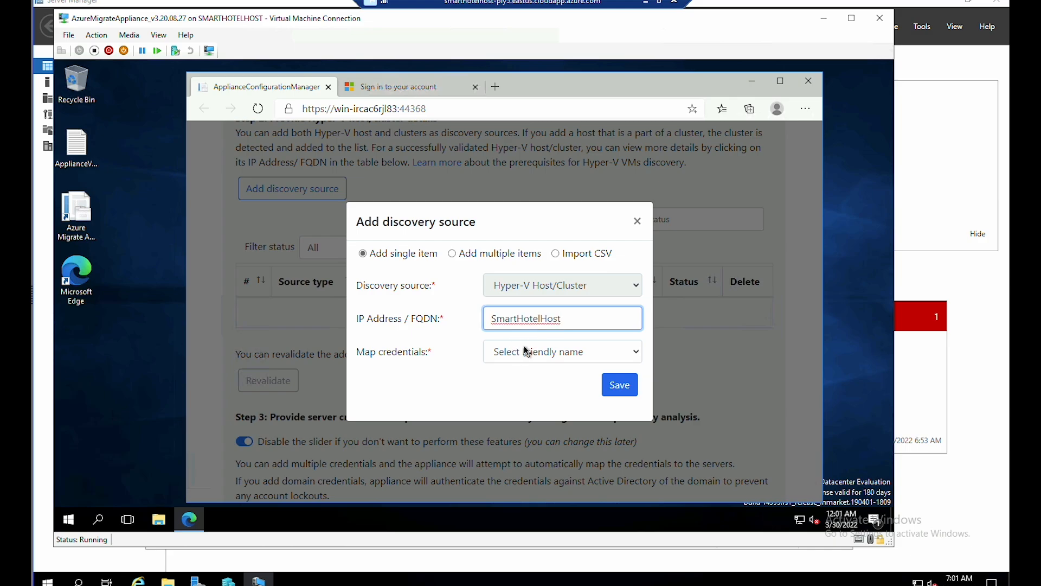
{"action": "left_click", "coordinate": [526, 351]}
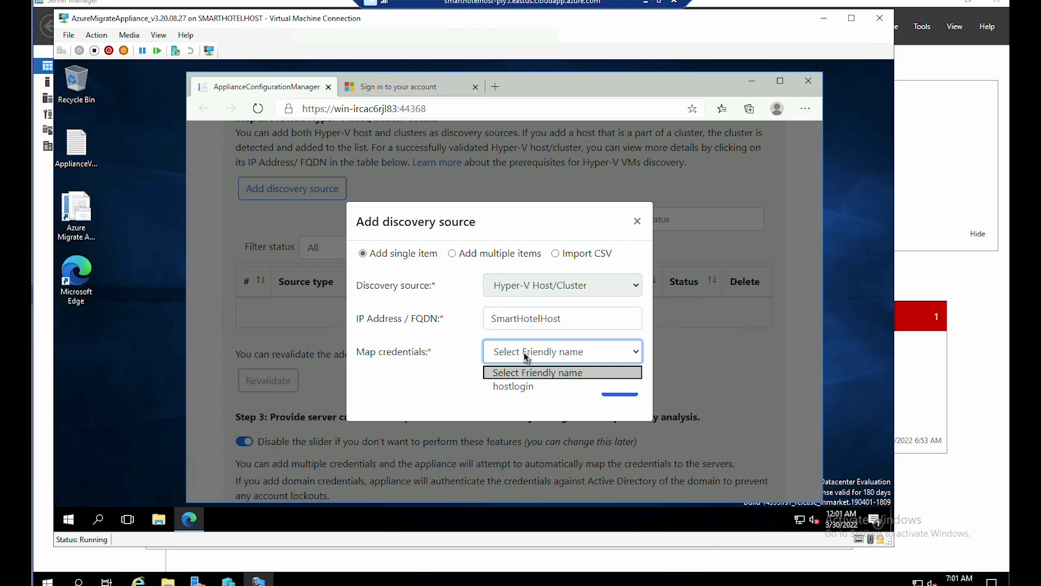
{"action": "left_click", "coordinate": [528, 386]}
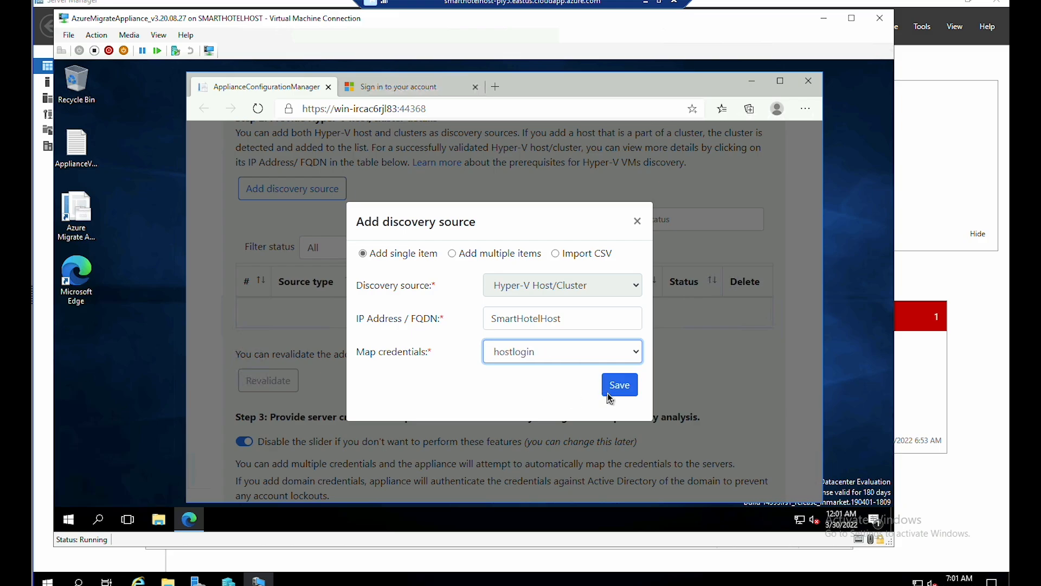
{"action": "left_click", "coordinate": [622, 391]}
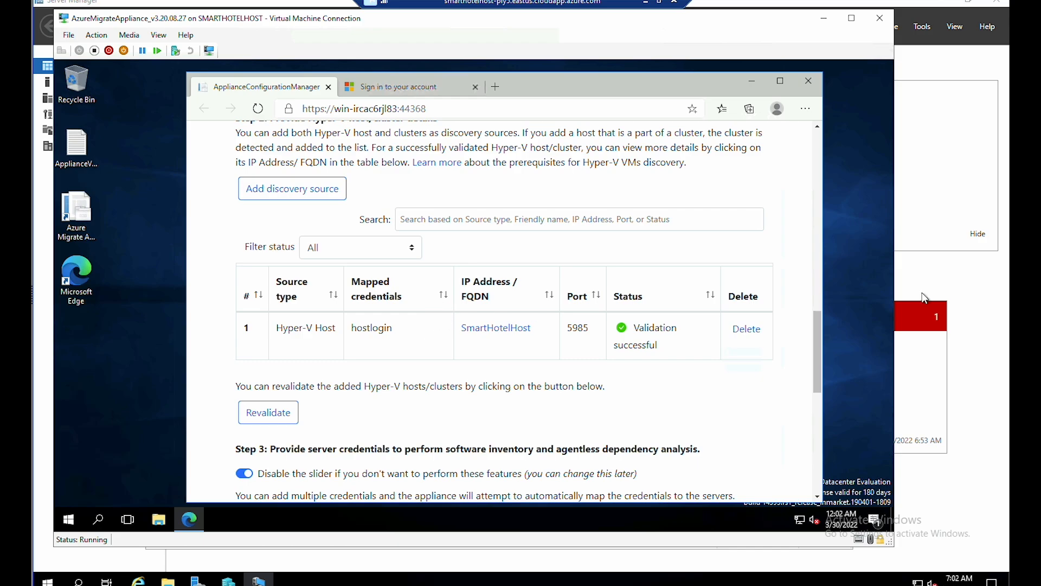
- Scroll to the bottom of the appliance page and start discovery of SmartHotelHost's VMs
{"action": "left_click_drag", "start_coordinate": [818, 348], "coordinate": [814, 472]}
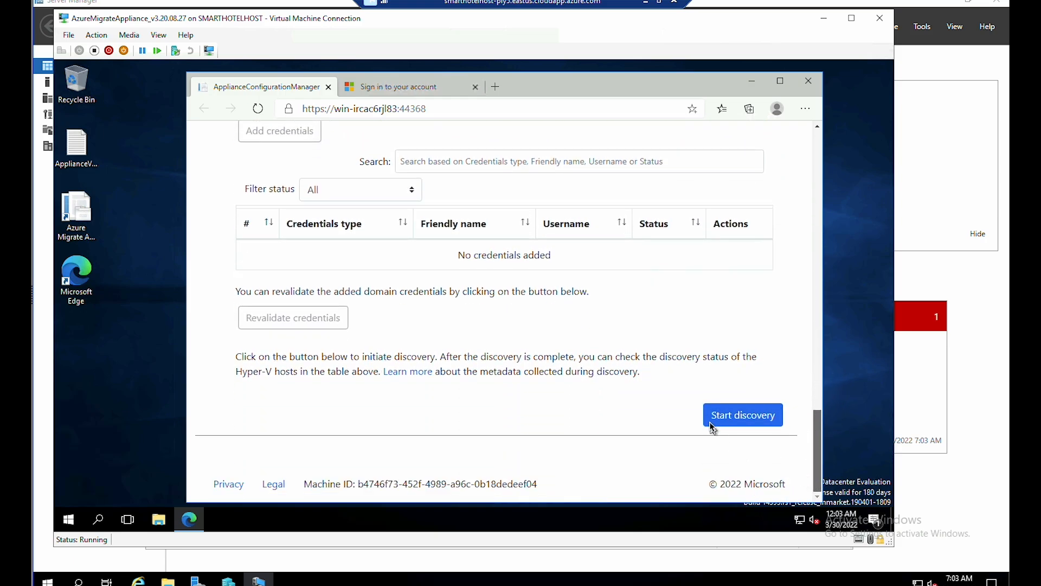
{"action": "left_click", "coordinate": [746, 422]}
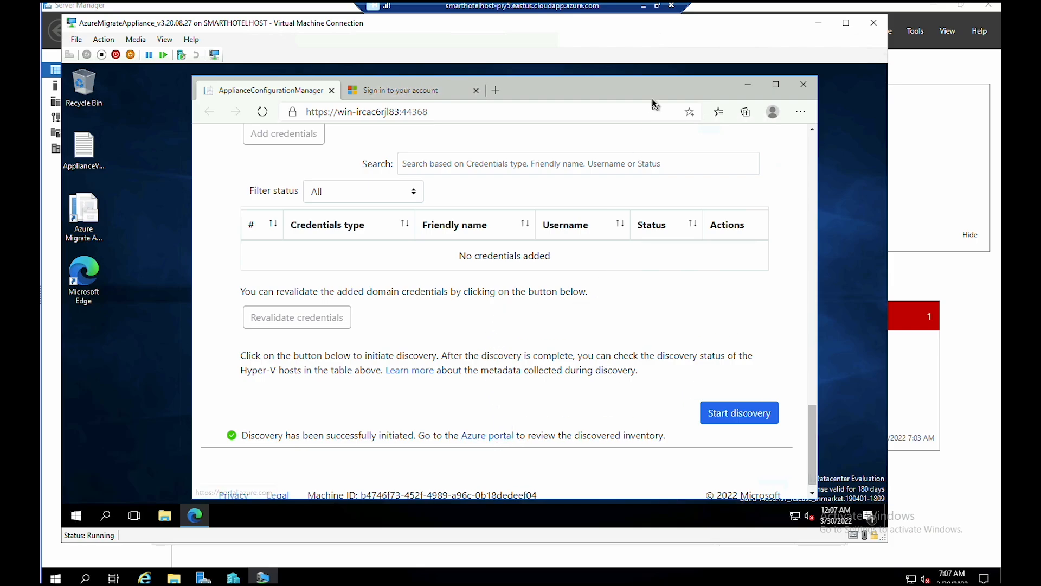
- Return to the Azure Migrate overview in the portal and refresh its data
{"action": "left_click", "coordinate": [642, 10]}
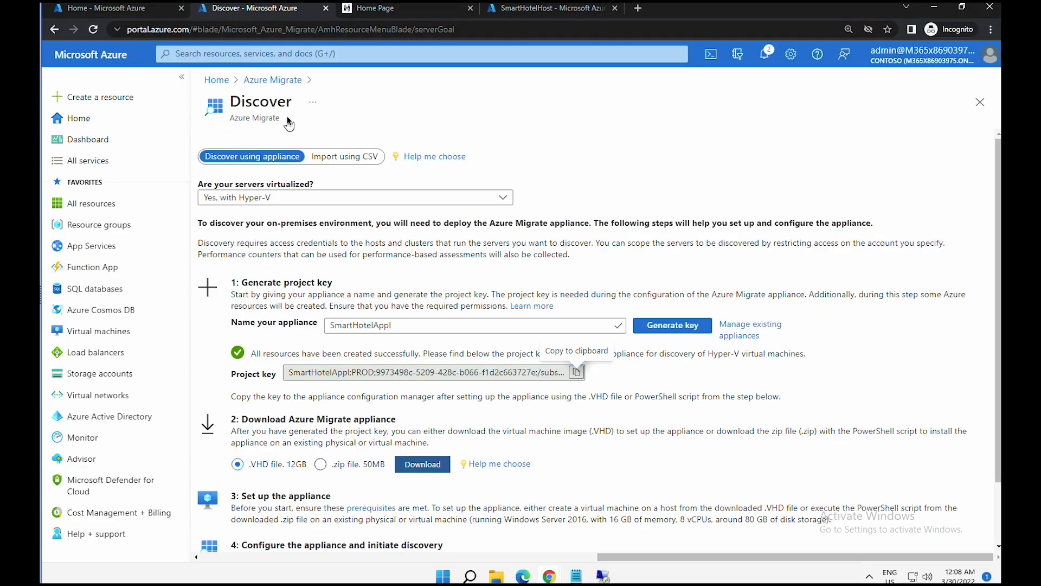
{"action": "left_click", "coordinate": [278, 80]}
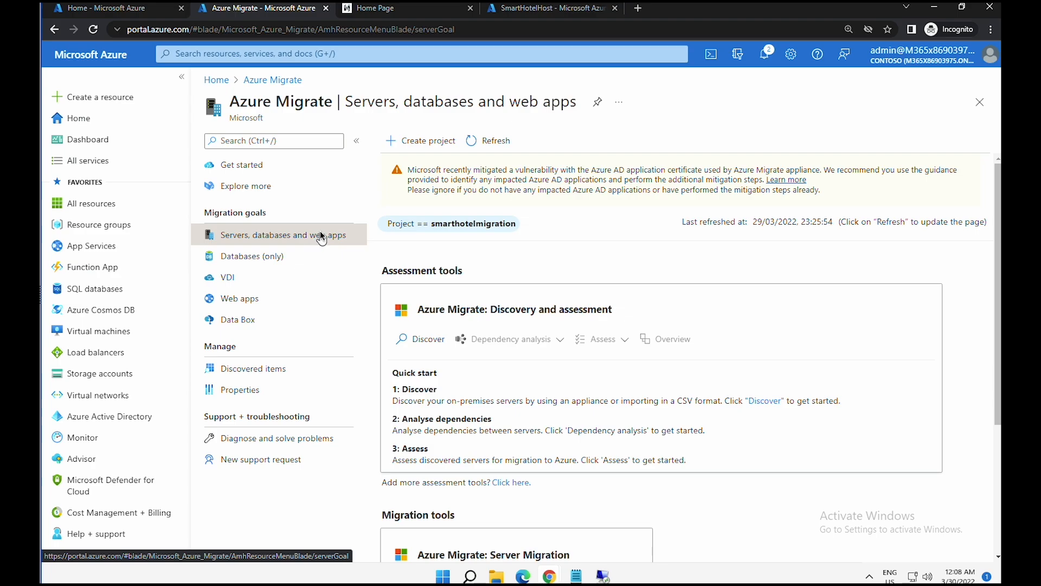
{"action": "left_click", "coordinate": [488, 145]}
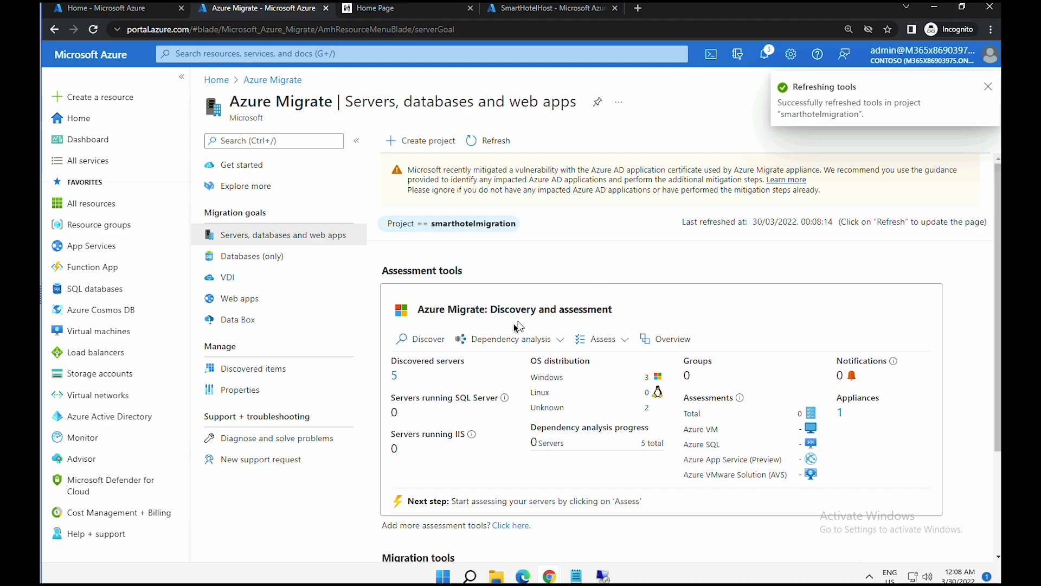
- Highlight the 5 discovered servers count, then bring up the Assess options
{"action": "left_click_drag", "start_coordinate": [394, 362], "coordinate": [455, 379]}
{"action": "left_click", "coordinate": [435, 378]}
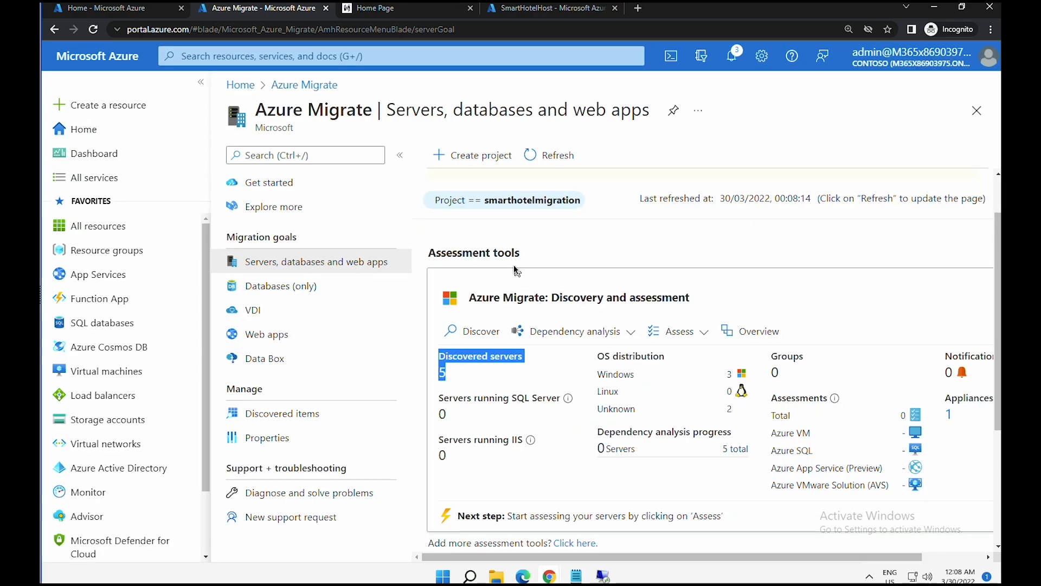
{"action": "left_click", "coordinate": [465, 378]}
{"action": "left_click_drag", "start_coordinate": [436, 358], "coordinate": [533, 373]}
{"action": "left_click", "coordinate": [504, 378]}
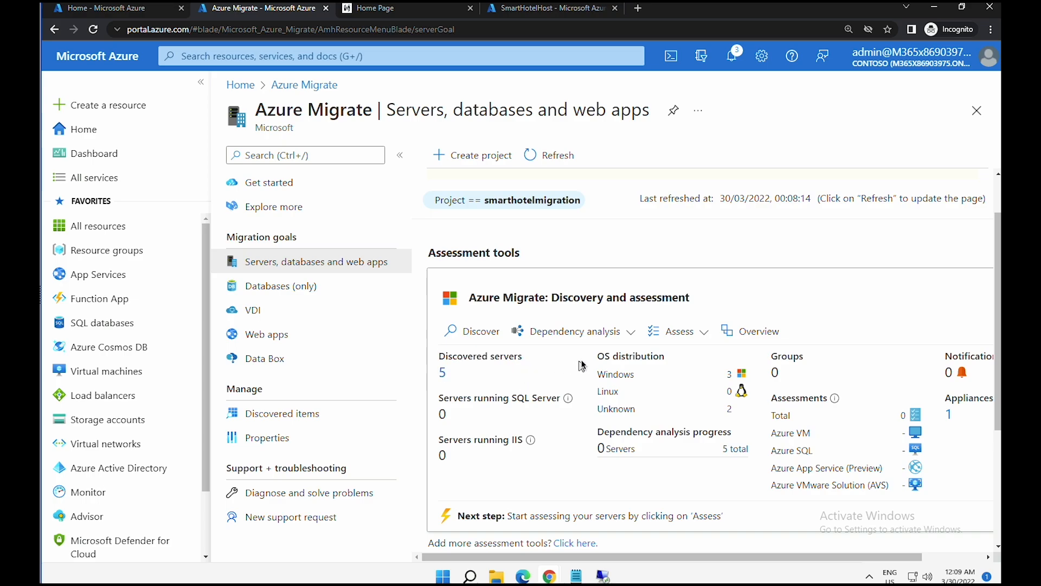
{"action": "left_click", "coordinate": [702, 332]}
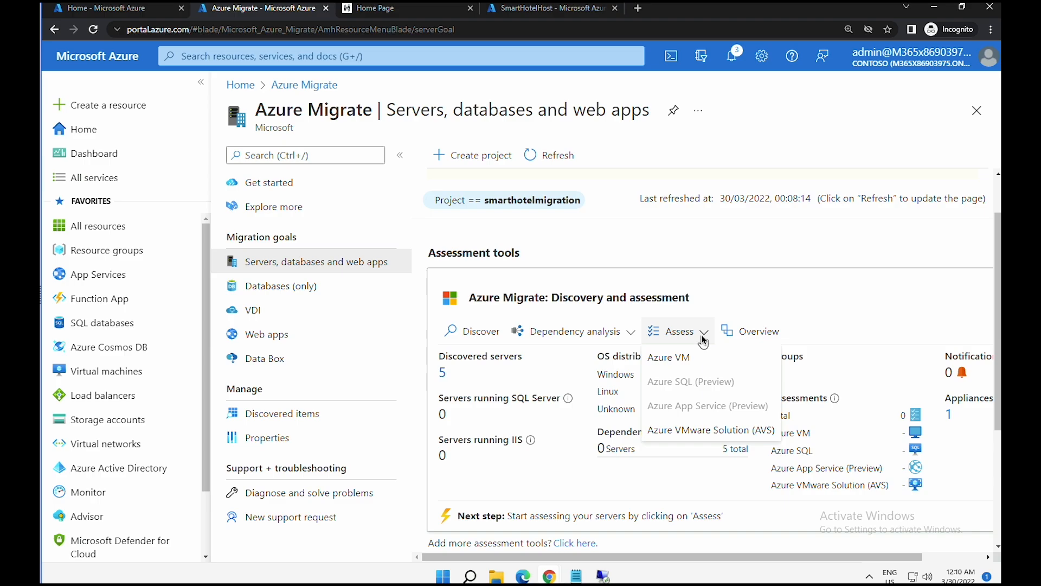
- Begin an Azure VM assessment of appliance-discovered servers and open its assessment settings for editing
{"action": "left_click", "coordinate": [679, 359]}
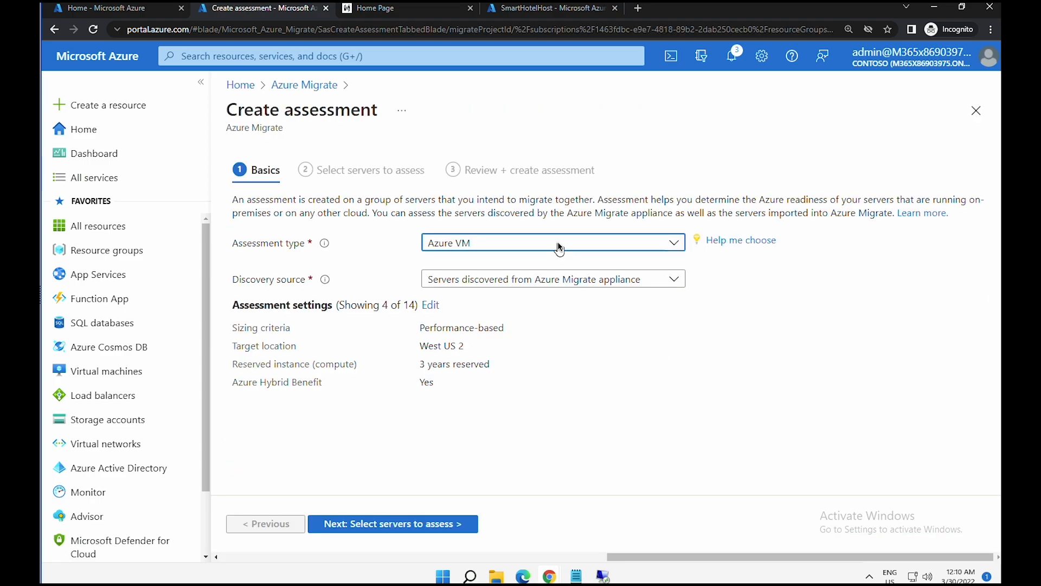
{"action": "left_click", "coordinate": [559, 247]}
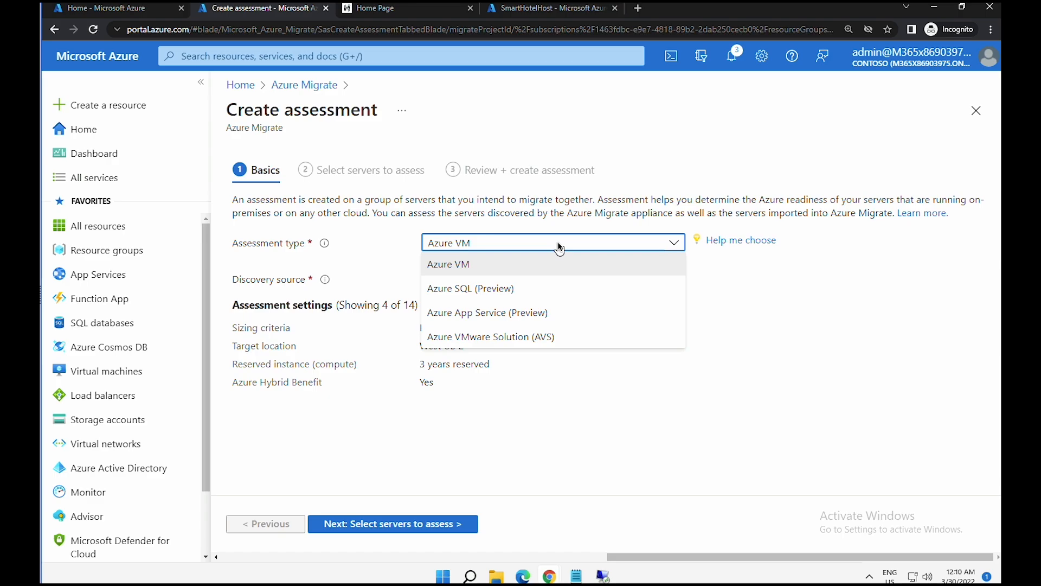
{"action": "left_click", "coordinate": [559, 247]}
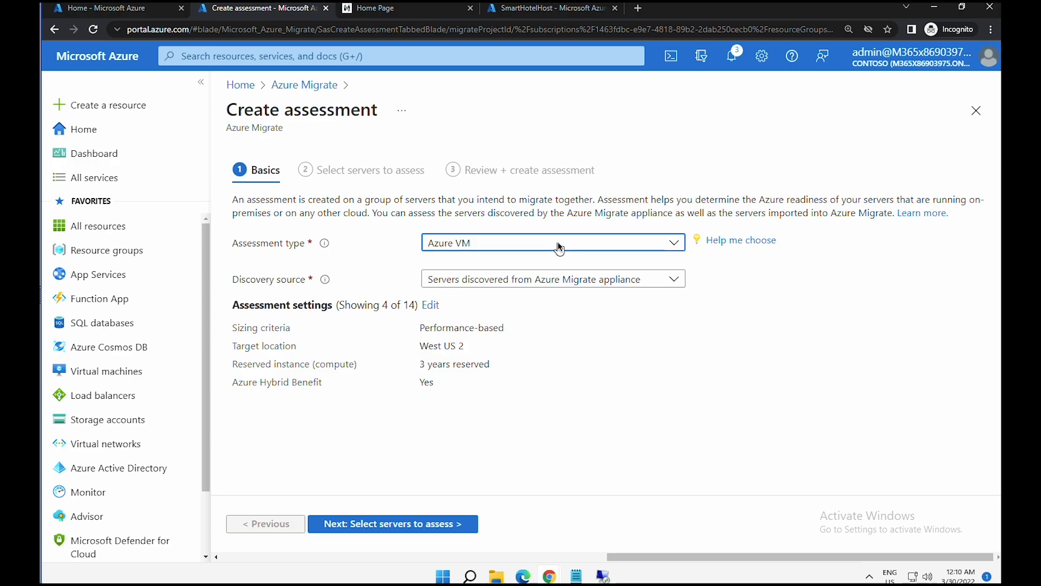
{"action": "left_click", "coordinate": [540, 281]}
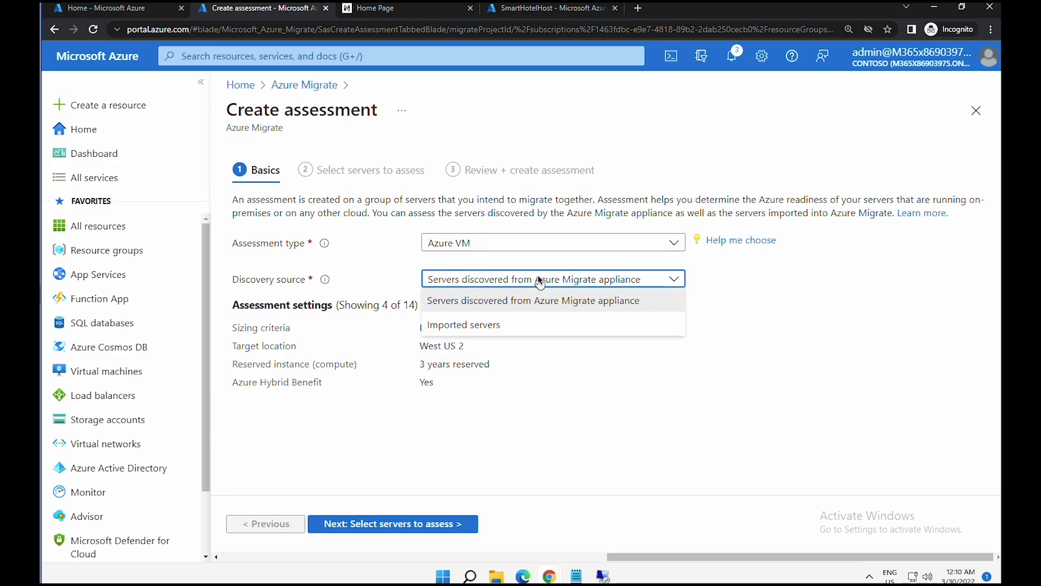
{"action": "left_click", "coordinate": [586, 282]}
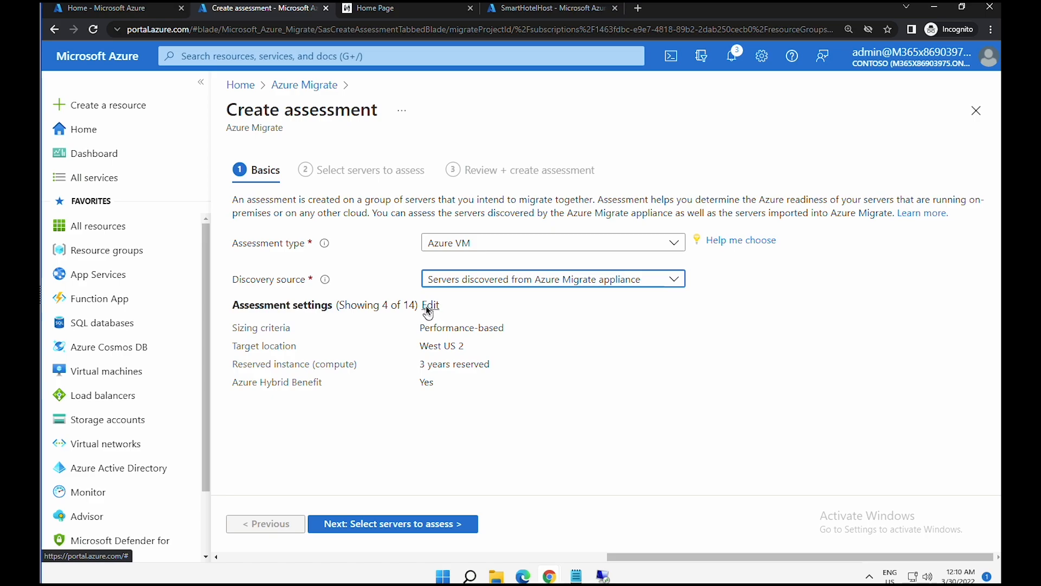
{"action": "left_click", "coordinate": [427, 307]}
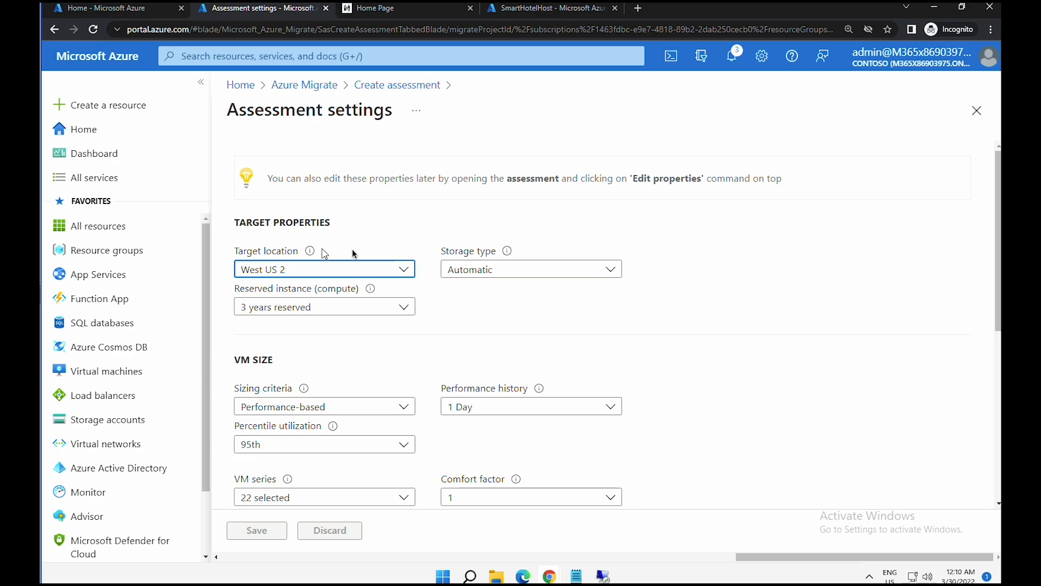
- Set 99th percentile utilization and Windows Server license Yes, then save the assessment settings
{"action": "left_click", "coordinate": [766, 286]}
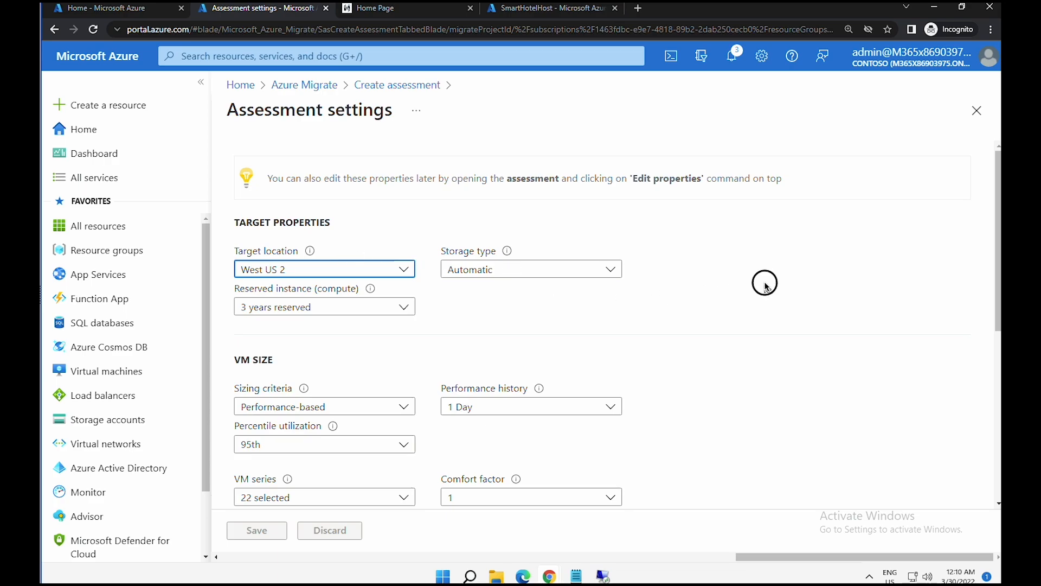
{"action": "scroll", "coordinate": [767, 287], "scroll_direction": "down", "scroll_amount": 1}
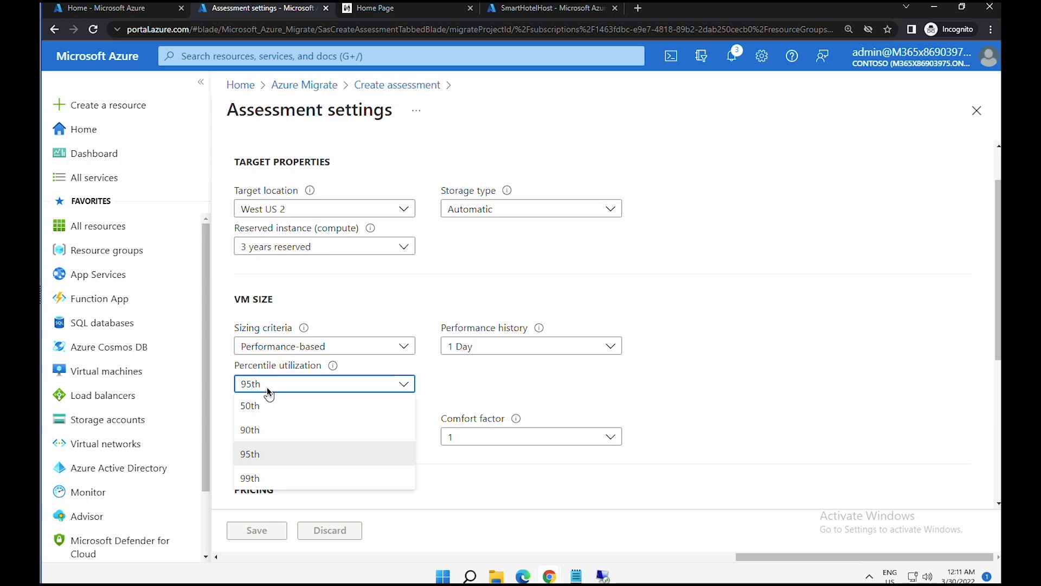
{"action": "left_click", "coordinate": [288, 481]}
{"action": "left_click", "coordinate": [288, 480]}
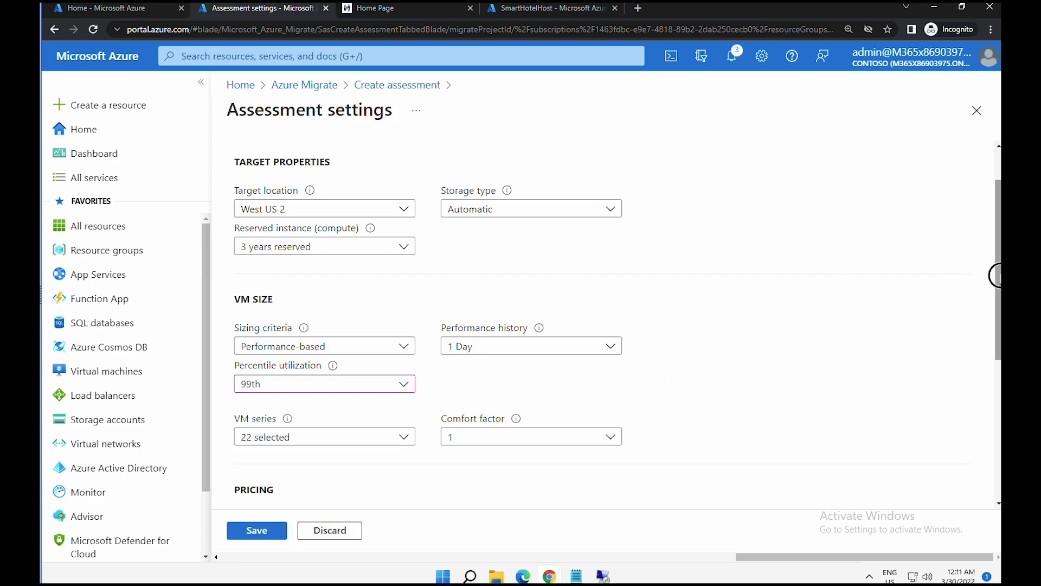
{"action": "scroll", "coordinate": [995, 276], "scroll_direction": "down", "scroll_amount": 1}
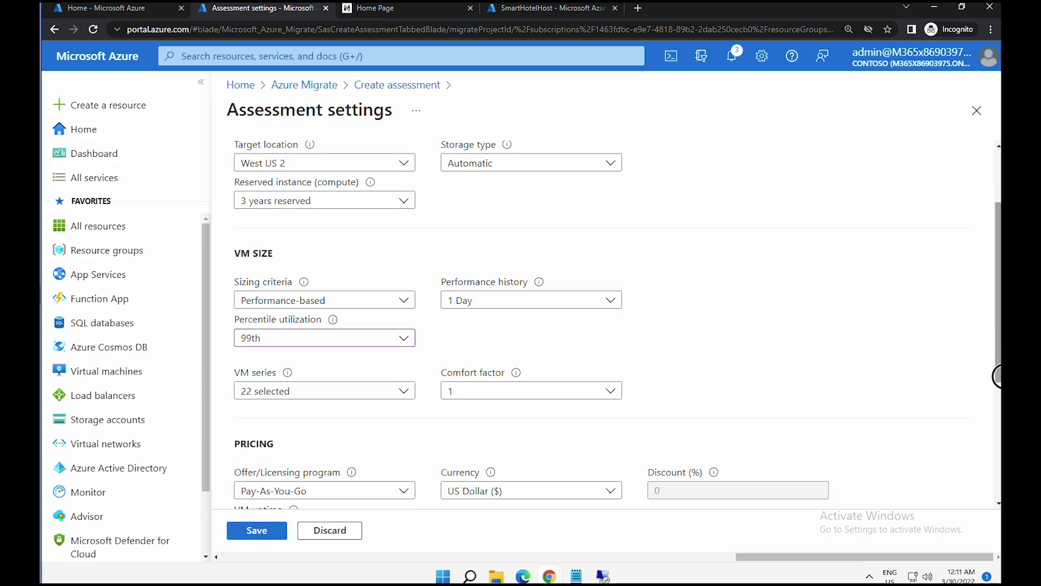
{"action": "scroll", "coordinate": [998, 390], "scroll_direction": "down", "scroll_amount": 1}
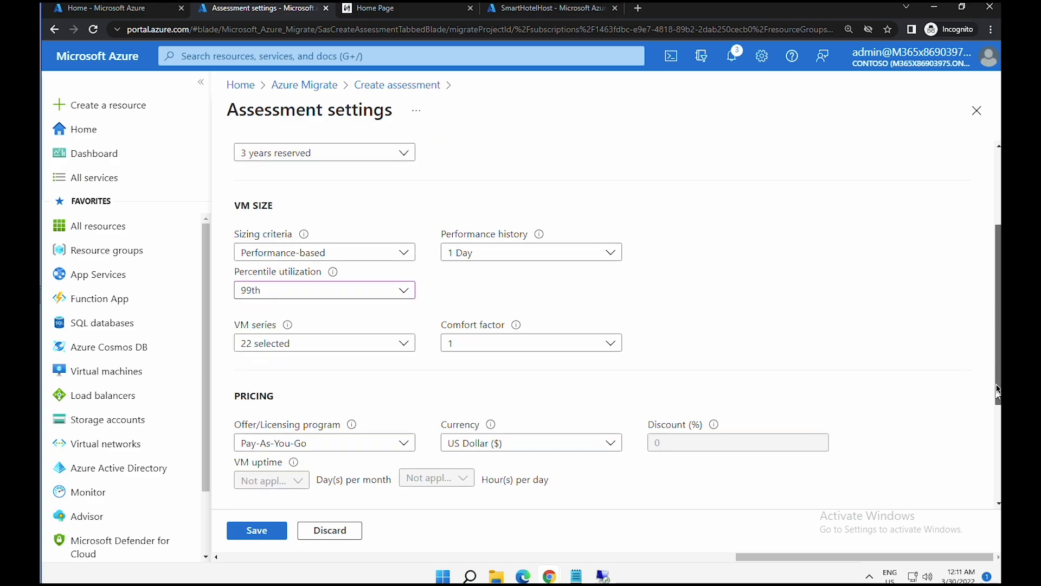
{"action": "left_click_drag", "start_coordinate": [998, 391], "coordinate": [996, 492]}
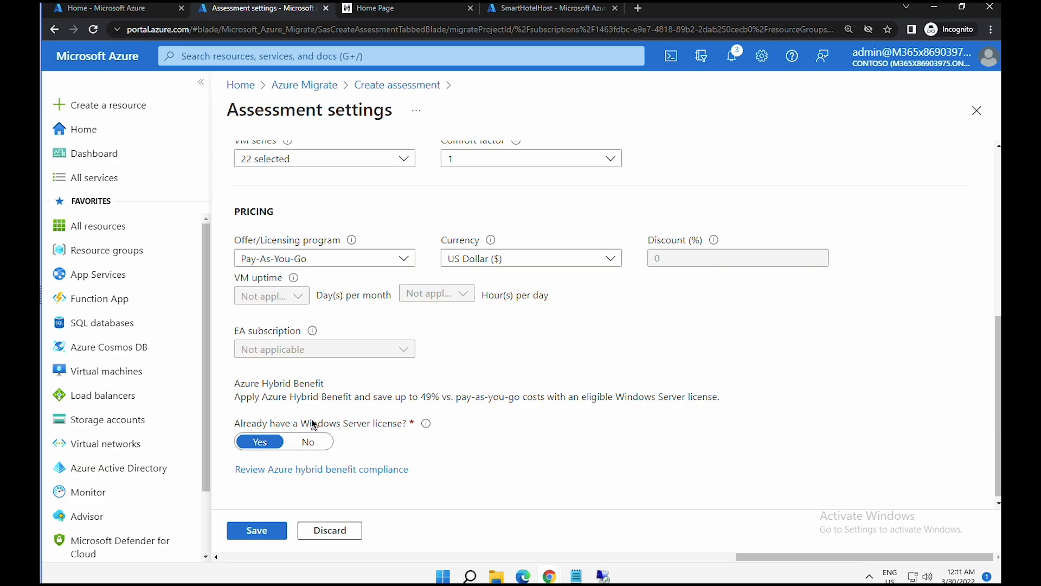
{"action": "left_click", "coordinate": [282, 526]}
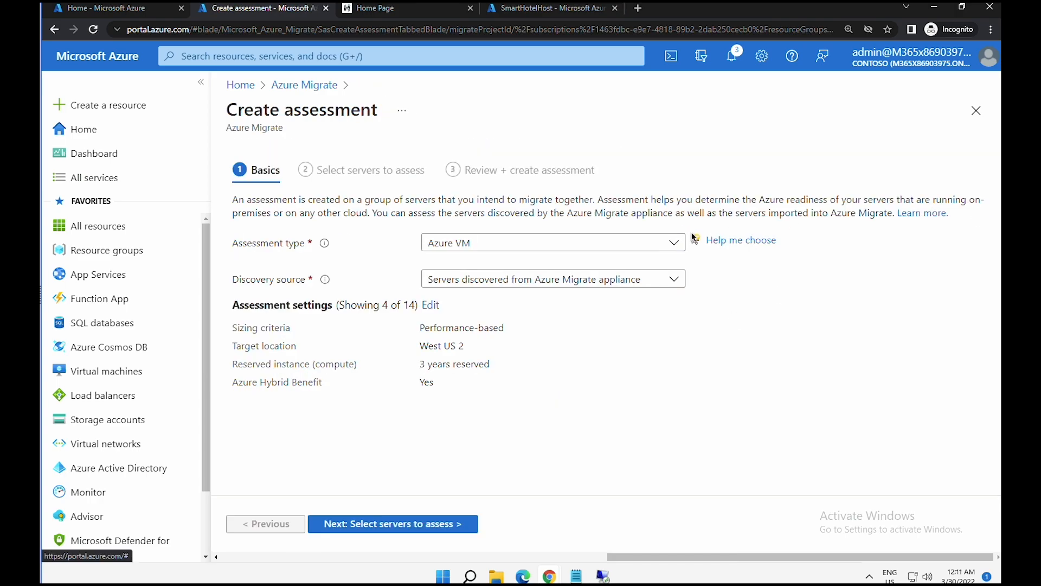
- Select smarthotelSQL1, smarthotelweb1, smarthotelweb2 and UbuntuWAF as the servers to assess
{"action": "left_click", "coordinate": [404, 524]}
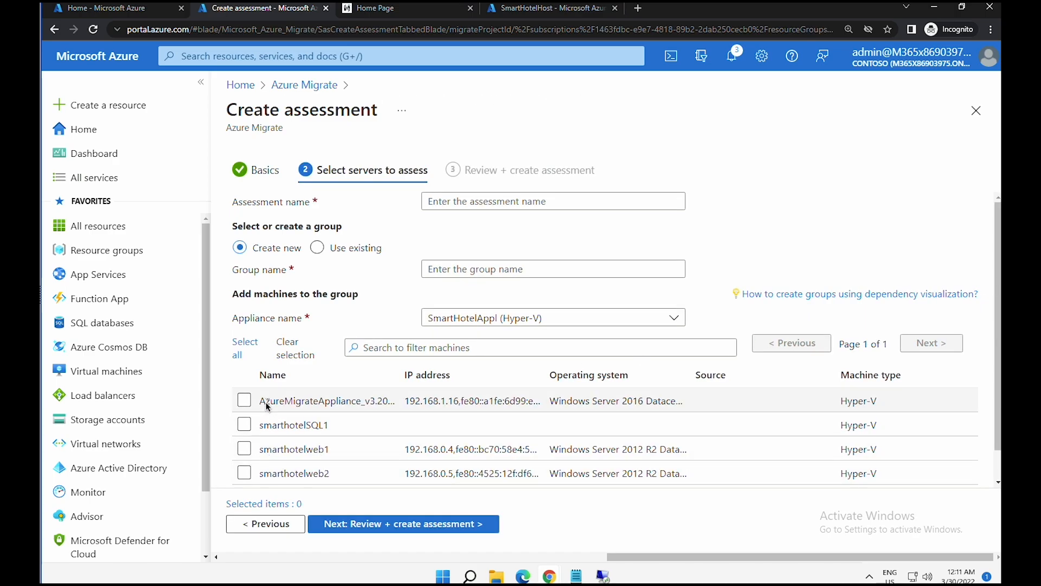
{"action": "left_click", "coordinate": [290, 405]}
{"action": "left_click_drag", "start_coordinate": [289, 406], "coordinate": [380, 401]}
{"action": "left_click", "coordinate": [245, 426]}
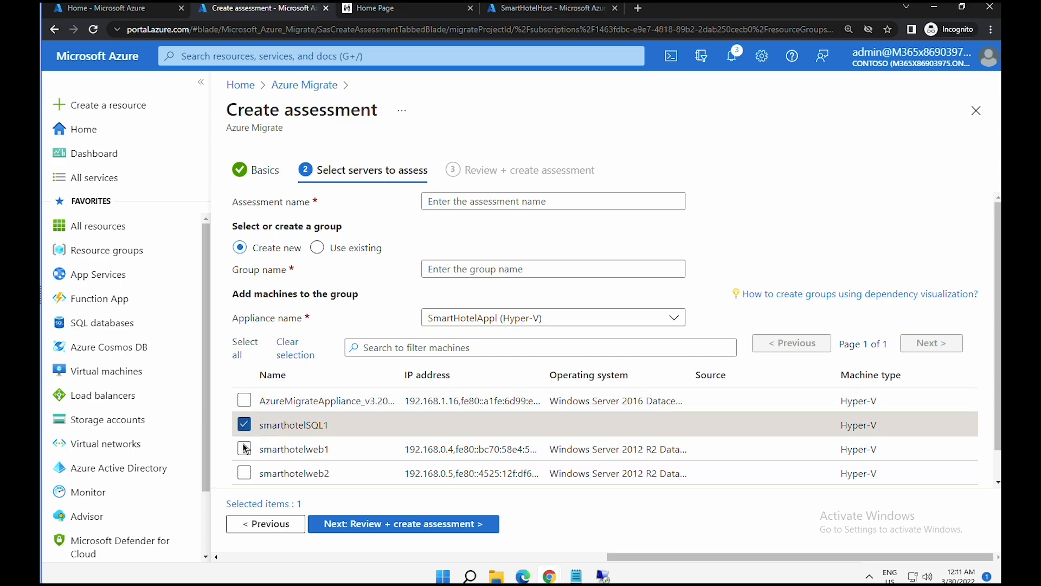
{"action": "left_click", "coordinate": [244, 448]}
{"action": "left_click", "coordinate": [243, 471]}
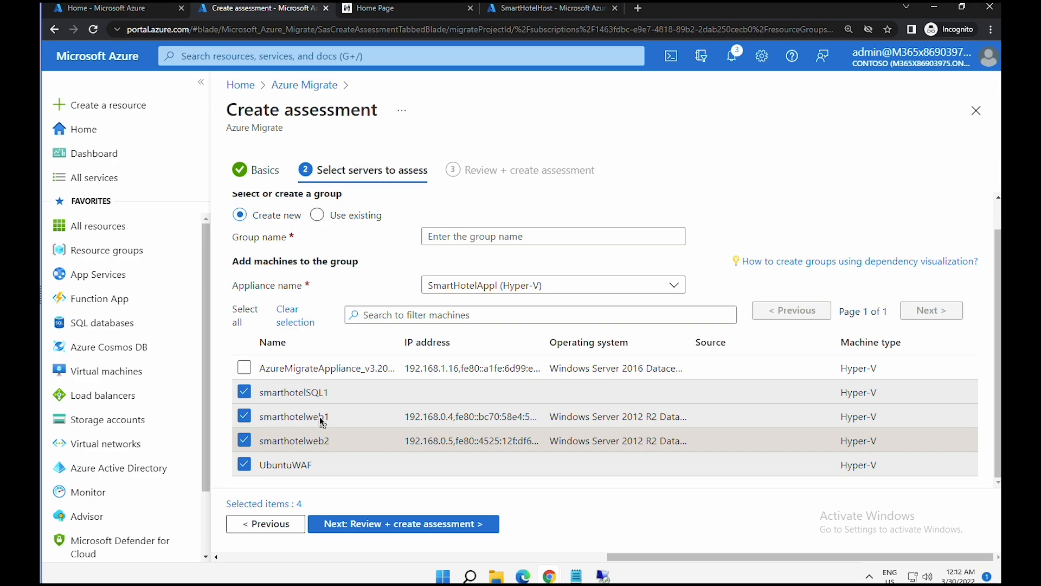
{"action": "left_click", "coordinate": [441, 530]}
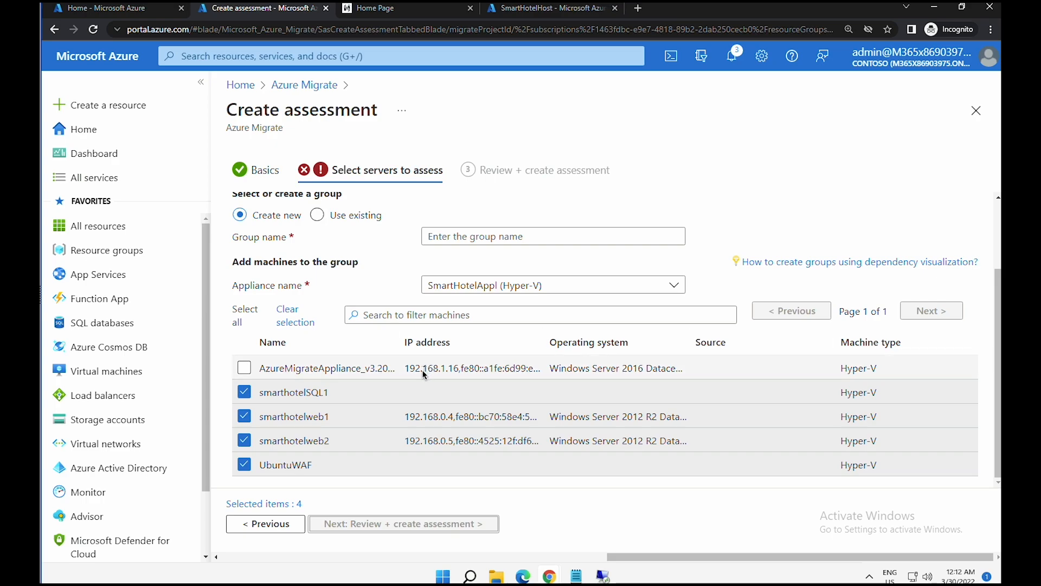
- Name the assessment SmatHotelAssessment and the group SmartHotel VMS, then proceed to Review + create
{"action": "left_click", "coordinate": [996, 427]}
{"action": "left_click_drag", "start_coordinate": [995, 427], "coordinate": [998, 330]}
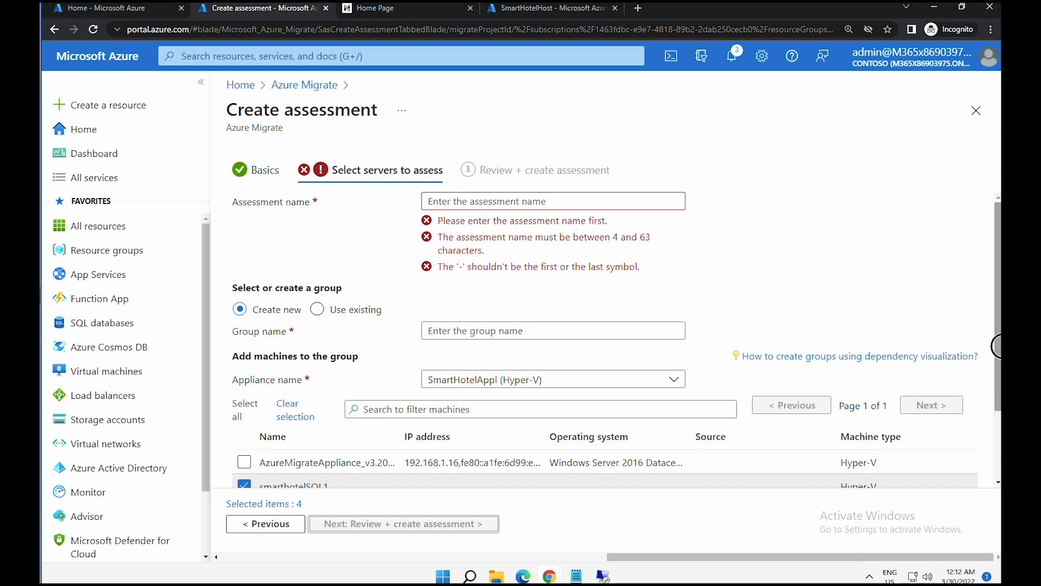
{"action": "left_click", "coordinate": [555, 206]}
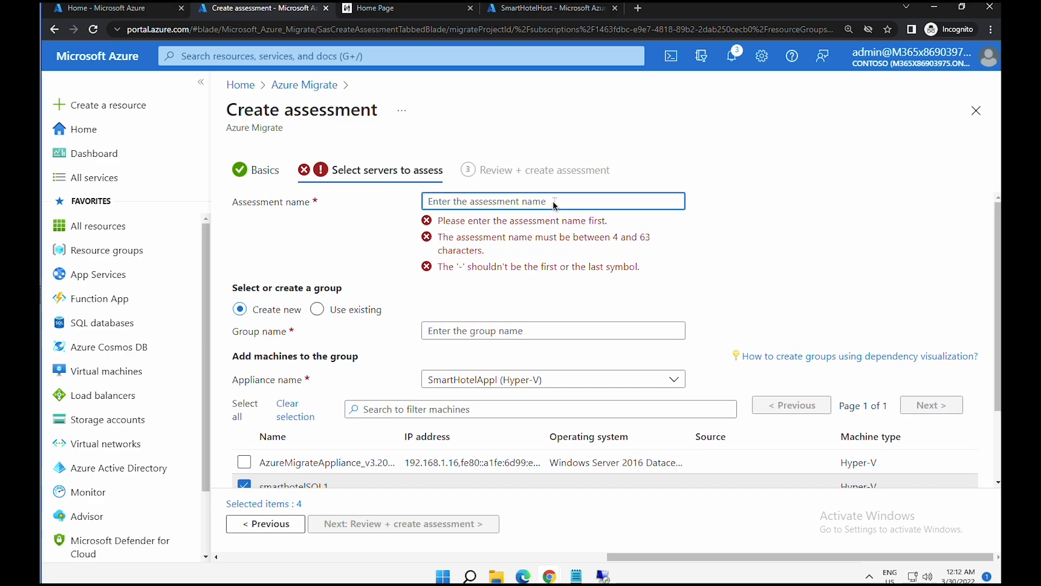
{"action": "type", "text": "SmatHotelAssessment"}
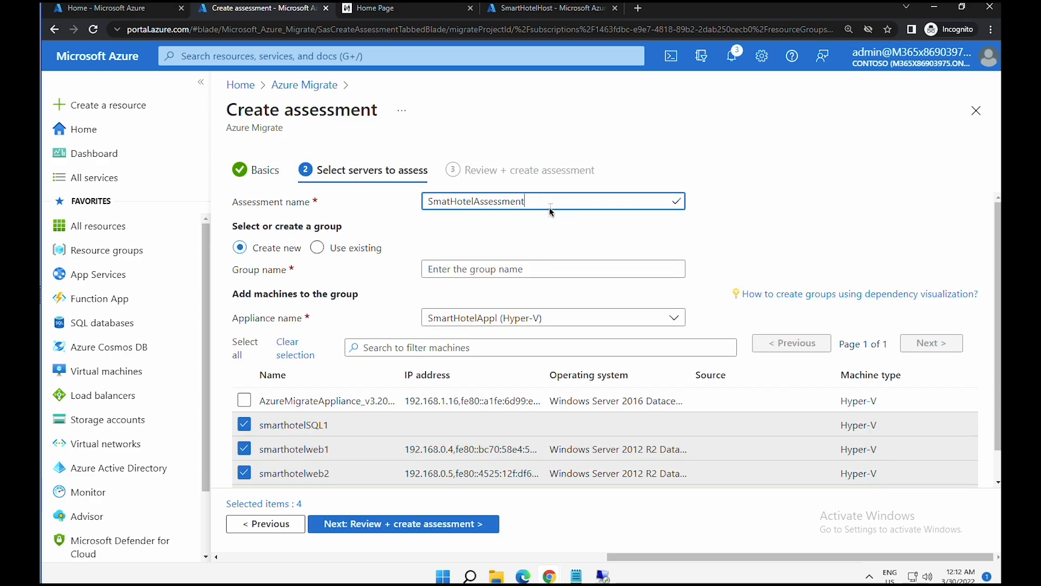
{"action": "left_click", "coordinate": [499, 268]}
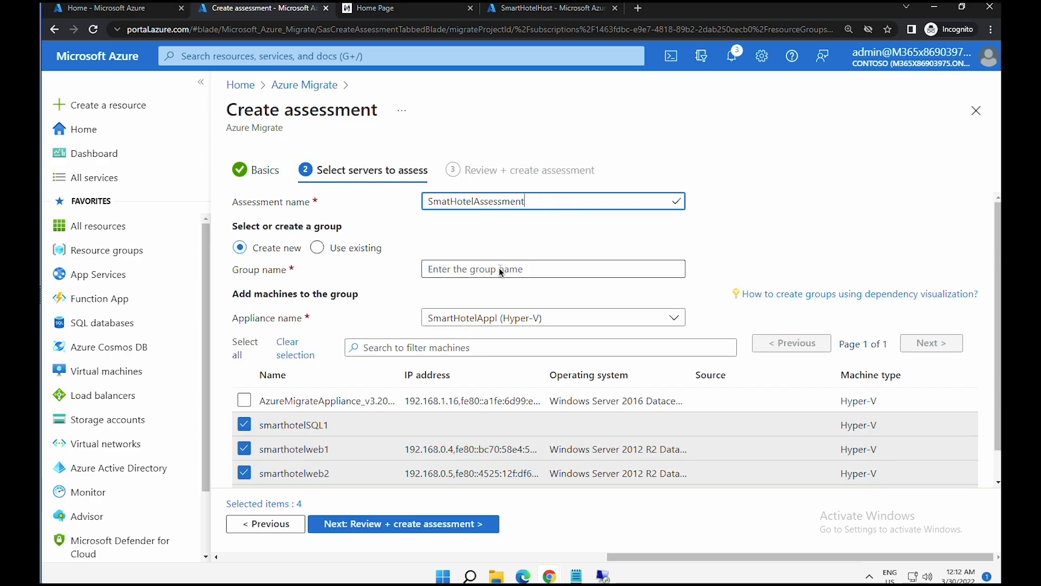
{"action": "type", "text": "SmartHotel VMS"}
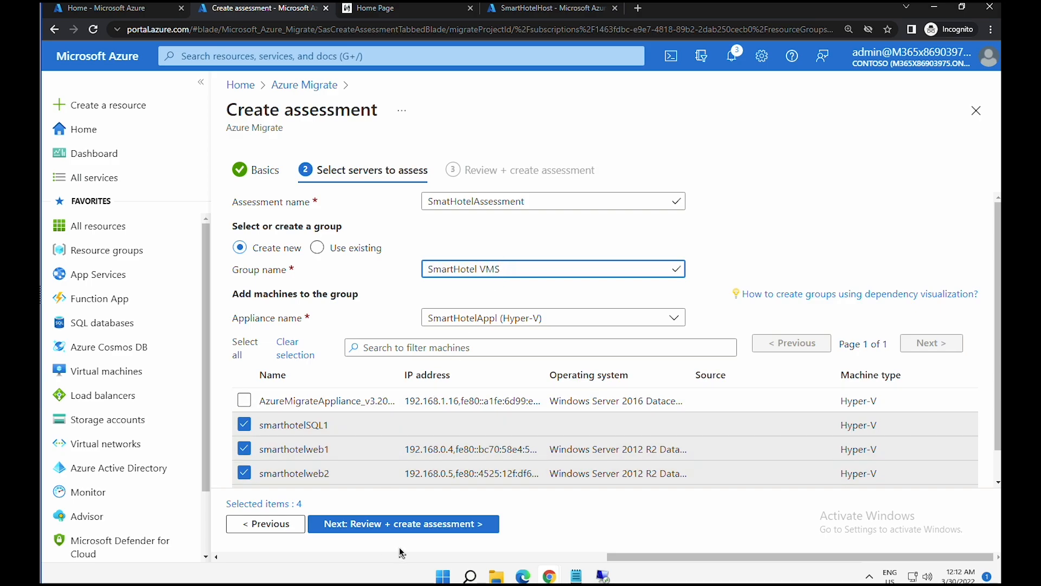
{"action": "left_click", "coordinate": [367, 531]}
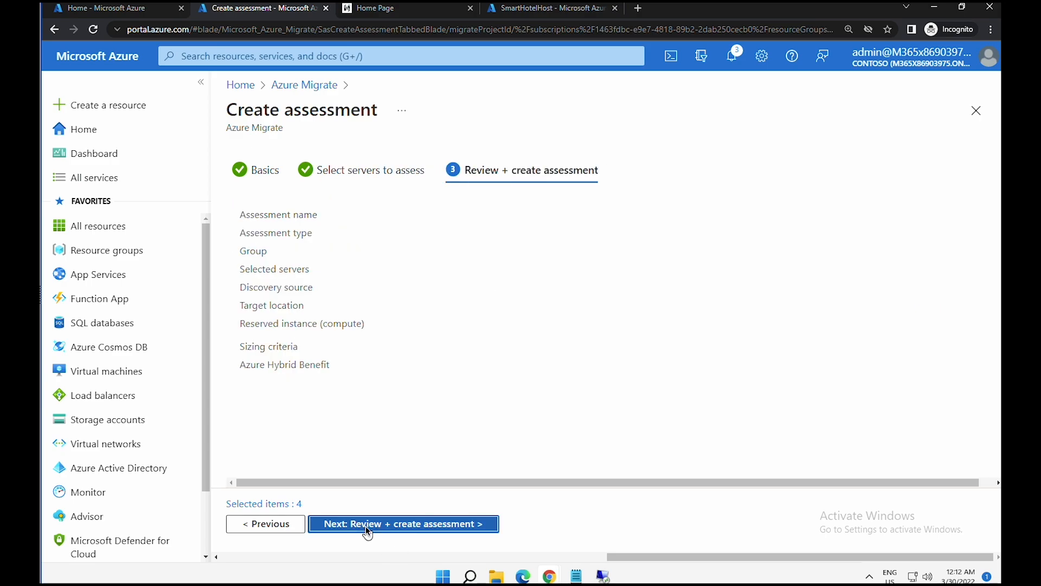
- Create the assessment, refresh Azure Migrate, and open the Total assessments list
{"action": "left_click", "coordinate": [369, 525]}
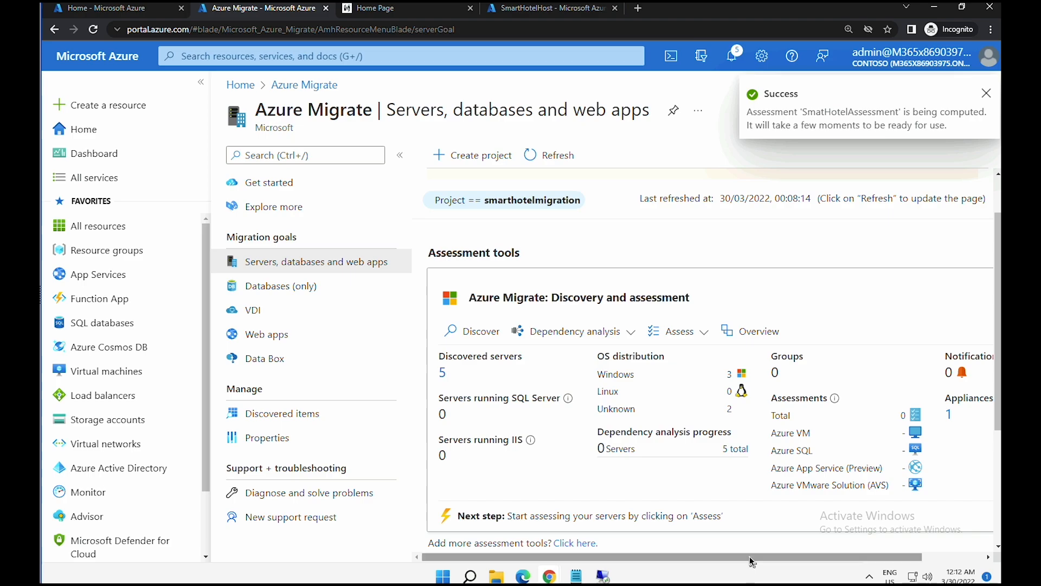
{"action": "left_click_drag", "start_coordinate": [783, 556], "coordinate": [849, 550]}
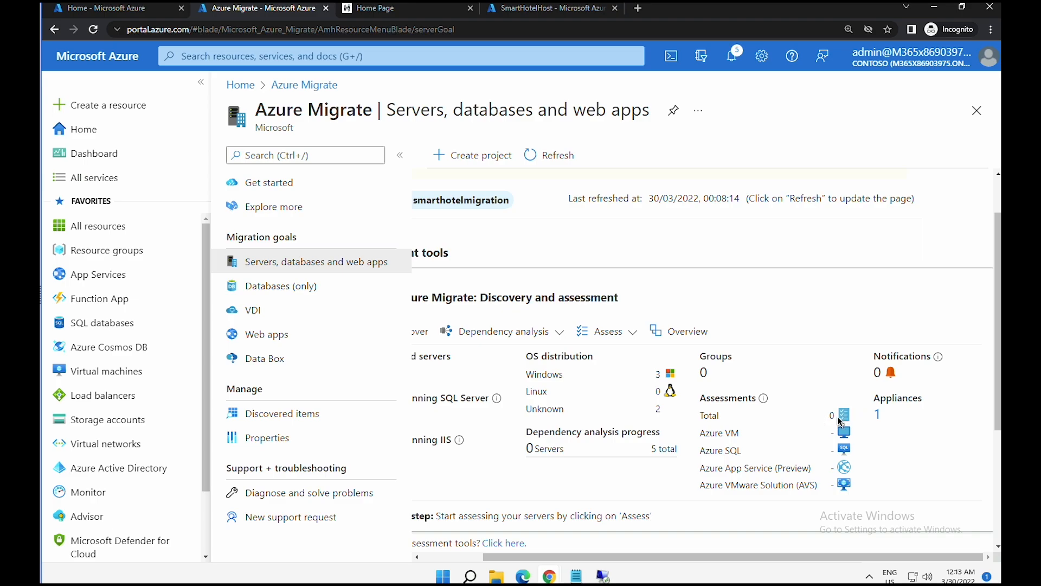
{"action": "left_click", "coordinate": [550, 158]}
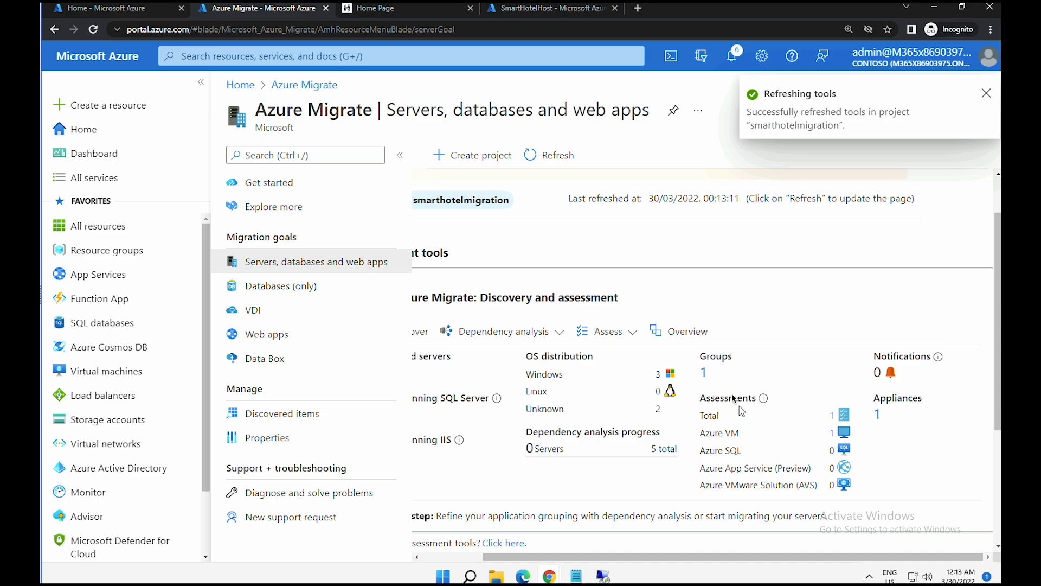
{"action": "left_click", "coordinate": [833, 419]}
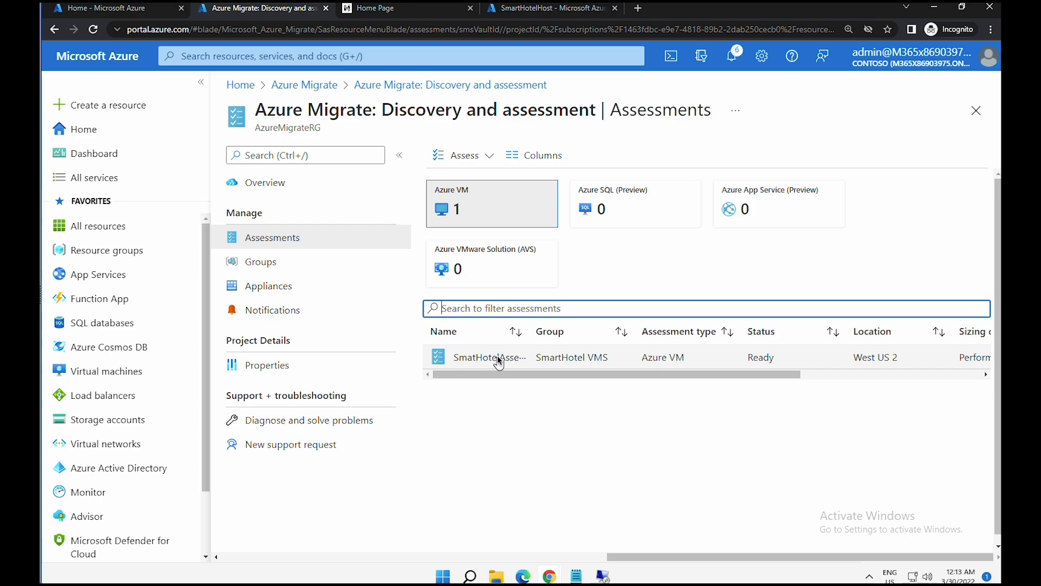
- Open SmatHotelAssessment's Azure readiness: 2 Ready, 2 with conditions, all sized Standard_F2s_v2
{"action": "left_click", "coordinate": [493, 357]}
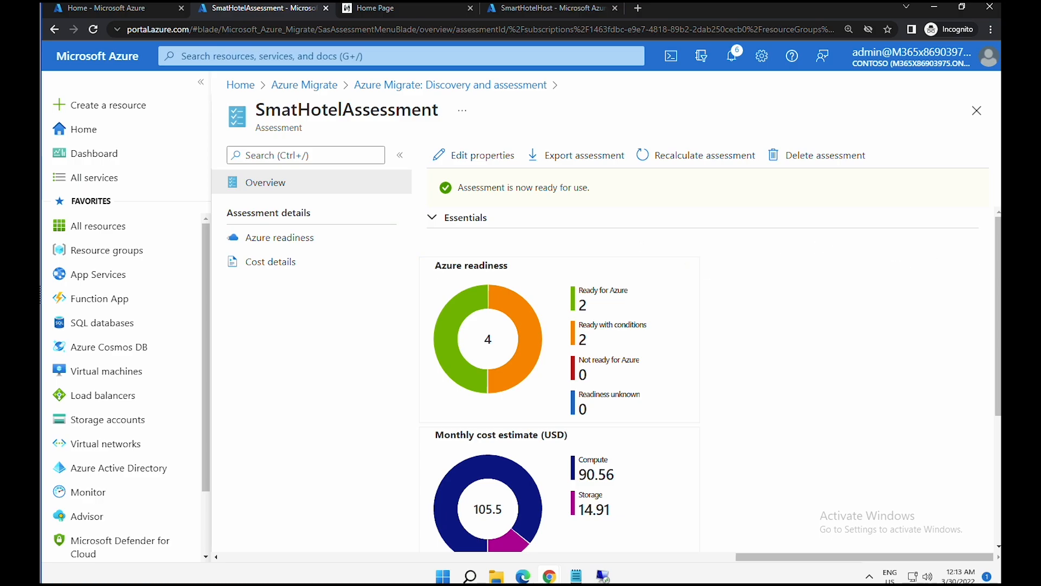
{"action": "left_click_drag", "start_coordinate": [995, 286], "coordinate": [999, 319]}
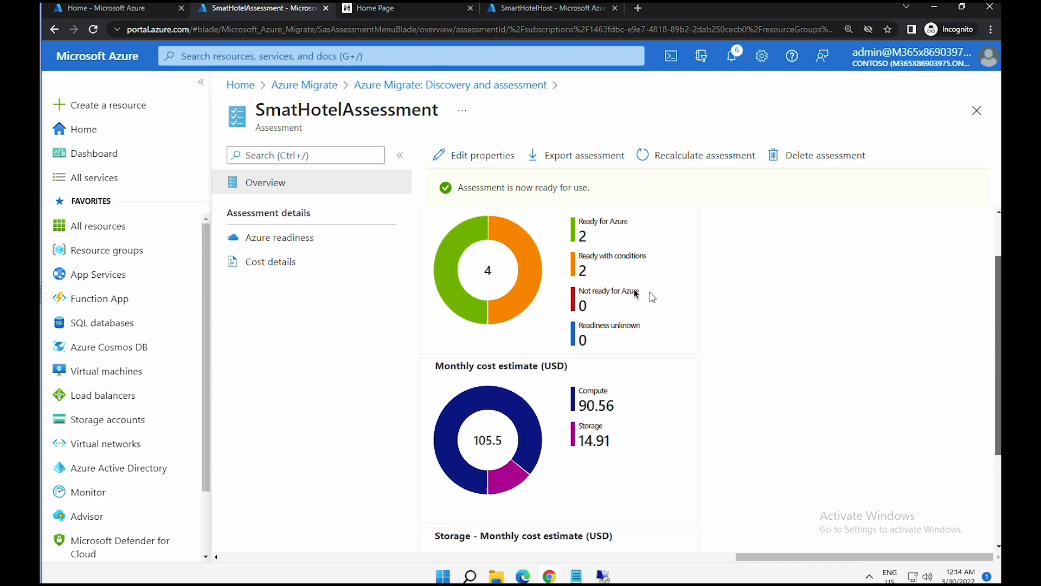
{"action": "left_click", "coordinate": [608, 260]}
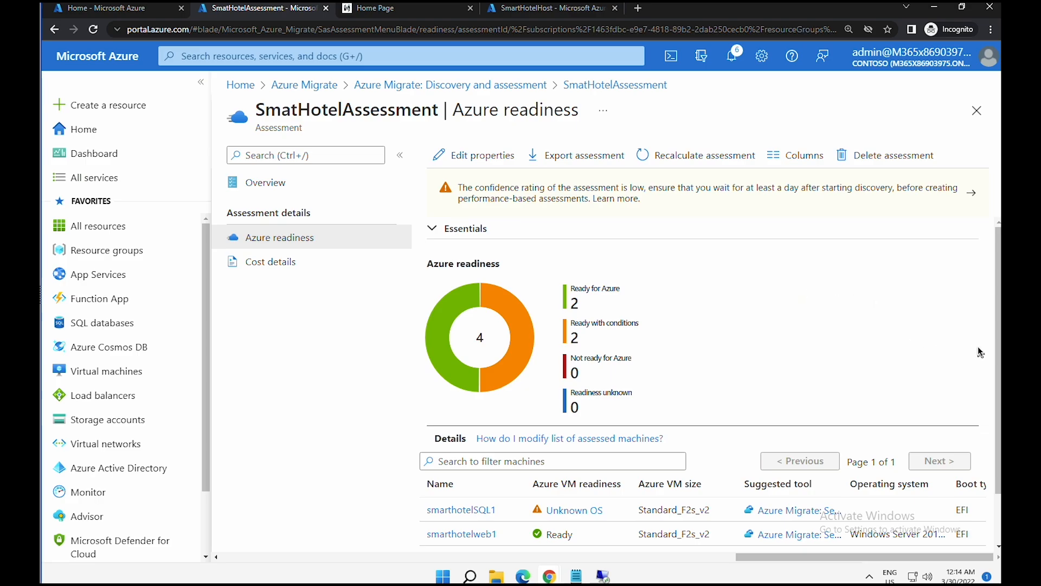
{"action": "left_click_drag", "start_coordinate": [993, 348], "coordinate": [996, 541]}
- Review the per-server readiness table, then view the overview's 105.5 USD monthly and storage cost charts
{"action": "left_click", "coordinate": [997, 536]}
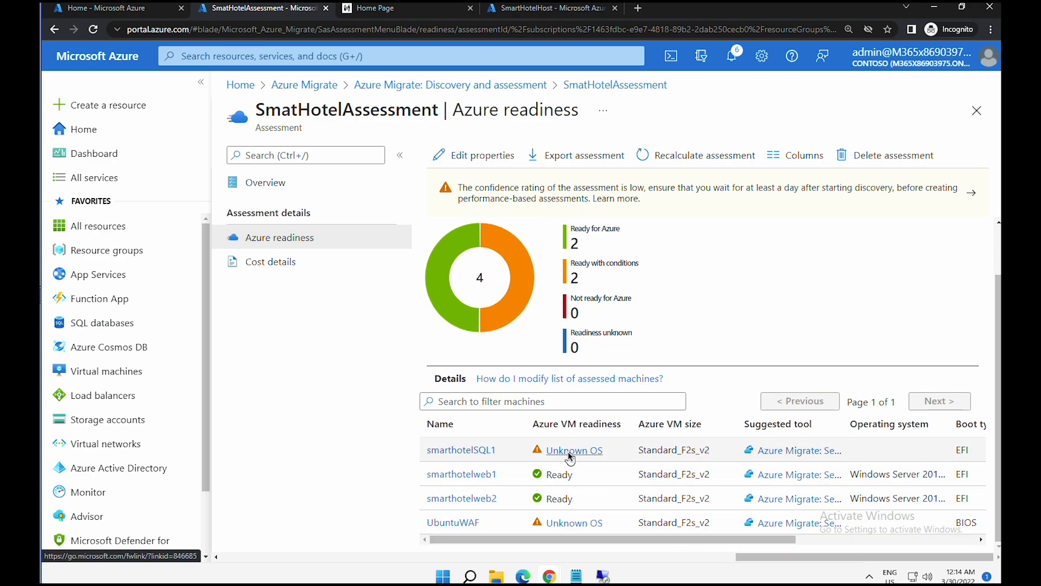
{"action": "left_click", "coordinate": [620, 540]}
{"action": "left_click_drag", "start_coordinate": [620, 540], "coordinate": [510, 534]}
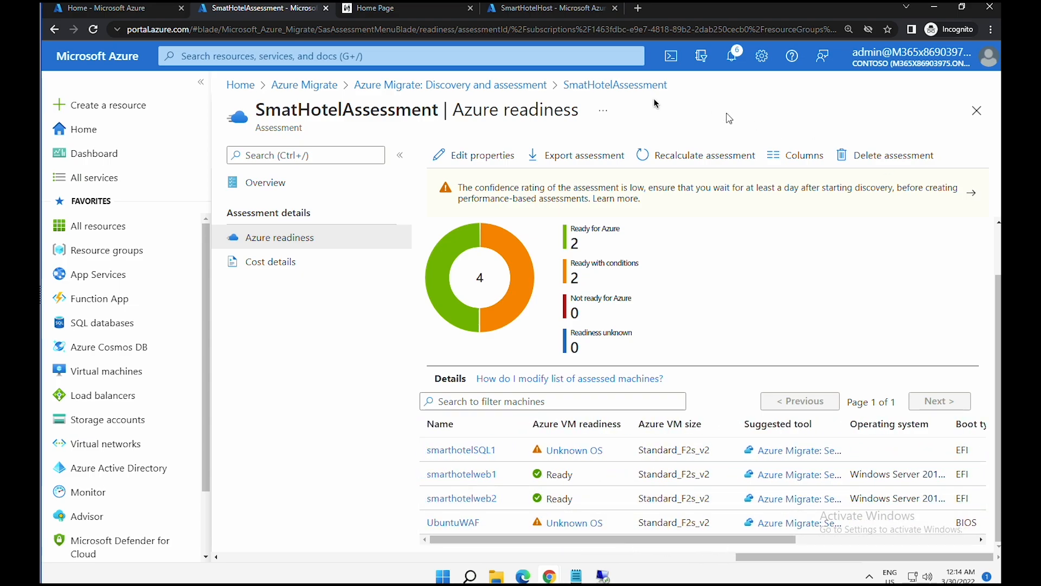
{"action": "left_click", "coordinate": [268, 184]}
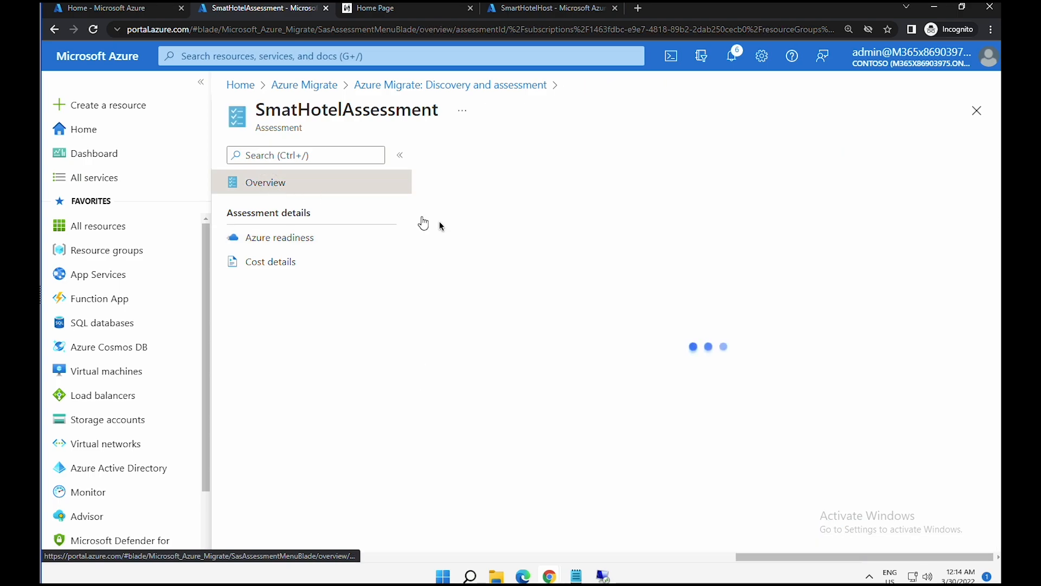
{"action": "scroll", "coordinate": [747, 317], "scroll_direction": "down", "scroll_amount": 1}
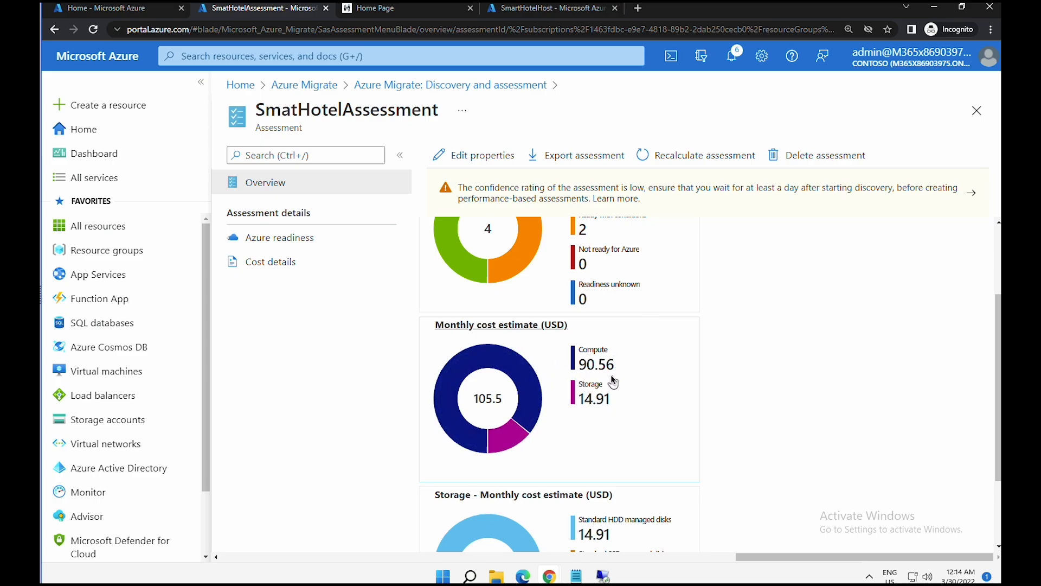
{"action": "scroll", "coordinate": [611, 375], "scroll_direction": "down", "scroll_amount": 2}
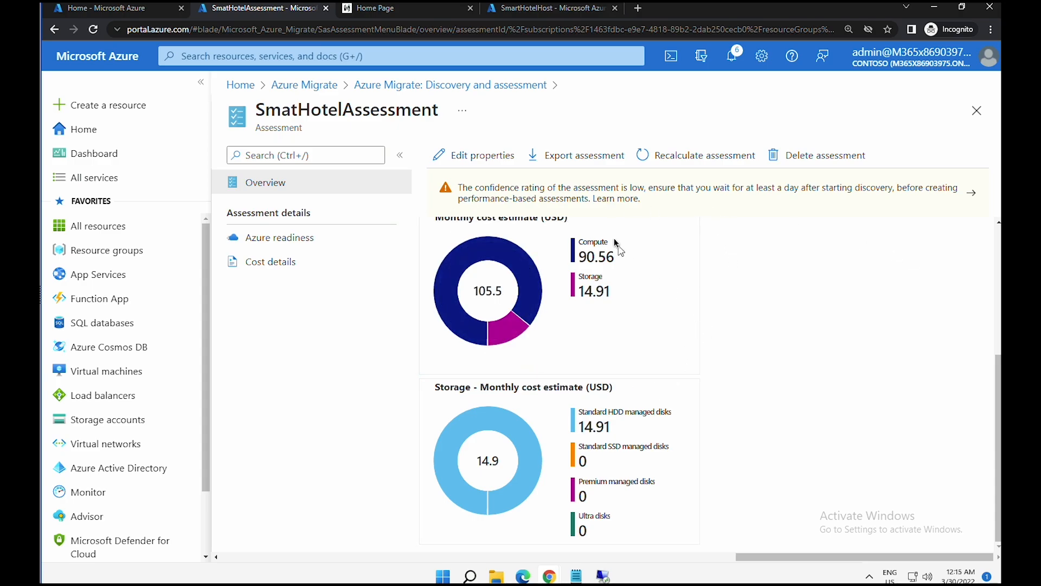
- Edit SmatHotelAssessment's properties to use 1 Week of performance history and save
{"action": "left_click", "coordinate": [490, 160]}
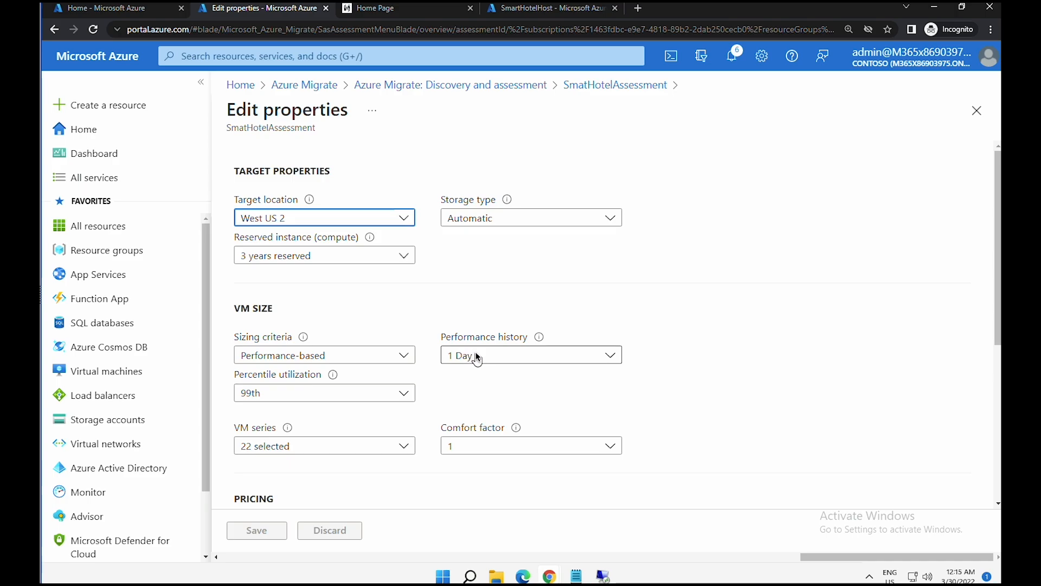
{"action": "left_click", "coordinate": [477, 356]}
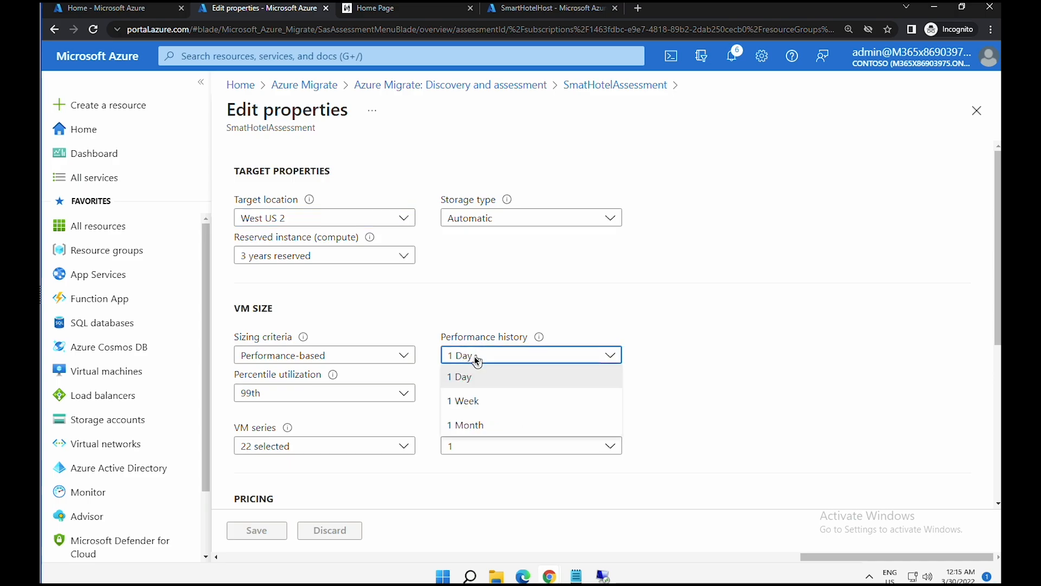
{"action": "left_click", "coordinate": [469, 404]}
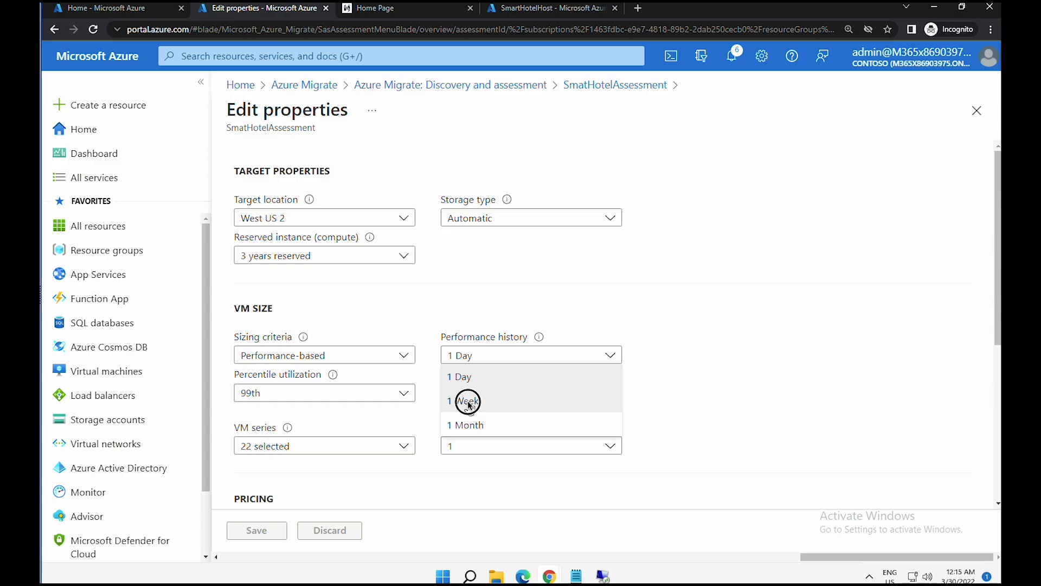
{"action": "left_click", "coordinate": [469, 404]}
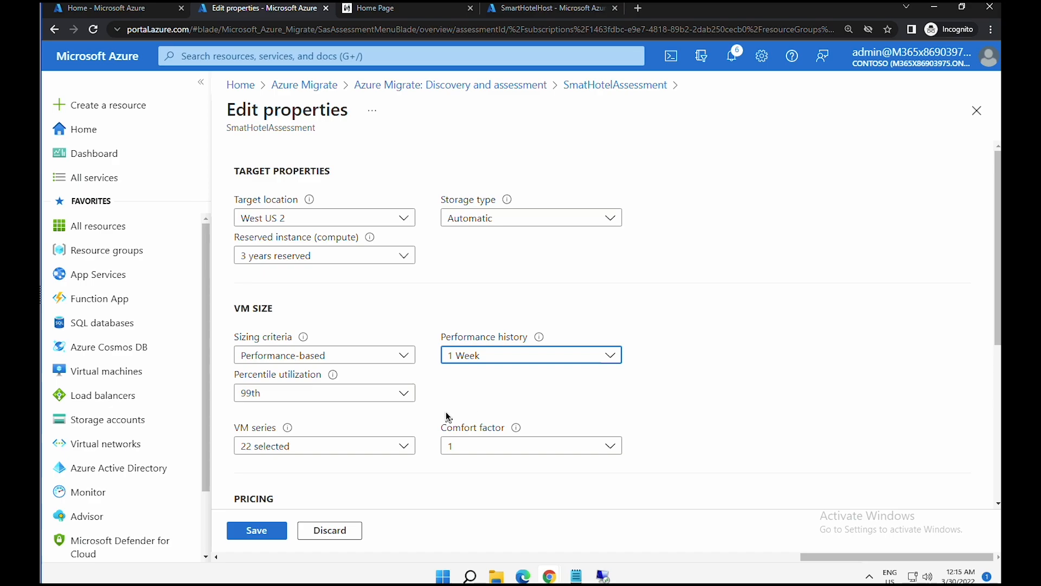
{"action": "left_click", "coordinate": [271, 531]}
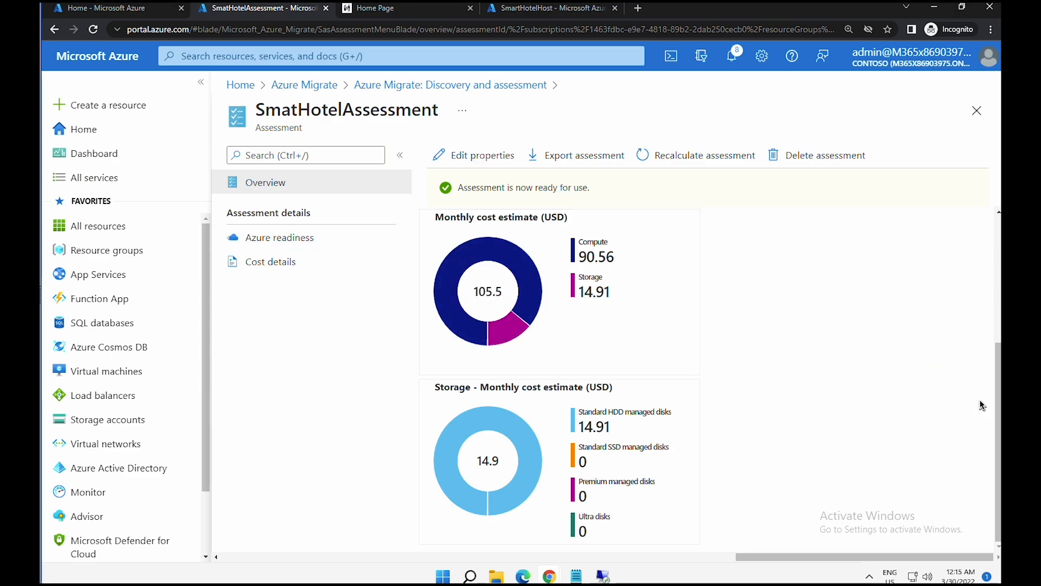
{"action": "scroll", "coordinate": [996, 358], "scroll_direction": "up", "scroll_amount": 4}
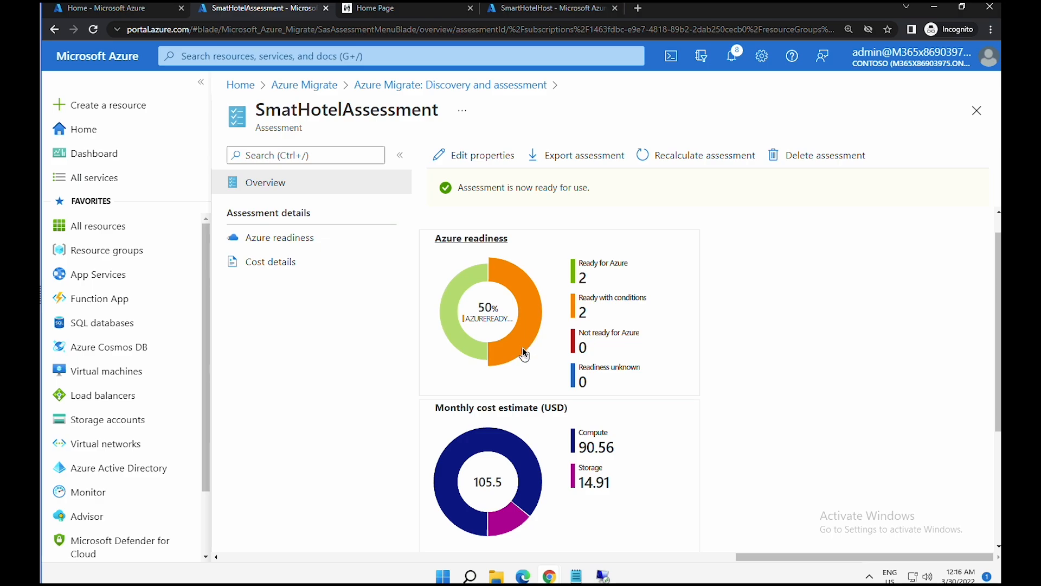
- Open the Azure readiness chart and scroll to the per-machine readiness table
{"action": "left_click", "coordinate": [524, 334]}
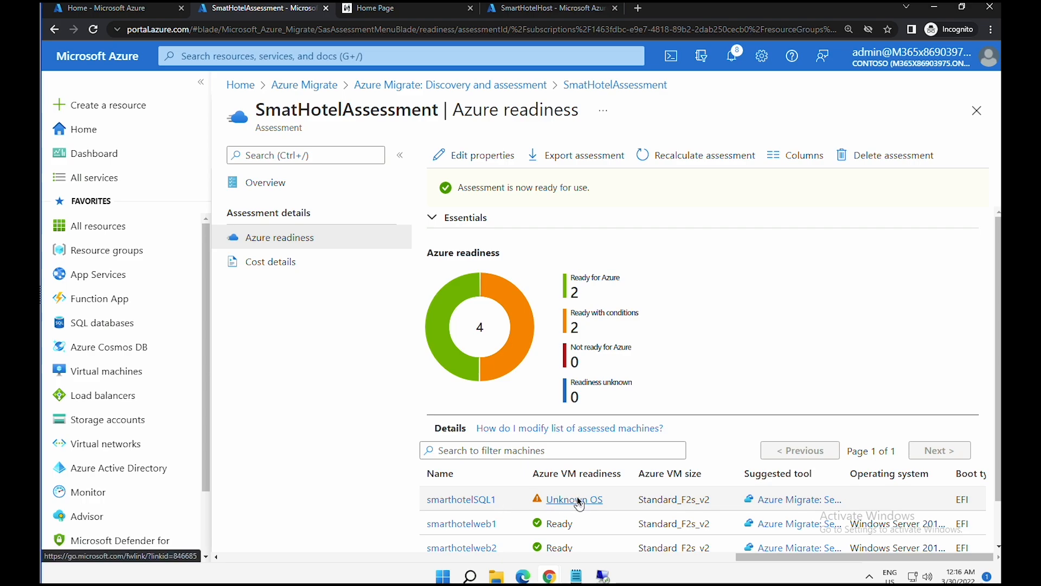
{"action": "scroll", "coordinate": [578, 496], "scroll_direction": "down", "scroll_amount": 1}
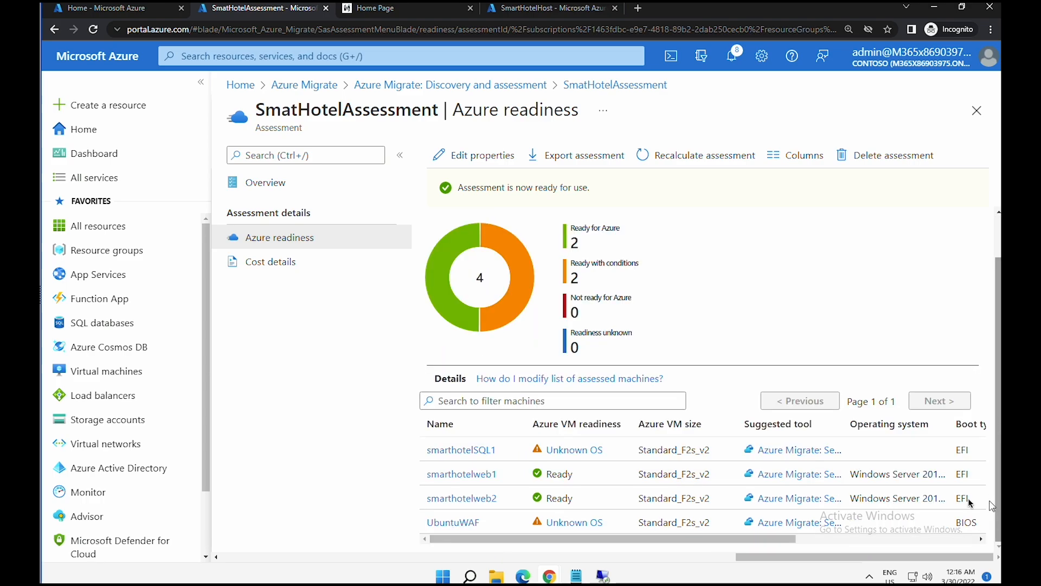
- Open the Troubleshoot assessment article from UbuntuWAF's Unknown OS link
{"action": "left_click", "coordinate": [572, 523]}
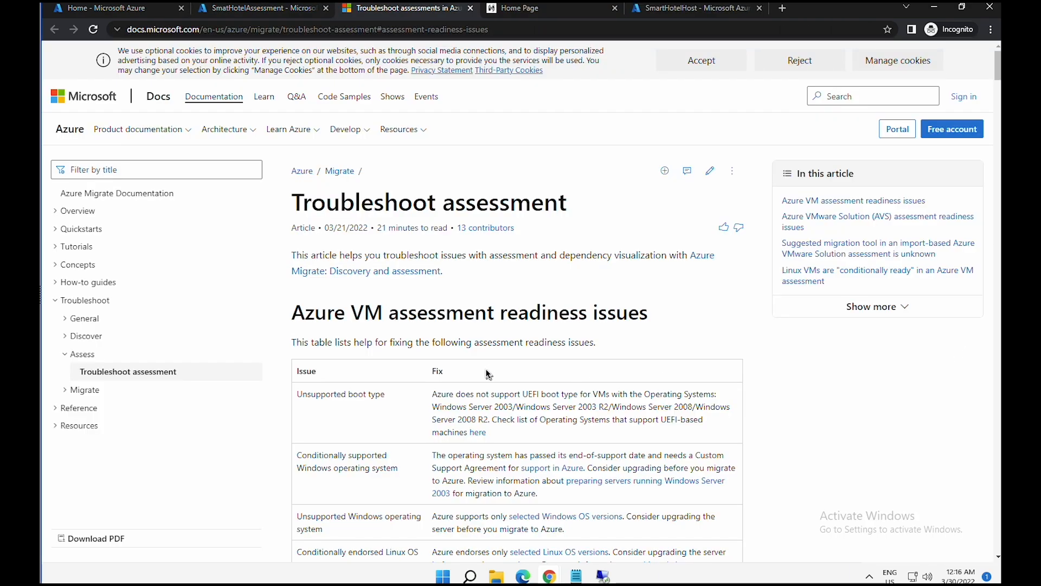
{"action": "scroll", "coordinate": [481, 376], "scroll_direction": "down", "scroll_amount": 1}
{"action": "scroll", "coordinate": [466, 376], "scroll_direction": "down", "scroll_amount": 2}
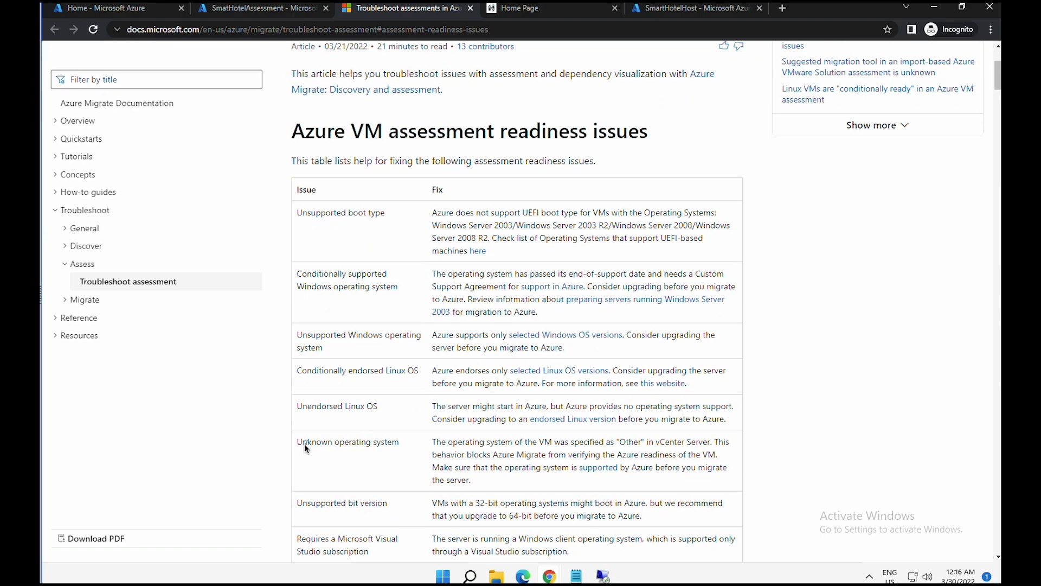
- Read the Unknown operating system row's fix, then return to the readiness page
{"action": "left_click_drag", "start_coordinate": [298, 444], "coordinate": [698, 450]}
{"action": "left_click_drag", "start_coordinate": [442, 456], "coordinate": [708, 456]}
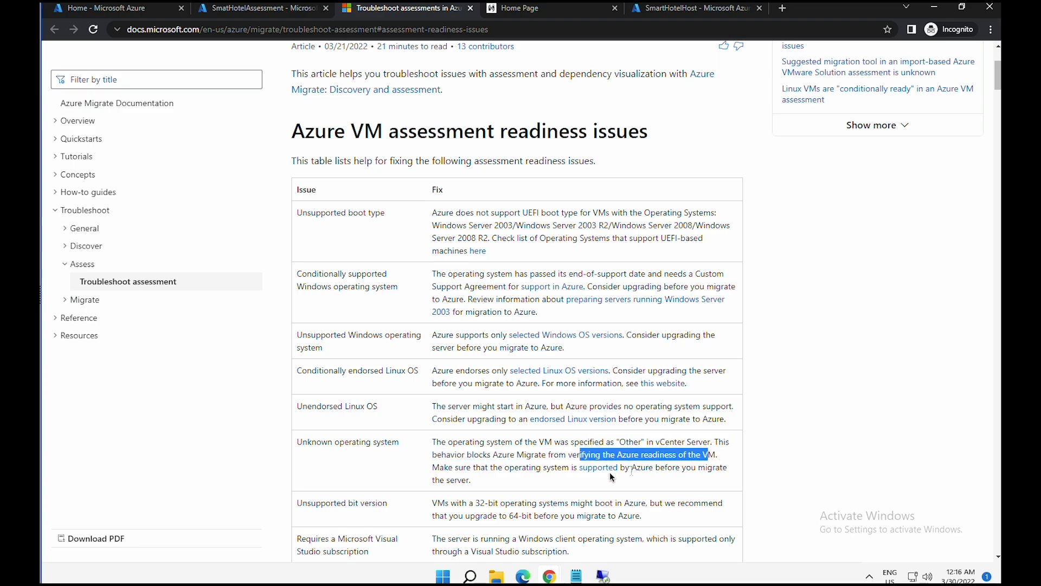
{"action": "left_click_drag", "start_coordinate": [458, 470], "coordinate": [650, 472]}
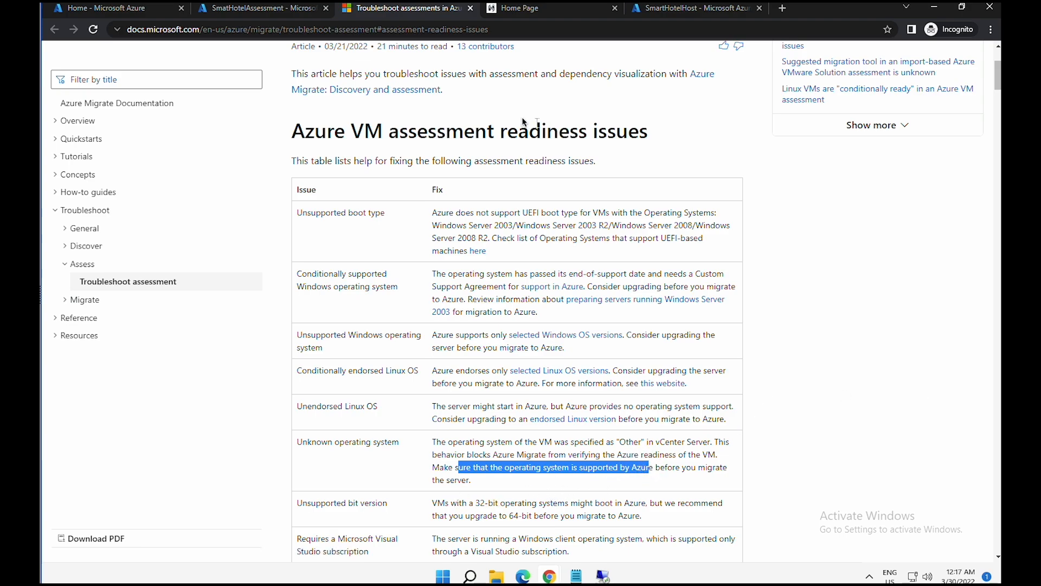
{"action": "left_click", "coordinate": [274, 18]}
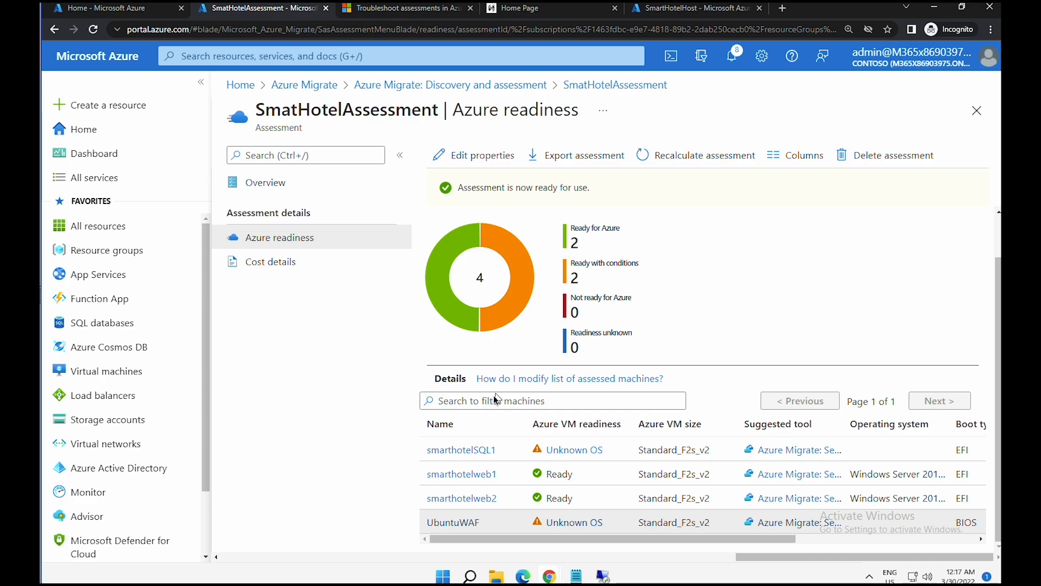
- Open UbuntuWAF's details and review its suggested migration tool, reason and OS suggestion
{"action": "left_click", "coordinate": [456, 522]}
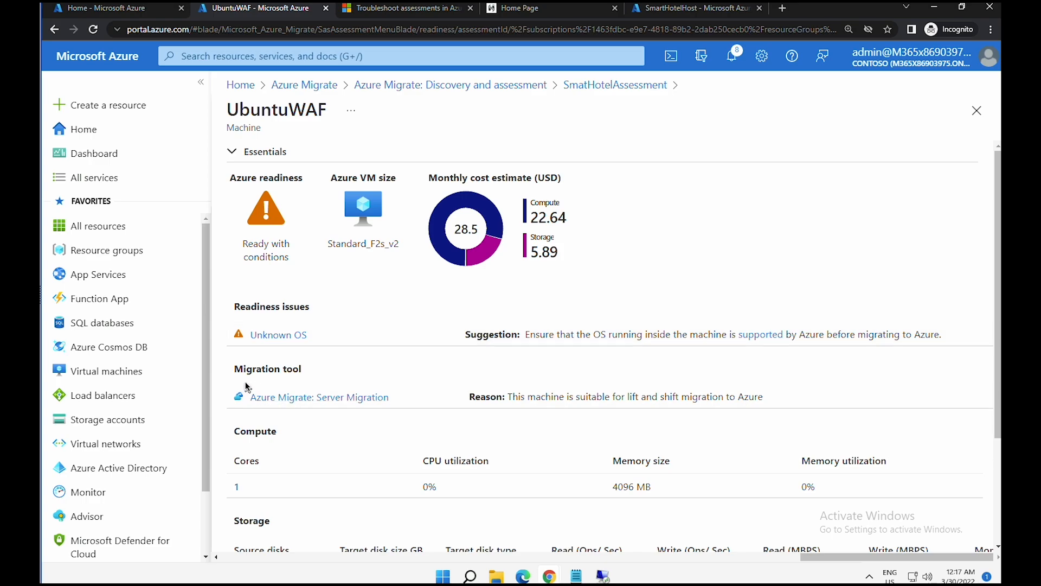
{"action": "left_click_drag", "start_coordinate": [248, 397], "coordinate": [401, 402]}
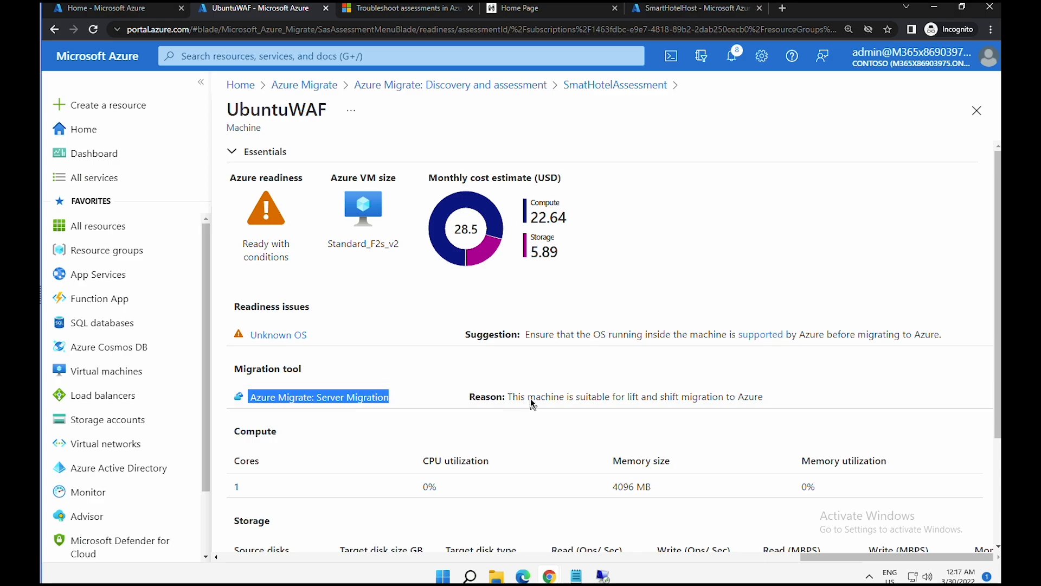
{"action": "left_click_drag", "start_coordinate": [522, 398], "coordinate": [763, 395]}
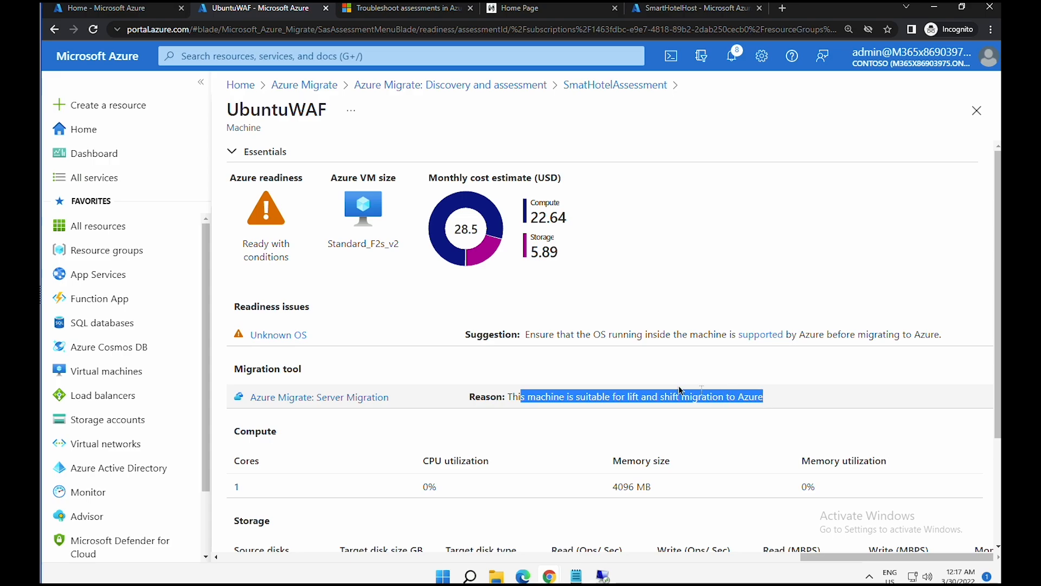
{"action": "left_click_drag", "start_coordinate": [545, 335], "coordinate": [655, 329]}
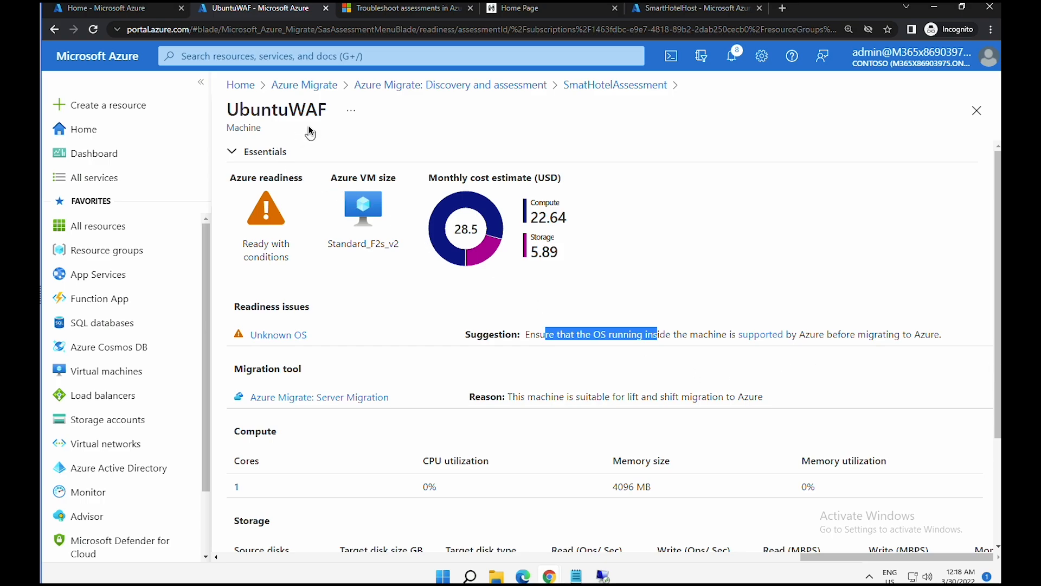
- Refresh the SmartHotelAppl appliance's discovery and assessment services
{"action": "left_click", "coordinate": [394, 84]}
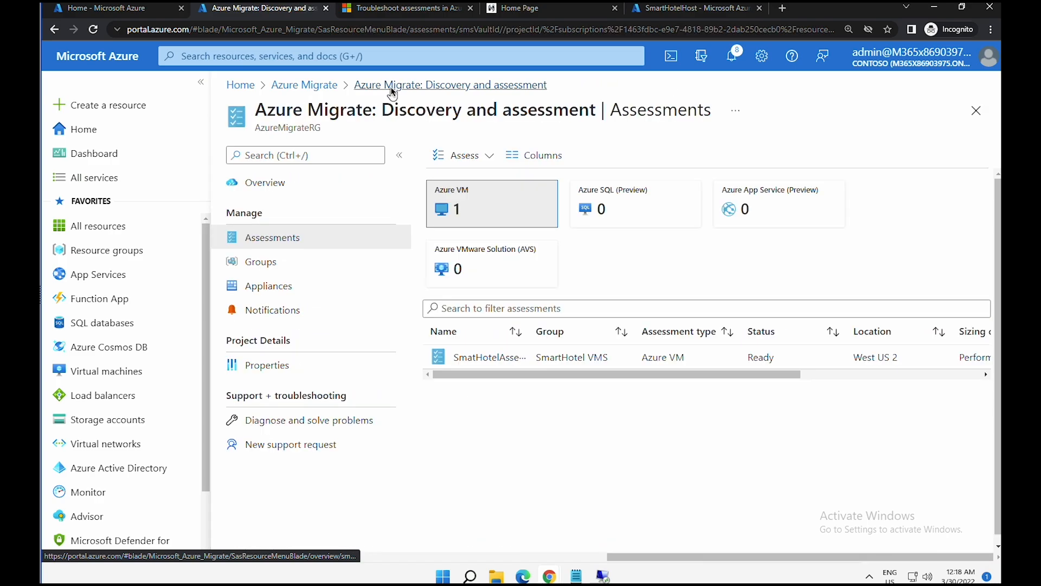
{"action": "left_click", "coordinate": [388, 93]}
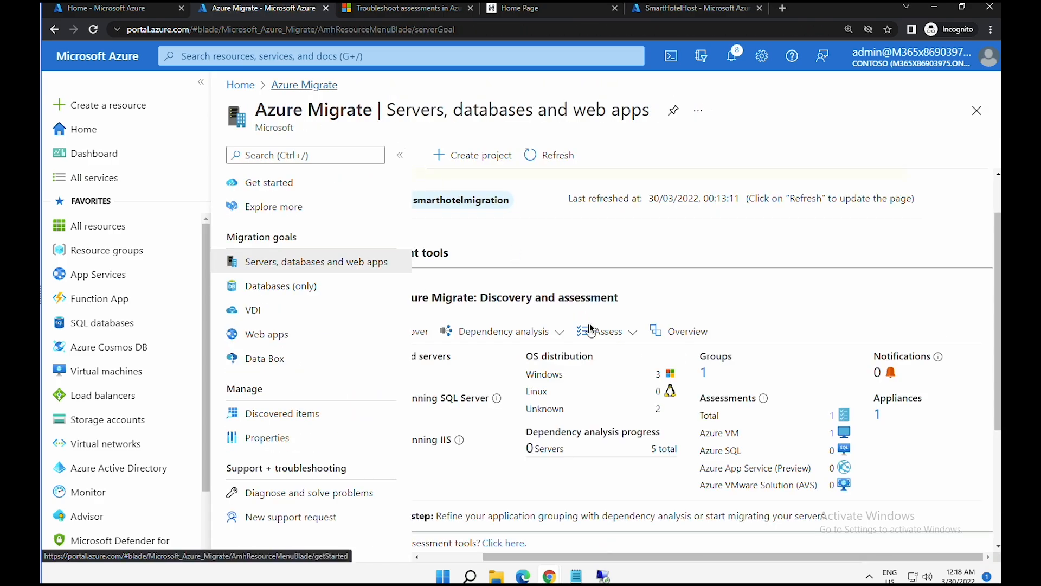
{"action": "left_click", "coordinate": [663, 330]}
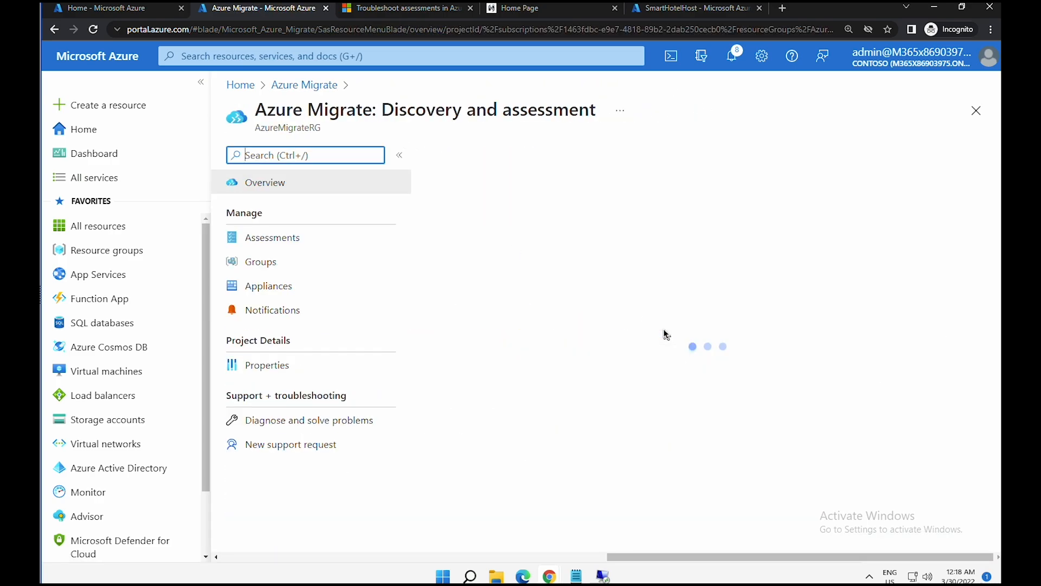
{"action": "left_click", "coordinate": [288, 286]}
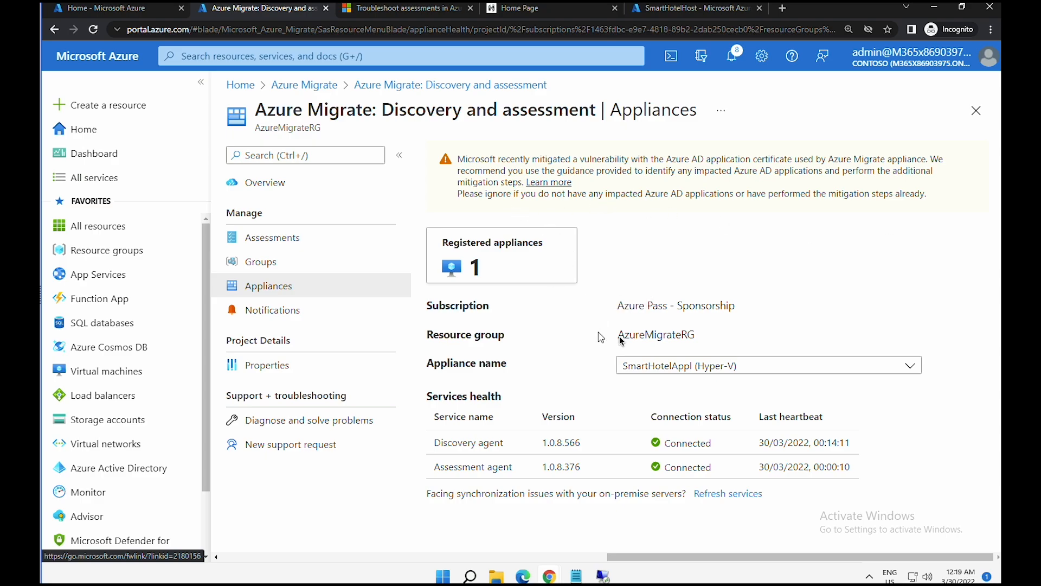
{"action": "left_click", "coordinate": [716, 495]}
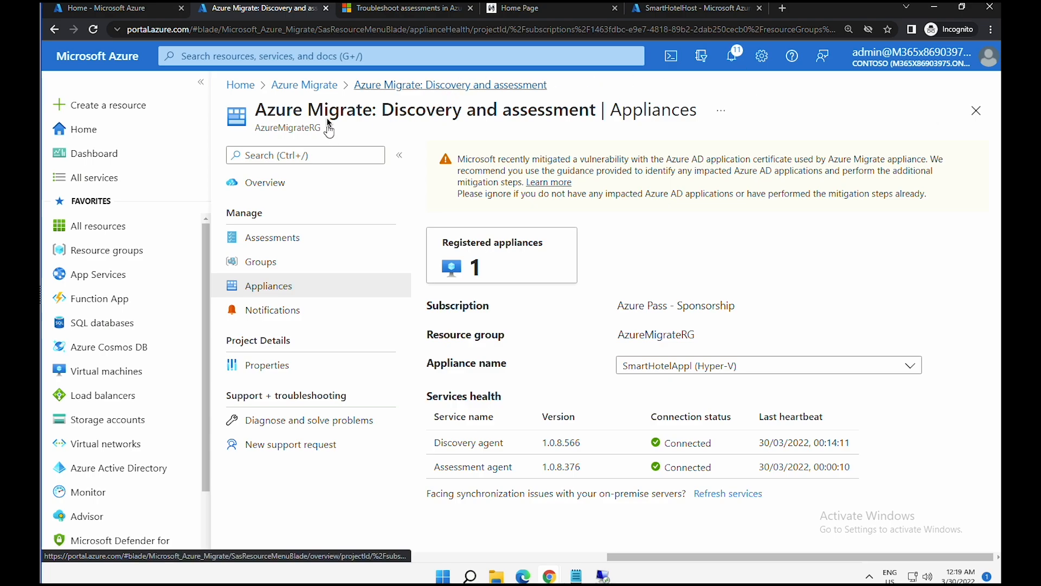
- Return to Azure Migrate and open the Discovery and assessment Groups list
{"action": "left_click", "coordinate": [312, 86]}
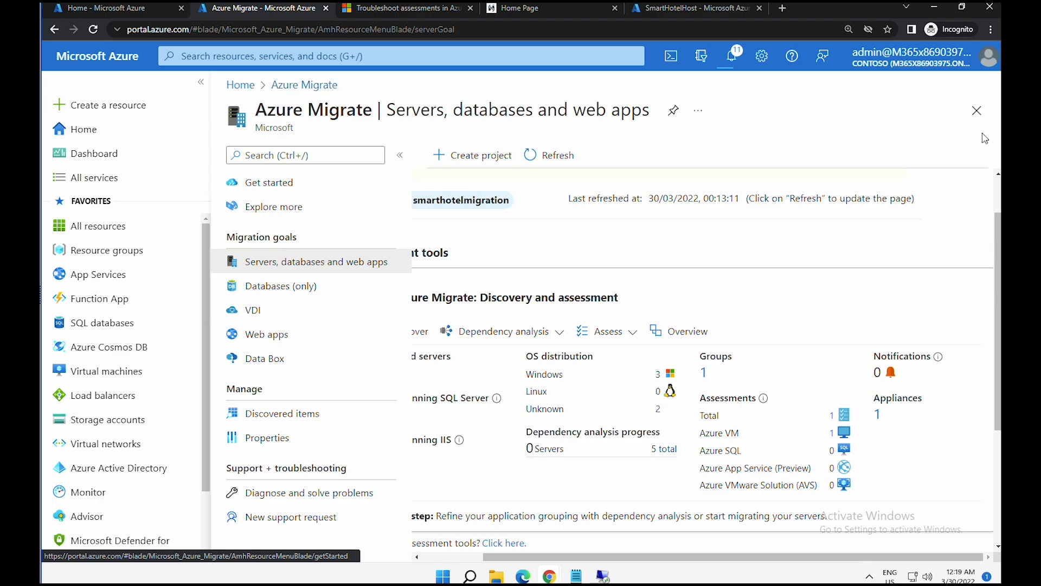
{"action": "left_click", "coordinate": [319, 266]}
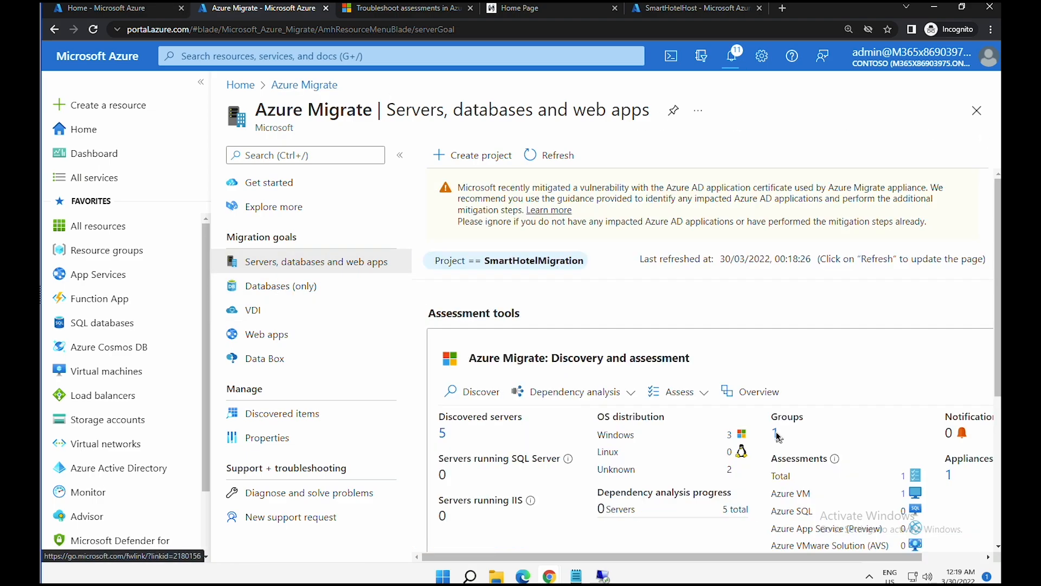
{"action": "left_click", "coordinate": [774, 433]}
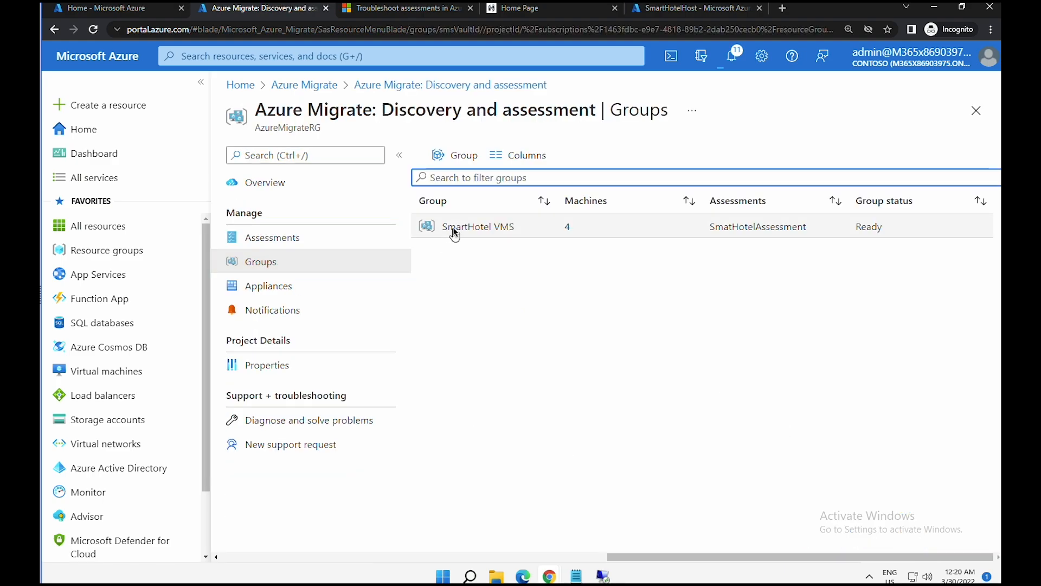
- Open SmartHotel VMS and show smarthotelweb1's required agent installation steps
{"action": "left_click", "coordinate": [454, 230]}
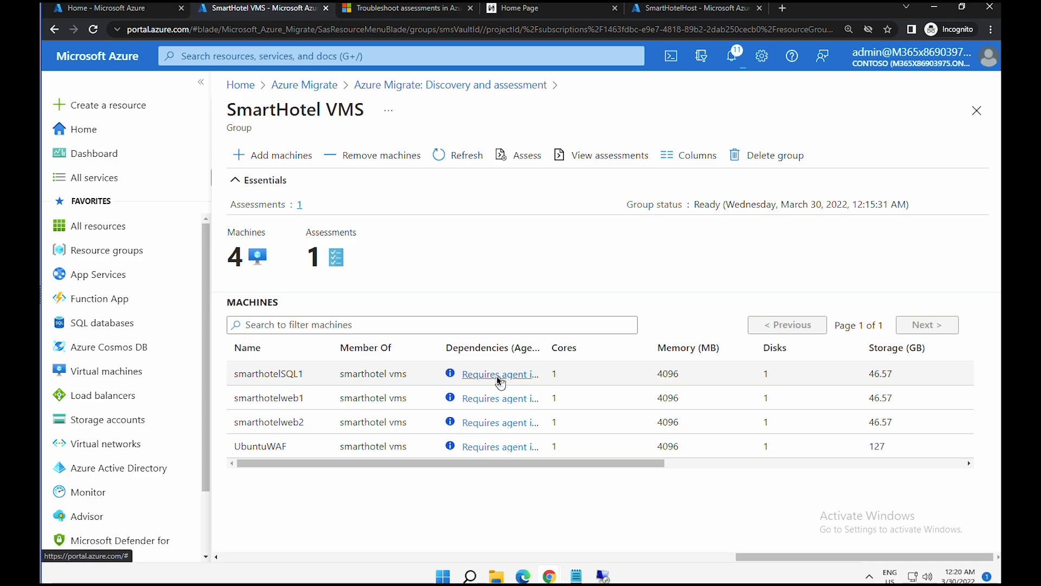
{"action": "left_click_drag", "start_coordinate": [240, 398], "coordinate": [425, 395]}
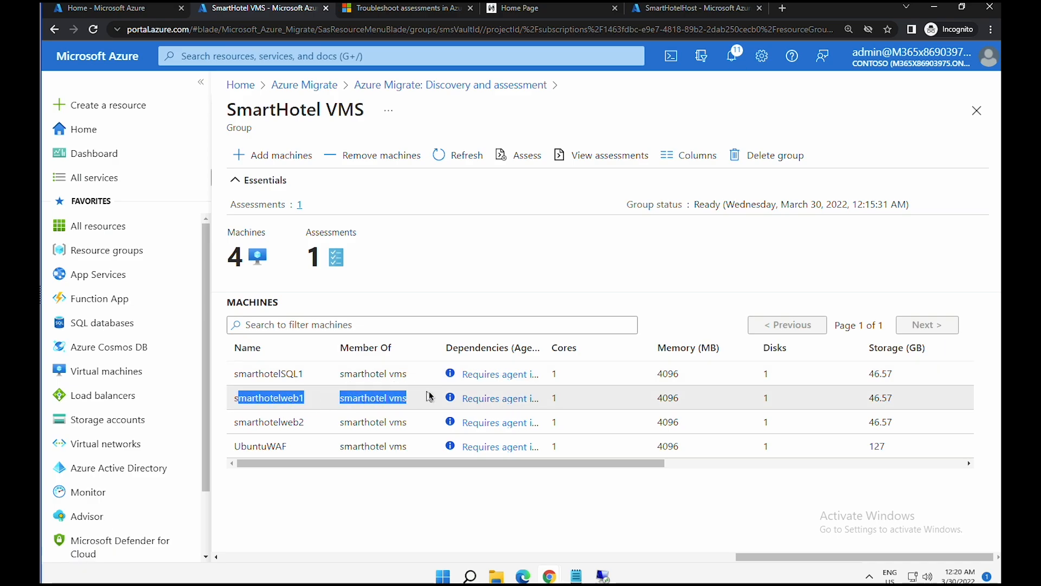
{"action": "left_click", "coordinate": [481, 401]}
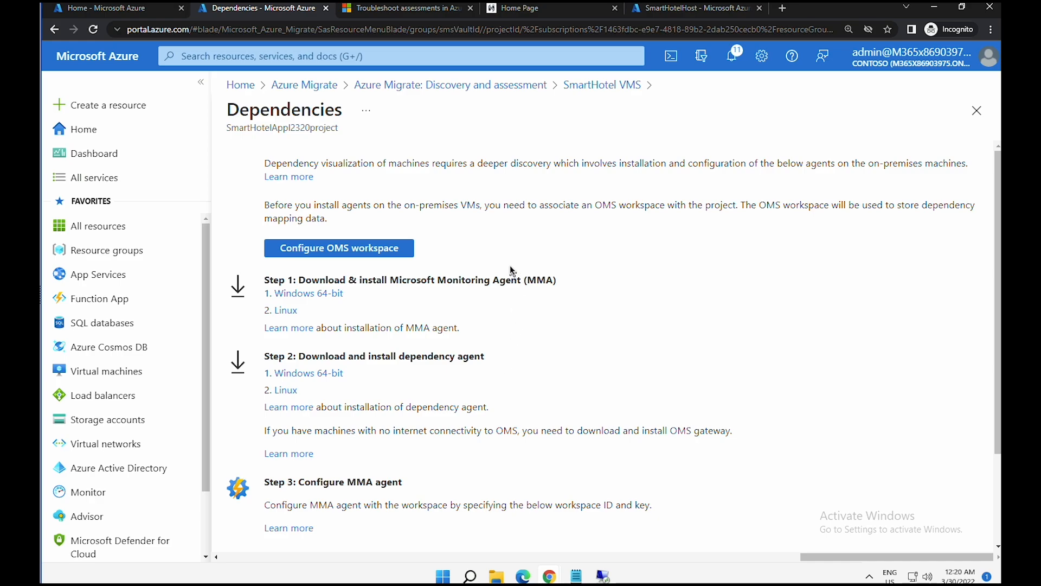
- Create and configure new OMS workspace AzureMigrateWS09022022 in Southeast Asia
{"action": "left_click", "coordinate": [356, 250]}
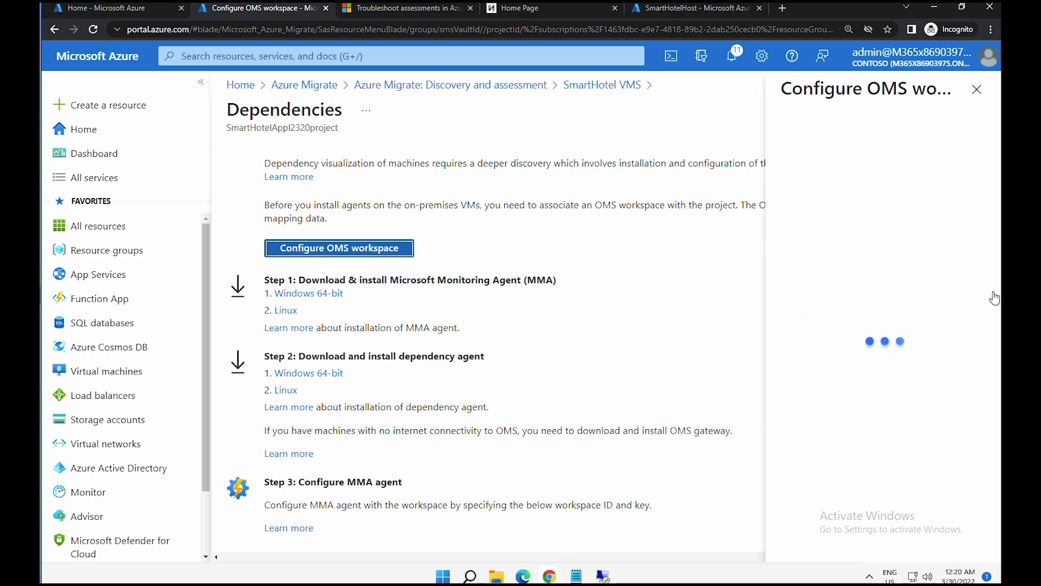
{"action": "left_click", "coordinate": [817, 179]}
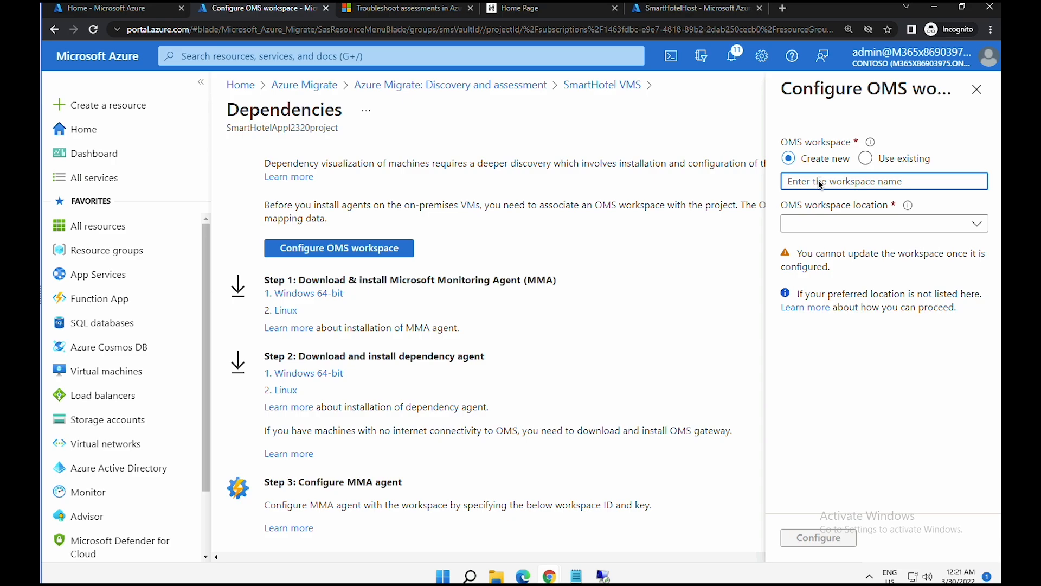
{"action": "type", "text": "AzureMigrateWS09022022"}
{"action": "left_click", "coordinate": [820, 224]}
{"action": "left_click", "coordinate": [820, 301]}
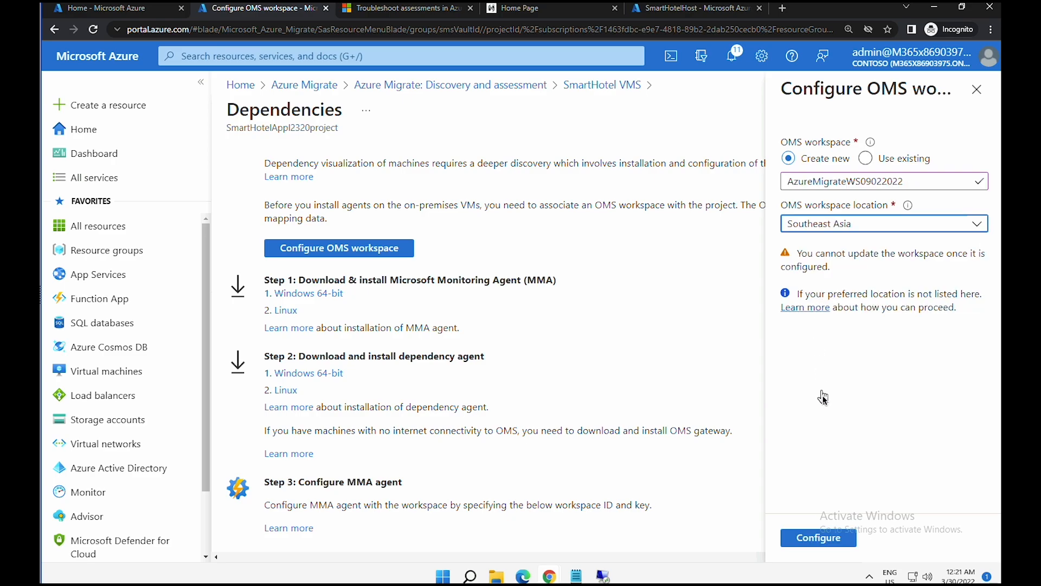
{"action": "left_click", "coordinate": [825, 538]}
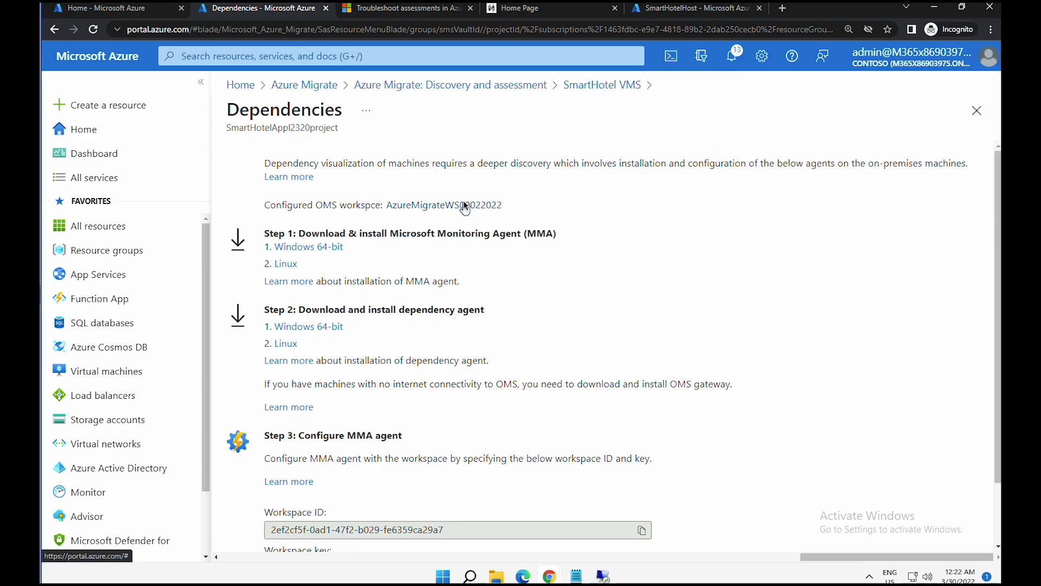
- Copy the workspace key from the dependency setup steps into Notepad
{"action": "left_click", "coordinate": [465, 207]}
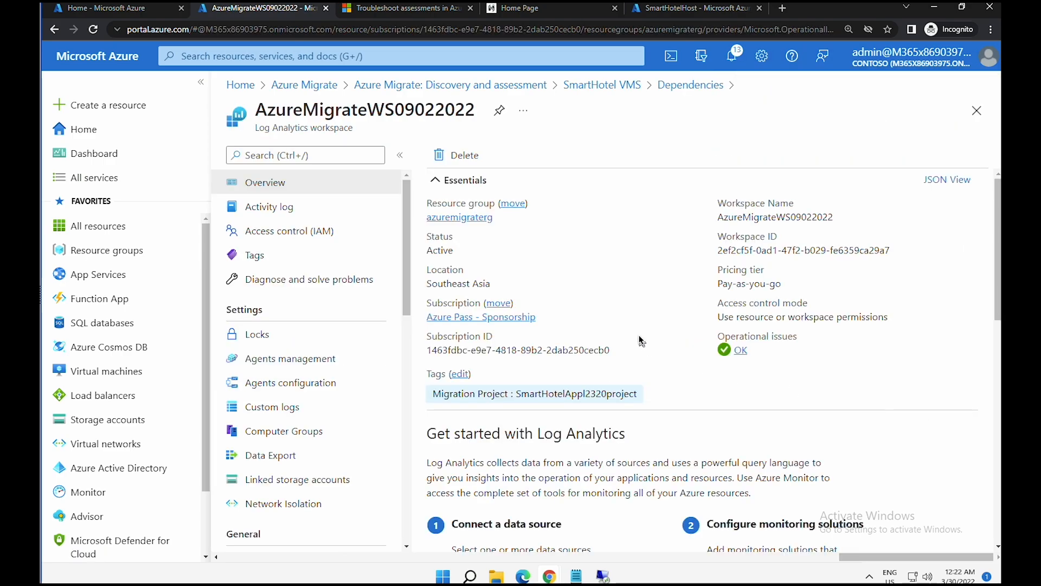
{"action": "scroll", "coordinate": [638, 339], "scroll_direction": "down", "scroll_amount": 1}
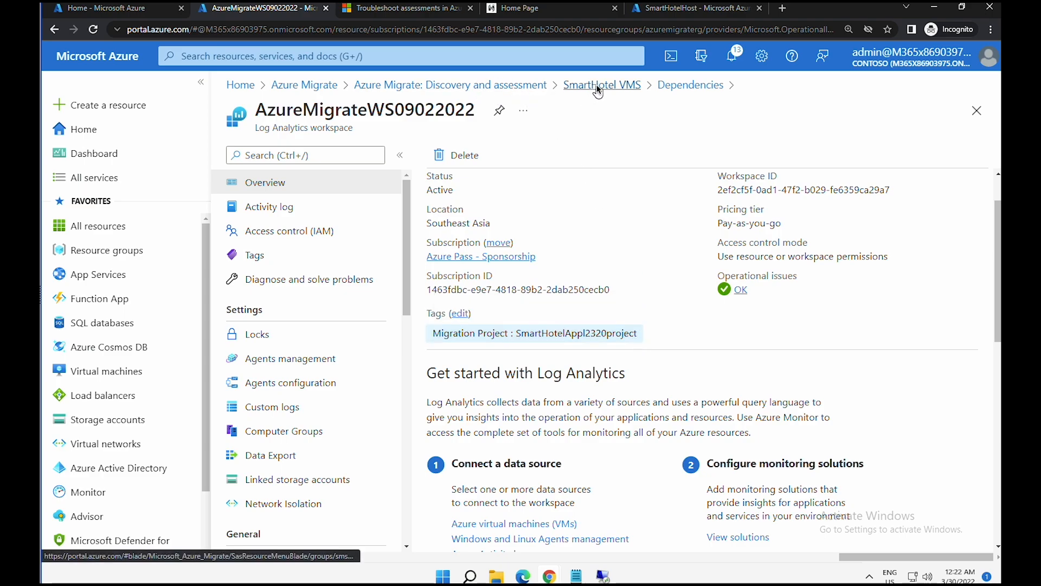
{"action": "left_click", "coordinate": [682, 86]}
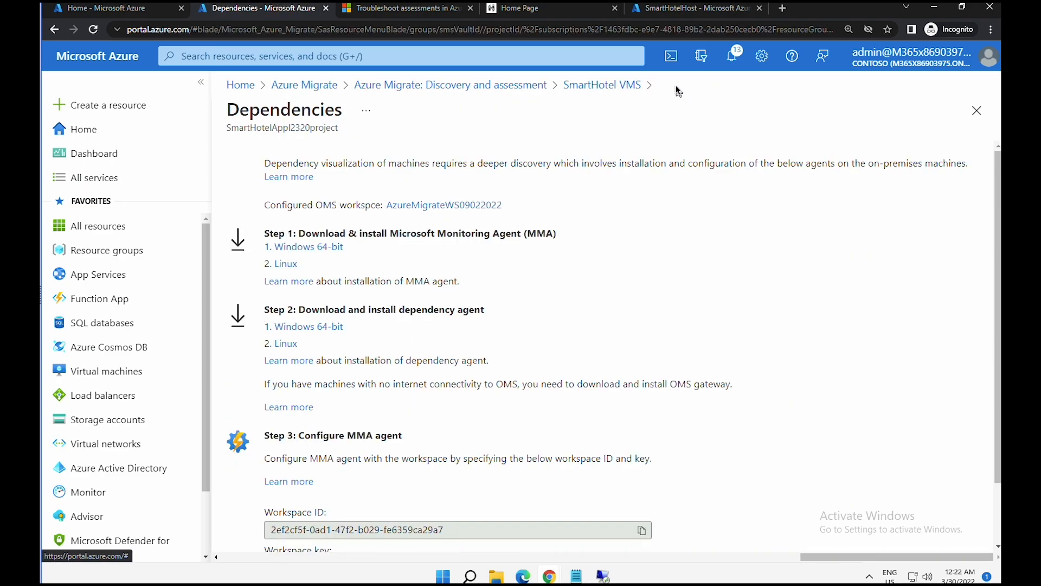
{"action": "scroll", "coordinate": [601, 338], "scroll_direction": "down", "scroll_amount": 2}
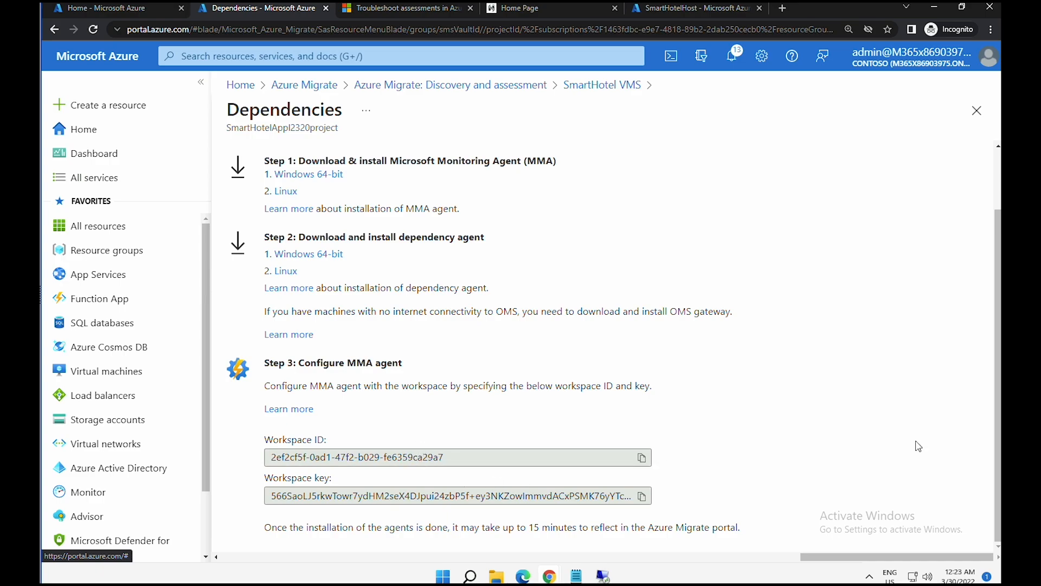
{"action": "left_click", "coordinate": [643, 496]}
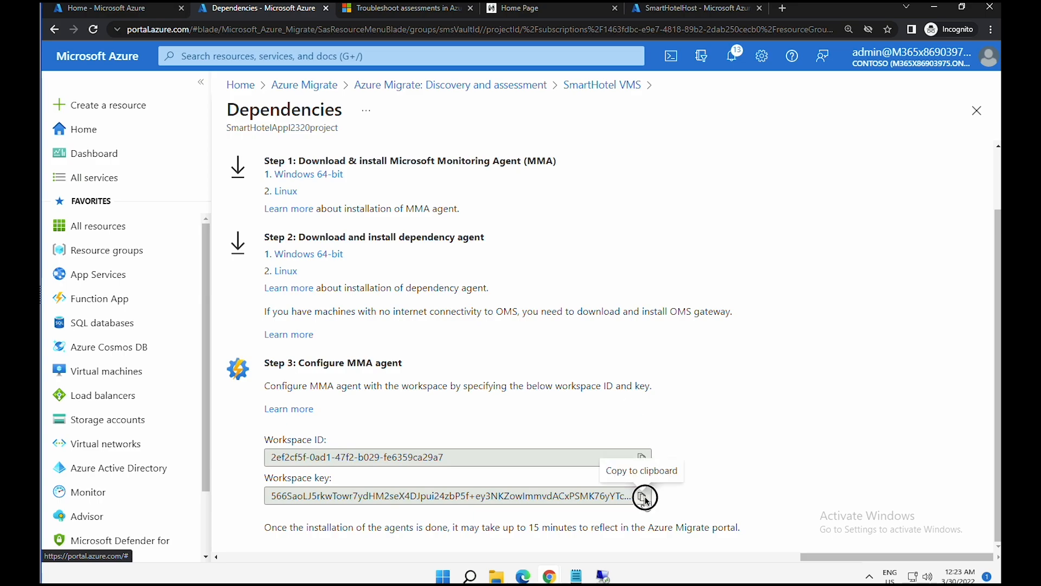
{"action": "left_click", "coordinate": [578, 577]}
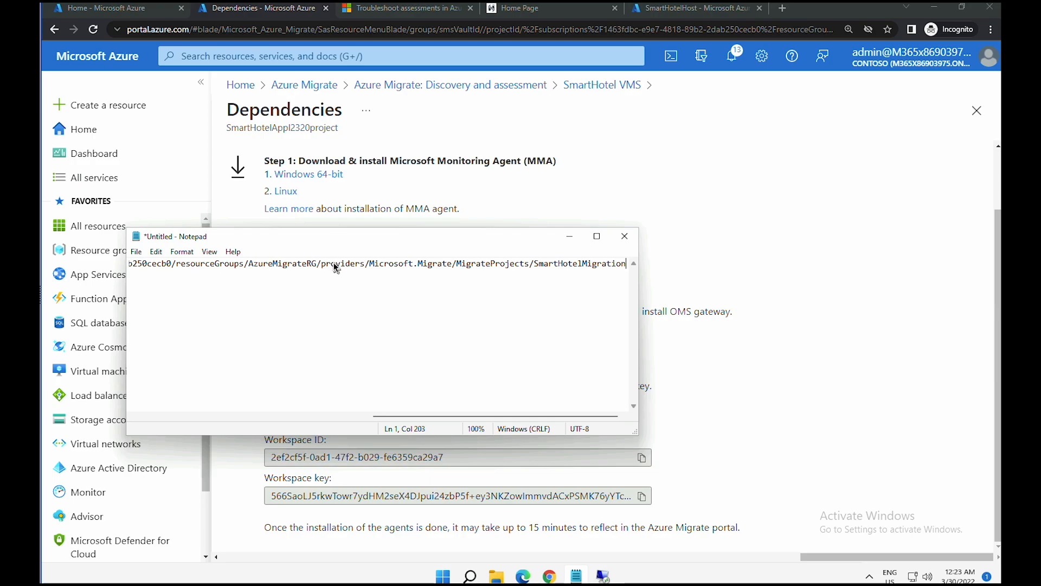
{"action": "left_click", "coordinate": [335, 265]}
{"action": "key", "text": "ctrl+a"}
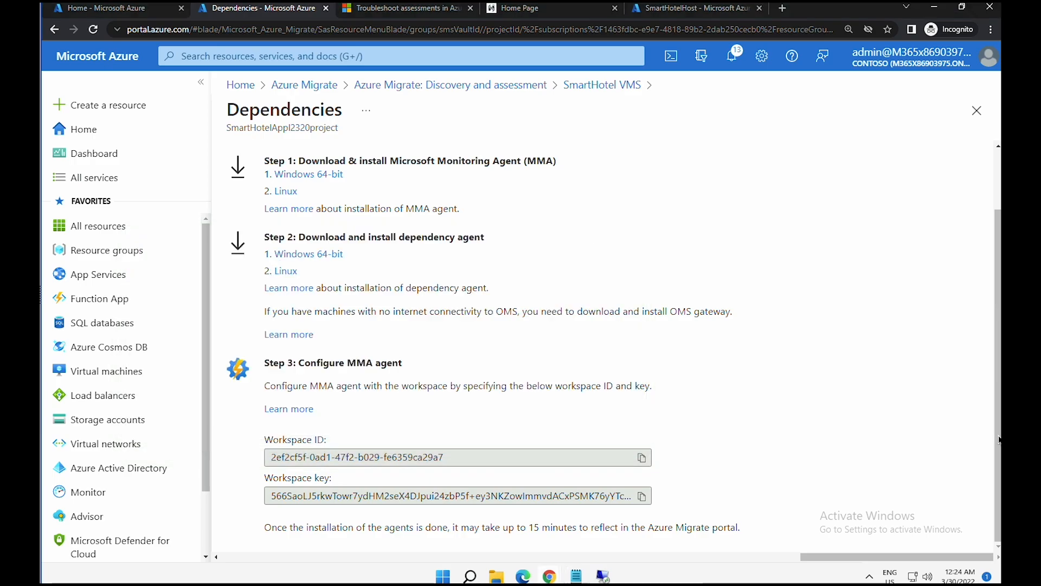
{"action": "scroll", "coordinate": [998, 455], "scroll_direction": "up", "scroll_amount": 2}
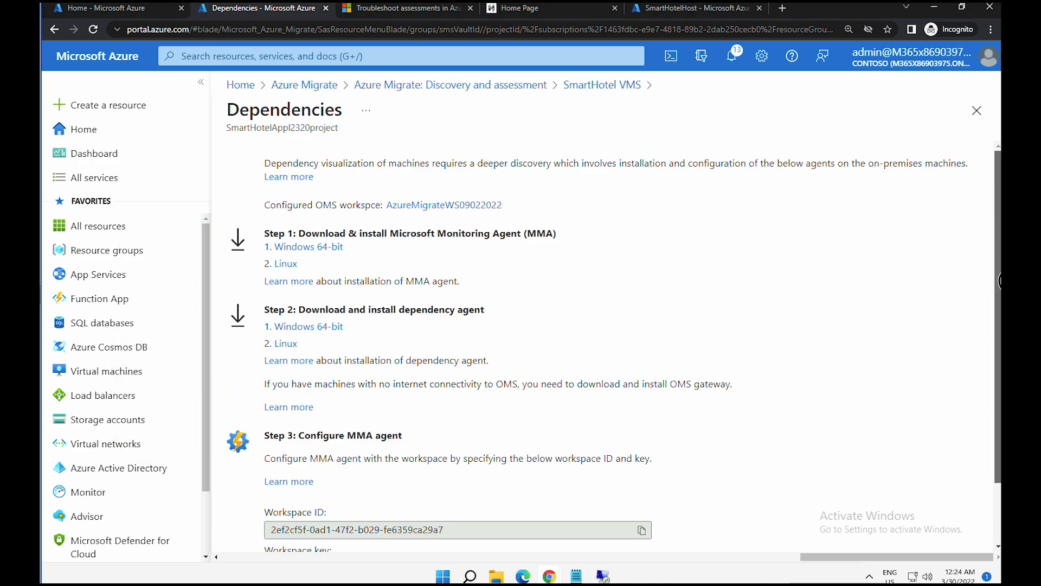
- Copy the Workspace ID and Primary key from Agents management into Notepad
{"action": "left_click", "coordinate": [443, 205]}
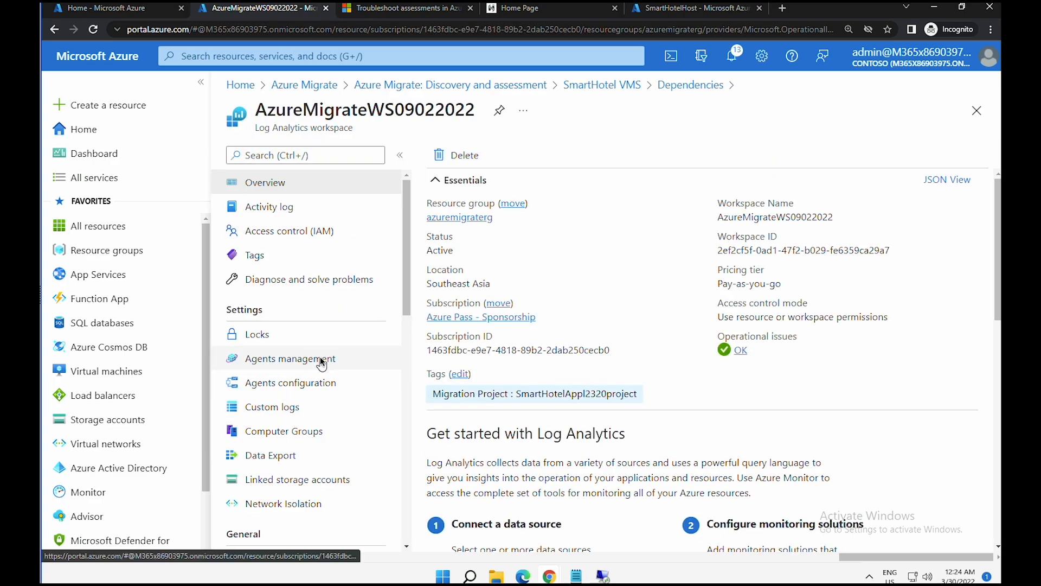
{"action": "left_click", "coordinate": [320, 356]}
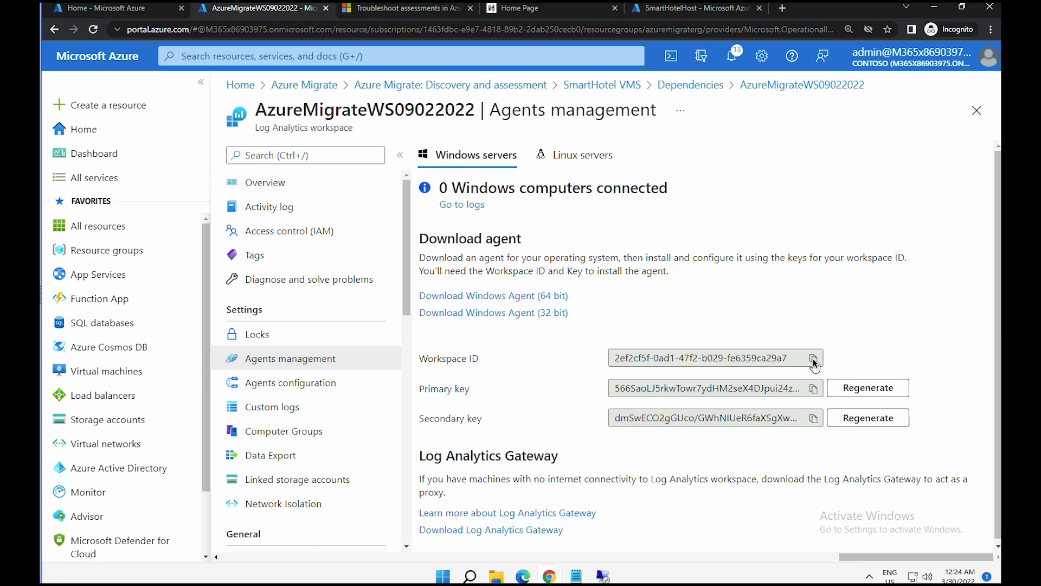
{"action": "left_click", "coordinate": [813, 360]}
{"action": "left_click", "coordinate": [813, 389]}
{"action": "left_click", "coordinate": [577, 576]}
{"action": "key", "text": "ctrl+v"}
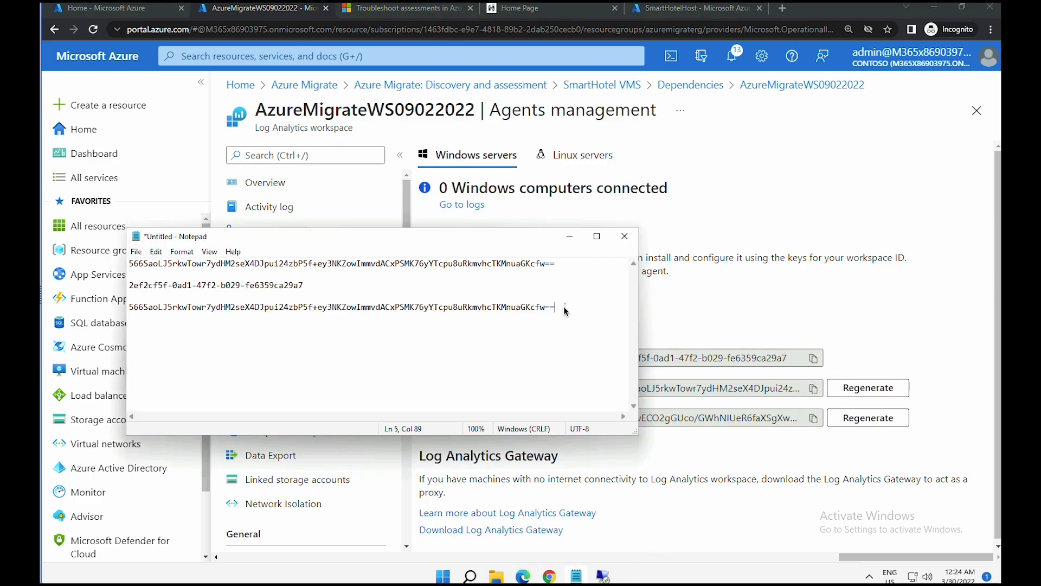
{"action": "left_click_drag", "start_coordinate": [565, 310], "coordinate": [119, 287]}
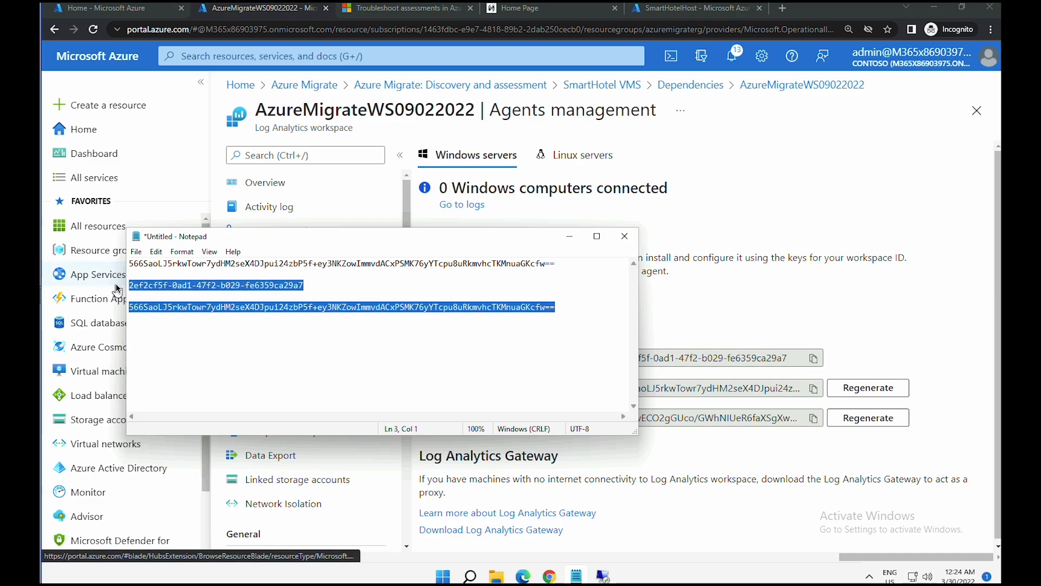
{"action": "mouse_move", "coordinate": [116, 283]}
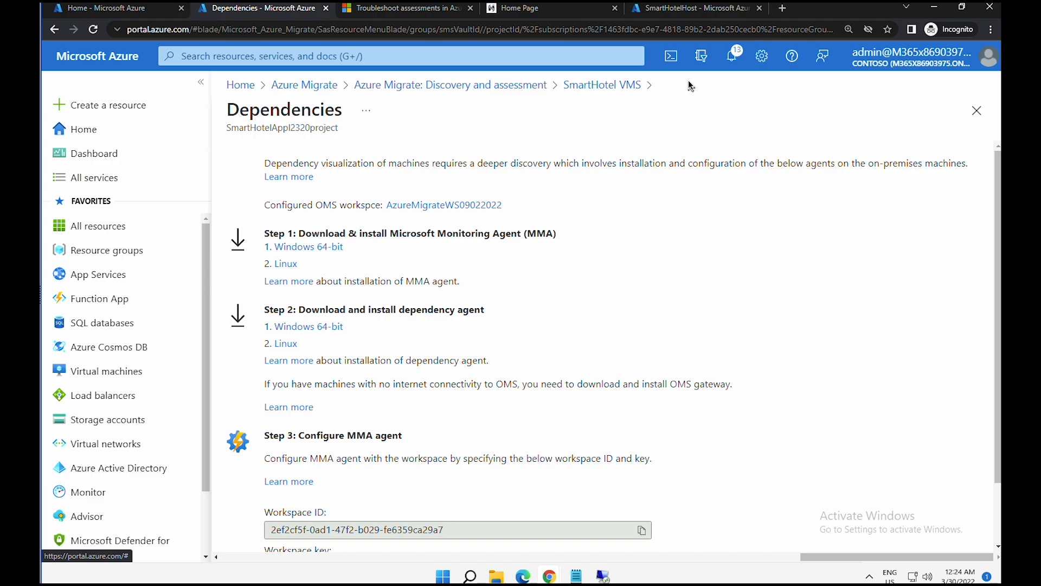
- Copy the Windows 64-bit MMA download link address for the remote session
{"action": "scroll", "coordinate": [337, 183], "scroll_direction": "down", "scroll_amount": 1}
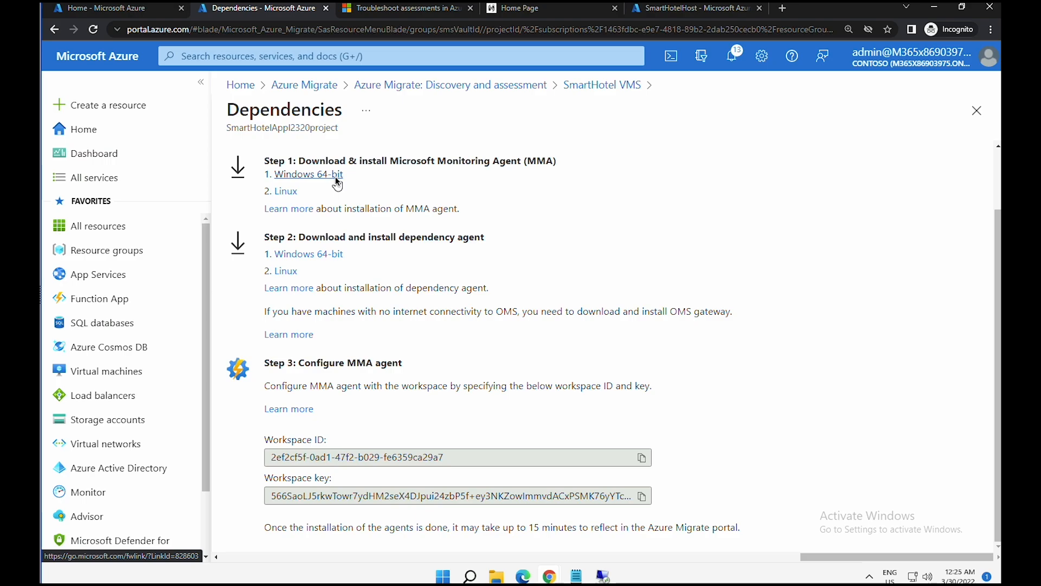
{"action": "right_click", "coordinate": [336, 179]}
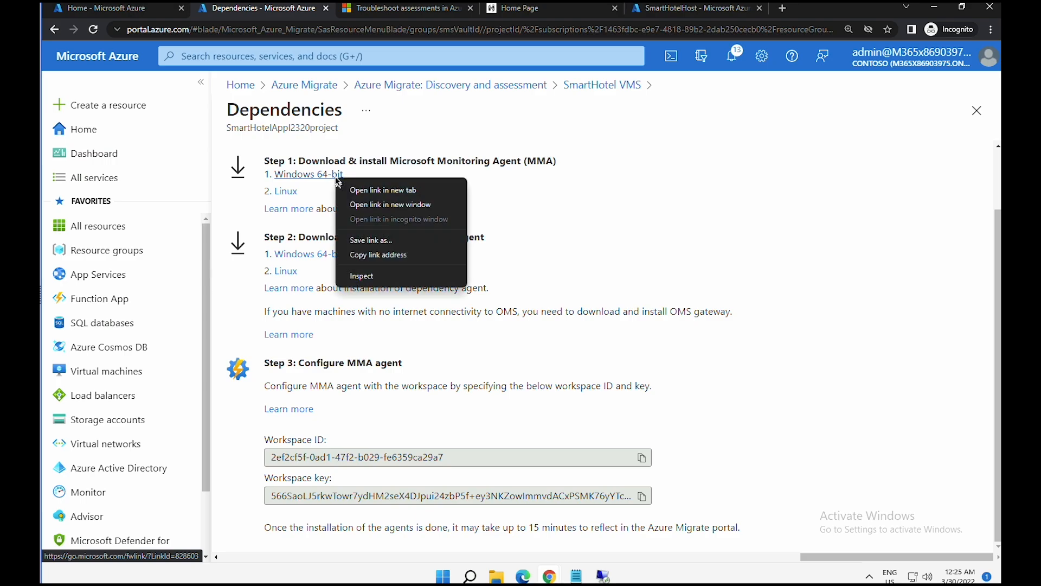
{"action": "left_click", "coordinate": [372, 254]}
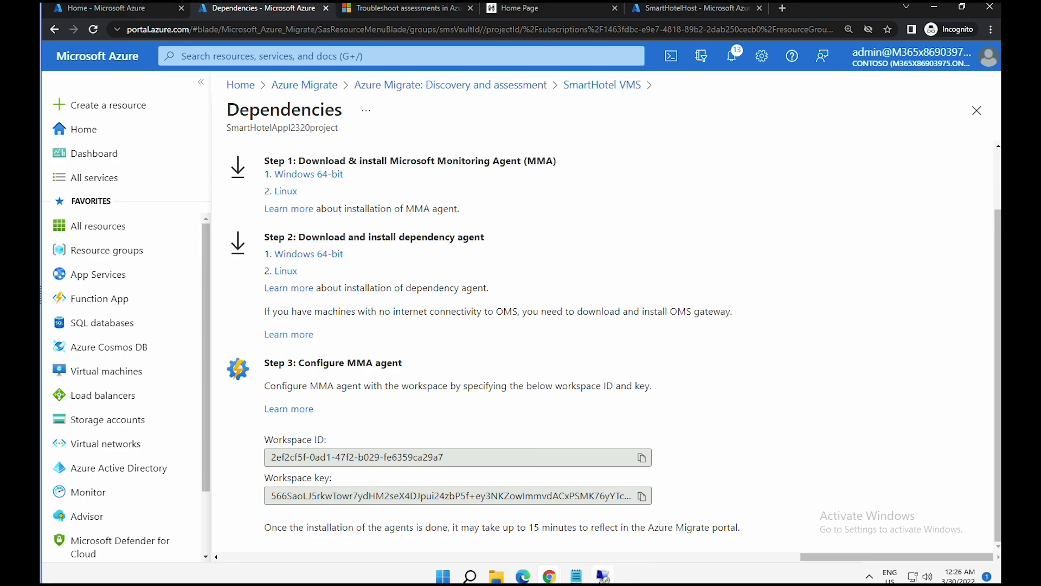
{"action": "left_click", "coordinate": [603, 576]}
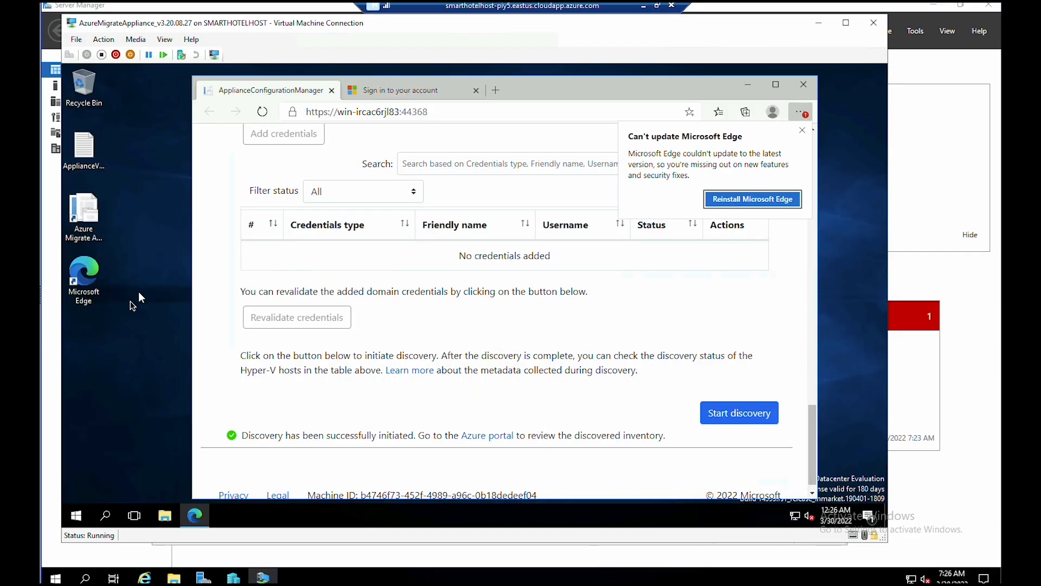
- Minimize the appliance VM window and connect to smarthotelweb1 from Hyper-V Manager
{"action": "left_click", "coordinate": [819, 23]}
{"action": "left_click", "coordinate": [337, 170]}
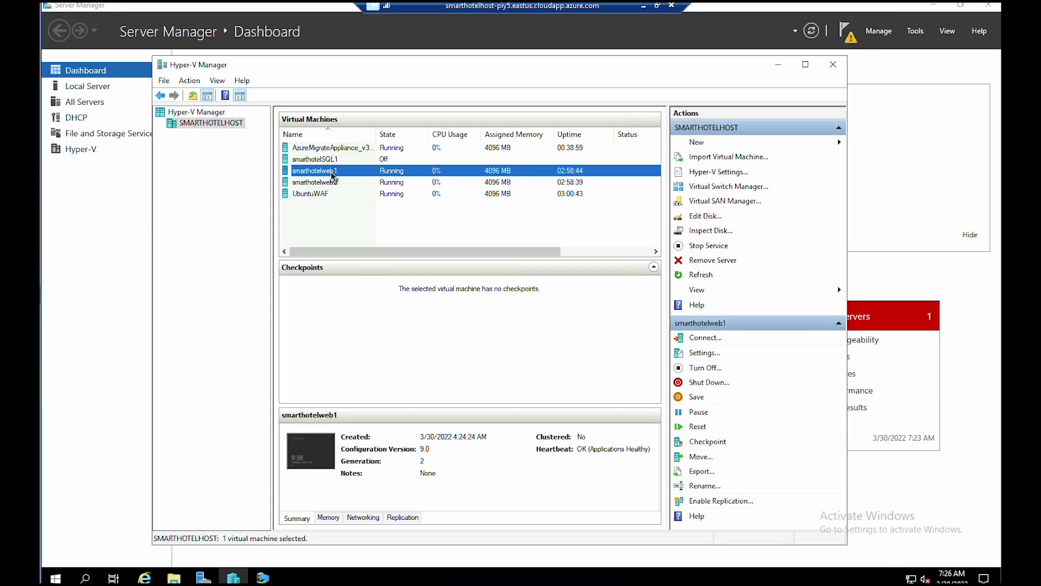
{"action": "double_click", "coordinate": [332, 174]}
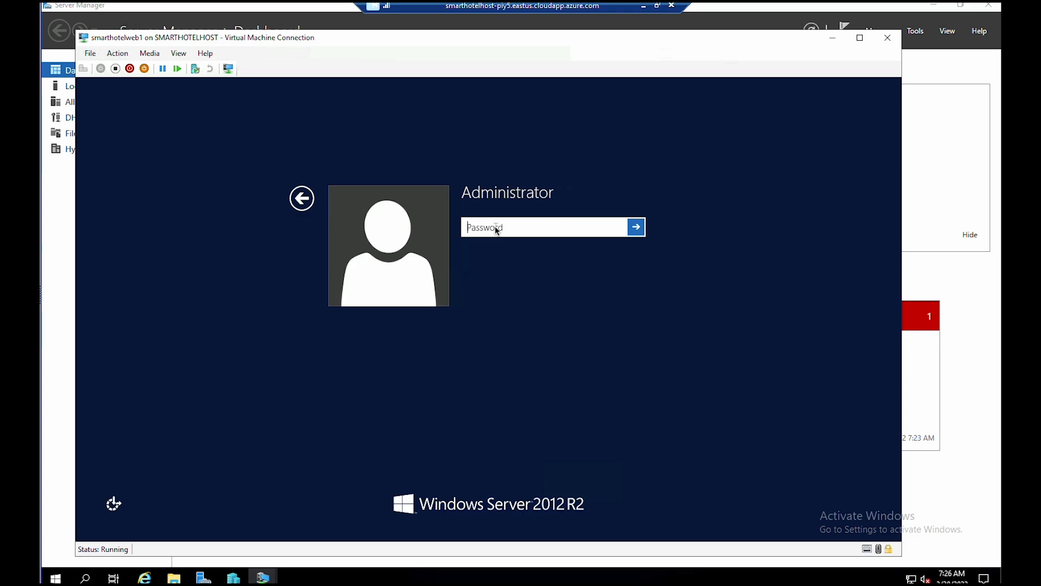
- Sign in to smarthotelweb1 with the Administrator password and accept Internet Explorer's recommended settings
{"action": "type", "text": "demo!pass123"}
{"action": "left_click", "coordinate": [637, 227]}
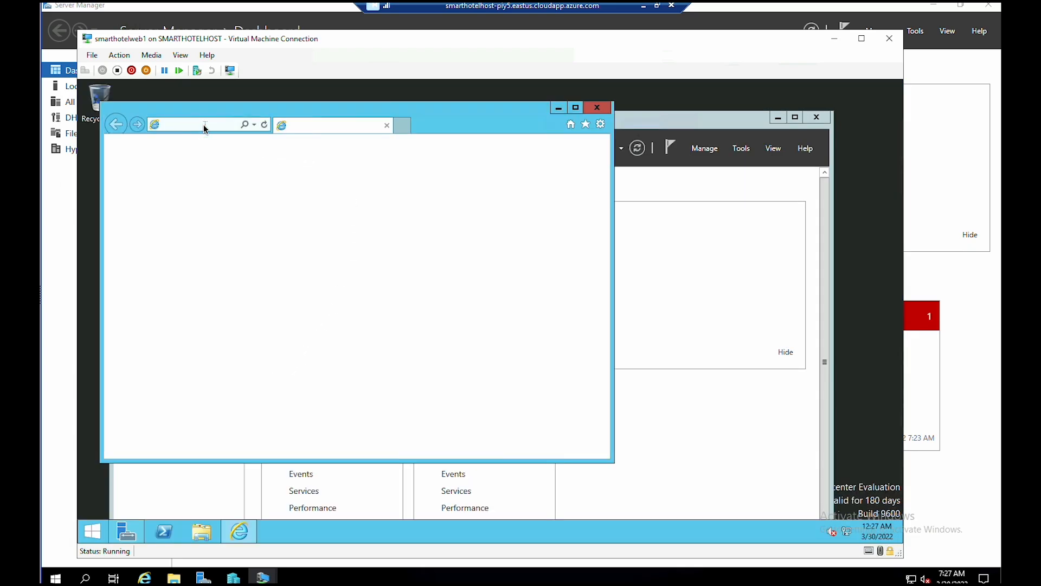
{"action": "left_click", "coordinate": [431, 371]}
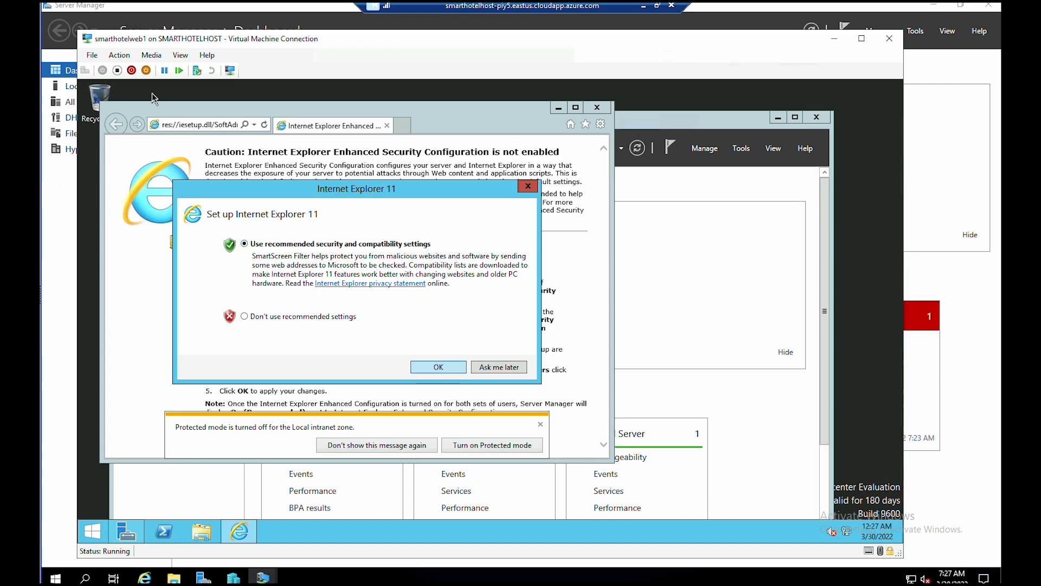
- Browse to the copied MMA download link and run MMASetup-AMD64.exe
{"action": "left_click", "coordinate": [190, 122]}
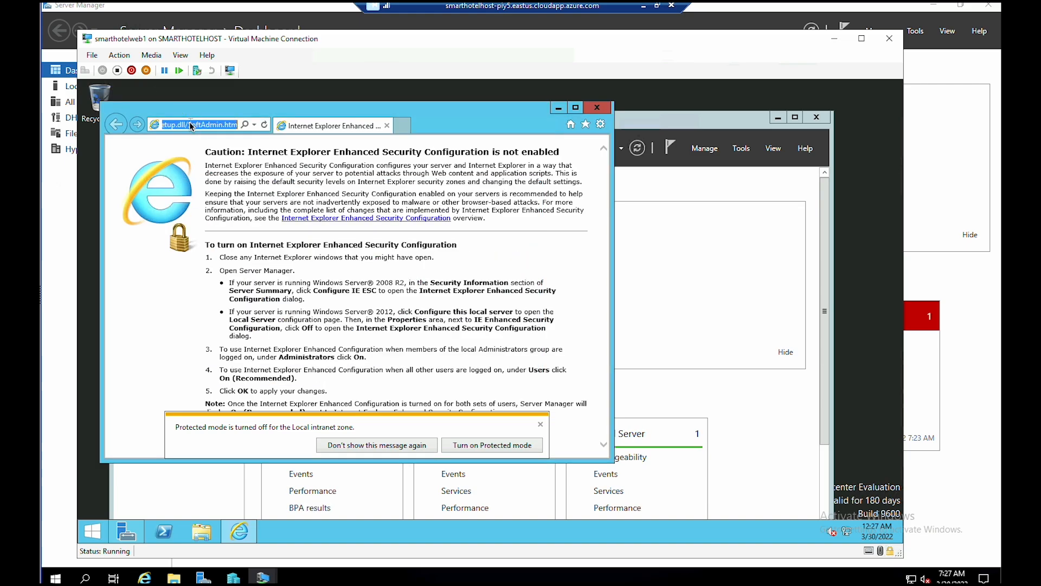
{"action": "right_click", "coordinate": [190, 123]}
{"action": "left_click", "coordinate": [215, 173]}
{"action": "key", "text": "Return"}
{"action": "left_click", "coordinate": [430, 448]}
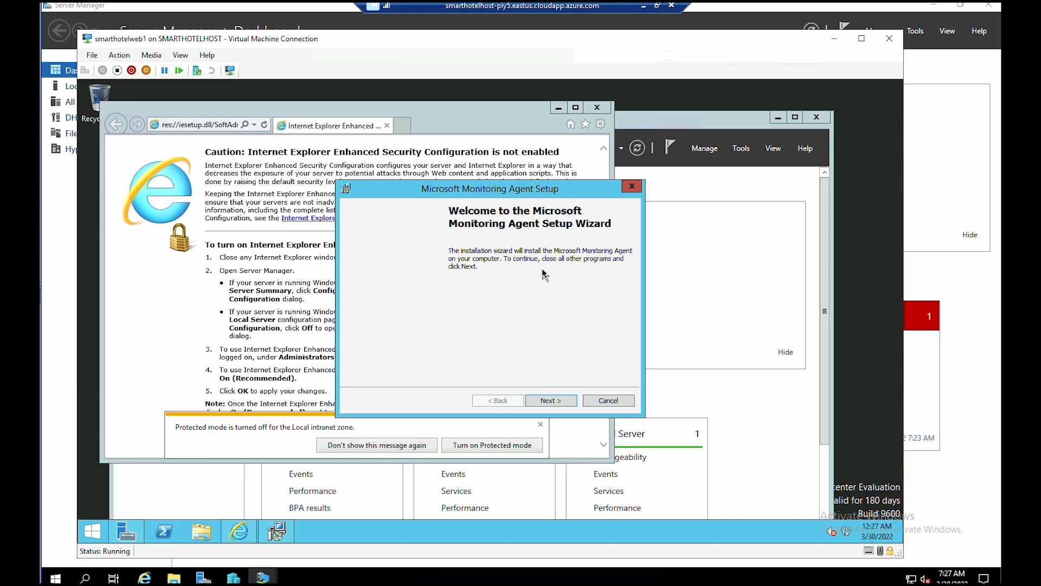
- Advance the Monitoring Agent setup: accept the licence, keep the default folder, choose Azure Log Analytics
{"action": "left_click", "coordinate": [552, 400]}
{"action": "left_click", "coordinate": [552, 400]}
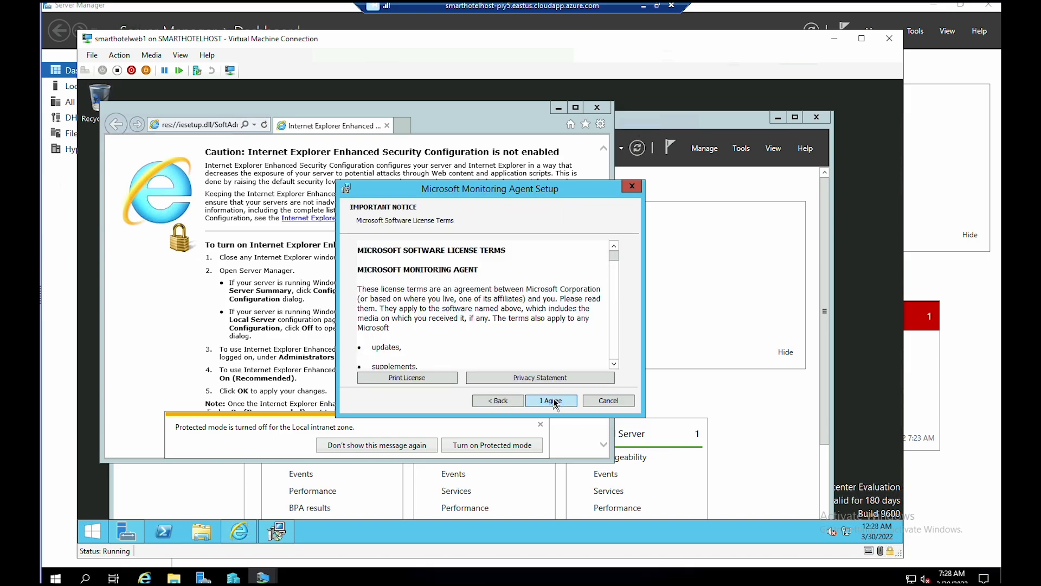
{"action": "left_click", "coordinate": [551, 400]}
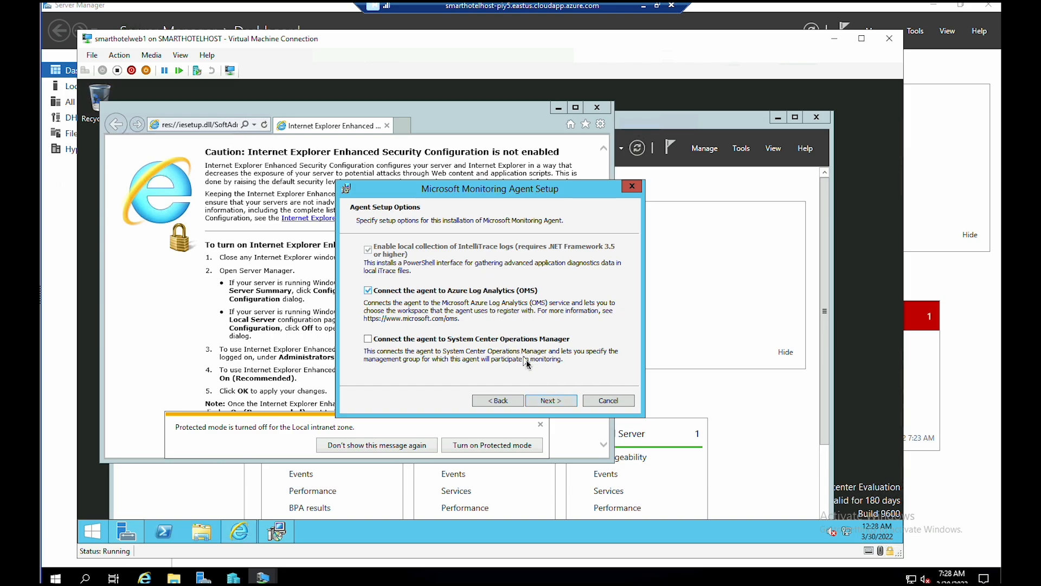
{"action": "left_click", "coordinate": [559, 404]}
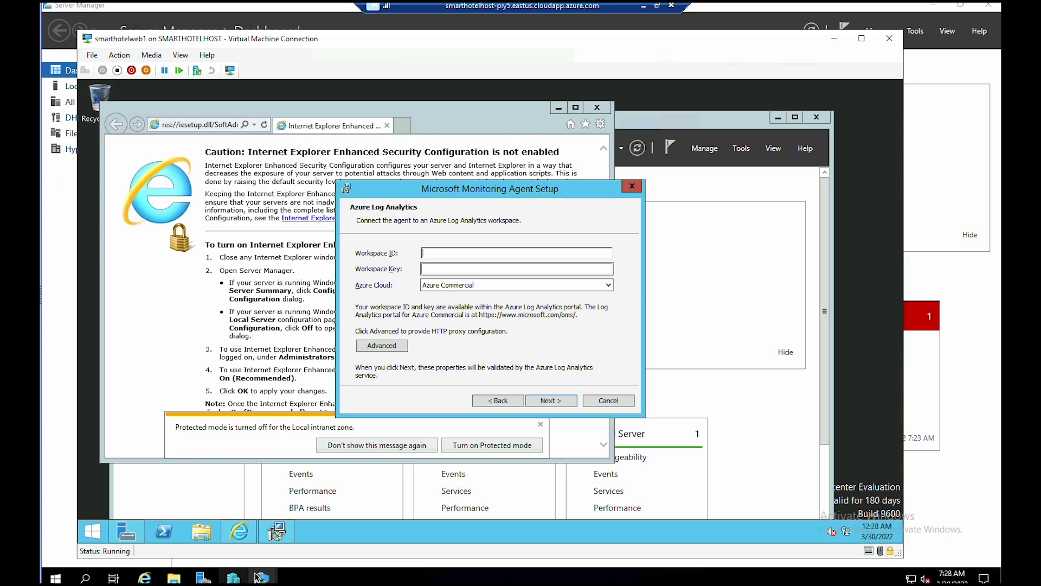
- Paste the workspace ID and key from the Azure portal, then install the agent
{"action": "left_click", "coordinate": [658, 5]}
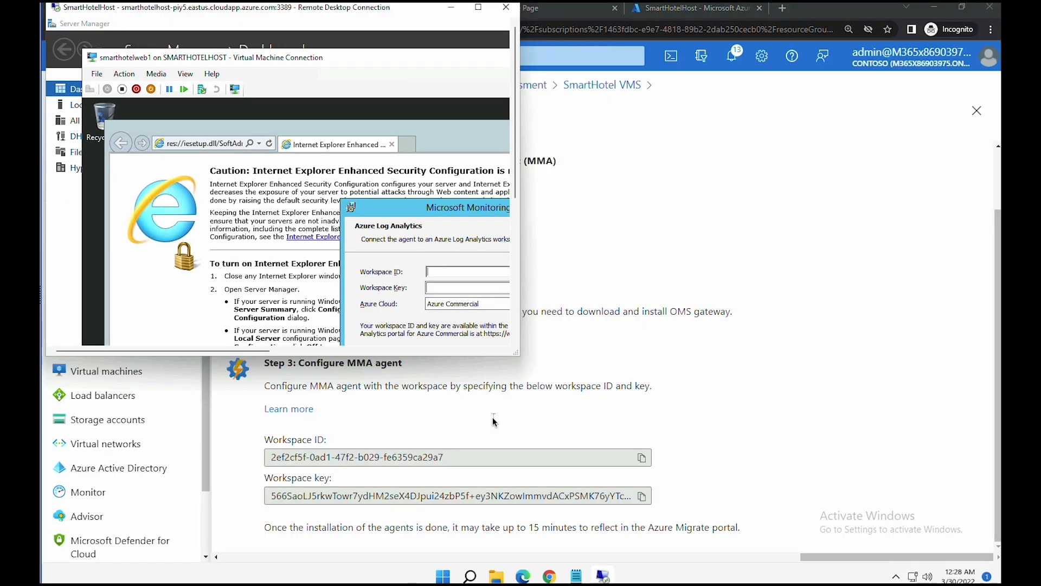
{"action": "left_click_drag", "start_coordinate": [518, 358], "coordinate": [977, 422]}
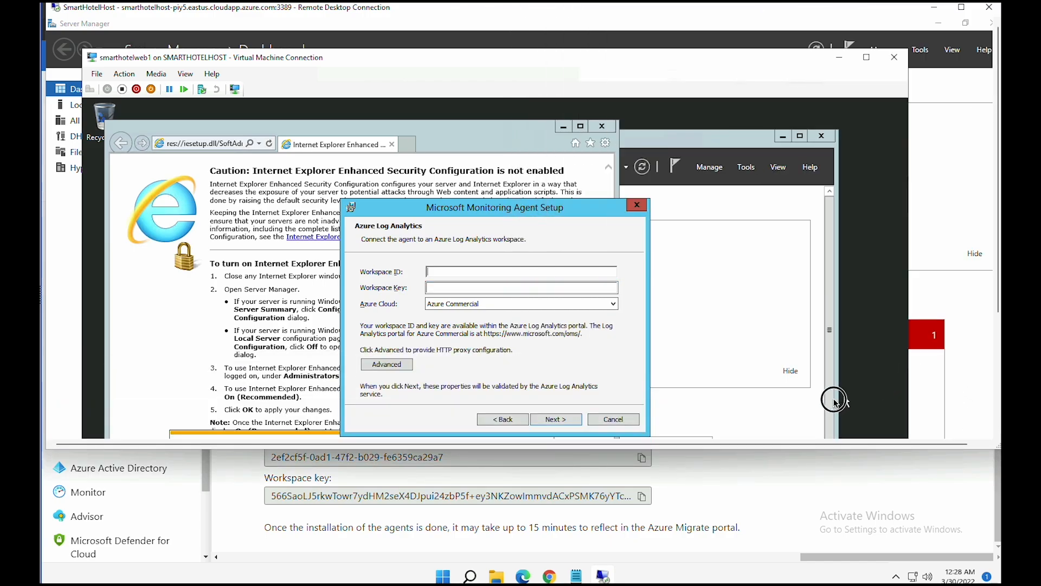
{"action": "key", "text": "ctrl+v"}
{"action": "left_click", "coordinate": [639, 491]}
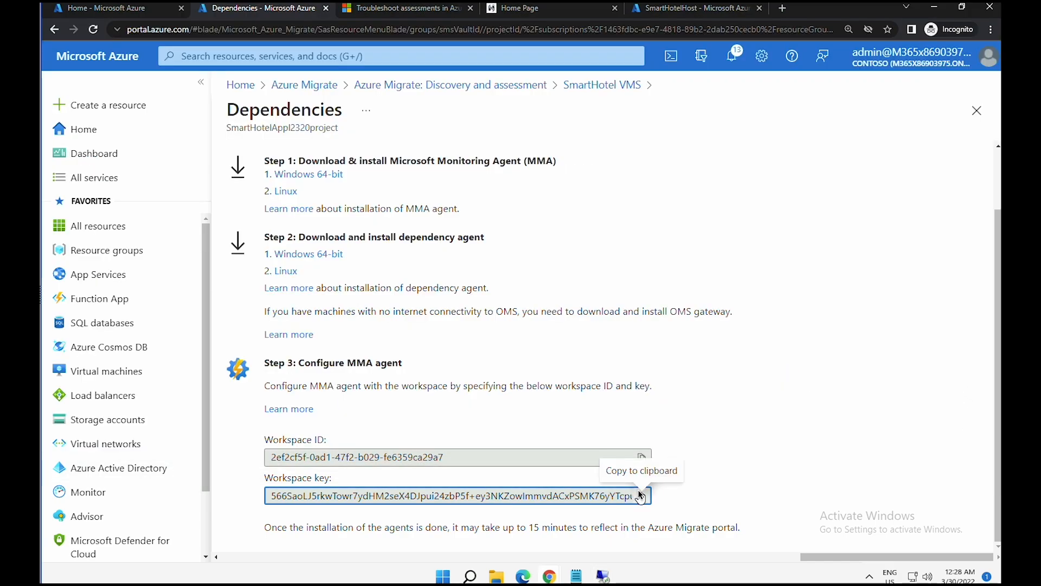
{"action": "left_click", "coordinate": [642, 496]}
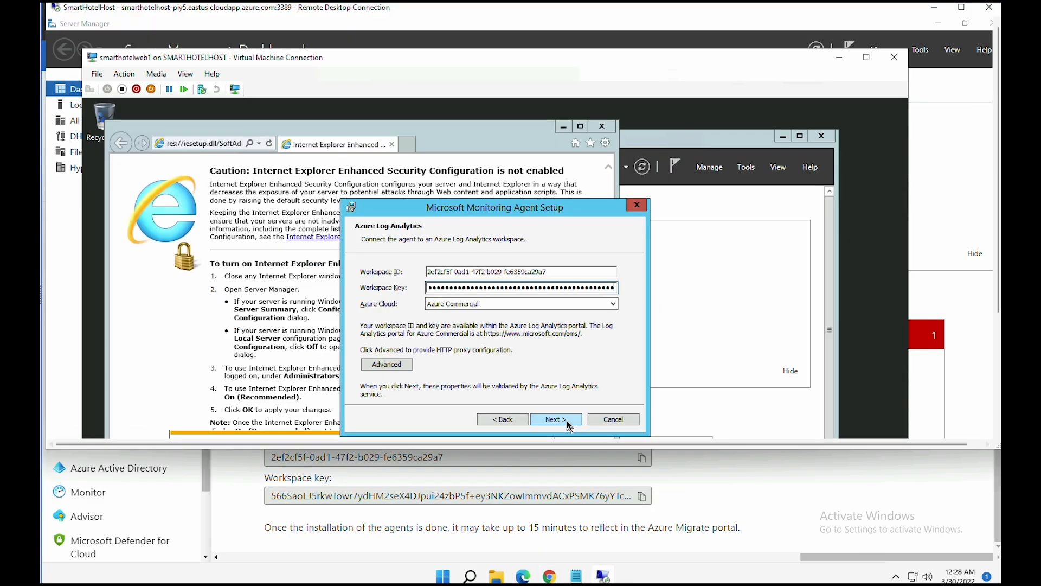
{"action": "left_click", "coordinate": [564, 420]}
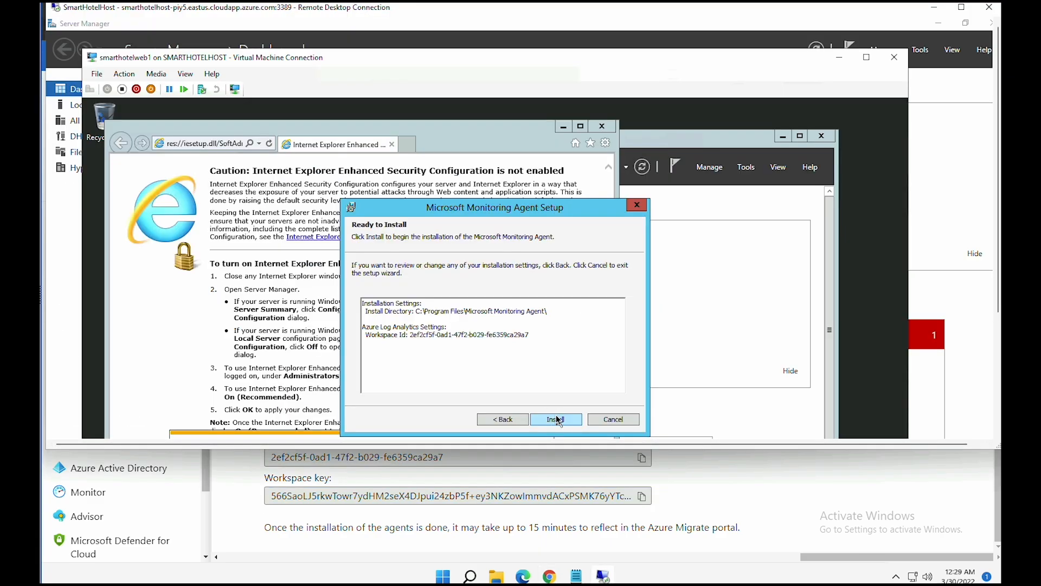
{"action": "left_click", "coordinate": [556, 420]}
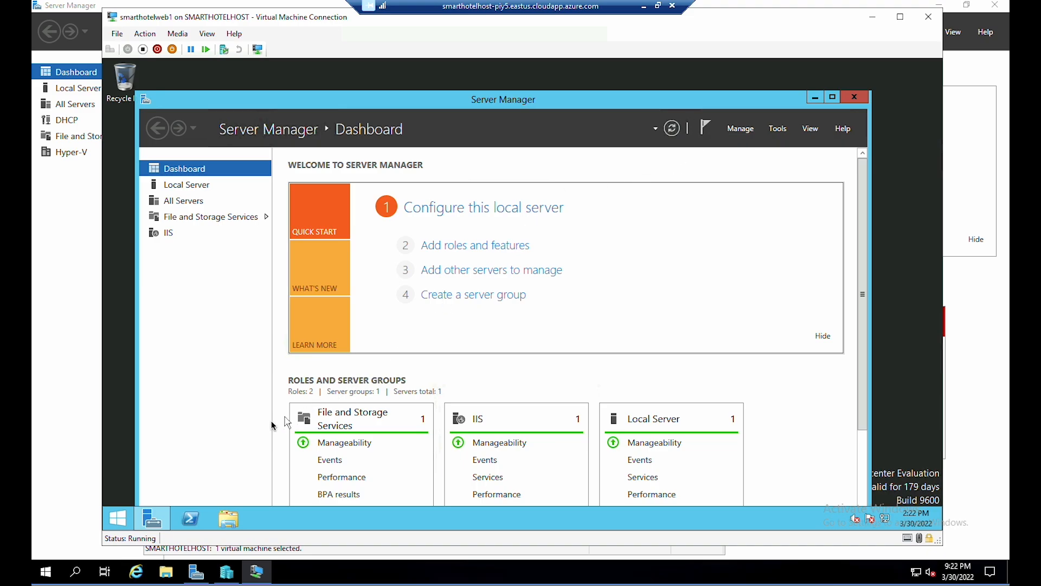
- Check Programs and Features to confirm Microsoft Monitoring Agent 10.20.18064.0 is installed
{"action": "right_click", "coordinate": [128, 524]}
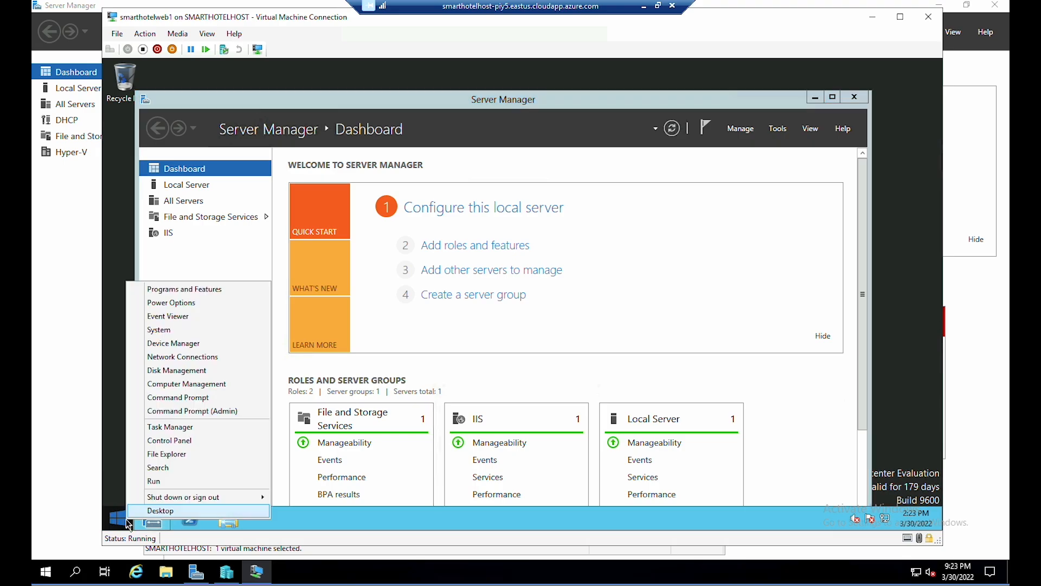
{"action": "left_click", "coordinate": [200, 294]}
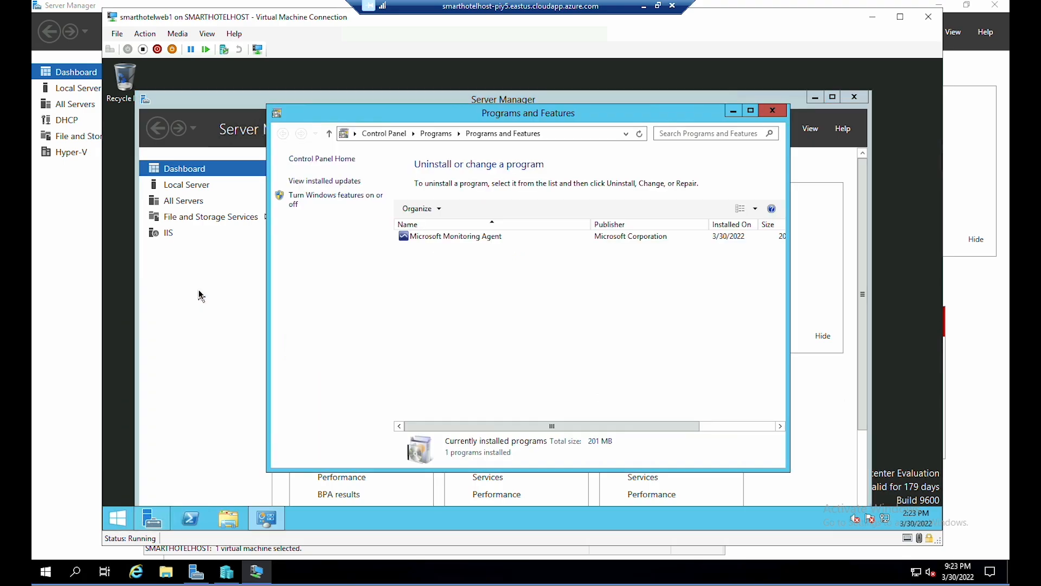
{"action": "left_click", "coordinate": [440, 240]}
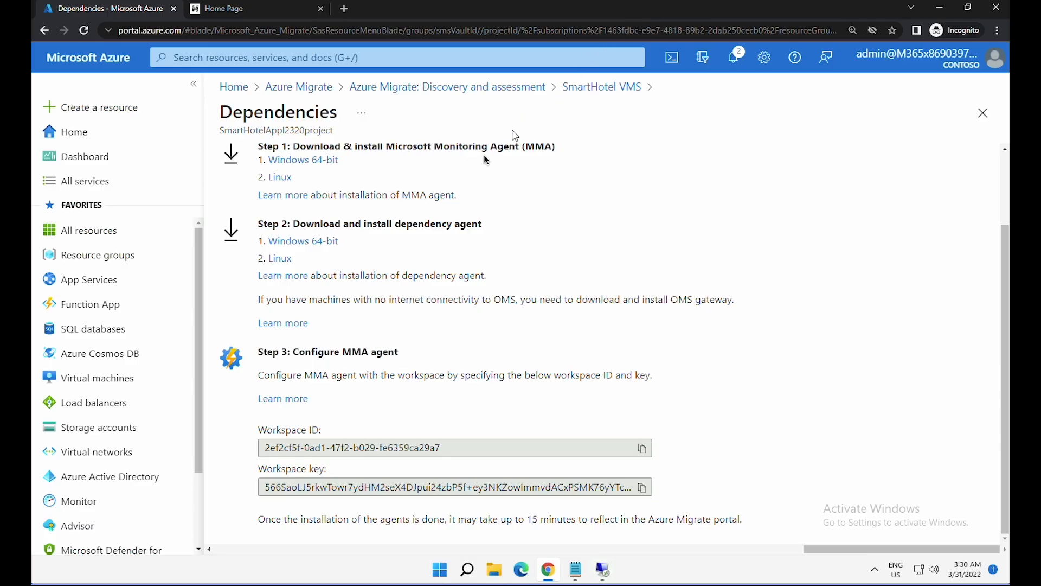
- Copy the Windows 64-bit Dependency Agent download link from Step 2
{"action": "left_click_drag", "start_coordinate": [320, 223], "coordinate": [425, 218]}
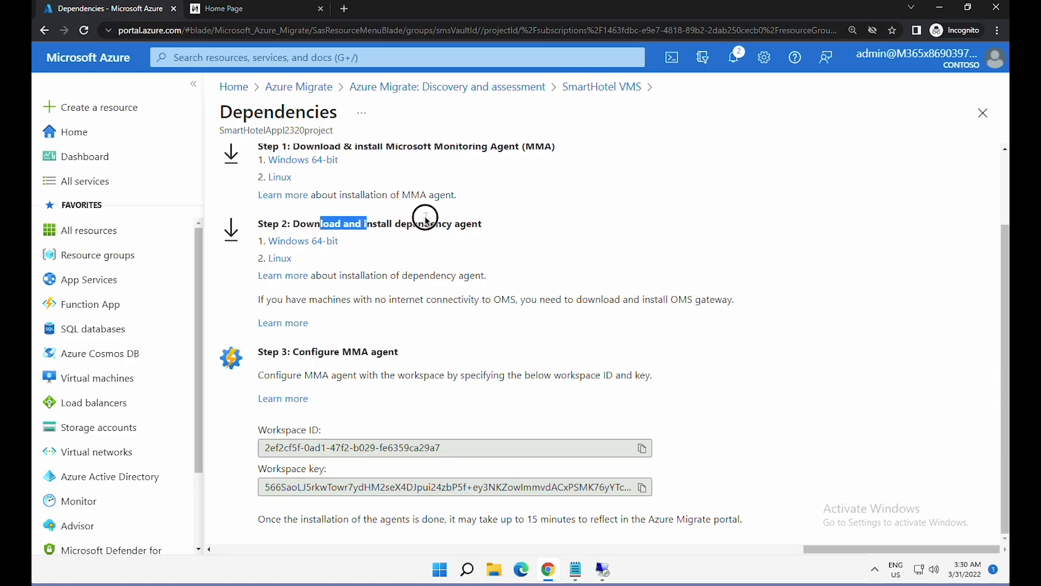
{"action": "right_click", "coordinate": [314, 247]}
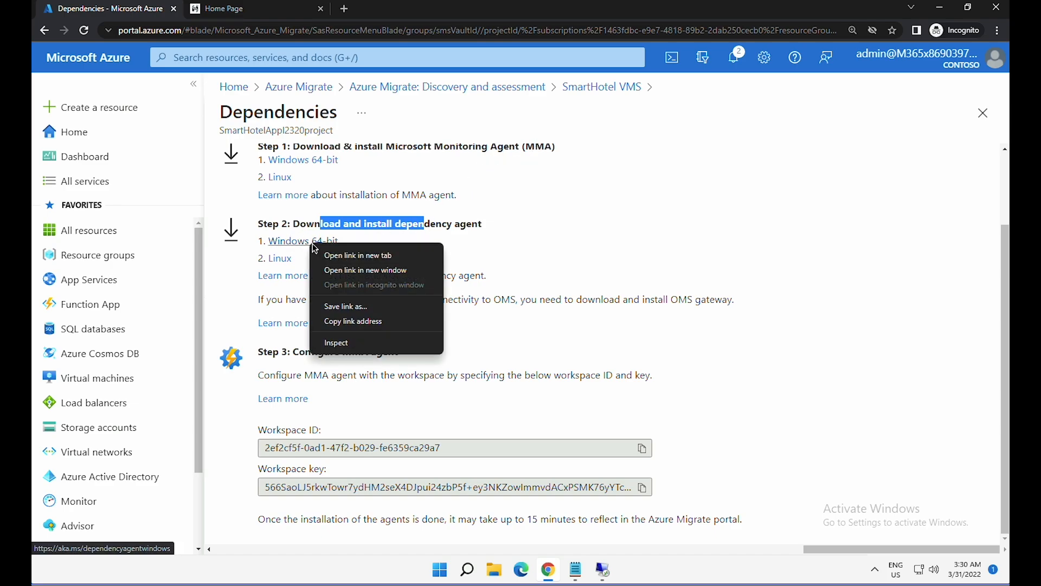
{"action": "left_click", "coordinate": [353, 322]}
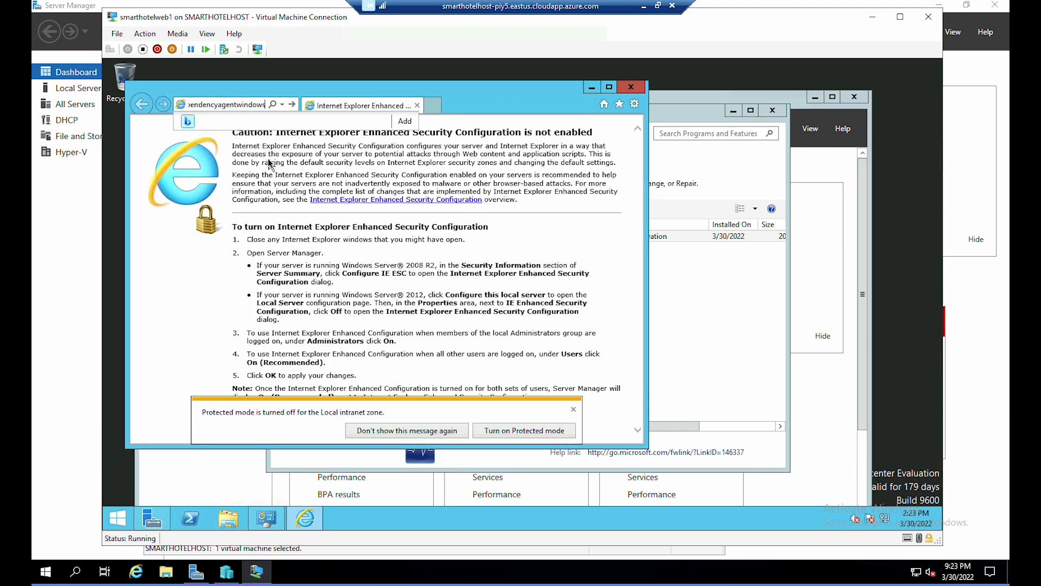
- Download and run Dependency Agent 9.10.13 on smarthotelweb1, accept its terms, then minimize the VM window
{"action": "key", "text": "Return"}
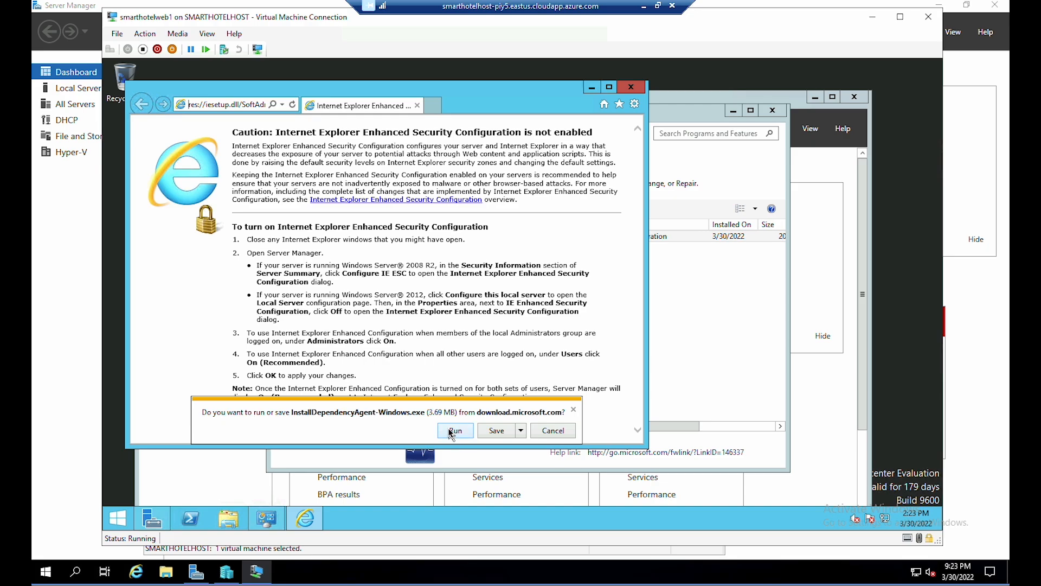
{"action": "left_click", "coordinate": [453, 430]}
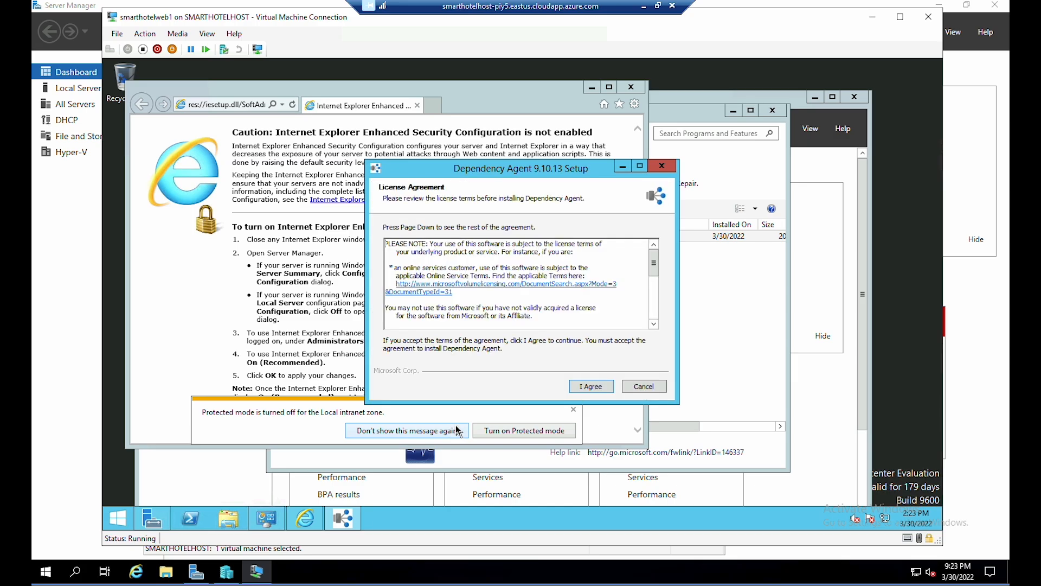
{"action": "left_click", "coordinate": [590, 386]}
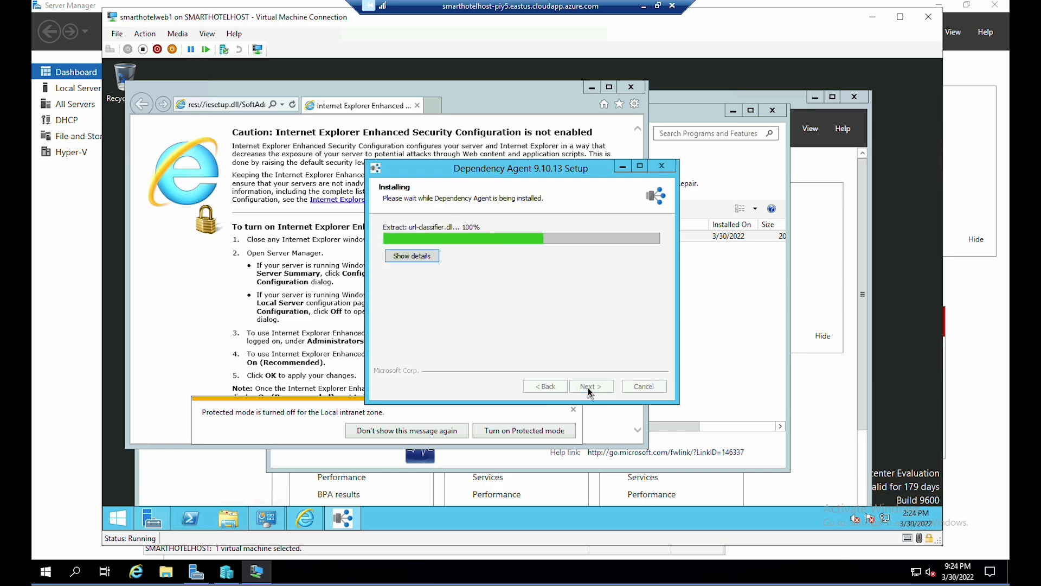
{"action": "left_click", "coordinate": [590, 386]}
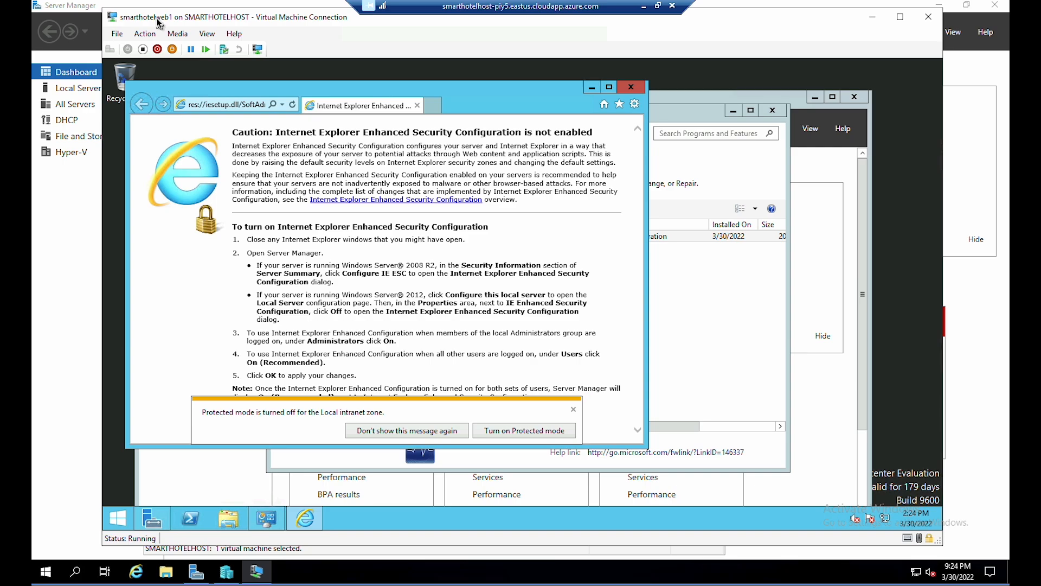
{"action": "left_click", "coordinate": [875, 21]}
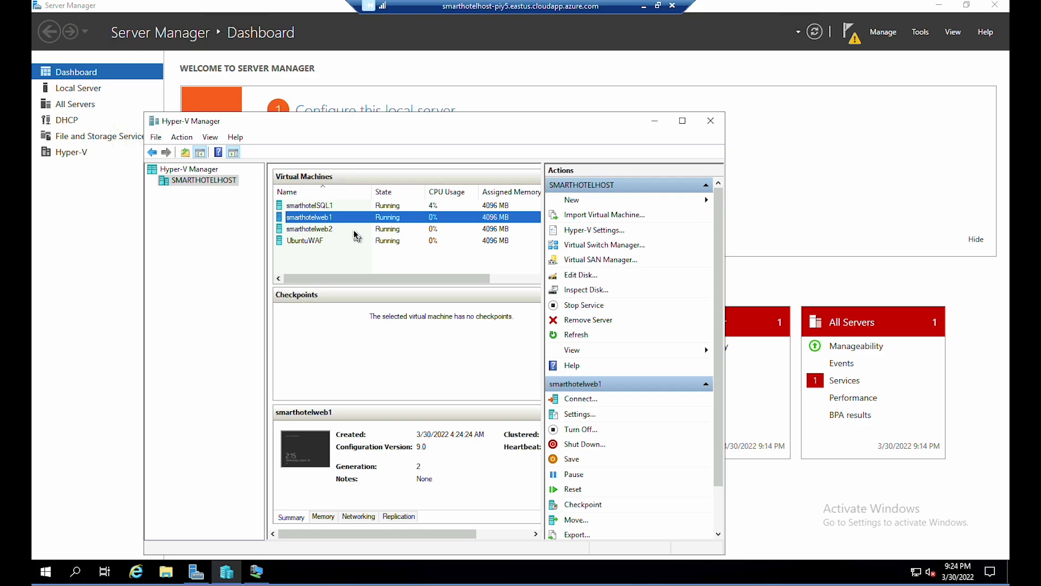
- Connect to smarthotelweb2's console and paste the workspace key into the Monitoring Agent setup
{"action": "left_click", "coordinate": [356, 232]}
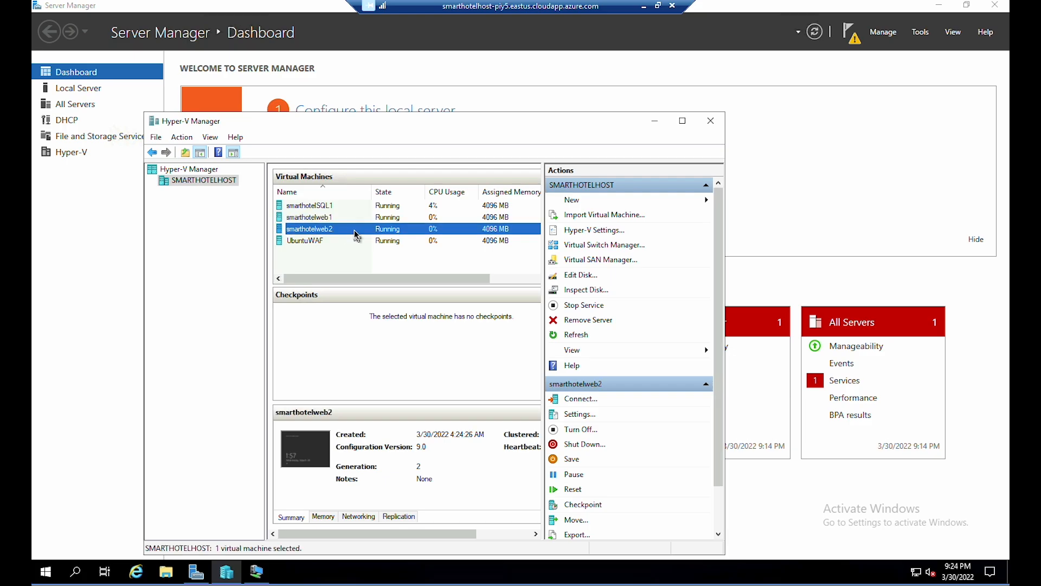
{"action": "left_click", "coordinate": [363, 207]}
{"action": "double_click", "coordinate": [297, 228]}
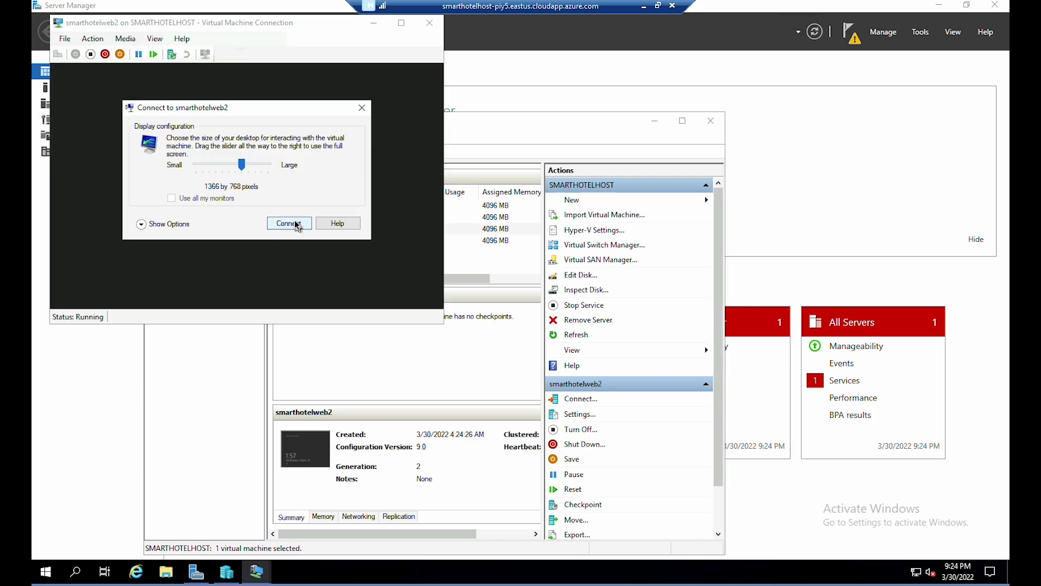
{"action": "left_click", "coordinate": [298, 226]}
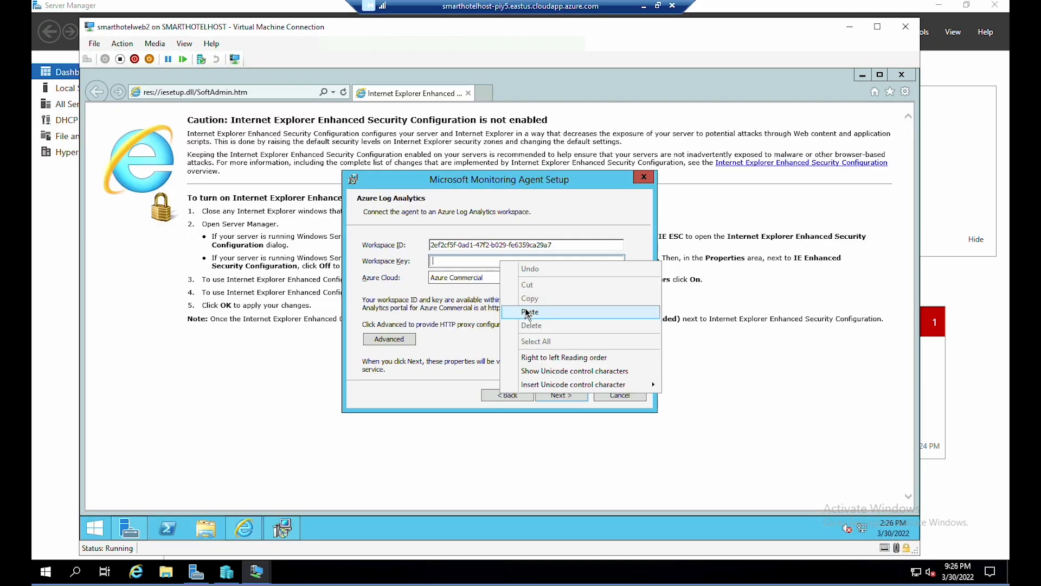
{"action": "left_click", "coordinate": [533, 313]}
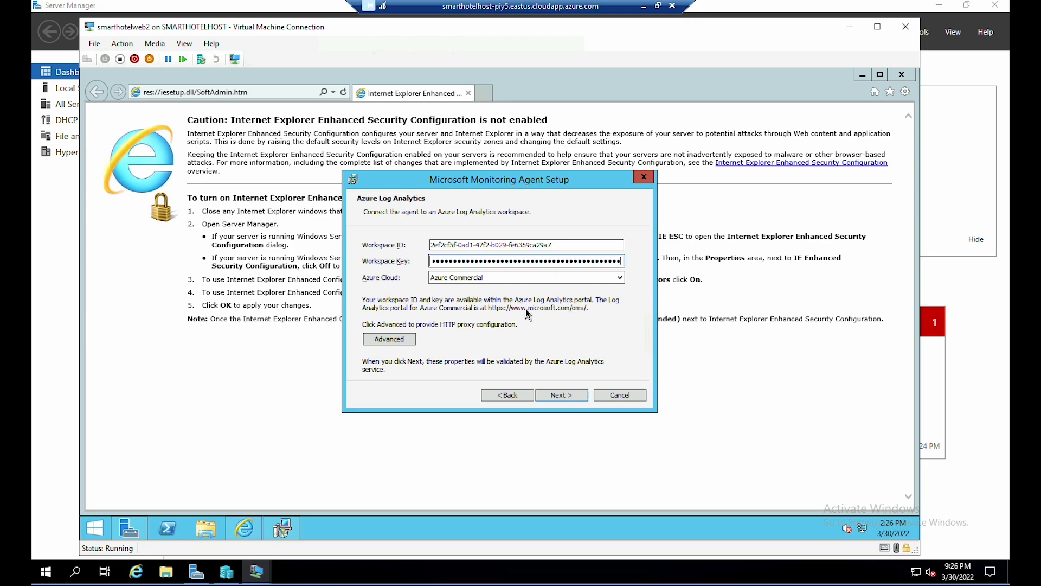
{"action": "left_click", "coordinate": [564, 396]}
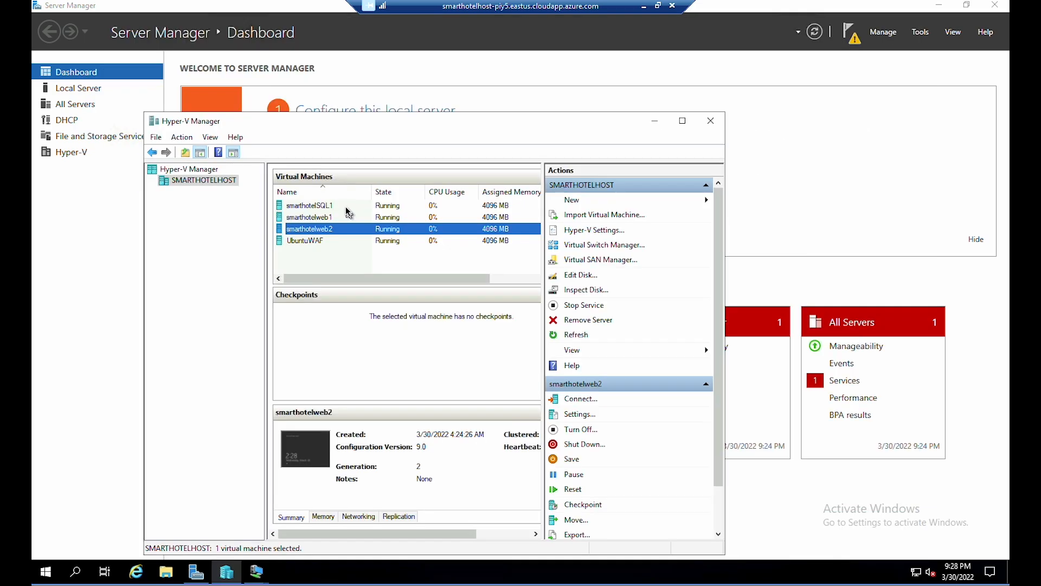
- Connect to smarthotelSQL1 and finish the Monitoring Agent setup with the Log Analytics connection
{"action": "left_click", "coordinate": [347, 207]}
{"action": "double_click", "coordinate": [347, 210]}
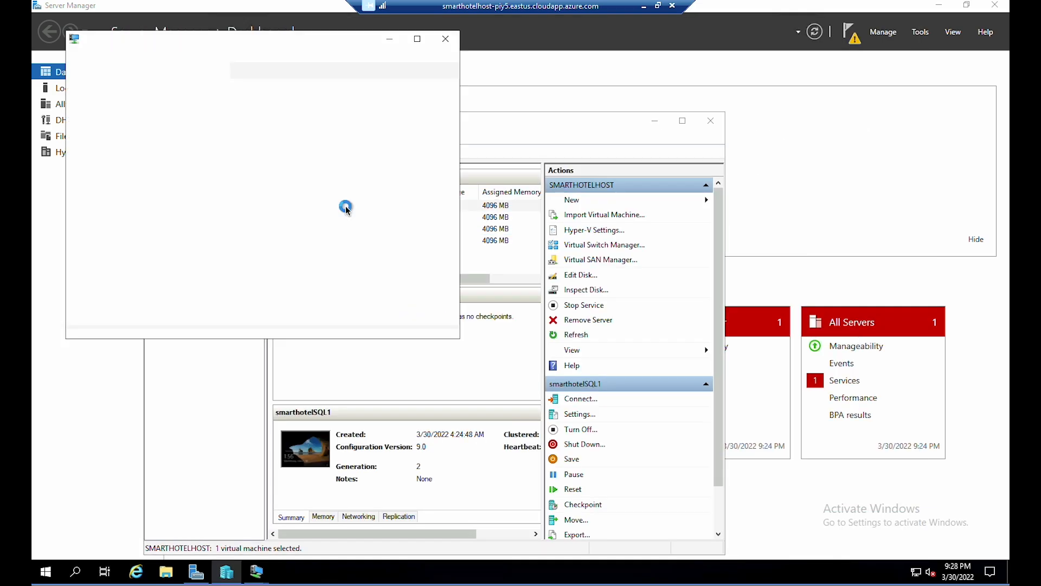
{"action": "left_click", "coordinate": [312, 237]}
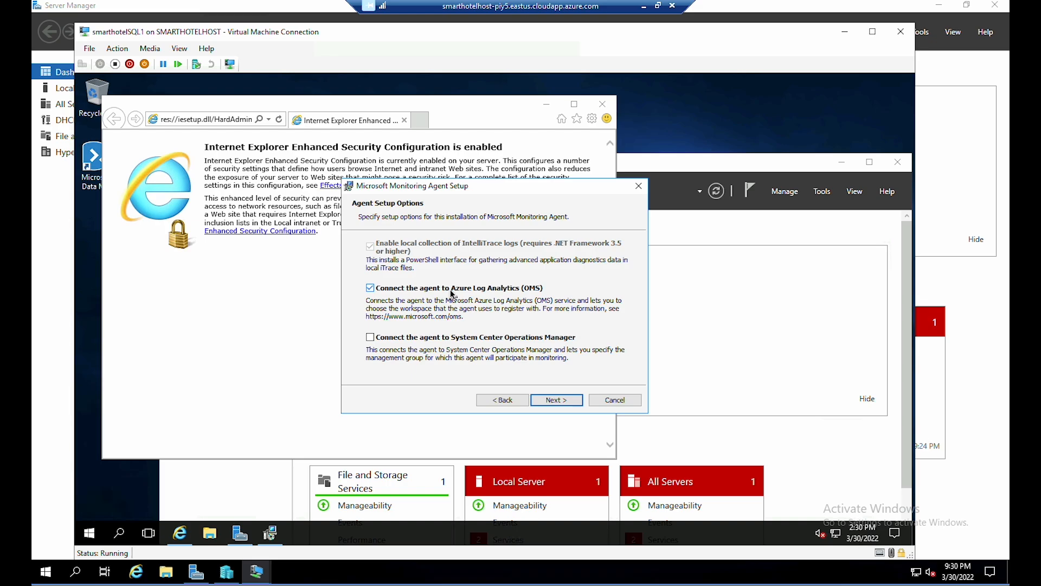
{"action": "left_click", "coordinate": [557, 399]}
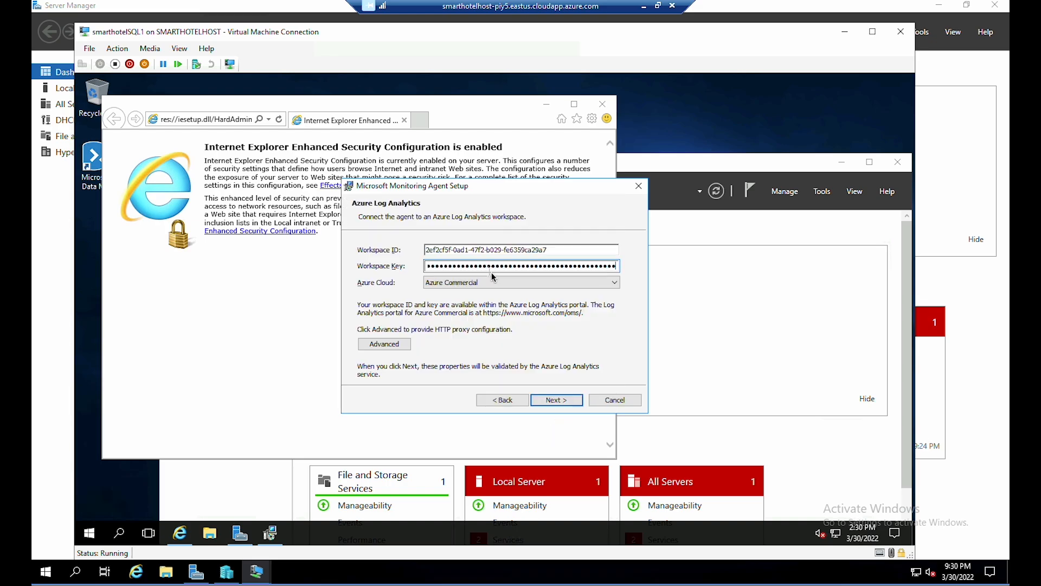
{"action": "left_click", "coordinate": [563, 402]}
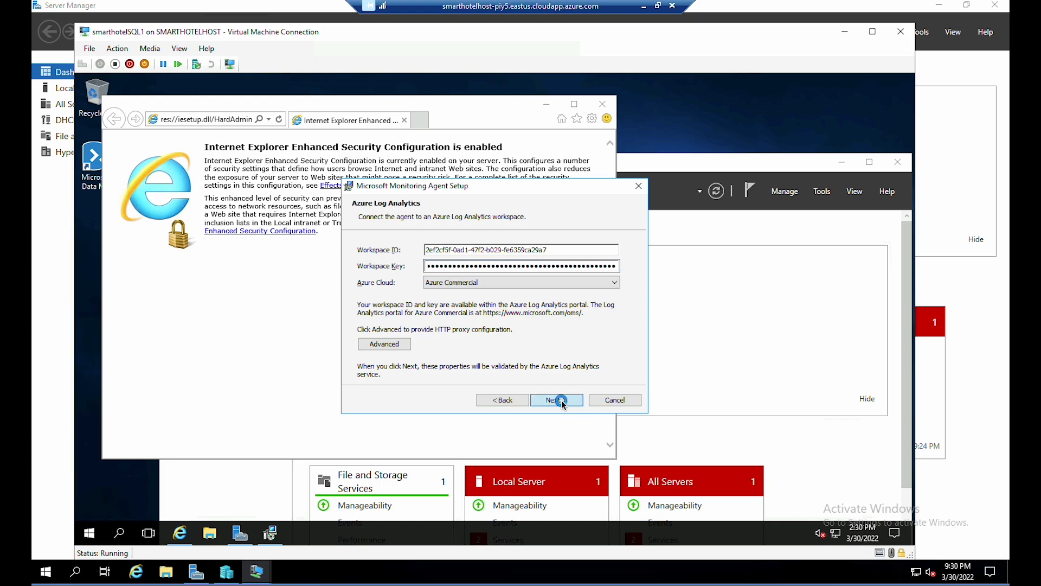
{"action": "left_click", "coordinate": [548, 400]}
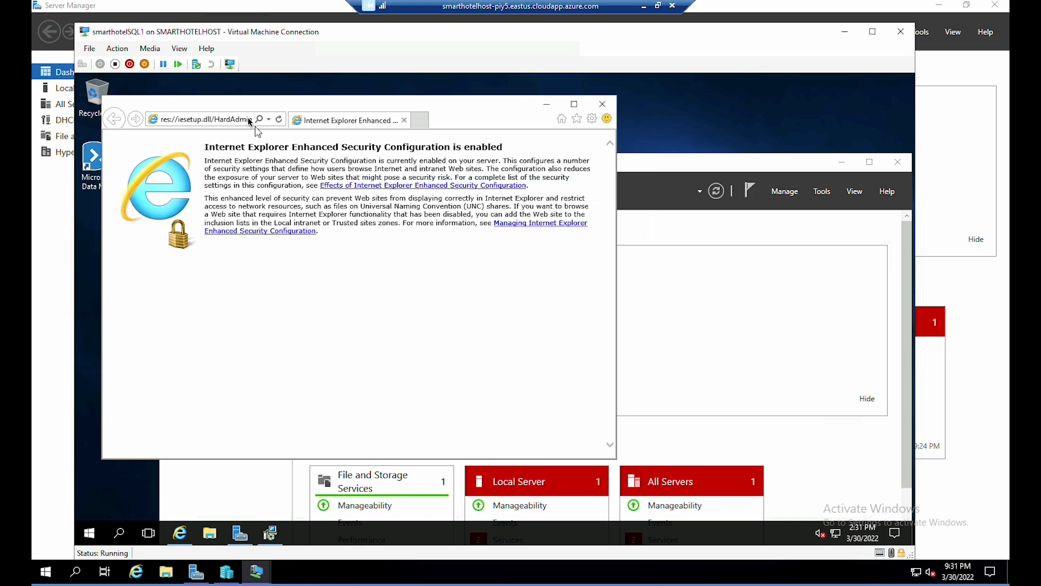
- Download and install Dependency Agent 9.10.13 on smarthotelSQL1 from the copied link
{"action": "left_click", "coordinate": [216, 124]}
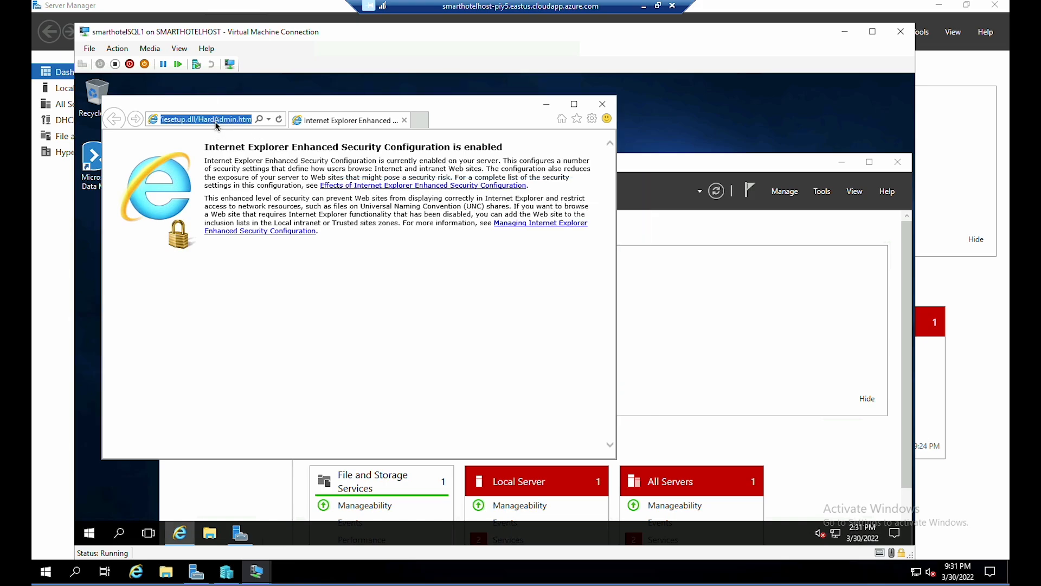
{"action": "key", "text": "ctrl+v"}
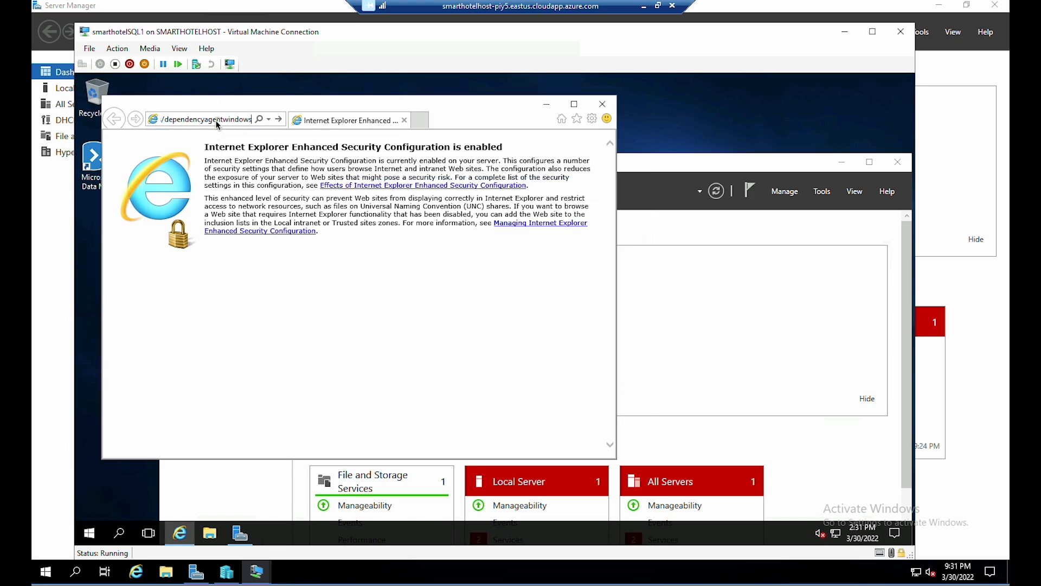
{"action": "key", "text": "Return"}
{"action": "left_click", "coordinate": [384, 445]}
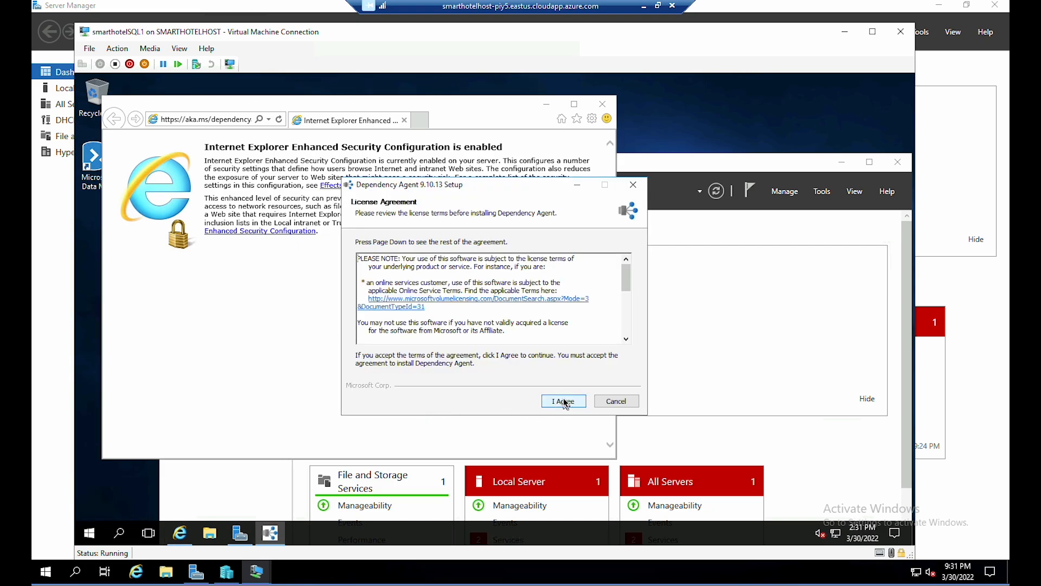
{"action": "left_click", "coordinate": [564, 400]}
{"action": "left_click", "coordinate": [564, 401]}
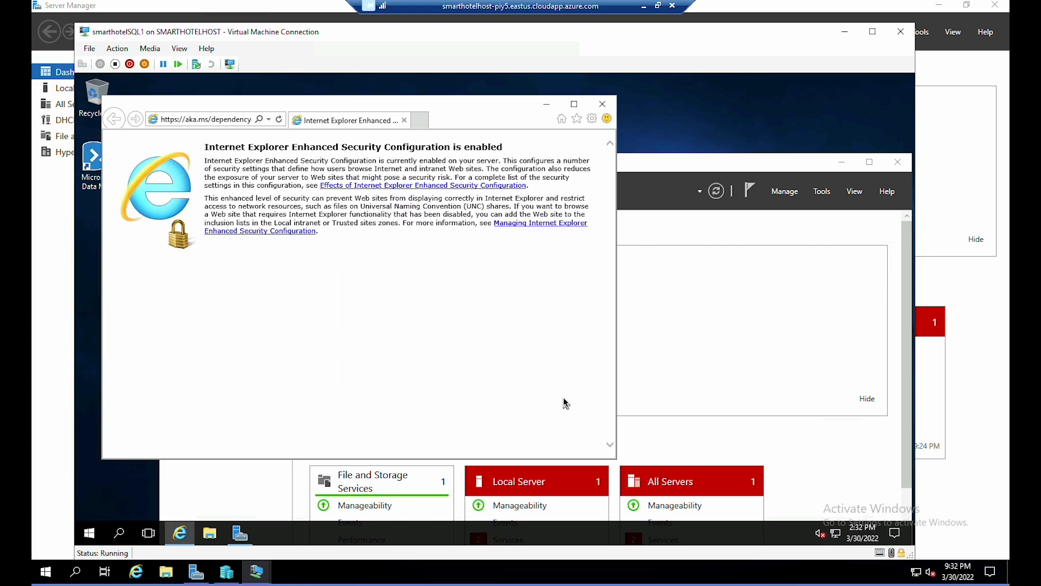
- Minimize the browser and the smarthotelSQL1 VM window to return to Hyper-V Manager
{"action": "left_click", "coordinate": [644, 11]}
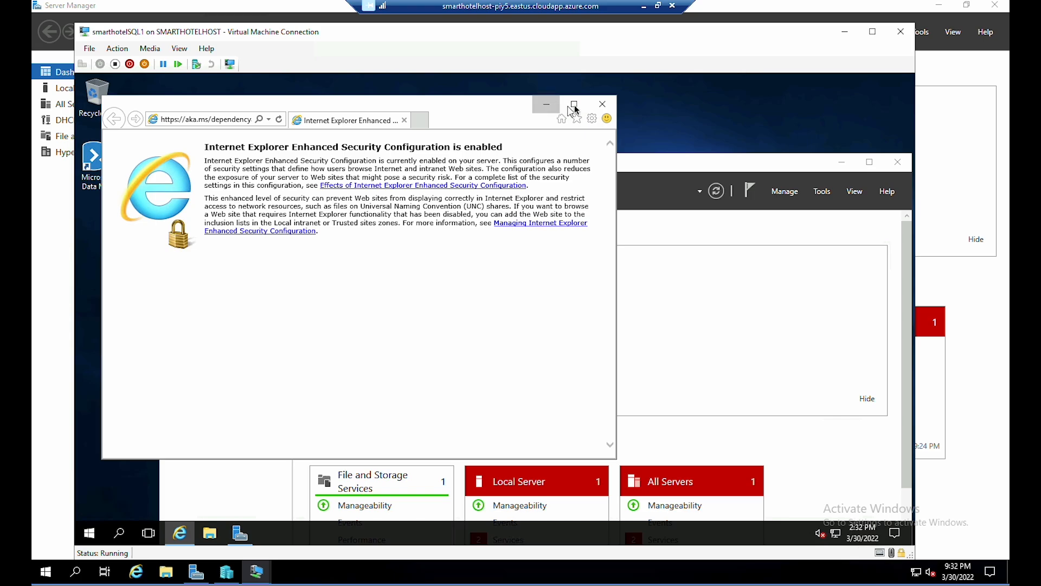
{"action": "left_click", "coordinate": [546, 103]}
{"action": "left_click", "coordinate": [845, 31]}
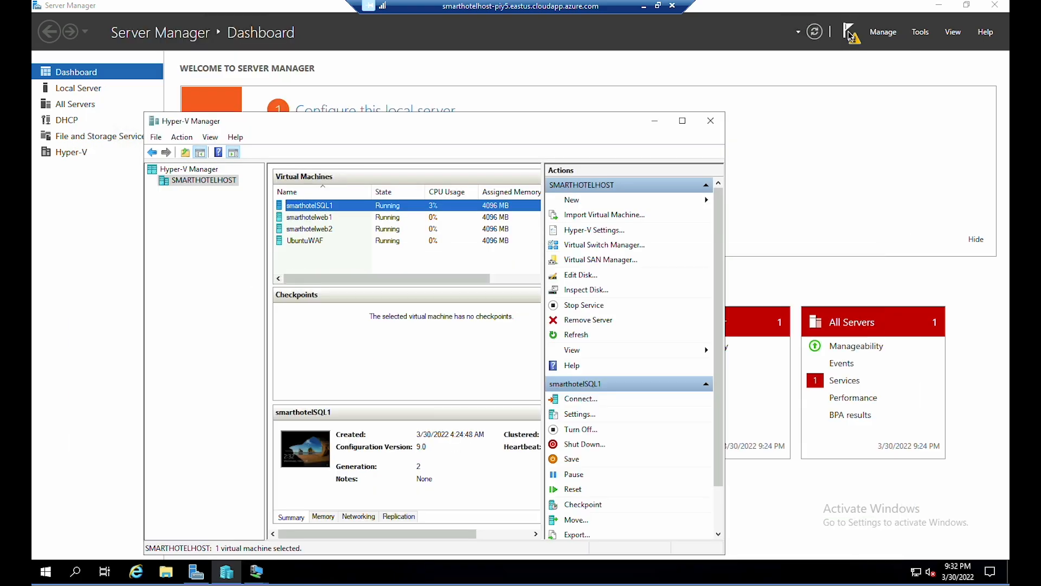
{"action": "left_click", "coordinate": [319, 219]}
{"action": "left_click", "coordinate": [325, 230]}
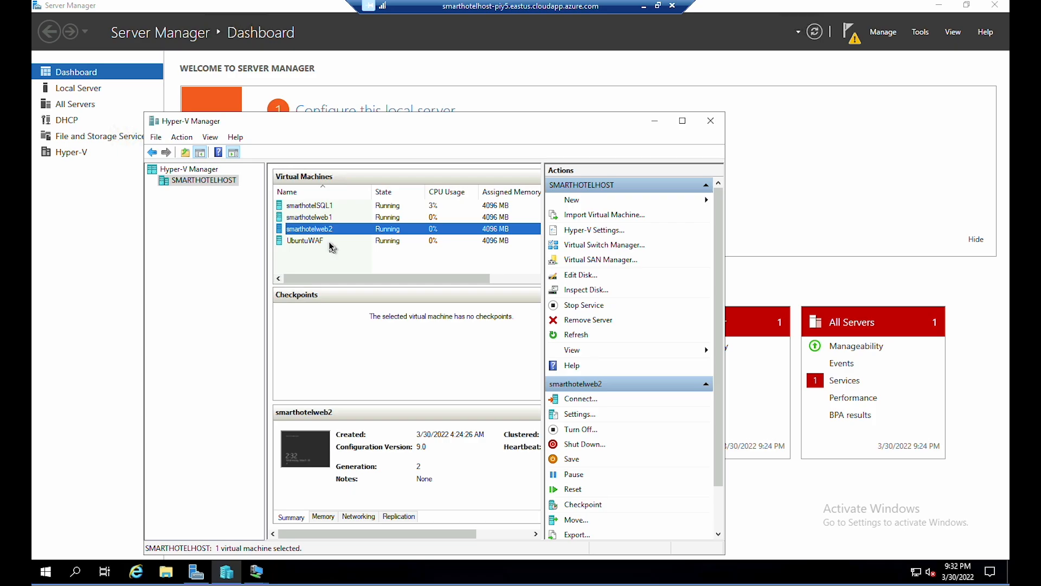
{"action": "left_click", "coordinate": [330, 242]}
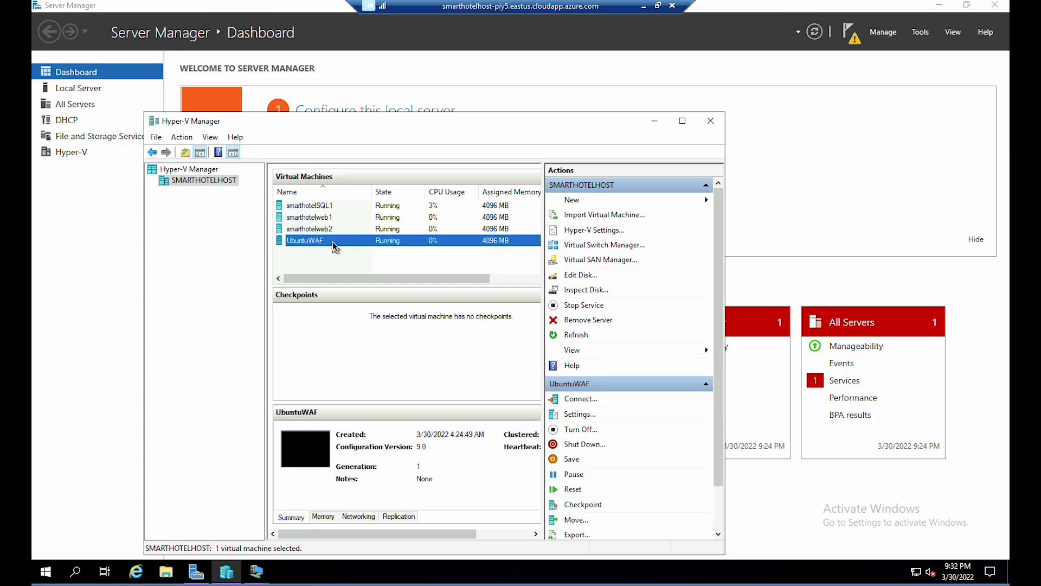
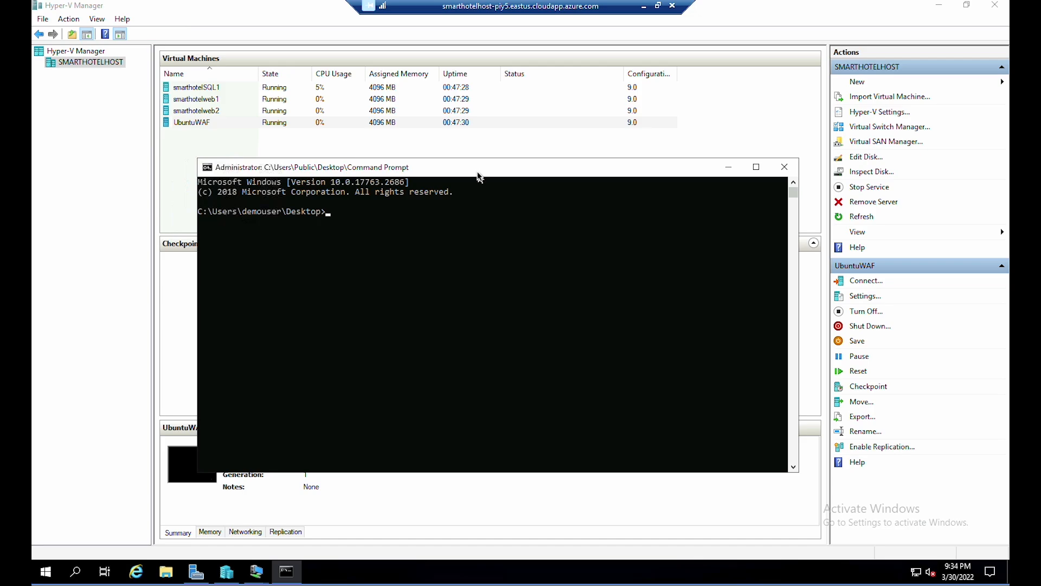
- SSH into UbuntuWAF at 192.168.0.8, accept the host key, sign in, and elevate with sudo -s
{"action": "type", "text": "ssh demouser@192.168.0.8"}
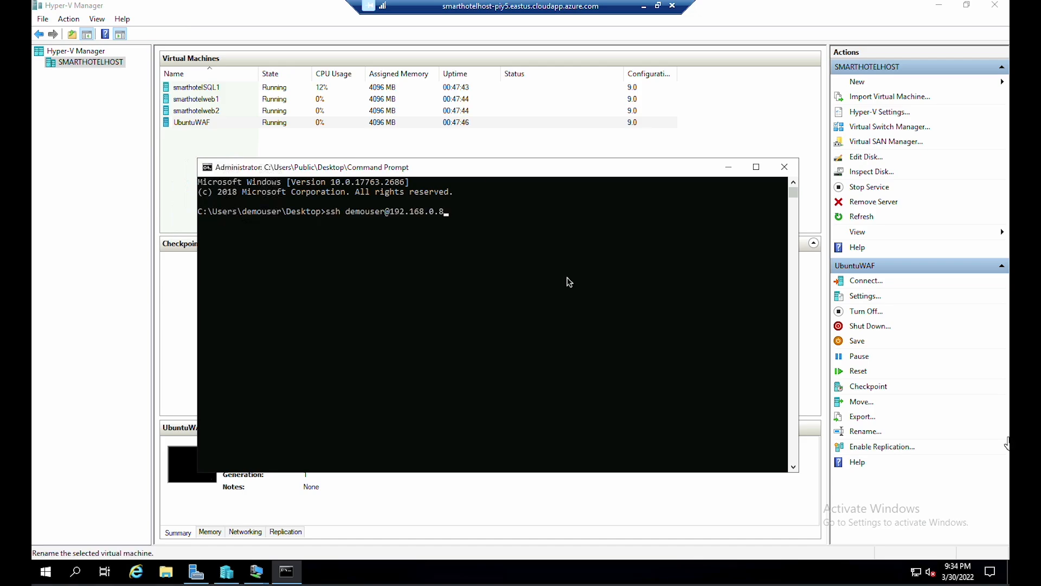
{"action": "key", "text": "Return"}
{"action": "left_click", "coordinate": [500, 251]}
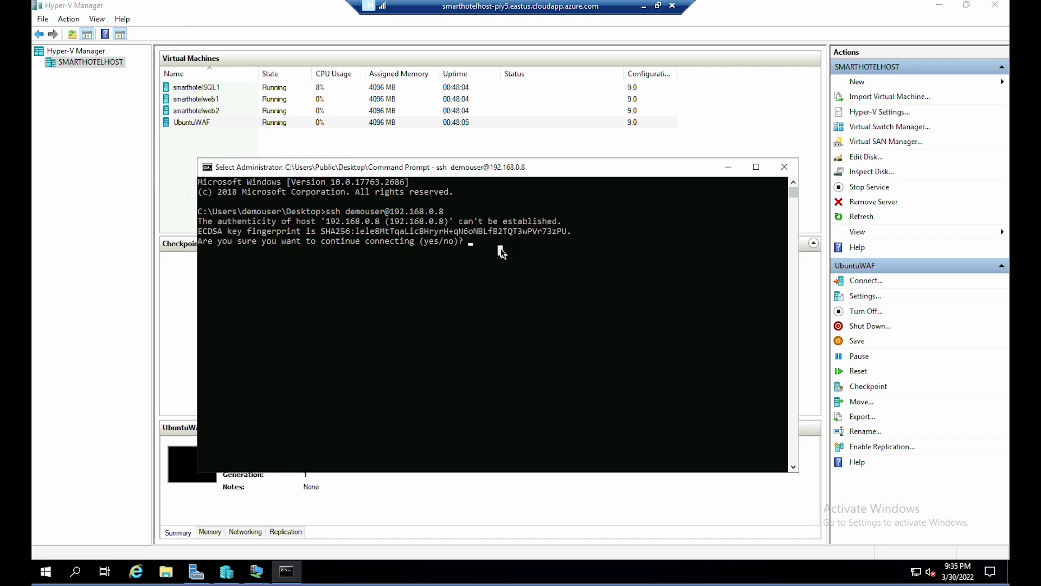
{"action": "type", "text": "ye"}
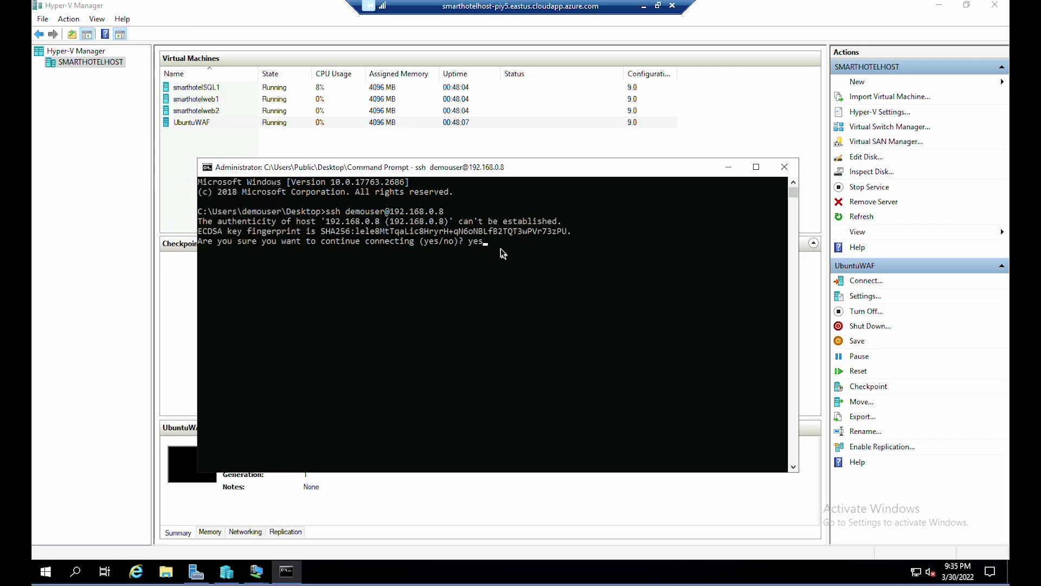
{"action": "type", "text": "s"}
{"action": "key", "text": "Return"}
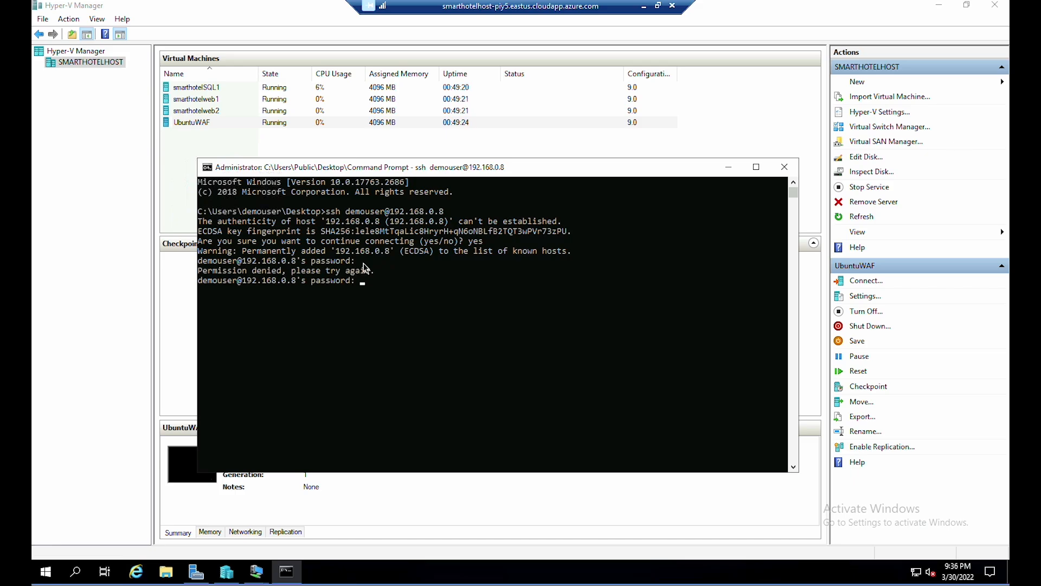
{"action": "key", "text": "Return"}
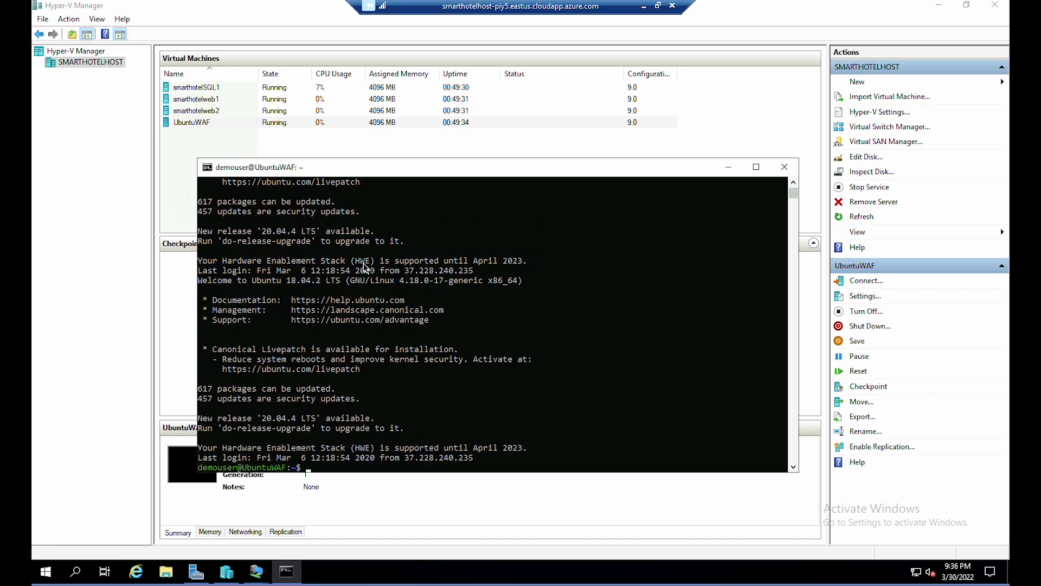
{"action": "type", "text": "sudo -s"}
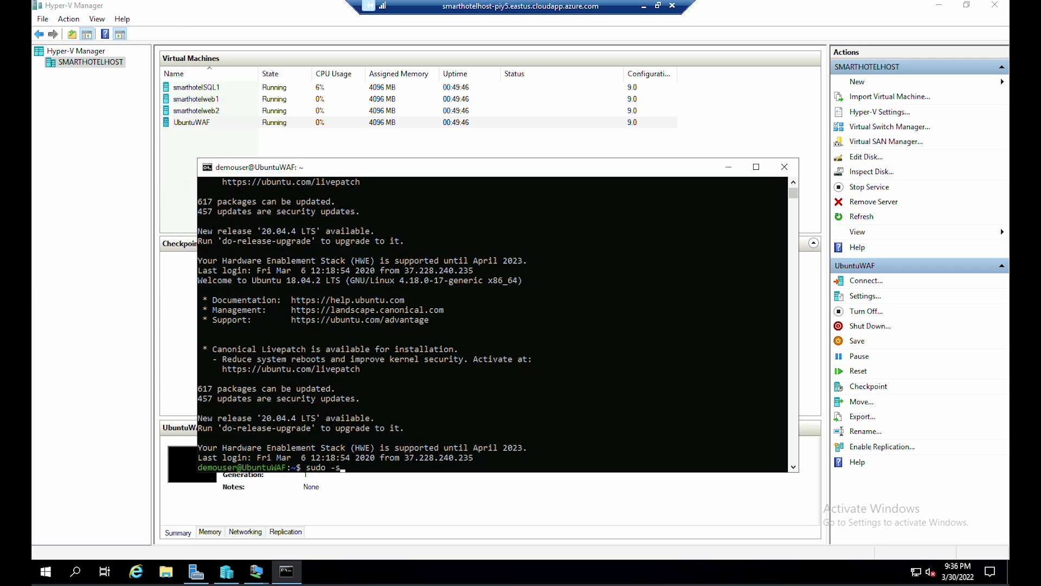
{"action": "key", "text": "Return"}
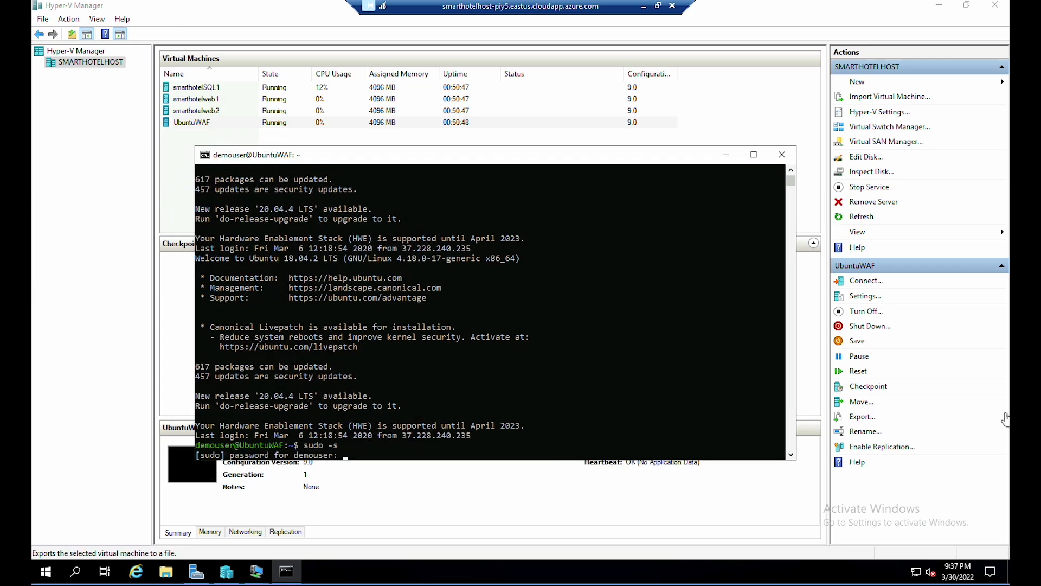
{"action": "key", "text": "Return"}
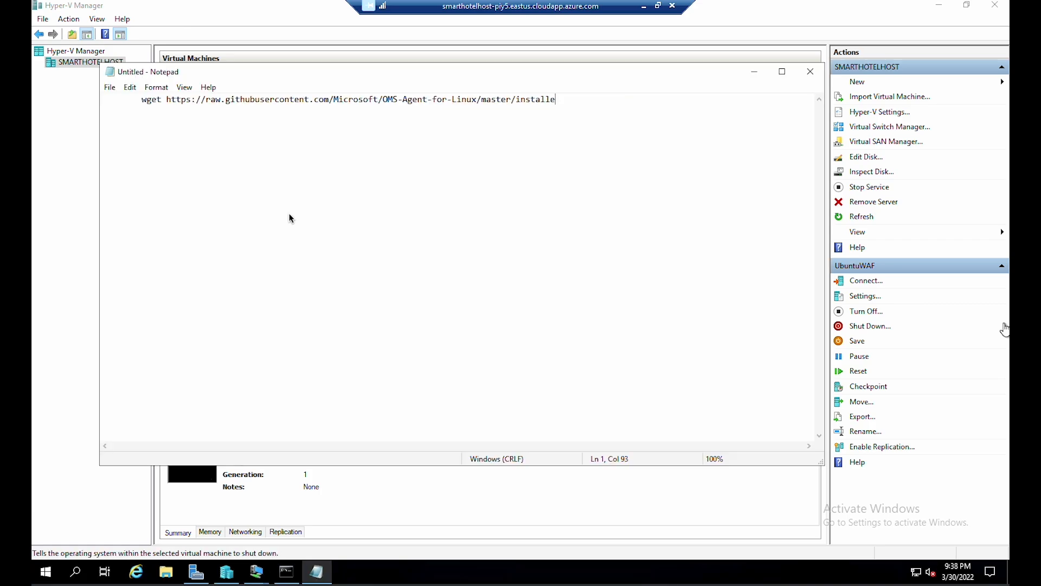
- Finish the wget onboard_agent.sh command with -w <Workspace ID> -s <Workspace Key> and strip its leading spaces
{"action": "type", "text": "/scripts/onboard_agent."}
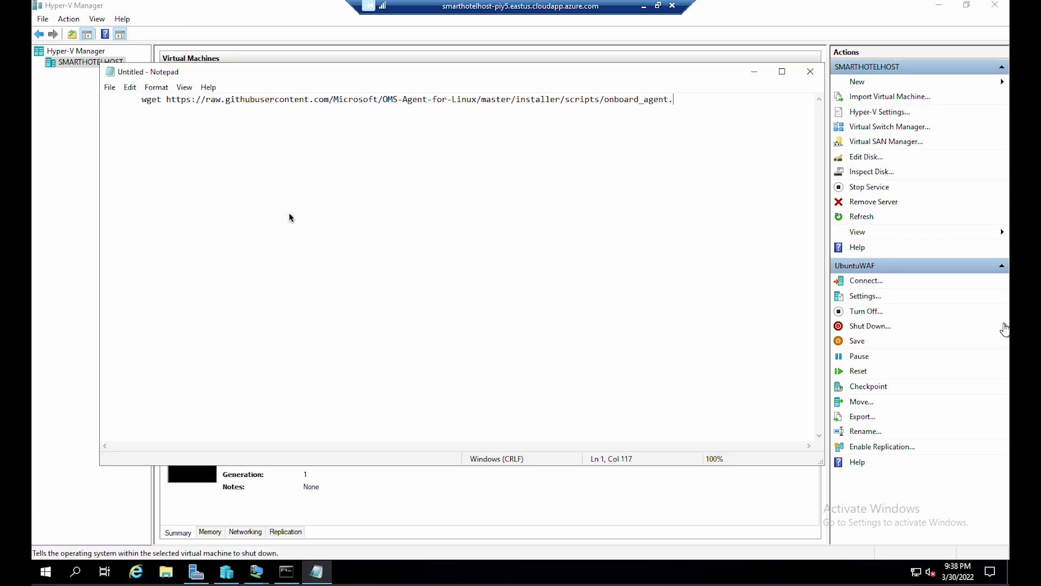
{"action": "type", "text": "sh && sh onboard_agent.sh -w <Workspace ID> -s <Workspace Key>"}
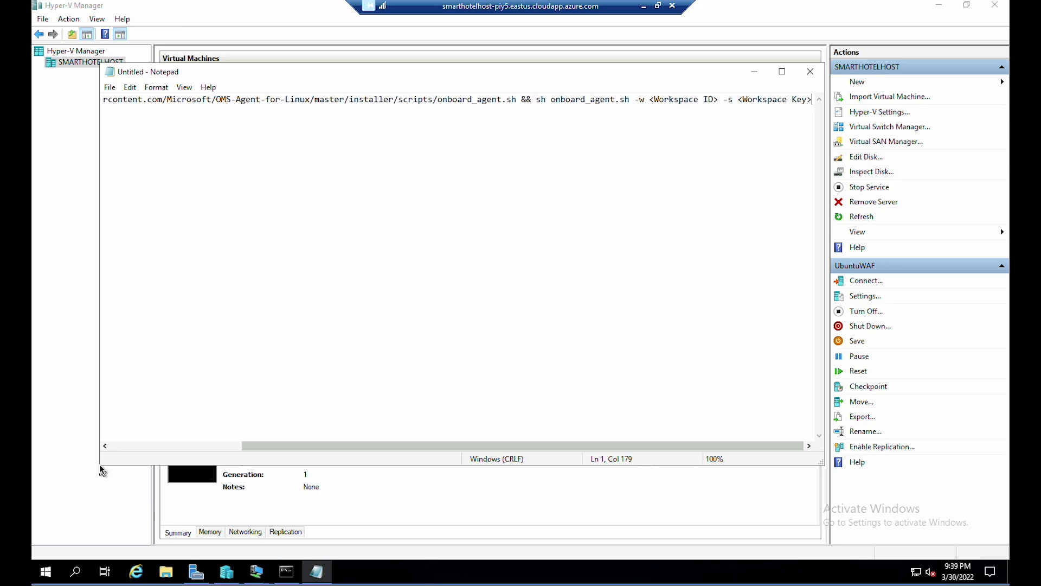
{"action": "left_click_drag", "start_coordinate": [100, 466], "coordinate": [82, 469]}
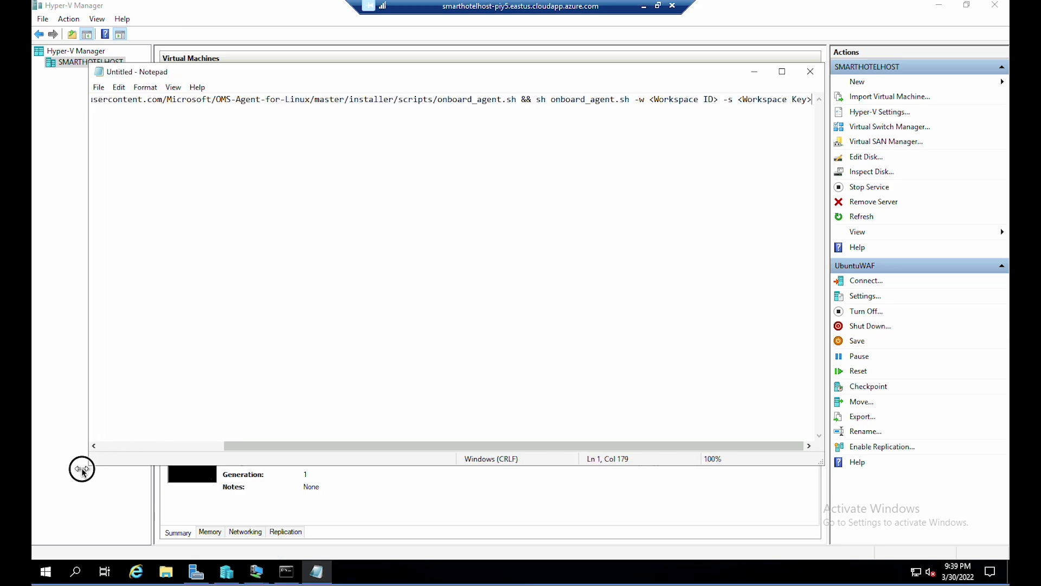
{"action": "left_click_drag", "start_coordinate": [289, 454], "coordinate": [246, 446]}
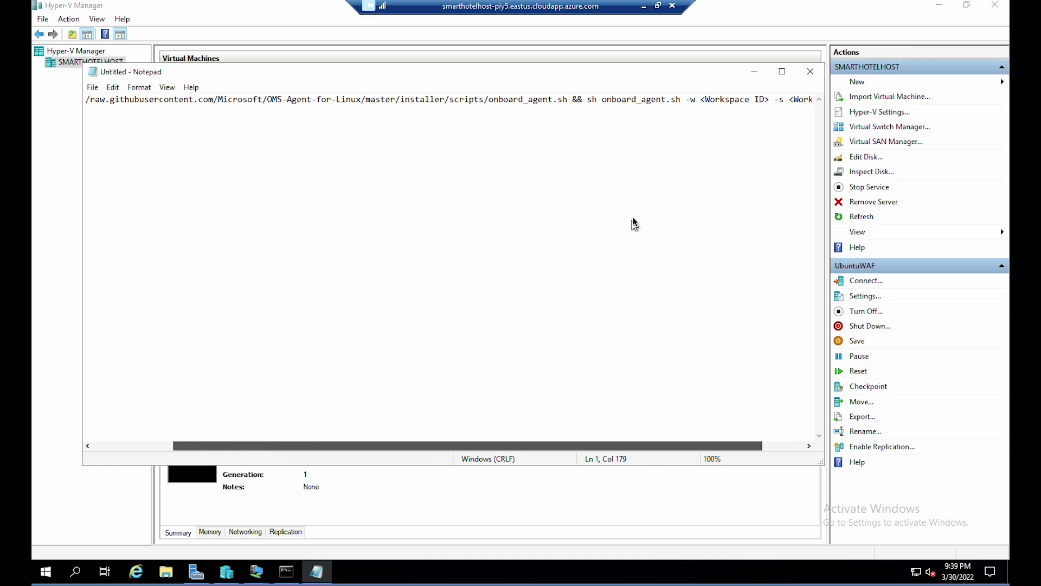
{"action": "left_click_drag", "start_coordinate": [705, 103], "coordinate": [768, 103]}
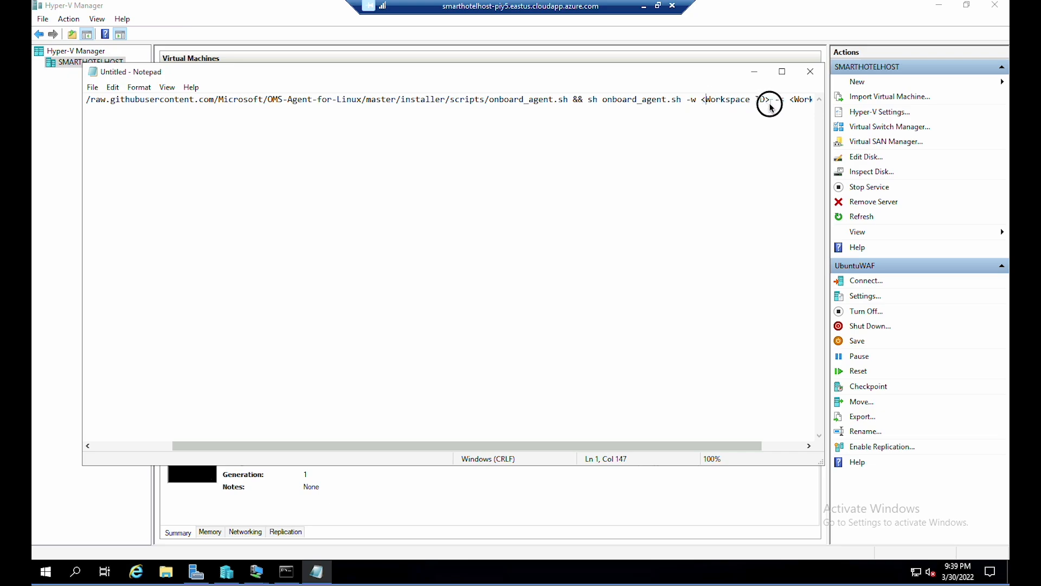
{"action": "left_click_drag", "start_coordinate": [634, 445], "coordinate": [421, 453]}
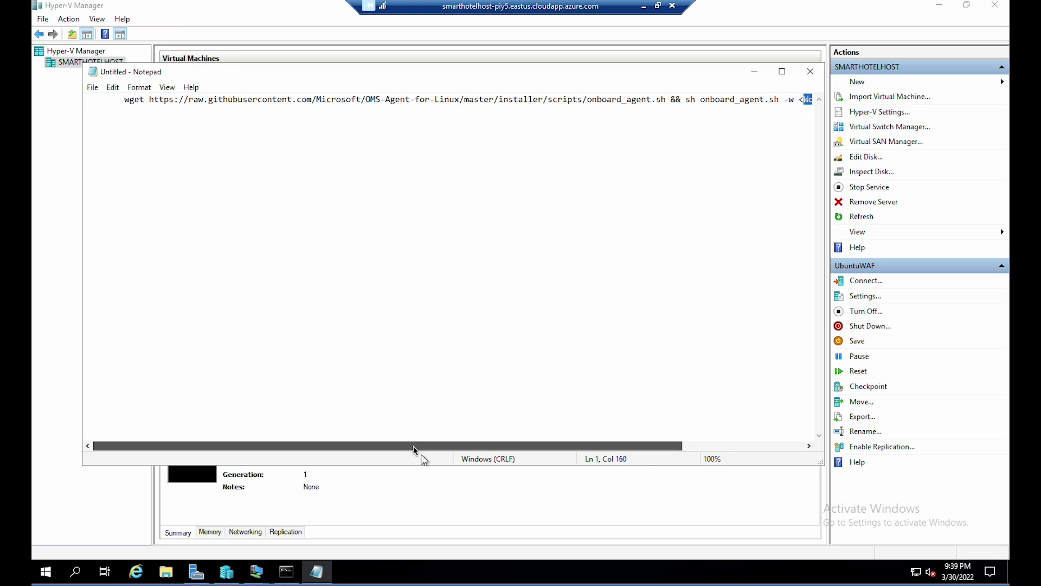
{"action": "left_click", "coordinate": [128, 105]}
{"action": "key", "text": "BackSpace"}
{"action": "key", "text": "BackSpace"}
{"action": "key", "text": "BackSpace"}
{"action": "key", "text": "BackSpace"}
{"action": "key", "text": "BackSpace"}
{"action": "key", "text": "BackSpace"}
{"action": "key", "text": "BackSpace"}
{"action": "key", "text": "BackSpace"}
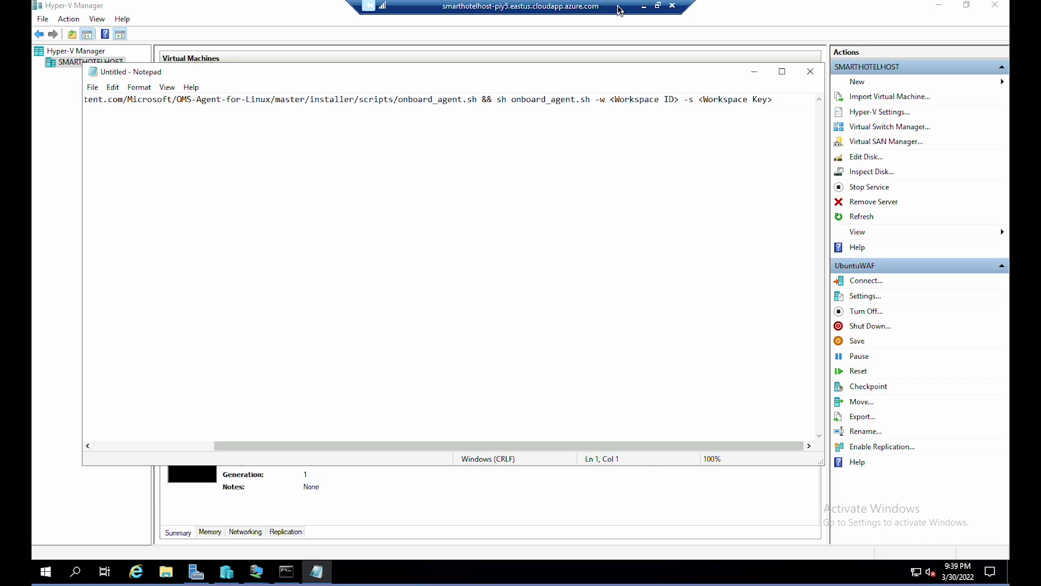
{"action": "double_click", "coordinate": [617, 9]}
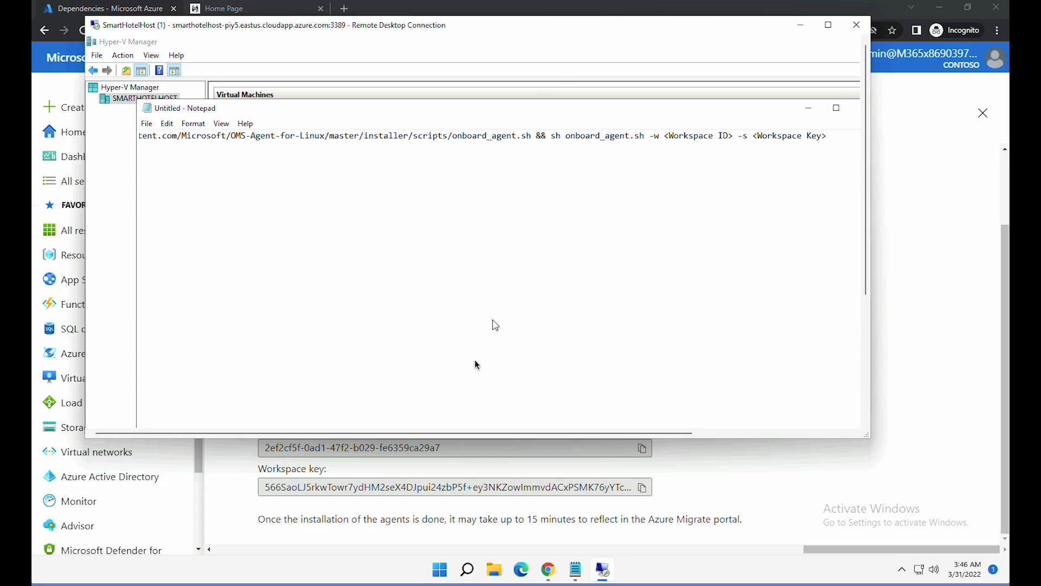
- Paste the Dependencies blade's Workspace ID over the <Workspace ID> placeholder in Notepad
{"action": "left_click", "coordinate": [434, 460]}
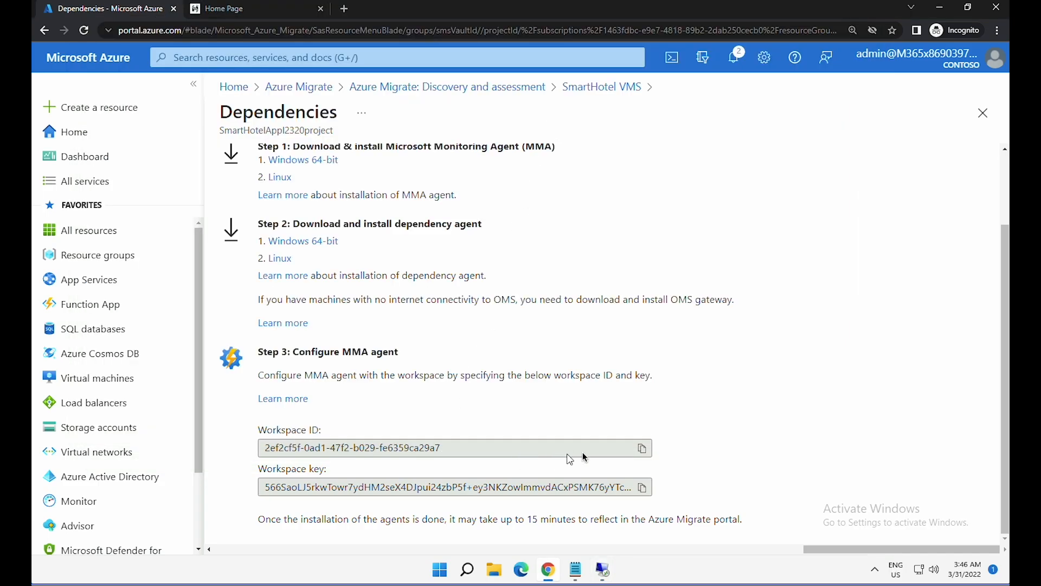
{"action": "left_click", "coordinate": [642, 447]}
{"action": "left_click", "coordinate": [603, 570]}
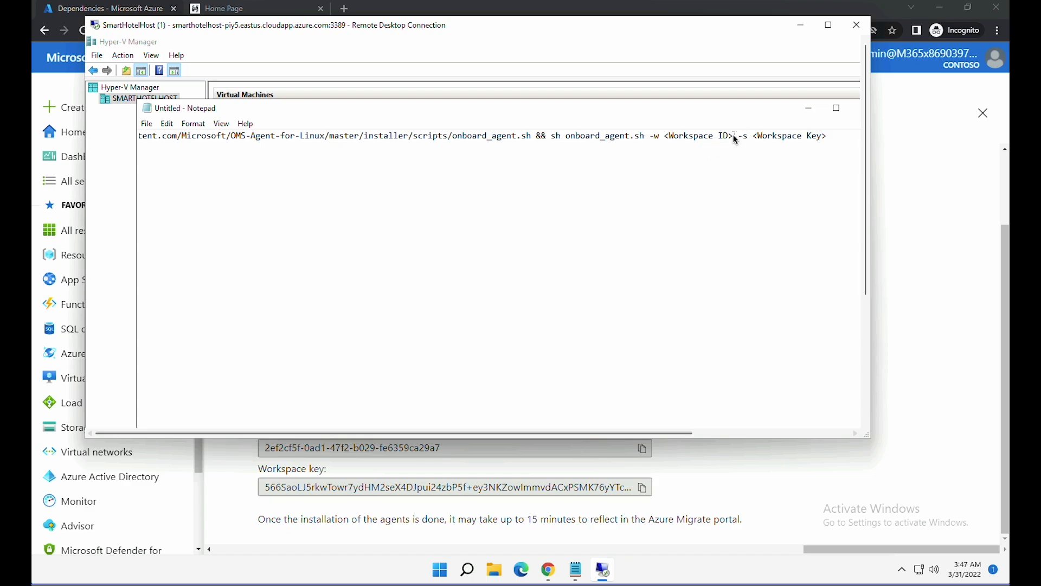
{"action": "left_click_drag", "start_coordinate": [733, 137], "coordinate": [664, 136]}
{"action": "key", "text": "ctrl+v"}
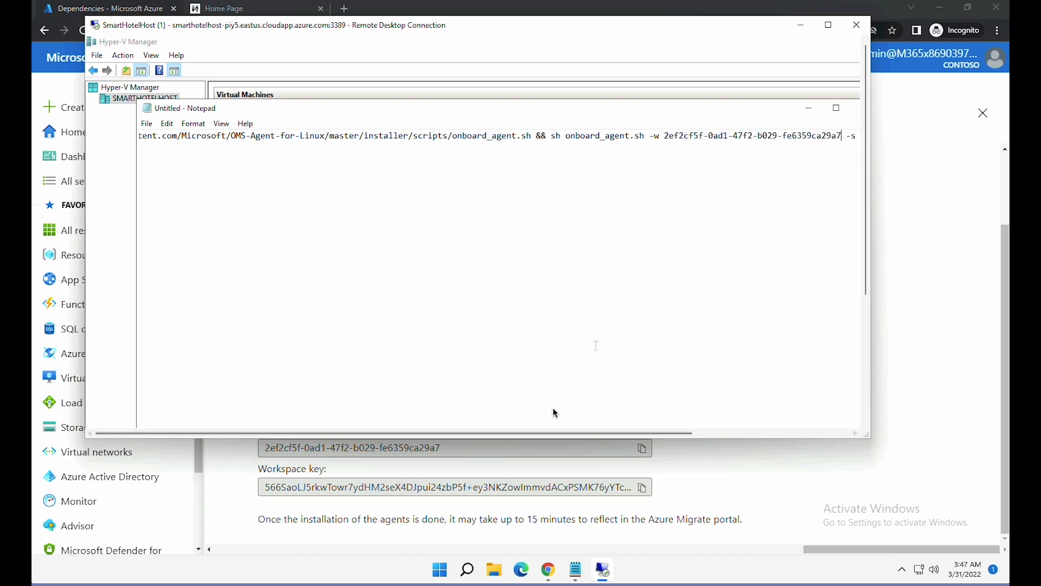
{"action": "left_click", "coordinate": [551, 434]}
{"action": "left_click_drag", "start_coordinate": [551, 434], "coordinate": [647, 434]}
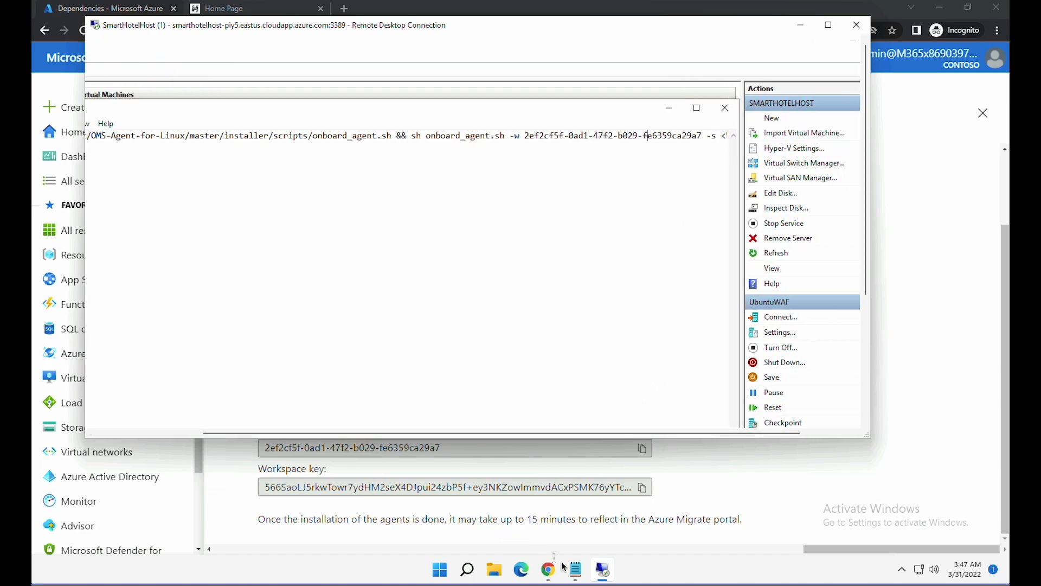
- Paste the Workspace key over the <Workspace Key> placeholder and select the completed command
{"action": "left_click", "coordinate": [642, 487]}
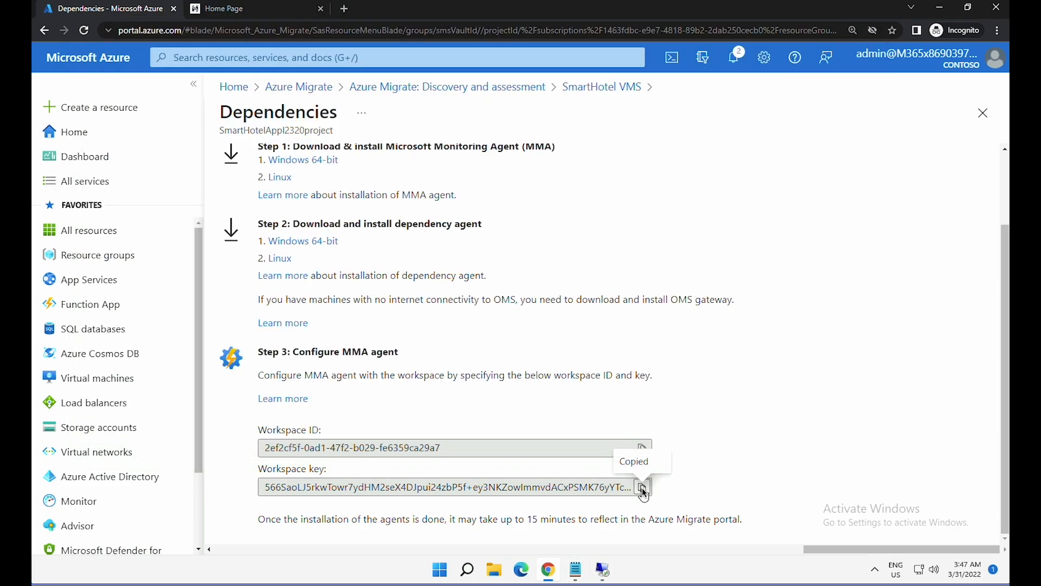
{"action": "left_click", "coordinate": [602, 569]}
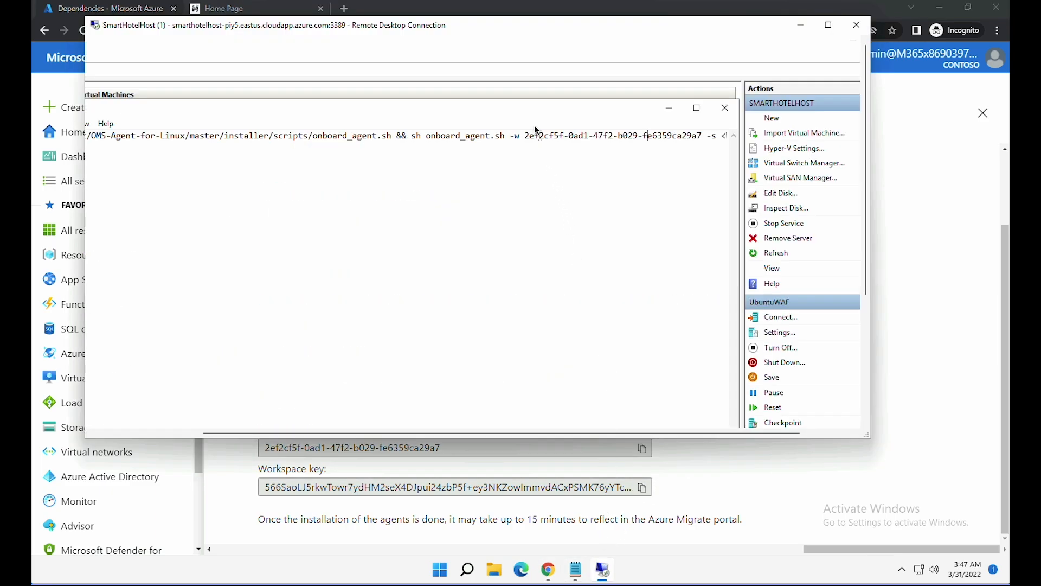
{"action": "double_click", "coordinate": [496, 25]}
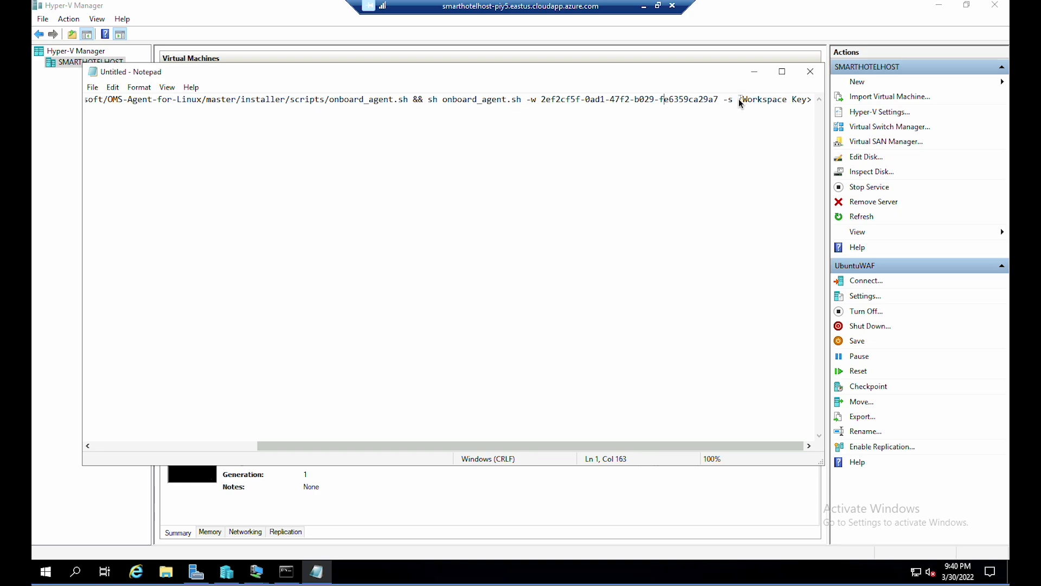
{"action": "left_click_drag", "start_coordinate": [738, 98], "coordinate": [813, 105]}
{"action": "key", "text": "ctrl+v"}
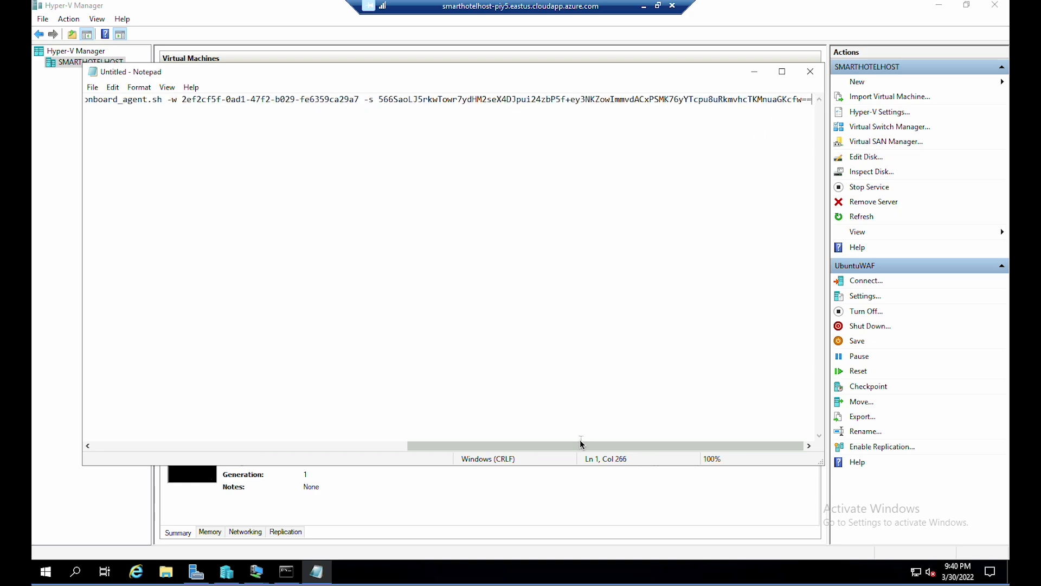
{"action": "left_click_drag", "start_coordinate": [473, 446], "coordinate": [119, 436]}
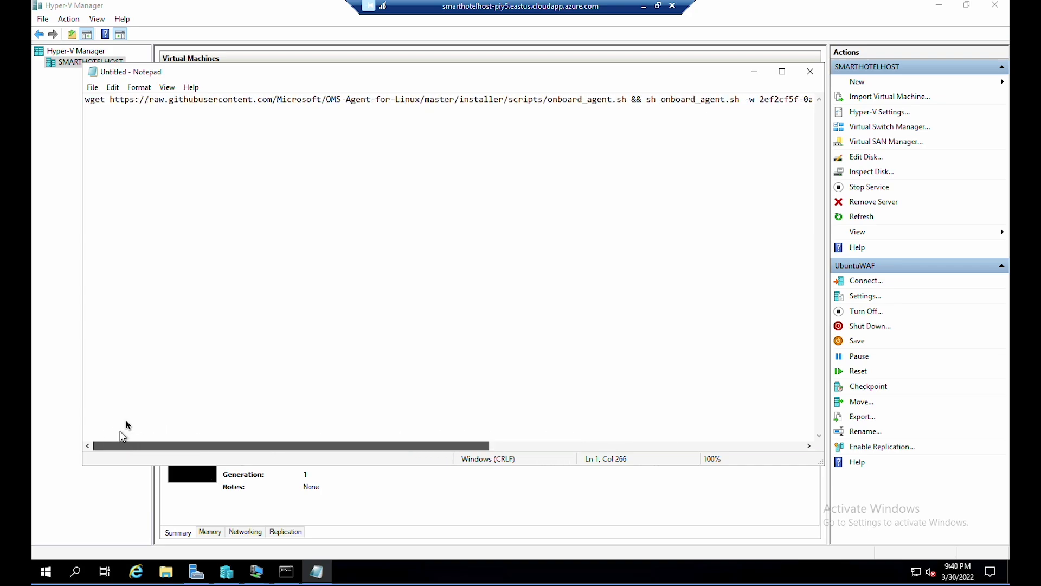
{"action": "left_click", "coordinate": [340, 101]}
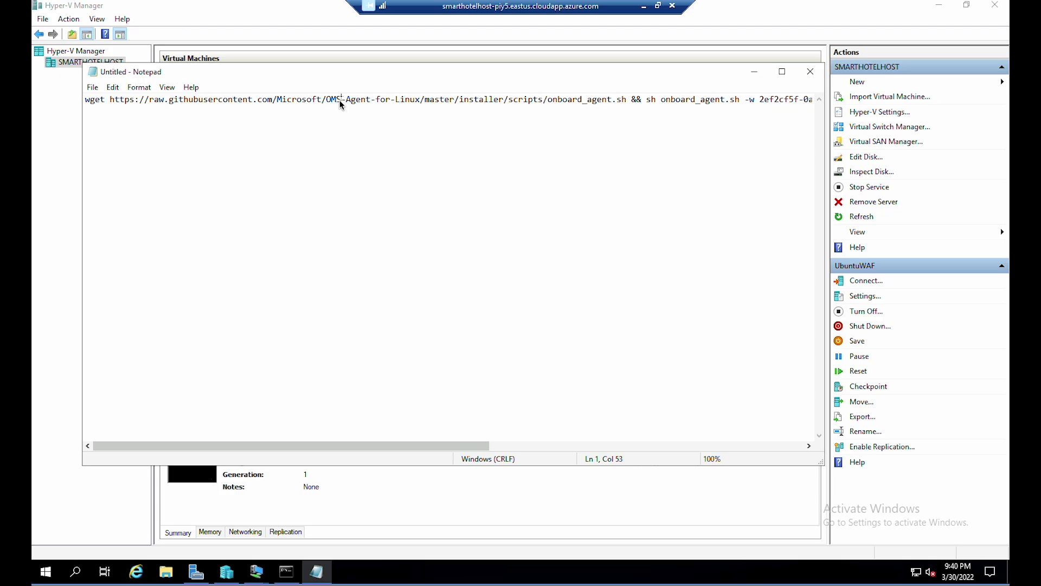
{"action": "key", "text": "ctrl+a"}
- Paste the onboard_agent.sh command into the UbuntuWAF root shell and run it
{"action": "left_click", "coordinate": [754, 72]}
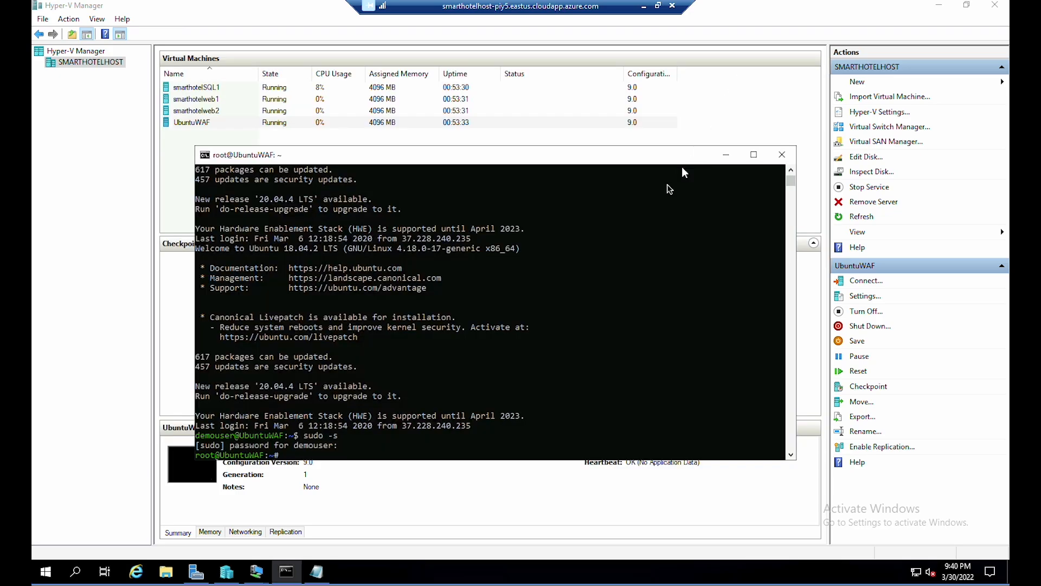
{"action": "right_click", "coordinate": [384, 445]}
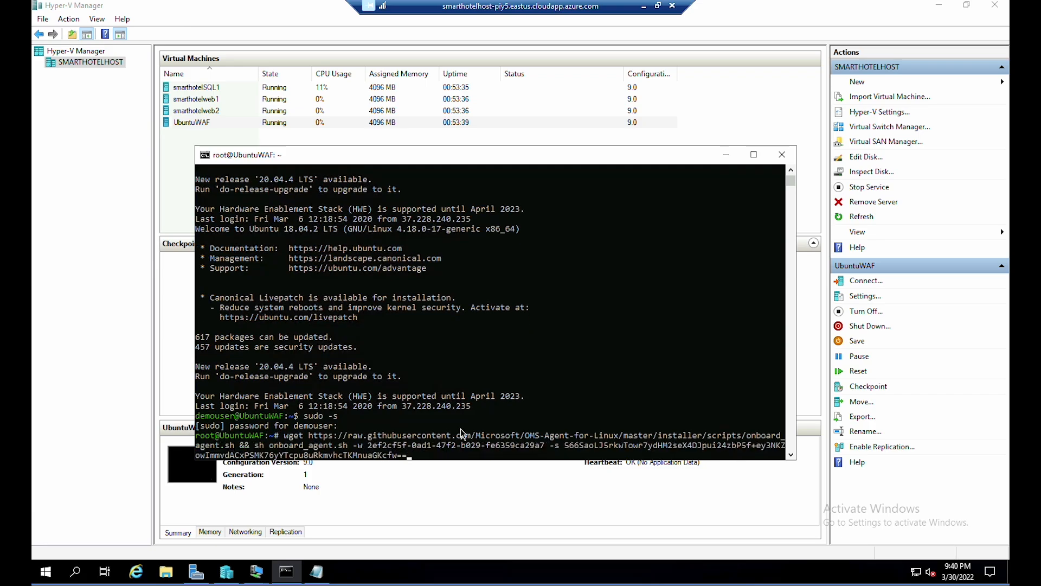
{"action": "key", "text": "Return"}
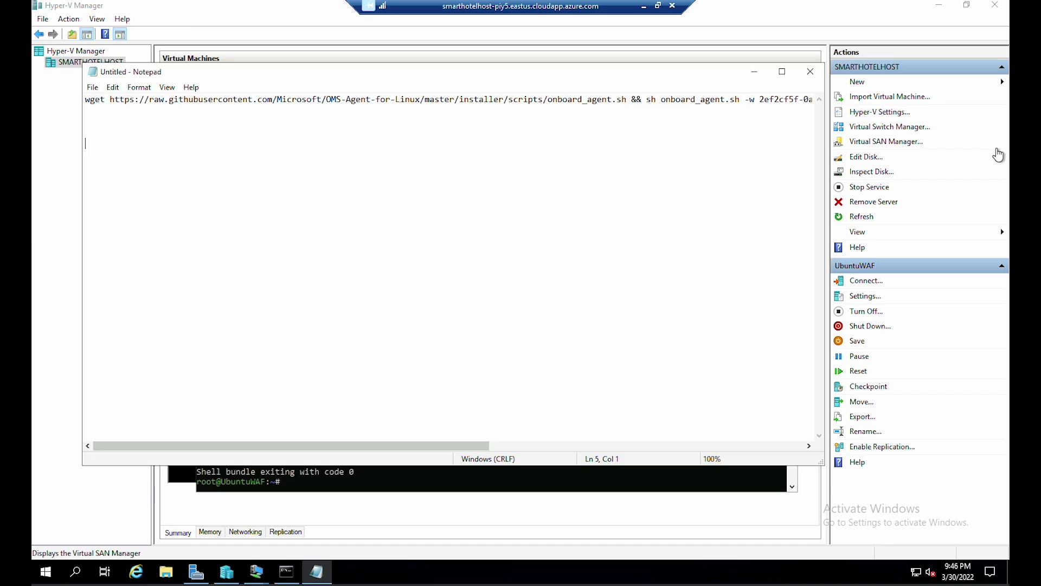
- Write the /opt/microsoft/omsagent/bin/service_control restart line with the copied workspace ID filled in
{"action": "key", "text": "Tab"}
{"action": "type", "text": "/opt/microsoft/omsagent/bin/service_control restart <Workspace ID>"}
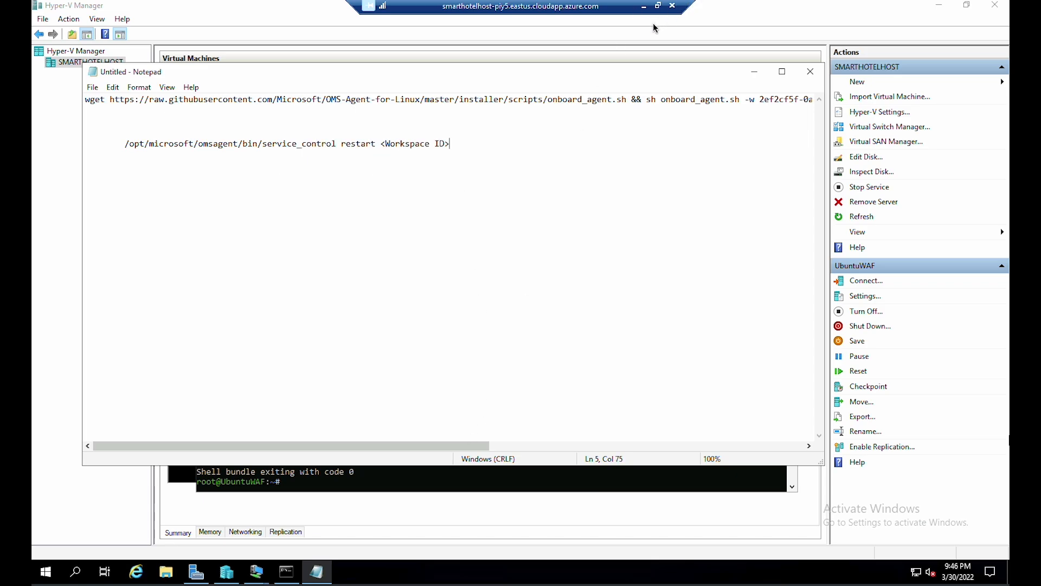
{"action": "left_click_drag", "start_coordinate": [475, 444], "coordinate": [623, 439]}
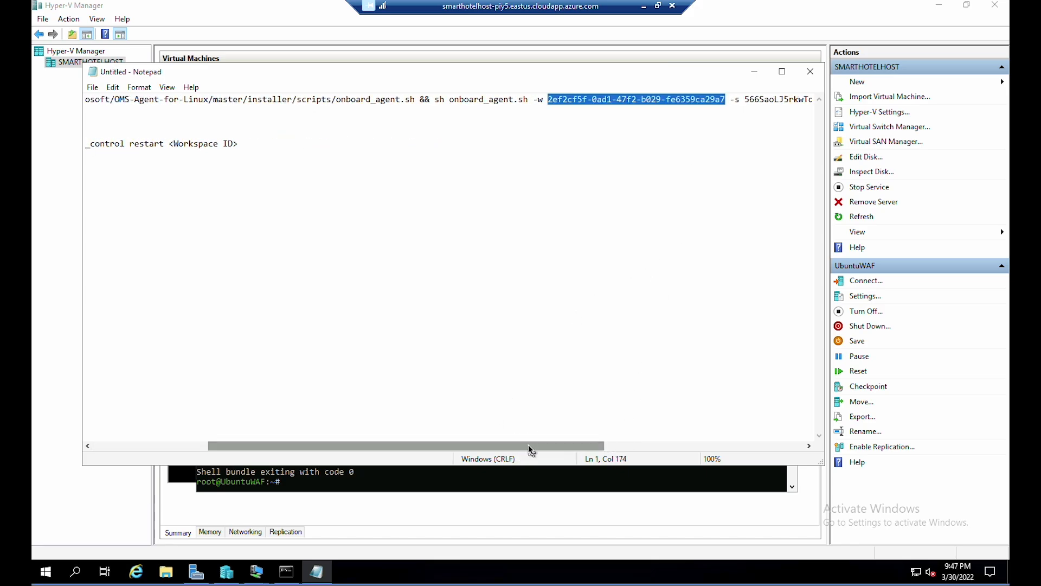
{"action": "left_click_drag", "start_coordinate": [530, 448], "coordinate": [364, 441]}
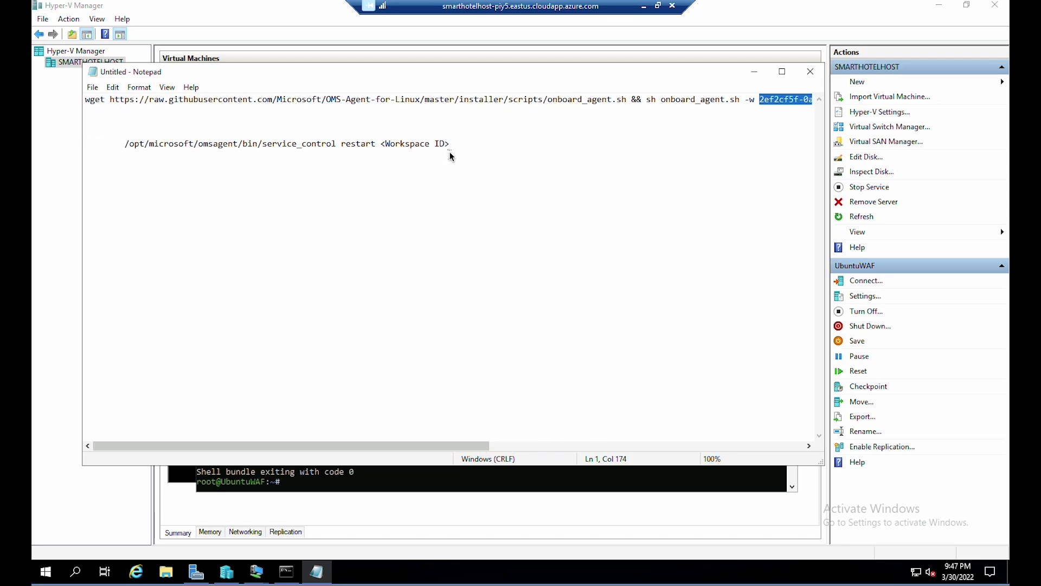
{"action": "left_click_drag", "start_coordinate": [453, 146], "coordinate": [379, 145]}
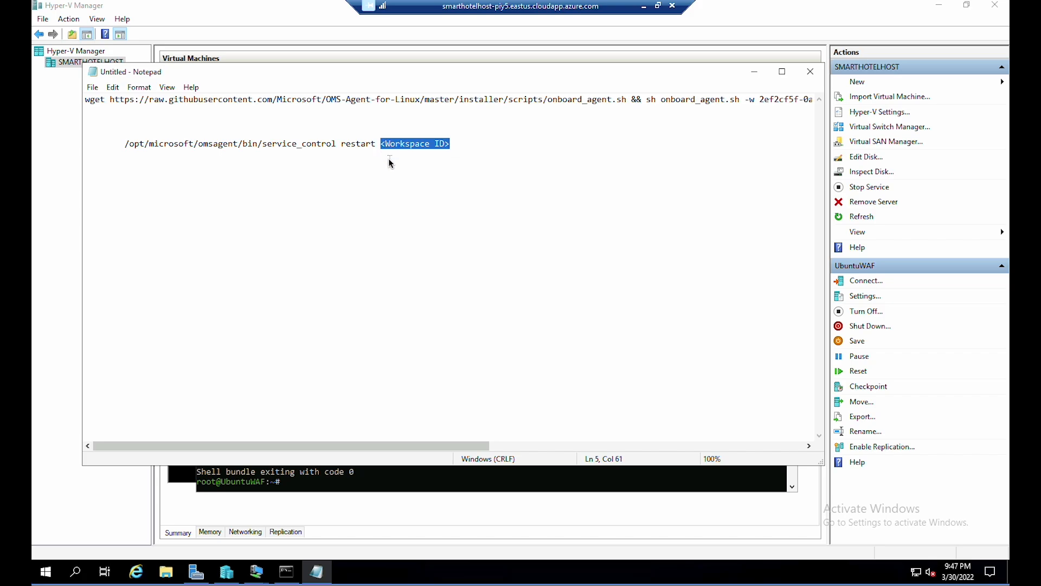
{"action": "key", "text": "ctrl+v"}
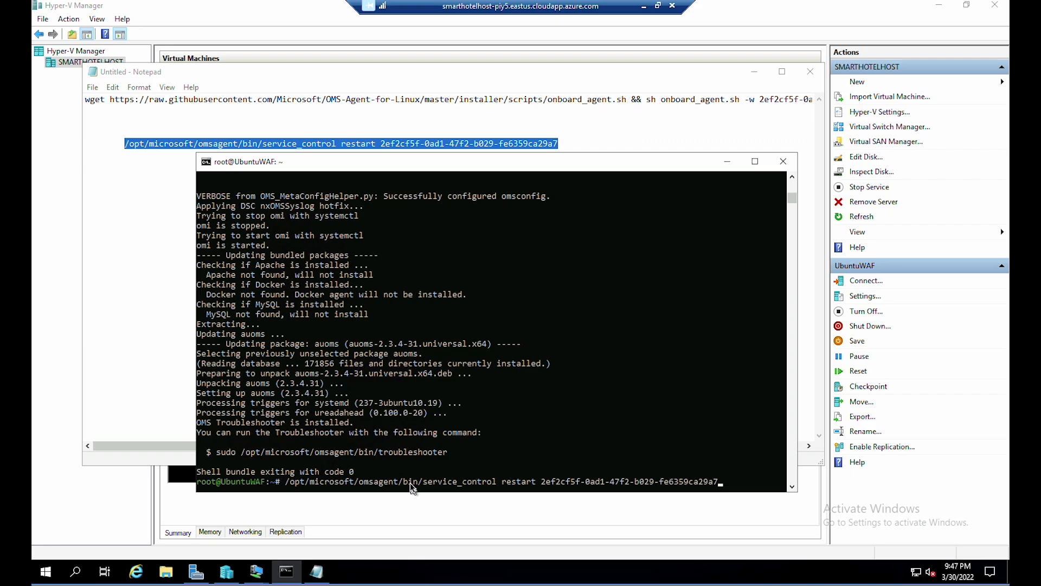
- Restart omsagent, then download and silently install InstallDependencyAgent-Linux64.bin on UbuntuWAF
{"action": "key", "text": "Return"}
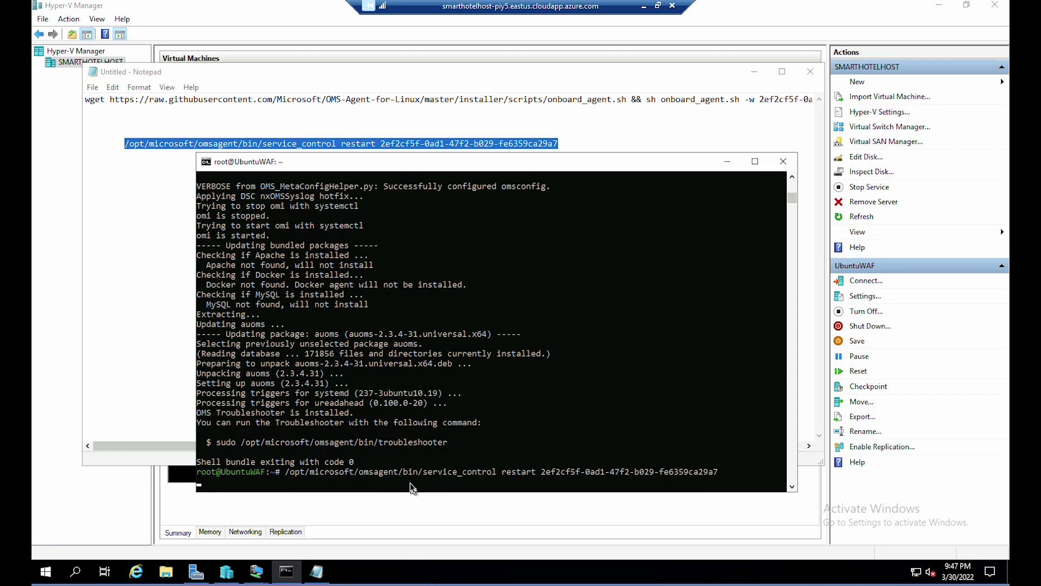
{"action": "type", "text": "wget --content-disposition https://a"}
{"action": "type", "text": "ka.ms/depen"}
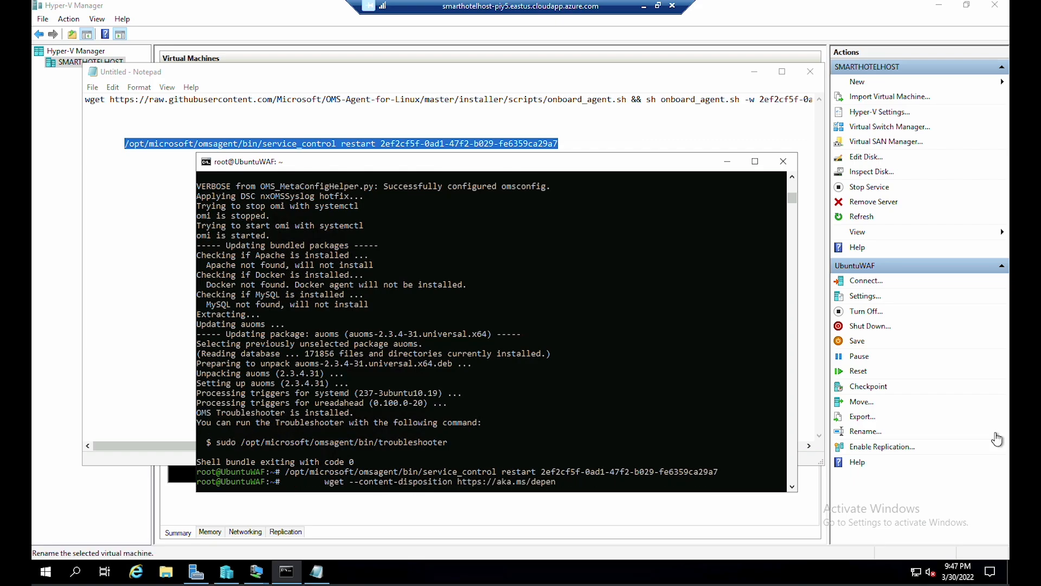
{"action": "type", "text": "dencyagentlinux -O InstallDependencyAgent-Linux64.bin"}
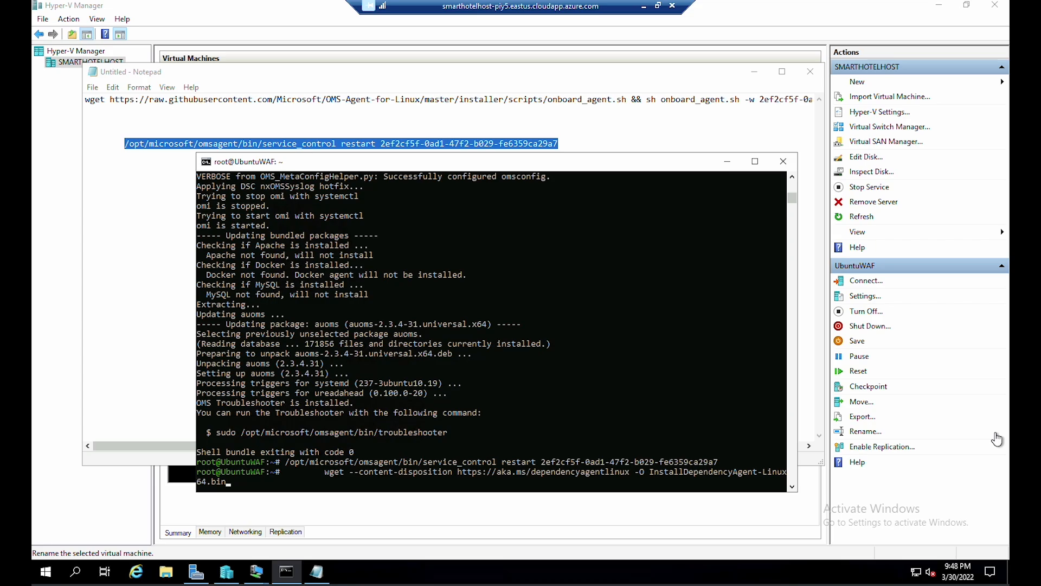
{"action": "key", "text": "Return"}
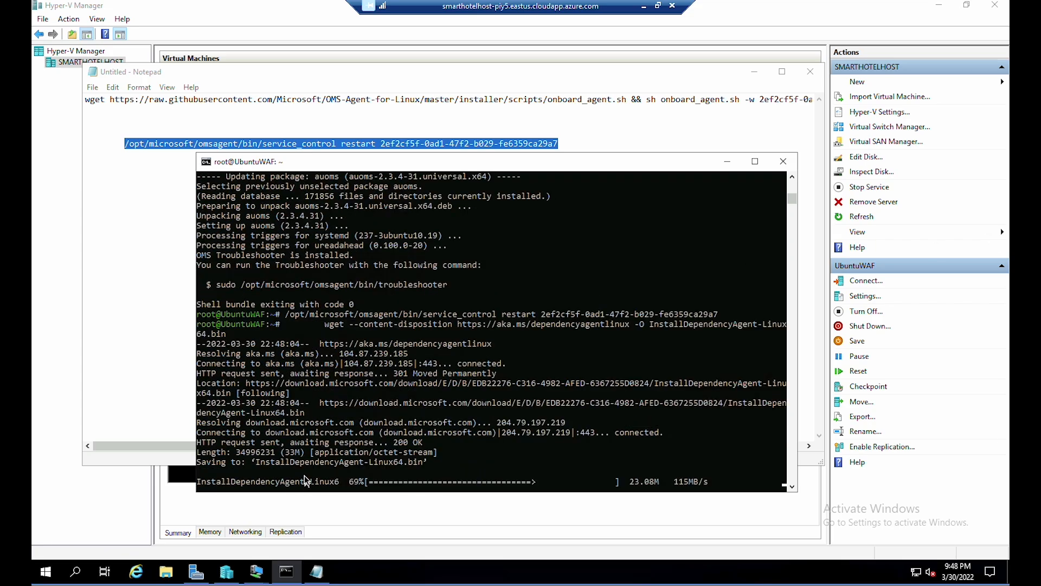
{"action": "type", "text": "sh InstallDependencyAgent-Linux64.bin -s"}
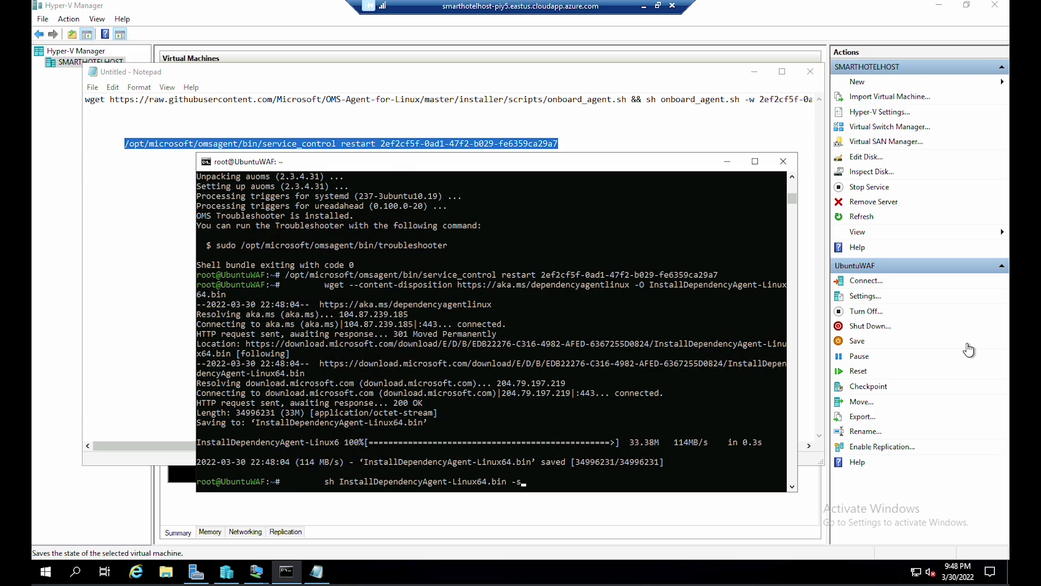
{"action": "key", "text": "Return"}
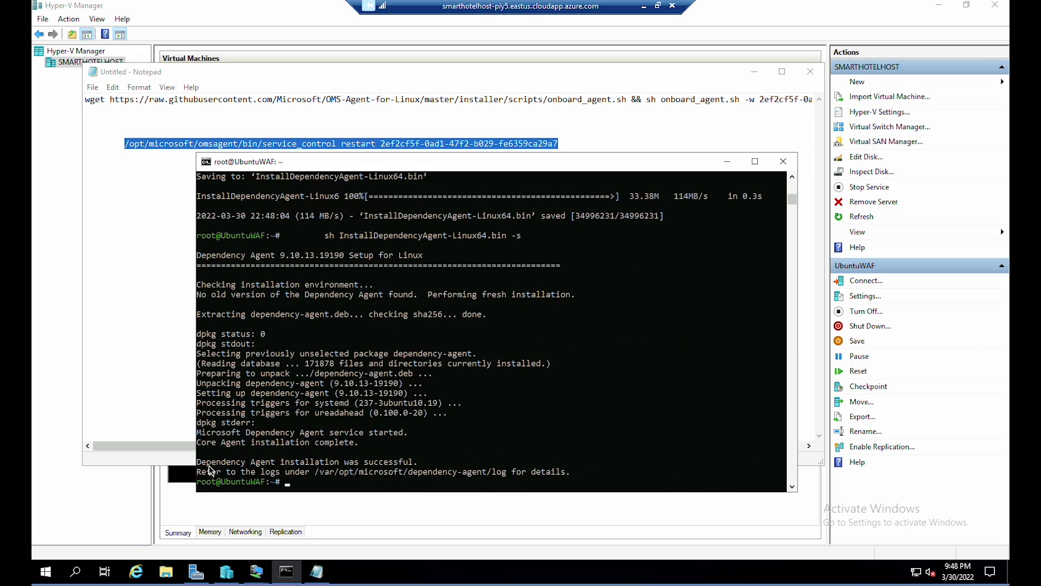
- Confirm the install succeeded, then check smarthotelSQL1 in Hyper-V Manager
{"action": "left_click_drag", "start_coordinate": [200, 463], "coordinate": [429, 463]}
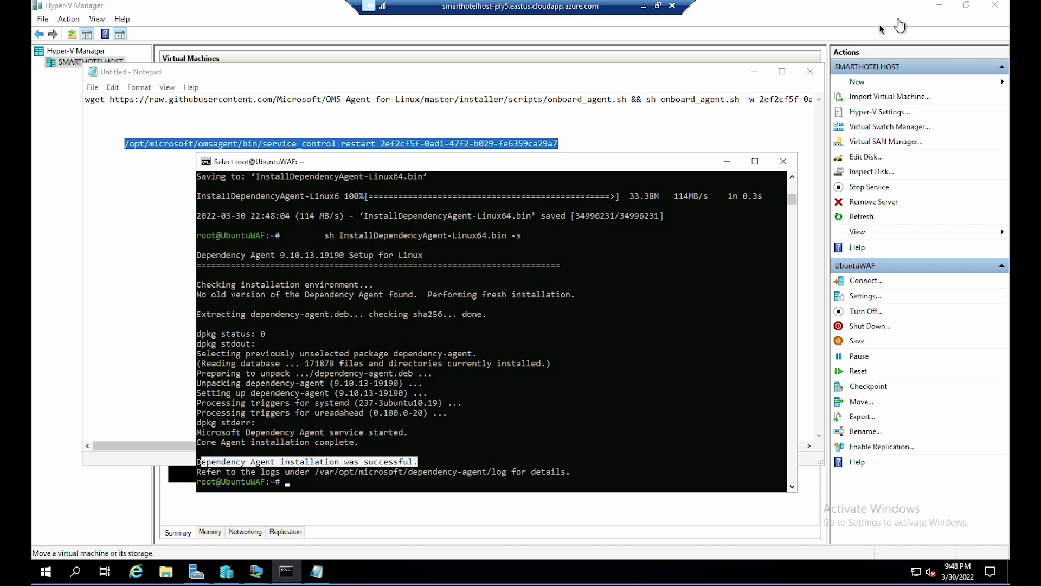
{"action": "left_click", "coordinate": [663, 64]}
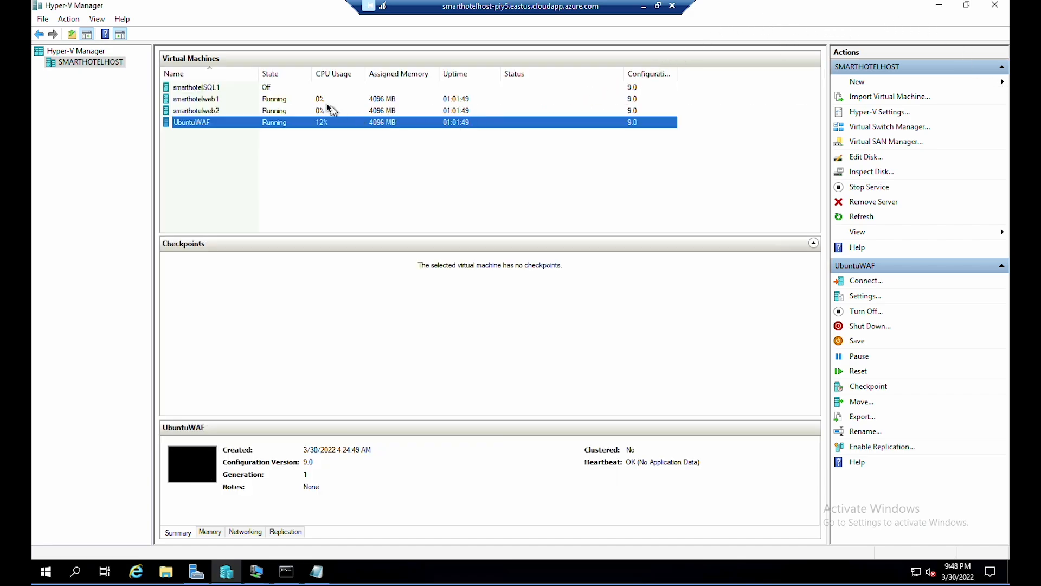
{"action": "left_click", "coordinate": [244, 90]}
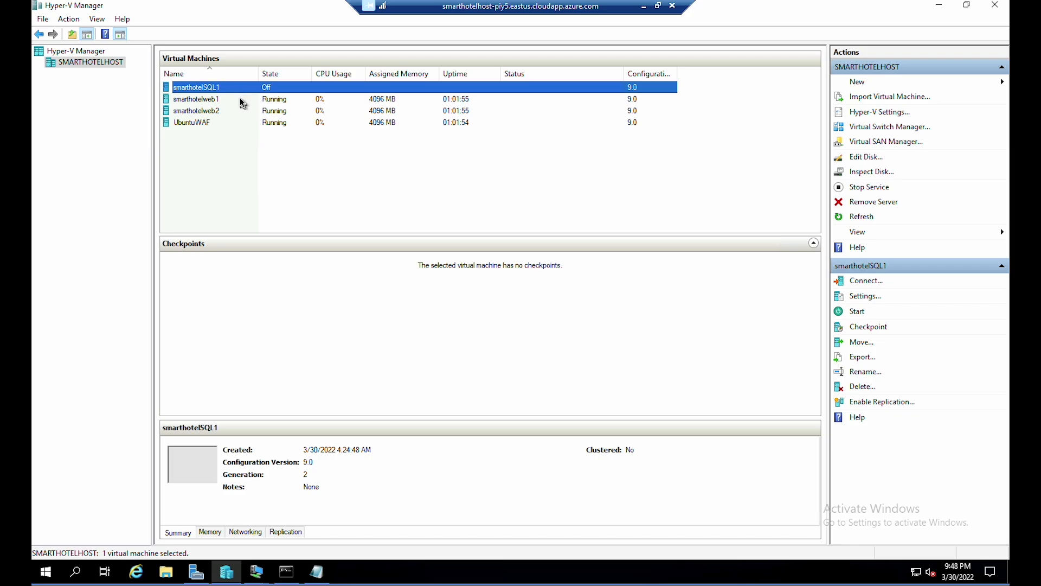
- Check smarthotelweb1, smarthotelweb2 and UbuntuWAF in the Hyper-V virtual machine list
{"action": "left_click", "coordinate": [242, 101]}
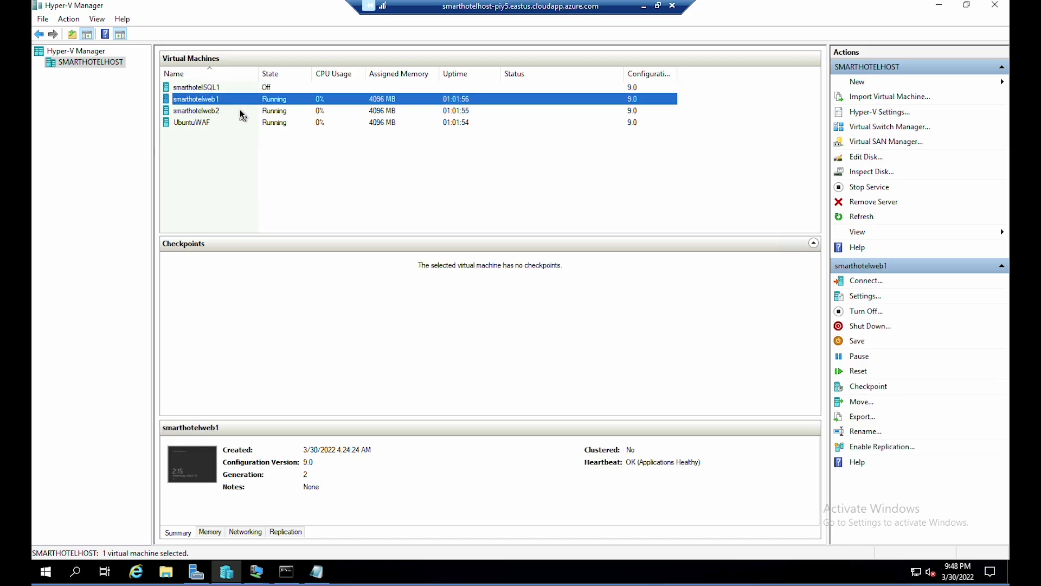
{"action": "left_click", "coordinate": [242, 112]}
{"action": "left_click", "coordinate": [241, 124]}
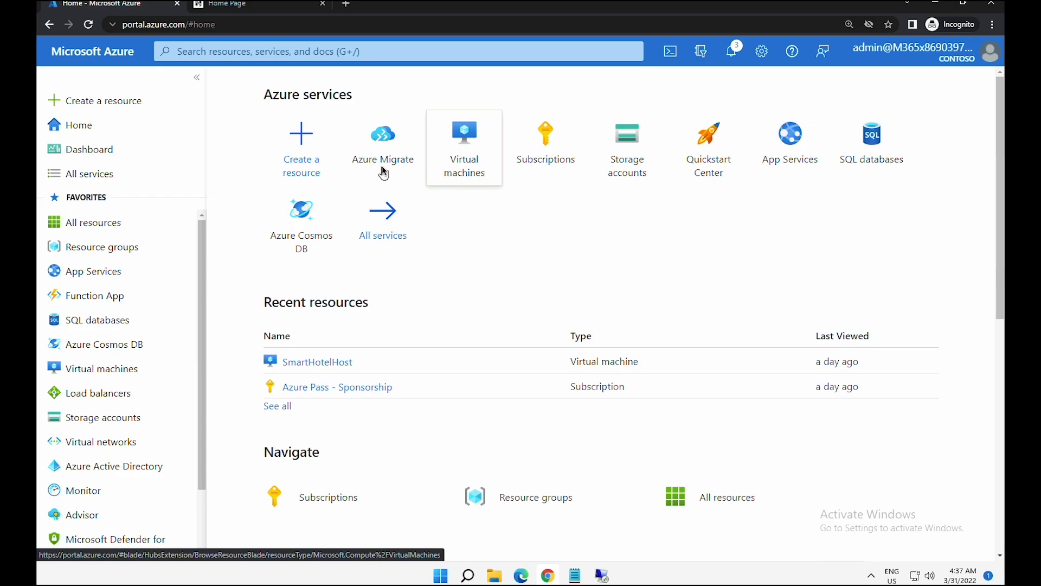
- Go to Azure Migrate's Servers, databases and web apps and open the assessment Groups list
{"action": "left_click", "coordinate": [366, 161]}
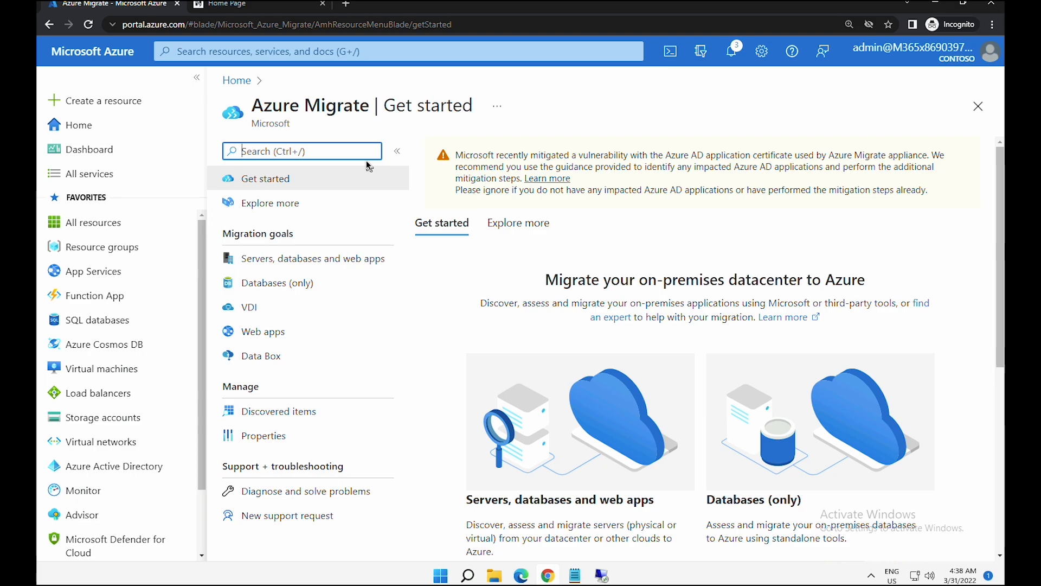
{"action": "left_click", "coordinate": [312, 259]}
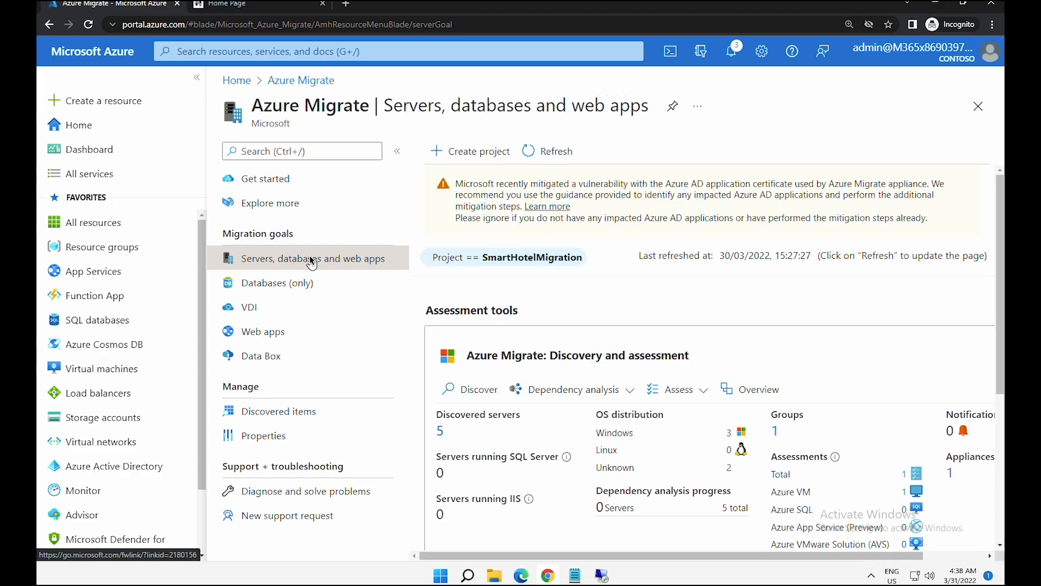
{"action": "left_click", "coordinate": [564, 393]}
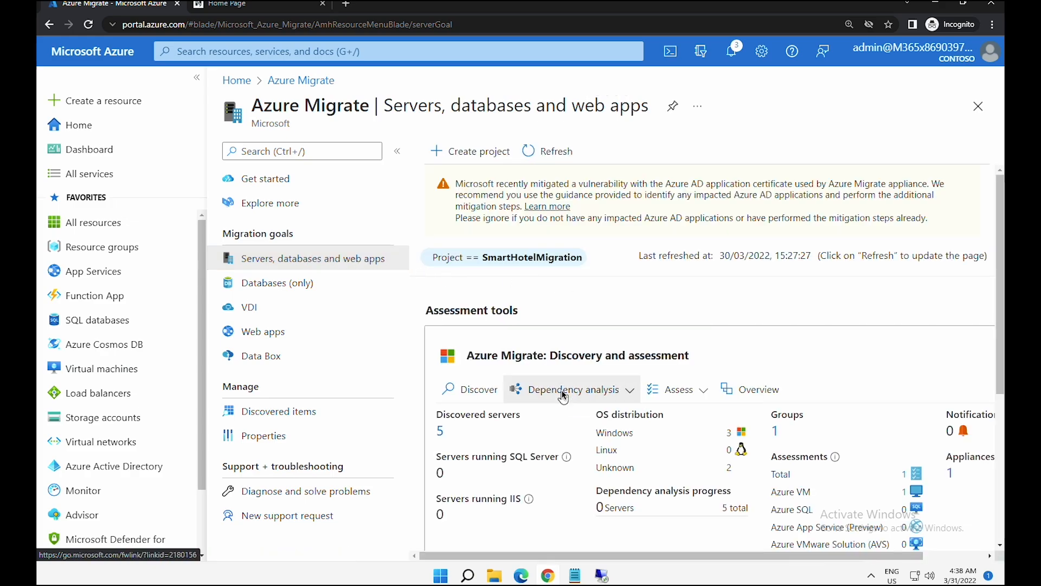
{"action": "left_click", "coordinate": [563, 395]}
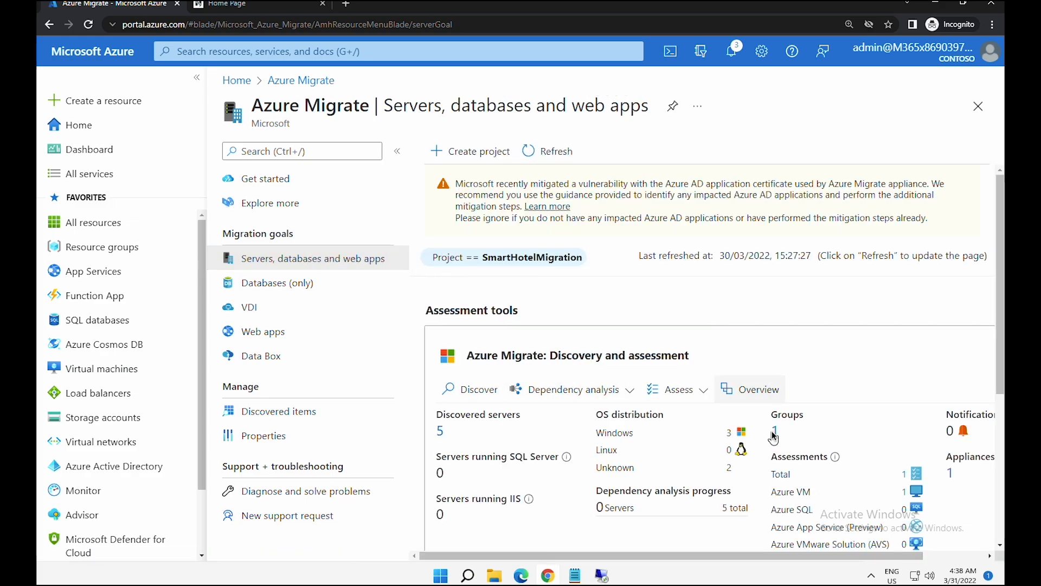
{"action": "left_click", "coordinate": [776, 431]}
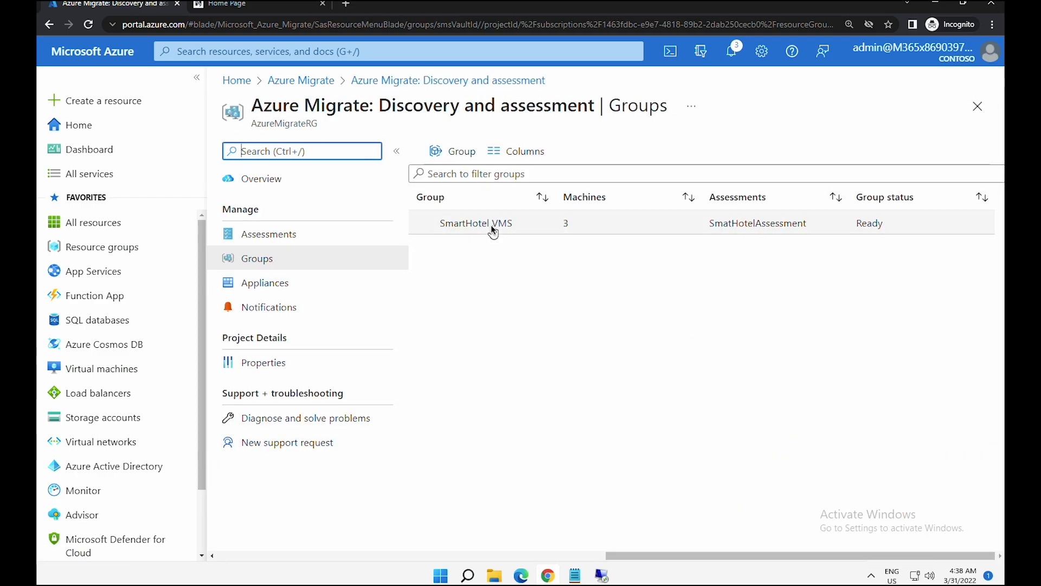
- Review the dependency agent status of smarthotelweb1, smarthotelweb2 and UbuntuWAF in SmartHotel VMS, then close it
{"action": "left_click", "coordinate": [491, 227]}
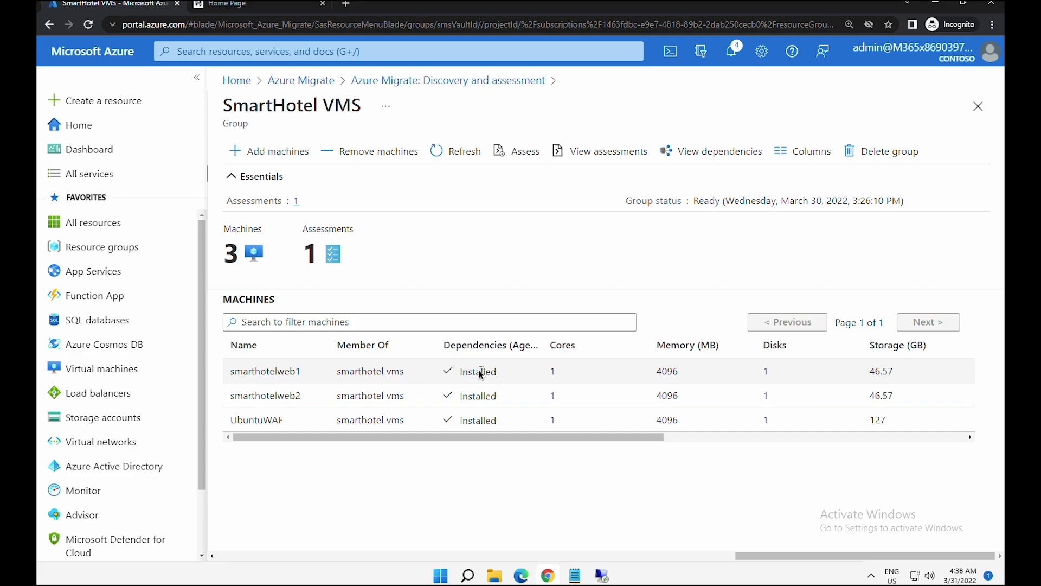
{"action": "left_click_drag", "start_coordinate": [461, 374], "coordinate": [491, 374]}
{"action": "double_click", "coordinate": [469, 396]}
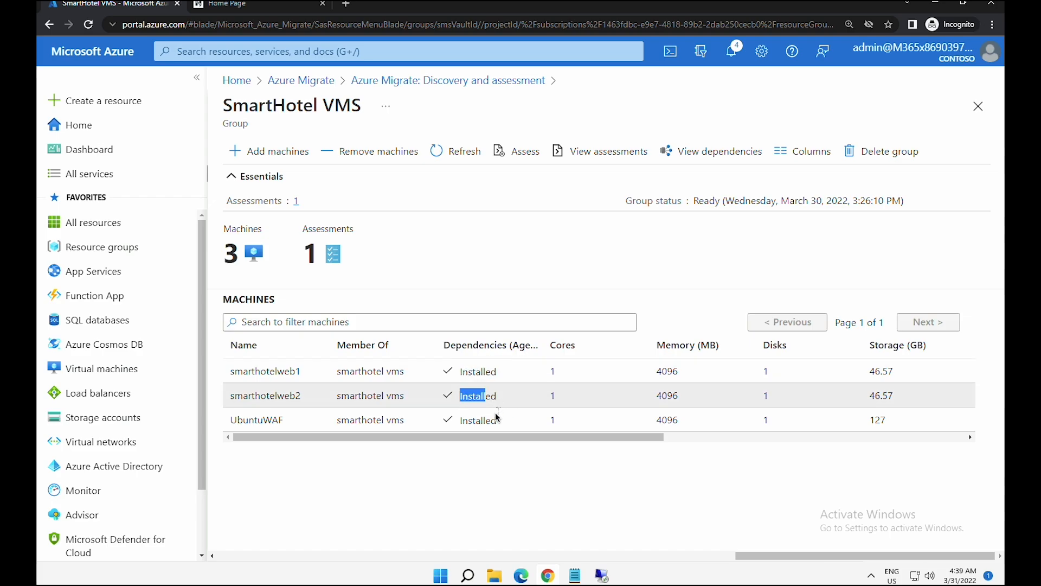
{"action": "left_click_drag", "start_coordinate": [465, 421], "coordinate": [498, 421]}
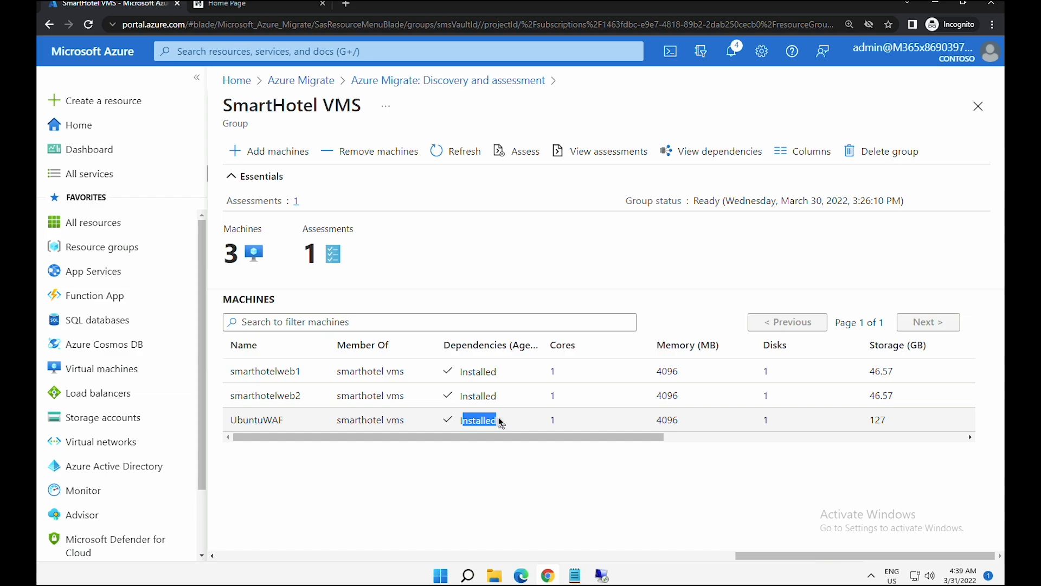
{"action": "left_click", "coordinate": [704, 153]}
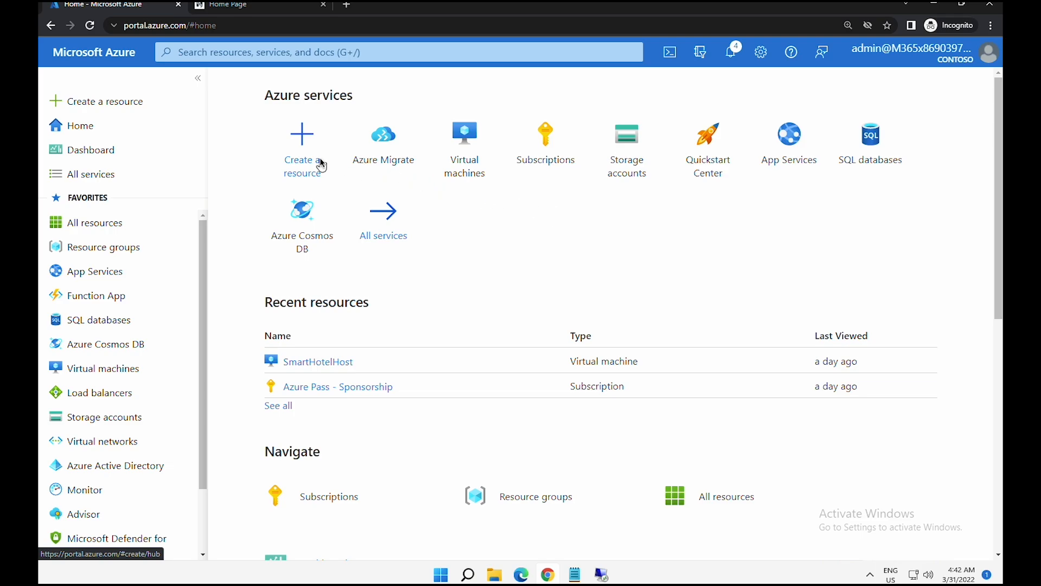
- Start a new Storage account in AzureMigrateRG named migrationstorage5313
{"action": "left_click", "coordinate": [295, 145]}
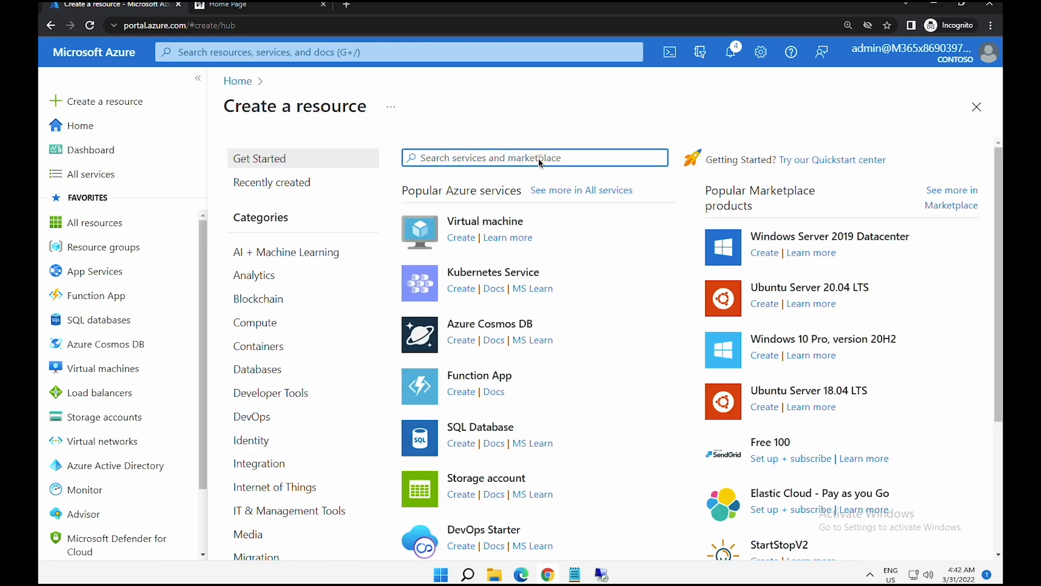
{"action": "type", "text": "storage account"}
{"action": "left_click", "coordinate": [480, 179]}
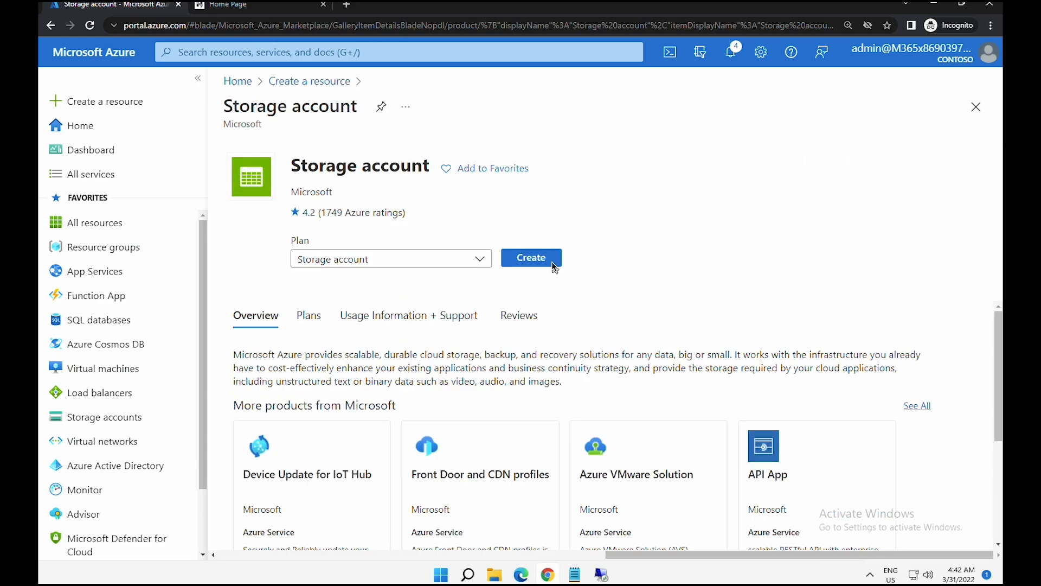
{"action": "left_click", "coordinate": [554, 266]}
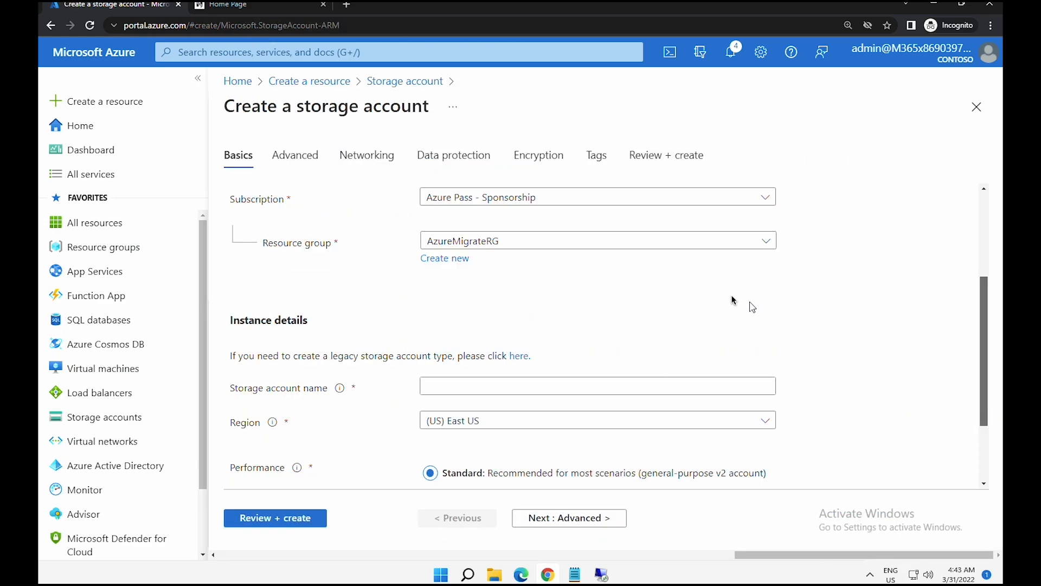
{"action": "left_click", "coordinate": [492, 242]}
{"action": "left_click", "coordinate": [491, 243]}
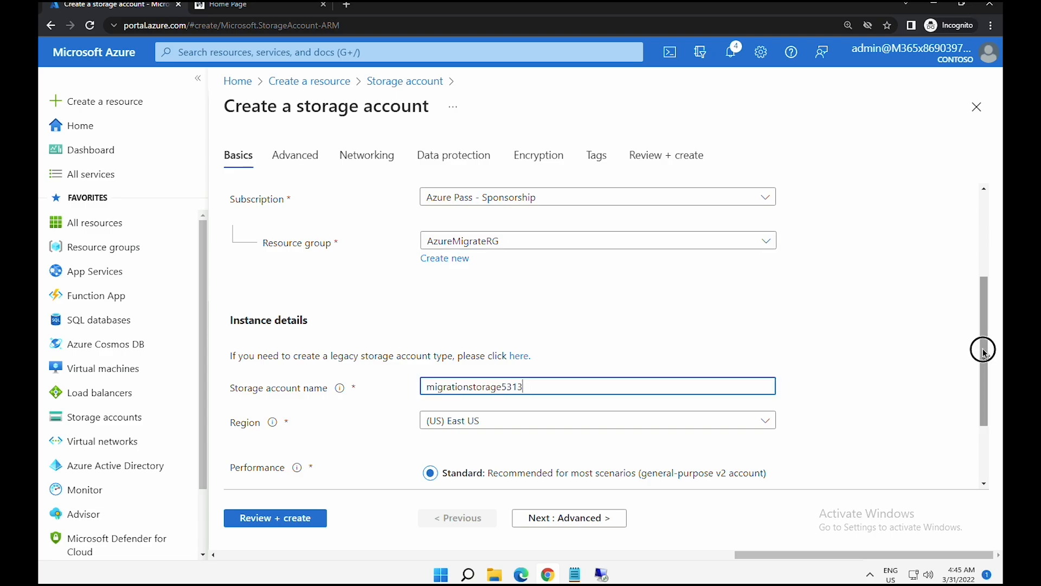
{"action": "left_click_drag", "start_coordinate": [984, 348], "coordinate": [985, 387]}
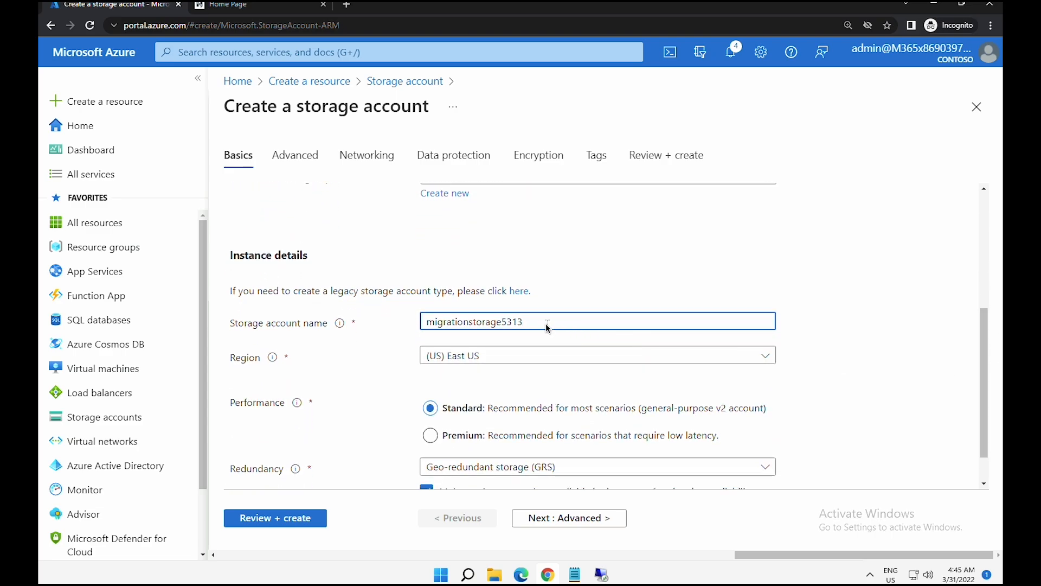
{"action": "left_click_drag", "start_coordinate": [524, 321], "coordinate": [417, 323]}
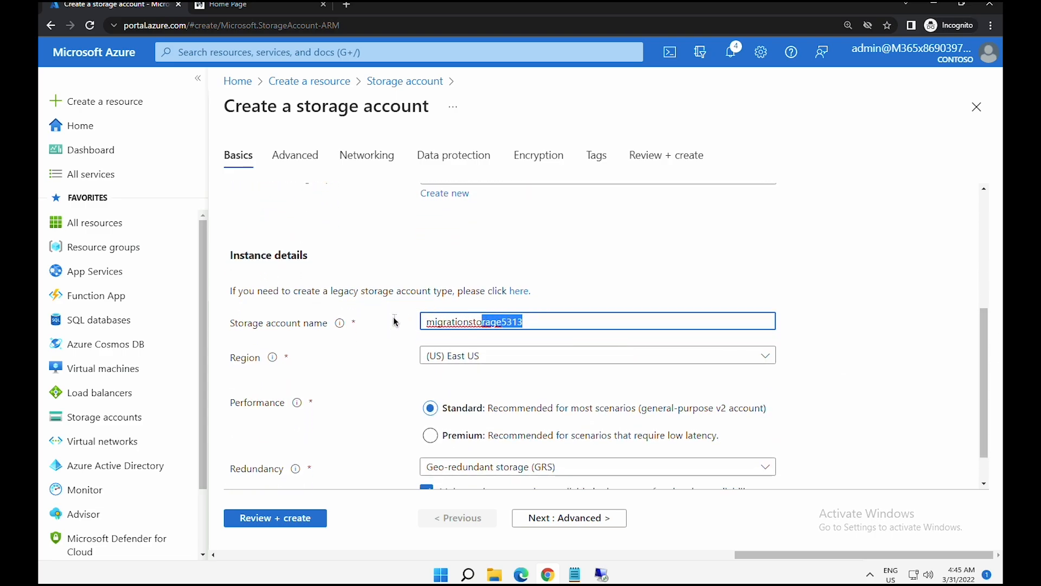
- Keep (US) East US as the region and set redundancy to Locally-redundant storage (LRS)
{"action": "left_click", "coordinate": [463, 365]}
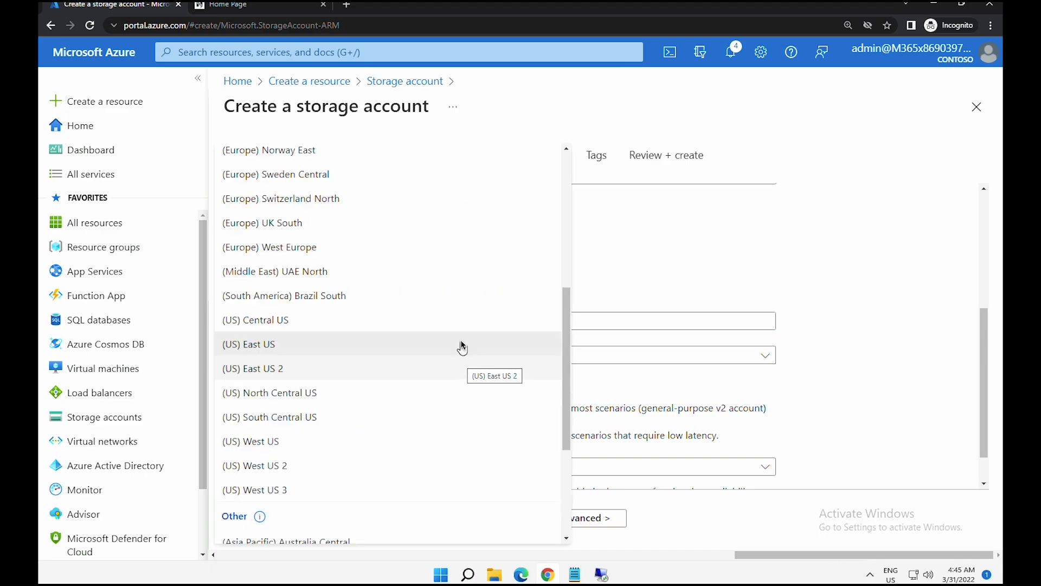
{"action": "left_click", "coordinate": [462, 344]}
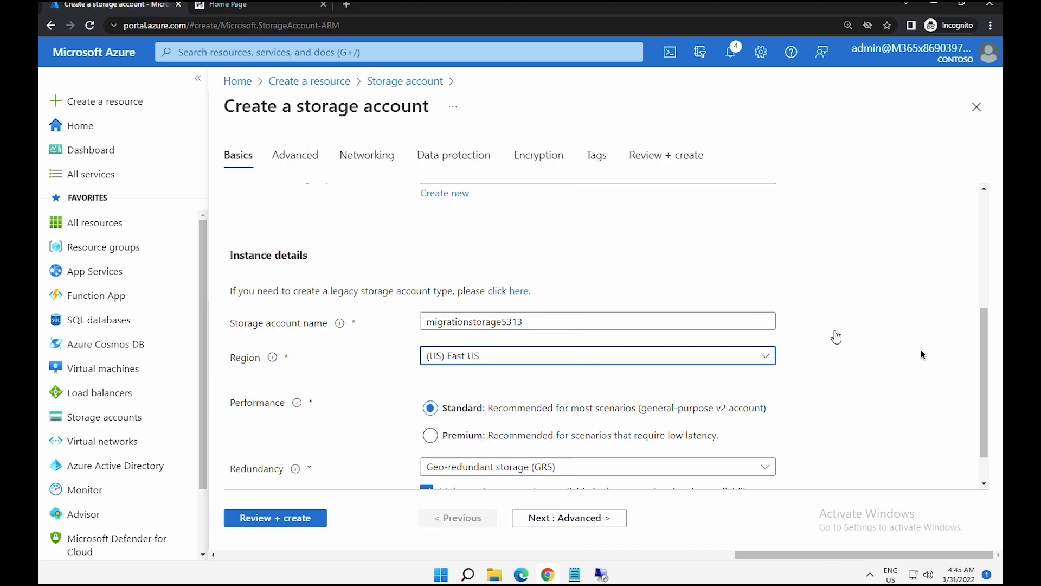
{"action": "left_click_drag", "start_coordinate": [984, 374], "coordinate": [985, 437]}
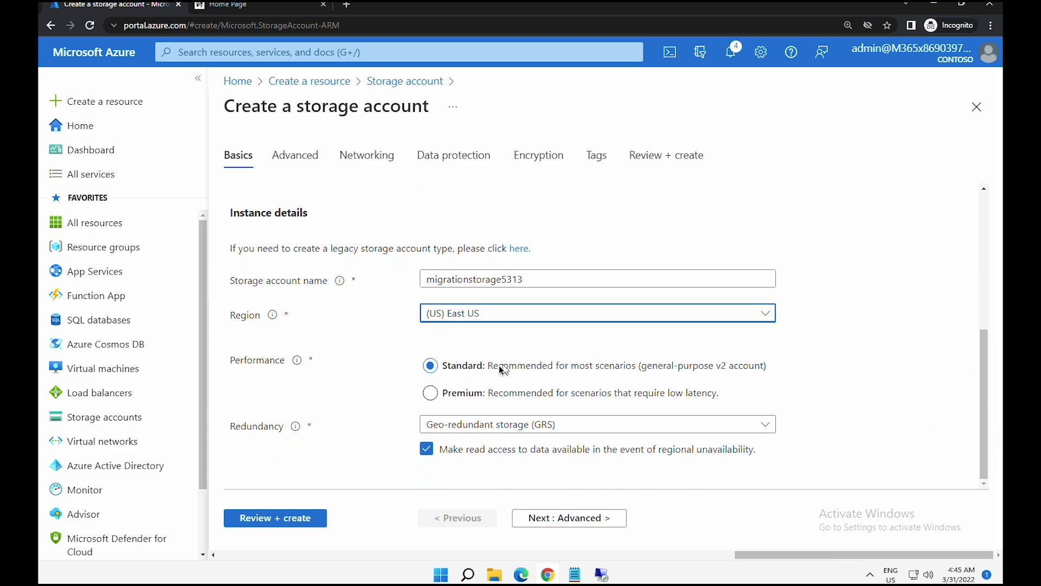
{"action": "left_click_drag", "start_coordinate": [497, 366], "coordinate": [643, 372]}
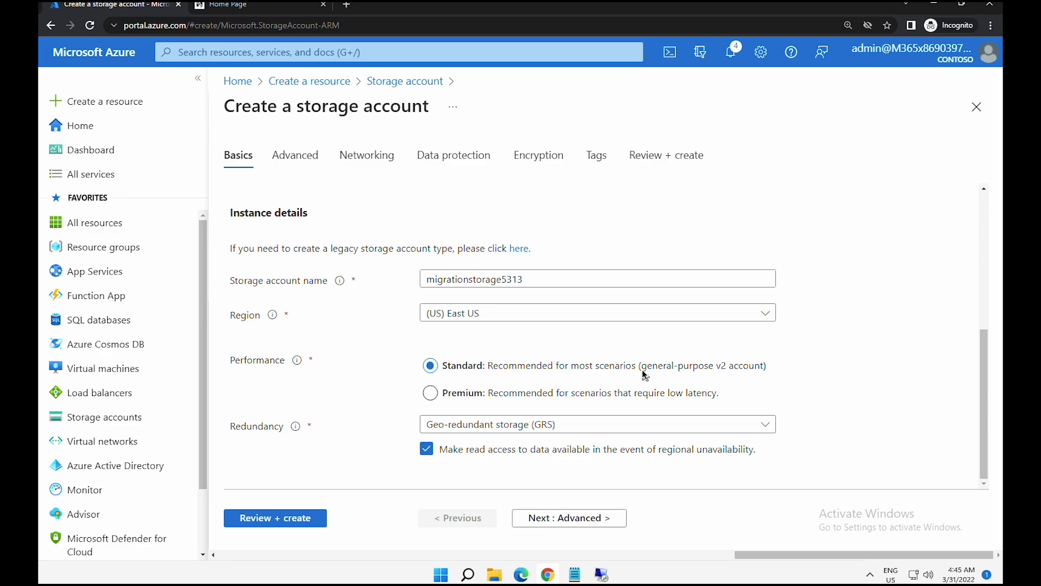
{"action": "left_click", "coordinate": [533, 428]}
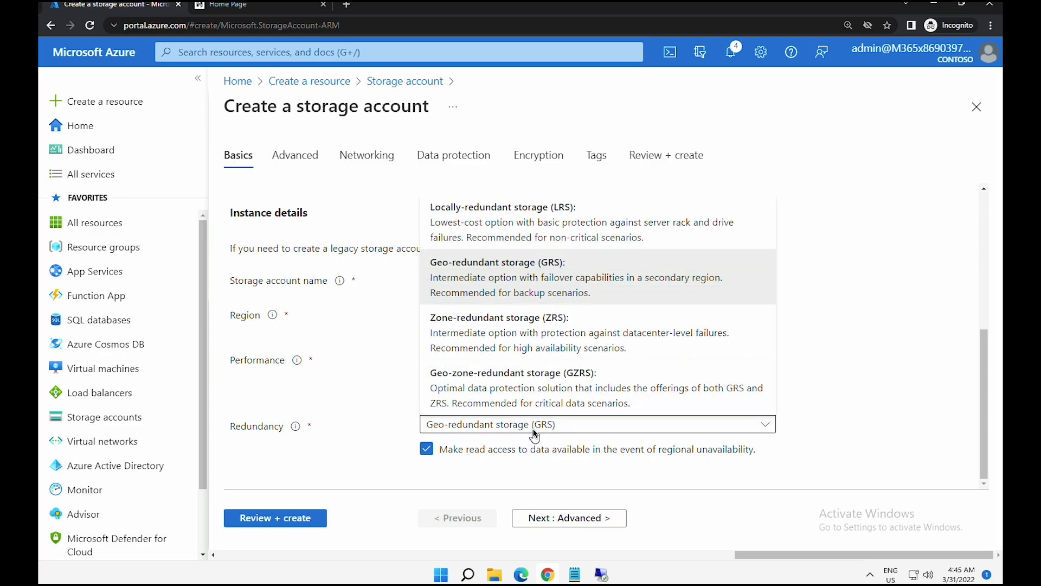
{"action": "left_click", "coordinate": [530, 226]}
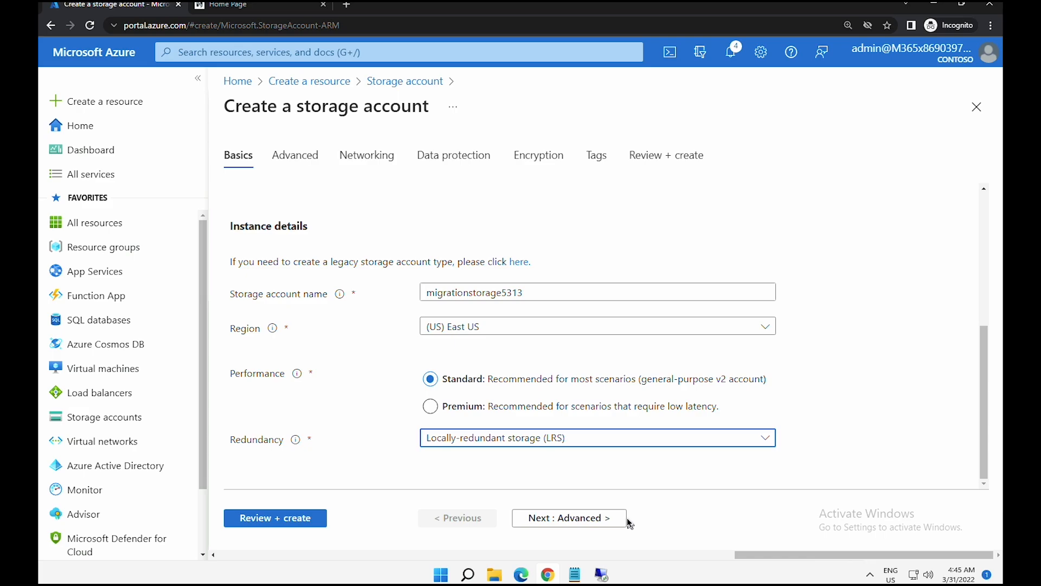
- Turn off soft delete for blobs on the storage account's Data protection tab
{"action": "left_click", "coordinate": [311, 166]}
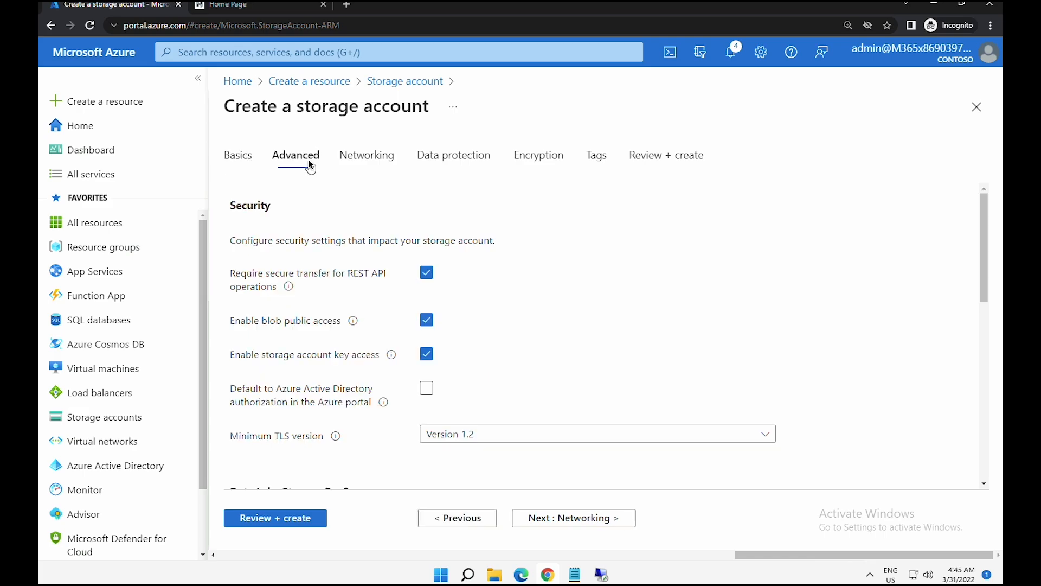
{"action": "left_click", "coordinate": [362, 162]}
{"action": "left_click", "coordinate": [435, 161]}
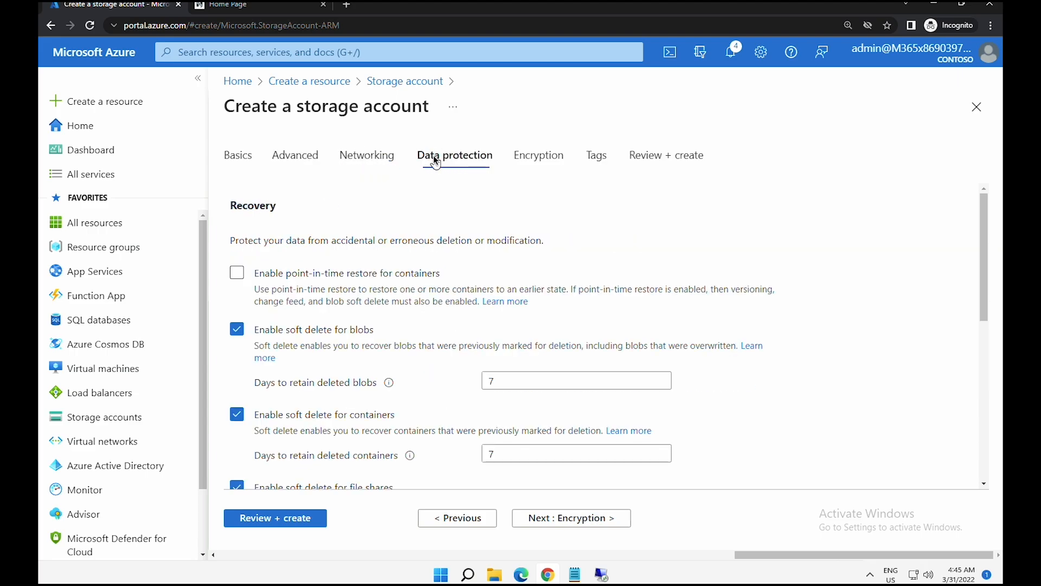
{"action": "left_click_drag", "start_coordinate": [265, 347], "coordinate": [562, 344]}
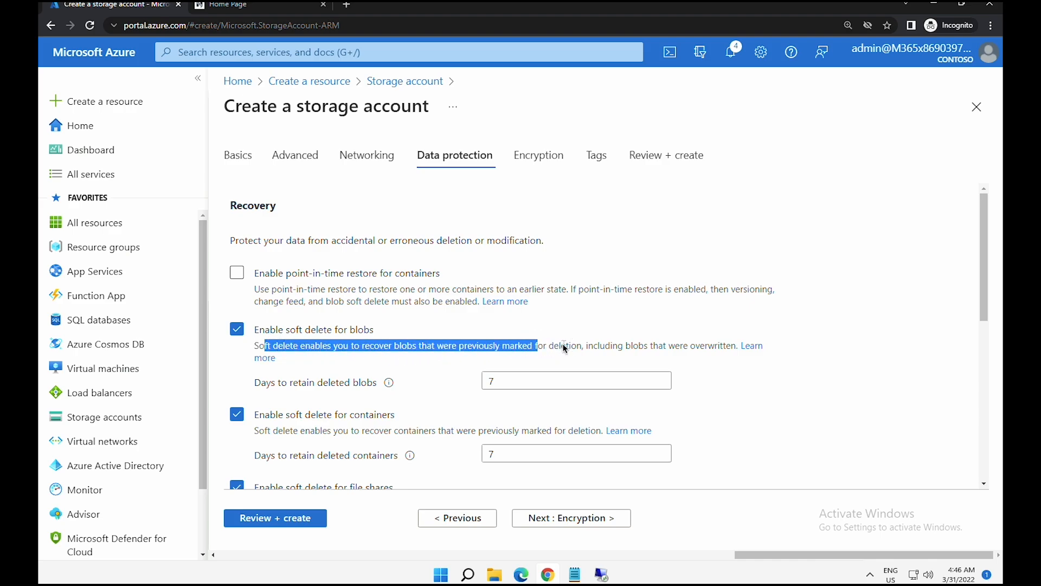
{"action": "left_click", "coordinate": [236, 329]}
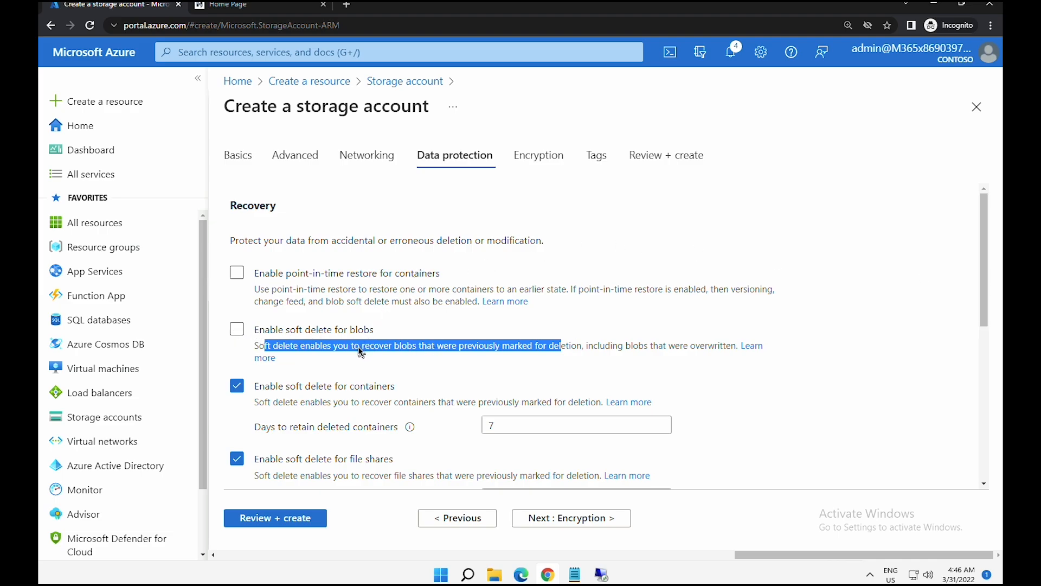
{"action": "left_click", "coordinate": [320, 347]}
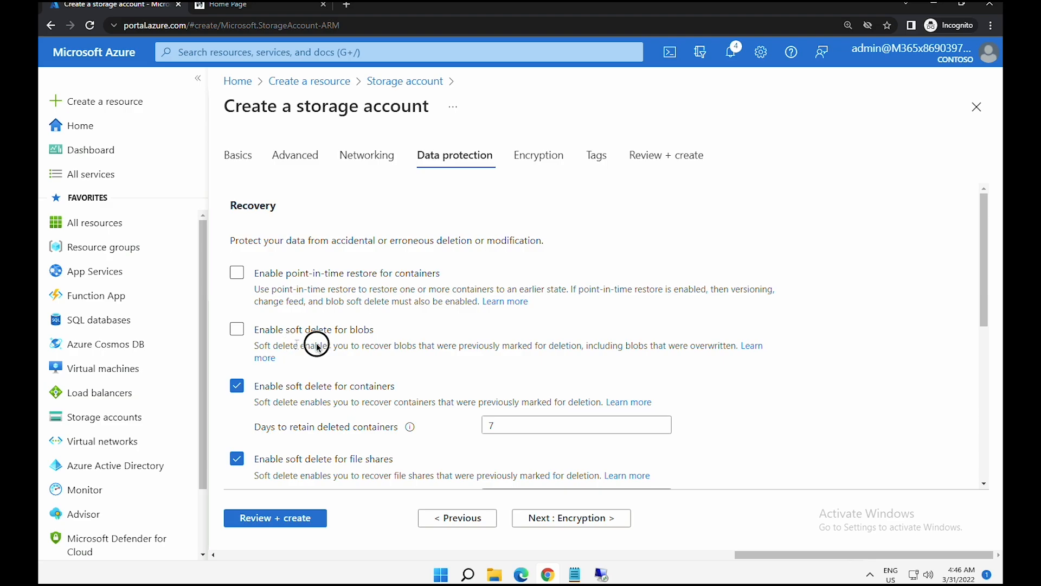
{"action": "left_click_drag", "start_coordinate": [318, 347], "coordinate": [460, 348]}
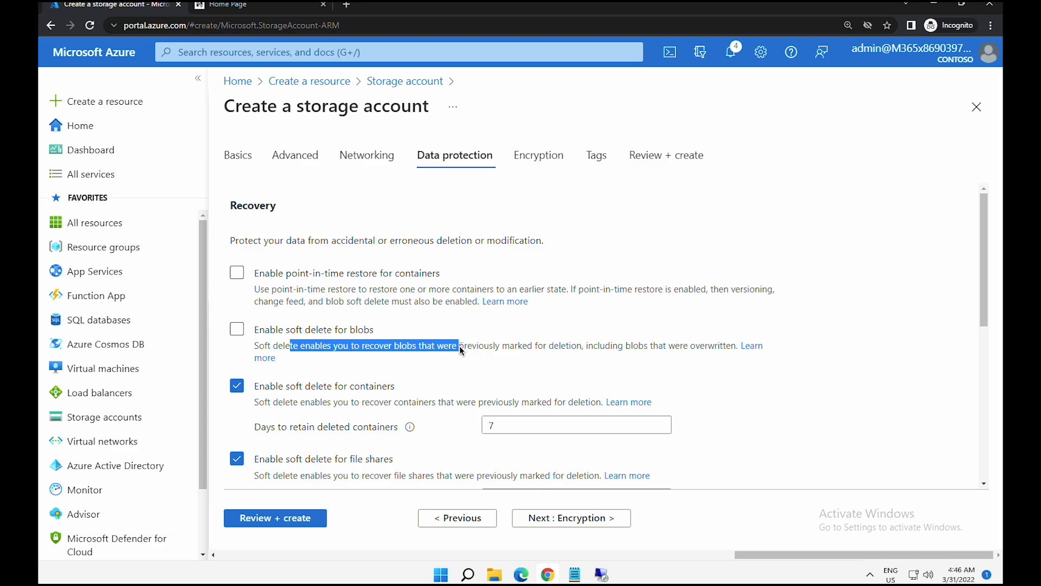
{"action": "left_click", "coordinate": [460, 346]}
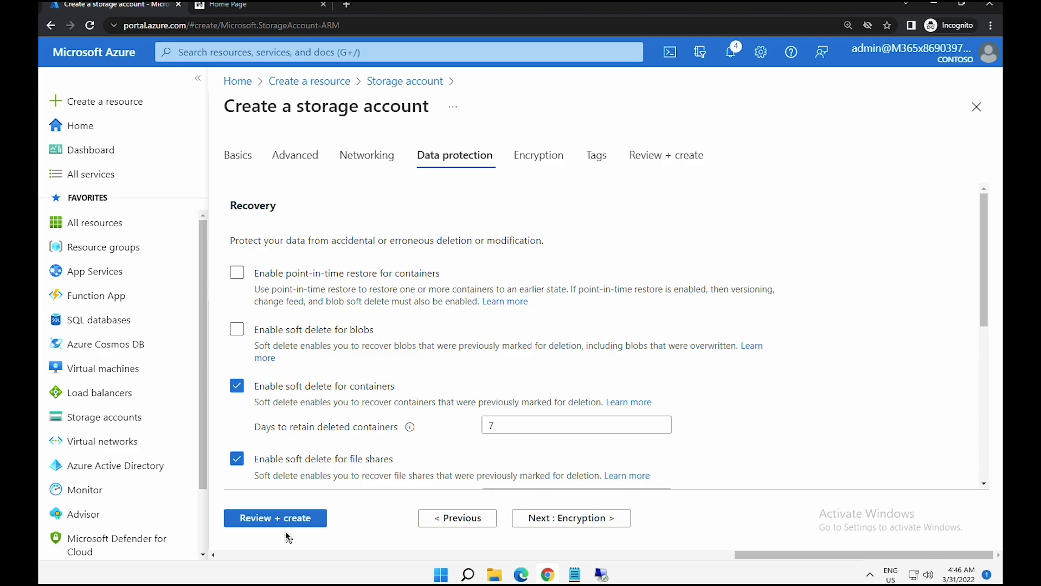
- Validate and create the migrationstorage5313 storage account, then return to the portal home page
{"action": "left_click", "coordinate": [291, 519]}
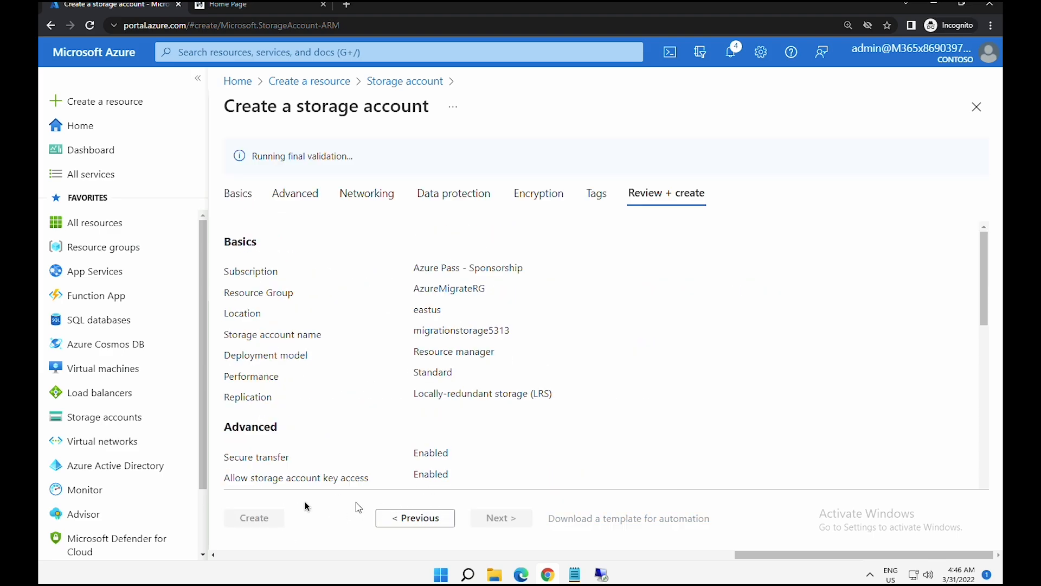
{"action": "scroll", "coordinate": [402, 431], "scroll_direction": "down", "scroll_amount": 10}
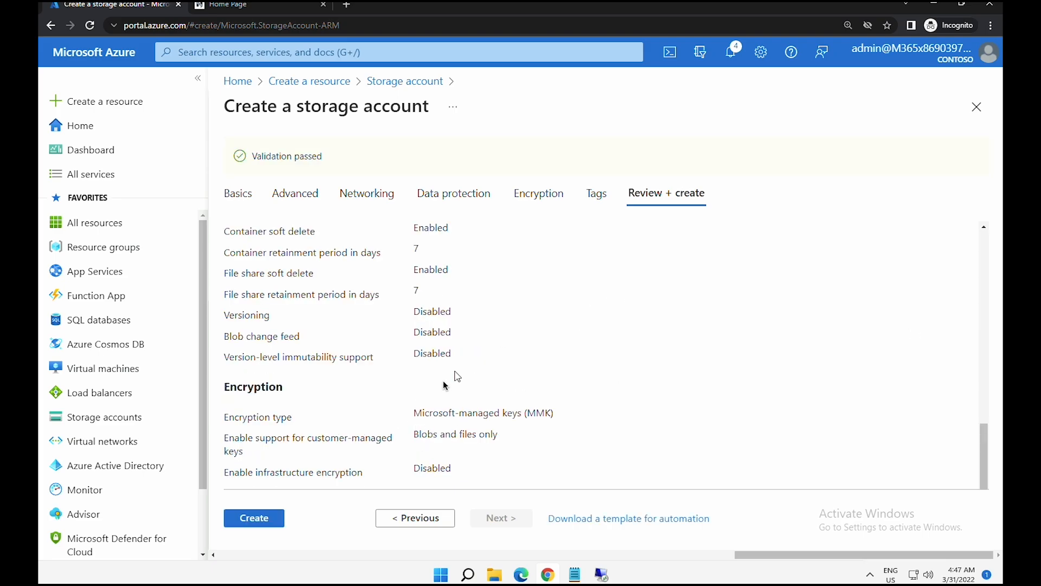
{"action": "left_click", "coordinate": [261, 516]}
{"action": "left_click", "coordinate": [263, 520]}
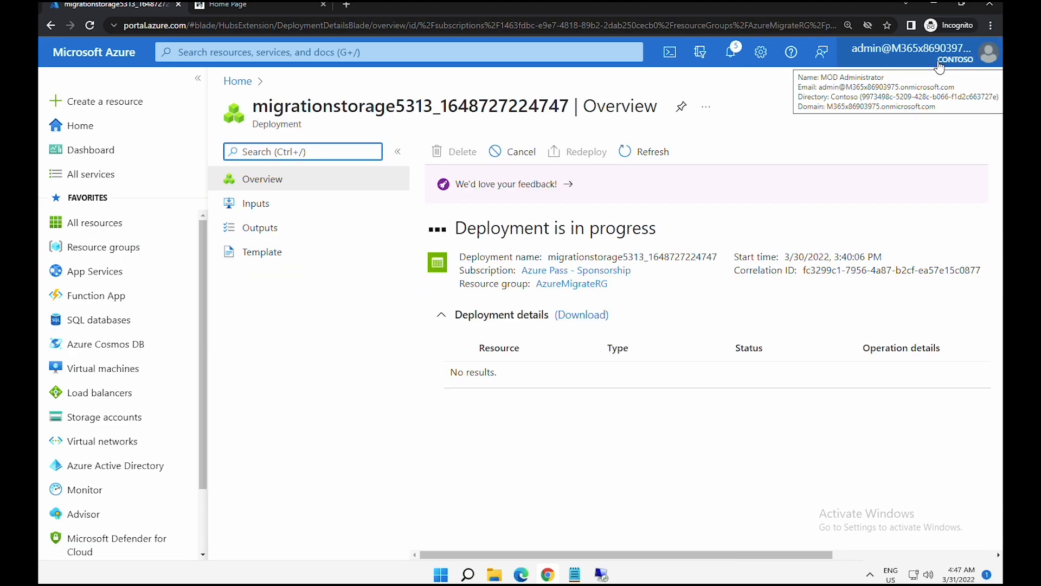
{"action": "left_click", "coordinate": [114, 131]}
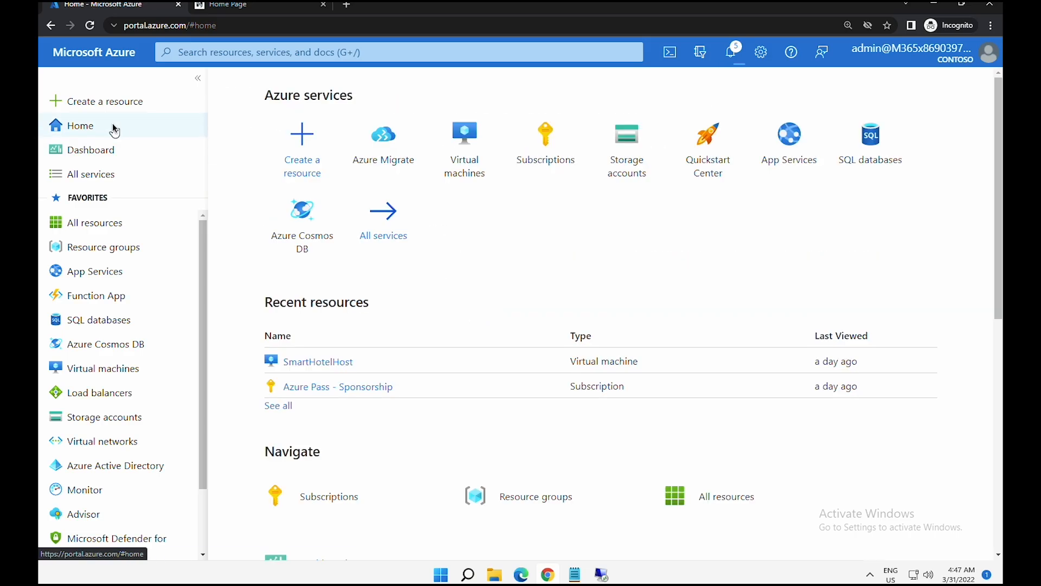
- Open smarthotelsqlggjxc in SmartHotel-RGRG and start a new endpoint under Private endpoint connections
{"action": "left_click", "coordinate": [112, 249]}
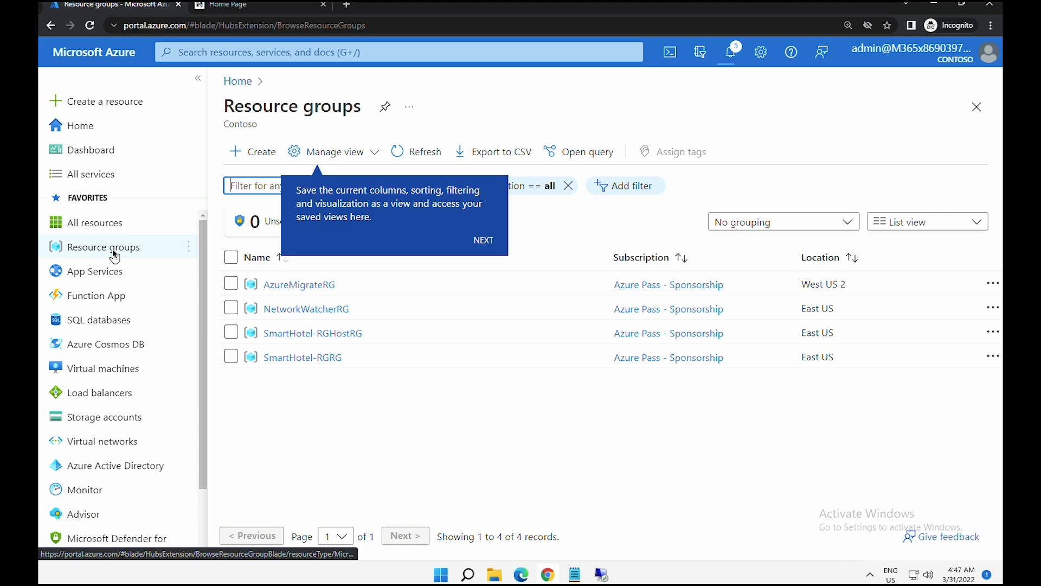
{"action": "left_click", "coordinate": [306, 360]}
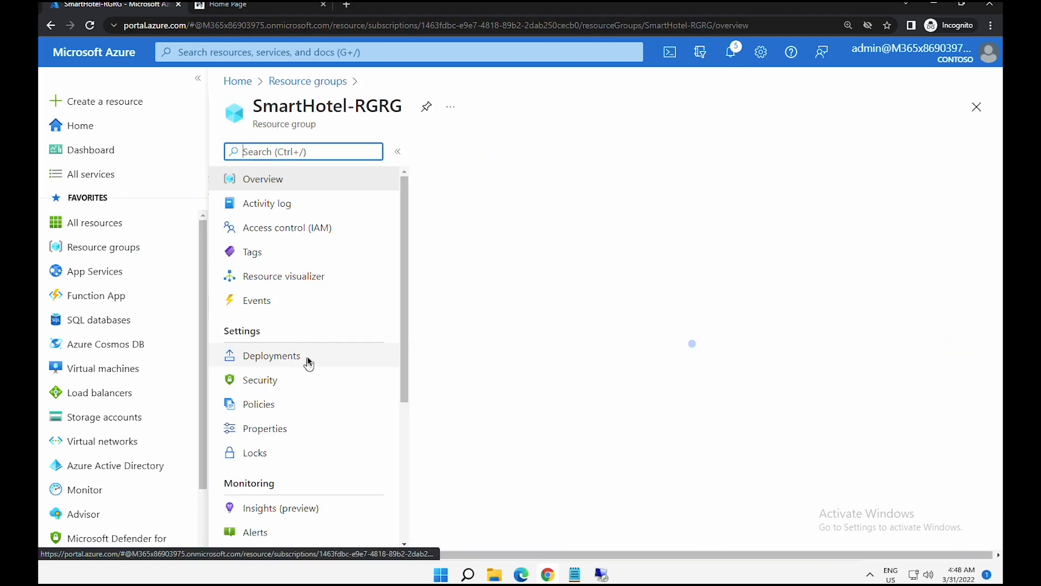
{"action": "scroll", "coordinate": [802, 445], "scroll_direction": "down", "scroll_amount": 3}
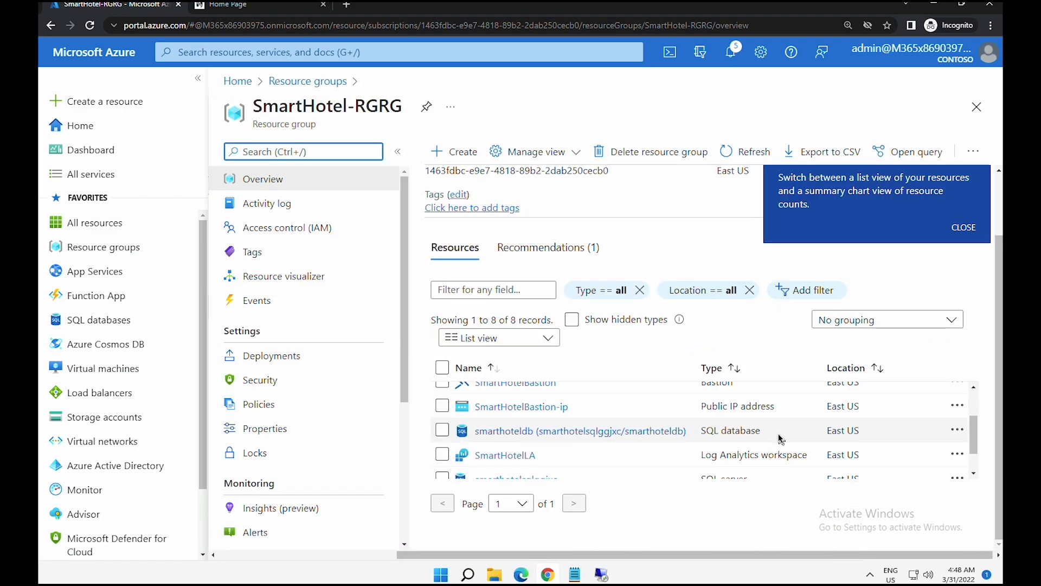
{"action": "scroll", "coordinate": [781, 439], "scroll_direction": "down", "scroll_amount": 2}
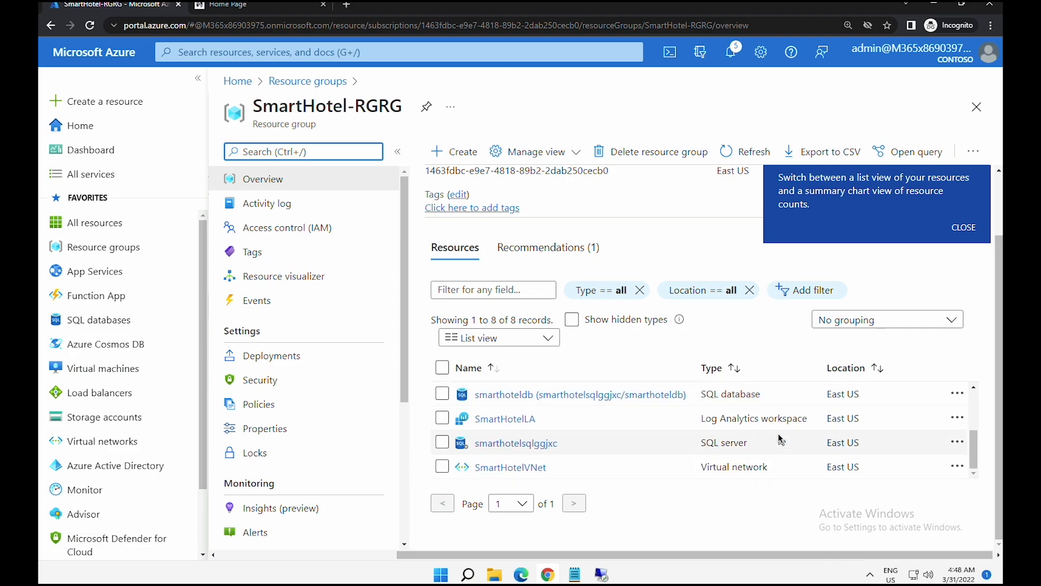
{"action": "left_click", "coordinate": [535, 447]}
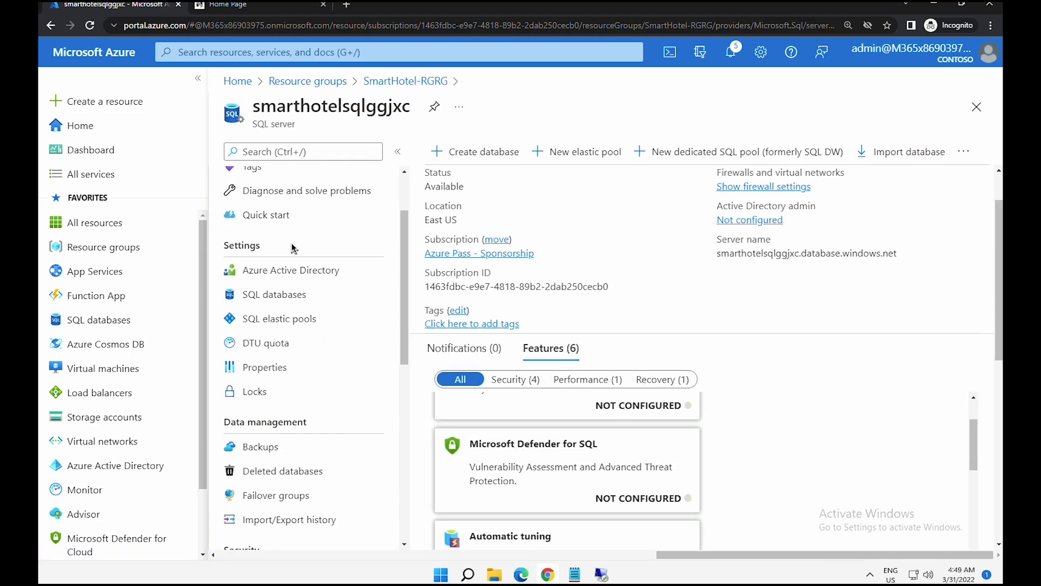
{"action": "scroll", "coordinate": [288, 347], "scroll_direction": "down", "scroll_amount": 1}
{"action": "scroll", "coordinate": [295, 369], "scroll_direction": "down", "scroll_amount": 1}
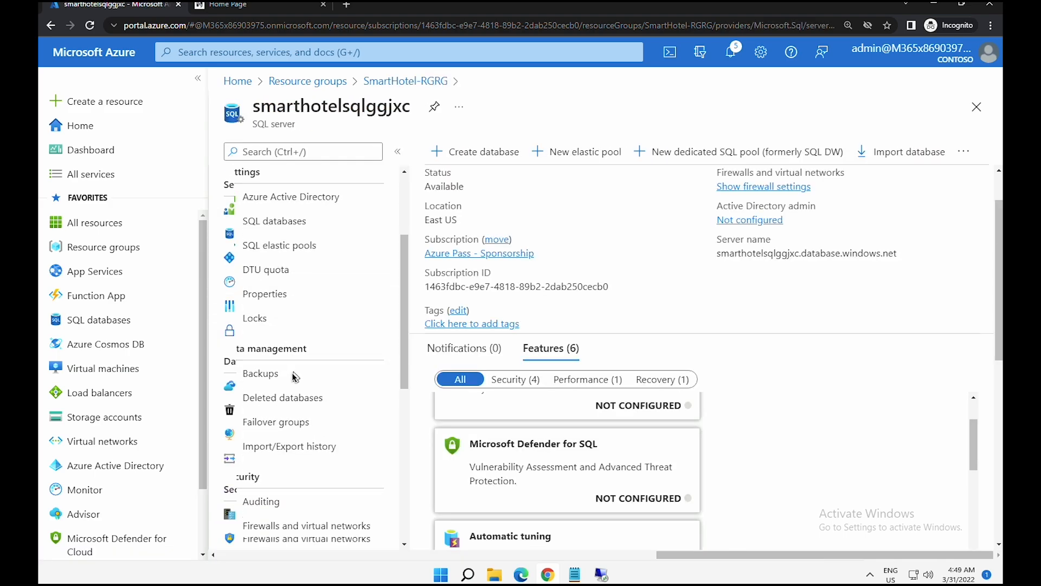
{"action": "scroll", "coordinate": [279, 382], "scroll_direction": "down", "scroll_amount": 1}
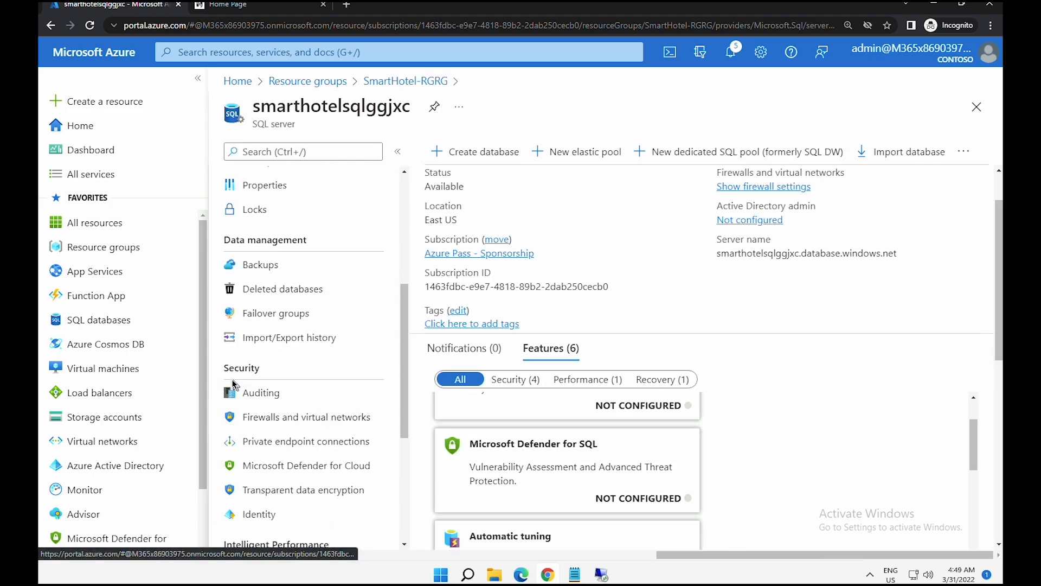
{"action": "left_click_drag", "start_coordinate": [226, 373], "coordinate": [296, 422]}
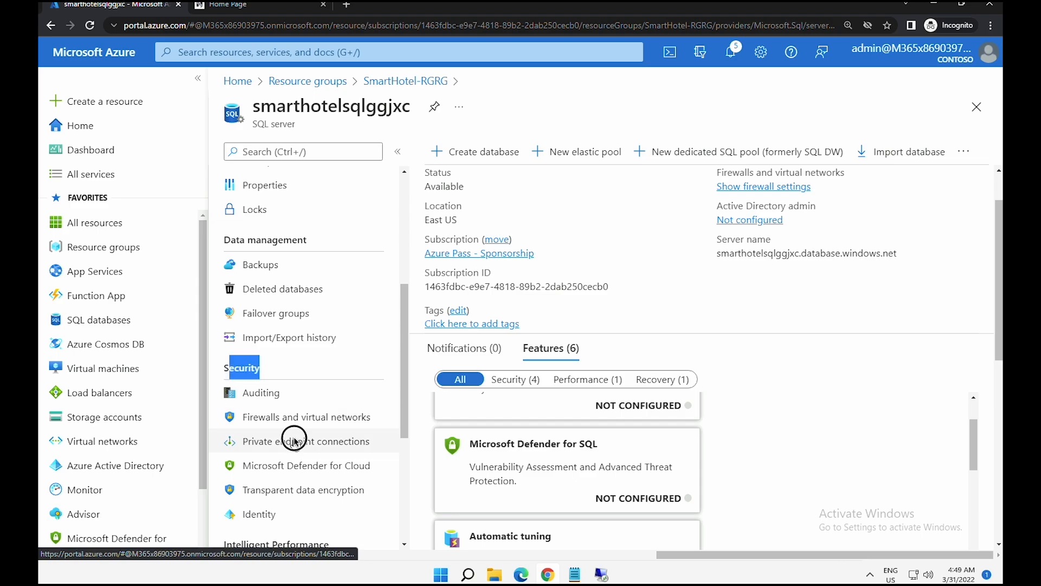
{"action": "left_click", "coordinate": [295, 441]}
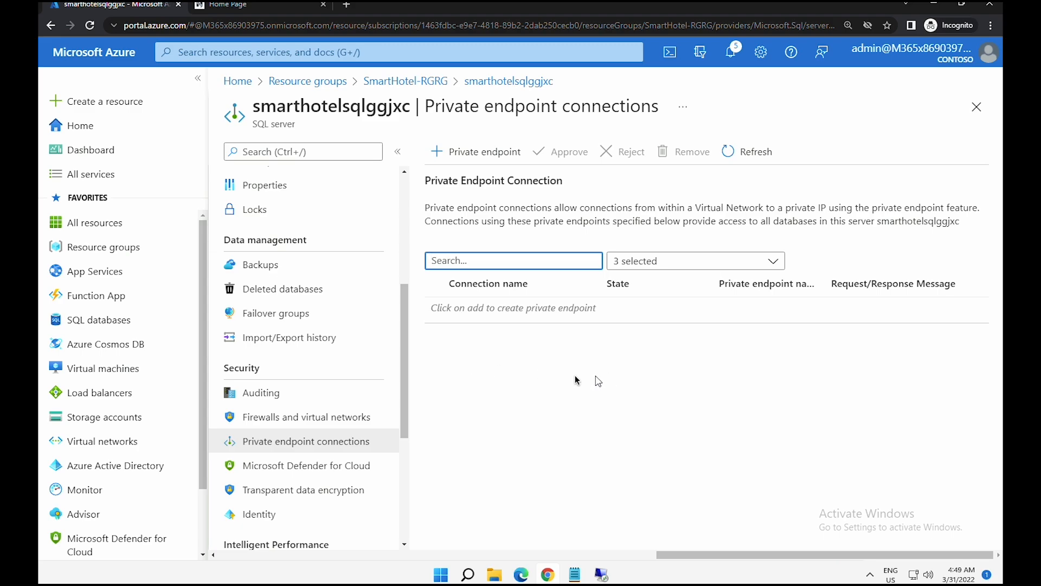
{"action": "left_click", "coordinate": [496, 155]}
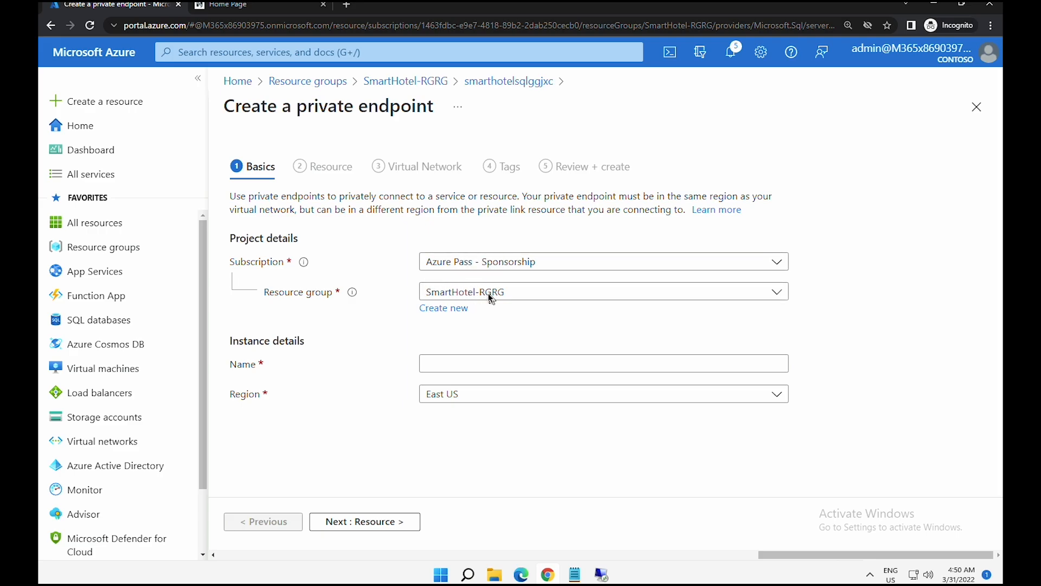
- Name the private endpoint SmartHotel-DB-Endpoint
{"action": "left_click", "coordinate": [466, 368]}
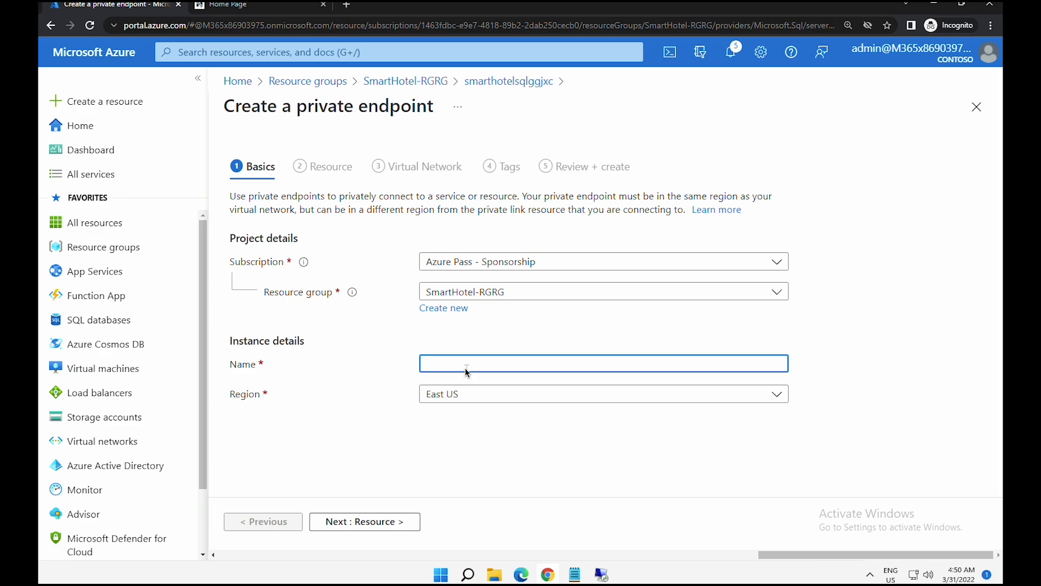
{"action": "type", "text": "SmartHotel-DB-Endpoint"}
{"action": "left_click", "coordinate": [342, 519]}
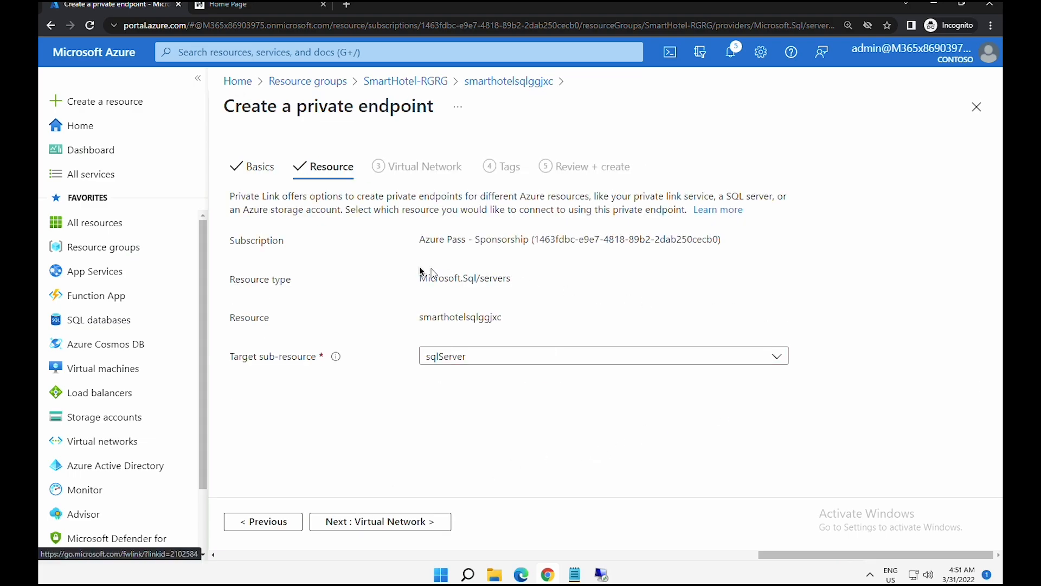
- Target the Microsoft.Sql/servers resource smarthotelsqlggjxc, keeping sqlServer as the target sub-resource
{"action": "left_click", "coordinate": [420, 279]}
{"action": "left_click_drag", "start_coordinate": [421, 282], "coordinate": [512, 285]}
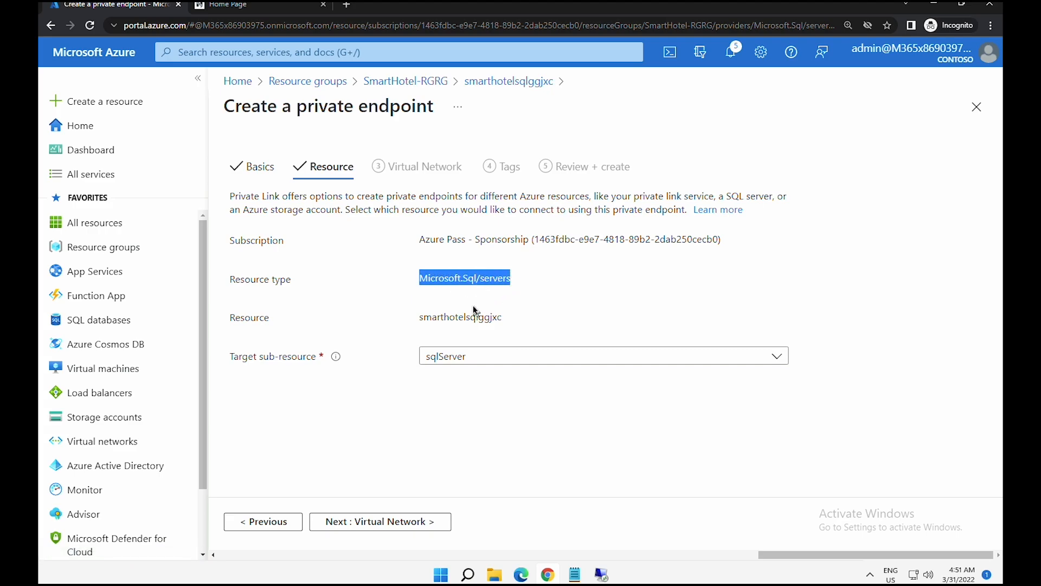
{"action": "left_click", "coordinate": [428, 322]}
{"action": "left_click_drag", "start_coordinate": [428, 321], "coordinate": [495, 320]}
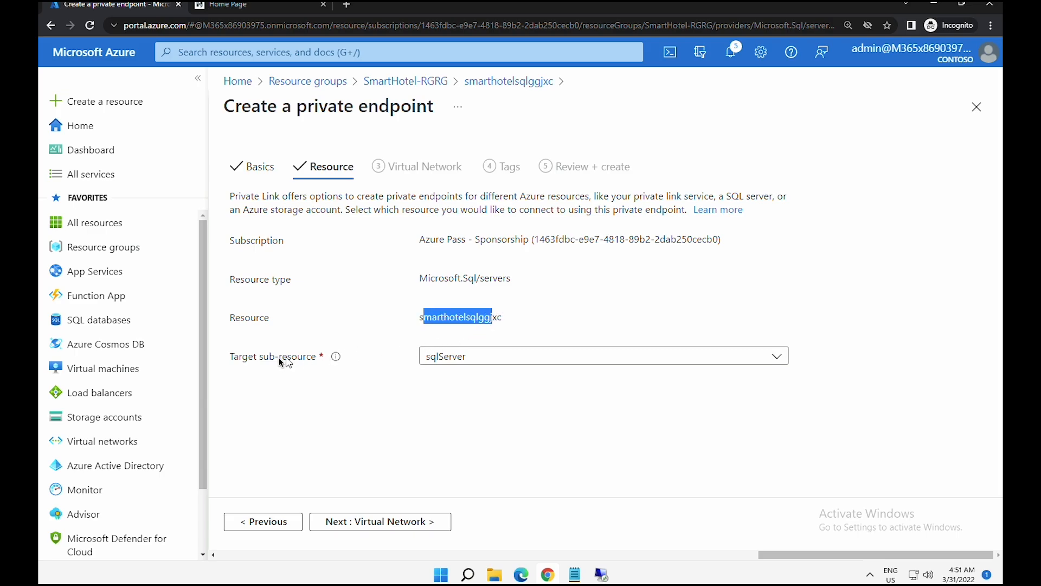
{"action": "left_click", "coordinate": [459, 363]}
{"action": "left_click", "coordinate": [458, 363]}
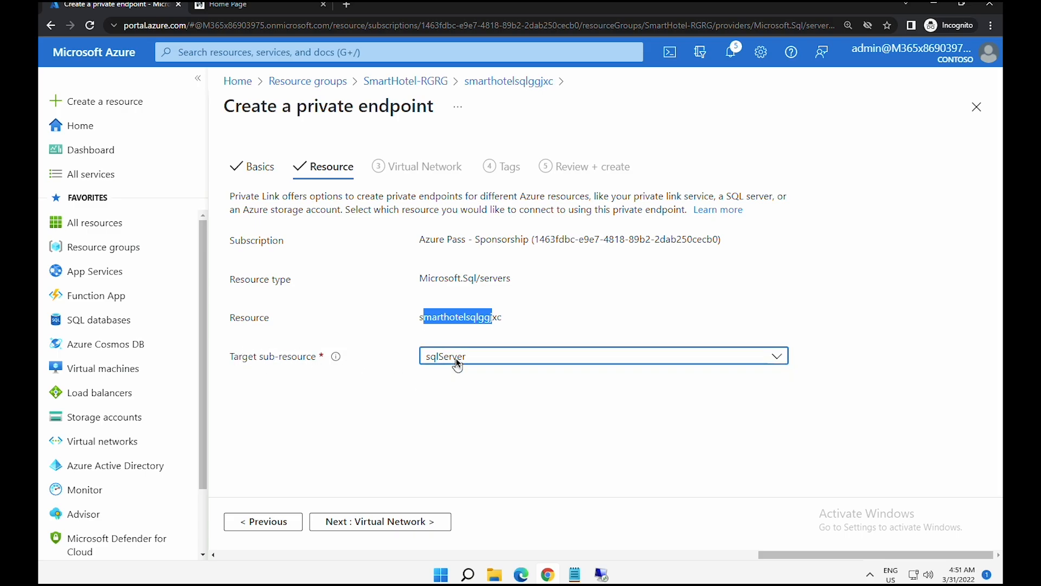
{"action": "left_click", "coordinate": [392, 522]}
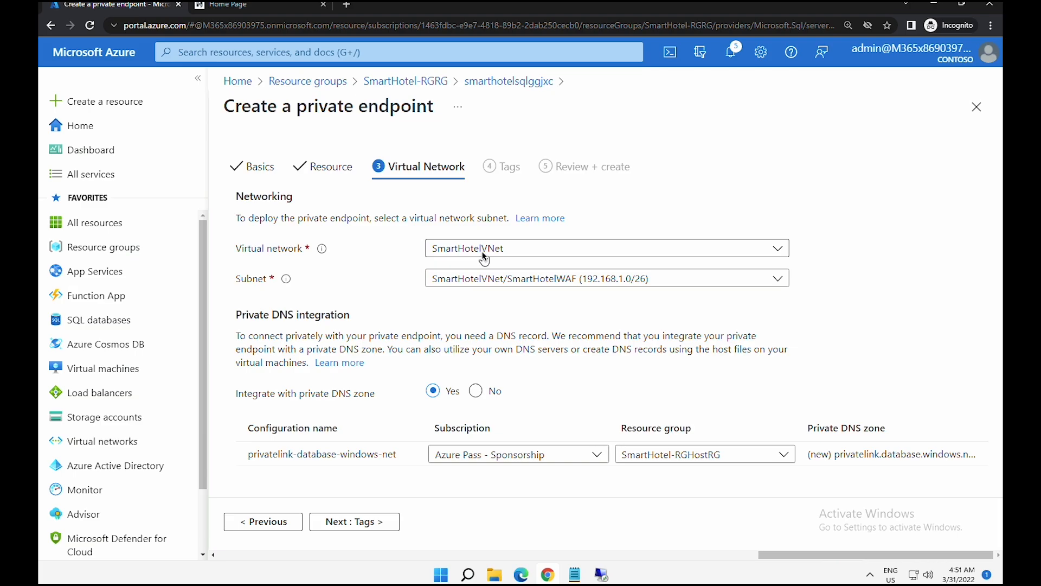
- Place the endpoint on SmartHotelVNet's SmartHotelDB subnet, skip tags, and create it
{"action": "left_click", "coordinate": [483, 255]}
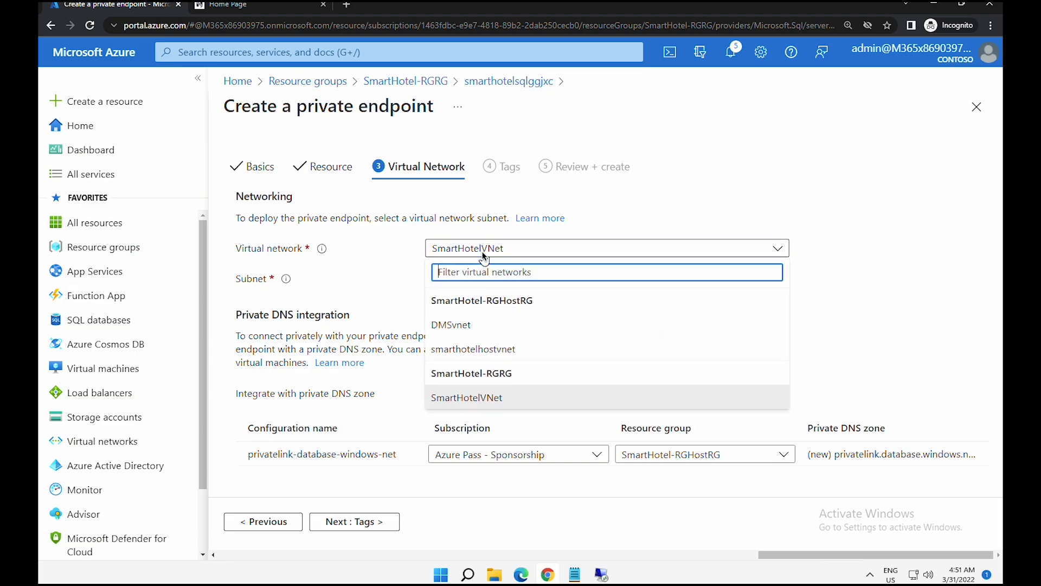
{"action": "left_click", "coordinate": [483, 255]}
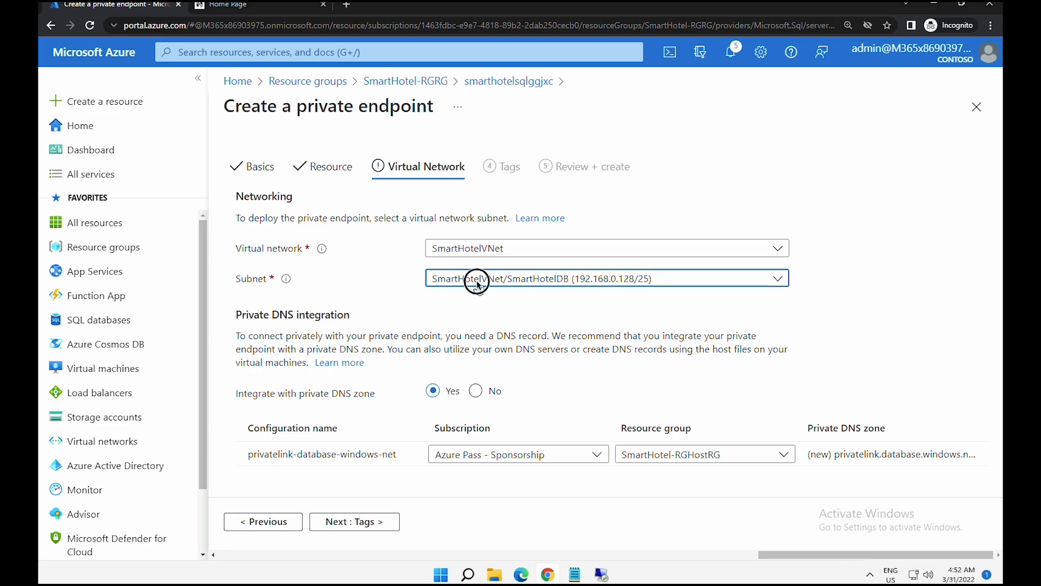
{"action": "left_click", "coordinate": [479, 288]}
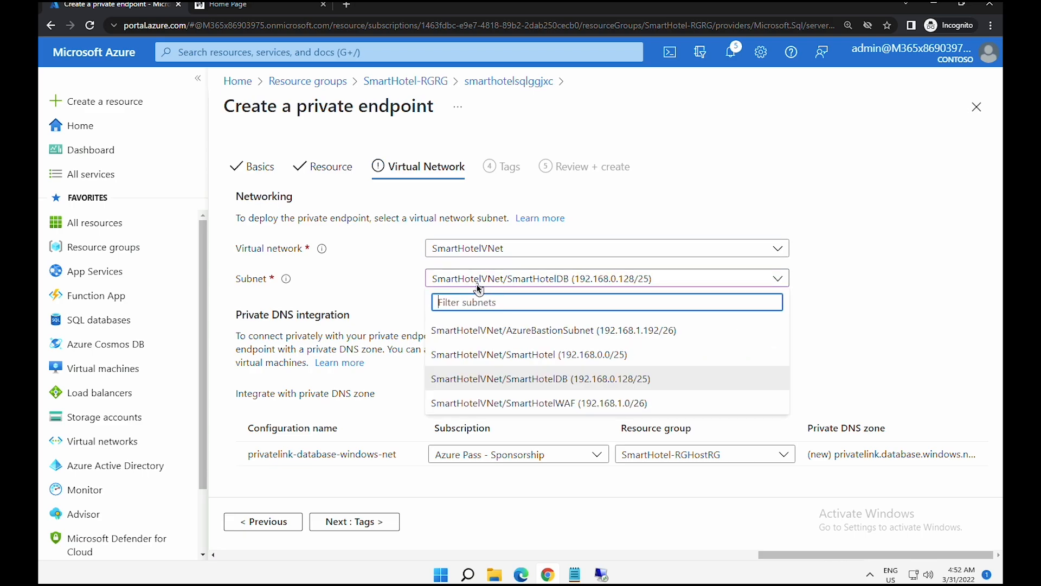
{"action": "left_click", "coordinate": [503, 382]}
{"action": "left_click", "coordinate": [361, 525]}
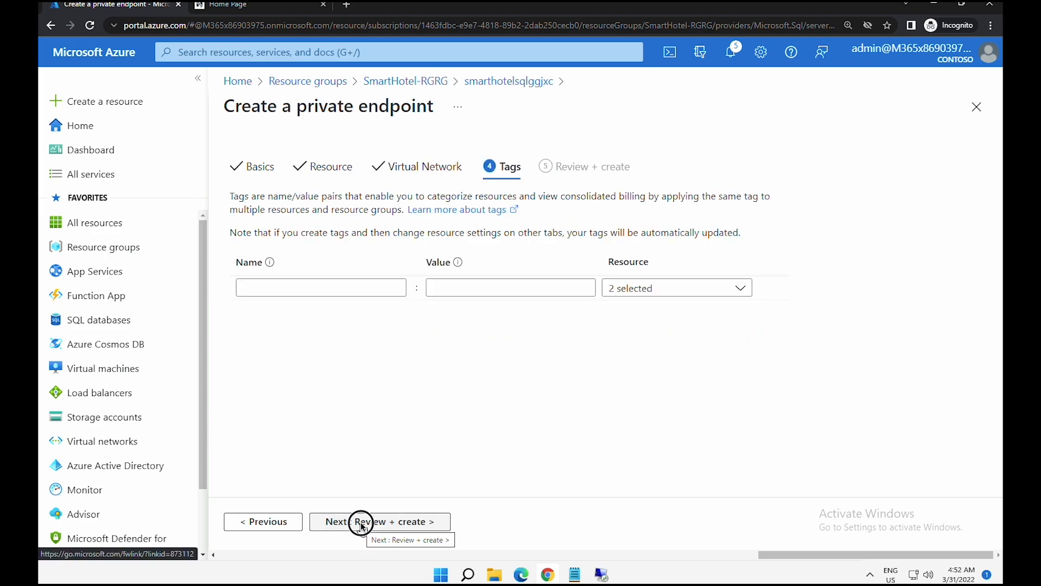
{"action": "left_click", "coordinate": [361, 524]}
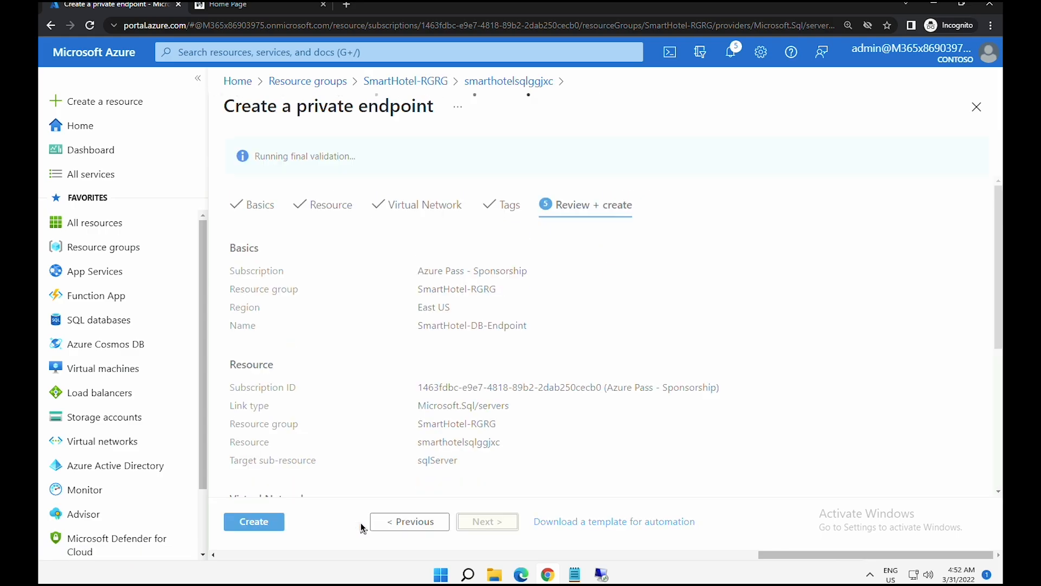
{"action": "left_click", "coordinate": [258, 524]}
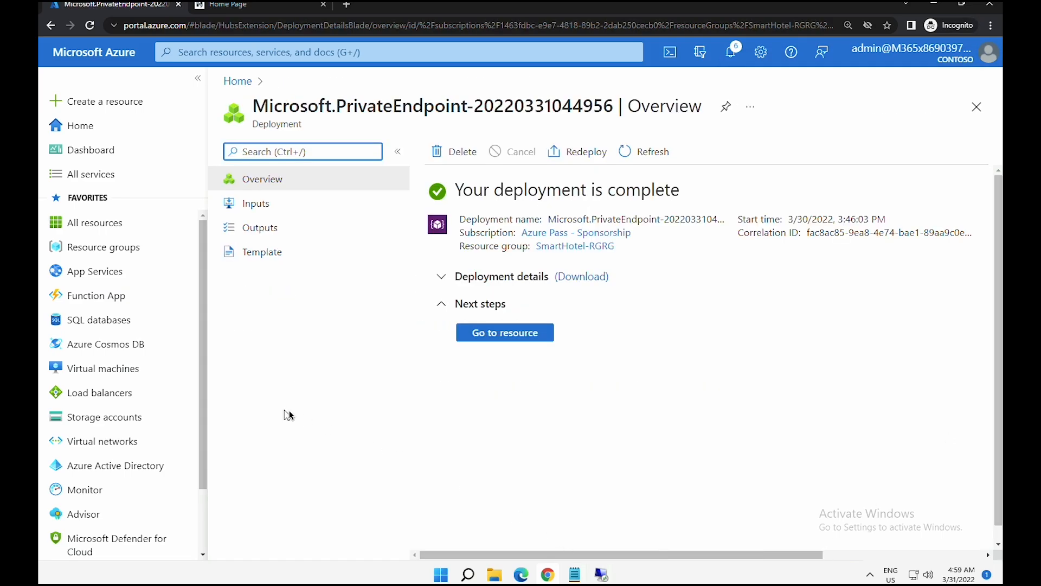
- From the endpoint's DNS configuration, verify the privatelink.database.windows.net A record 192.168.0.132
{"action": "left_click", "coordinate": [545, 338]}
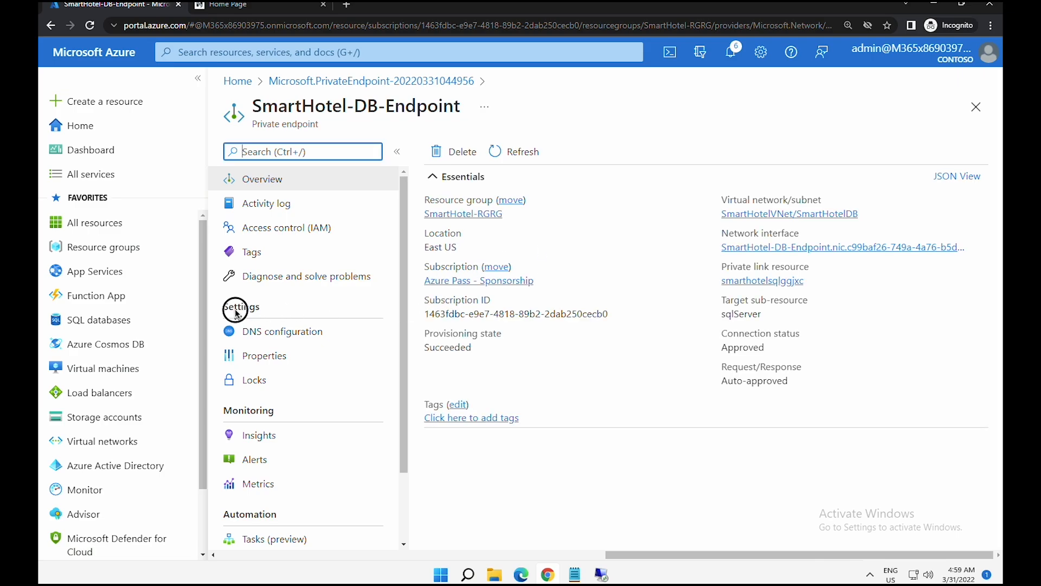
{"action": "left_click_drag", "start_coordinate": [234, 310], "coordinate": [256, 316]}
{"action": "left_click", "coordinate": [269, 334]}
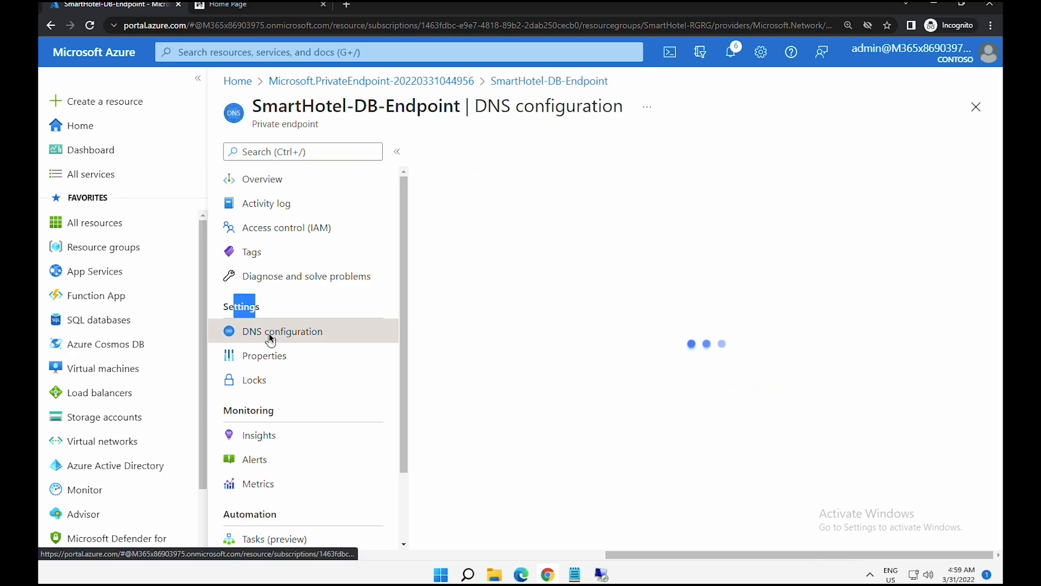
{"action": "left_click", "coordinate": [998, 539]}
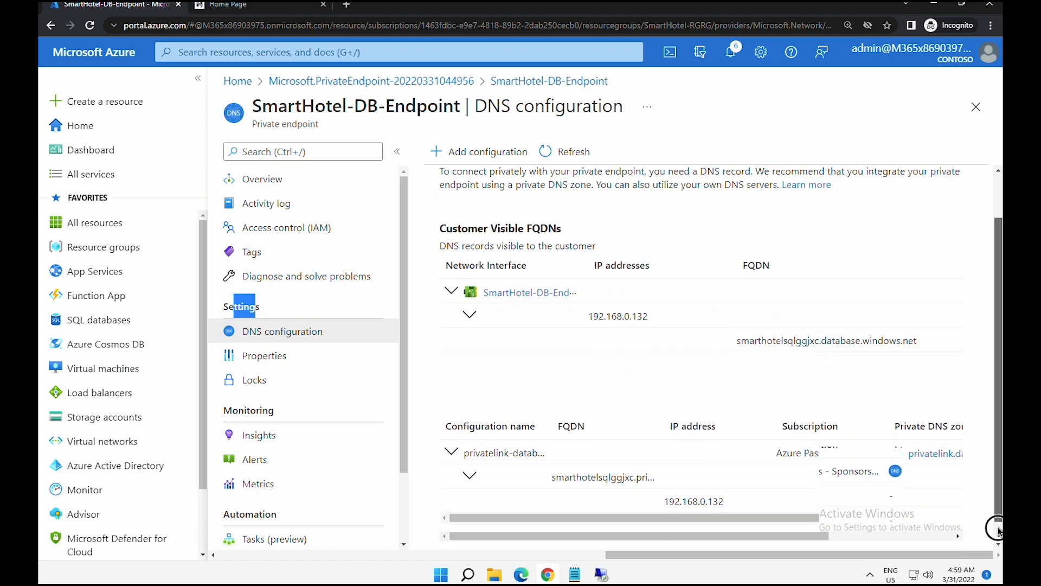
{"action": "left_click_drag", "start_coordinate": [759, 509], "coordinate": [871, 508]}
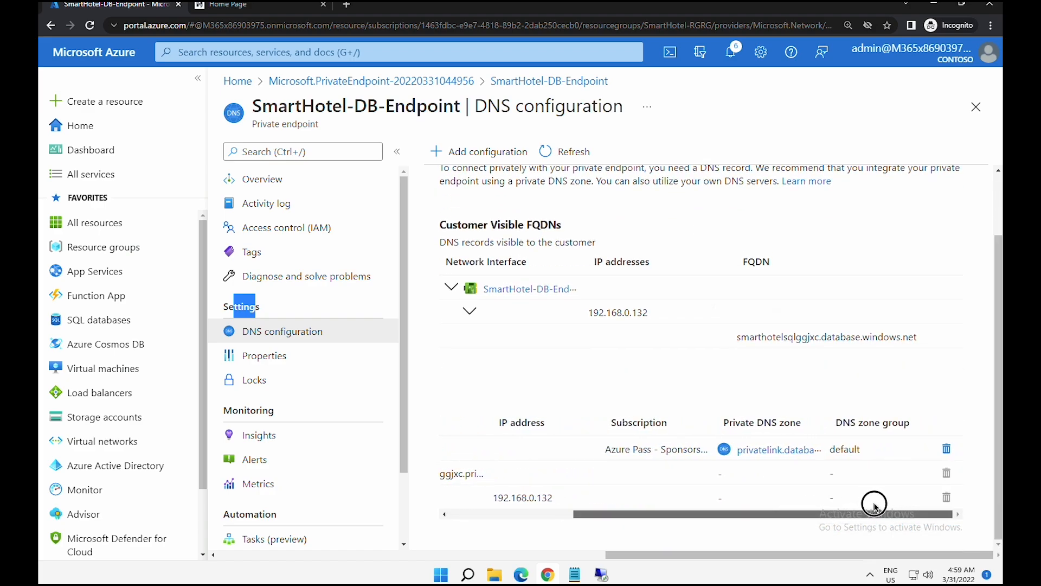
{"action": "left_click_drag", "start_coordinate": [725, 422], "coordinate": [790, 423]}
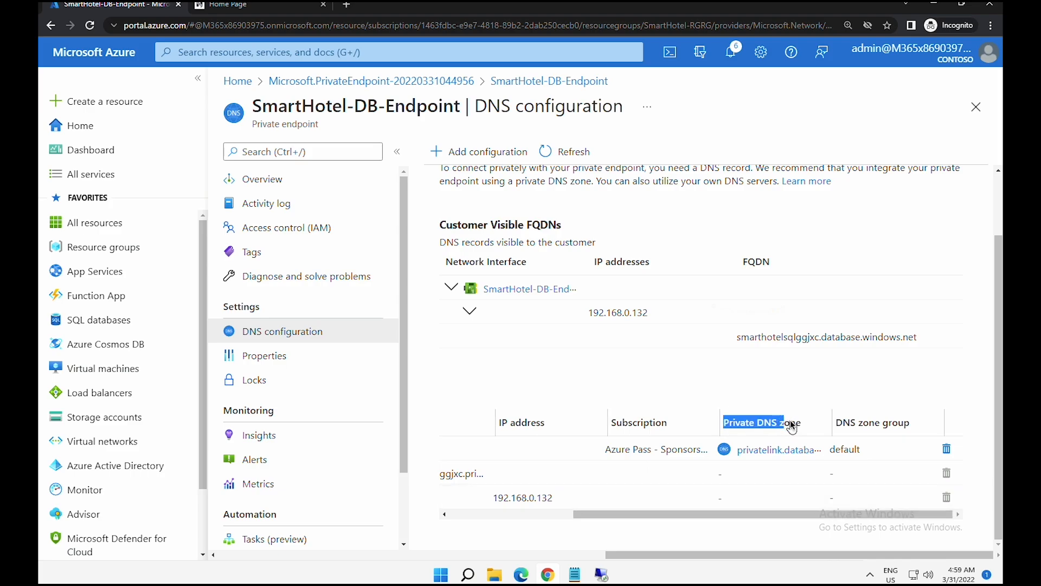
{"action": "left_click", "coordinate": [768, 450]}
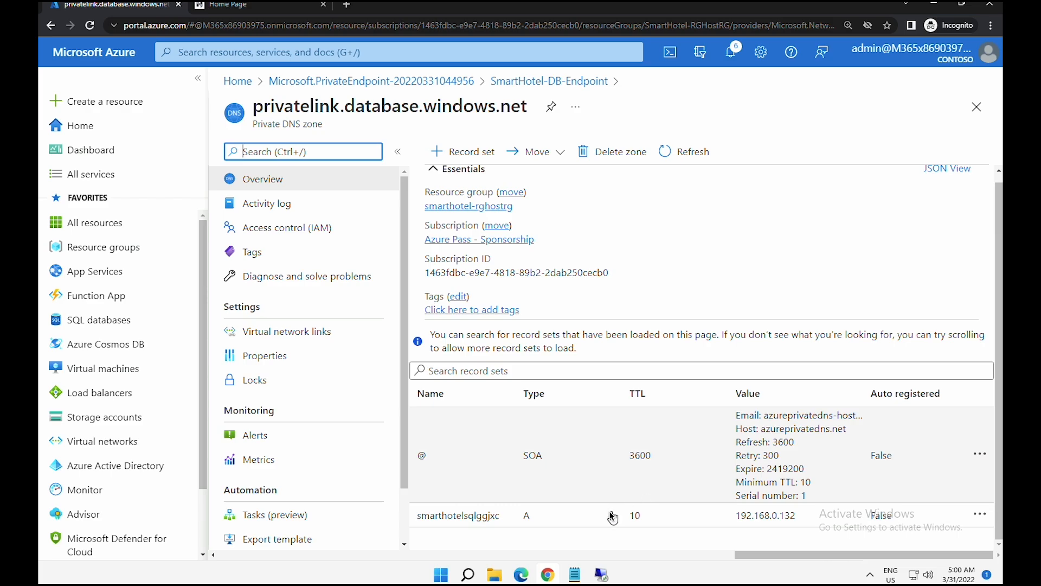
{"action": "left_click_drag", "start_coordinate": [438, 517], "coordinate": [910, 520]}
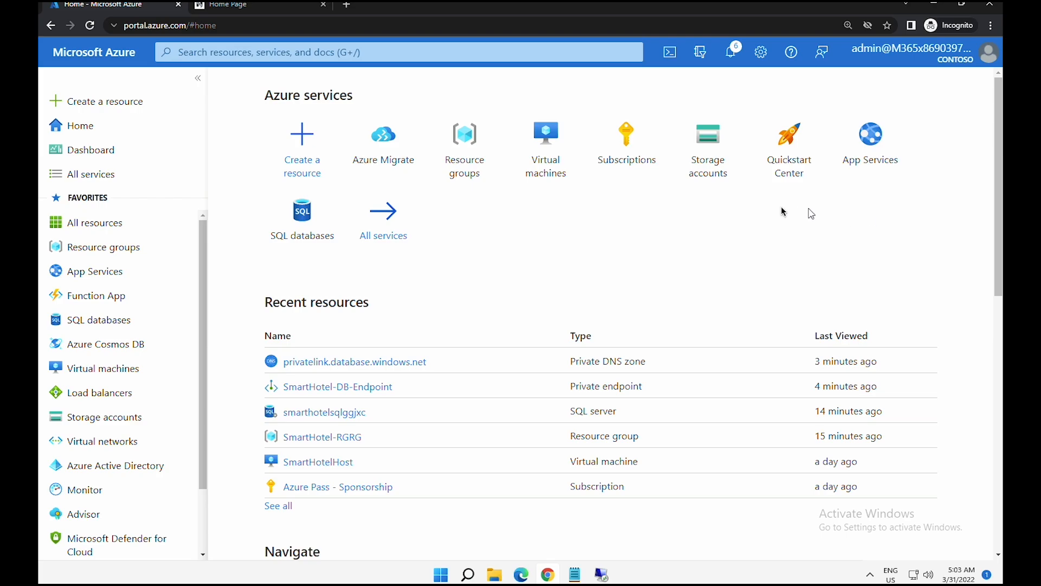
- In Azure Migrate's servers view, start Discover under Azure Migrate: Server Migration
{"action": "left_click", "coordinate": [370, 152]}
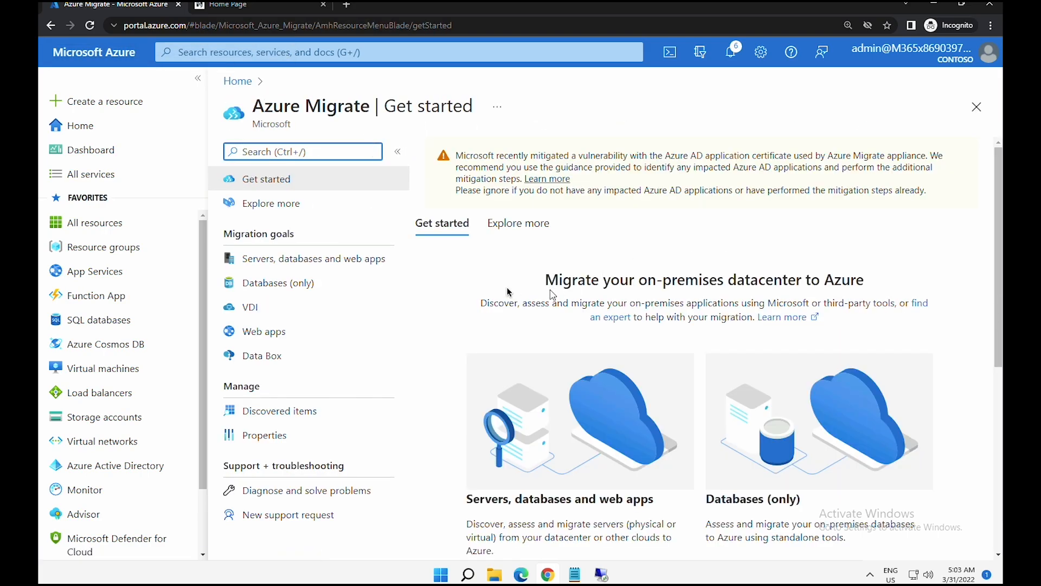
{"action": "left_click", "coordinate": [279, 264]}
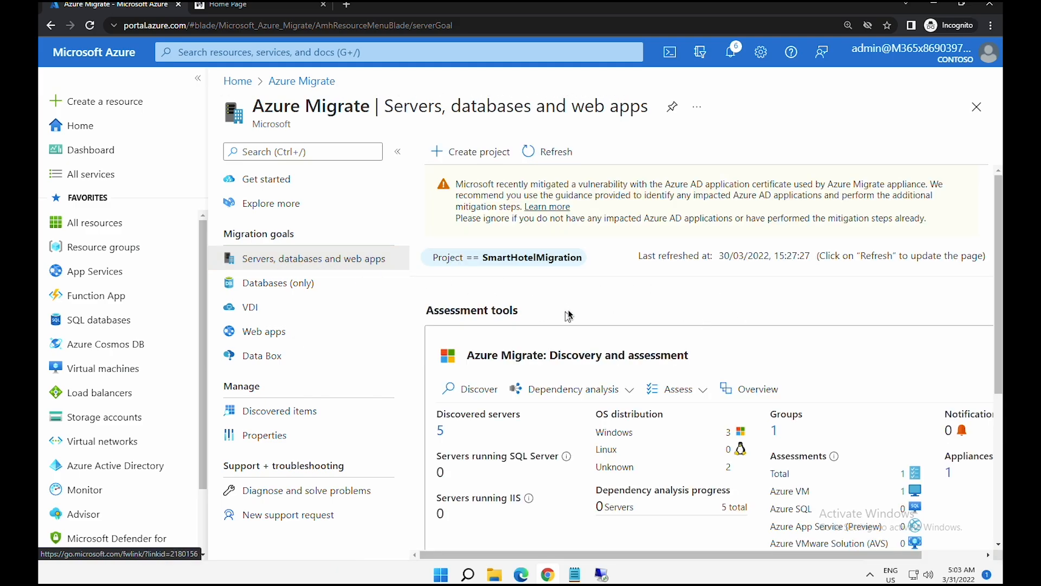
{"action": "left_click_drag", "start_coordinate": [995, 306], "coordinate": [993, 483]}
{"action": "left_click_drag", "start_coordinate": [423, 381], "coordinate": [513, 388]}
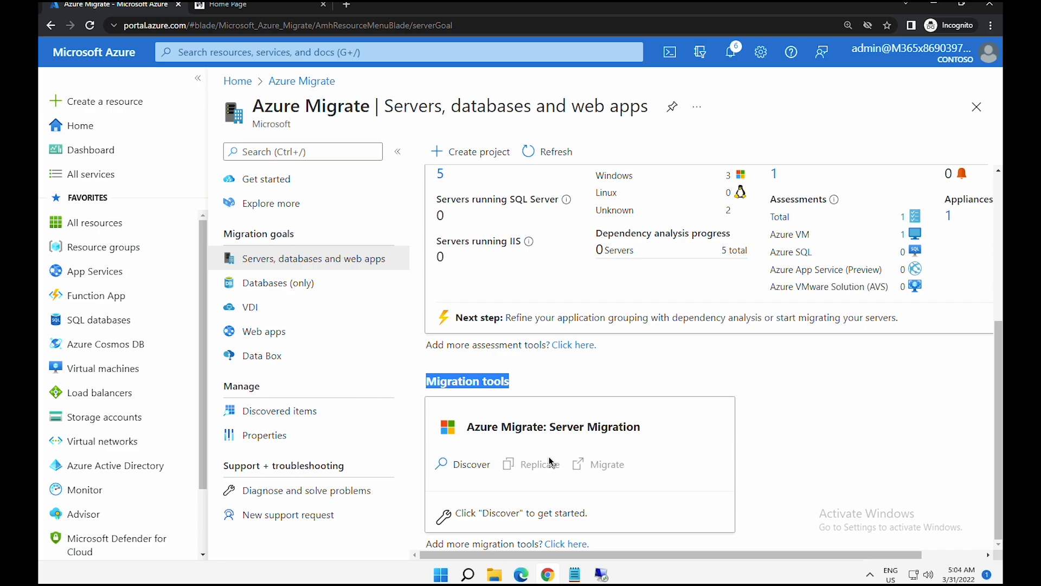
{"action": "left_click", "coordinate": [458, 464]}
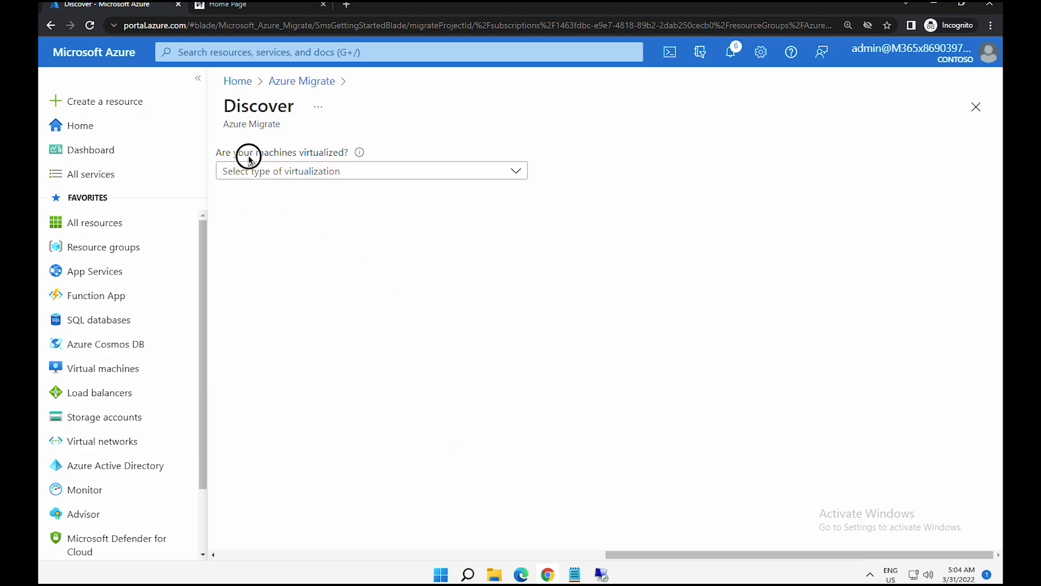
- Choose 'Yes, with Hyper-V', confirm East US as target region, and create the migration resources
{"action": "left_click", "coordinate": [317, 171]}
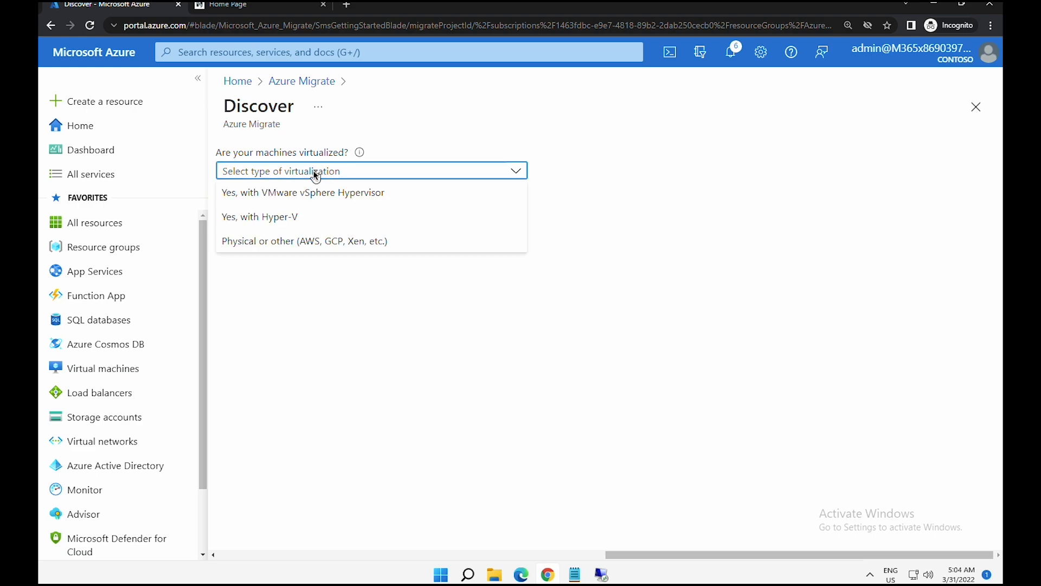
{"action": "left_click", "coordinate": [267, 218]}
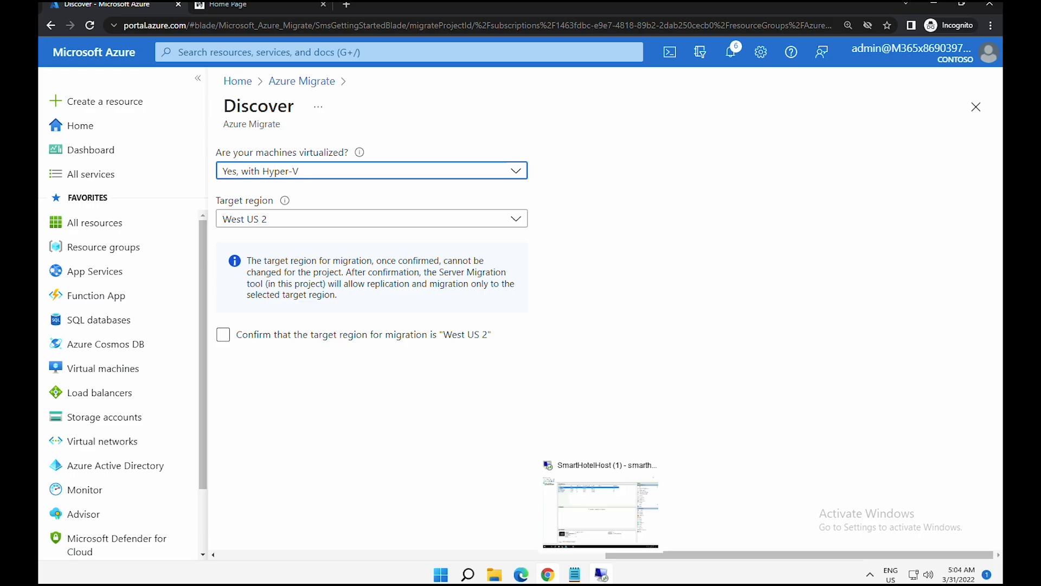
{"action": "left_click", "coordinate": [602, 574]}
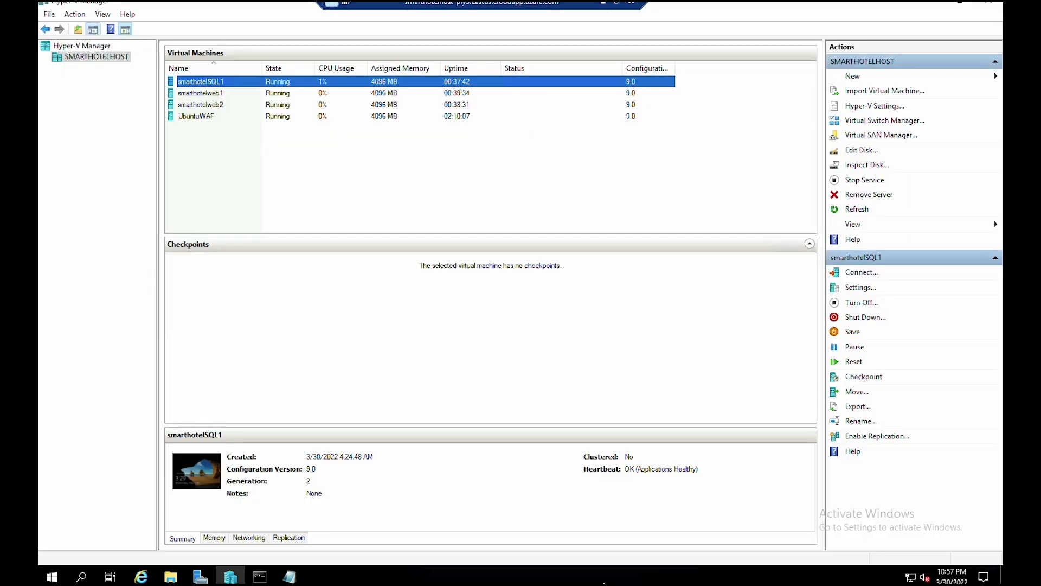
{"action": "double_click", "coordinate": [255, 8]}
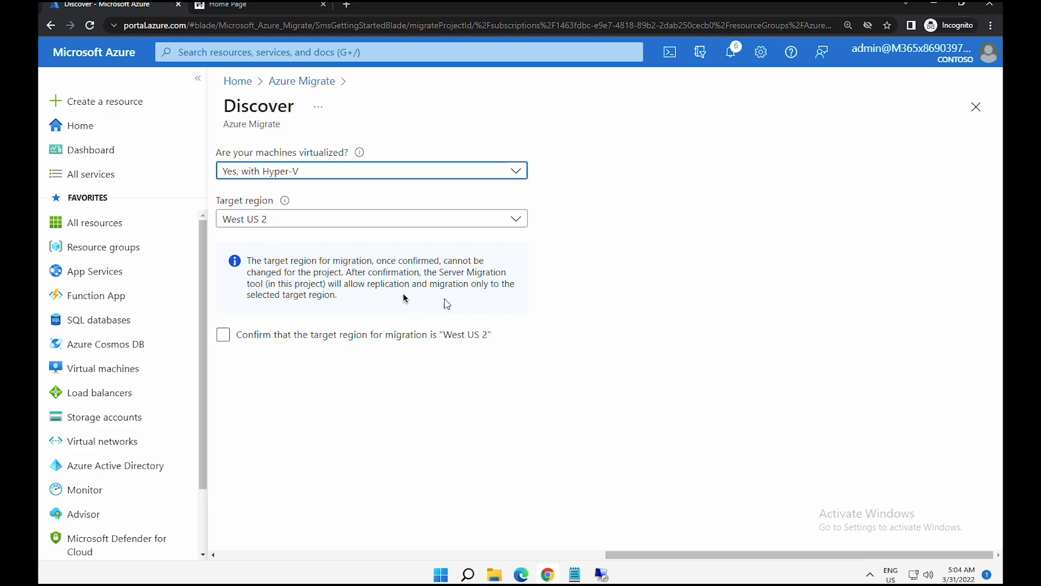
{"action": "left_click", "coordinate": [307, 223]}
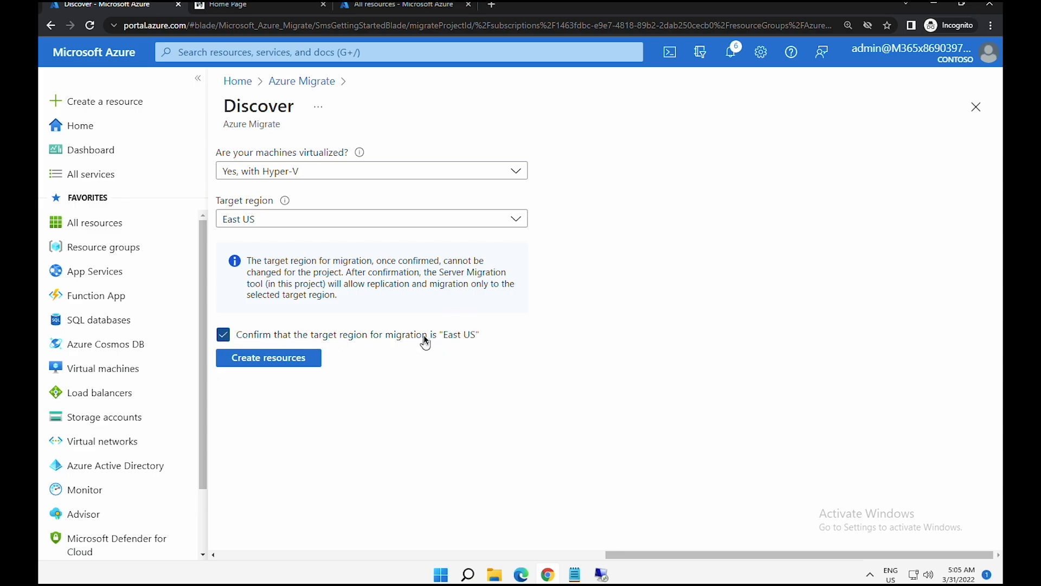
{"action": "left_click", "coordinate": [274, 361]}
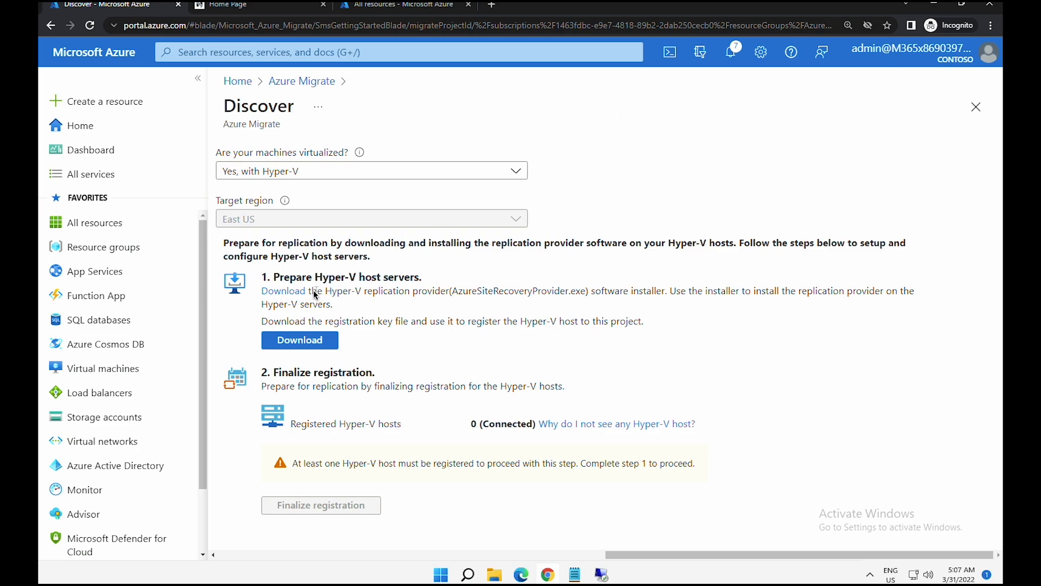
- Copy the link address of the replication provider's Download link
{"action": "right_click", "coordinate": [293, 293]}
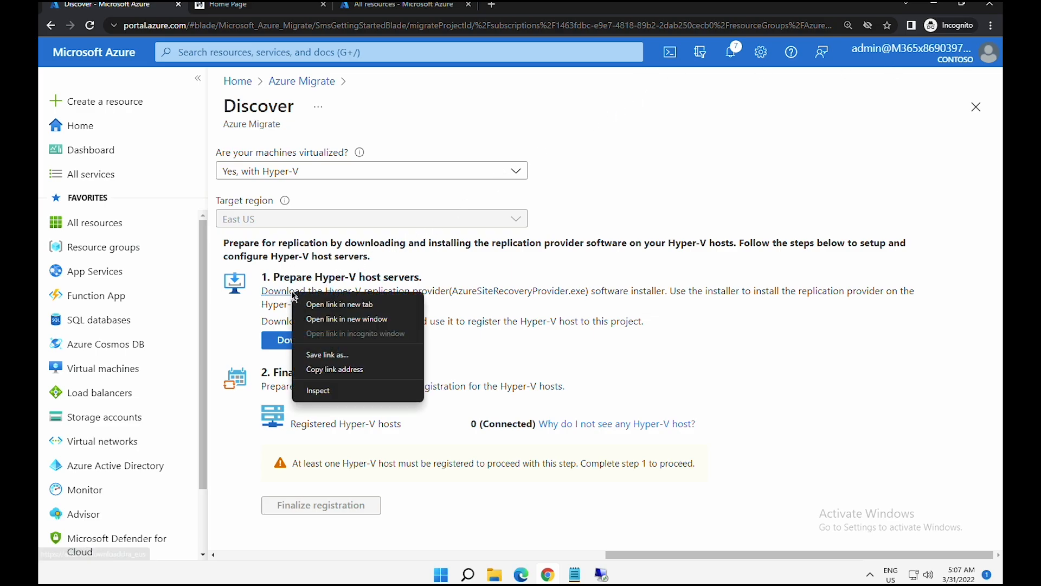
{"action": "left_click", "coordinate": [333, 369]}
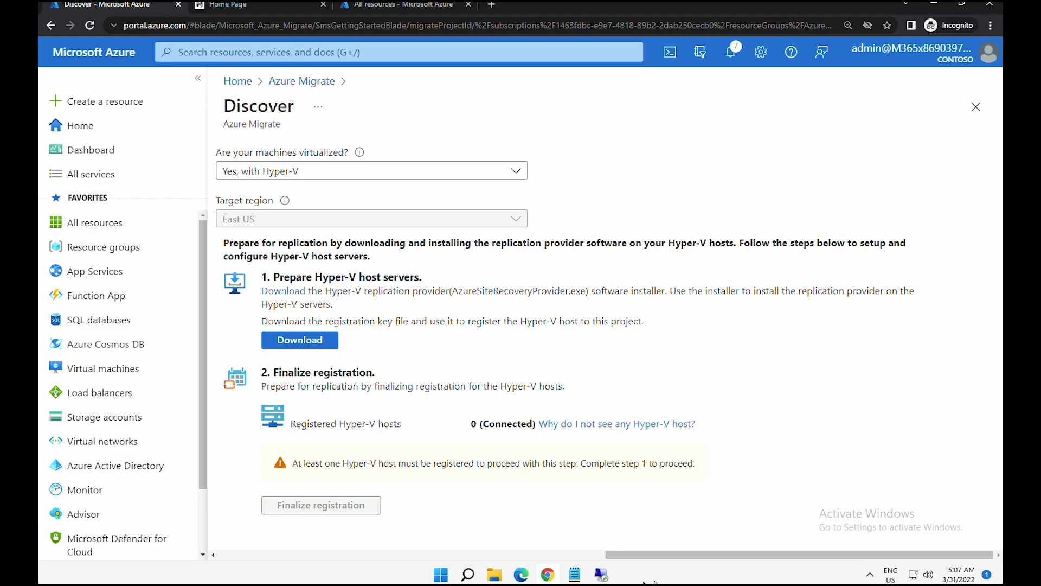
- On SmartHotelHost, download AzureSiteRecoveryProvider.exe in Internet Explorer from the copied link and run it
{"action": "left_click", "coordinate": [600, 574]}
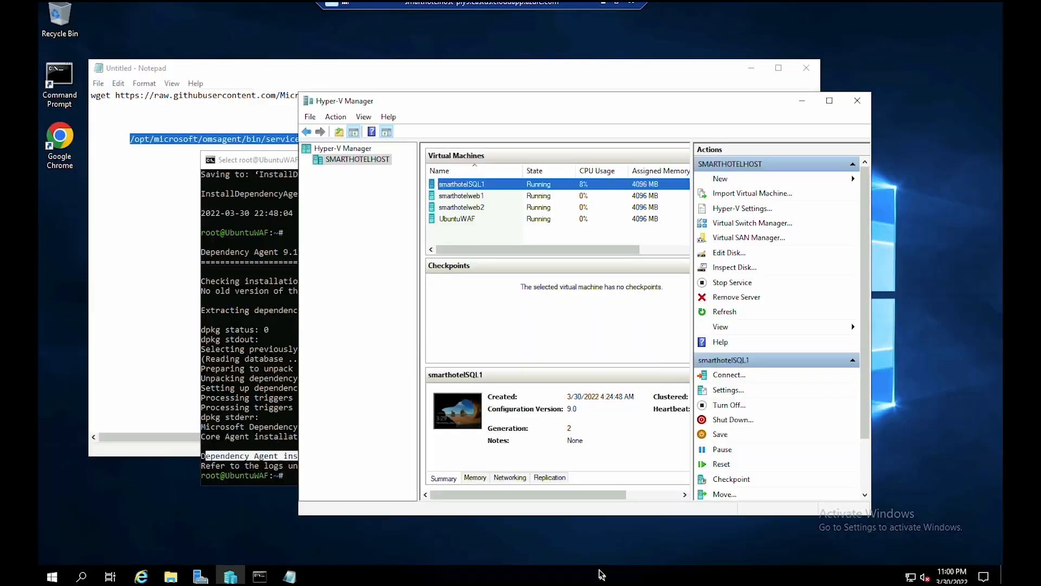
{"action": "left_click", "coordinate": [142, 576]}
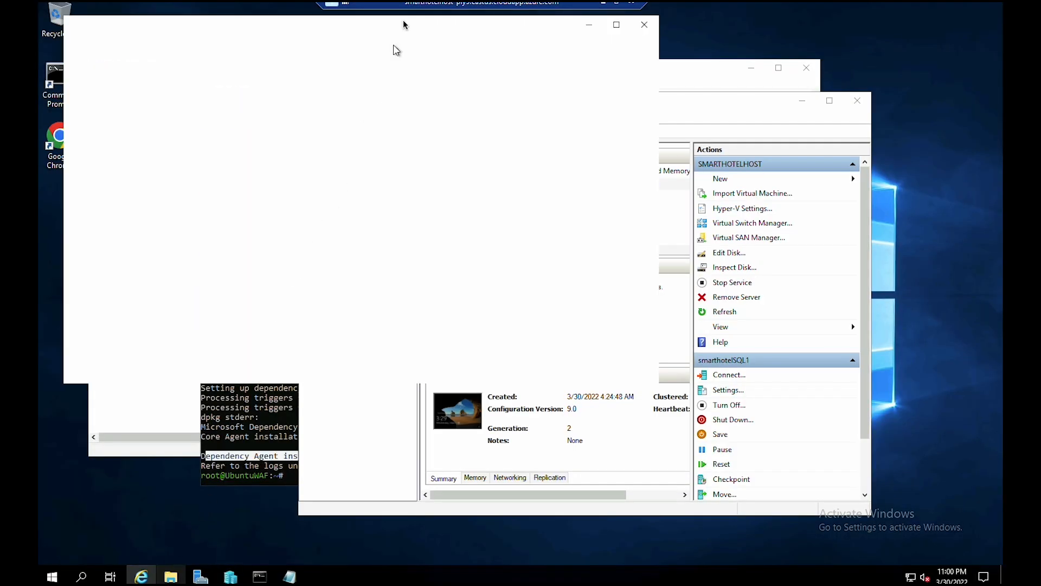
{"action": "right_click", "coordinate": [184, 41]}
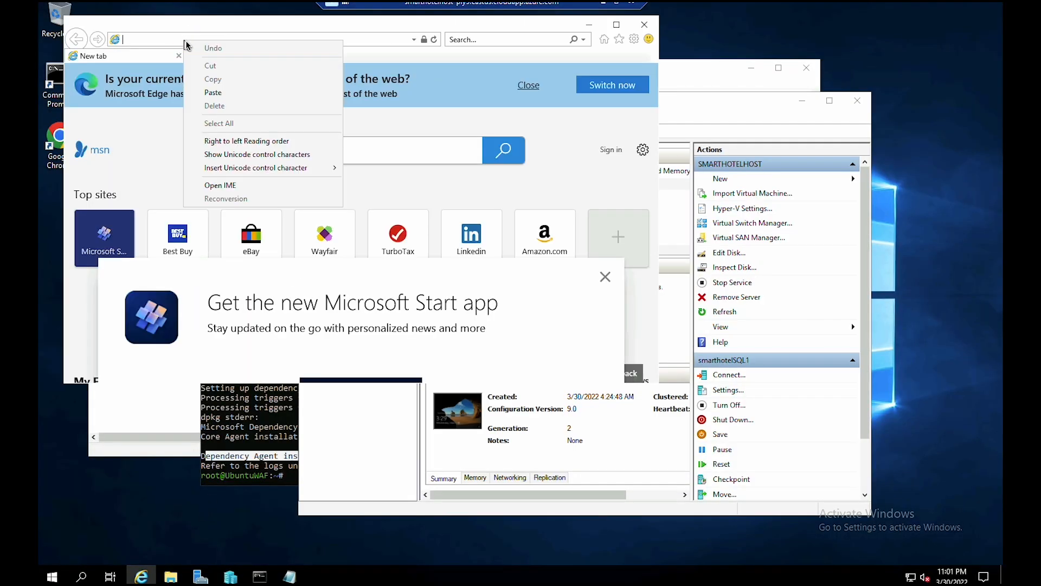
{"action": "left_click", "coordinate": [237, 93]}
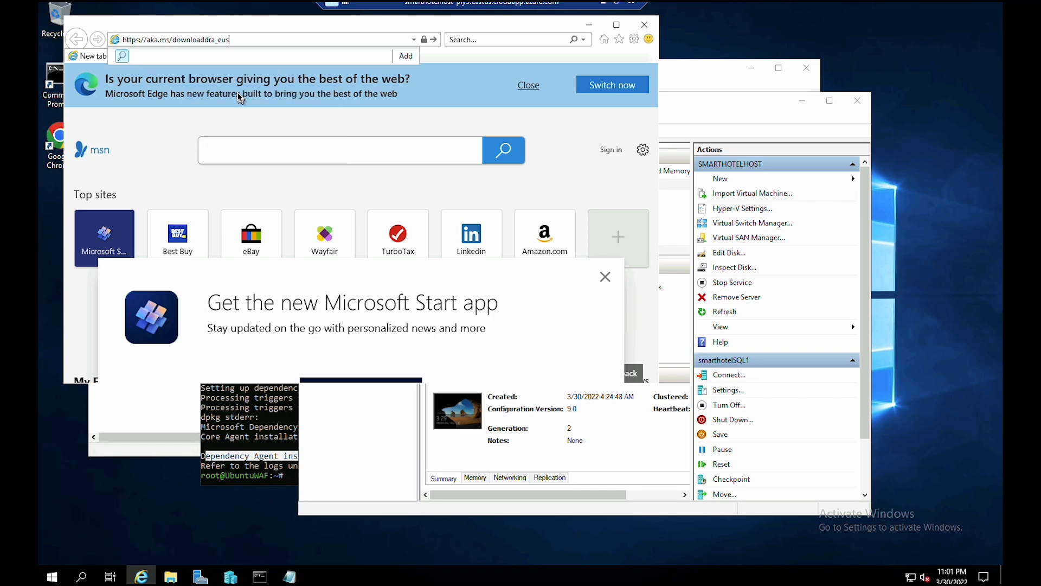
{"action": "key", "text": "Return"}
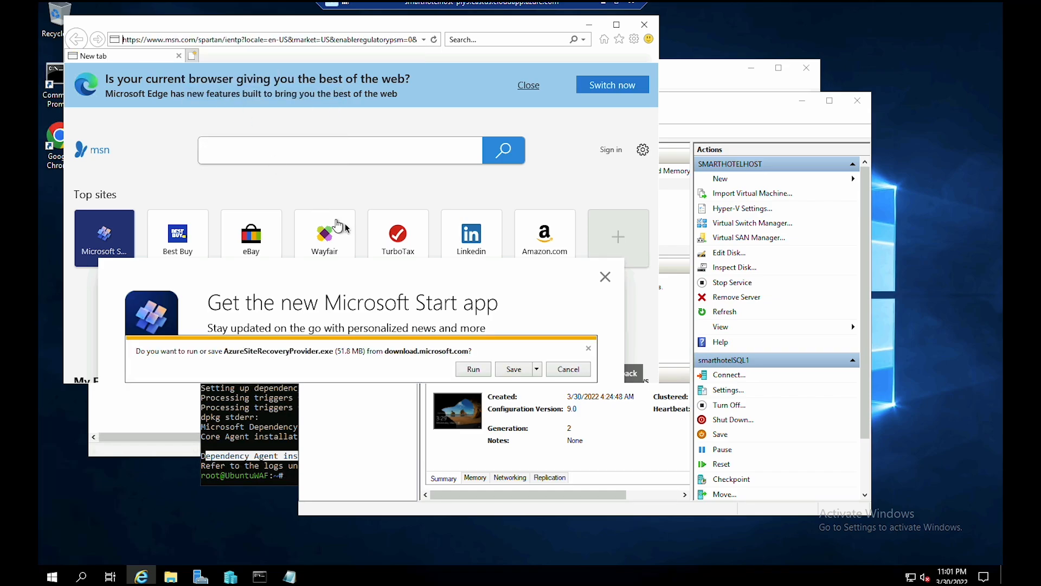
{"action": "left_click", "coordinate": [509, 369]}
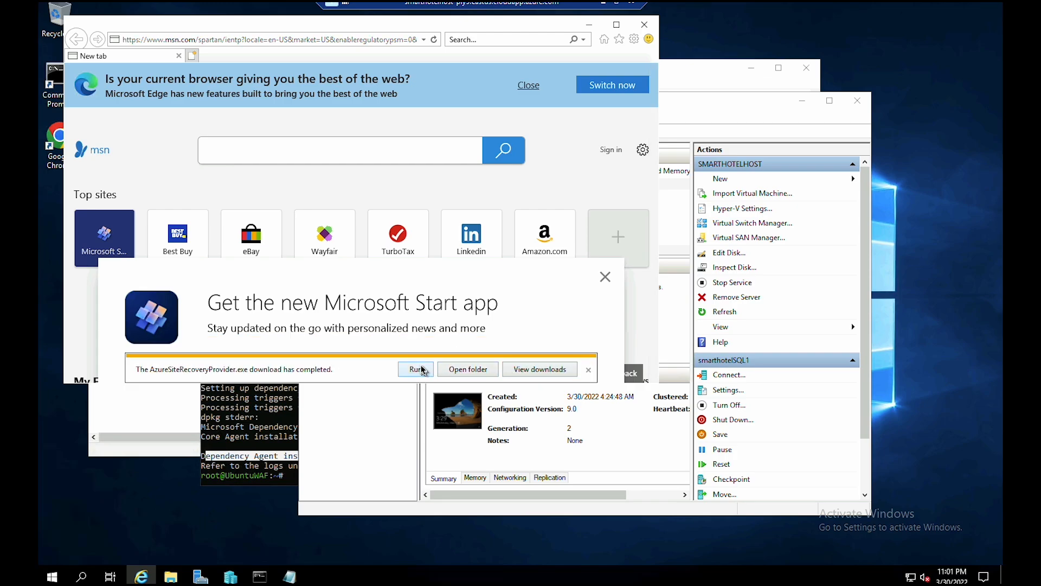
{"action": "left_click", "coordinate": [422, 370]}
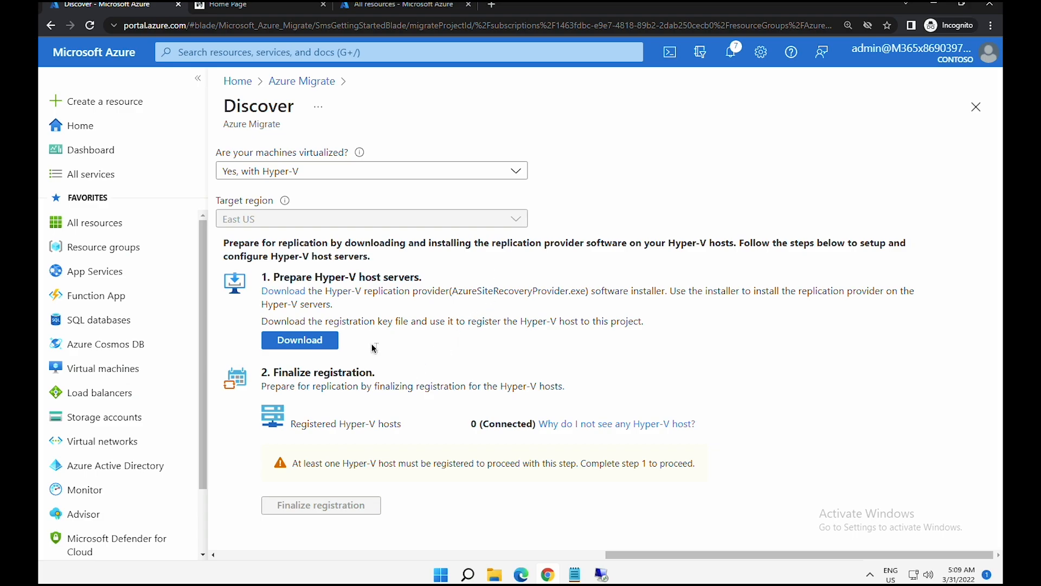
- Download the SmartHotelMigration-MigrateVault .VaultCredentials key and copy it from the Downloads folder
{"action": "left_click_drag", "start_coordinate": [269, 321], "coordinate": [609, 324]}
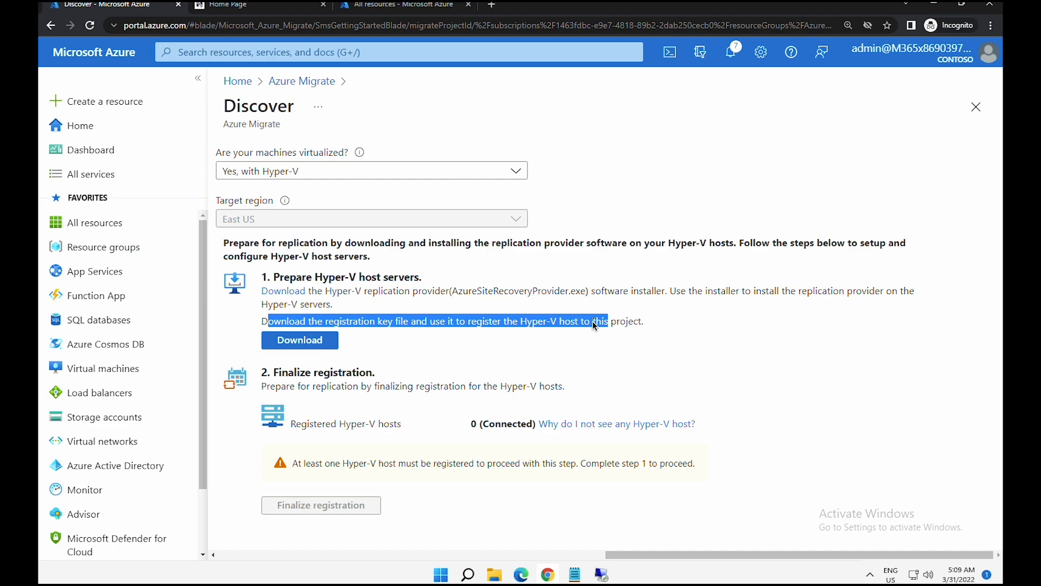
{"action": "left_click", "coordinate": [313, 347]}
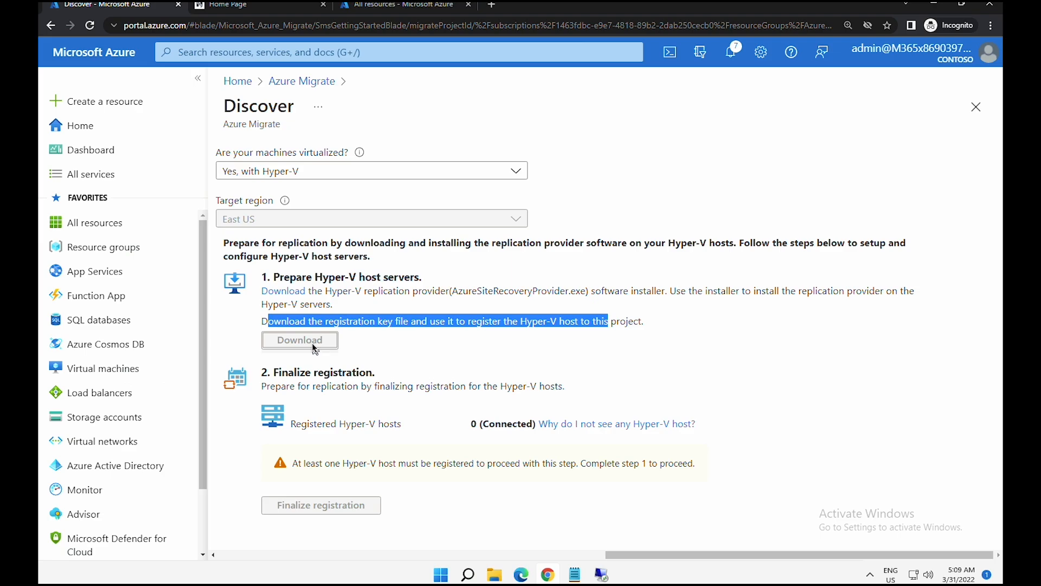
{"action": "left_click", "coordinate": [166, 547]}
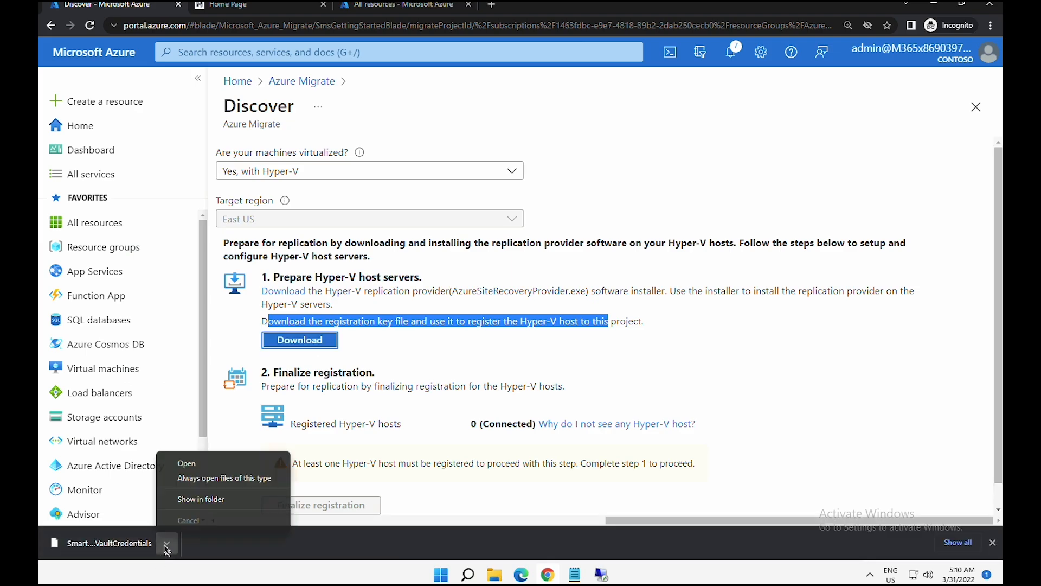
{"action": "left_click", "coordinate": [200, 499]}
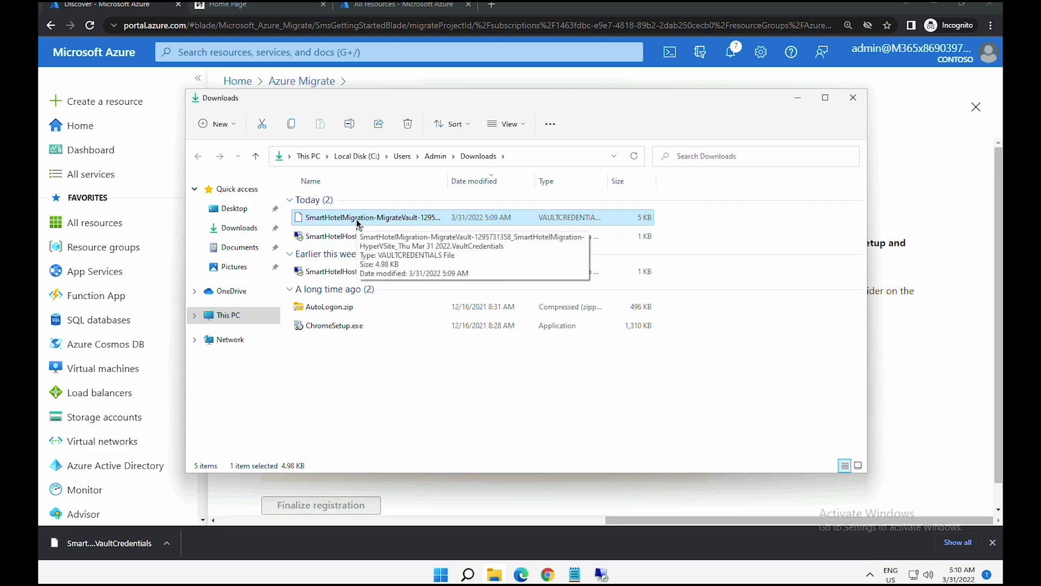
{"action": "right_click", "coordinate": [358, 223]}
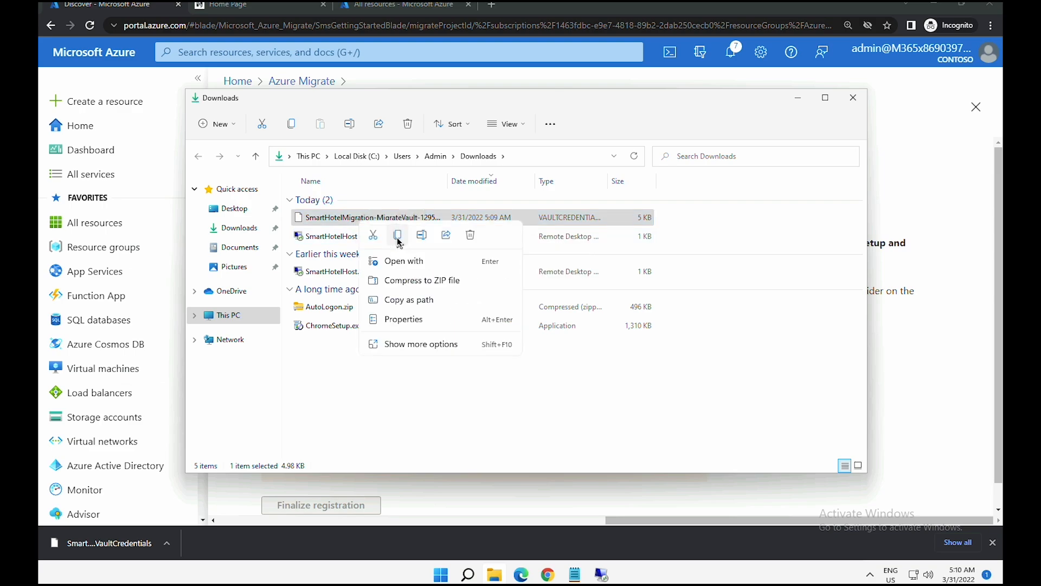
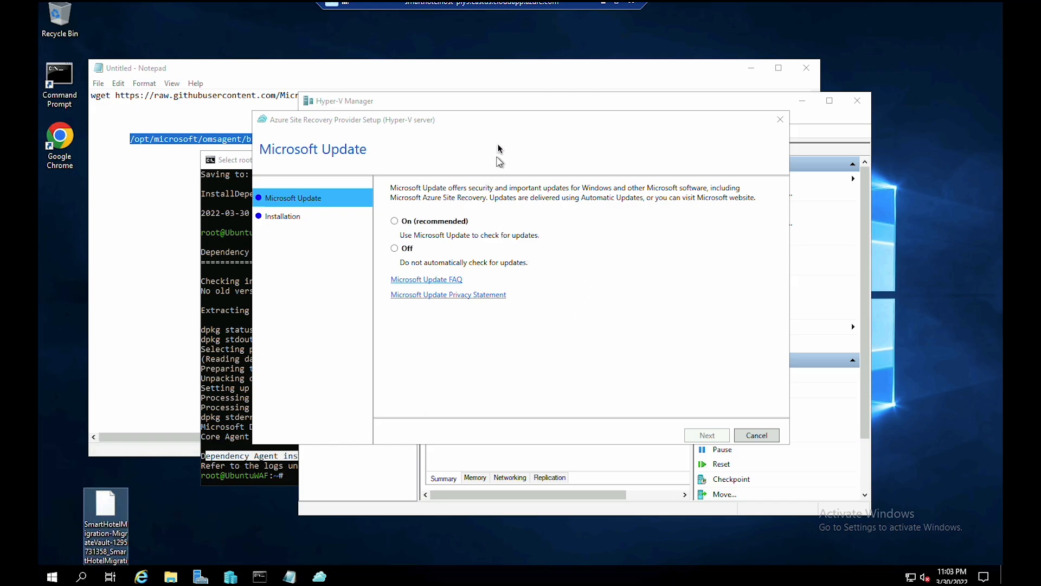
- Install the Site Recovery Provider with Microsoft Update set to On, then start registration
{"action": "left_click", "coordinate": [499, 120]}
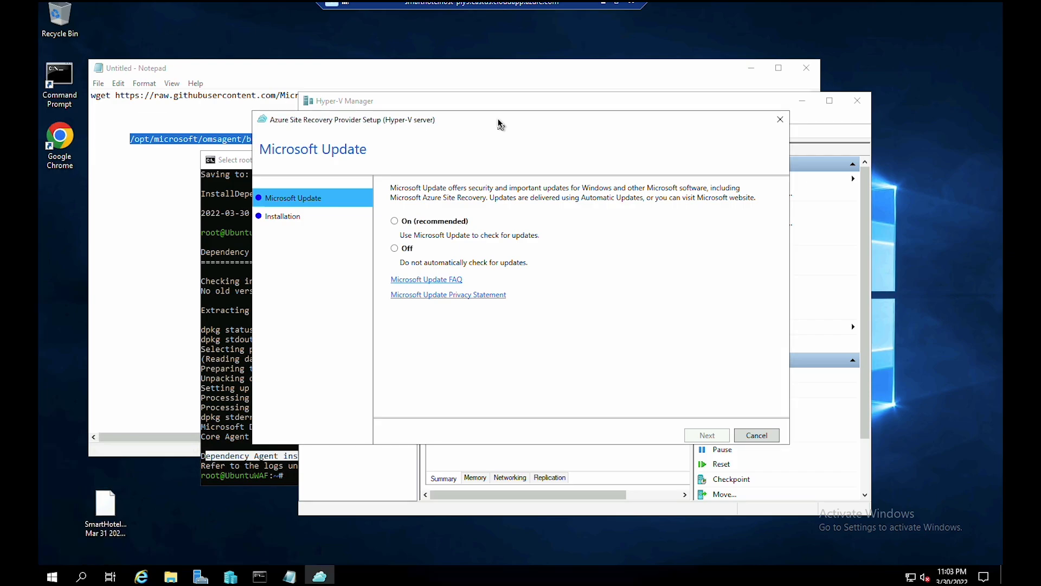
{"action": "left_click", "coordinate": [397, 222]}
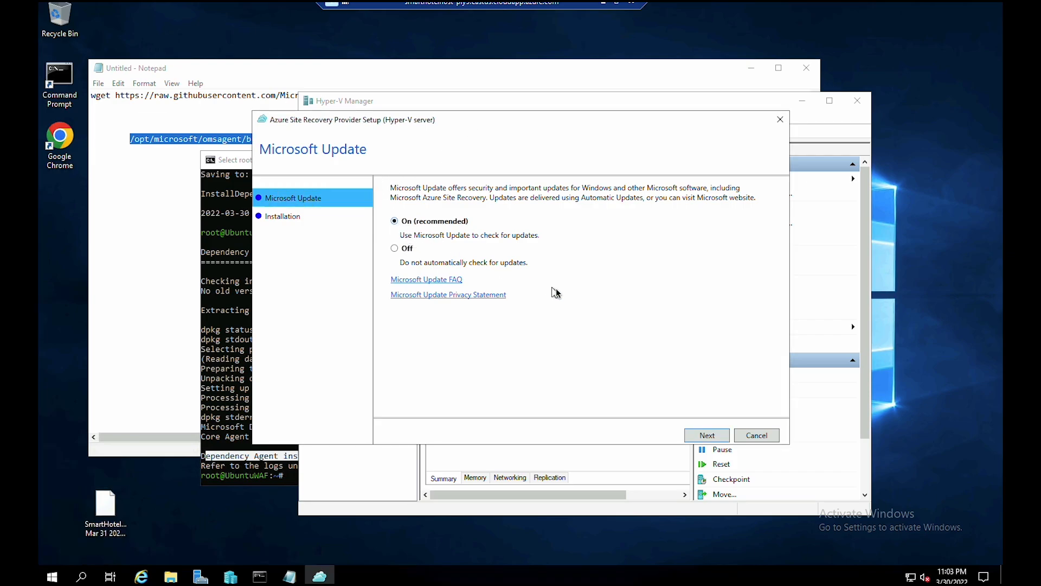
{"action": "left_click", "coordinate": [714, 436]}
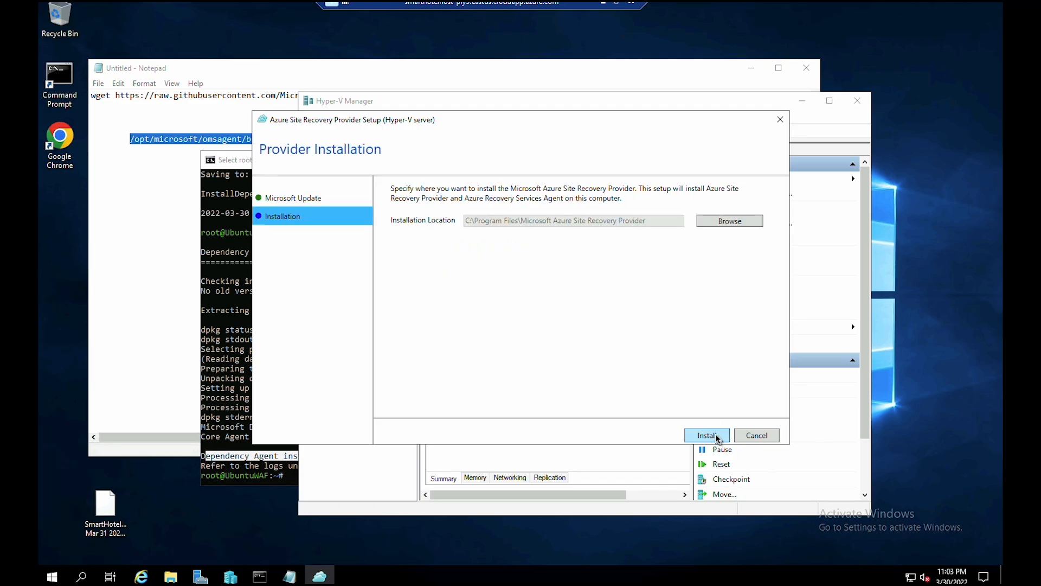
{"action": "left_click", "coordinate": [716, 436]}
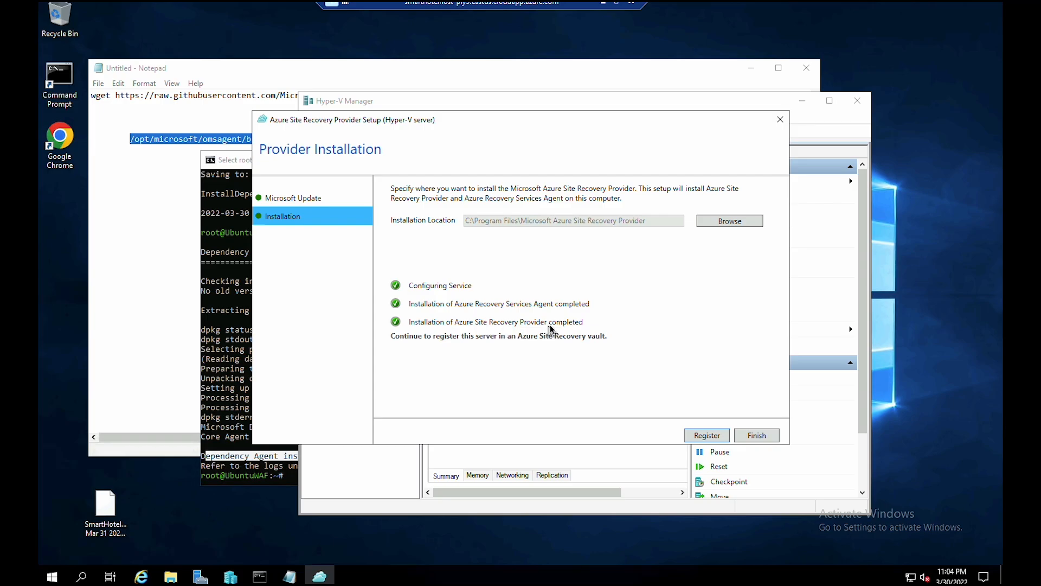
{"action": "left_click", "coordinate": [696, 436]}
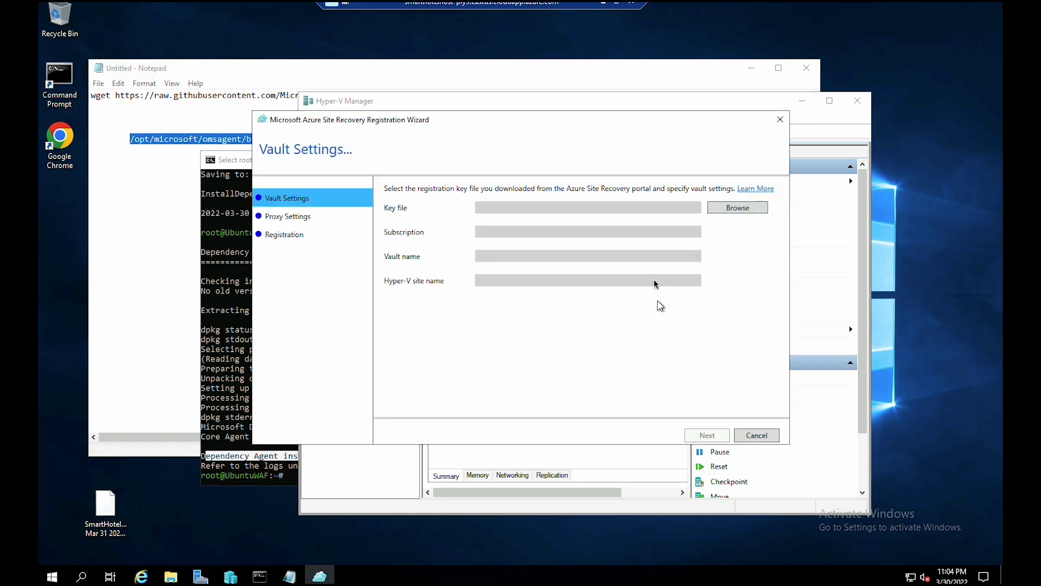
- Load the SmartHotelMigration vault credentials file from the Desktop, connect without a proxy, and finish registration
{"action": "left_click", "coordinate": [739, 212]}
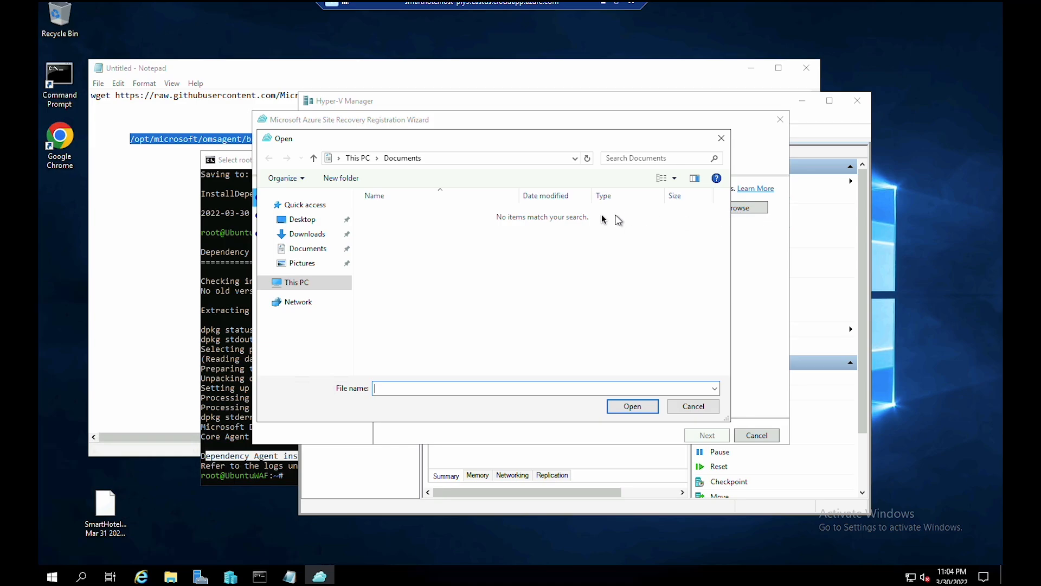
{"action": "left_click", "coordinate": [310, 220]}
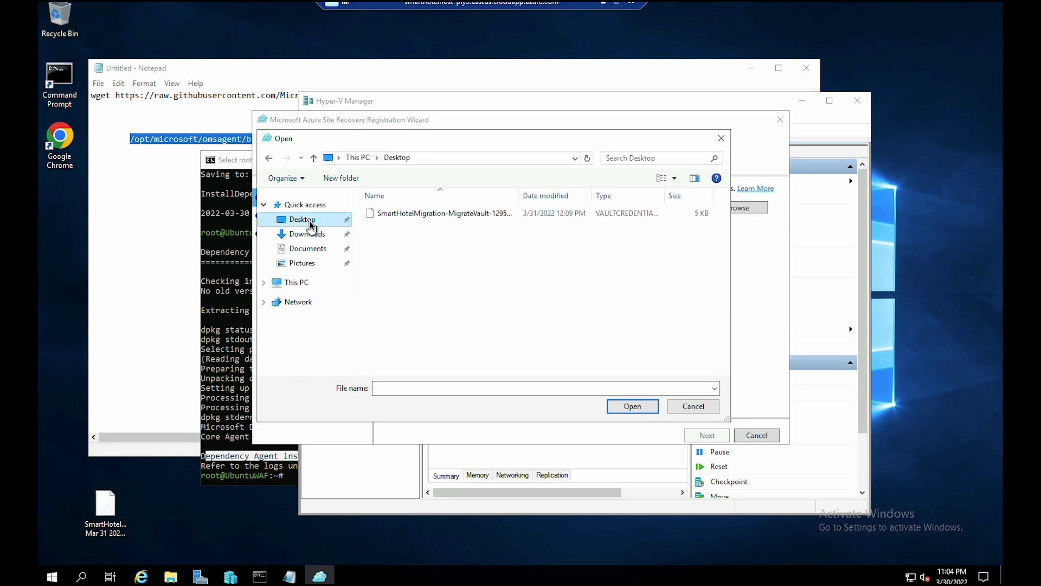
{"action": "left_click", "coordinate": [389, 217]}
{"action": "left_click", "coordinate": [616, 408]}
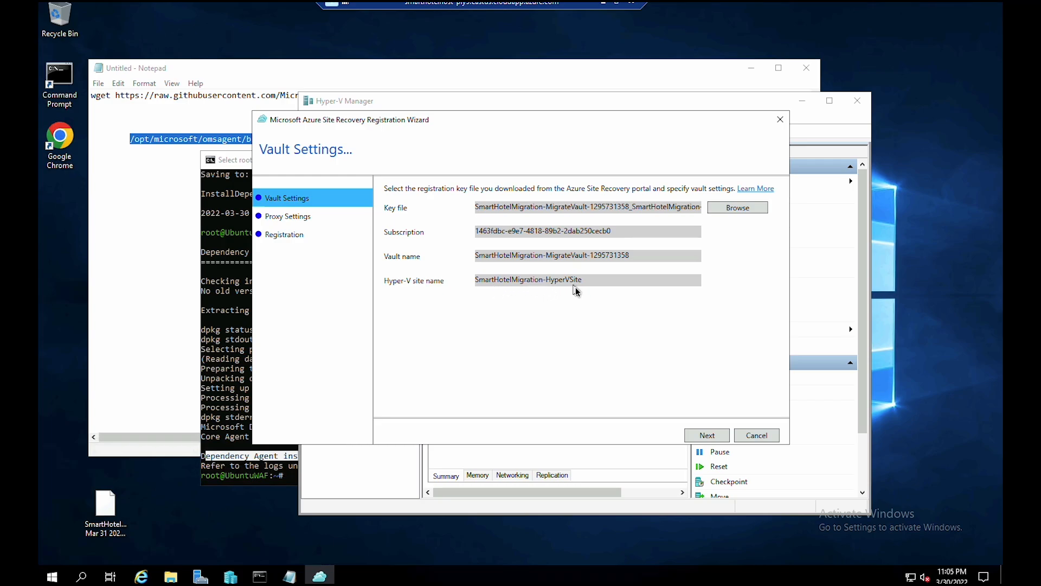
{"action": "left_click", "coordinate": [708, 436]}
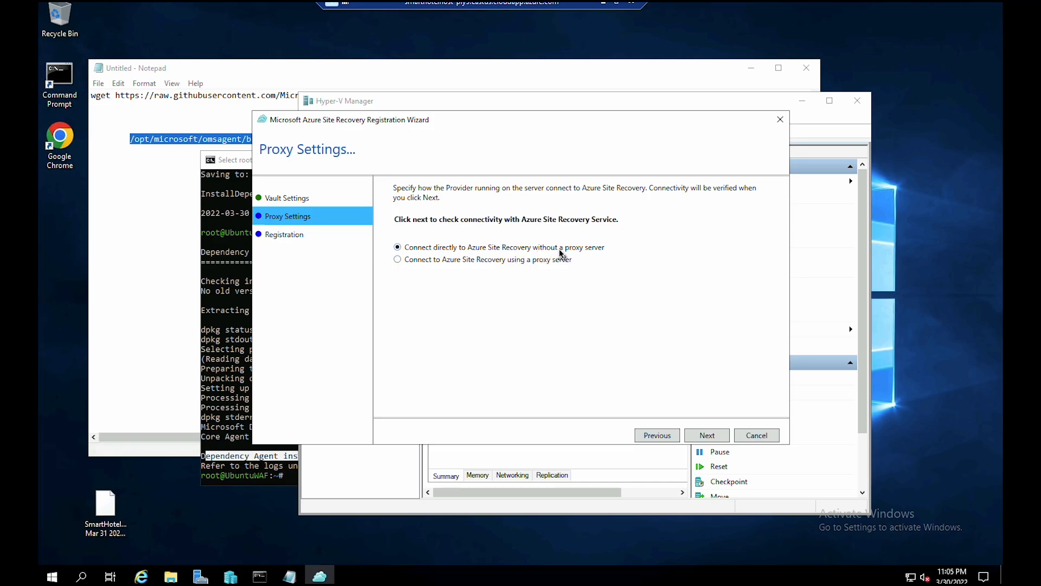
{"action": "left_click", "coordinate": [711, 435]}
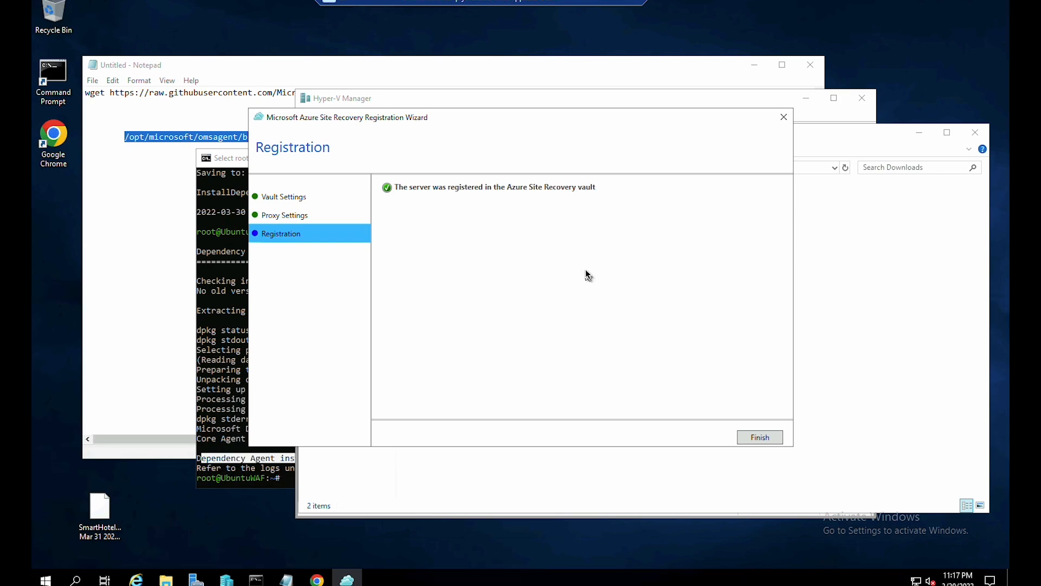
{"action": "left_click", "coordinate": [754, 438]}
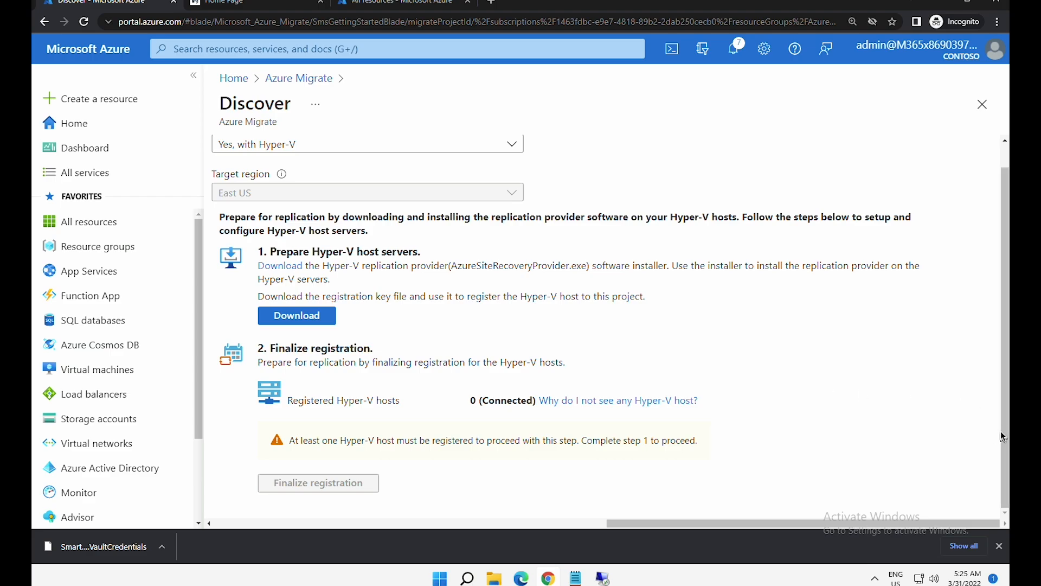
- Check the help on missing Hyper-V hosts, then reload the Discover page
{"action": "left_click_drag", "start_coordinate": [1000, 431], "coordinate": [1005, 362]}
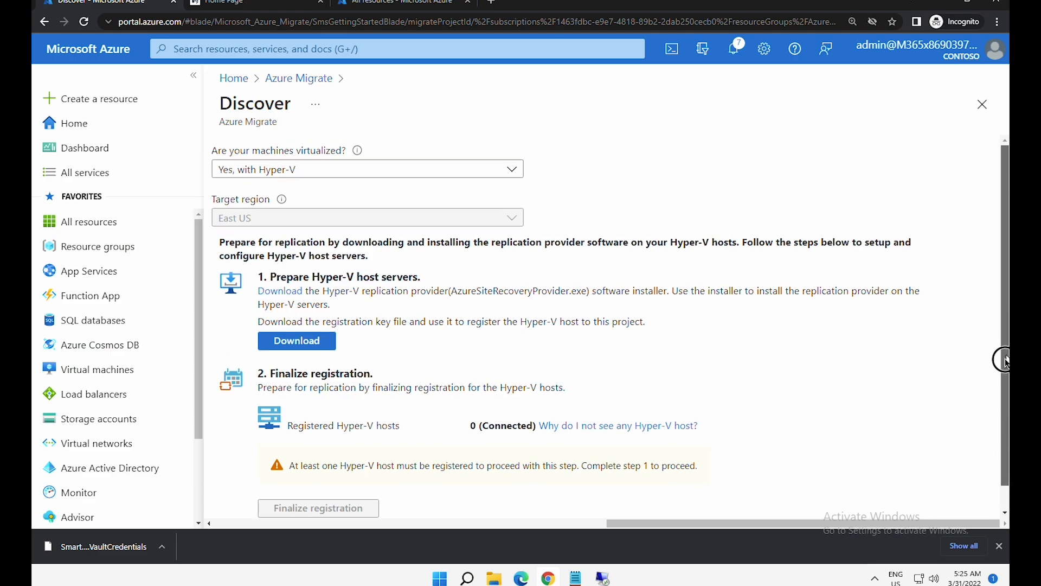
{"action": "left_click", "coordinate": [582, 425]}
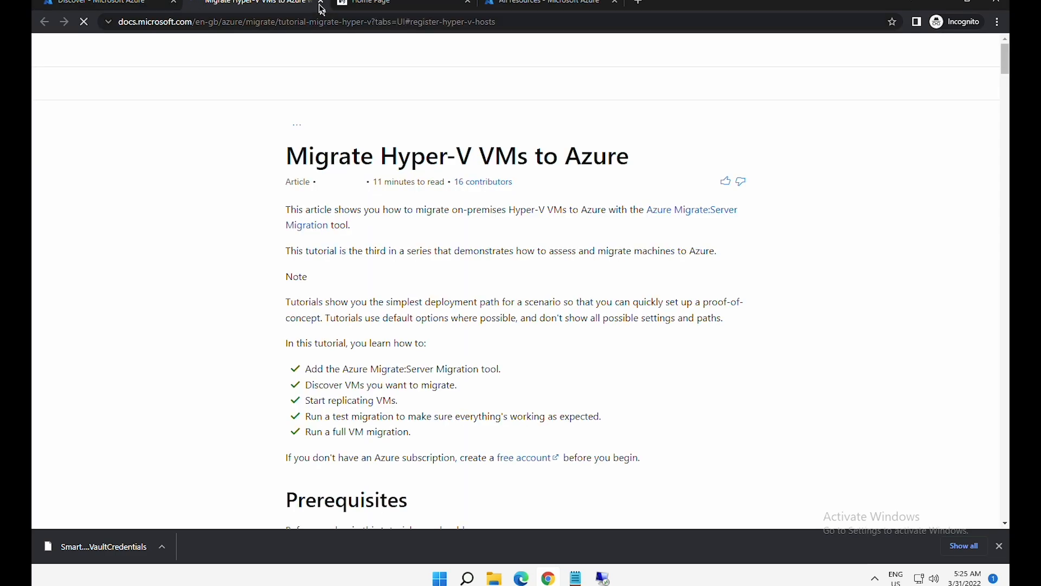
{"action": "left_click", "coordinate": [321, 4]}
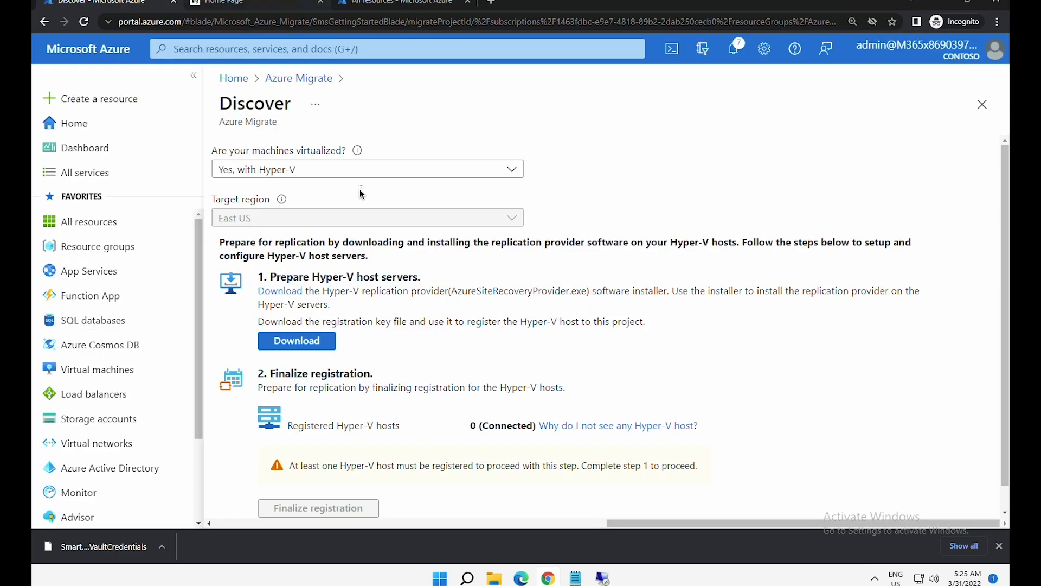
{"action": "left_click", "coordinate": [450, 26]}
{"action": "key", "text": "Return"}
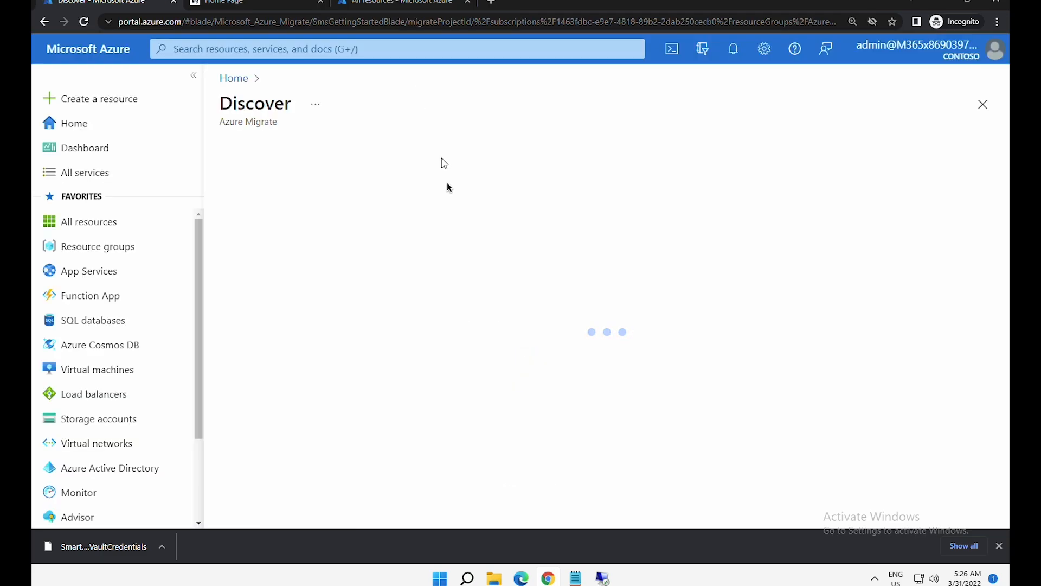
- Choose Hyper-V, confirm 1 (Connected) host, and finalize its registration
{"action": "left_click", "coordinate": [268, 172]}
{"action": "left_click", "coordinate": [273, 215]}
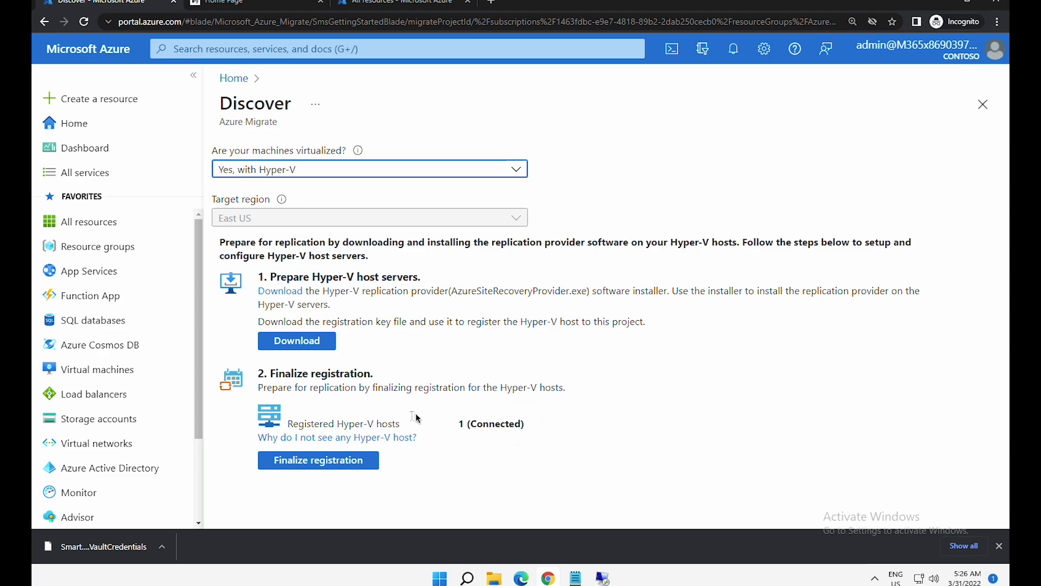
{"action": "left_click", "coordinate": [500, 421]}
{"action": "triple_click", "coordinate": [499, 421]}
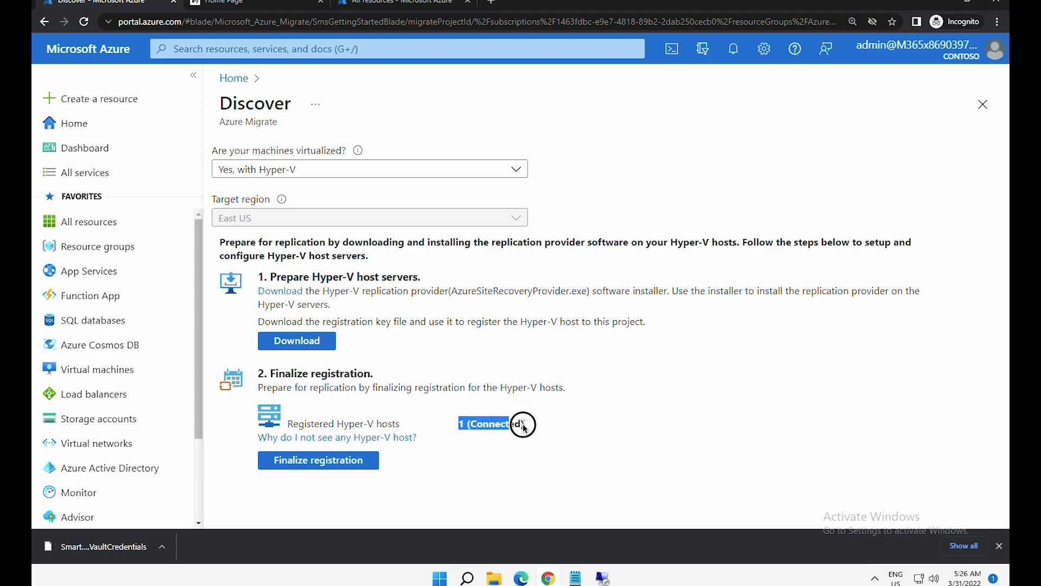
{"action": "left_click", "coordinate": [324, 463]}
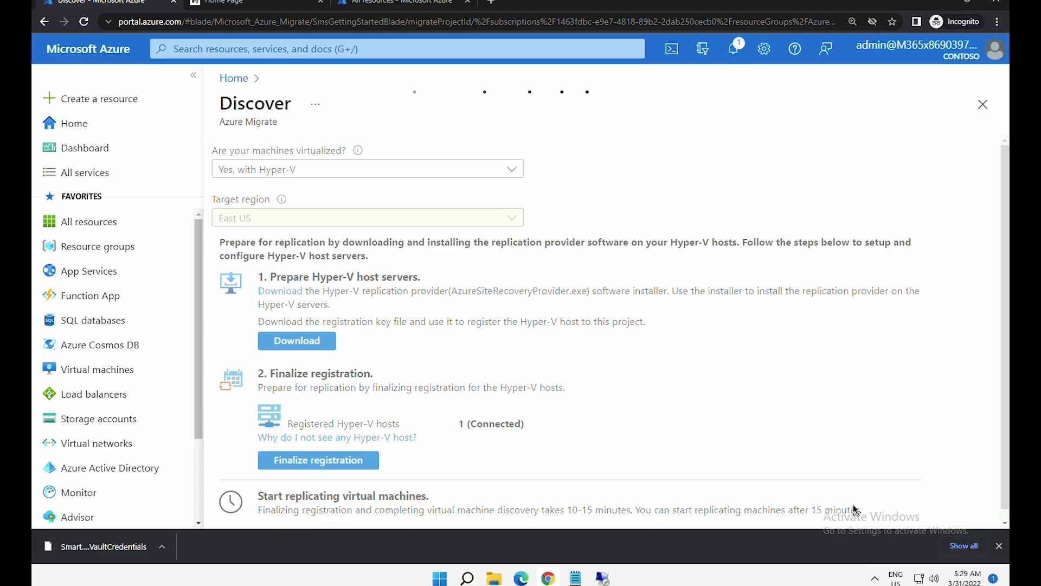
{"action": "left_click_drag", "start_coordinate": [497, 508], "coordinate": [614, 511]}
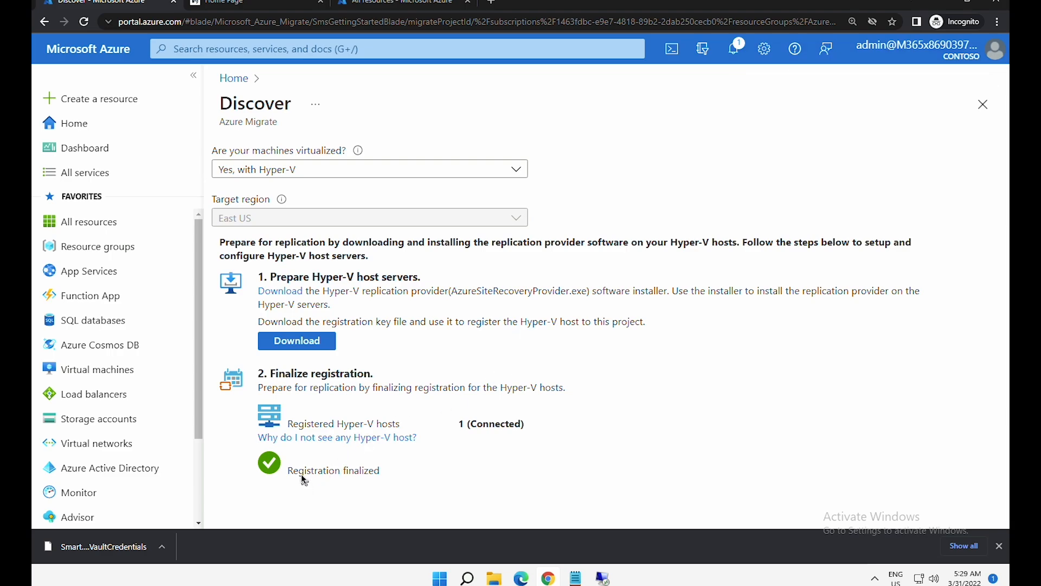
{"action": "left_click_drag", "start_coordinate": [303, 474], "coordinate": [381, 473]}
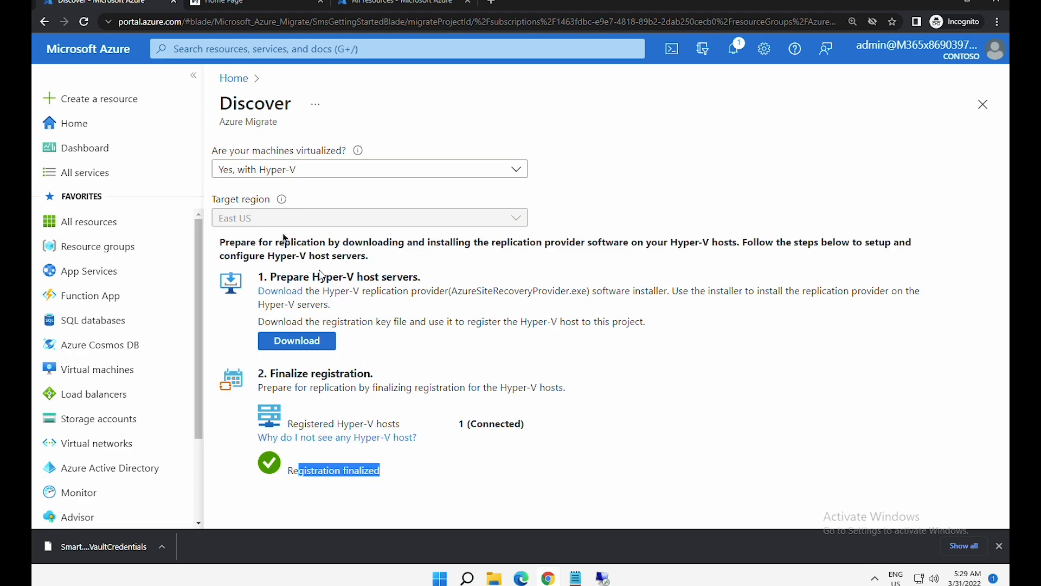
- From Home, go to Azure Migrate's Servers, databases and web apps and launch Replicate under Migration tools
{"action": "left_click", "coordinate": [101, 128]}
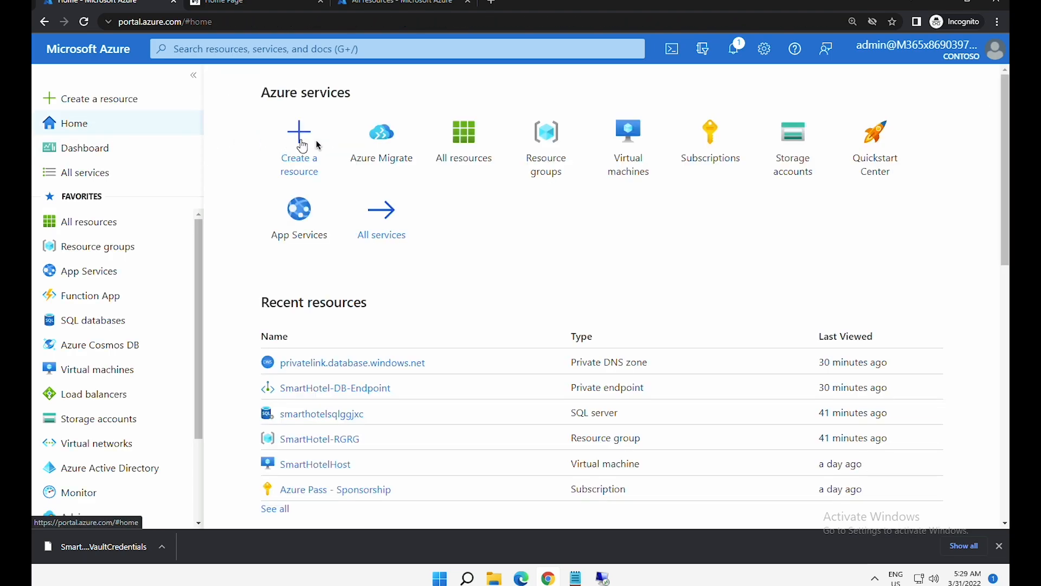
{"action": "left_click", "coordinate": [383, 146]}
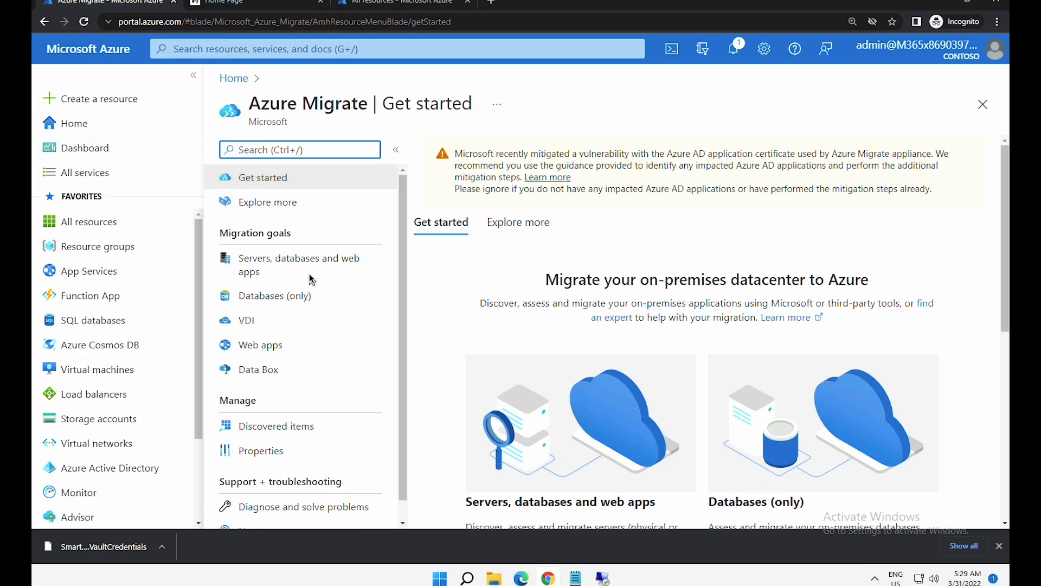
{"action": "left_click", "coordinate": [310, 265]}
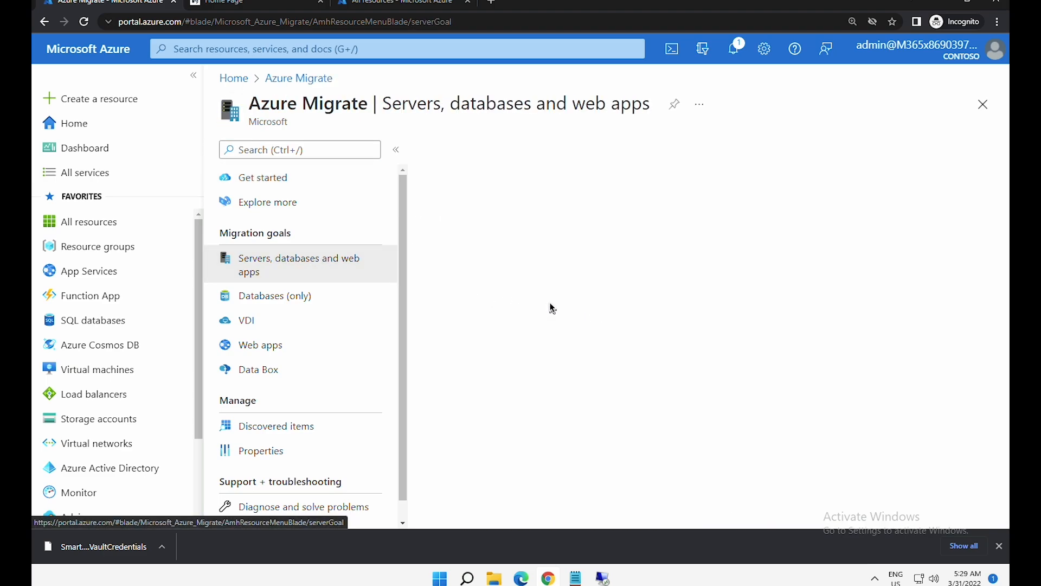
{"action": "scroll", "coordinate": [998, 416], "scroll_direction": "down", "scroll_amount": 10}
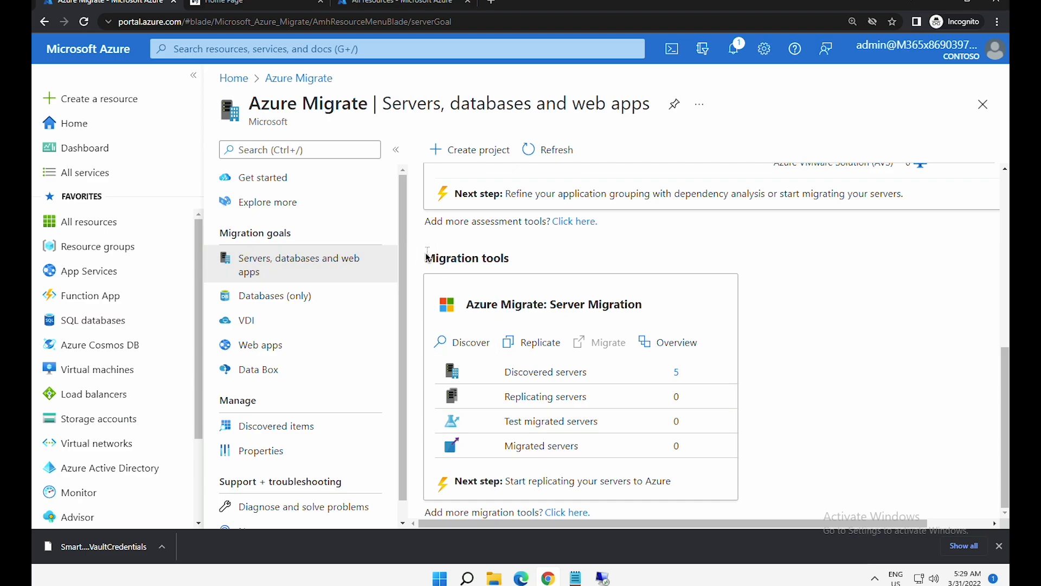
{"action": "left_click_drag", "start_coordinate": [426, 258], "coordinate": [494, 261]}
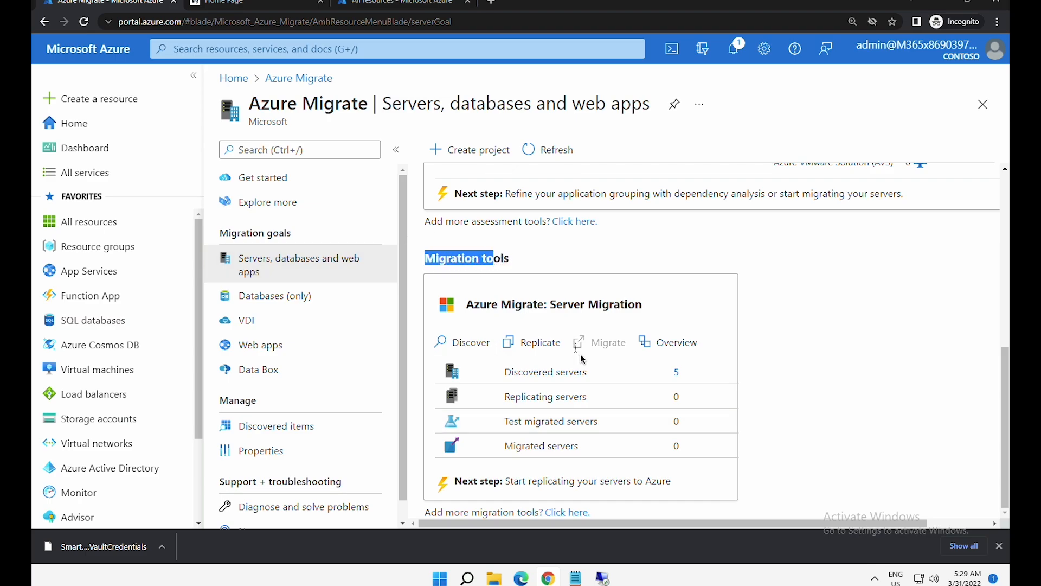
{"action": "left_click", "coordinate": [582, 368]}
{"action": "left_click_drag", "start_coordinate": [514, 372], "coordinate": [587, 369]}
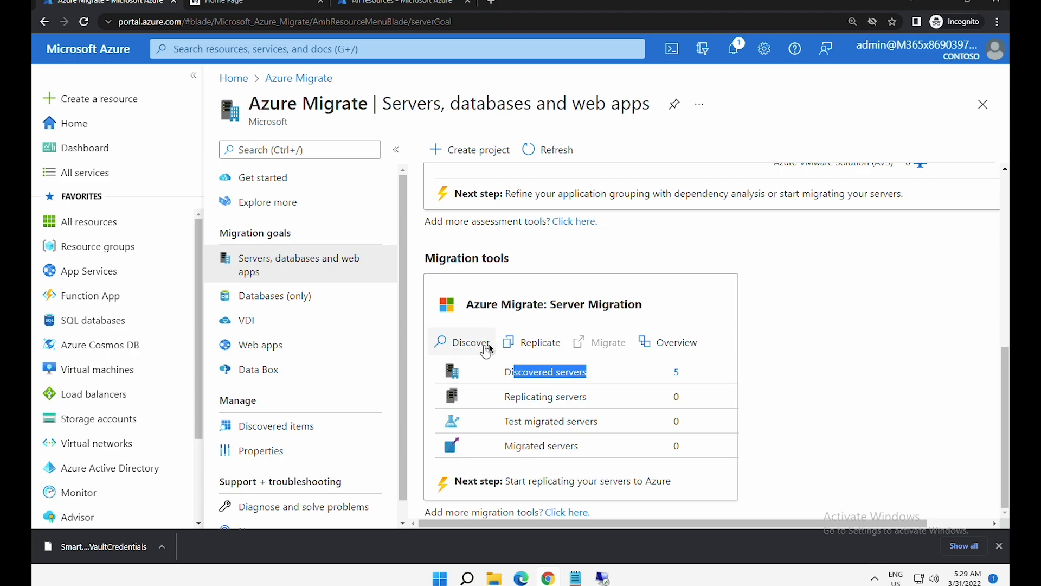
{"action": "left_click", "coordinate": [537, 343]}
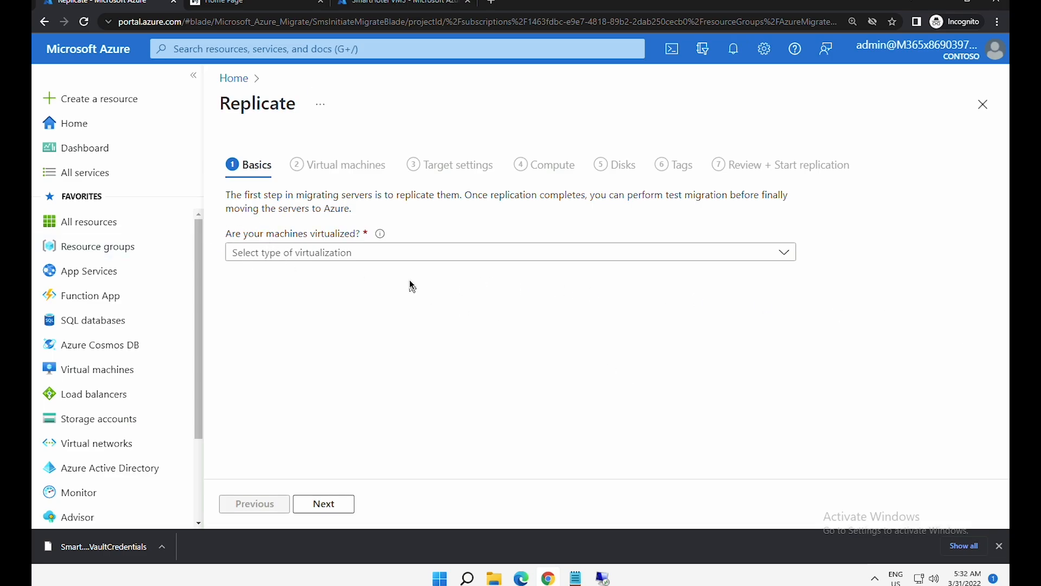
- Set the virtualization type to Hyper-V on the Basics step
{"action": "left_click", "coordinate": [317, 252]}
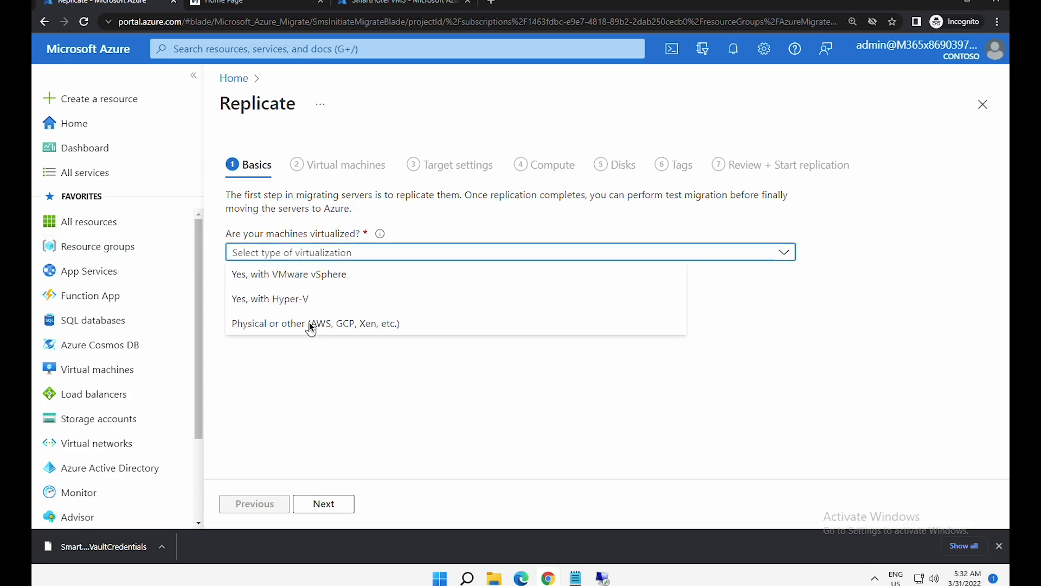
{"action": "left_click", "coordinate": [313, 304]}
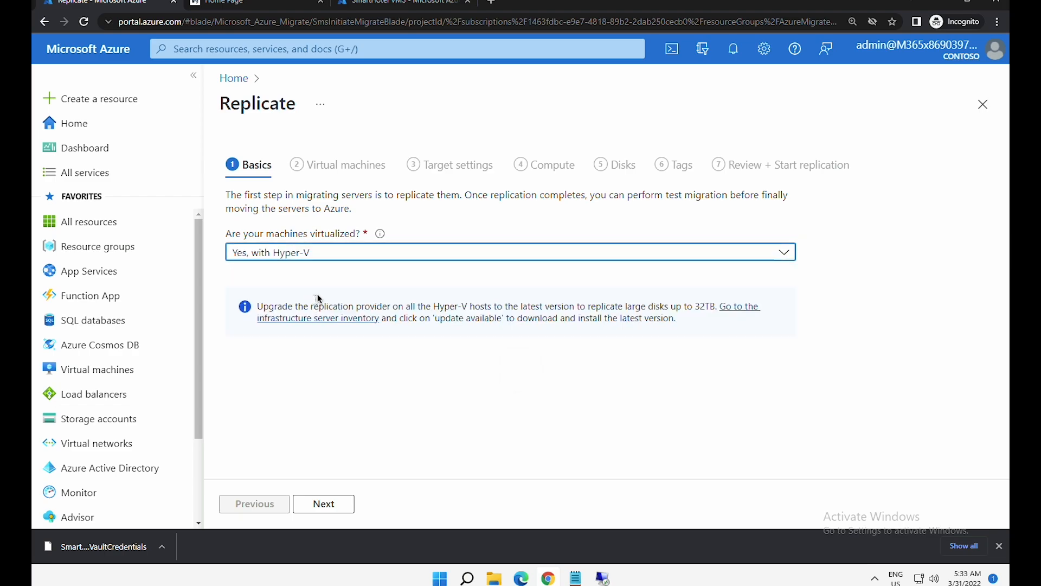
{"action": "left_click", "coordinate": [328, 503]}
- Apply migration settings from assessment SmatHotelAssessment for the SmartHotel VMS group
{"action": "left_click", "coordinate": [331, 242]}
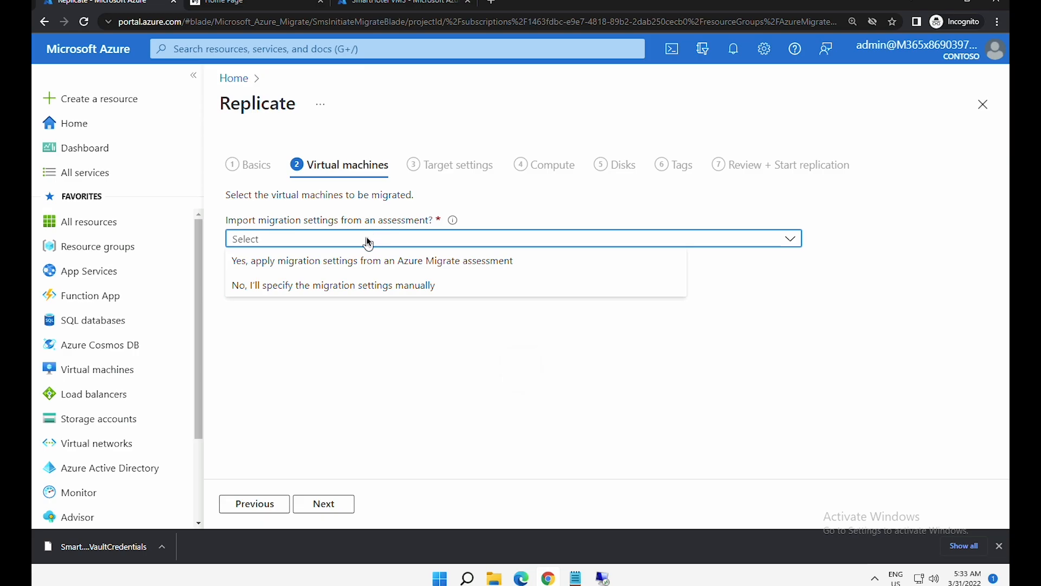
{"action": "left_click", "coordinate": [325, 265]}
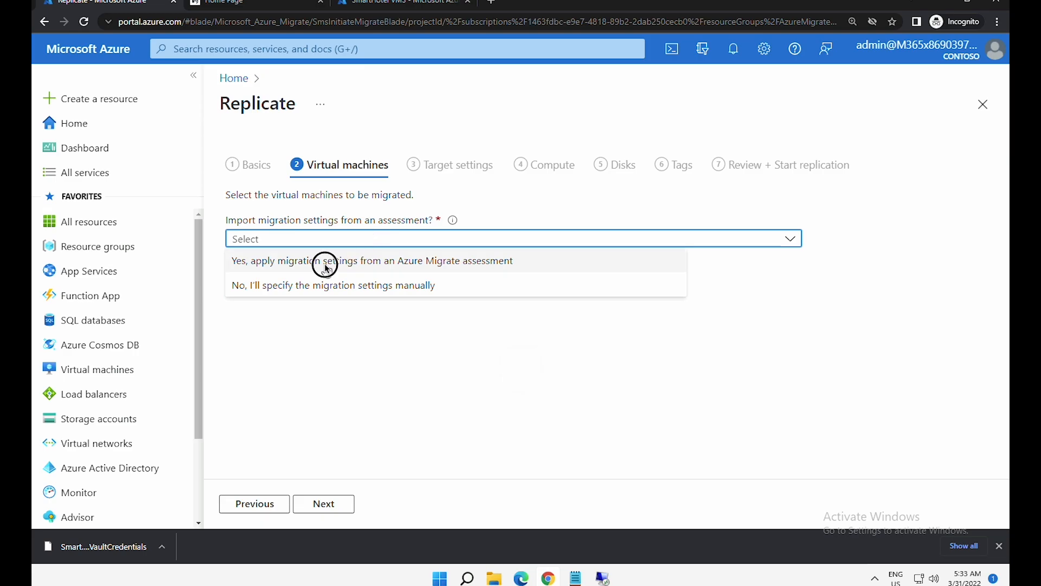
{"action": "left_click", "coordinate": [325, 265]}
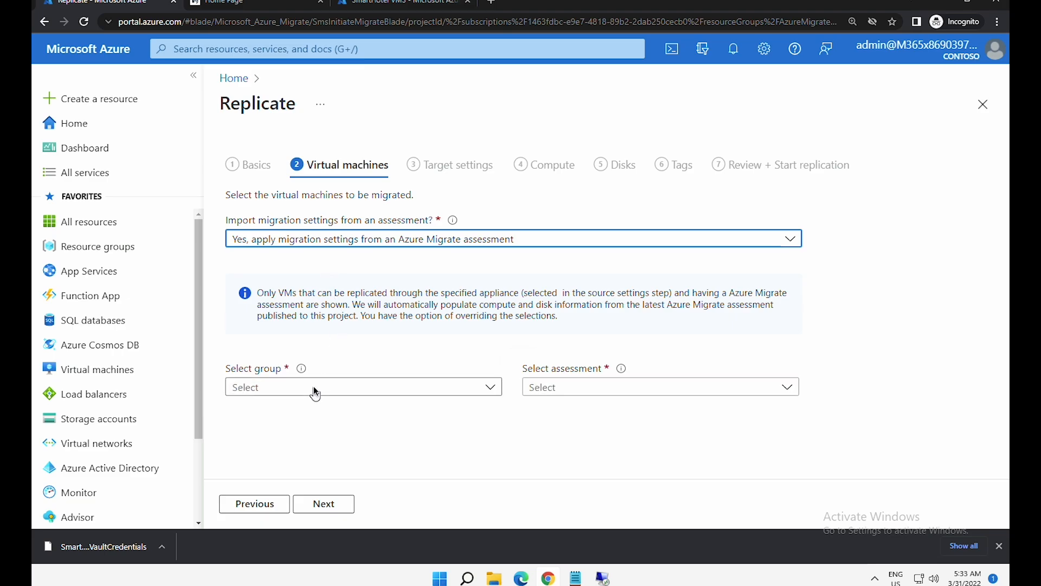
{"action": "left_click", "coordinate": [315, 389]}
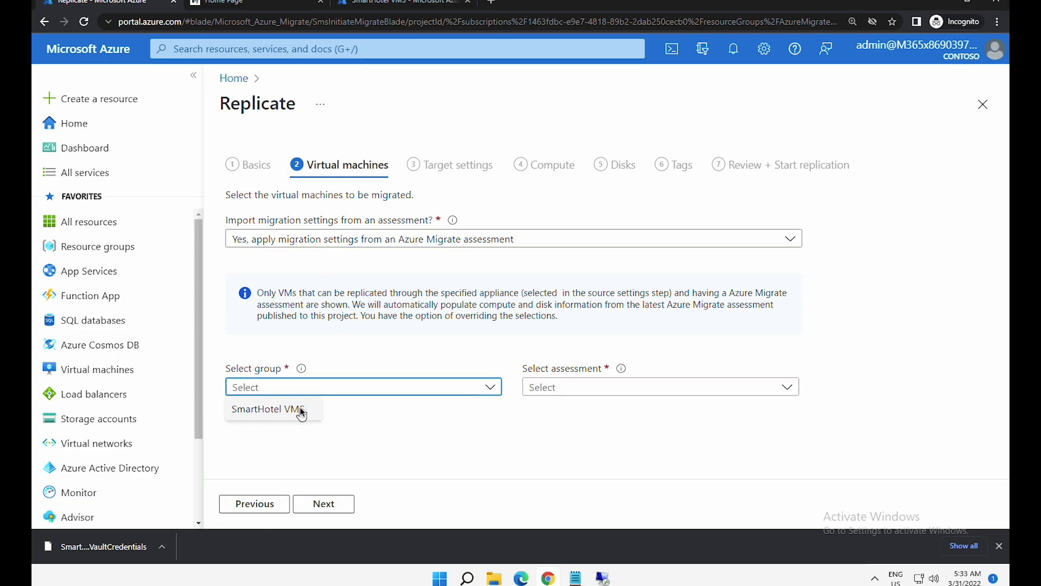
{"action": "left_click", "coordinate": [301, 412]}
{"action": "left_click", "coordinate": [568, 394]}
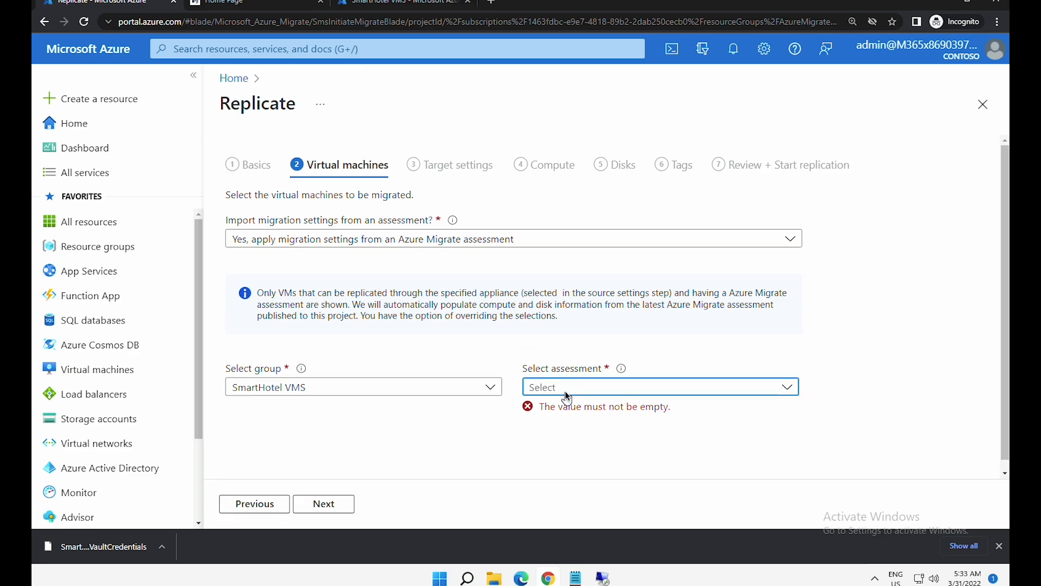
{"action": "left_click", "coordinate": [567, 411]}
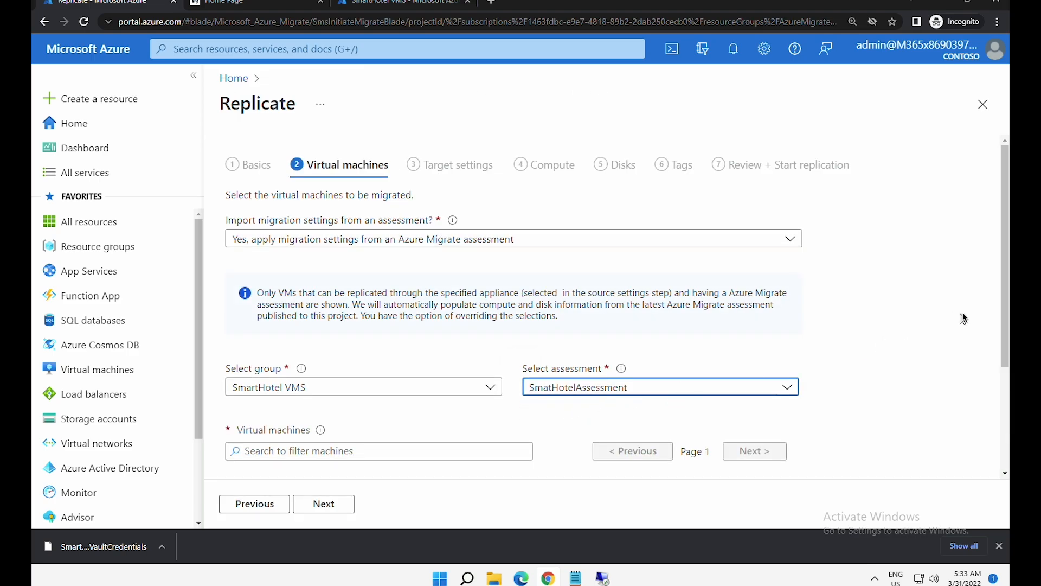
- Select smarthotelweb1, smarthotelweb2 and UbuntuWAF for replication
{"action": "left_click_drag", "start_coordinate": [1004, 314], "coordinate": [1004, 426]}
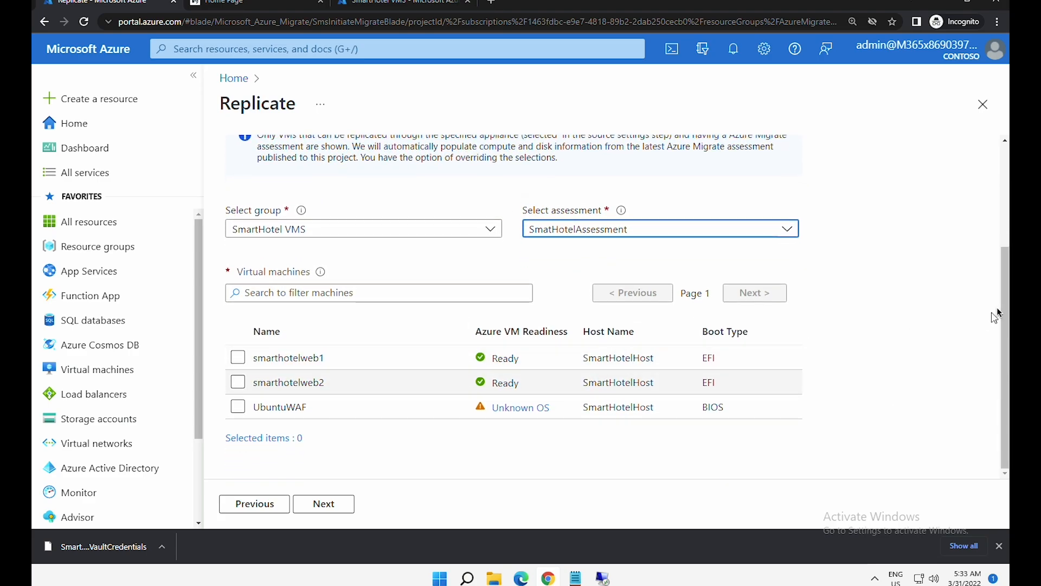
{"action": "left_click", "coordinate": [241, 360]}
{"action": "left_click", "coordinate": [238, 382]}
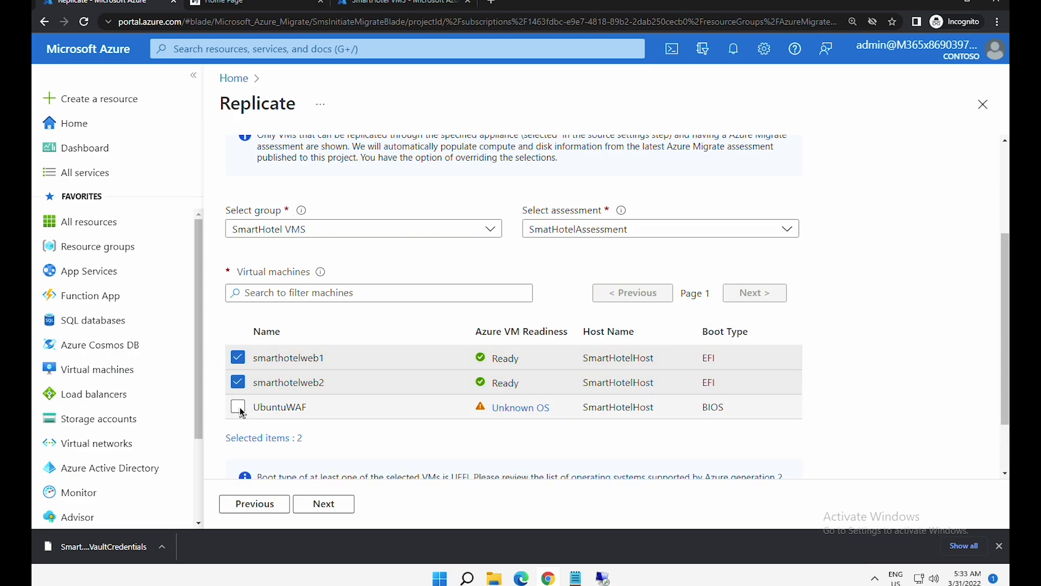
{"action": "left_click", "coordinate": [240, 408]}
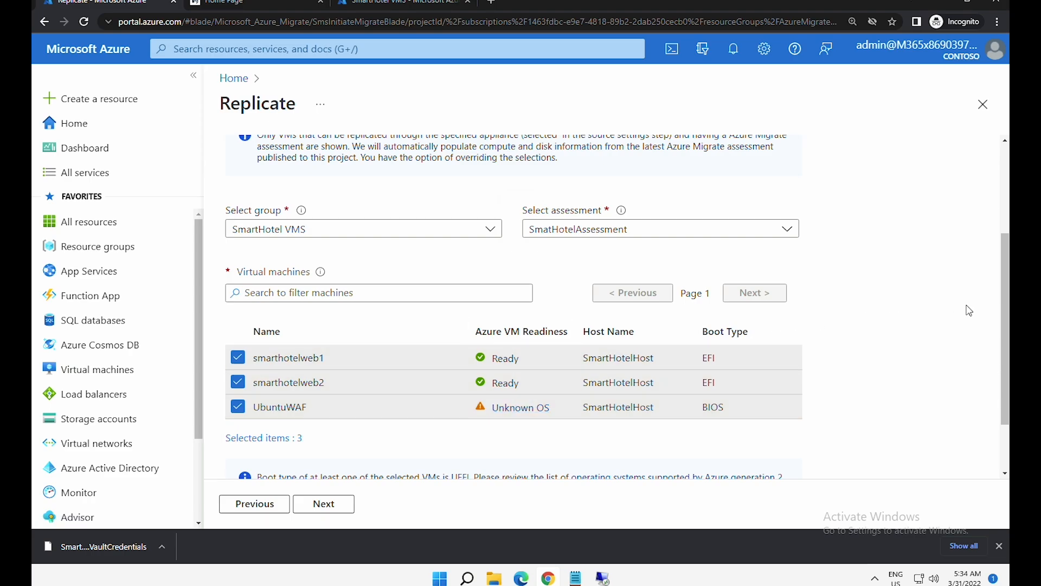
{"action": "left_click", "coordinate": [325, 507]}
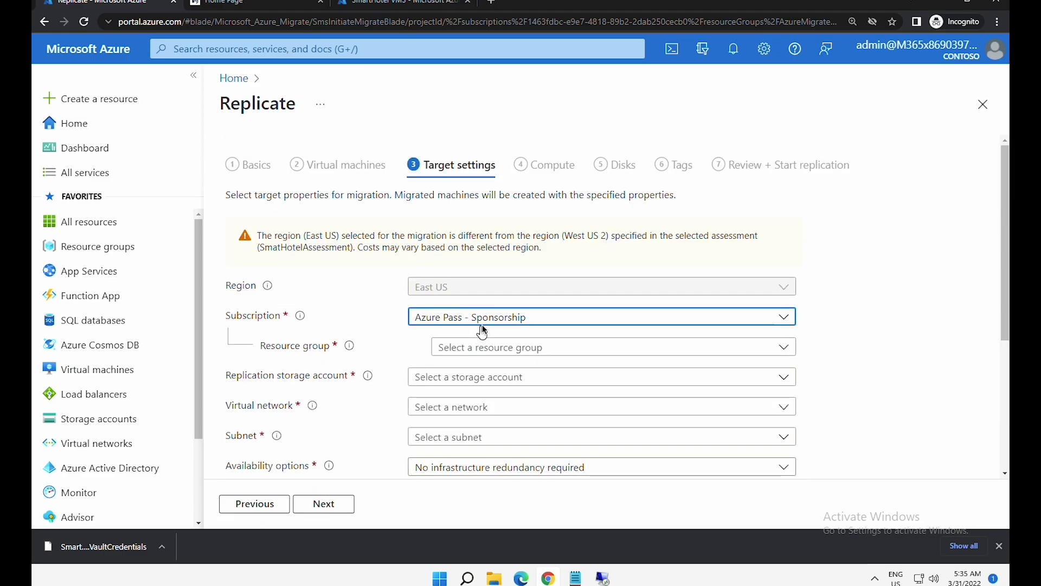
- Choose SmartHotel-RGHostRG, migrationstorage5313 and smarthotelhostvnet, keeping no infrastructure redundancy required
{"action": "left_click", "coordinate": [475, 348]}
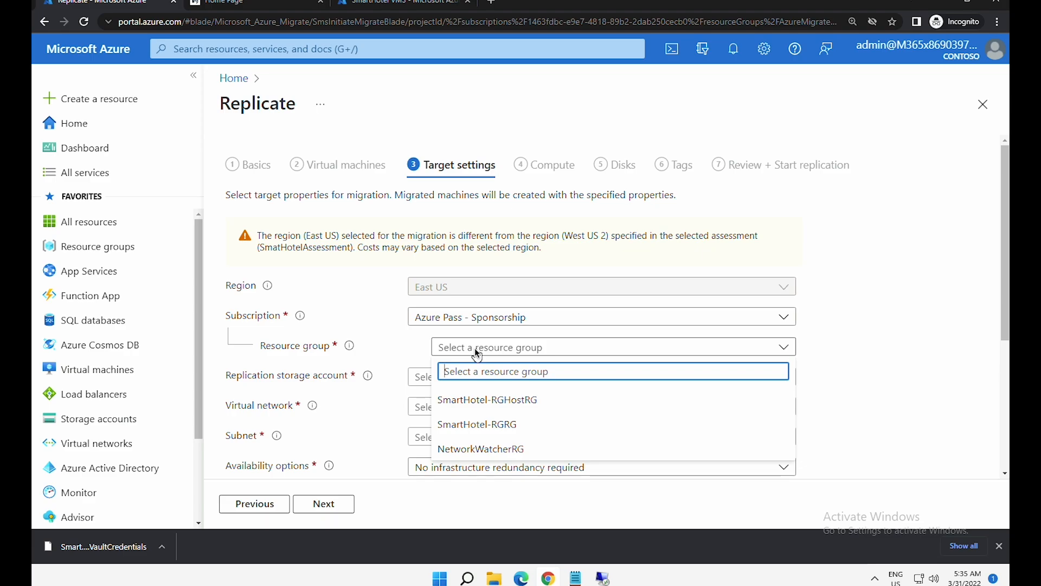
{"action": "left_click", "coordinate": [491, 405]}
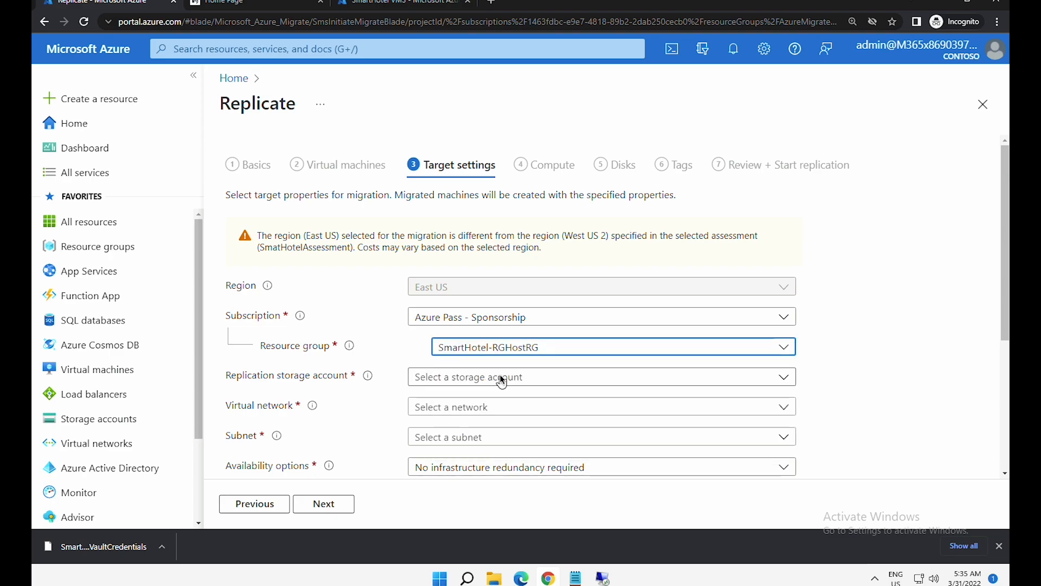
{"action": "left_click", "coordinate": [500, 374]}
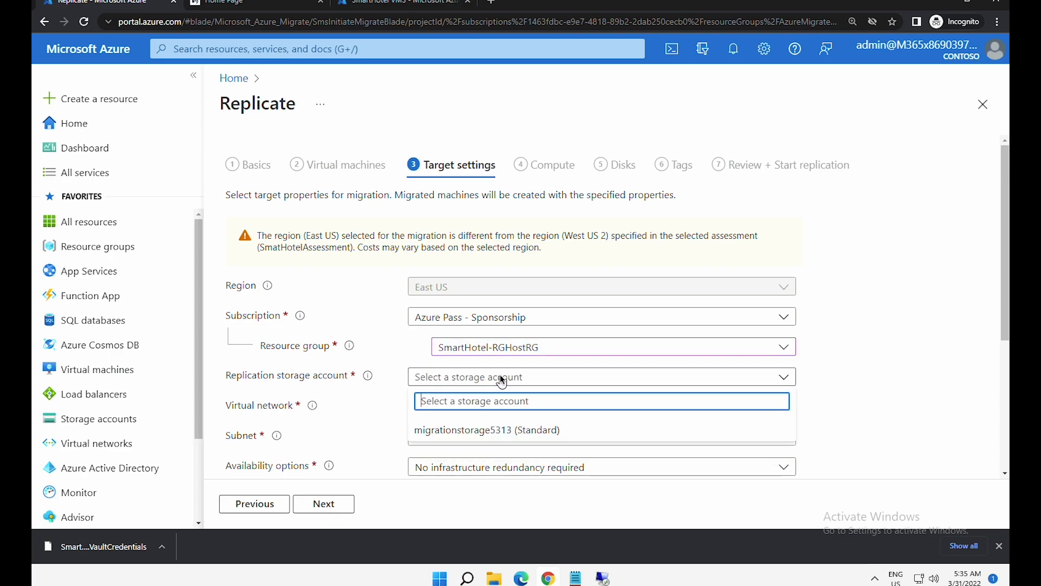
{"action": "left_click", "coordinate": [496, 430]}
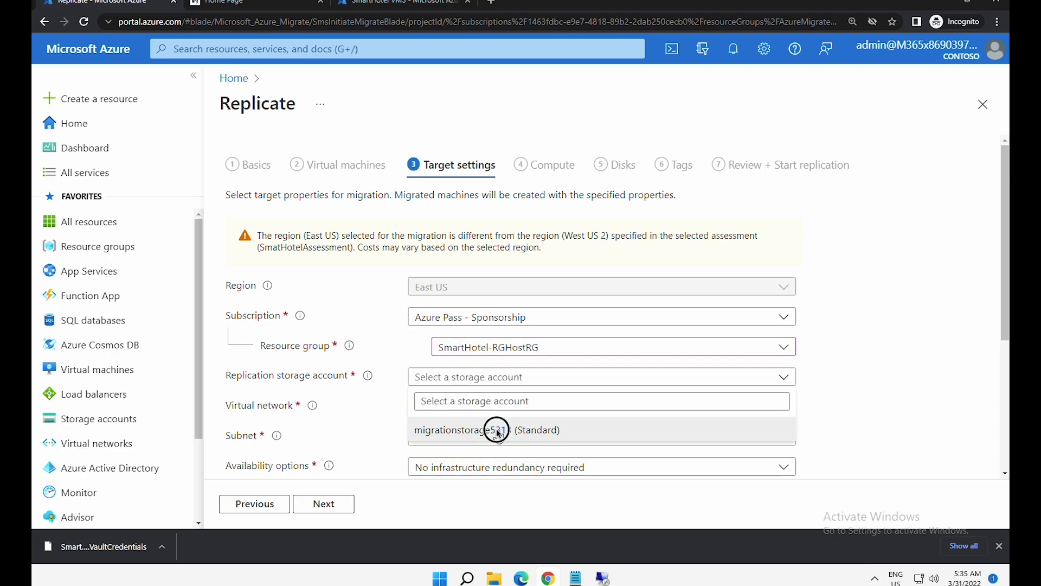
{"action": "left_click", "coordinate": [500, 413]}
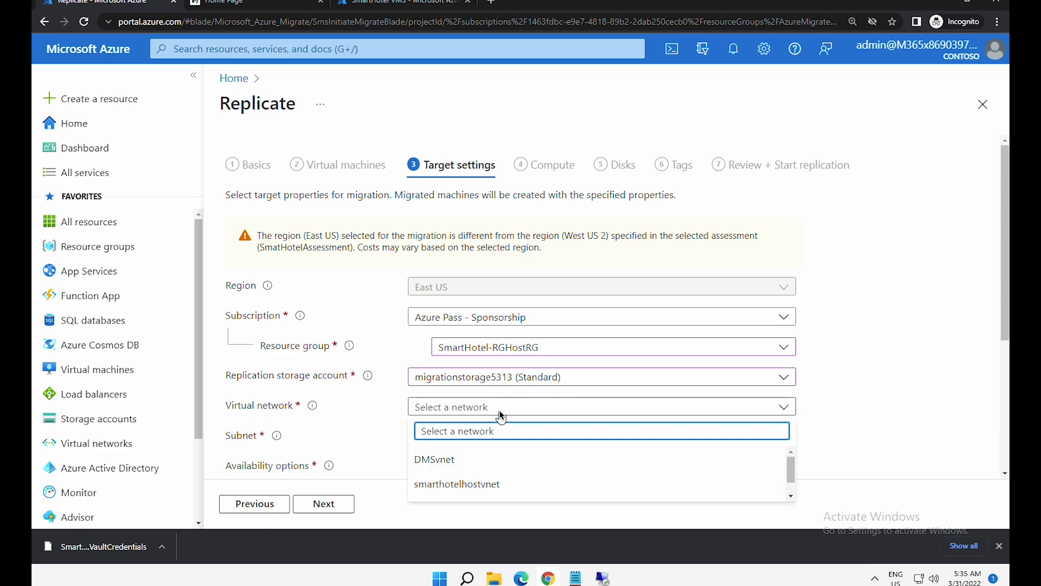
{"action": "left_click", "coordinate": [484, 485]}
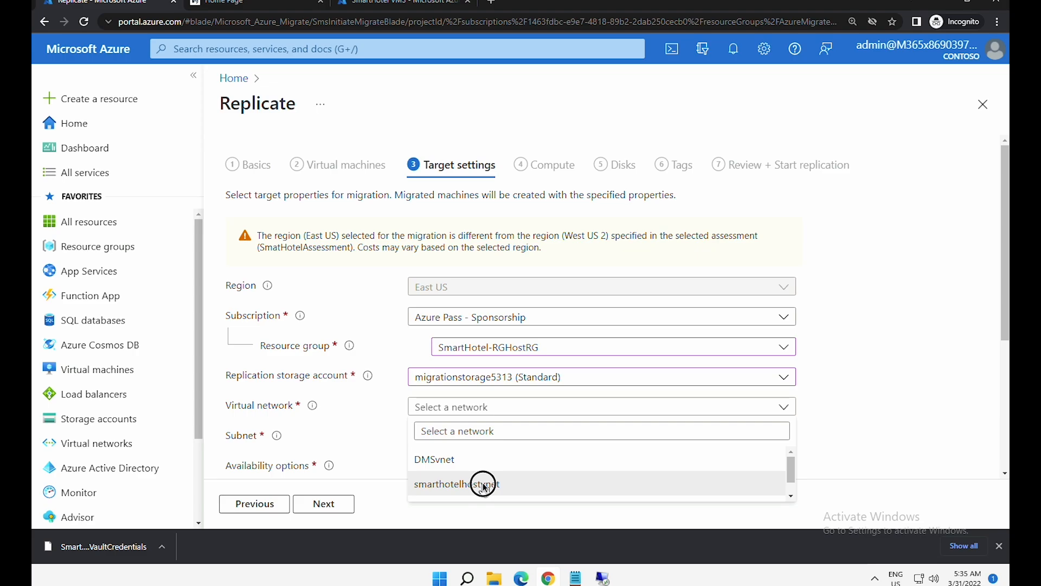
{"action": "scroll", "coordinate": [925, 395], "scroll_direction": "down", "scroll_amount": 3}
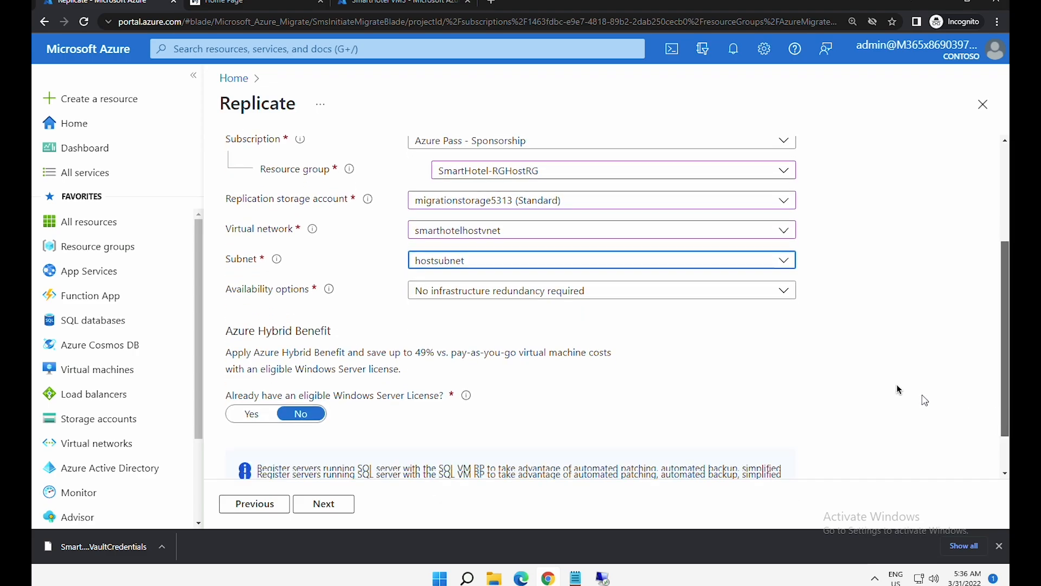
{"action": "left_click", "coordinate": [442, 296]}
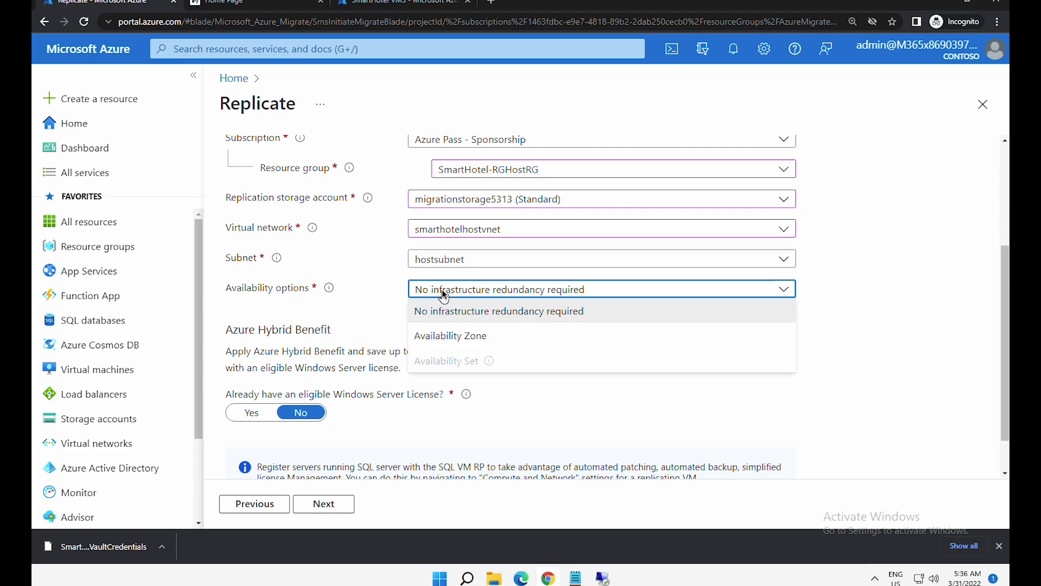
{"action": "left_click", "coordinate": [443, 296]}
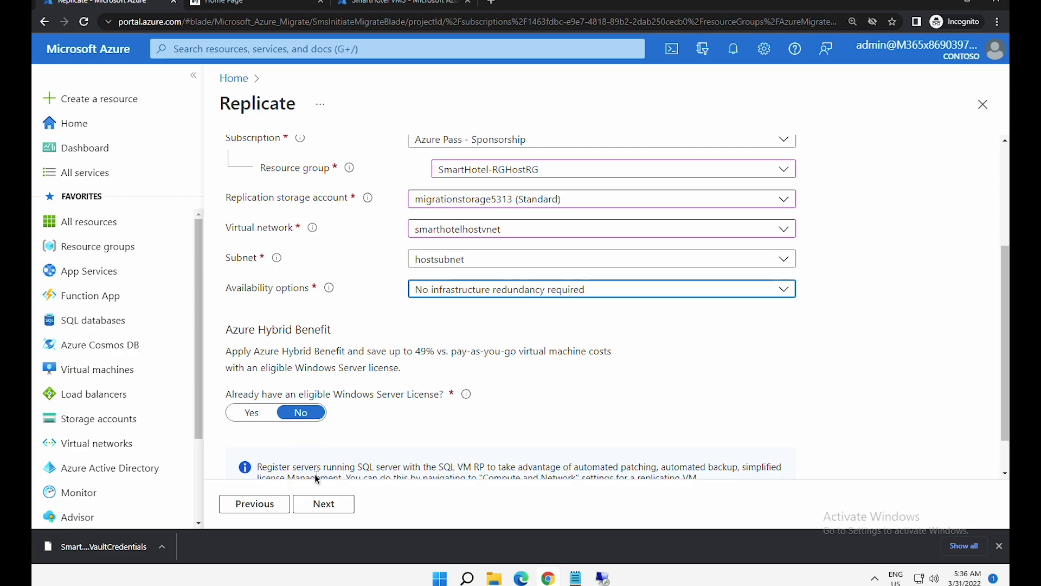
- Keep Standard_F2s_v2 sizes; set OS type Windows for both smarthotelweb VMs and Linux for UbuntuWAF
{"action": "left_click", "coordinate": [339, 507]}
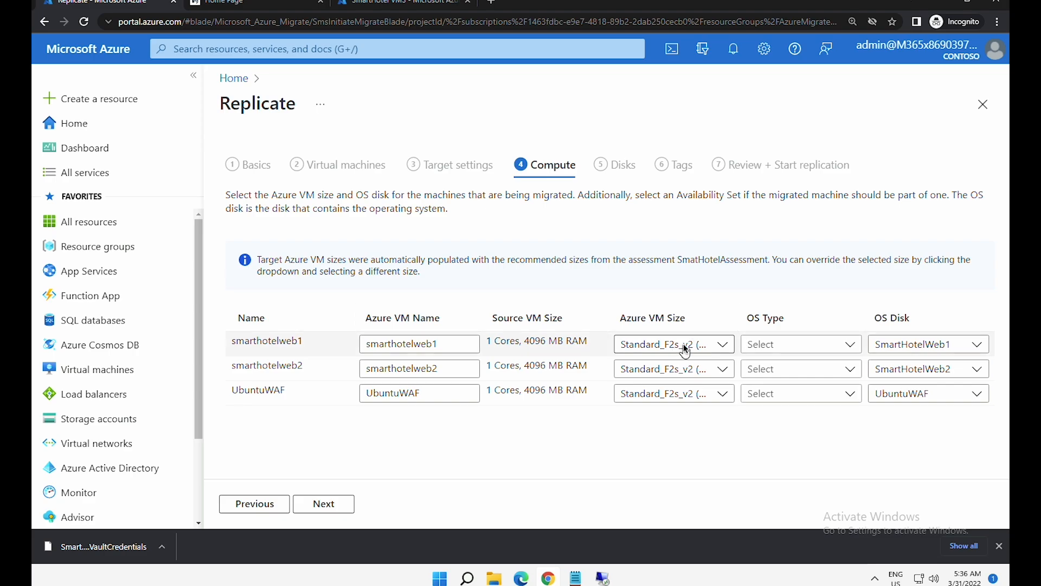
{"action": "left_click", "coordinate": [685, 350]}
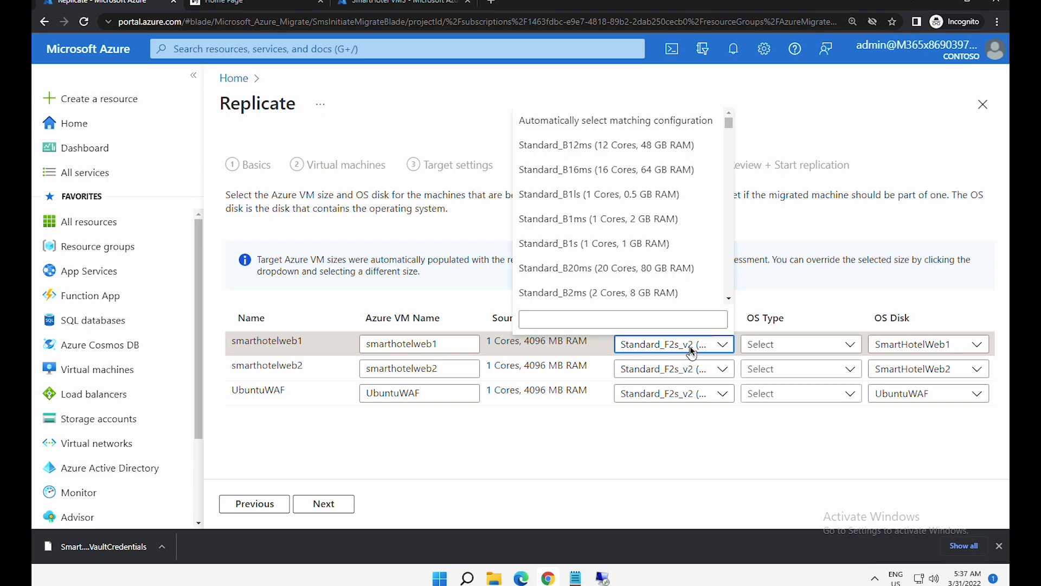
{"action": "left_click", "coordinate": [690, 346]}
{"action": "left_click", "coordinate": [767, 347]}
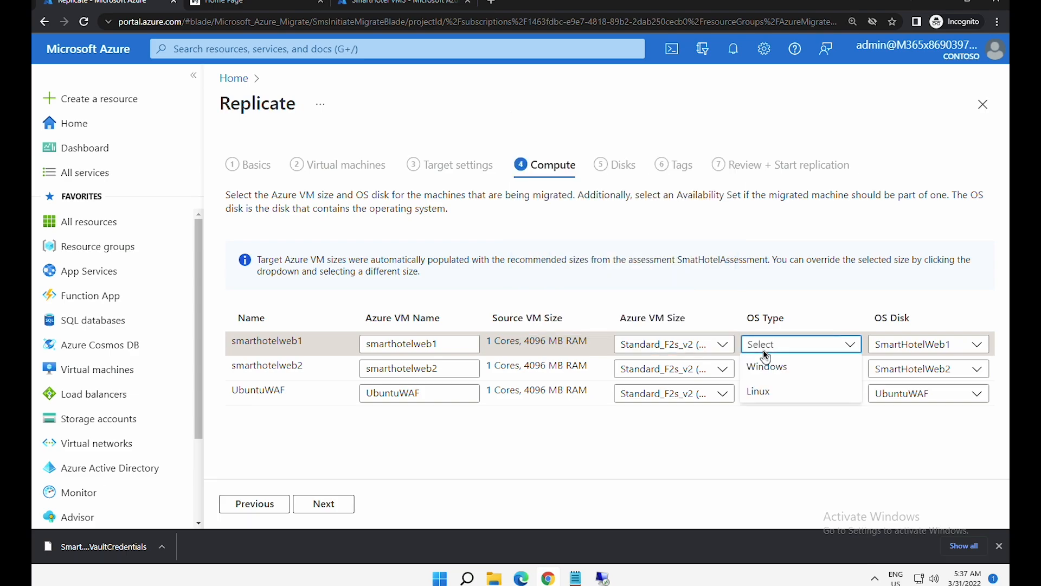
{"action": "left_click", "coordinate": [765, 368]}
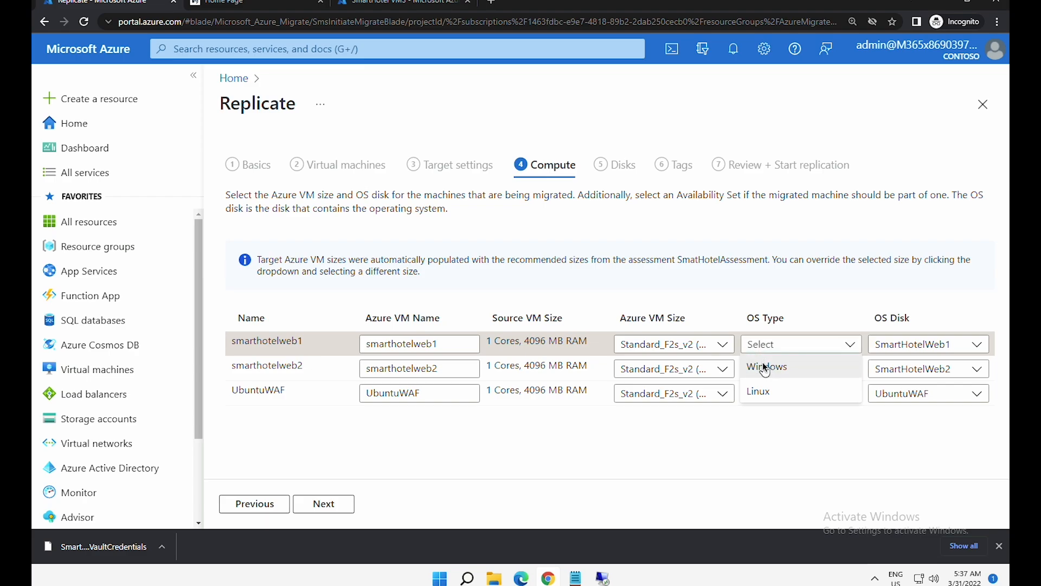
{"action": "left_click", "coordinate": [764, 369]}
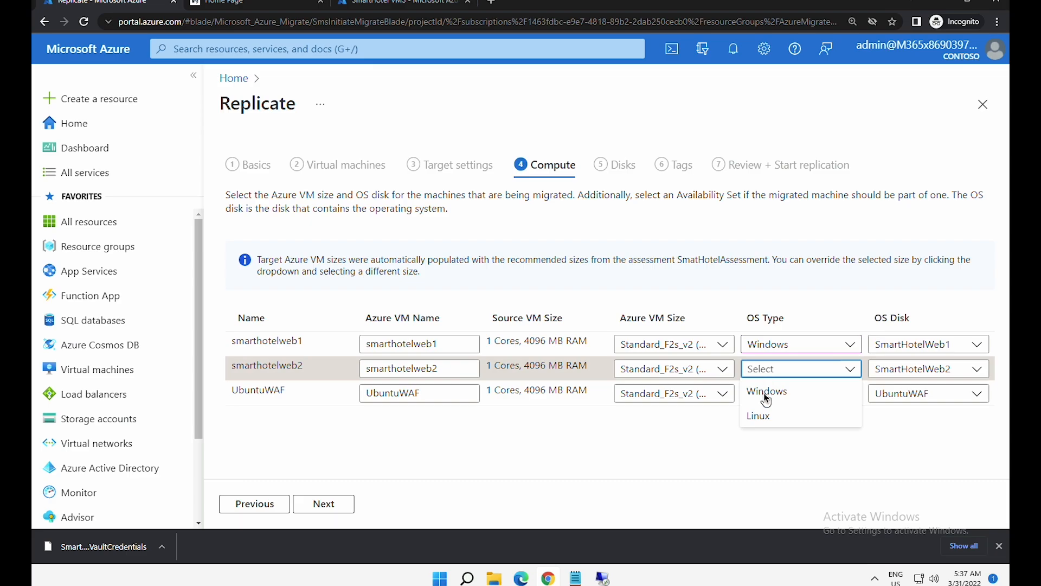
{"action": "left_click", "coordinate": [764, 392]}
{"action": "left_click", "coordinate": [765, 400]}
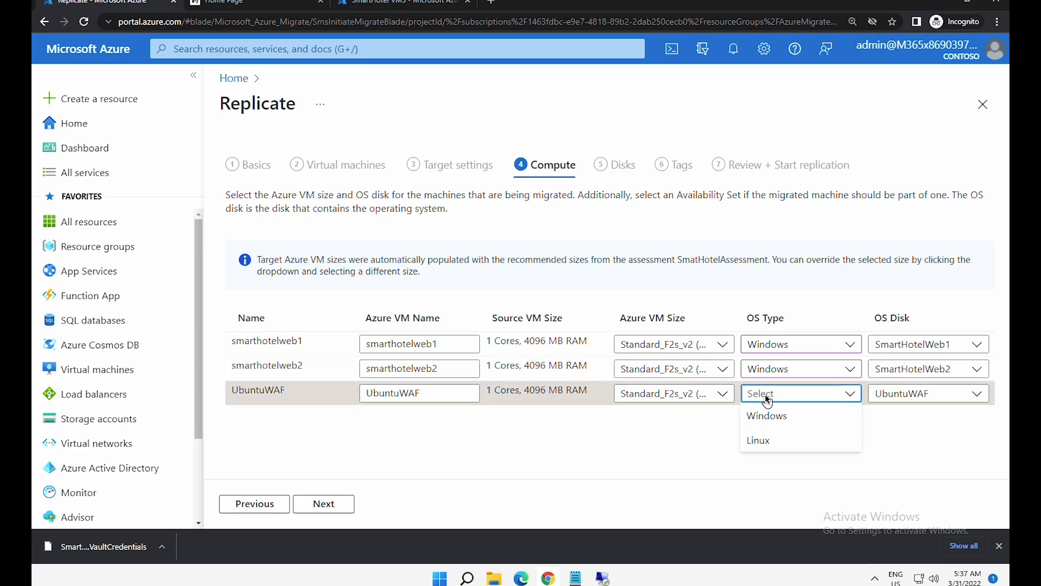
{"action": "left_click", "coordinate": [762, 441]}
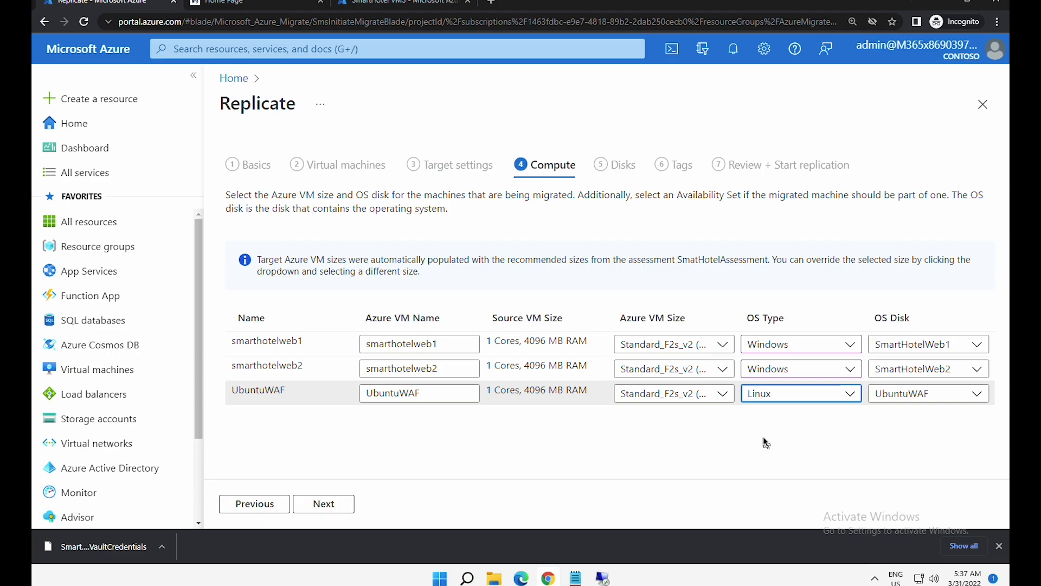
- Skip past Disks and Tags with defaults and submit Replicate on the review step
{"action": "left_click", "coordinate": [328, 505]}
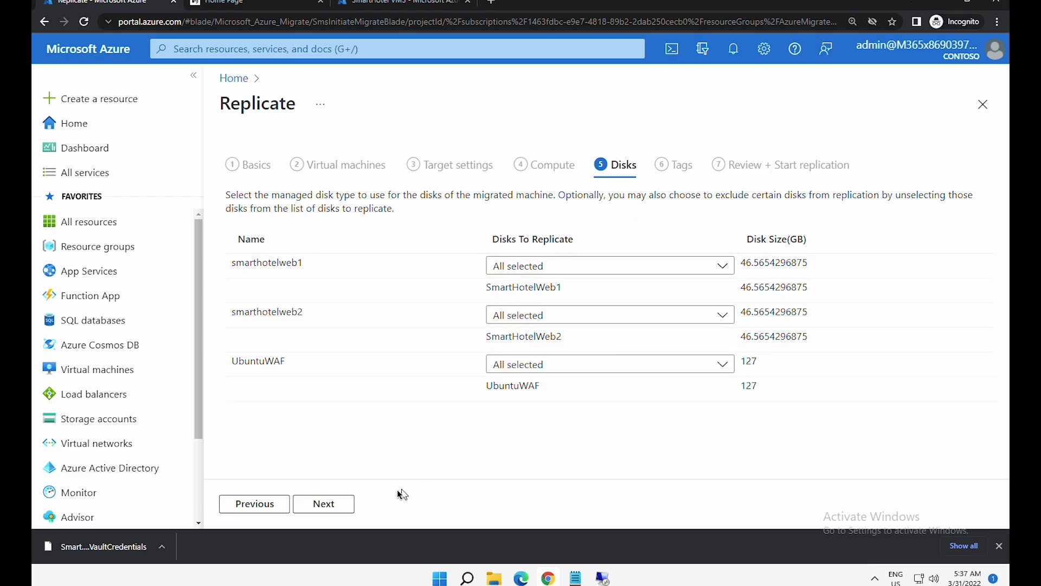
{"action": "left_click", "coordinate": [322, 505]}
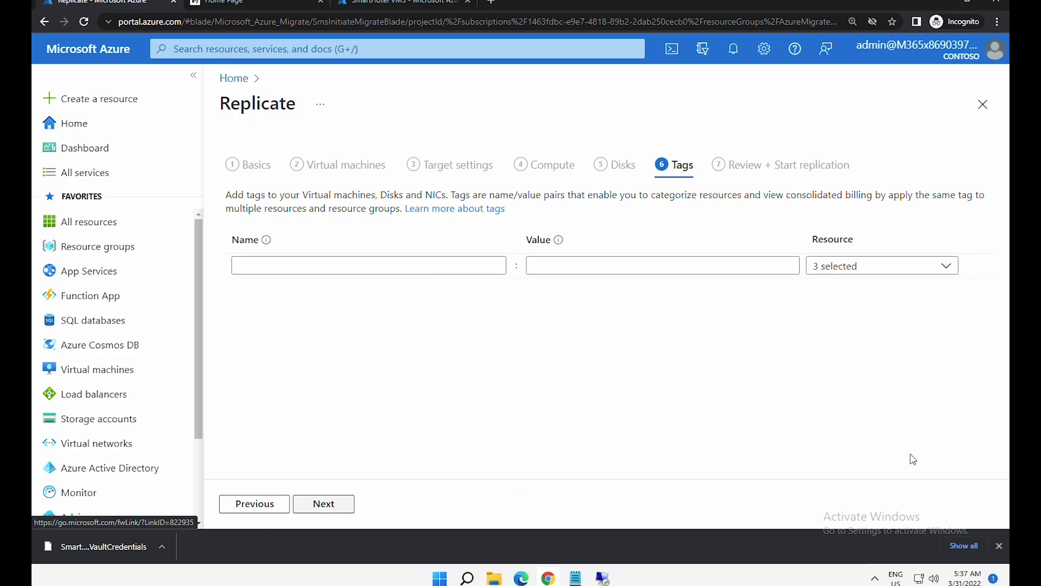
{"action": "left_click", "coordinate": [336, 509]}
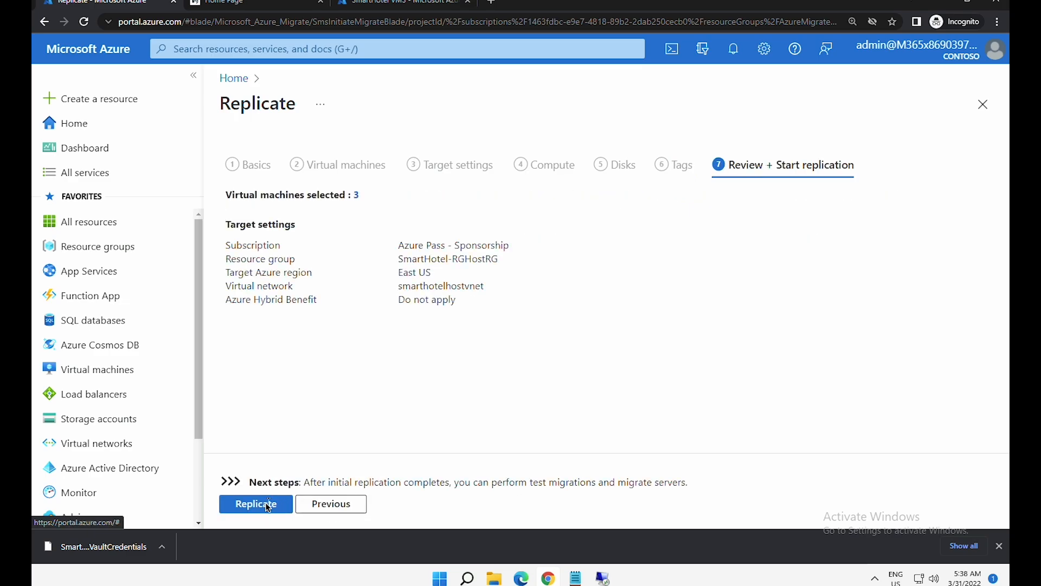
{"action": "left_click", "coordinate": [266, 507]}
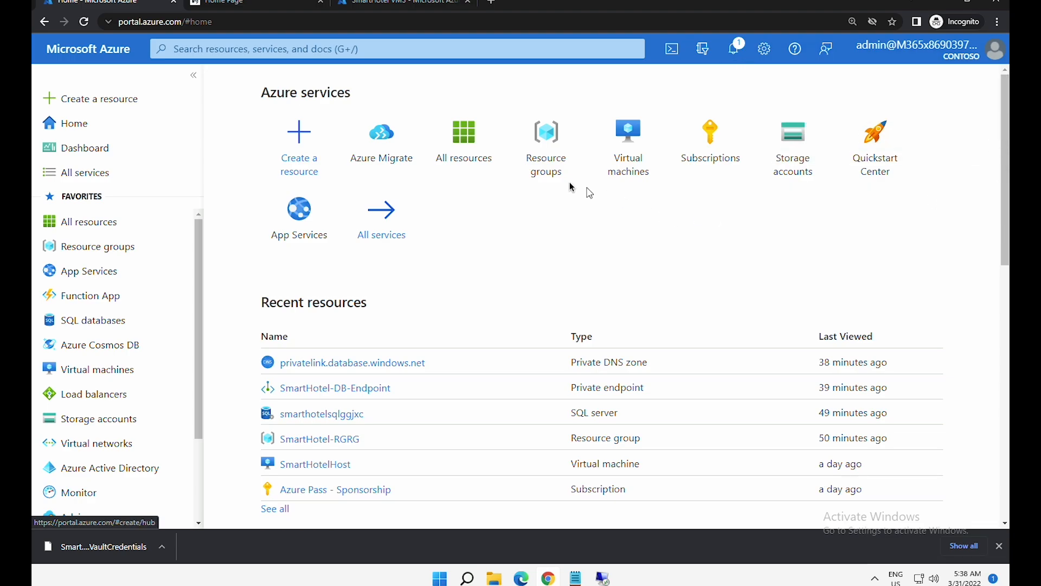
- Open the Azure Migrate: Server Migration overview from the Servers, databases and web apps page
{"action": "left_click", "coordinate": [378, 145]}
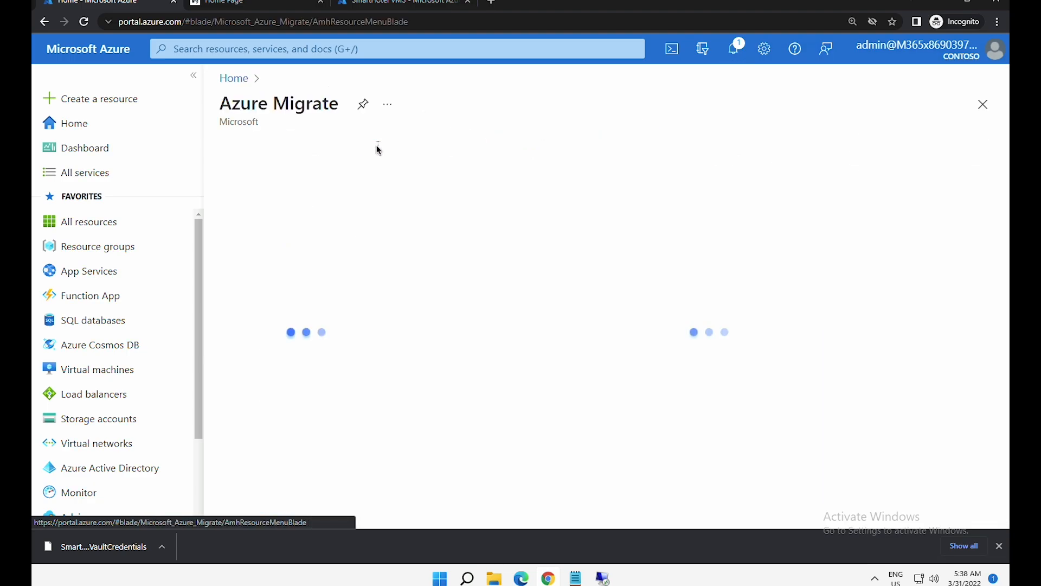
{"action": "left_click", "coordinate": [291, 261]}
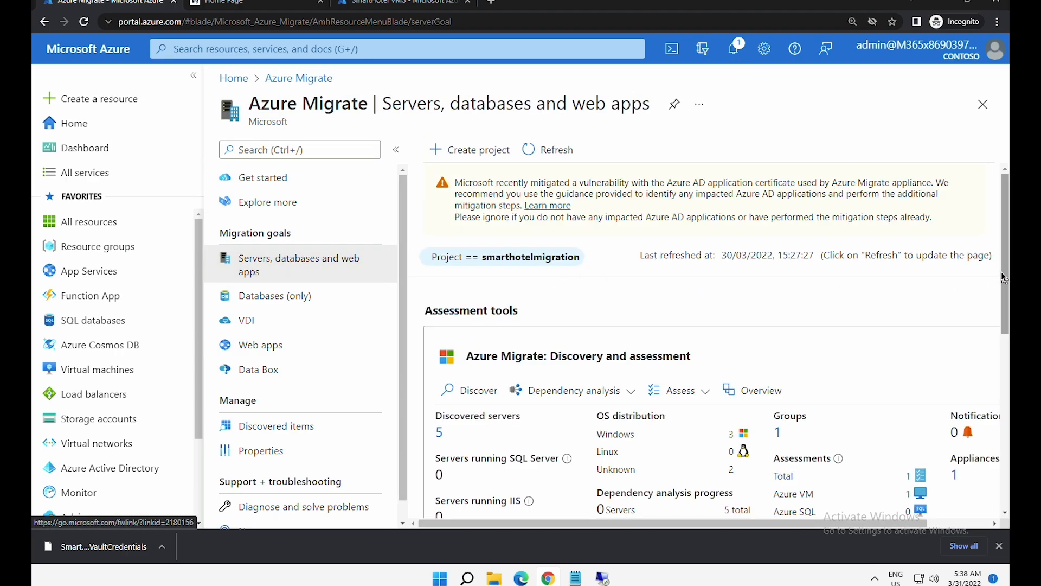
{"action": "left_click_drag", "start_coordinate": [1004, 288], "coordinate": [982, 482]}
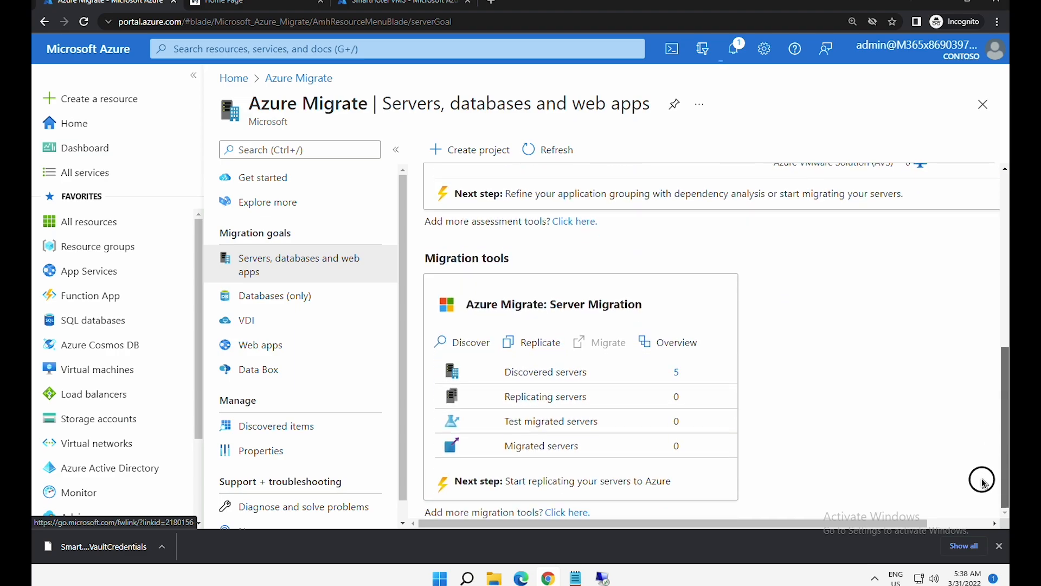
{"action": "left_click", "coordinate": [673, 342]}
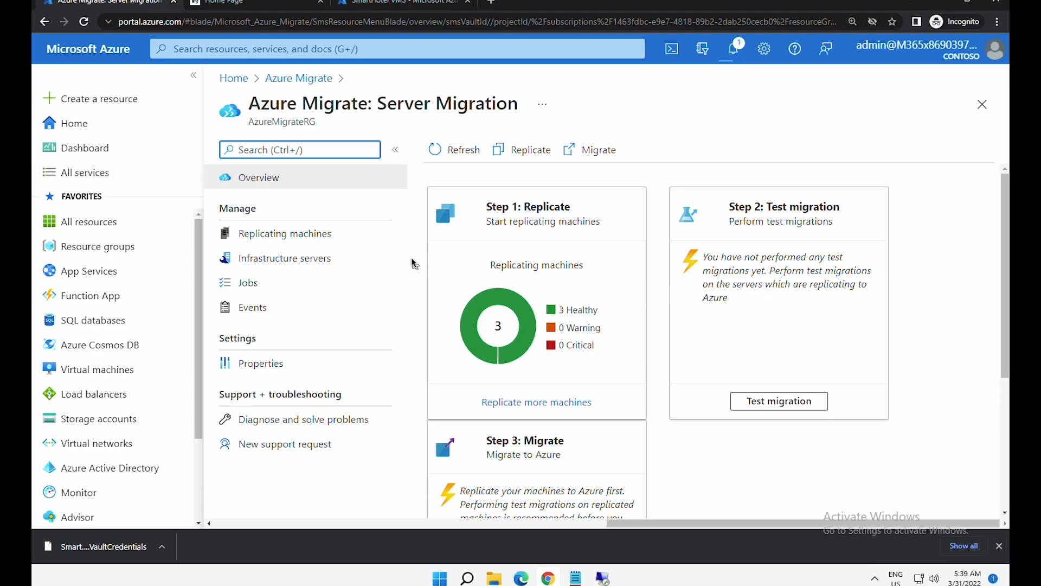
- Show the Replicating machines list and refresh it until synchronization progress appears
{"action": "left_click", "coordinate": [301, 244]}
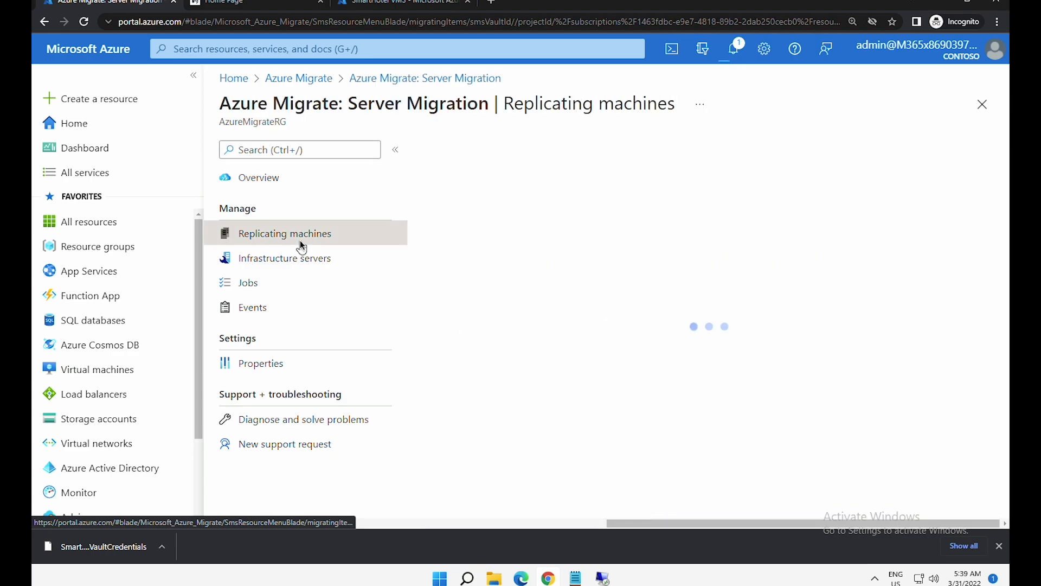
{"action": "left_click", "coordinate": [456, 157]}
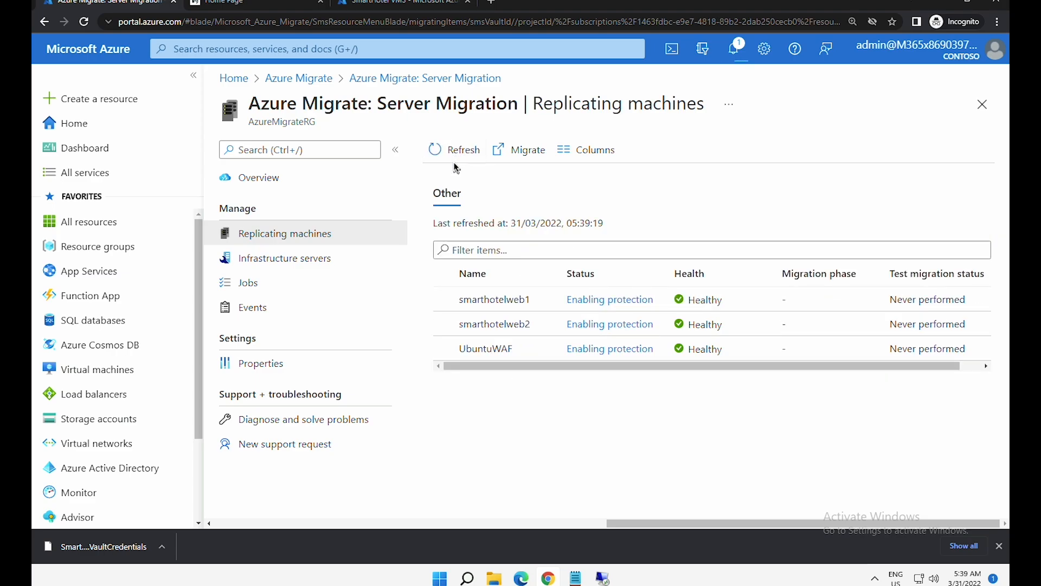
{"action": "left_click_drag", "start_coordinate": [702, 367], "coordinate": [670, 364]}
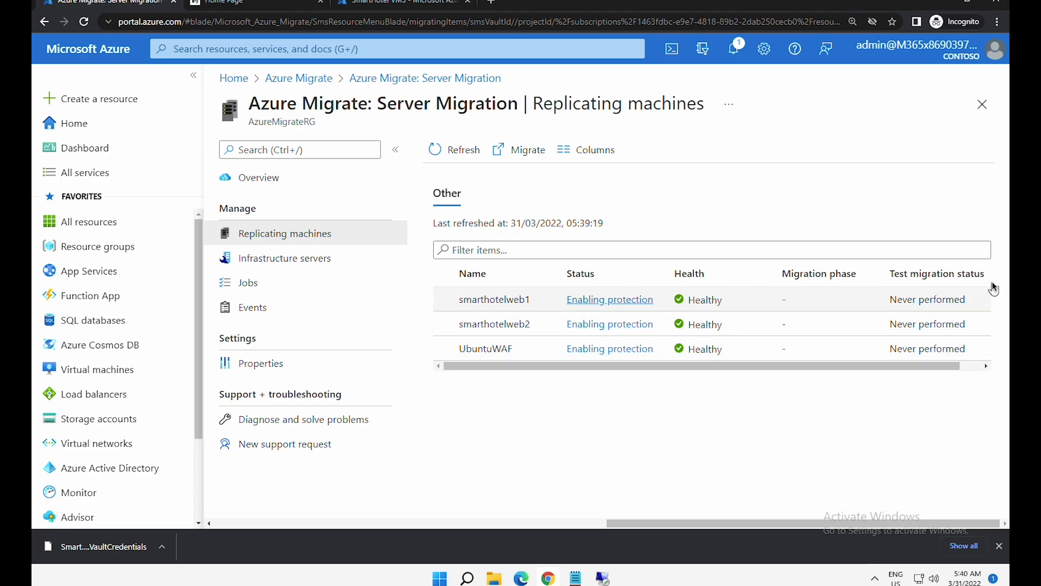
{"action": "left_click", "coordinate": [434, 149]}
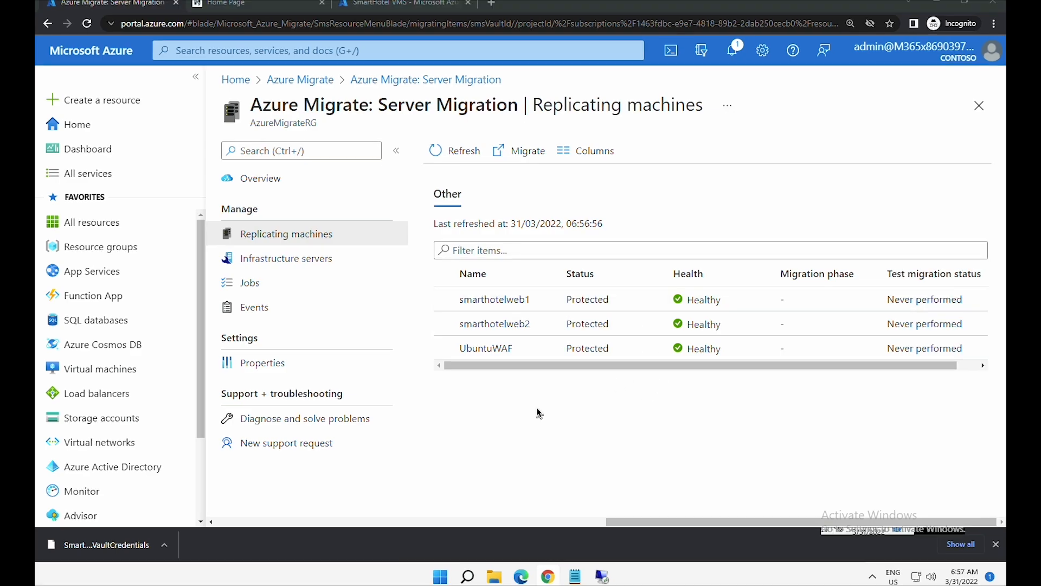
- Check that smarthotelweb1, smarthotelweb2 and UbuntuWAF each read Protected and Healthy in the replicating list
{"action": "left_click_drag", "start_coordinate": [558, 366], "coordinate": [493, 369]}
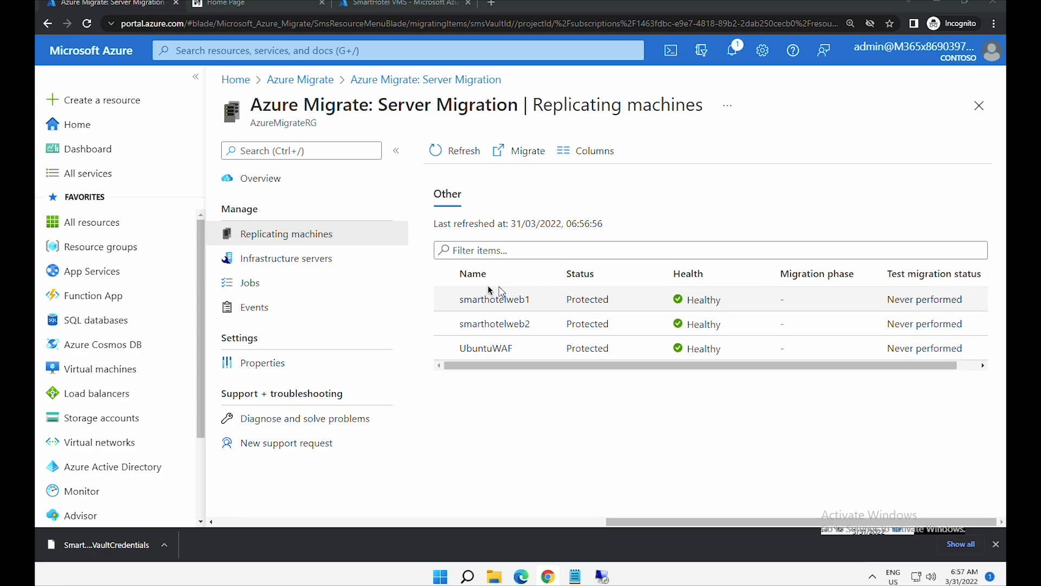
{"action": "left_click_drag", "start_coordinate": [459, 299], "coordinate": [519, 299]}
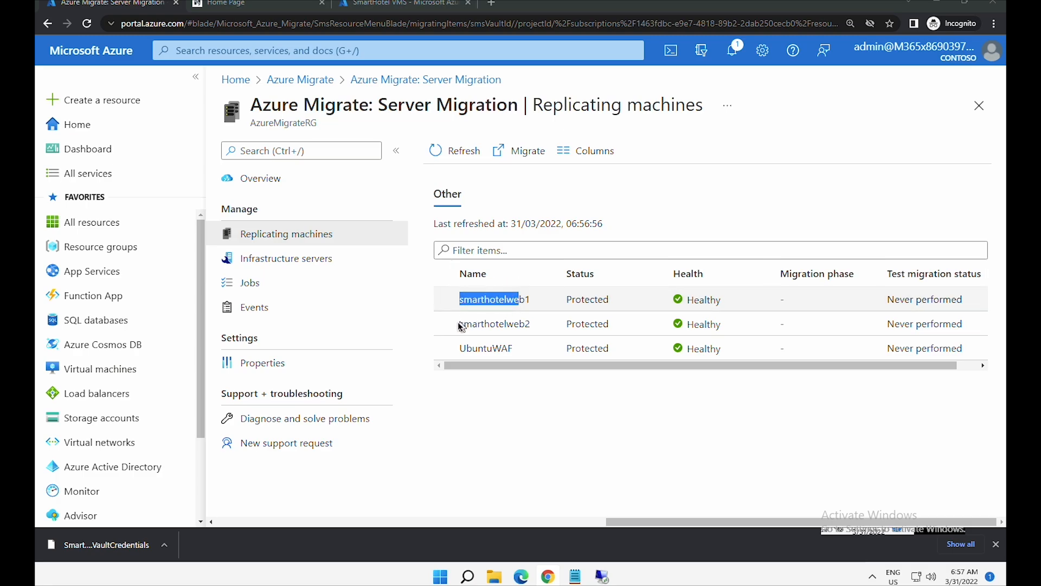
{"action": "left_click_drag", "start_coordinate": [461, 326], "coordinate": [558, 324]}
{"action": "left_click_drag", "start_coordinate": [467, 347], "coordinate": [528, 353]}
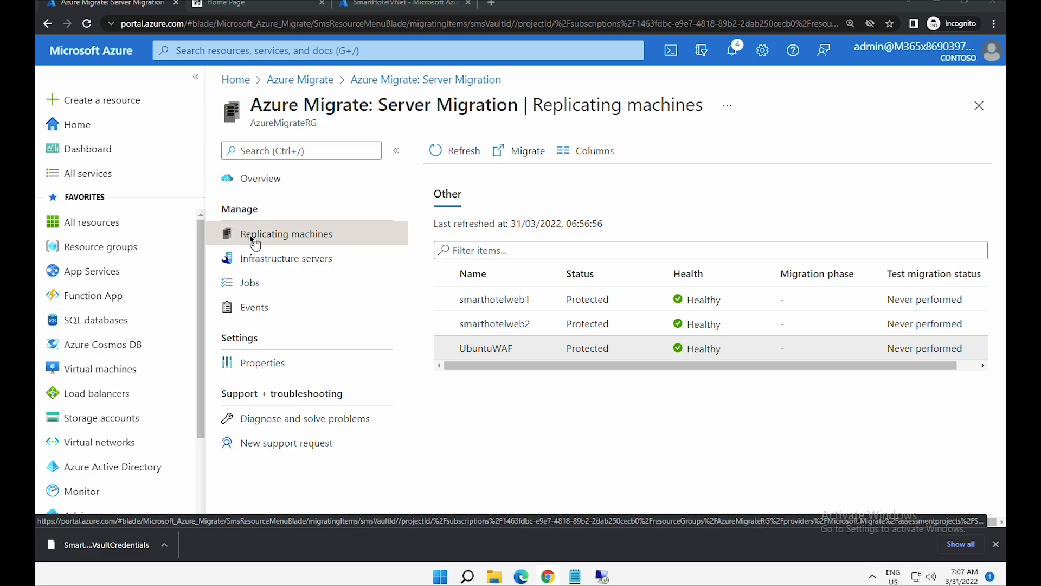
{"action": "left_click_drag", "start_coordinate": [224, 212], "coordinate": [259, 221]}
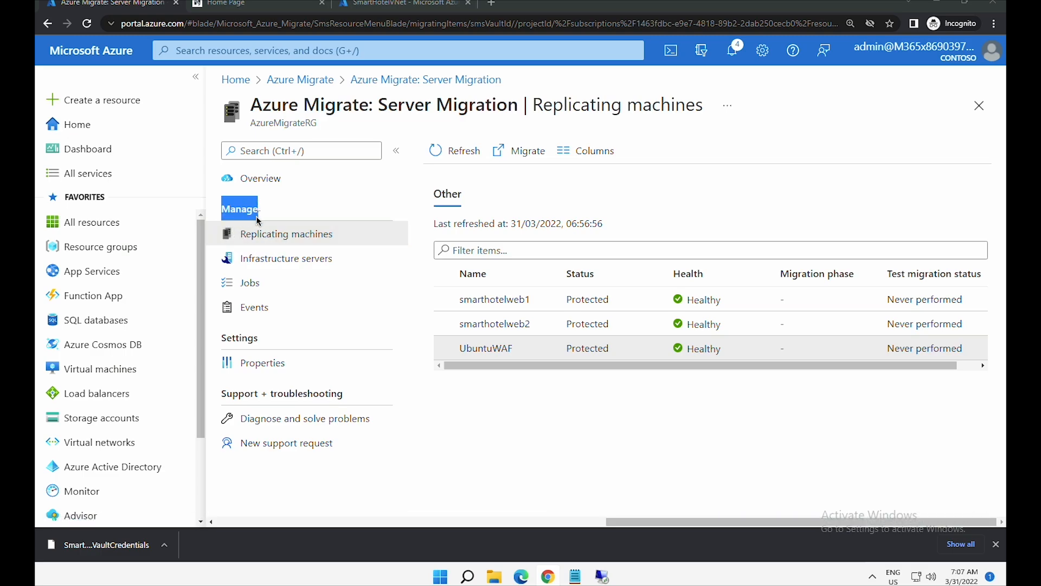
- Make smarthotelweb1's Compute and Network settings editable, keeping F2s_v2 as the target size
{"action": "left_click", "coordinate": [524, 300]}
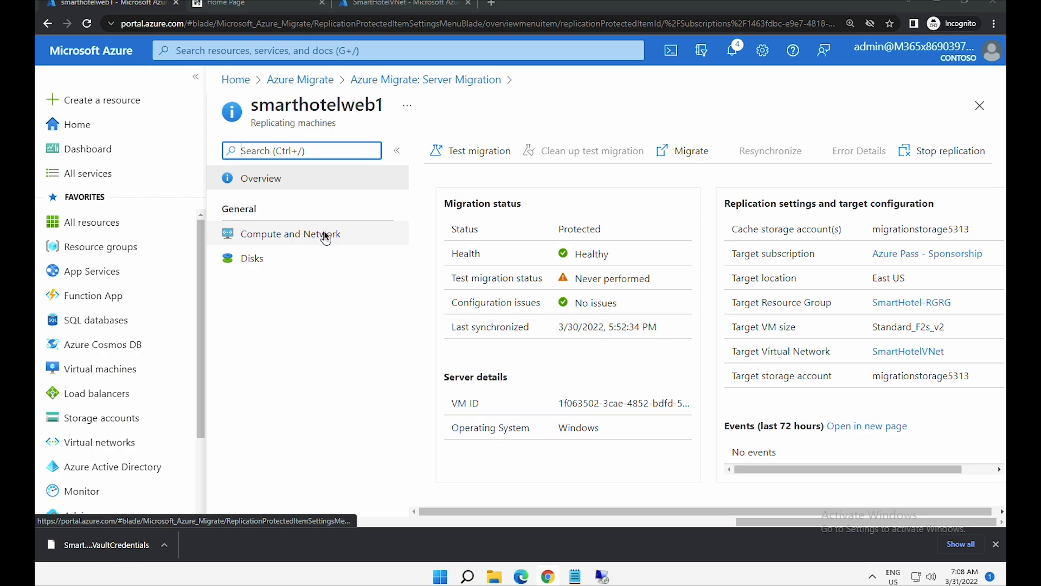
{"action": "left_click", "coordinate": [326, 238]}
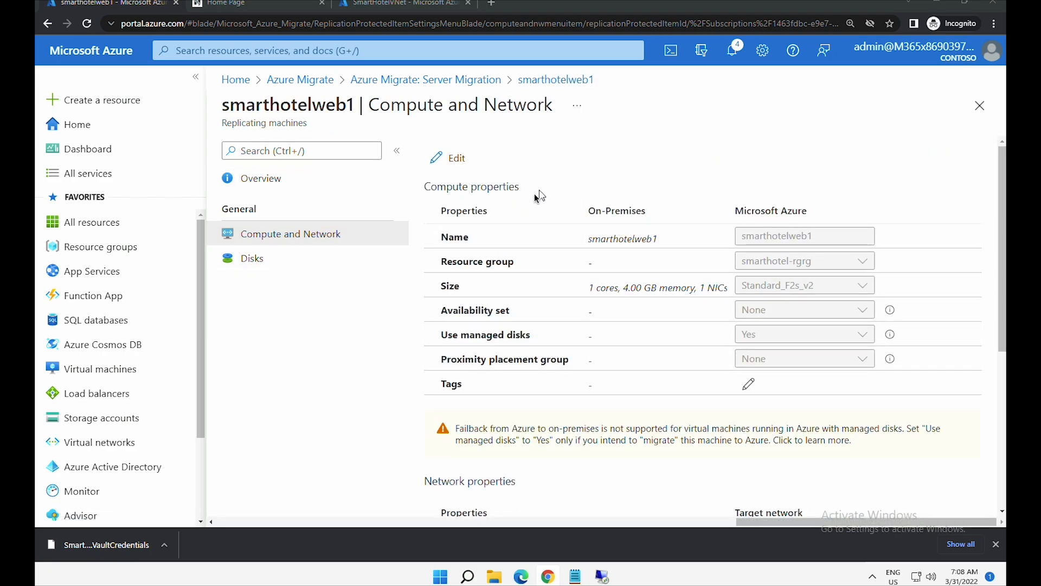
{"action": "left_click", "coordinate": [456, 161]}
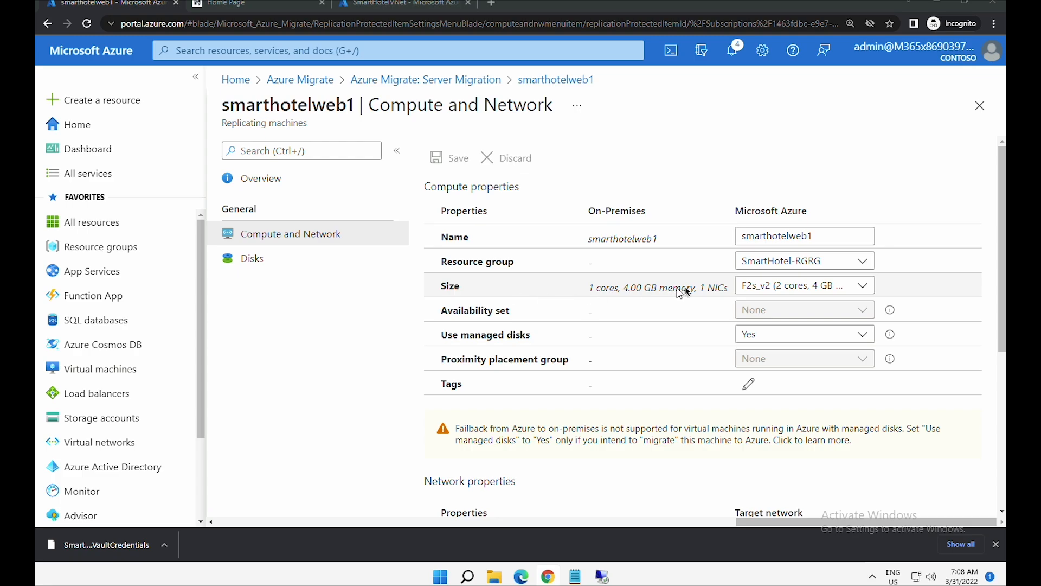
{"action": "left_click", "coordinate": [771, 290]}
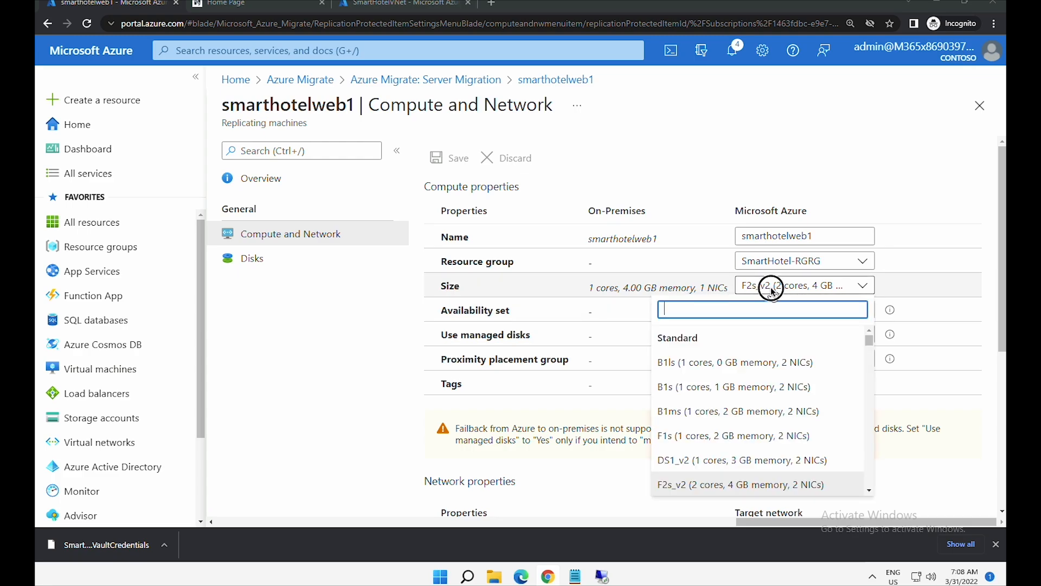
{"action": "left_click", "coordinate": [771, 289]}
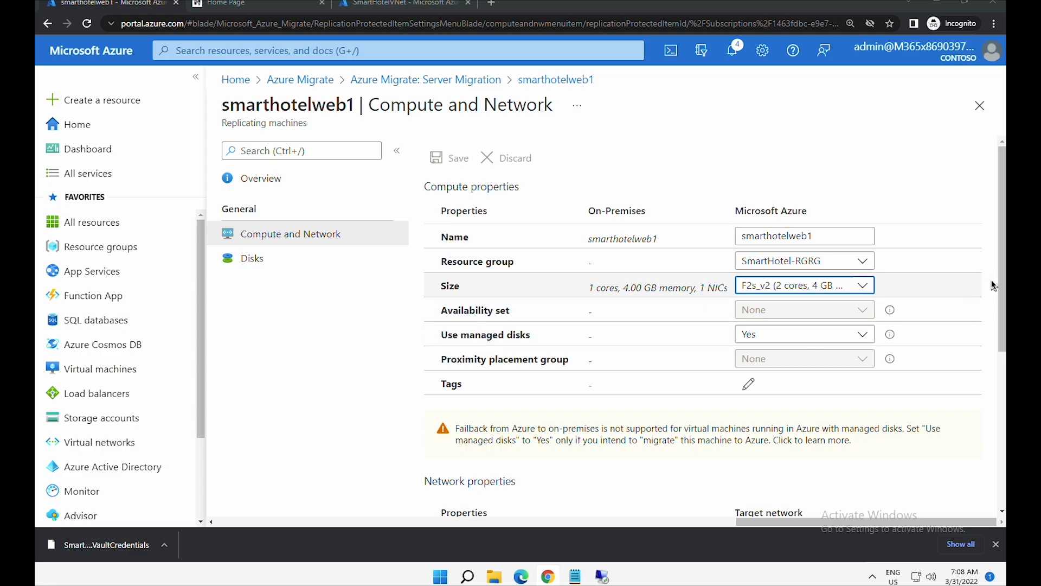
- Bring up the InternalNATSwitch interface, showing failover subnet SmartHotel (192.168.0.0/25)
{"action": "left_click_drag", "start_coordinate": [1002, 329], "coordinate": [994, 458]}
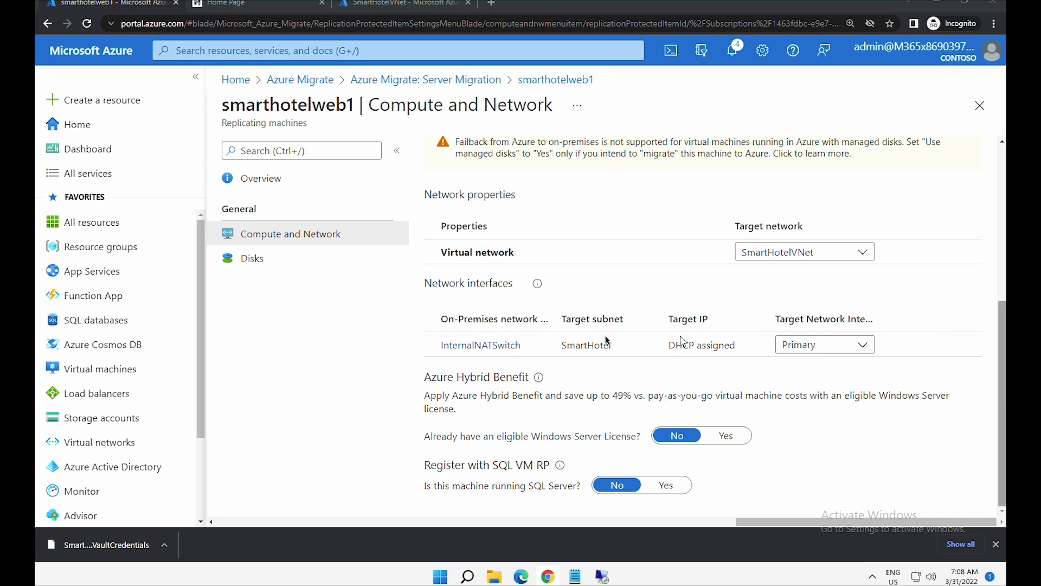
{"action": "left_click_drag", "start_coordinate": [425, 283], "coordinate": [512, 292]}
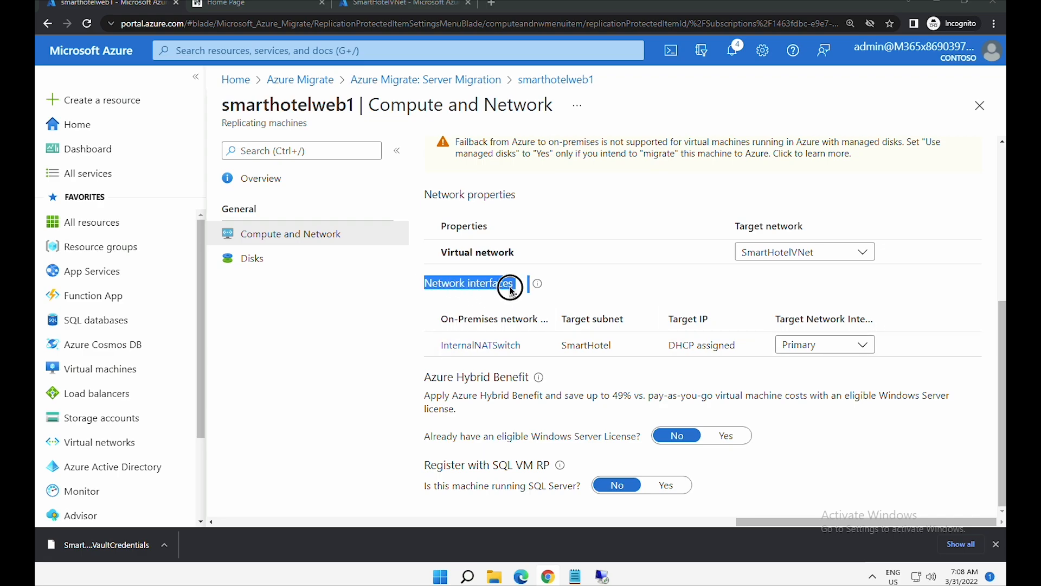
{"action": "left_click", "coordinate": [476, 353]}
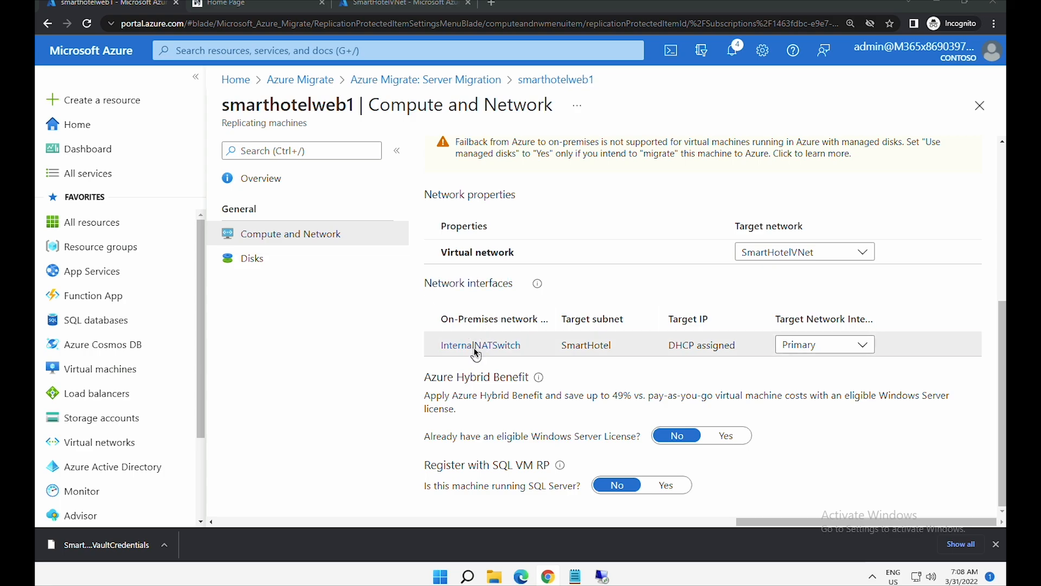
{"action": "left_click", "coordinate": [476, 350]}
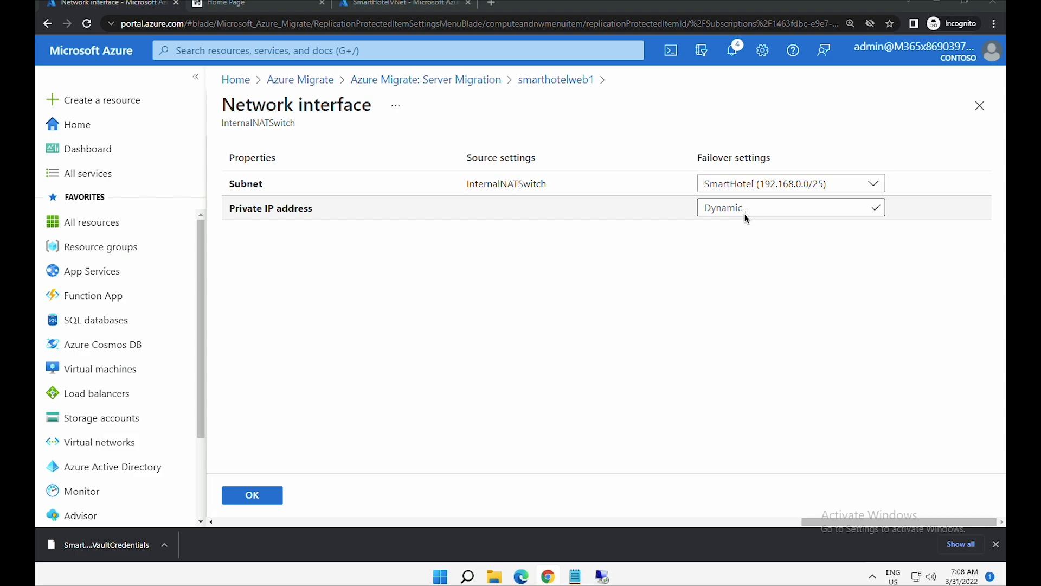
- Set smarthotelweb1's InternalNATSwitch private IP to static 192.168.0.4 and save the configuration
{"action": "left_click", "coordinate": [745, 215]}
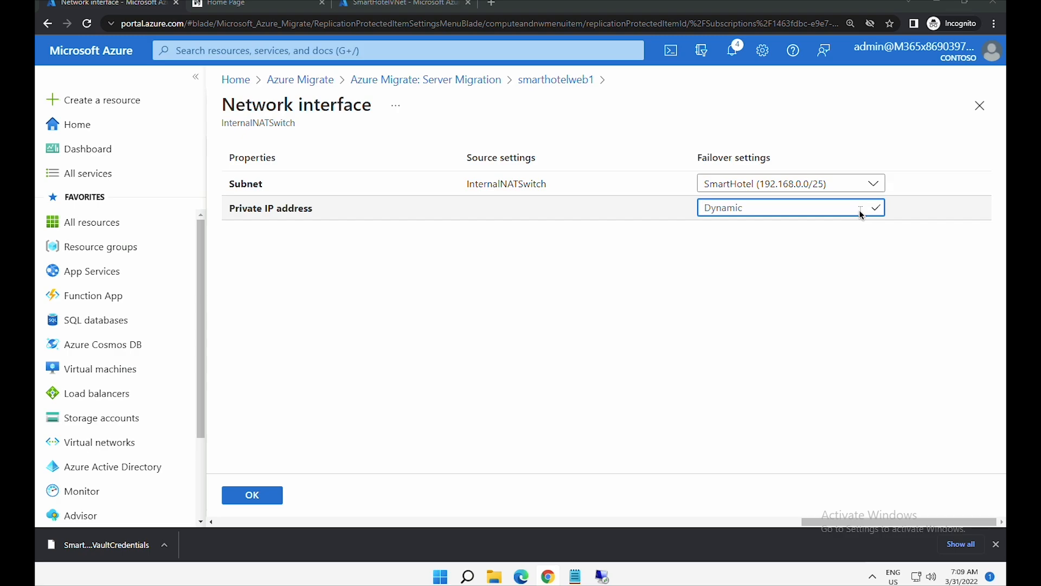
{"action": "type", "text": "192.168"}
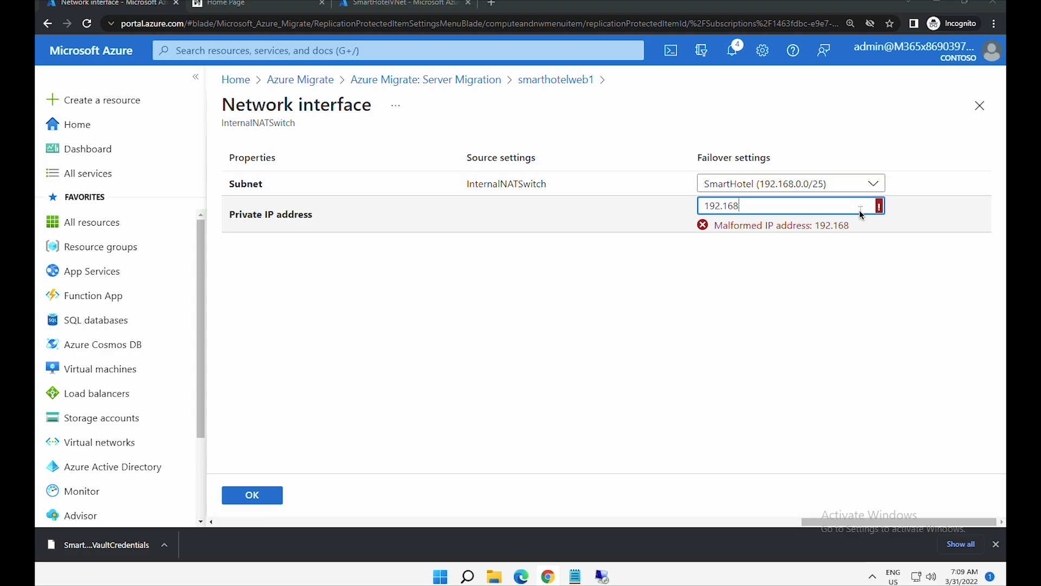
{"action": "type", "text": ".0.4"}
{"action": "left_click_drag", "start_coordinate": [859, 210], "coordinate": [698, 196]}
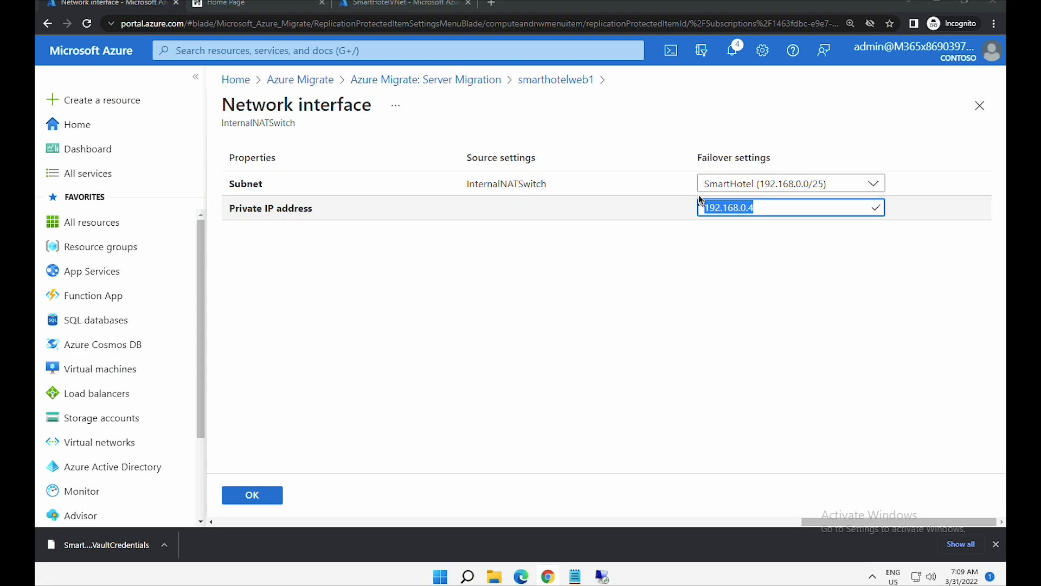
{"action": "left_click", "coordinate": [252, 497]}
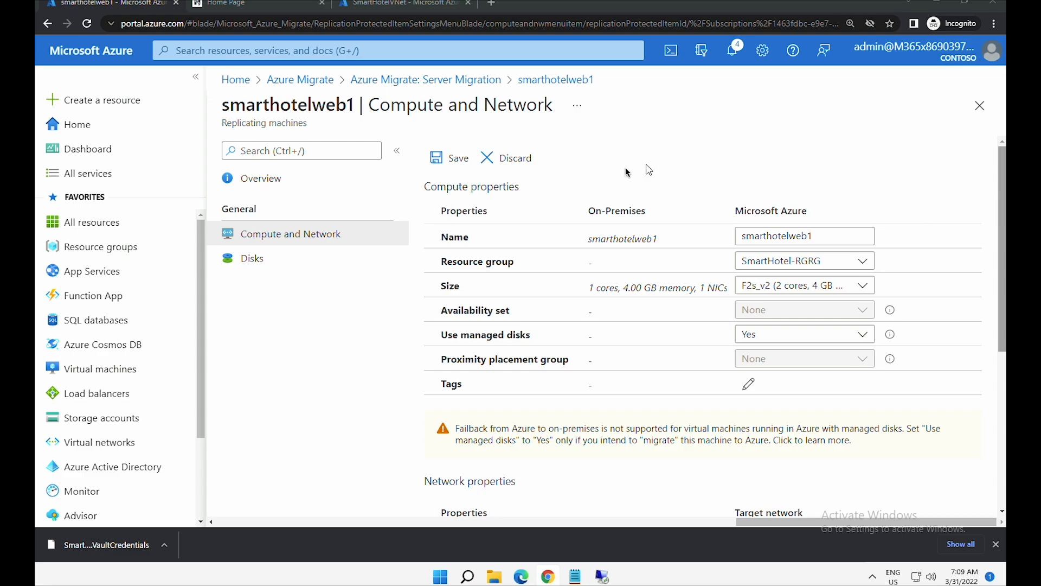
{"action": "left_click", "coordinate": [453, 160]}
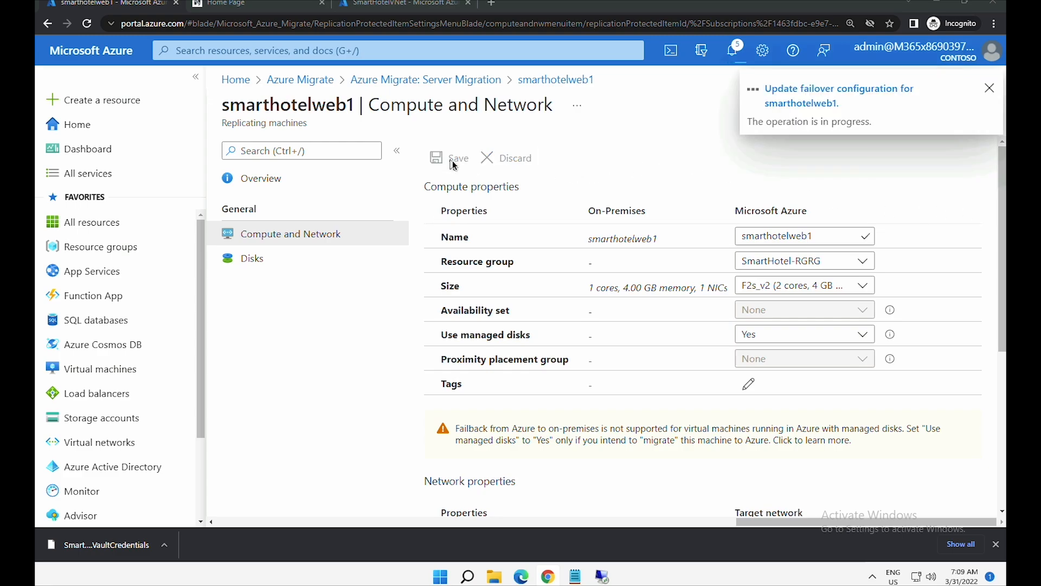
{"action": "left_click", "coordinate": [471, 85]}
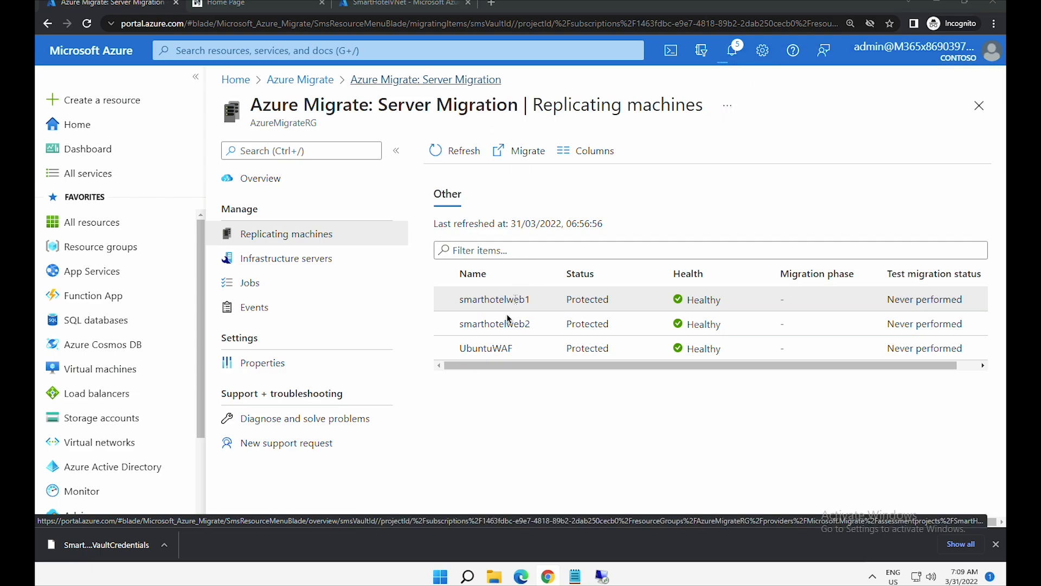
- Set smarthotelweb2's InternalNATSwitch private IP to static 192.168.0.5 and save its failover settings
{"action": "left_click", "coordinate": [500, 329]}
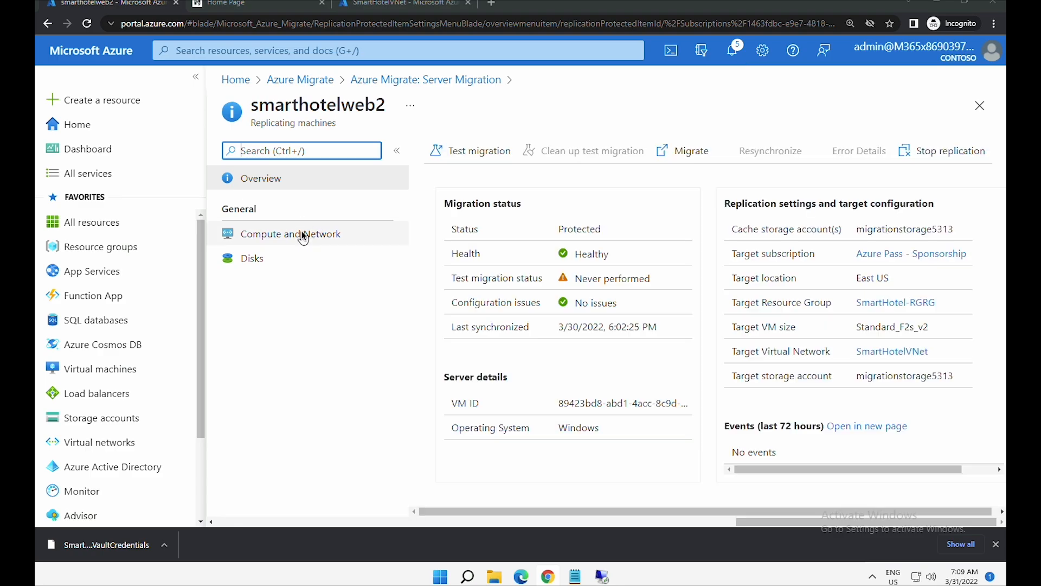
{"action": "left_click", "coordinate": [301, 232]}
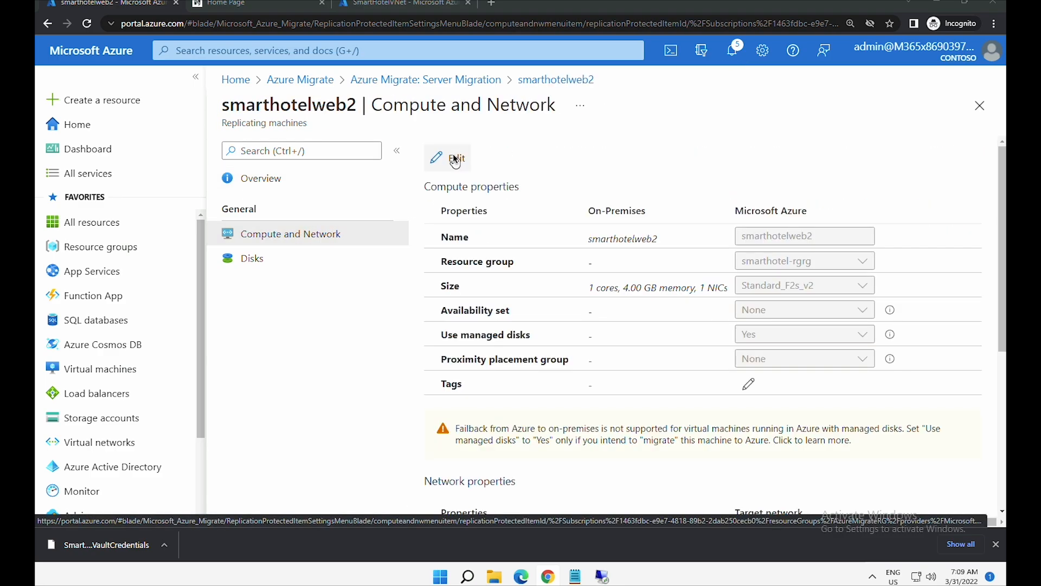
{"action": "scroll", "coordinate": [518, 366], "scroll_direction": "down", "scroll_amount": 5}
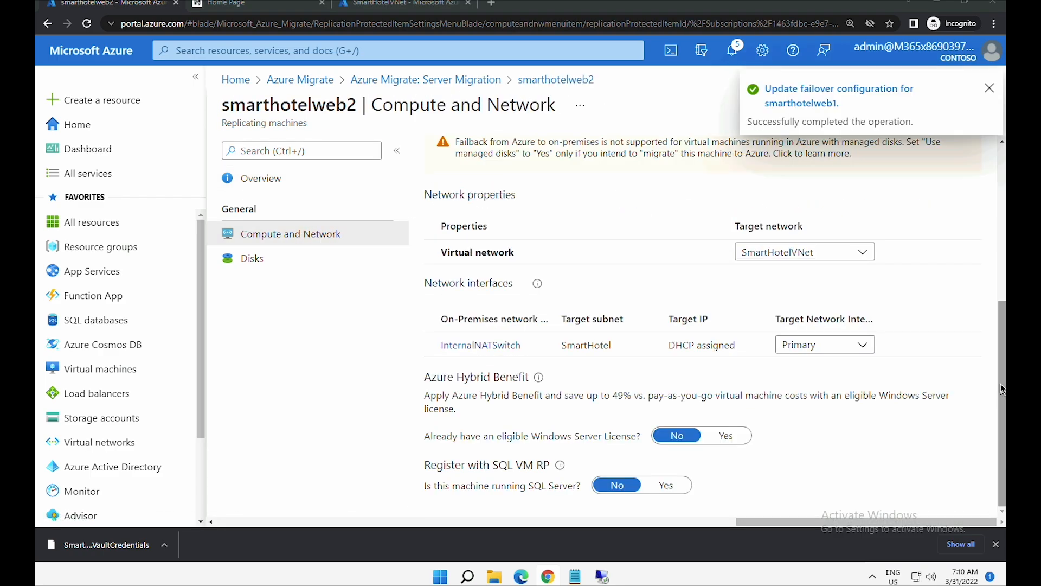
{"action": "left_click", "coordinate": [499, 345]}
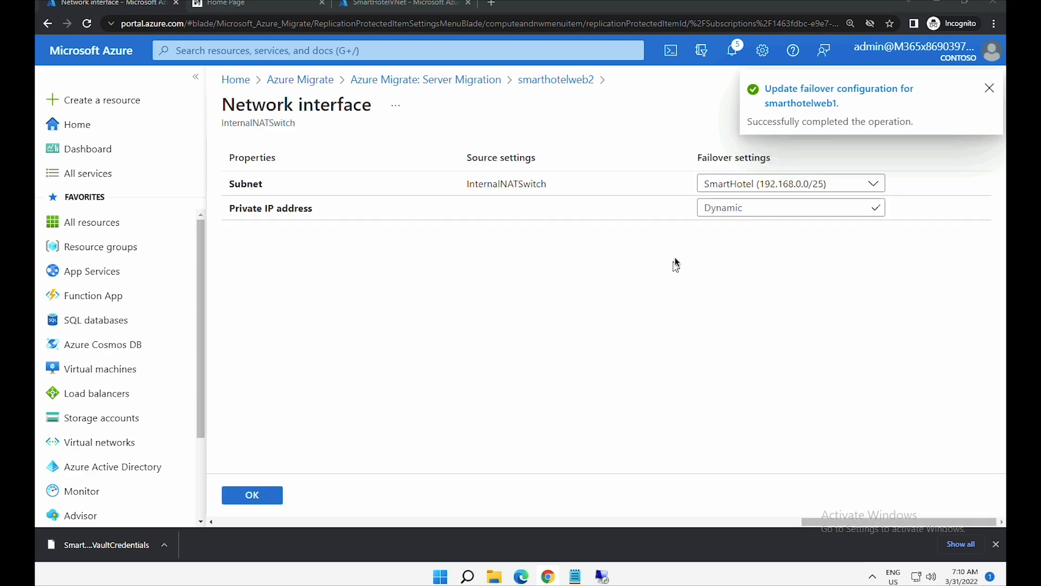
{"action": "left_click", "coordinate": [719, 212]}
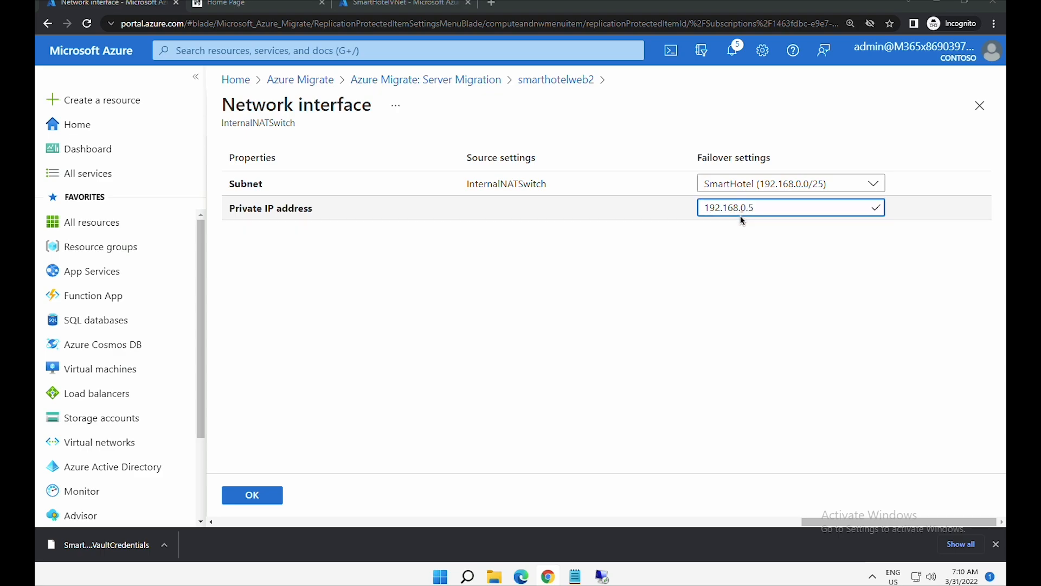
{"action": "left_click", "coordinate": [252, 494]}
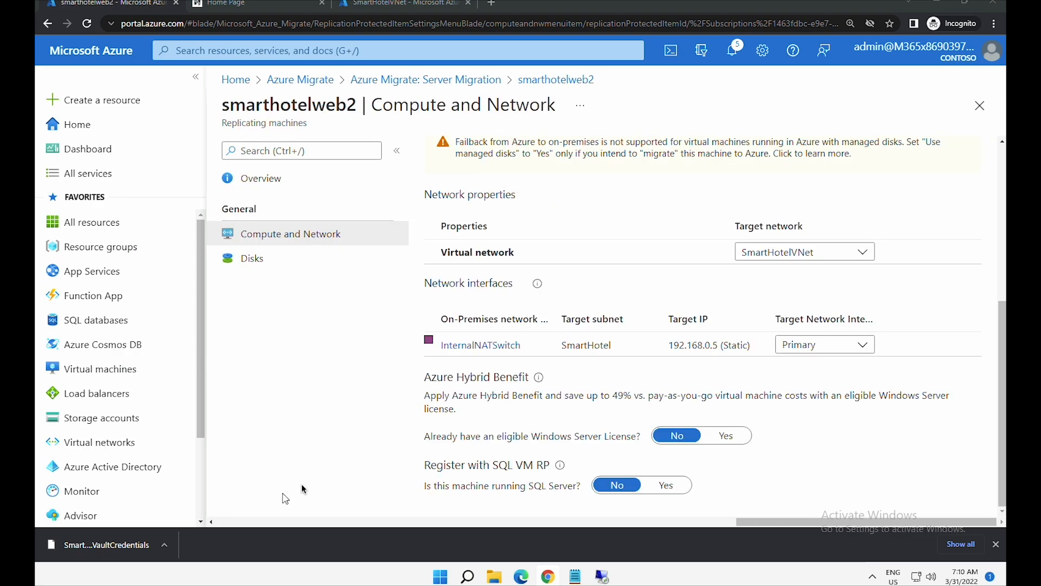
{"action": "left_click", "coordinate": [1001, 189]}
{"action": "left_click", "coordinate": [443, 157]}
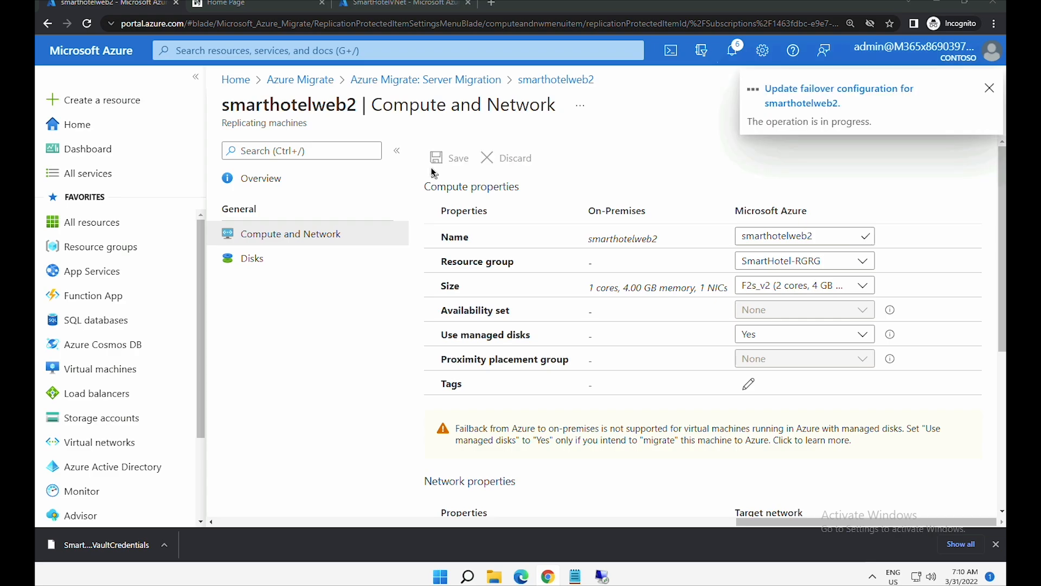
- Open UbuntuWAF's InternalNATSwitch network interface under Compute and Network
{"action": "left_click", "coordinate": [406, 84]}
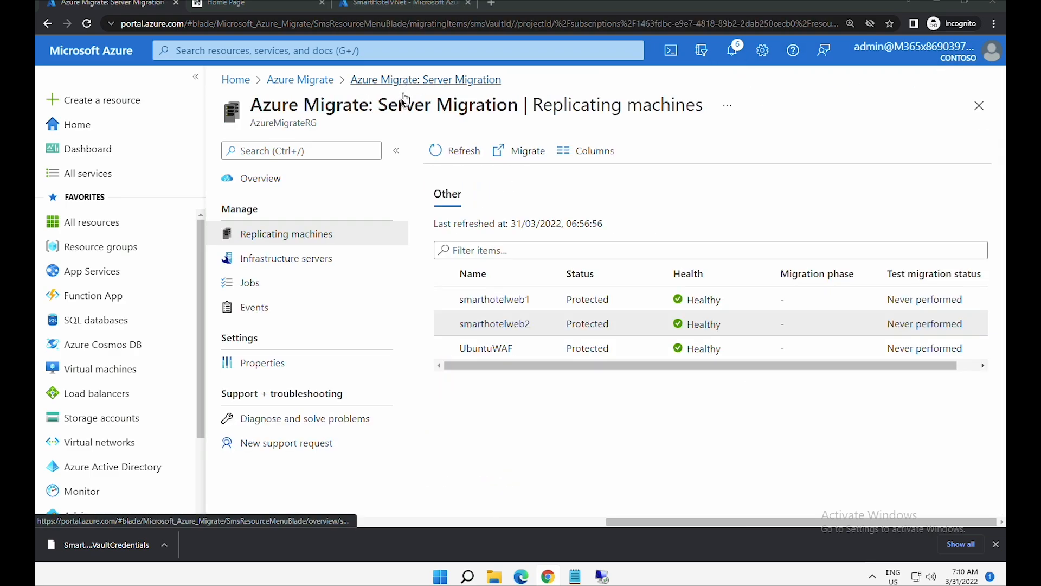
{"action": "left_click", "coordinate": [483, 352]}
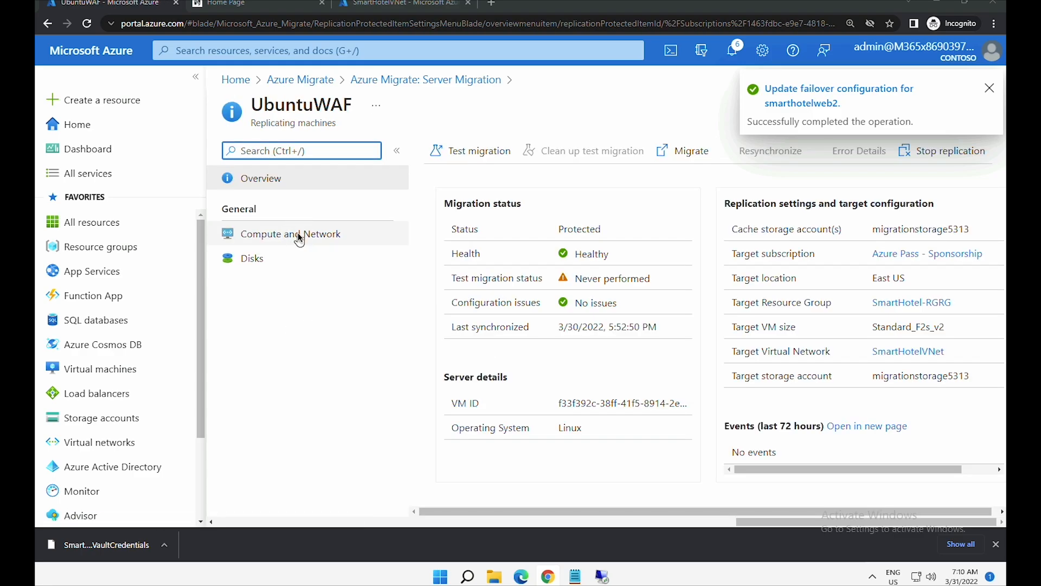
{"action": "left_click", "coordinate": [298, 232]}
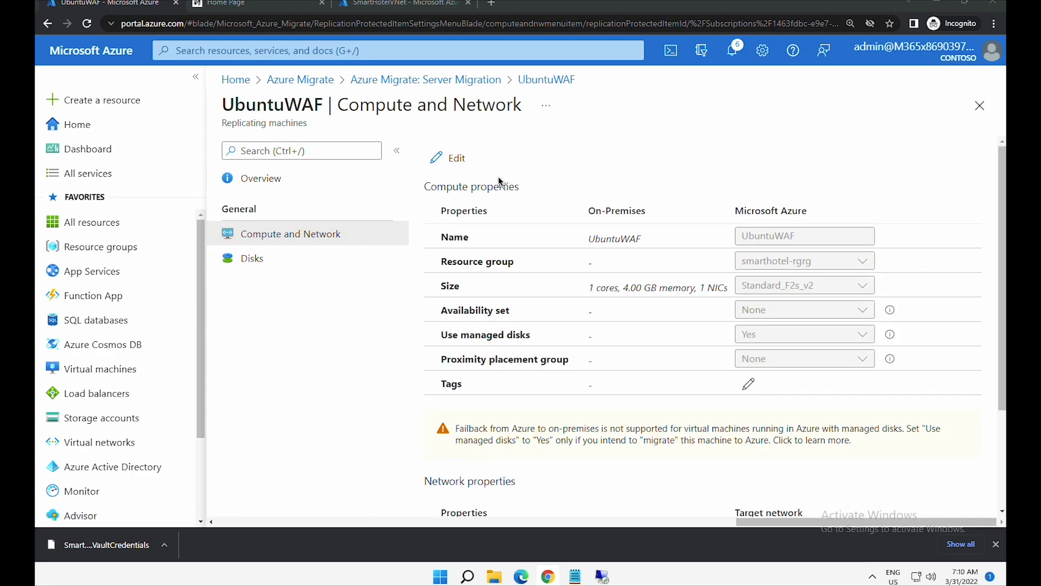
{"action": "scroll", "coordinate": [453, 166], "scroll_direction": "down", "scroll_amount": 3}
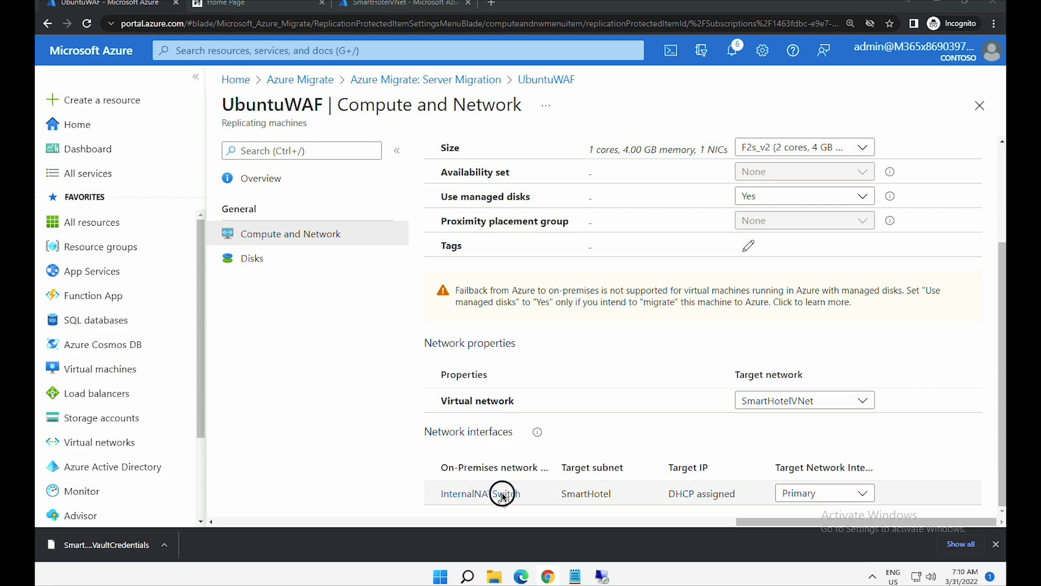
{"action": "left_click", "coordinate": [507, 491]}
- Set the interface's static private IP to 192.168.0.6, save, and close UbuntuWAF's blade
{"action": "left_click", "coordinate": [743, 207]}
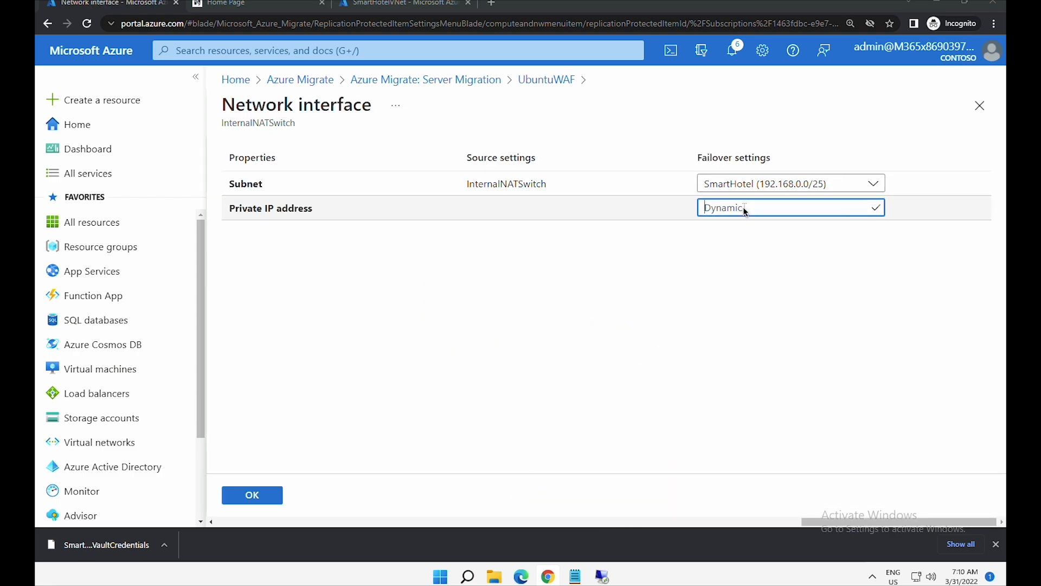
{"action": "type", "text": "192.168.0."}
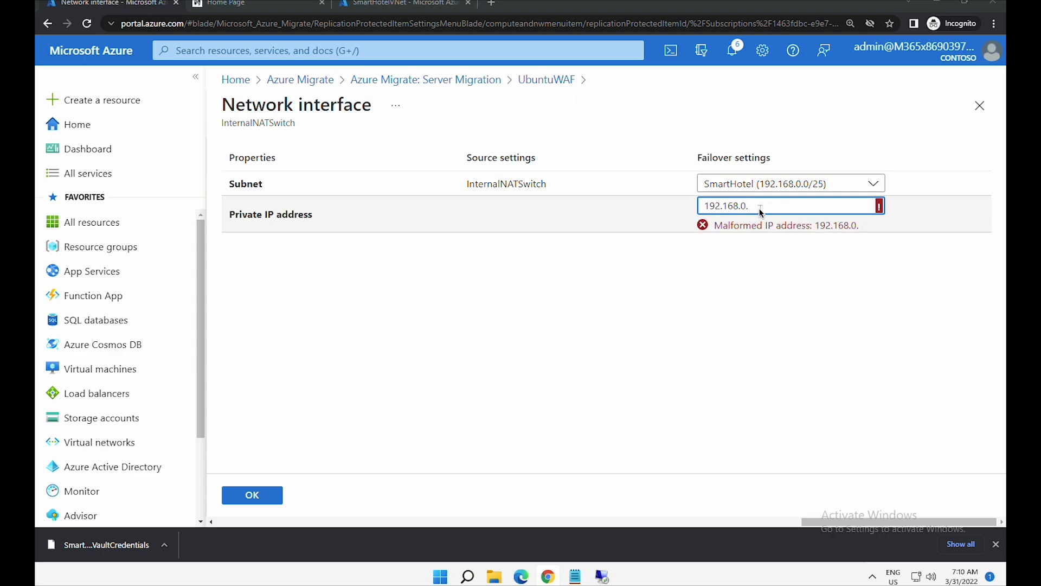
{"action": "type", "text": "46"}
{"action": "left_click", "coordinate": [271, 499]}
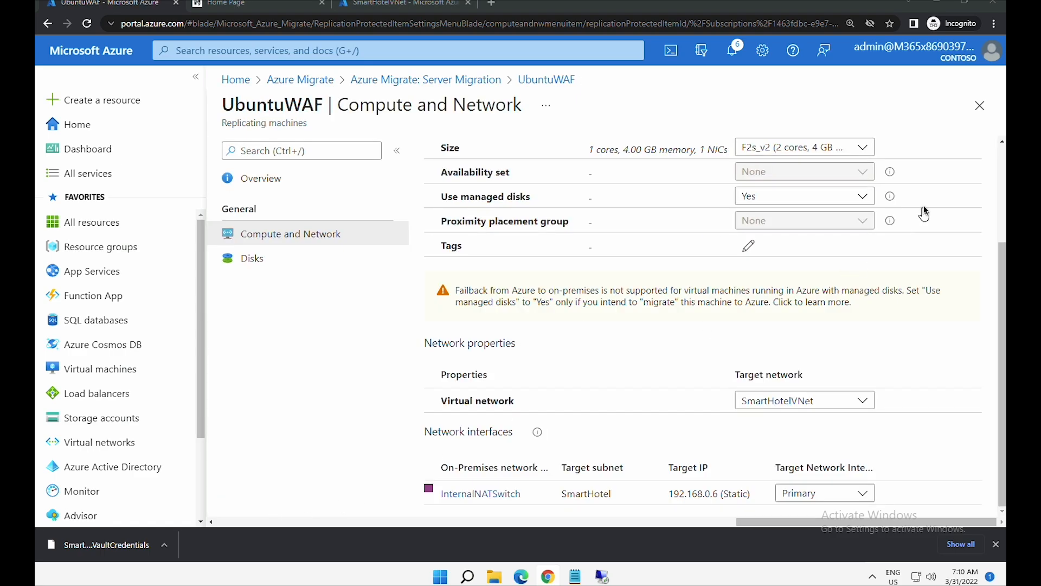
{"action": "scroll", "coordinate": [923, 211], "scroll_direction": "up", "scroll_amount": 3}
{"action": "left_click", "coordinate": [456, 156]}
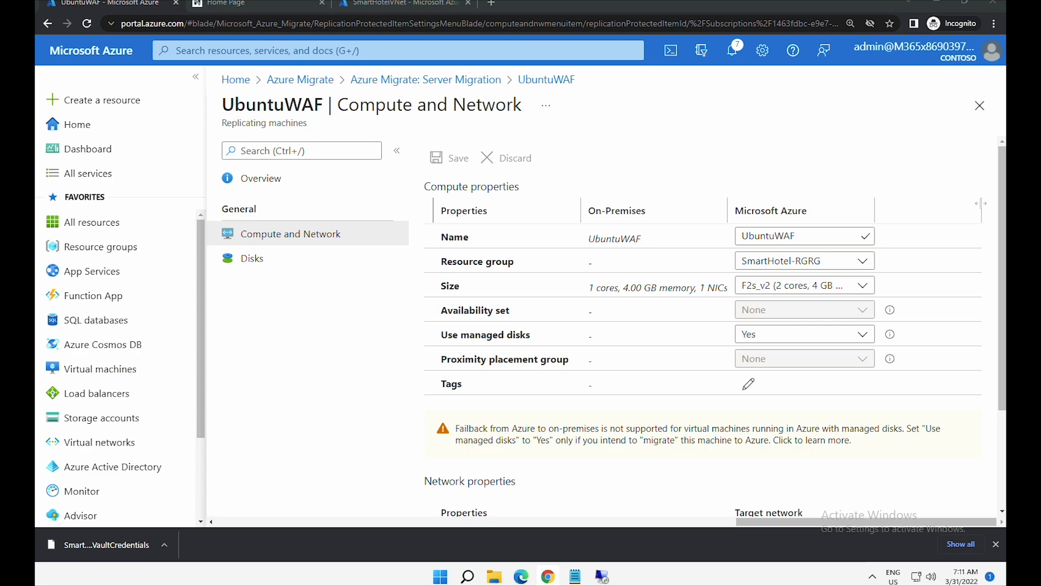
{"action": "left_click", "coordinate": [979, 106]}
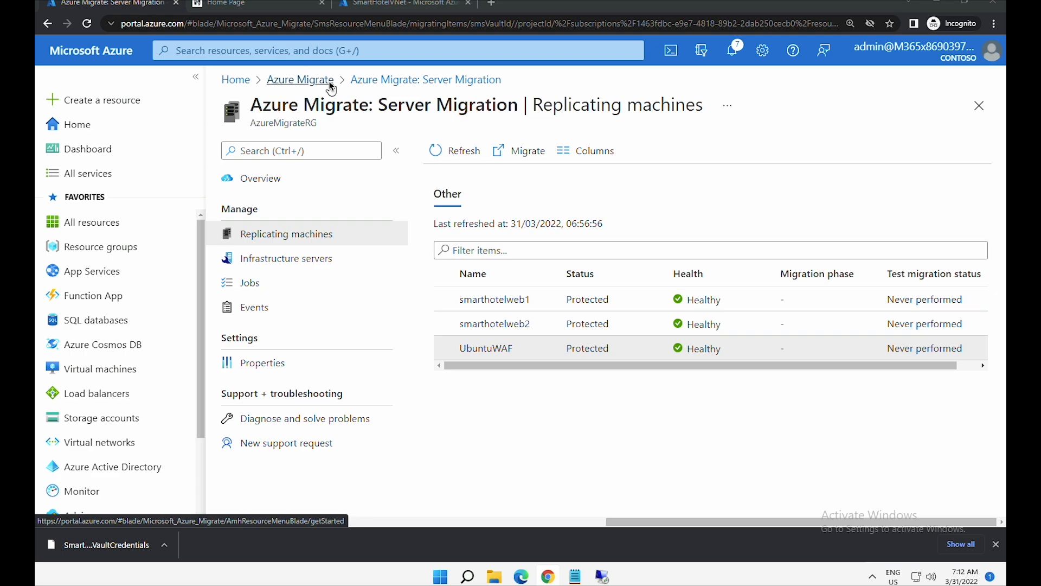
- Open and refresh the Server Migration overview from Azure Migrate, then choose Migrate under Step 3
{"action": "left_click", "coordinate": [329, 81]}
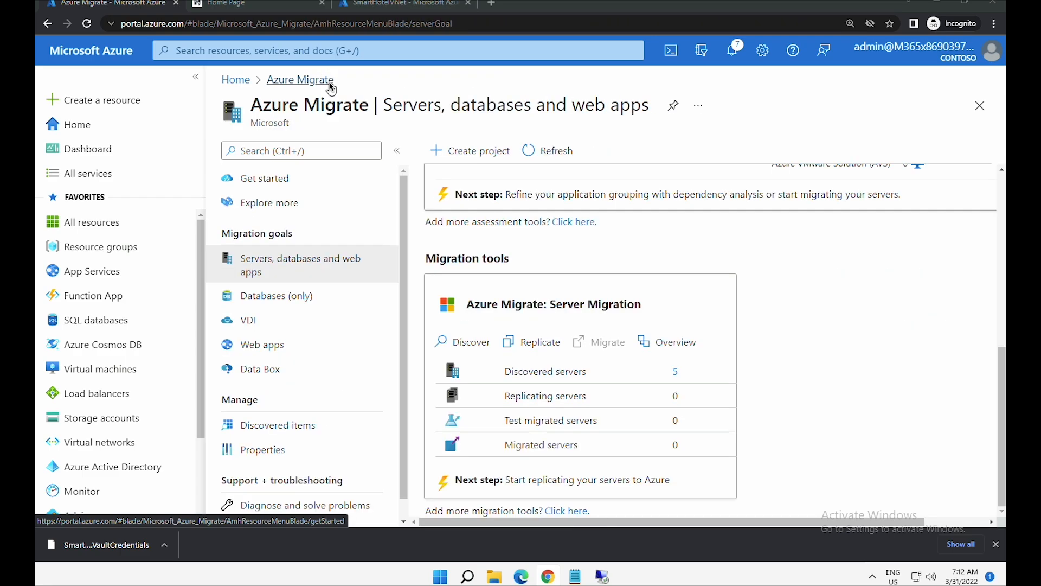
{"action": "left_click_drag", "start_coordinate": [427, 258], "coordinate": [501, 256]}
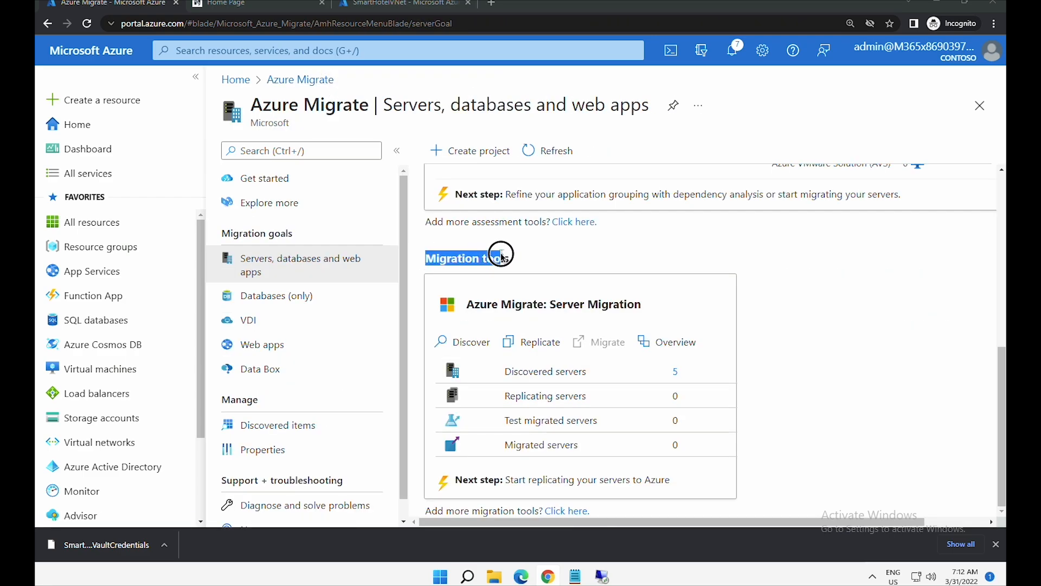
{"action": "left_click", "coordinate": [673, 341]}
{"action": "left_click", "coordinate": [464, 160]}
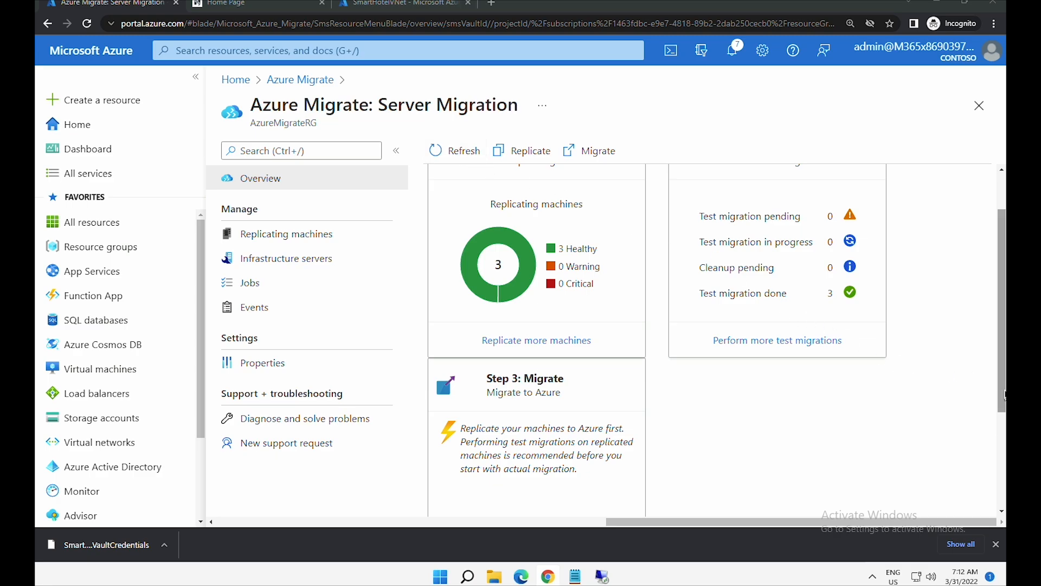
{"action": "left_click_drag", "start_coordinate": [1005, 389], "coordinate": [993, 462]}
{"action": "left_click_drag", "start_coordinate": [485, 272], "coordinate": [570, 270]}
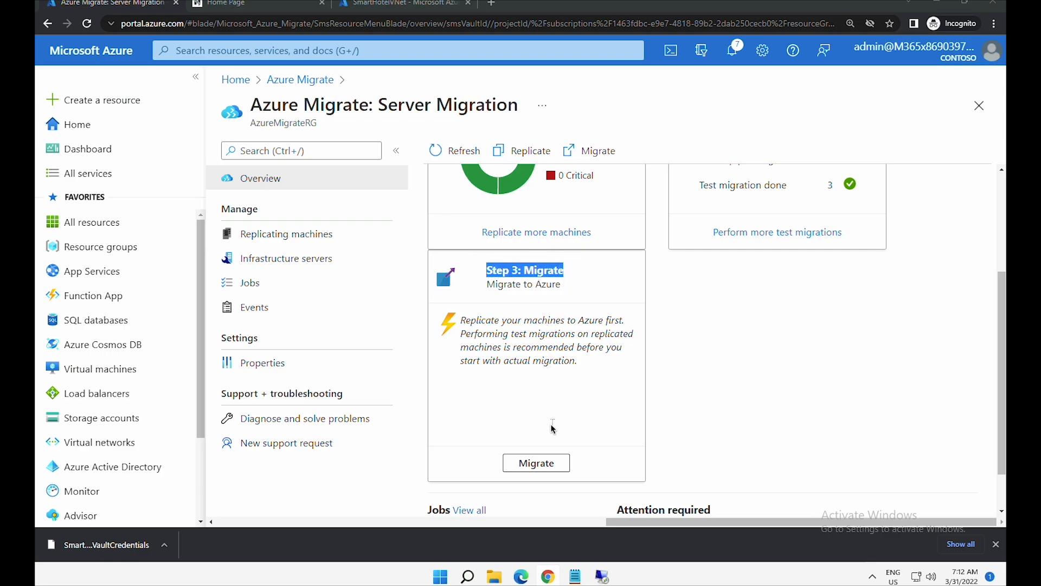
{"action": "left_click", "coordinate": [548, 466]}
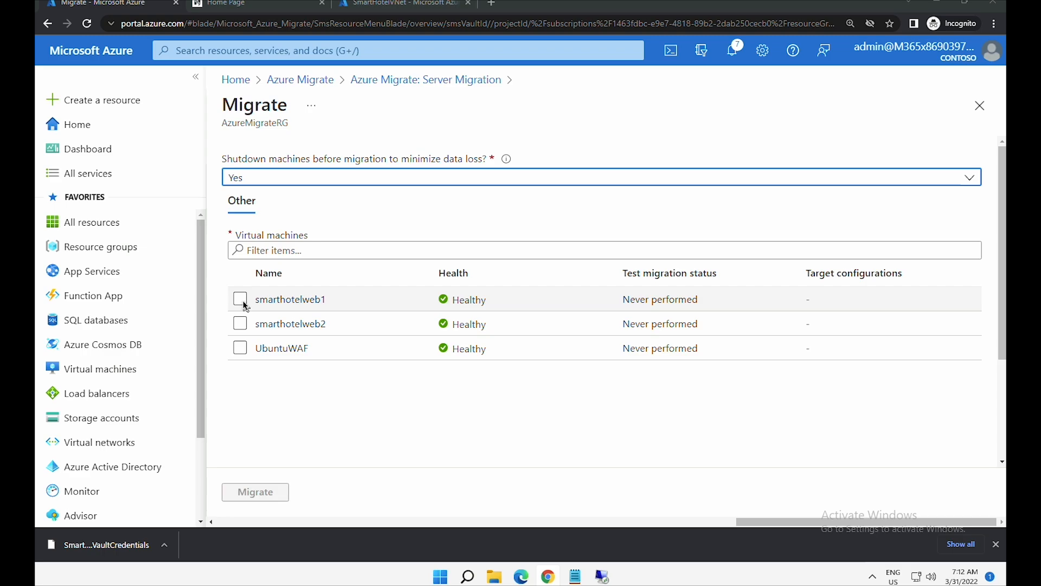
- Migrate smarthotelweb1, smarthotelweb2 and UbuntuWAF with shutdown before migration left at Yes
{"action": "left_click", "coordinate": [241, 301]}
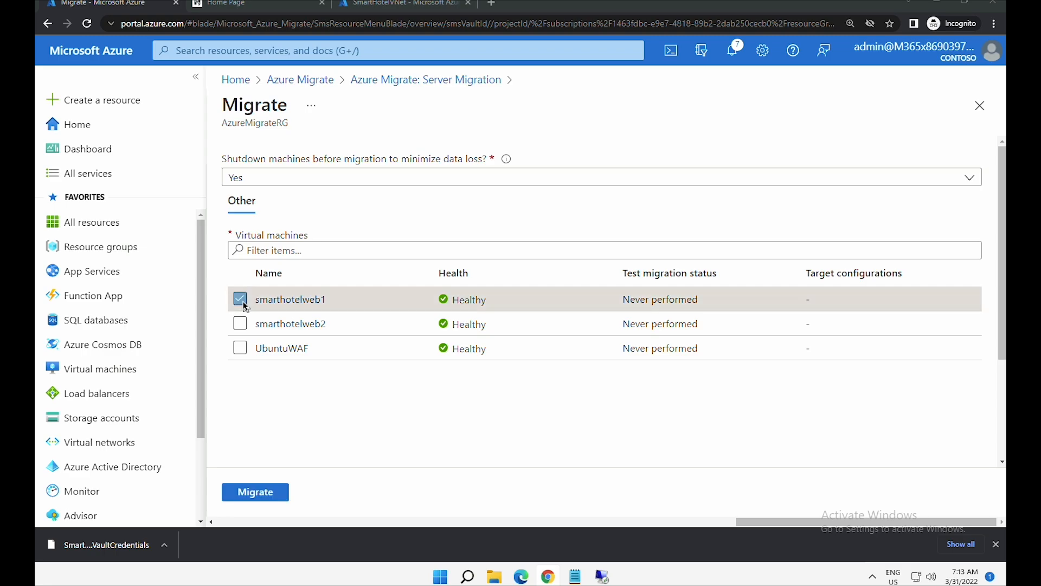
{"action": "left_click", "coordinate": [240, 323]}
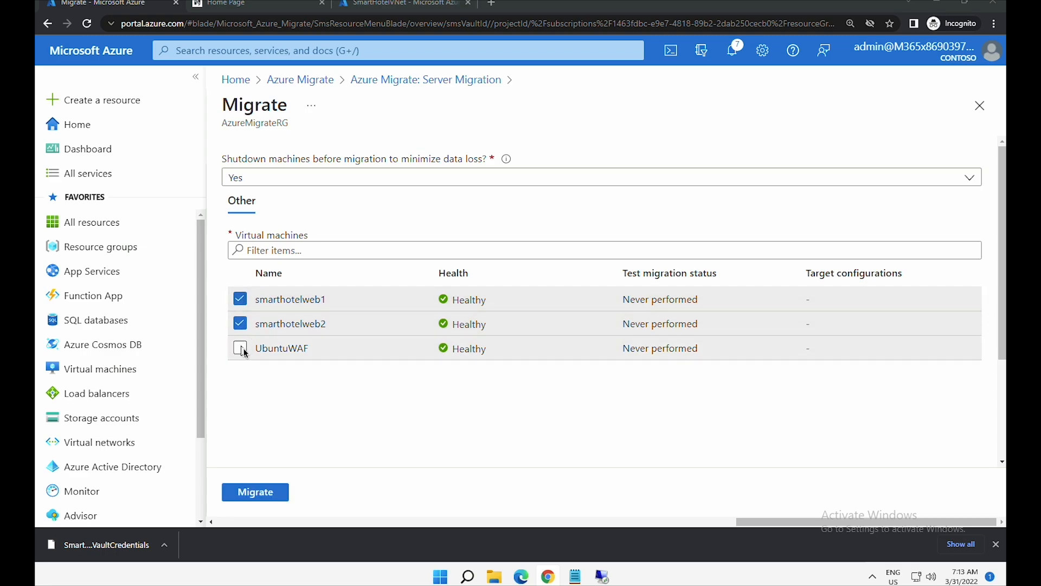
{"action": "left_click", "coordinate": [240, 347]}
{"action": "left_click", "coordinate": [439, 185]}
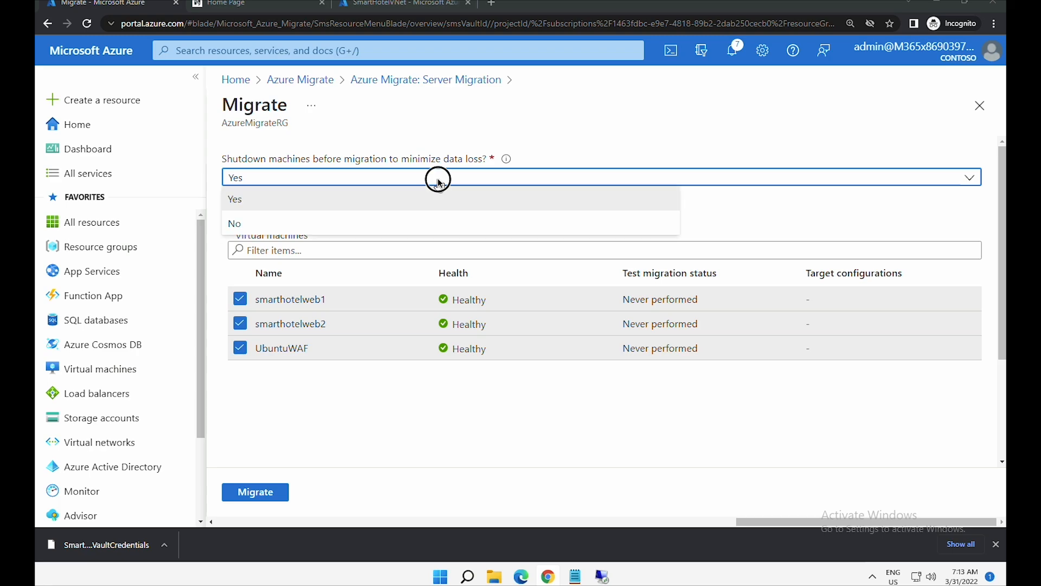
{"action": "left_click", "coordinate": [439, 185]}
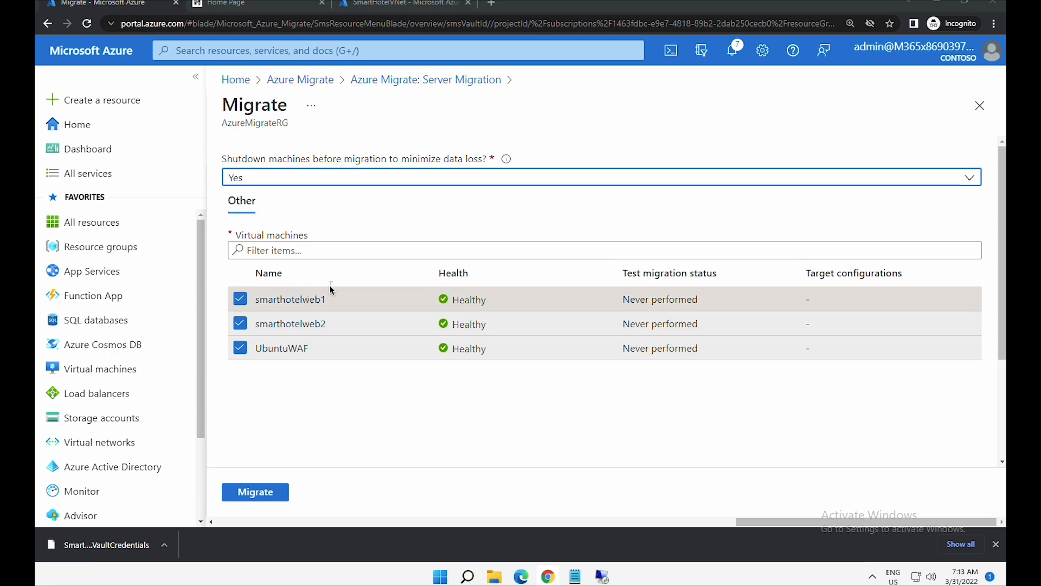
{"action": "left_click", "coordinate": [280, 492]}
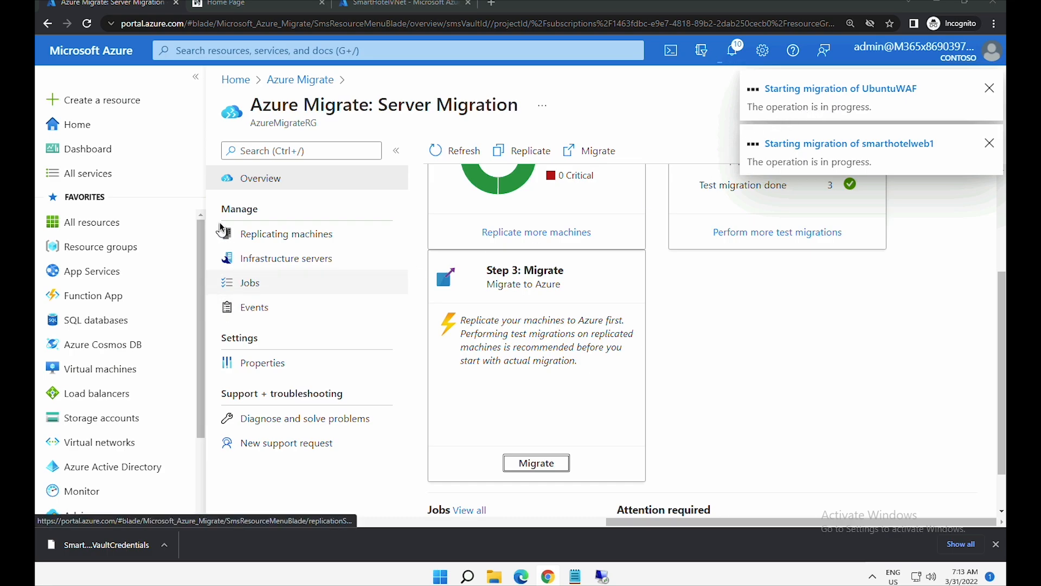
{"action": "left_click_drag", "start_coordinate": [222, 209], "coordinate": [246, 282]}
- Open the Server Migration Jobs list and confirm all three Planned failover jobs are Successful
{"action": "left_click", "coordinate": [246, 282]}
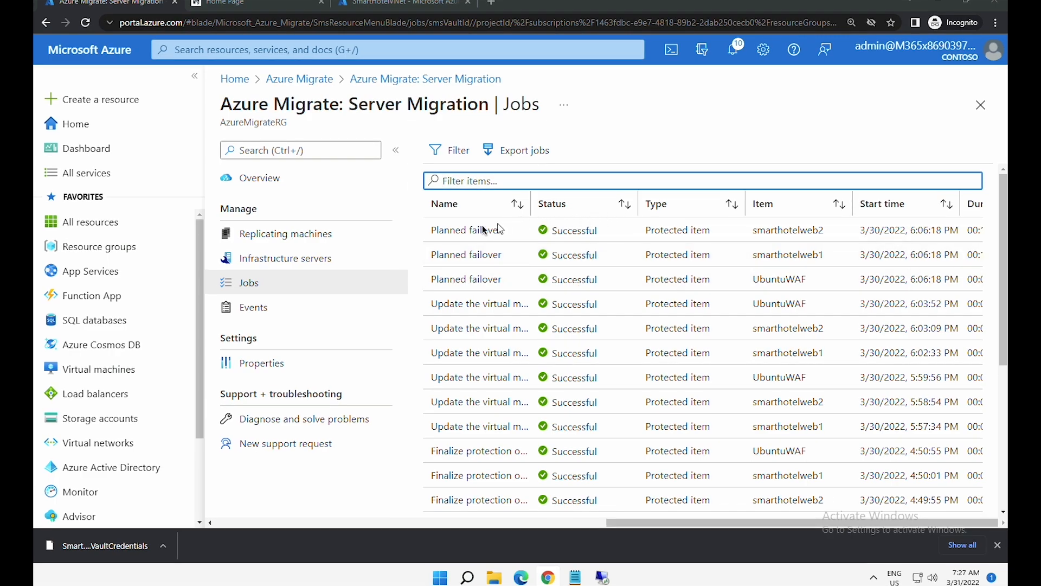
{"action": "left_click_drag", "start_coordinate": [433, 231], "coordinate": [504, 229]}
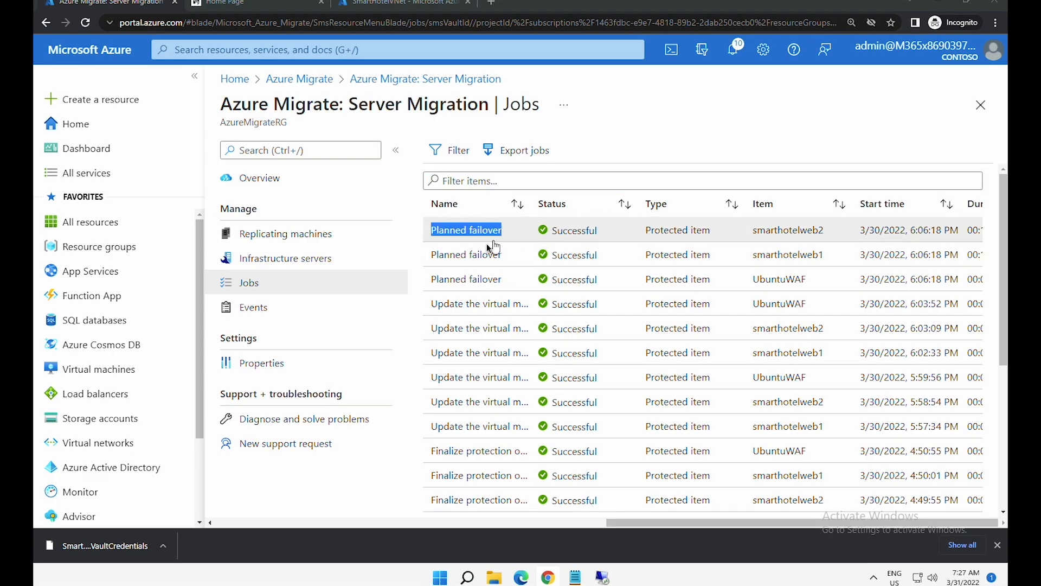
{"action": "left_click_drag", "start_coordinate": [433, 255], "coordinate": [504, 255]}
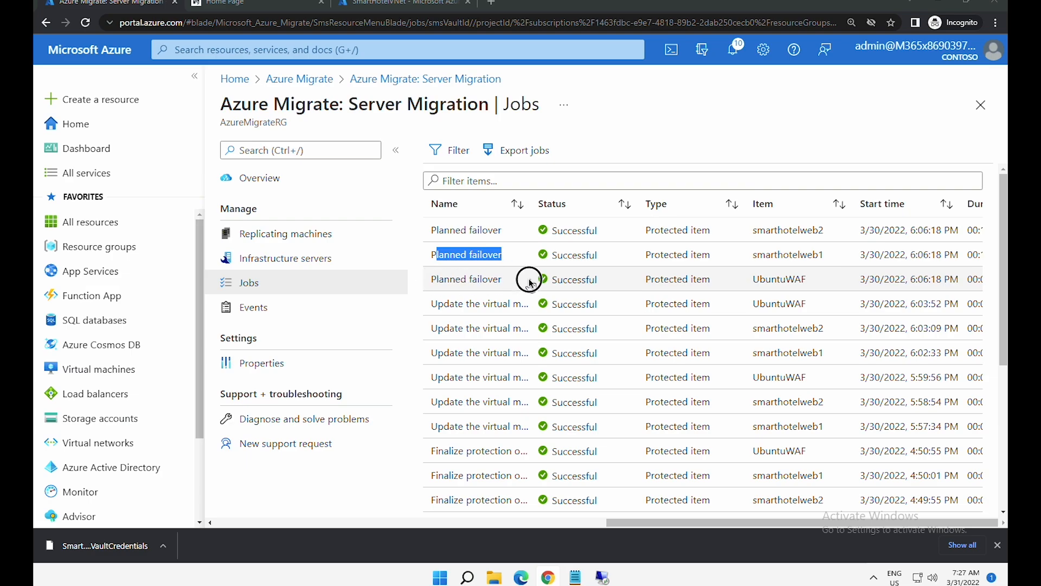
{"action": "left_click_drag", "start_coordinate": [432, 279], "coordinate": [505, 279]}
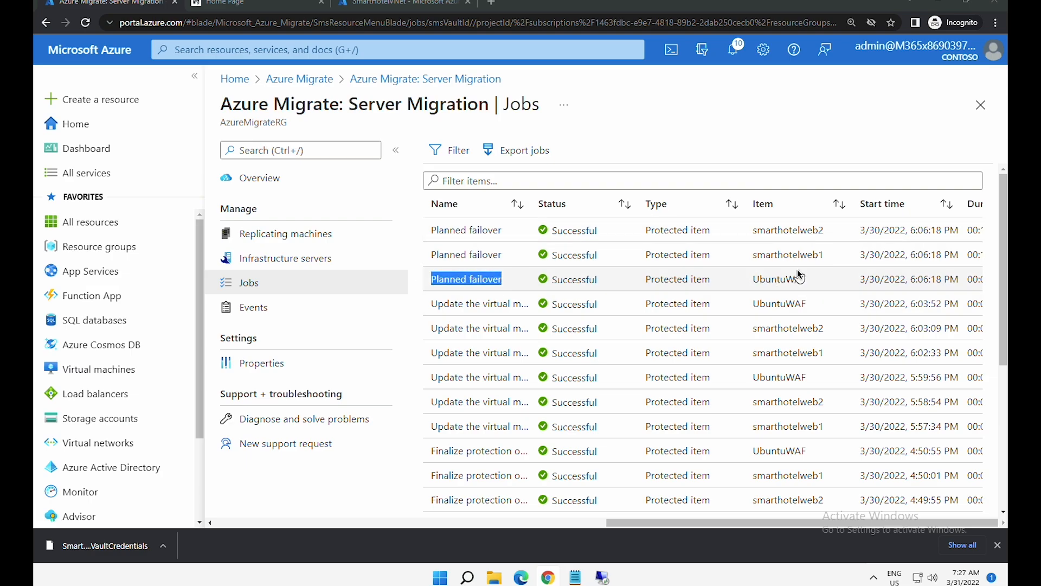
- Go Home and open the SmartHotel-RGRG resource group from the resource groups list
{"action": "left_click", "coordinate": [91, 131]}
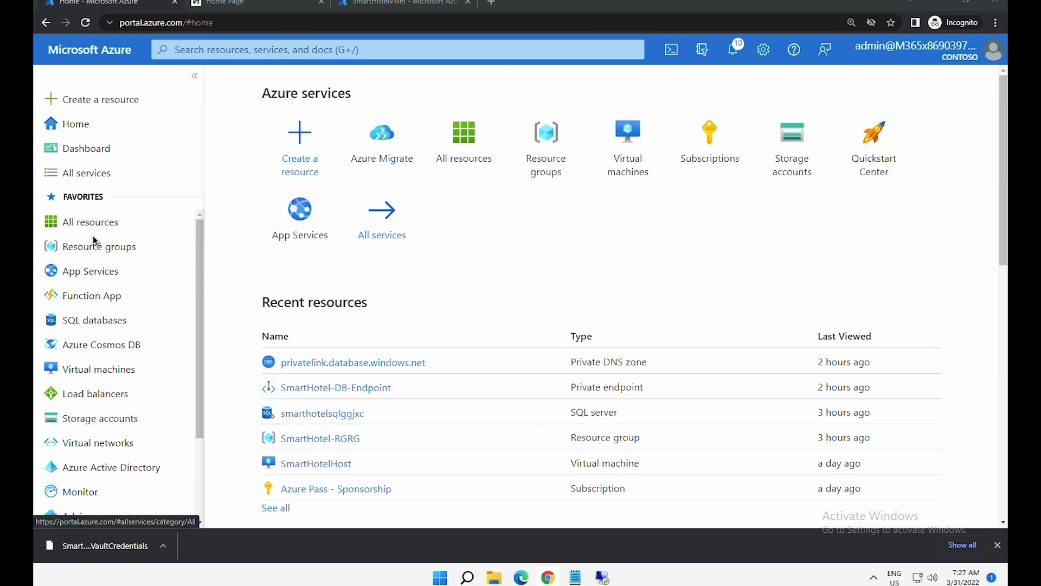
{"action": "left_click", "coordinate": [551, 161]}
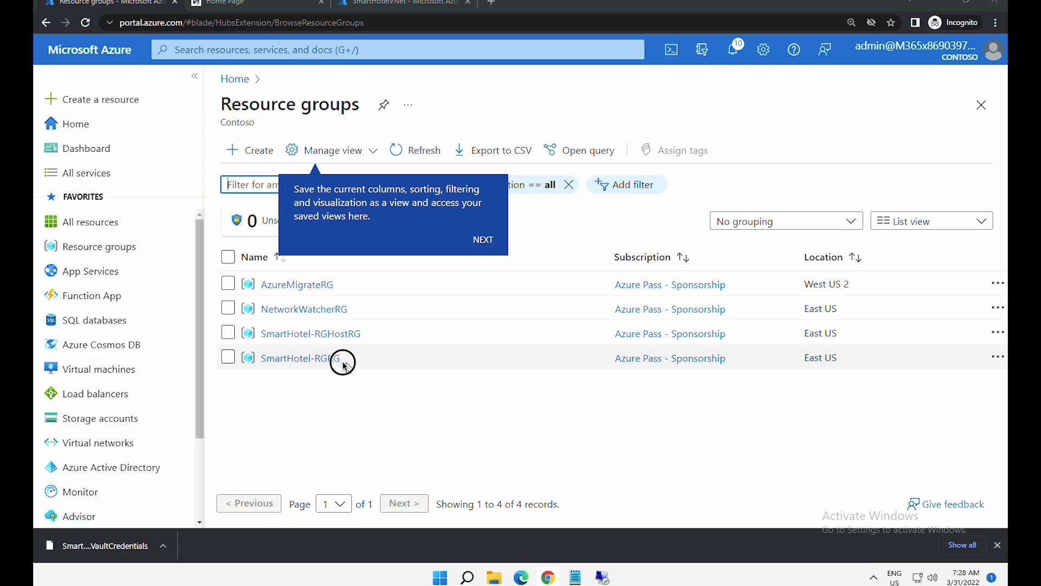
{"action": "left_click_drag", "start_coordinate": [346, 361], "coordinate": [289, 360]}
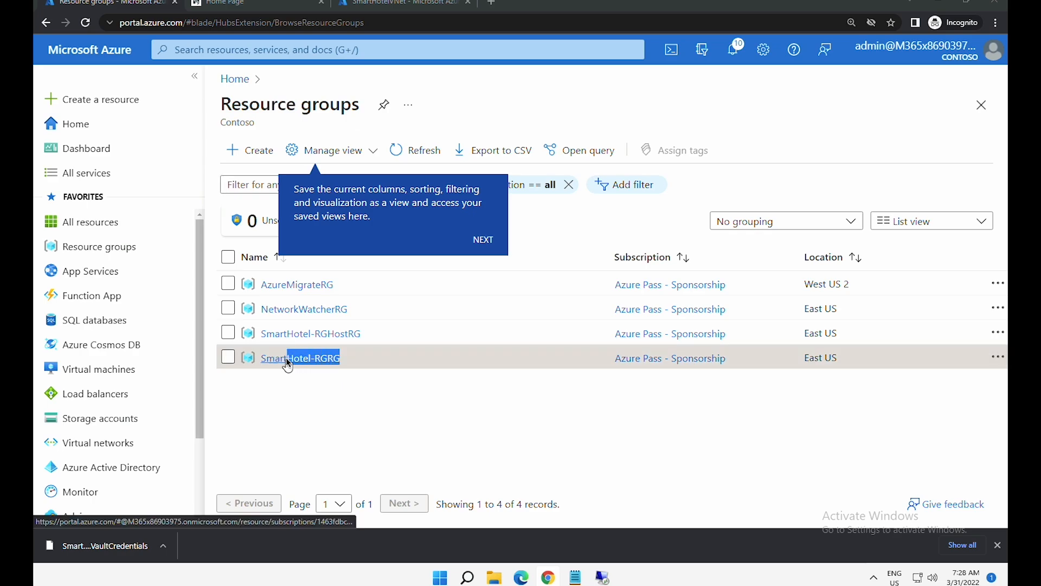
{"action": "left_click", "coordinate": [287, 359]}
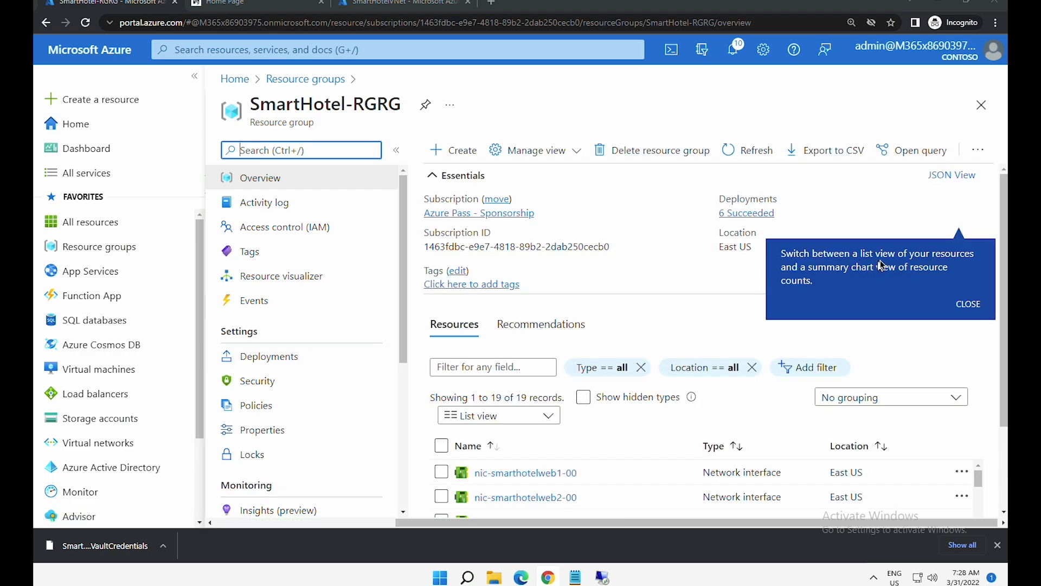
- Sort SmartHotel-RGRG's resources by type and scroll through them
{"action": "left_click_drag", "start_coordinate": [1004, 262], "coordinate": [998, 340]}
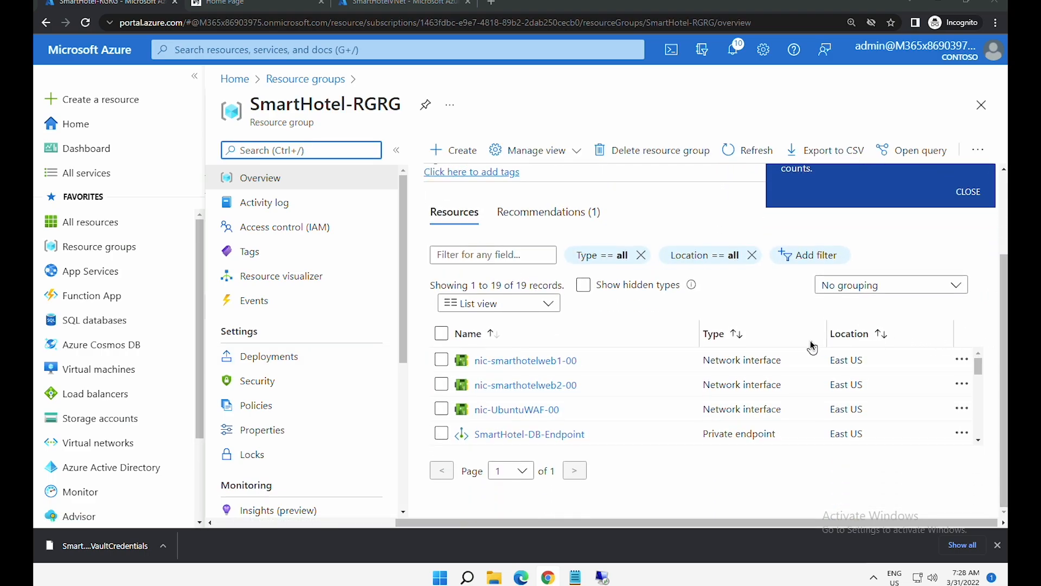
{"action": "left_click", "coordinate": [731, 337]}
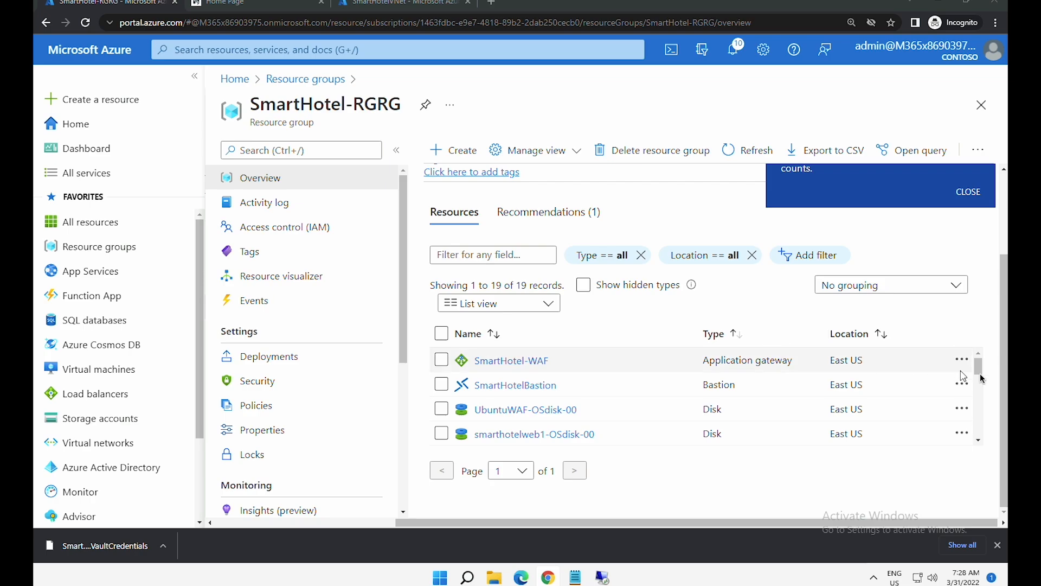
{"action": "left_click_drag", "start_coordinate": [981, 371], "coordinate": [994, 430]}
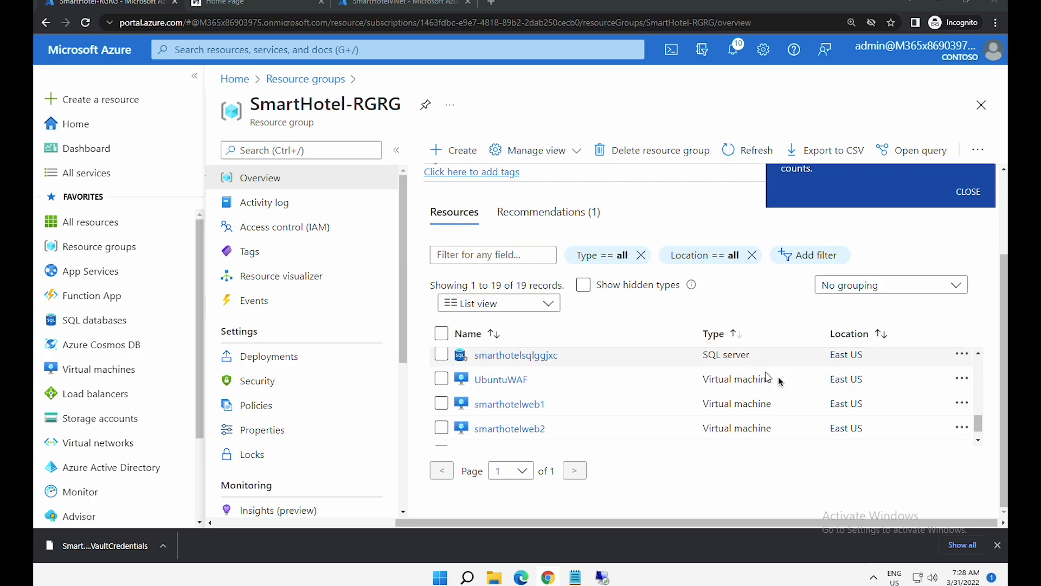
{"action": "left_click_drag", "start_coordinate": [976, 422], "coordinate": [977, 378]}
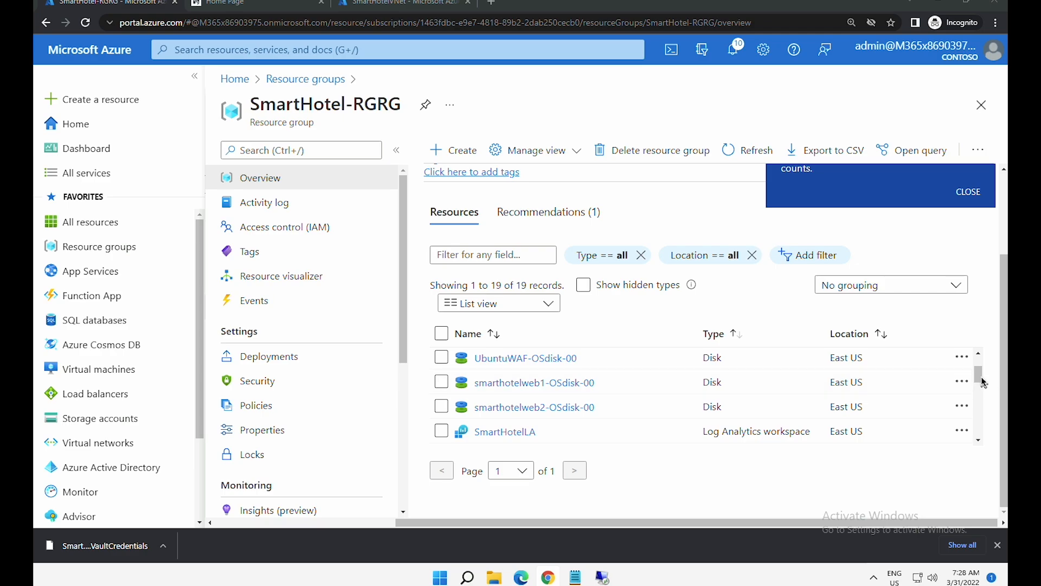
{"action": "left_click_drag", "start_coordinate": [983, 382], "coordinate": [981, 395]}
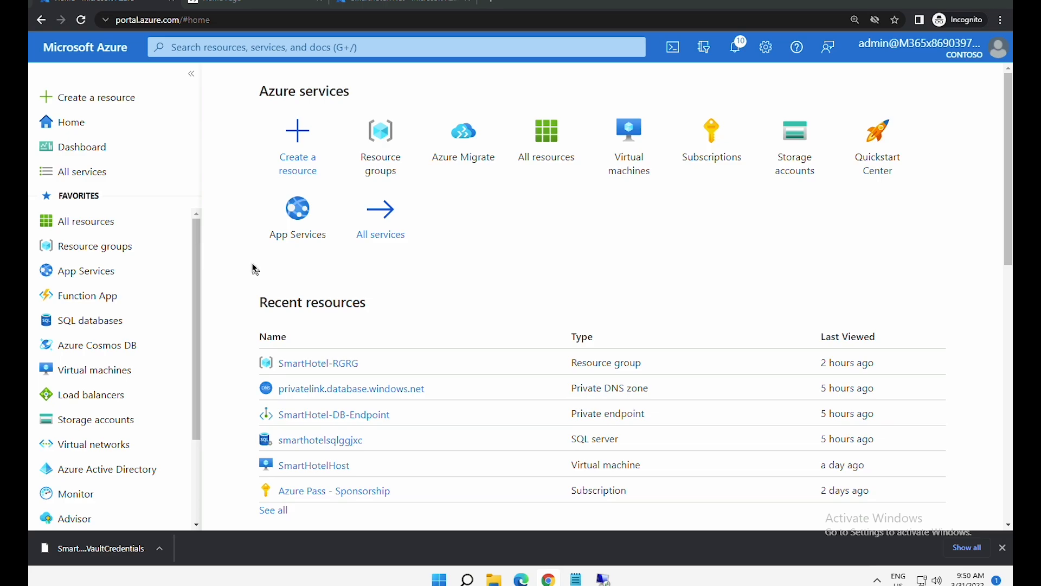
- Launch Cloud Shell in PowerShell, enlarge its pane, and create the required storage
{"action": "left_click", "coordinate": [679, 50]}
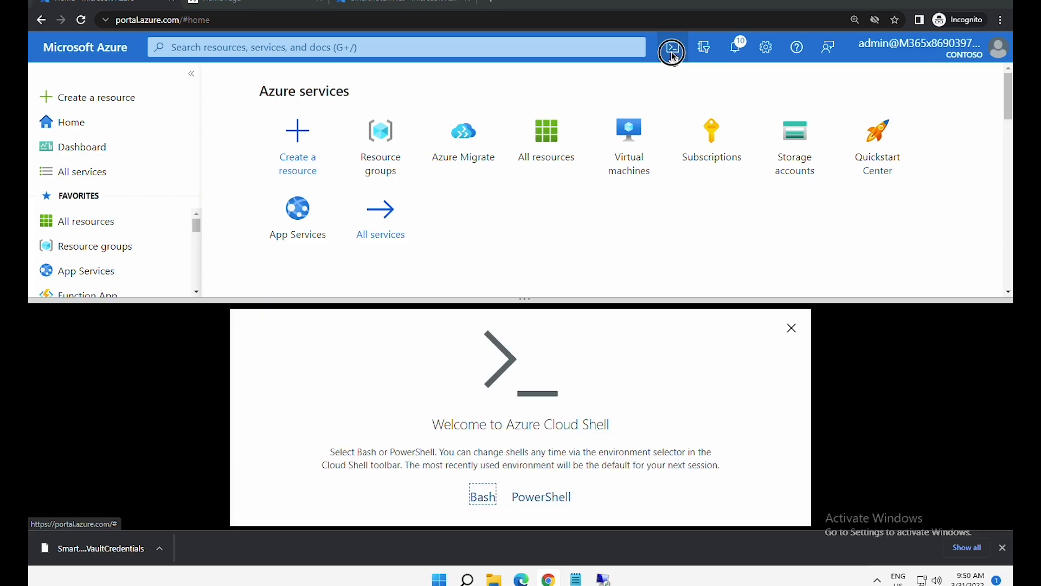
{"action": "left_click", "coordinate": [545, 502]}
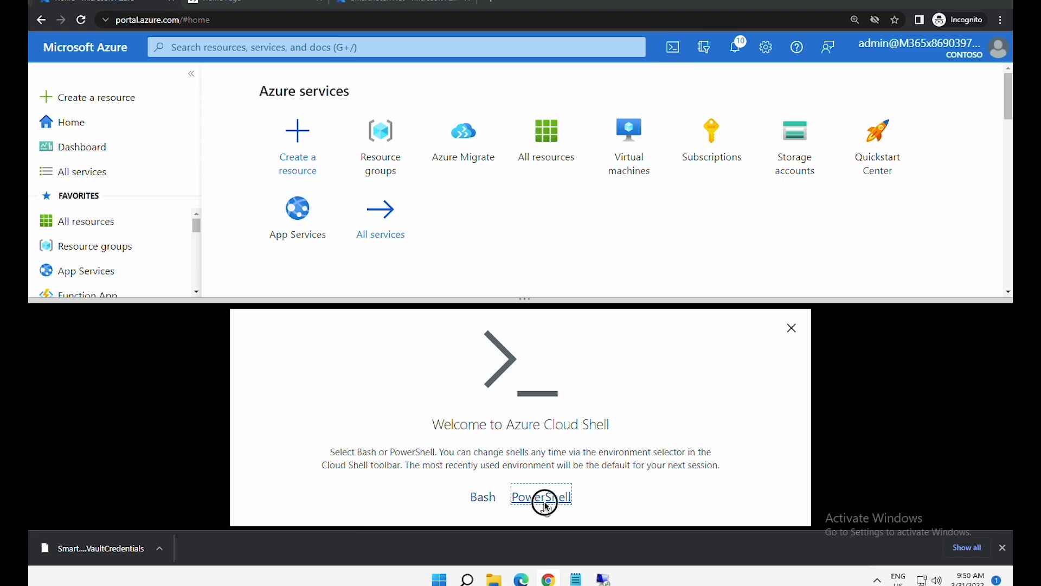
{"action": "left_click_drag", "start_coordinate": [525, 298], "coordinate": [525, 183]}
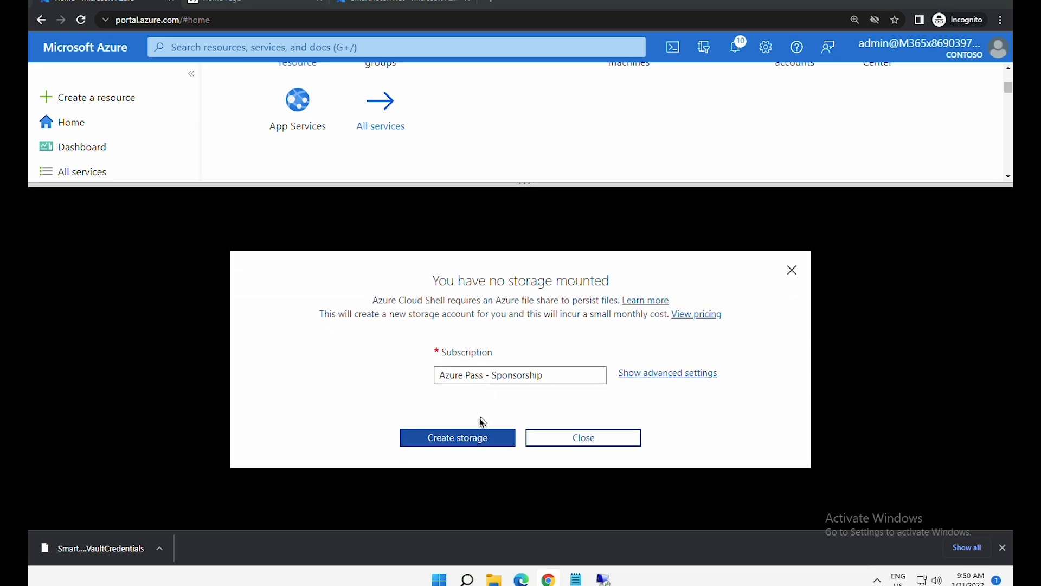
{"action": "left_click", "coordinate": [477, 437]}
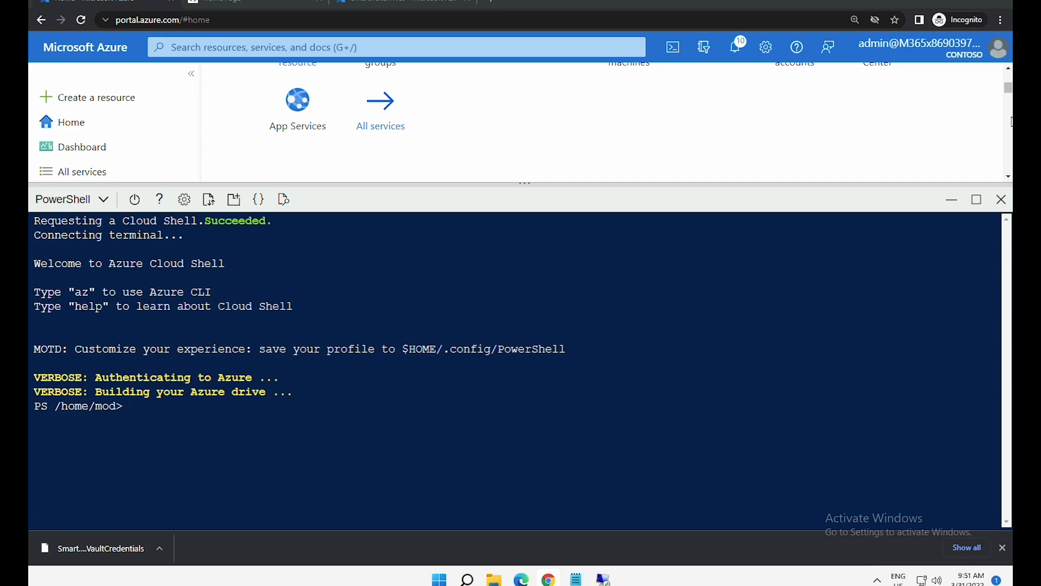
- Register the Microsoft.DataMigration resource provider with Register-AzResourceProvider
{"action": "type", "text": "Register-AzResourceProvider -Pro"}
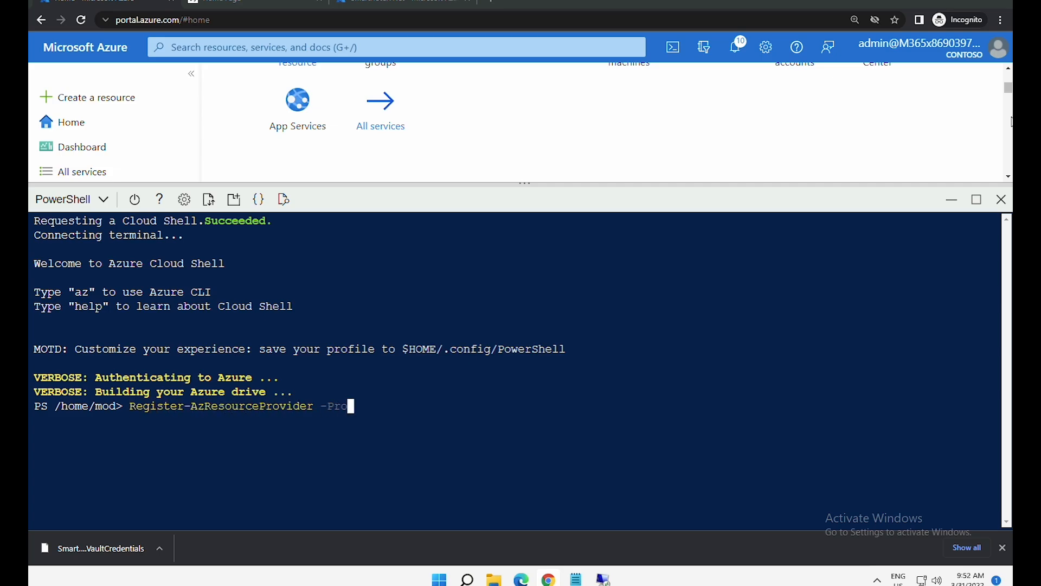
{"action": "type", "text": "viderNamespace Microsoft.DataMigration"}
{"action": "key", "text": "Return"}
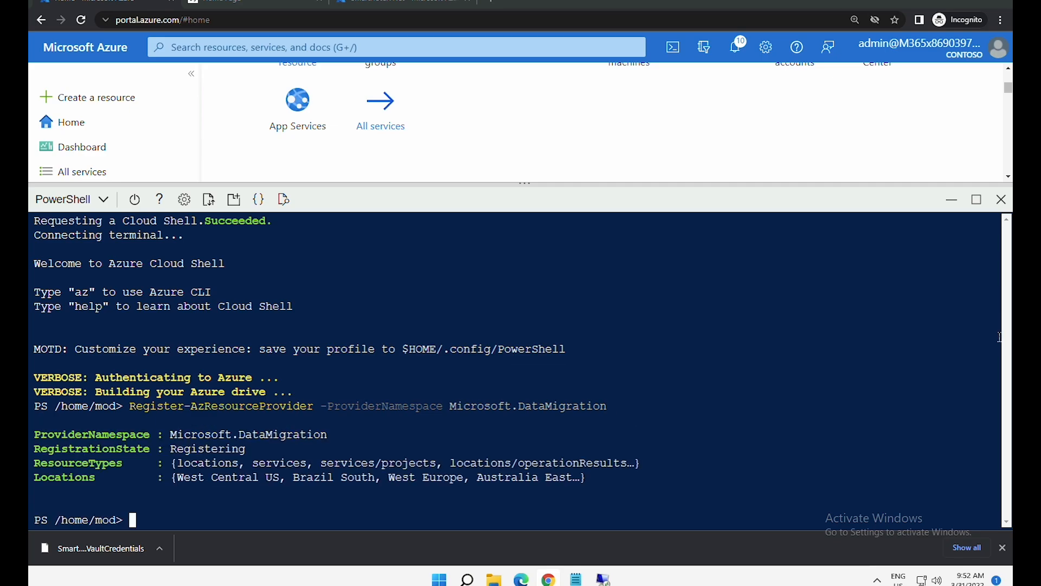
{"action": "key", "text": "ctrl+l"}
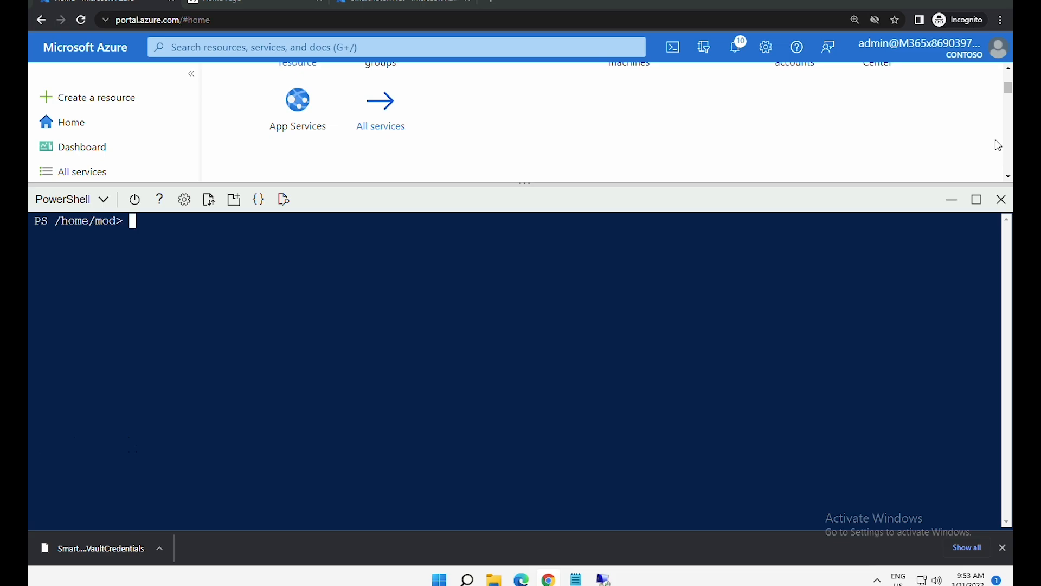
- Confirm with Get-AzResourceProvider that Microsoft.DataMigration shows Registered, then close Cloud Shell
{"action": "type", "text": "Get-AzResourceProvider -ProviderNamespace"}
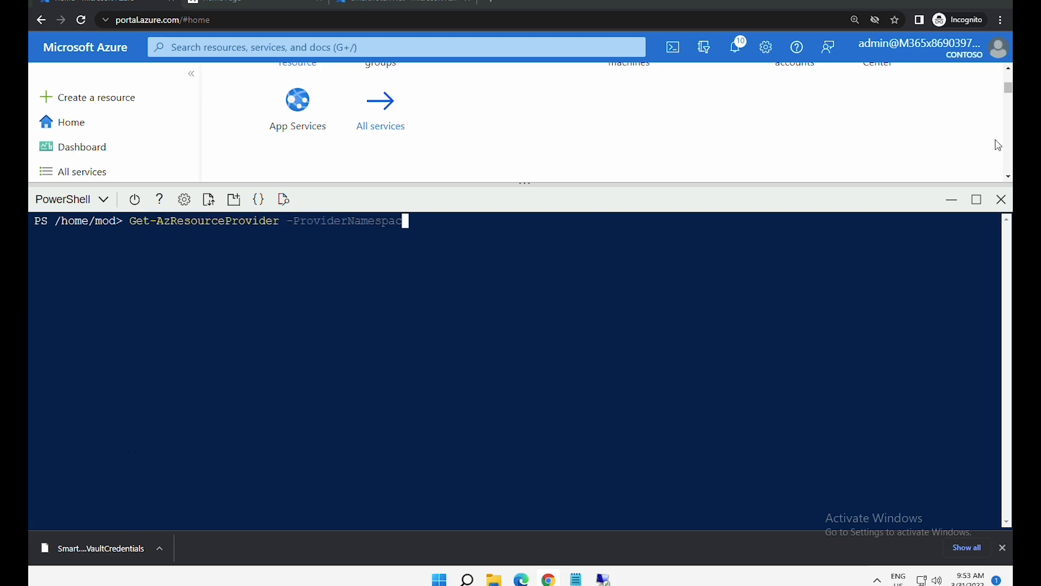
{"action": "key", "text": "Right"}
{"action": "key", "text": "Return"}
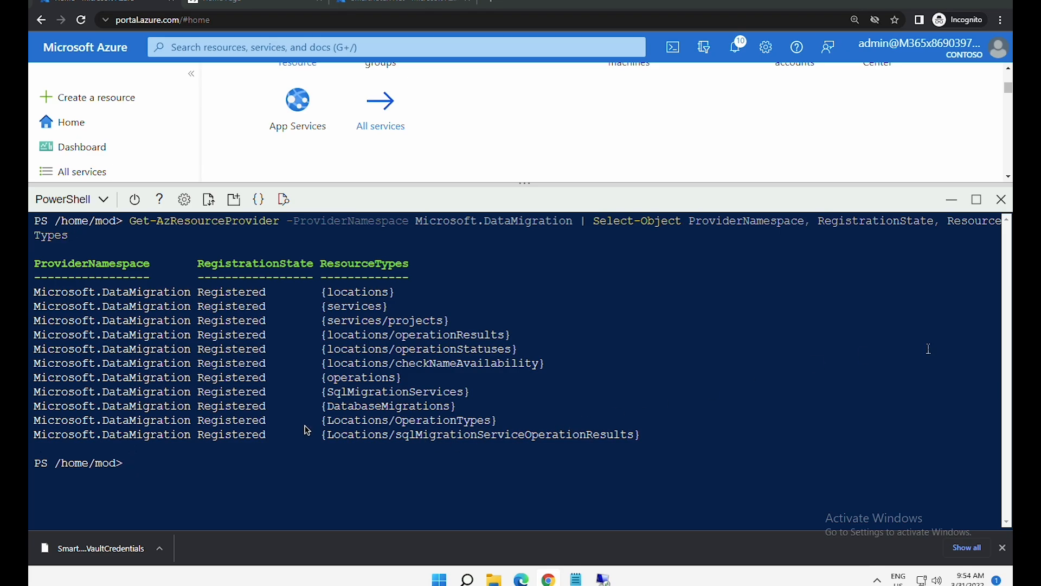
{"action": "left_click", "coordinate": [1002, 200]}
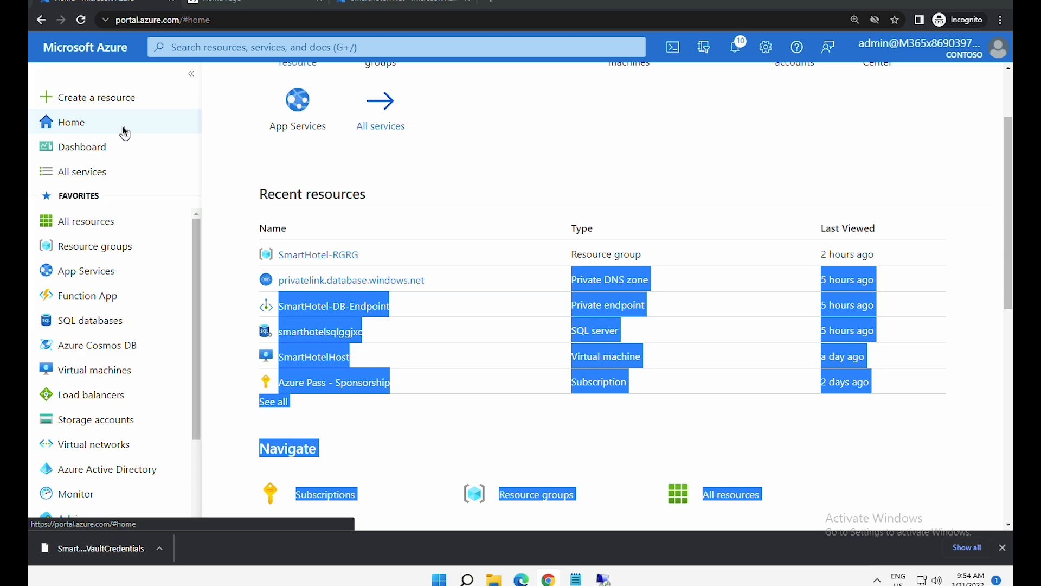
- Search the Marketplace for 'Azure database migration service' and open its offering
{"action": "left_click", "coordinate": [266, 179]}
{"action": "scroll", "coordinate": [403, 210], "scroll_direction": "up", "scroll_amount": 2}
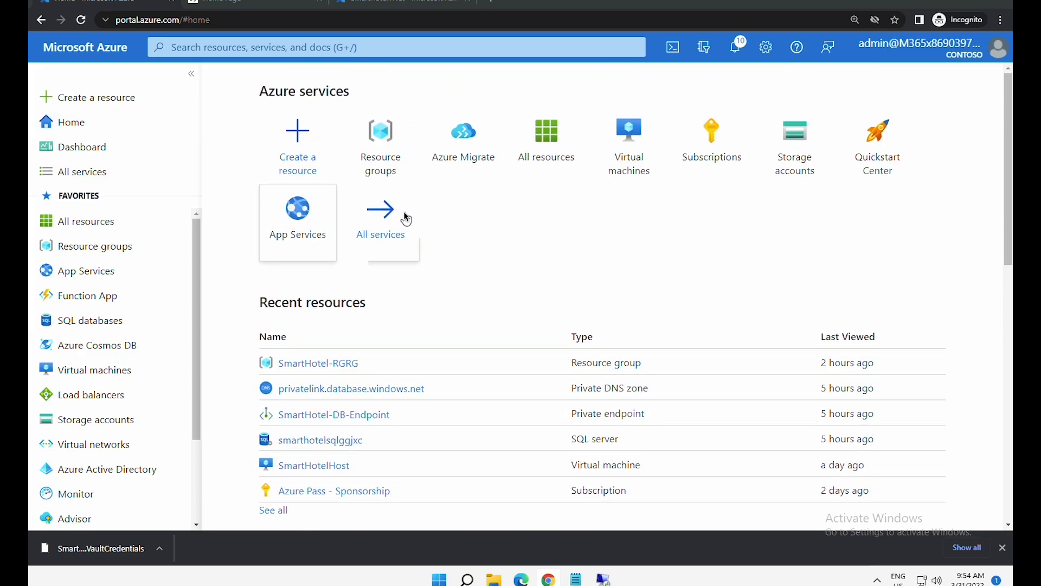
{"action": "left_click", "coordinate": [313, 154]}
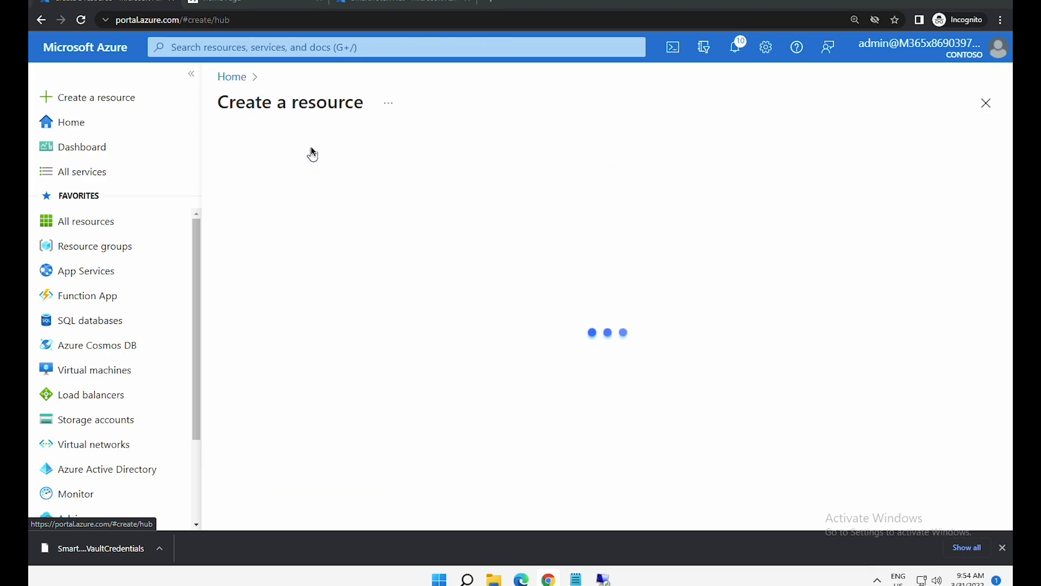
{"action": "type", "text": "Azure database migration service"}
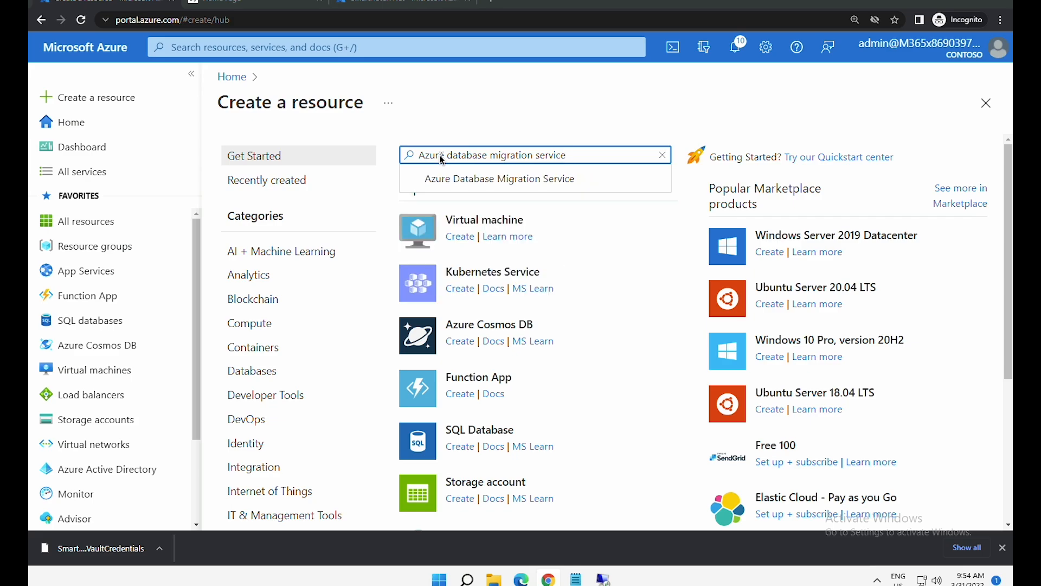
{"action": "key", "text": "Return"}
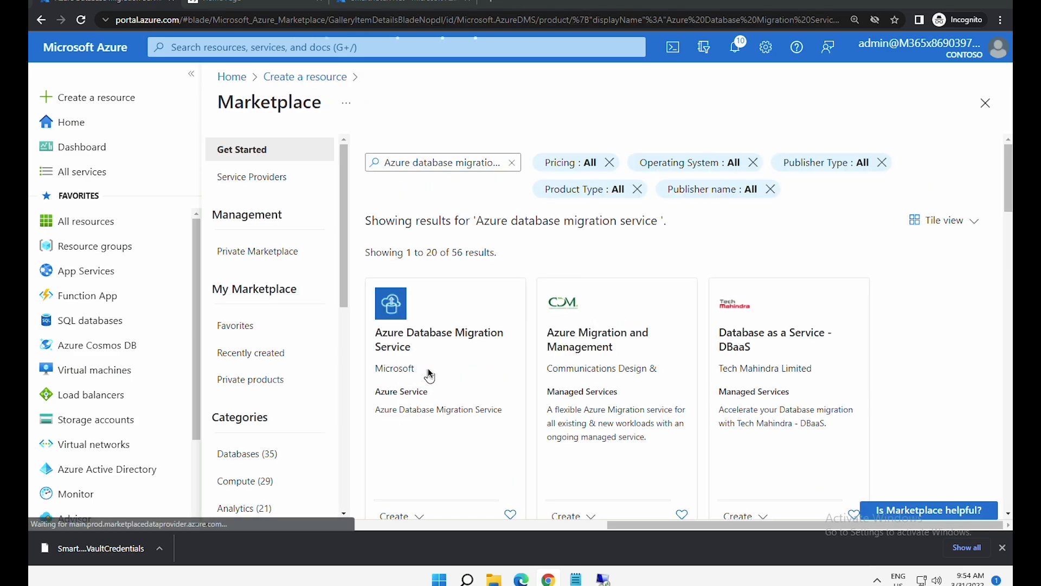
{"action": "left_click", "coordinate": [428, 369]}
- Start creating the service and choose the classic Database Migration Service scenario
{"action": "left_click", "coordinate": [546, 264]}
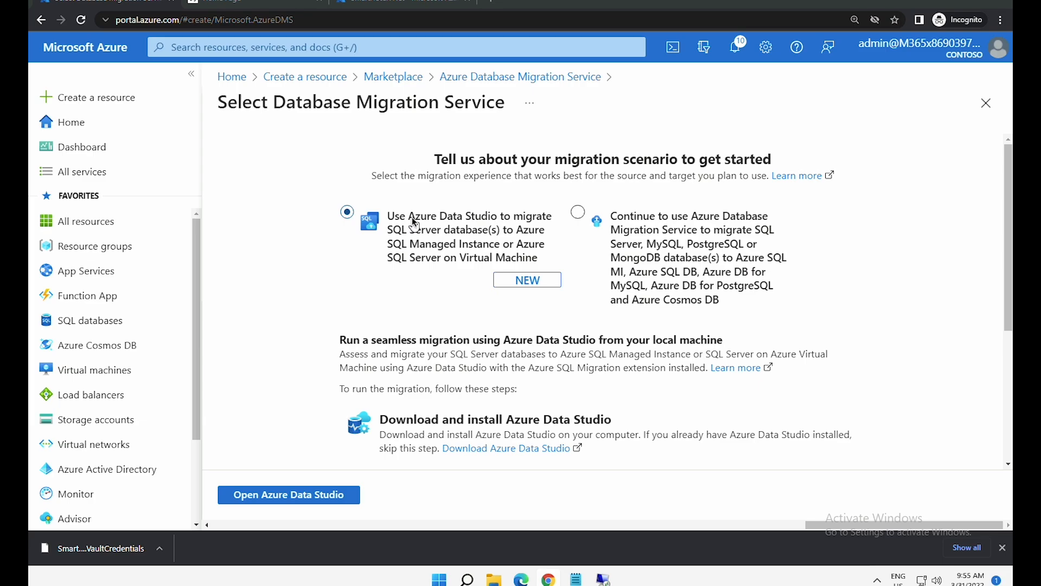
{"action": "left_click", "coordinate": [645, 227]}
{"action": "left_click", "coordinate": [654, 223]}
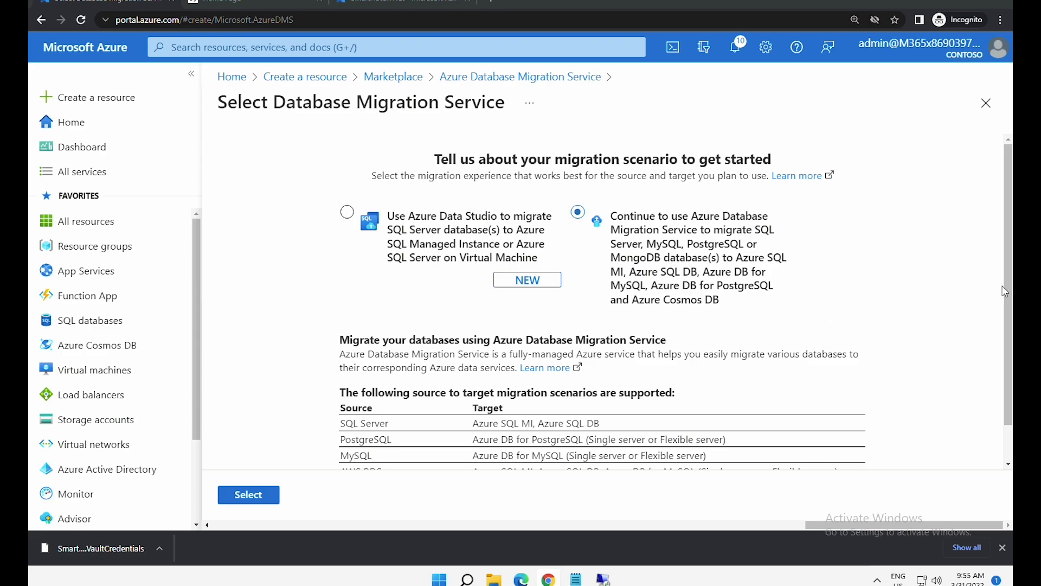
{"action": "left_click_drag", "start_coordinate": [1007, 339], "coordinate": [1010, 389]}
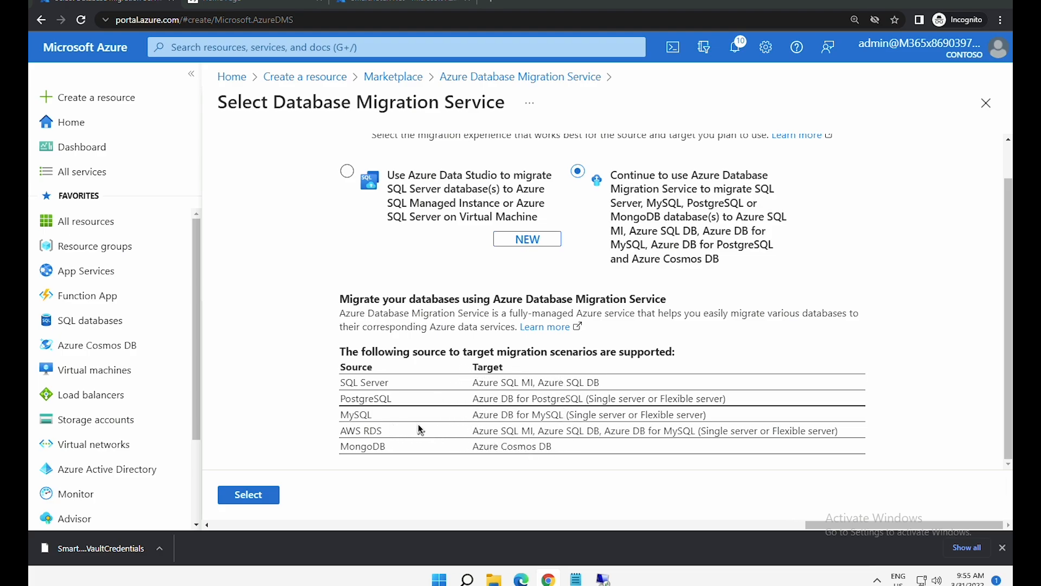
{"action": "left_click", "coordinate": [266, 498]}
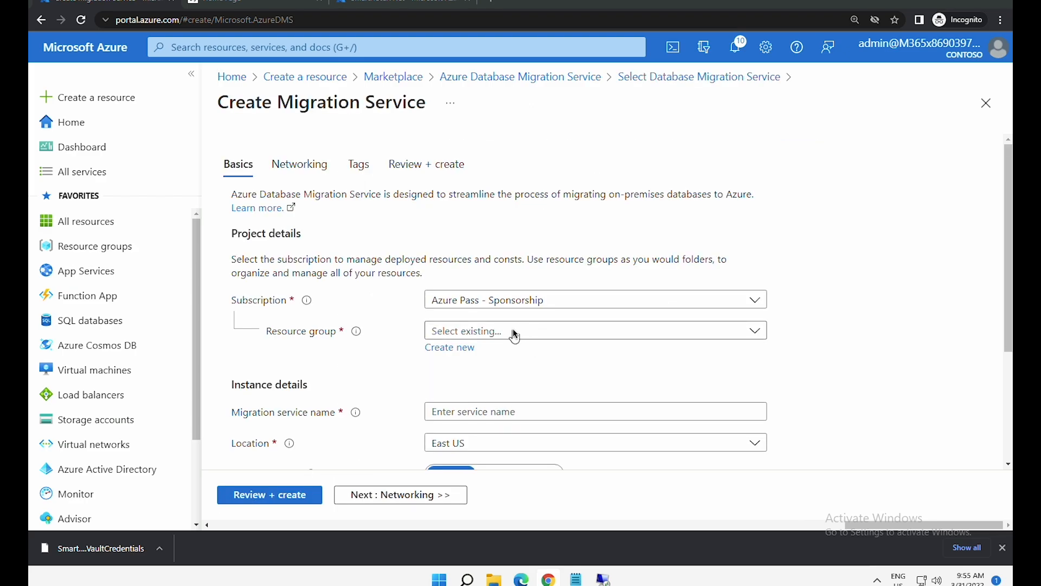
- Choose resource group AzureMigrateRG and name the service SmartHotelDBMigration
{"action": "left_click", "coordinate": [513, 331]}
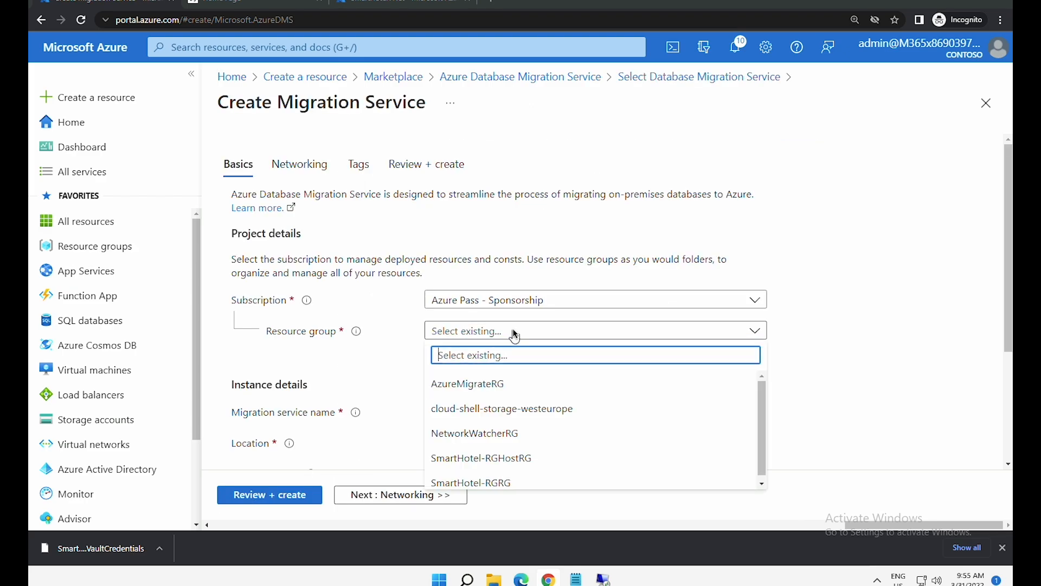
{"action": "left_click", "coordinate": [512, 384]}
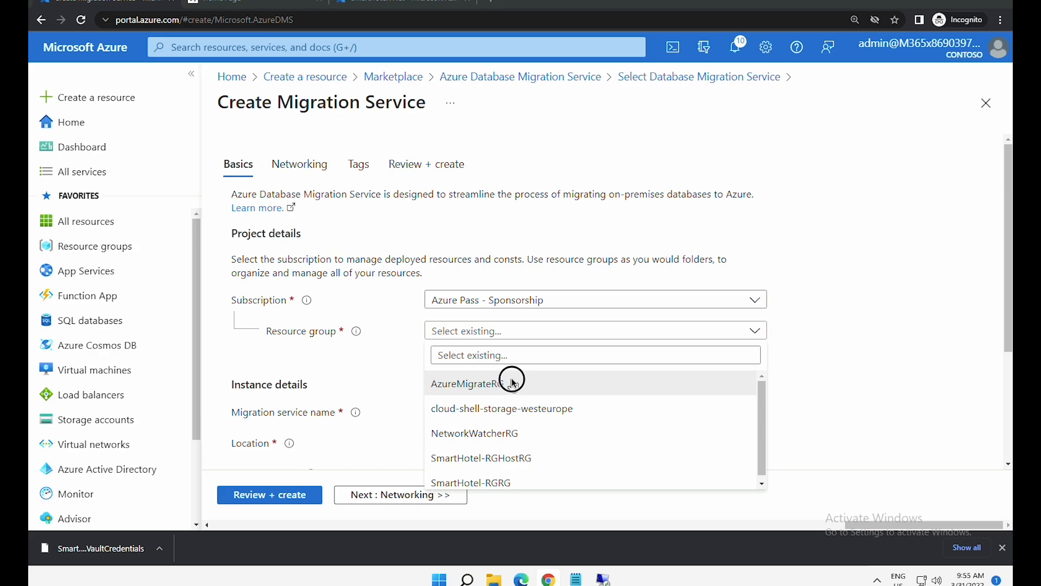
{"action": "left_click", "coordinate": [512, 384]}
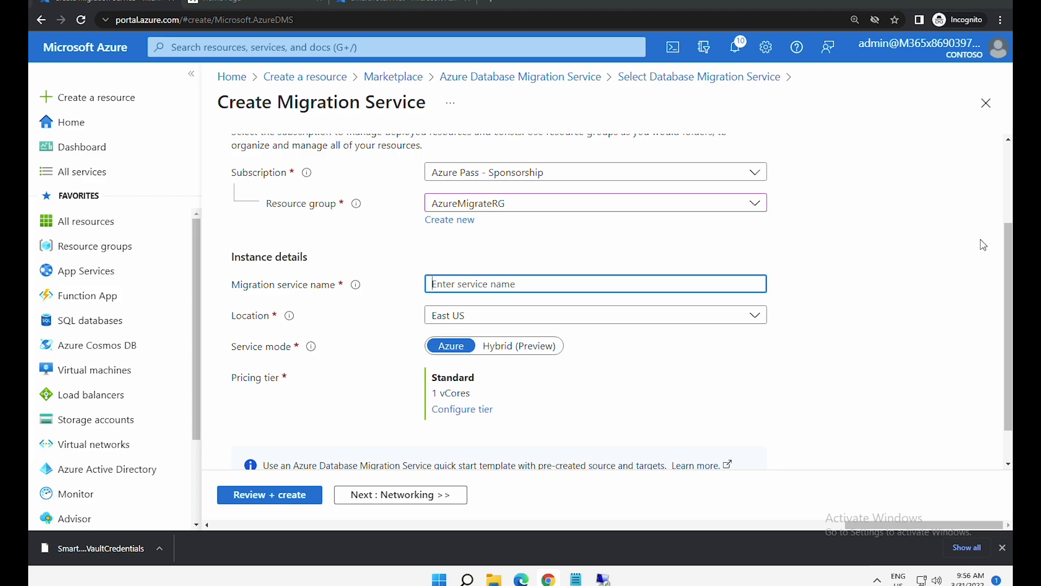
{"action": "type", "text": "SmartHotelDBMigration"}
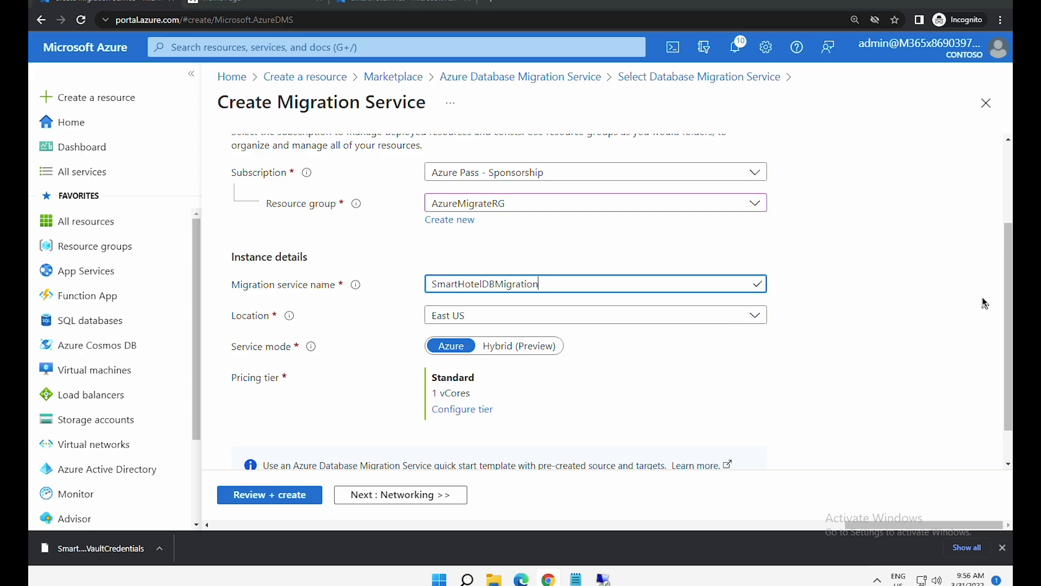
{"action": "left_click_drag", "start_coordinate": [1004, 295], "coordinate": [1007, 336]}
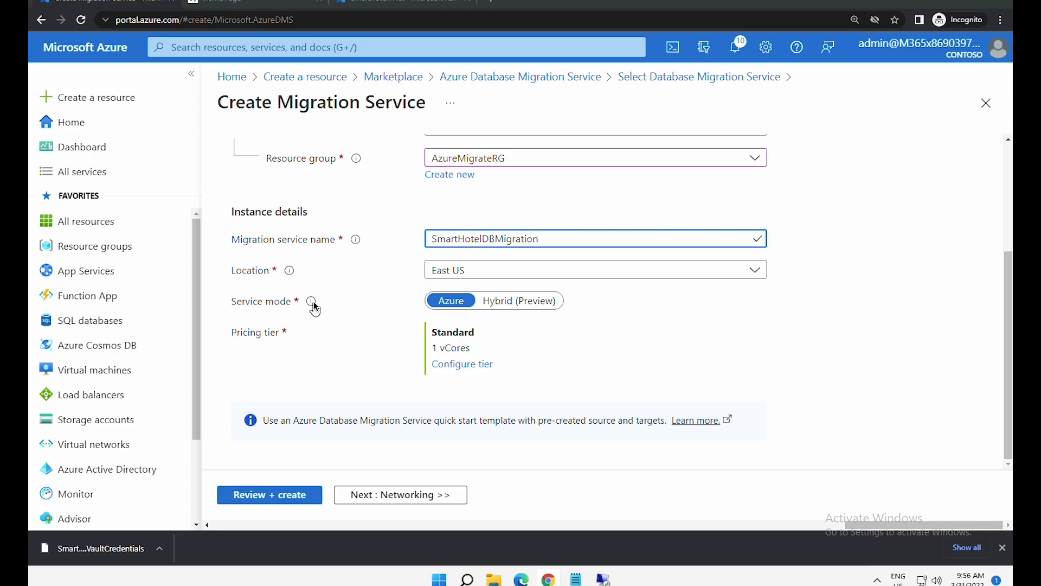
- Keep Azure service mode and the Standard 1-vCore pricing tier
{"action": "left_click", "coordinate": [443, 305]}
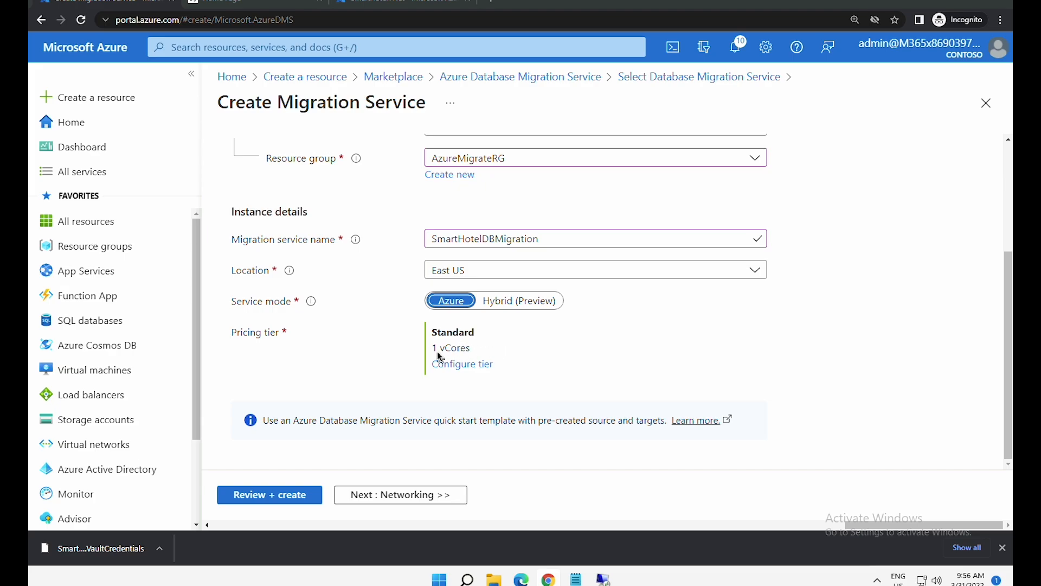
{"action": "left_click", "coordinate": [476, 364]}
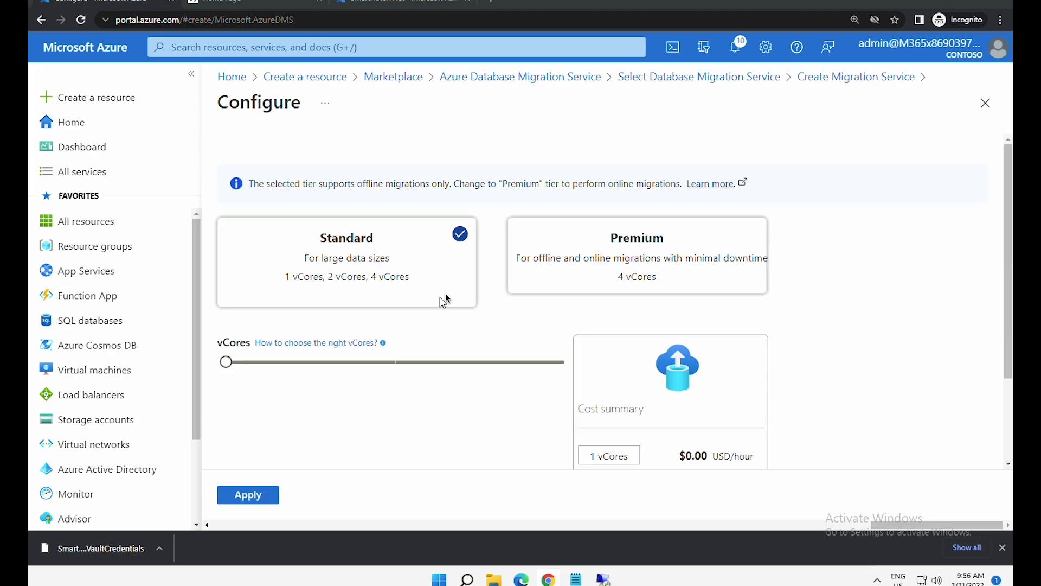
{"action": "left_click", "coordinate": [986, 104]}
{"action": "left_click", "coordinate": [363, 496]}
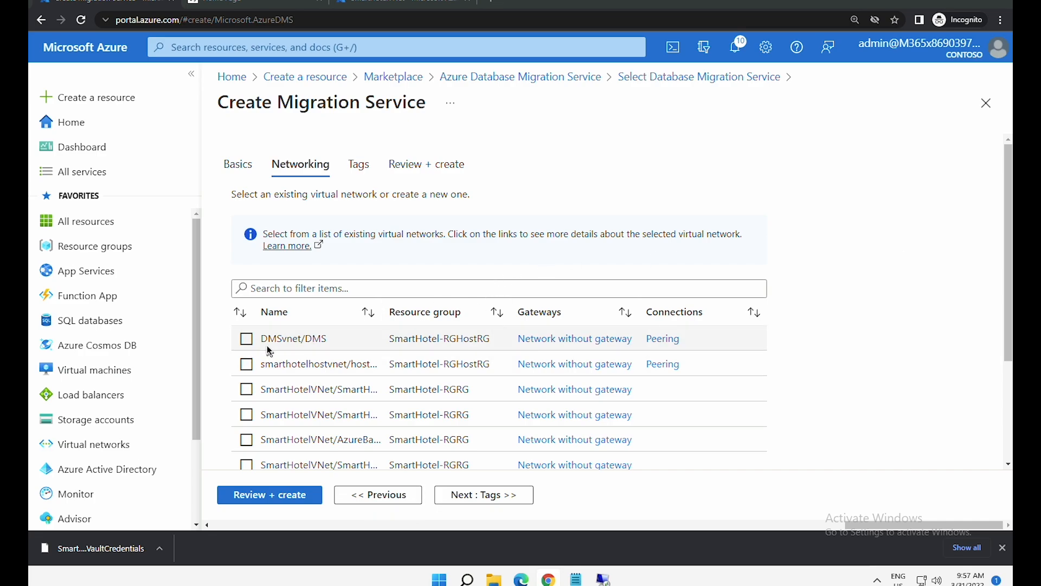
- Attach the DMSvnet/DMS virtual network, review, and create SmartHotelDBMigration
{"action": "left_click", "coordinate": [246, 340]}
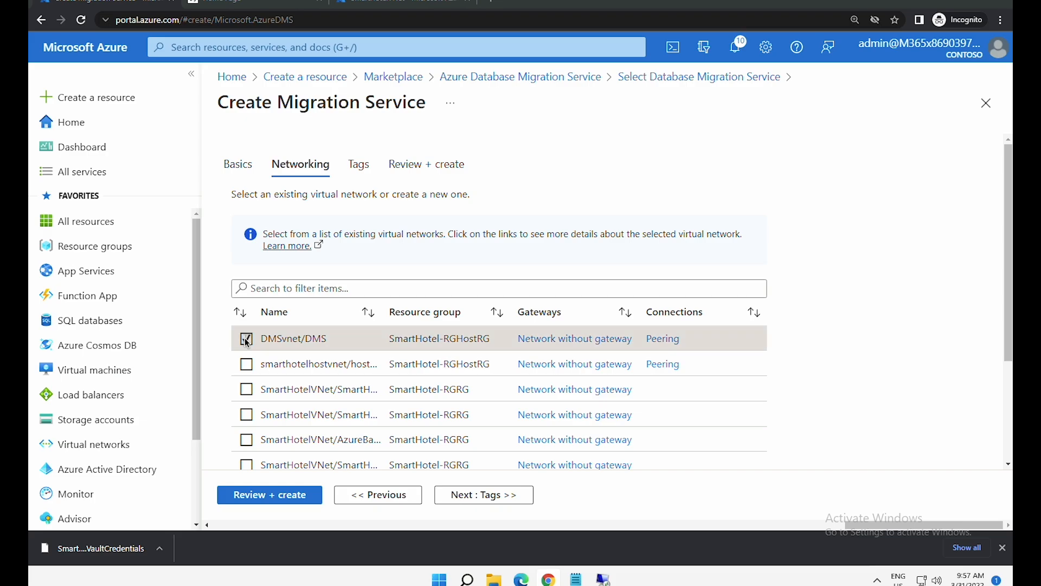
{"action": "left_click", "coordinate": [290, 500]}
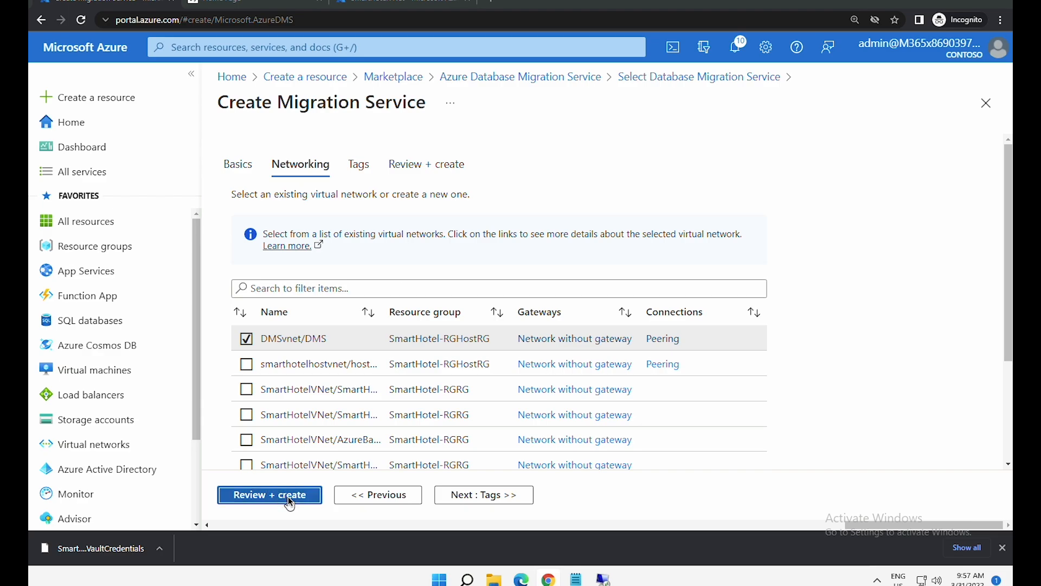
{"action": "left_click", "coordinate": [263, 494]}
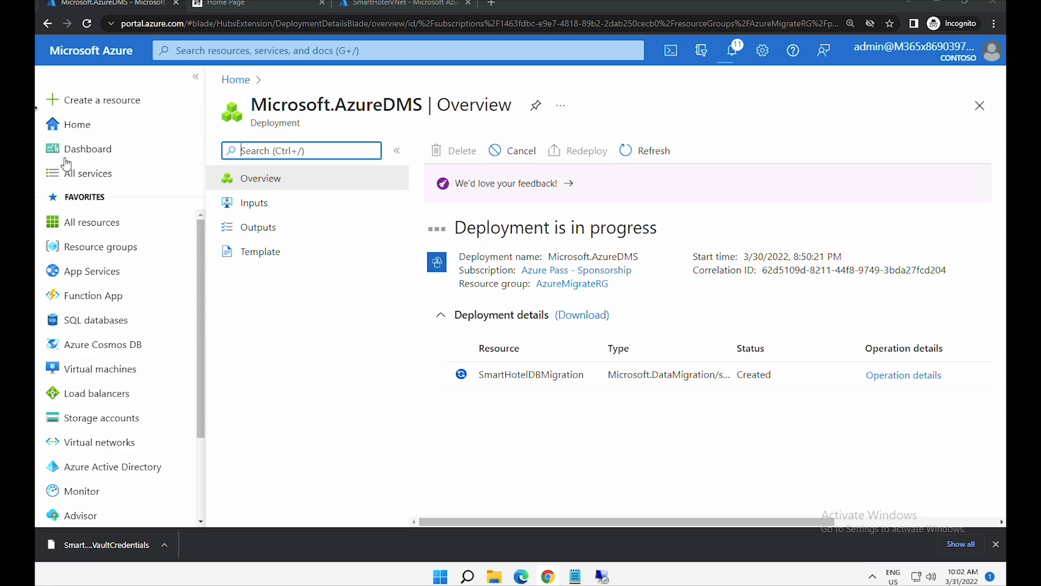
- Open Azure Migrate from Home and scroll its Get started page to the Databases (only) goal
{"action": "left_click", "coordinate": [63, 122]}
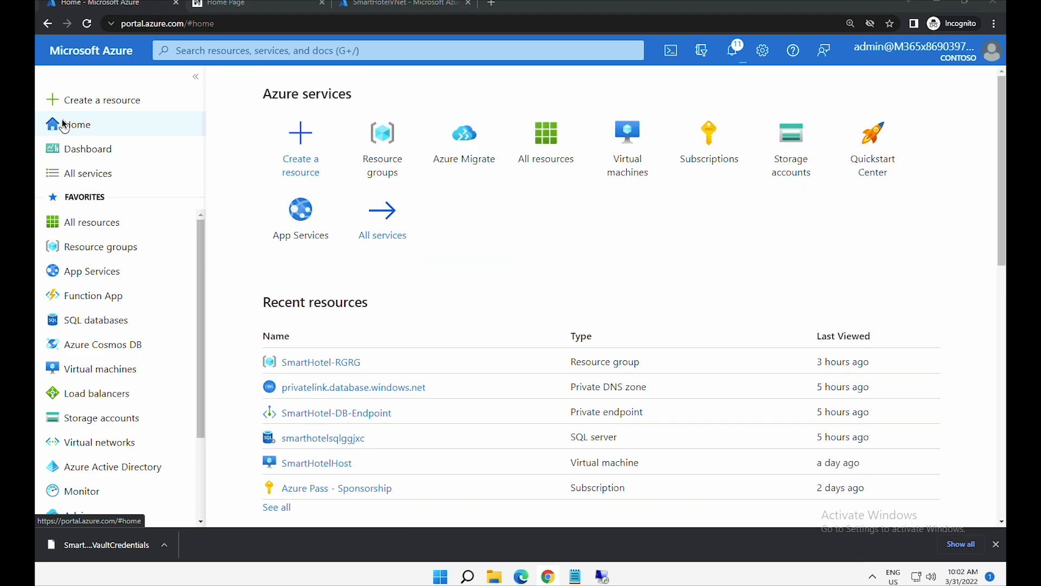
{"action": "left_click", "coordinate": [451, 157]}
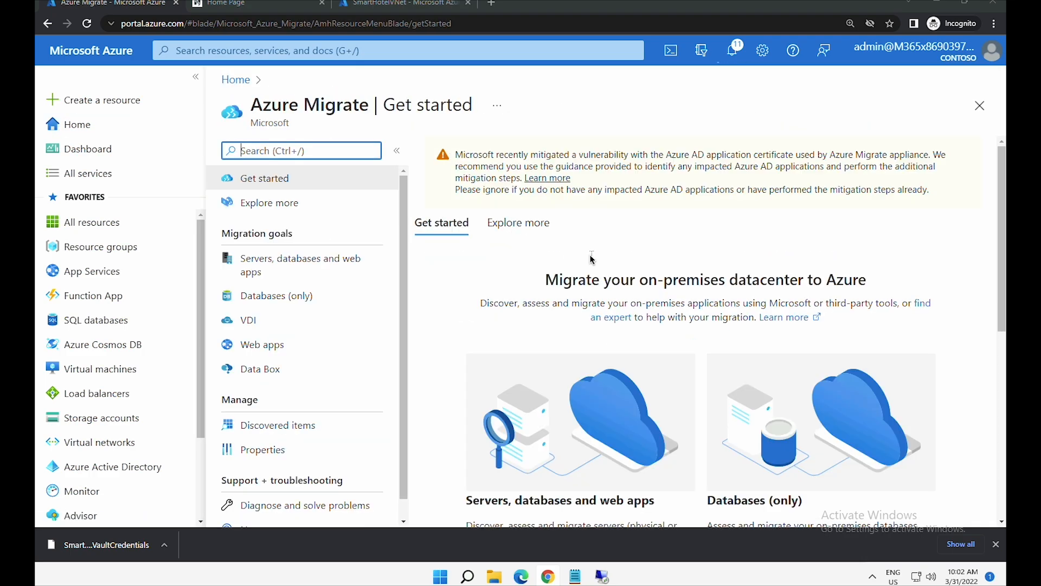
{"action": "left_click", "coordinate": [262, 186]}
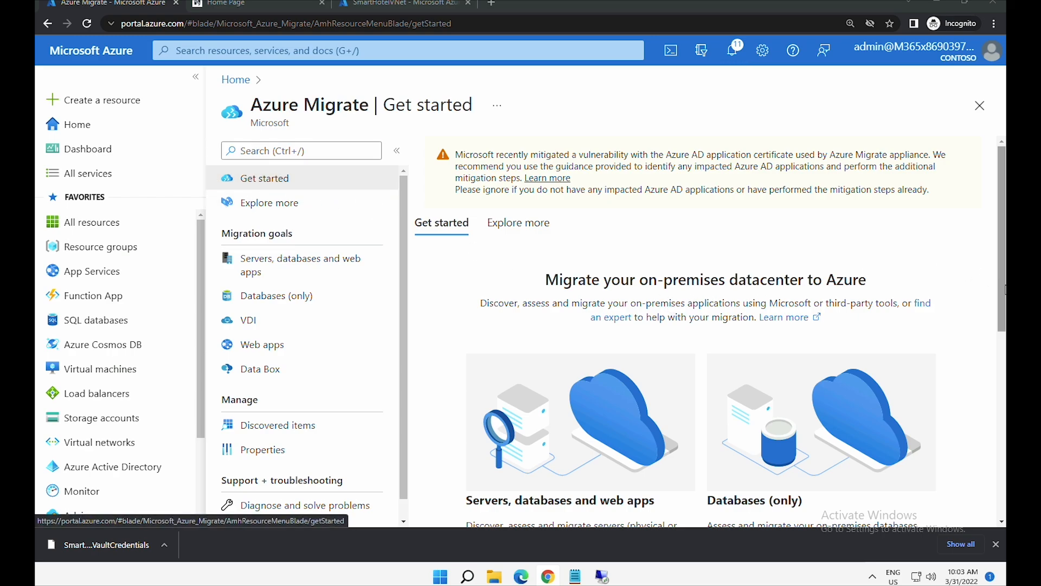
{"action": "scroll", "coordinate": [1002, 292], "scroll_direction": "down", "scroll_amount": 3}
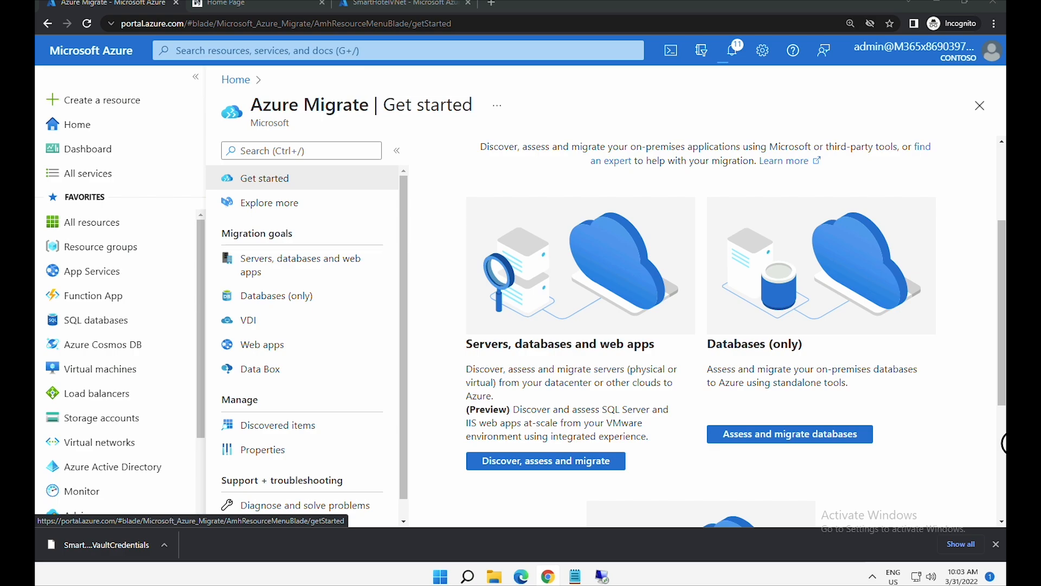
{"action": "scroll", "coordinate": [1002, 461], "scroll_direction": "down", "scroll_amount": 2}
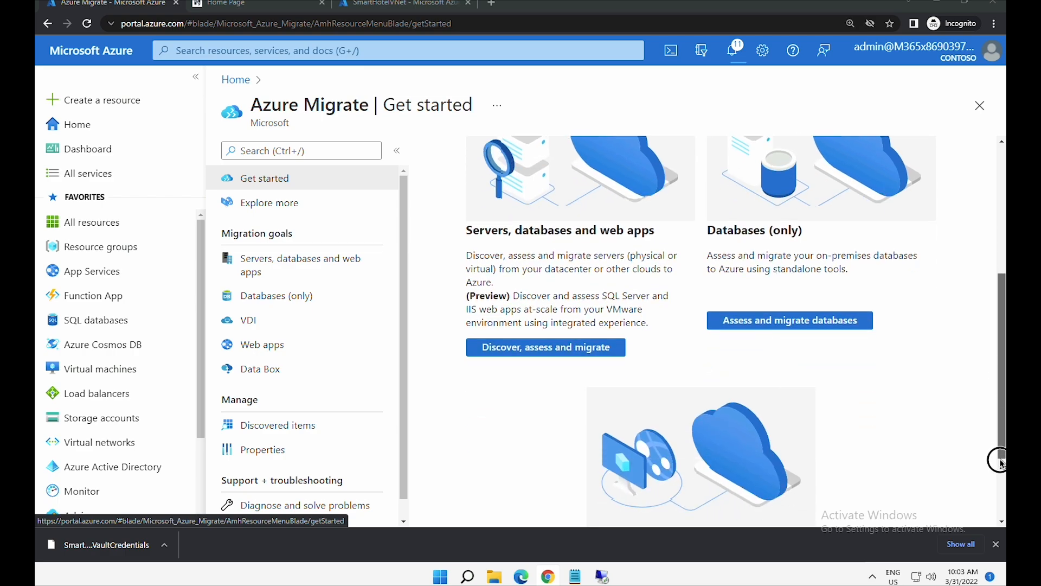
{"action": "left_click_drag", "start_coordinate": [1000, 460], "coordinate": [1002, 442]}
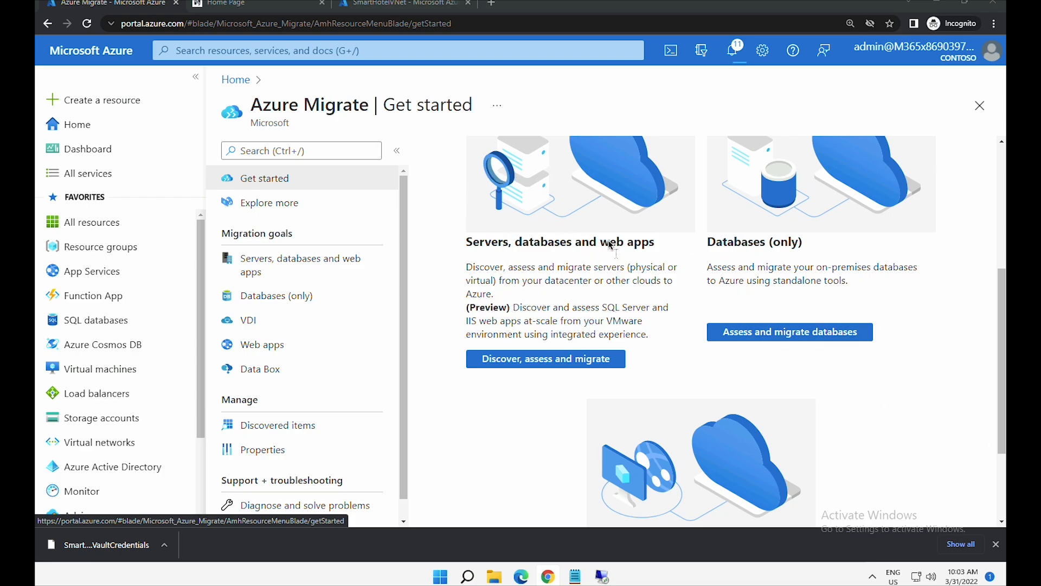
- Under Databases (only), add Azure Migrate: Database Assessment as the assessment tool
{"action": "left_click", "coordinate": [771, 342]}
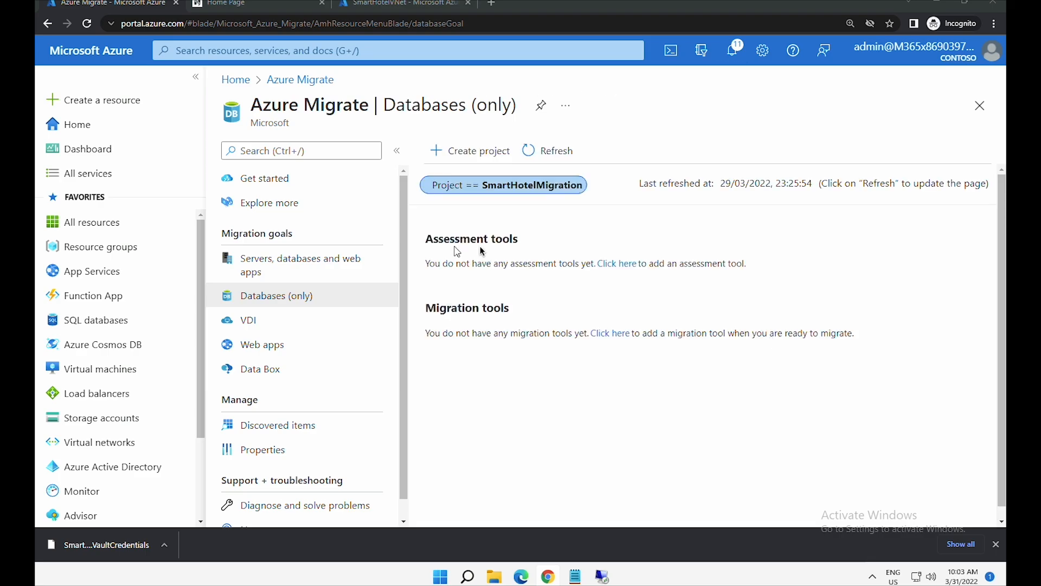
{"action": "left_click", "coordinate": [620, 265]}
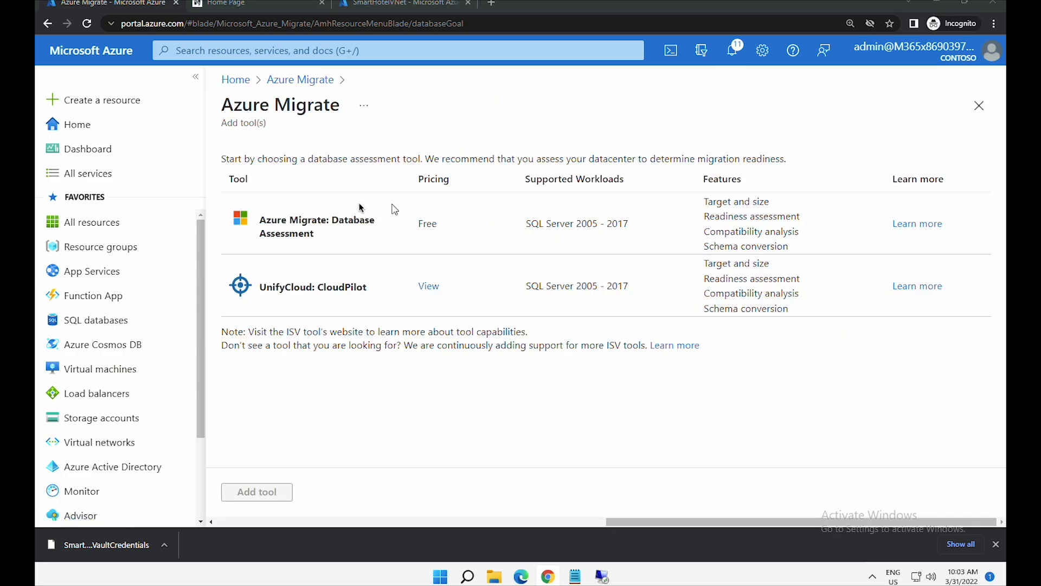
{"action": "left_click", "coordinate": [351, 243]}
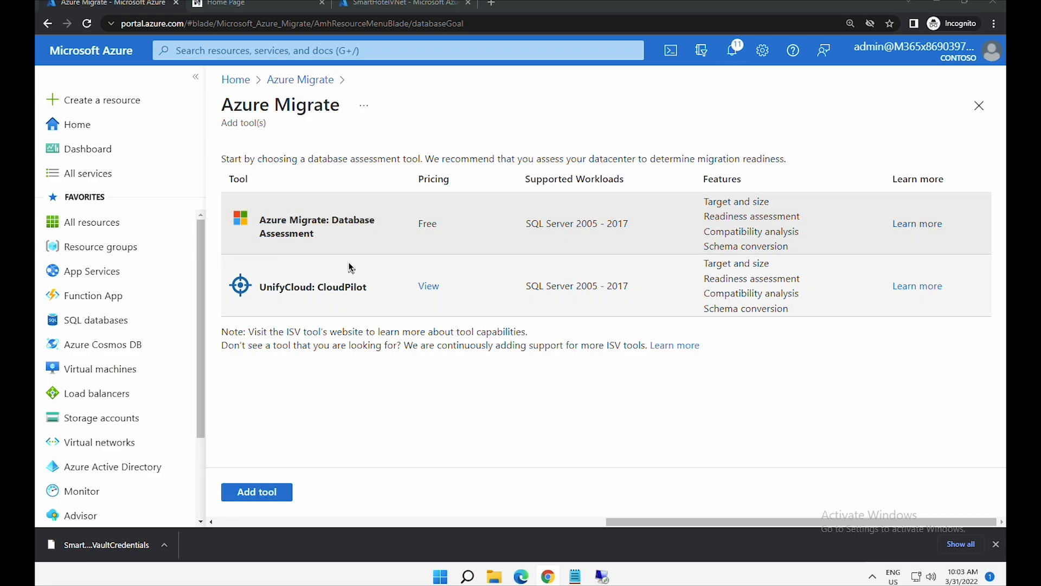
{"action": "left_click", "coordinate": [285, 491]}
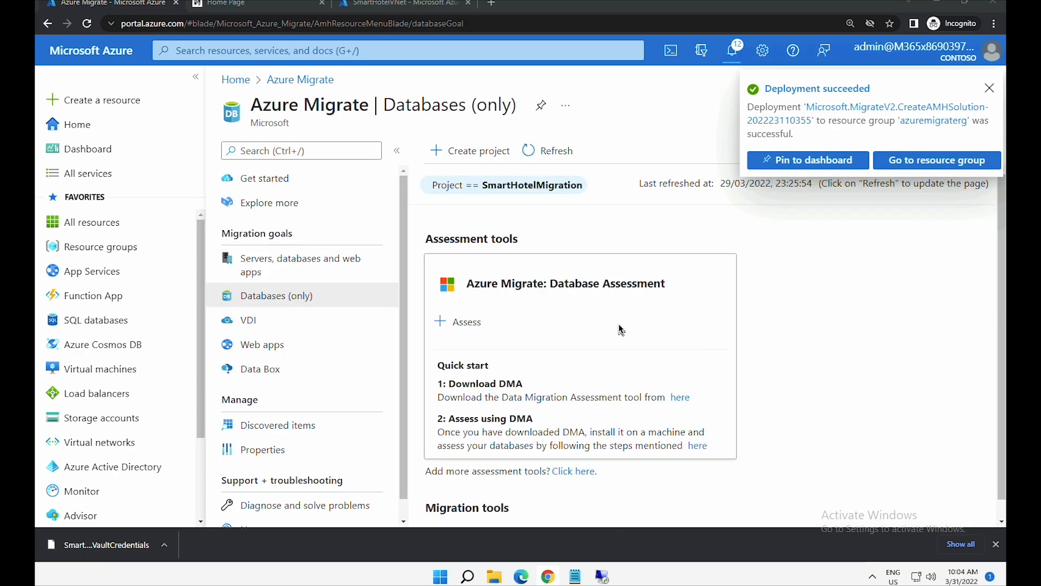
- Add Azure Migrate: Database Migration under Migration tools and check both tool cards
{"action": "scroll", "coordinate": [618, 325], "scroll_direction": "down", "scroll_amount": 1}
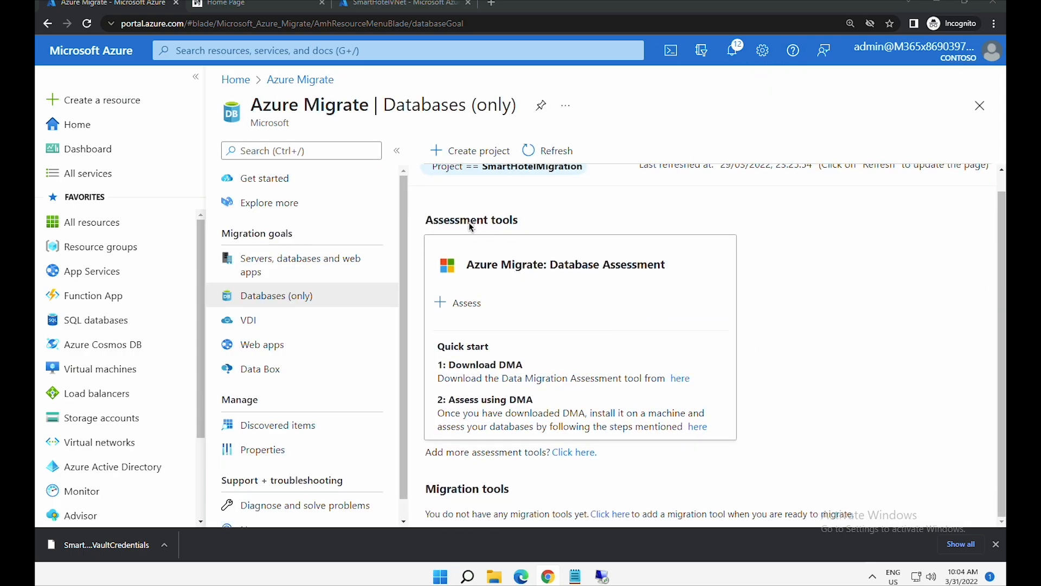
{"action": "left_click_drag", "start_coordinate": [460, 220], "coordinate": [502, 219]}
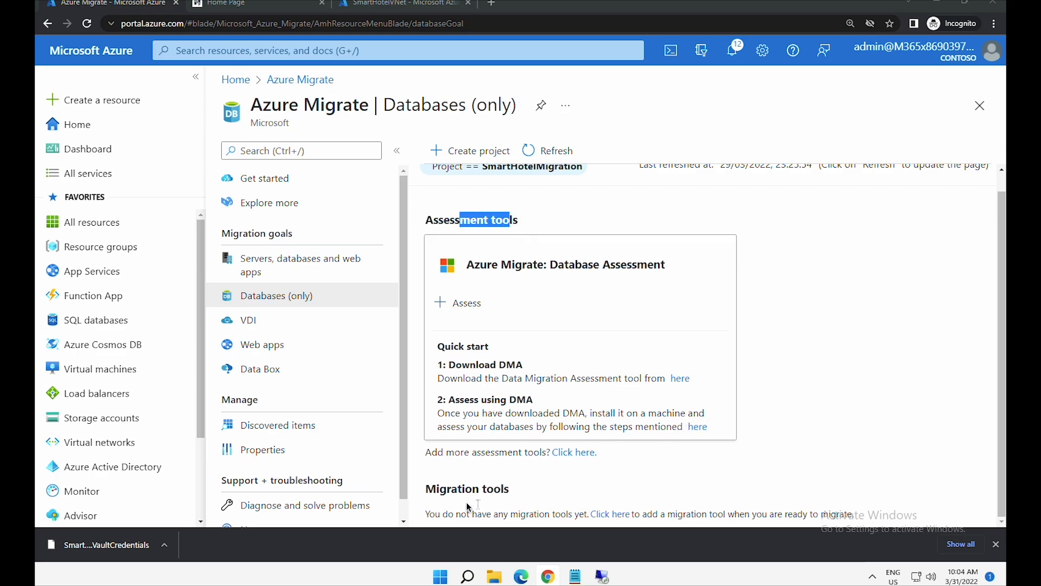
{"action": "left_click", "coordinate": [554, 490]}
{"action": "triple_click", "coordinate": [554, 491]}
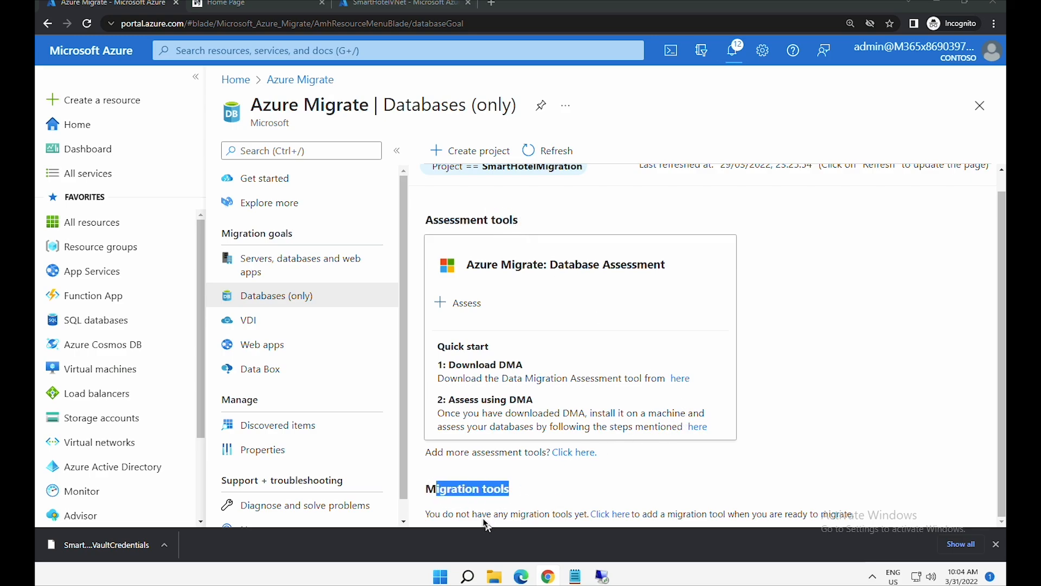
{"action": "left_click_drag", "start_coordinate": [481, 515], "coordinate": [595, 517]}
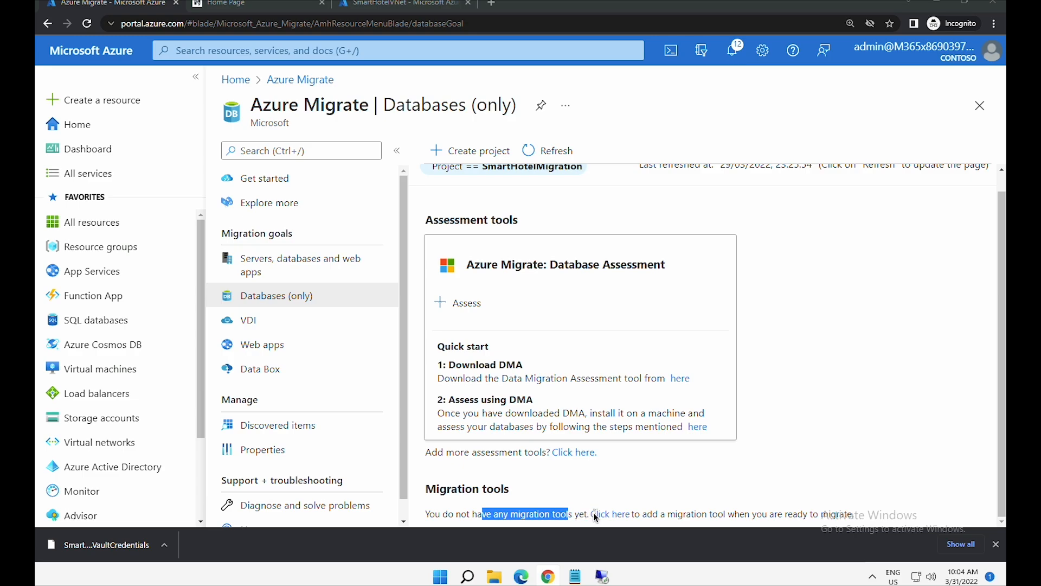
{"action": "left_click", "coordinate": [604, 515]}
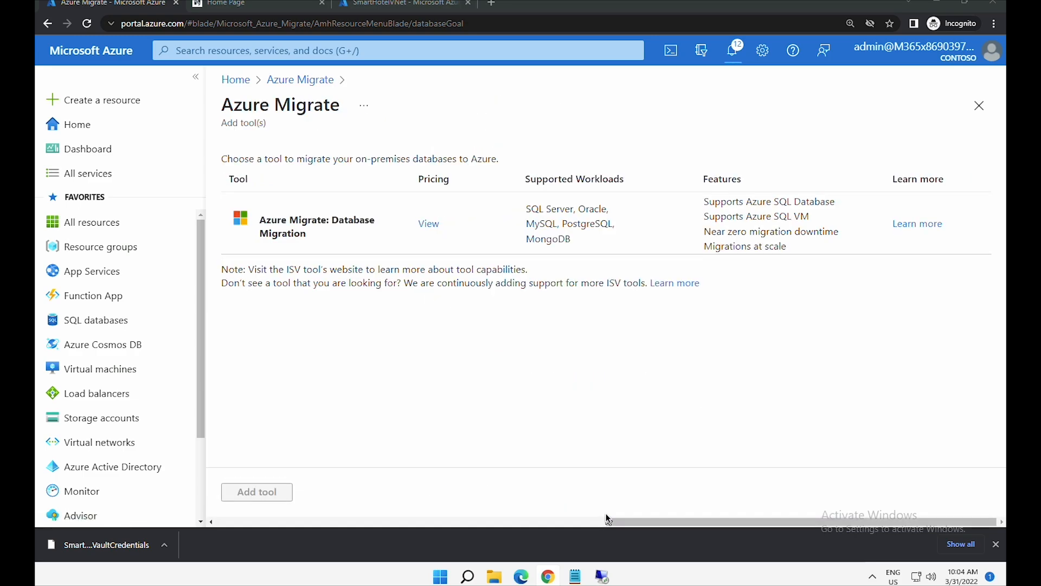
{"action": "left_click", "coordinate": [333, 229]}
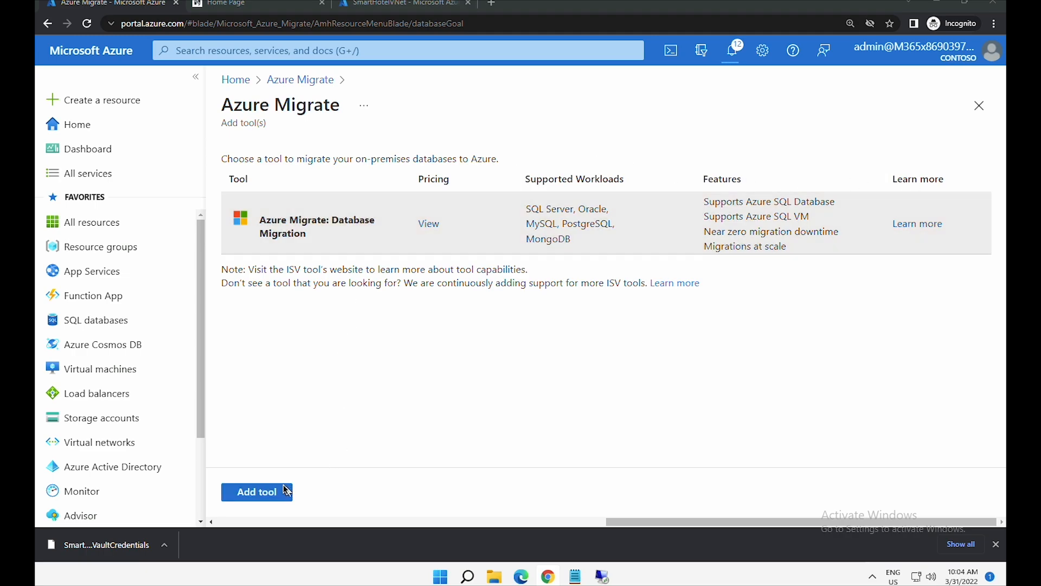
{"action": "left_click", "coordinate": [277, 489]}
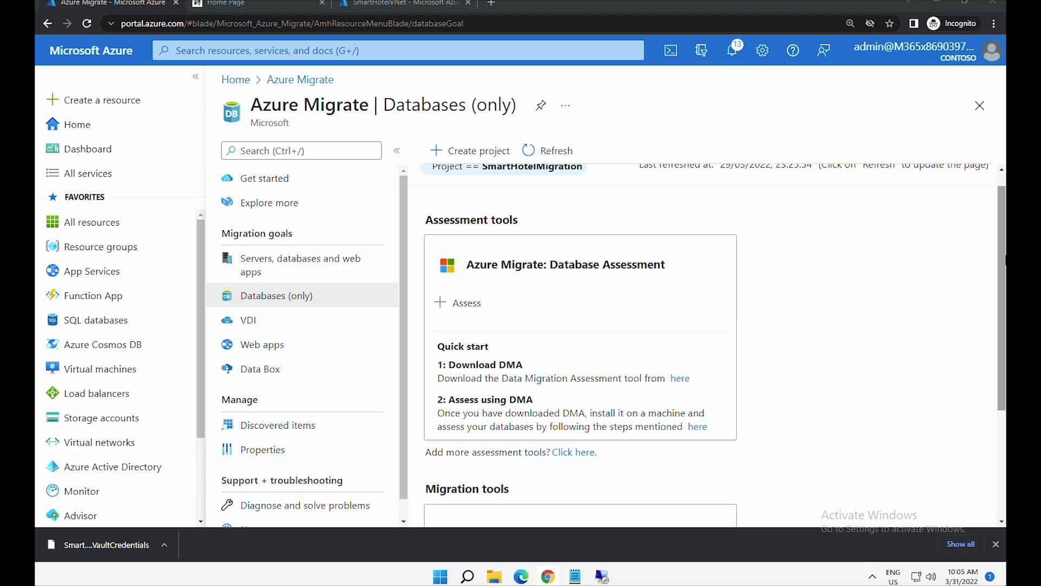
{"action": "scroll", "coordinate": [1002, 423], "scroll_direction": "down", "scroll_amount": 3}
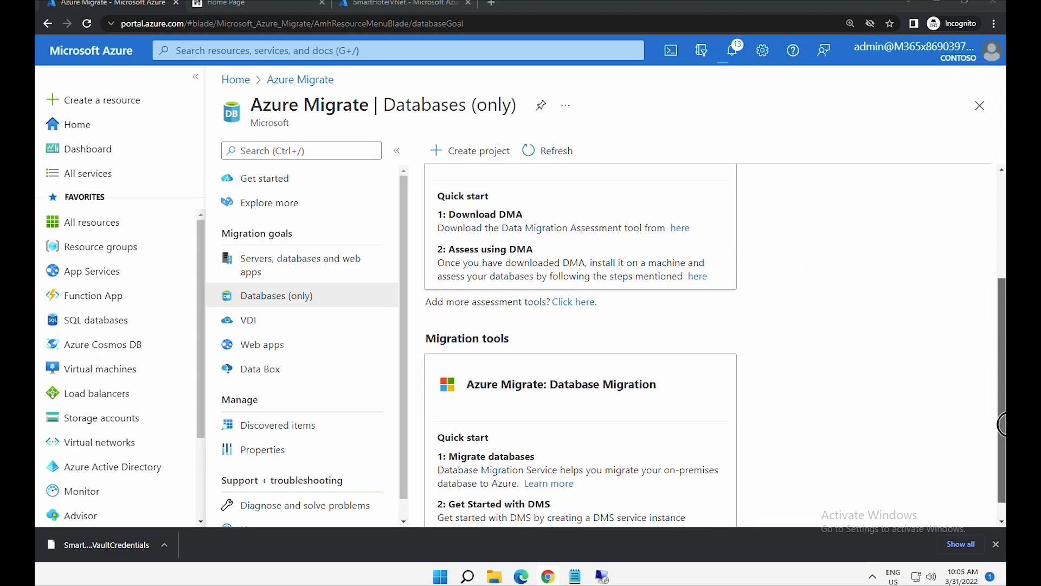
{"action": "mouse_move", "coordinate": [1002, 423]}
{"action": "left_mouse_down"}
{"action": "mouse_move", "coordinate": [1003, 444]}
{"action": "mouse_move", "coordinate": [1000, 325]}
{"action": "mouse_move", "coordinate": [1001, 402]}
{"action": "left_mouse_up"}
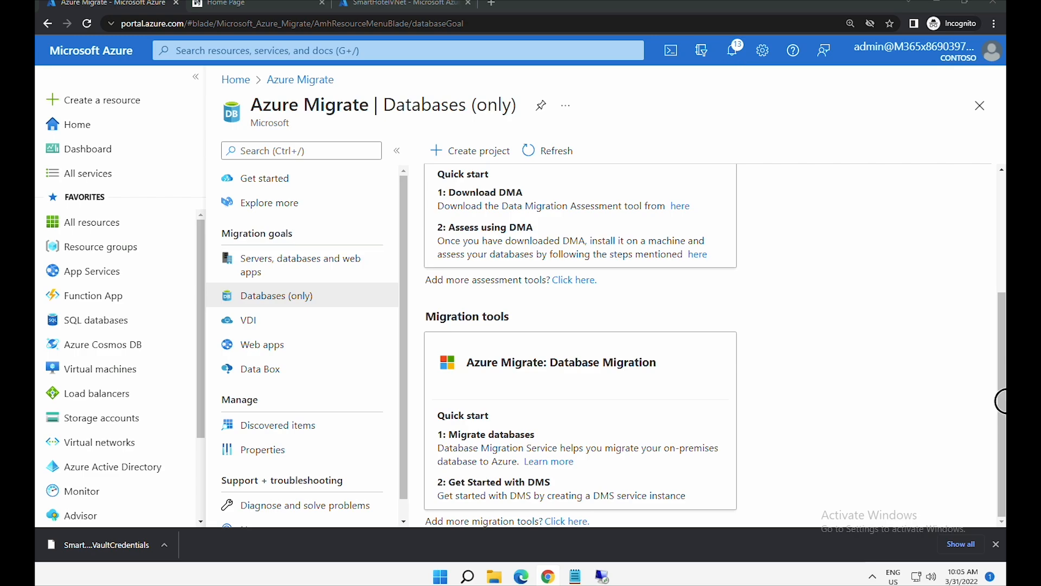
{"action": "left_click_drag", "start_coordinate": [1006, 401], "coordinate": [565, 263]}
- Copy the DMA Download link from the Assess instructions and switch to the SmartHotelHost session
{"action": "left_click", "coordinate": [462, 324]}
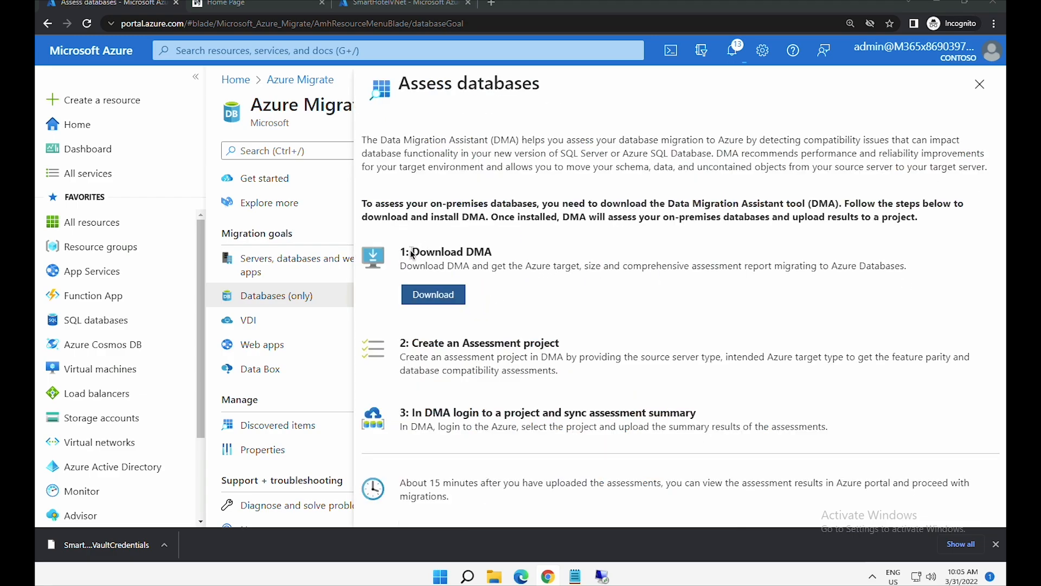
{"action": "left_click_drag", "start_coordinate": [412, 253], "coordinate": [498, 253]}
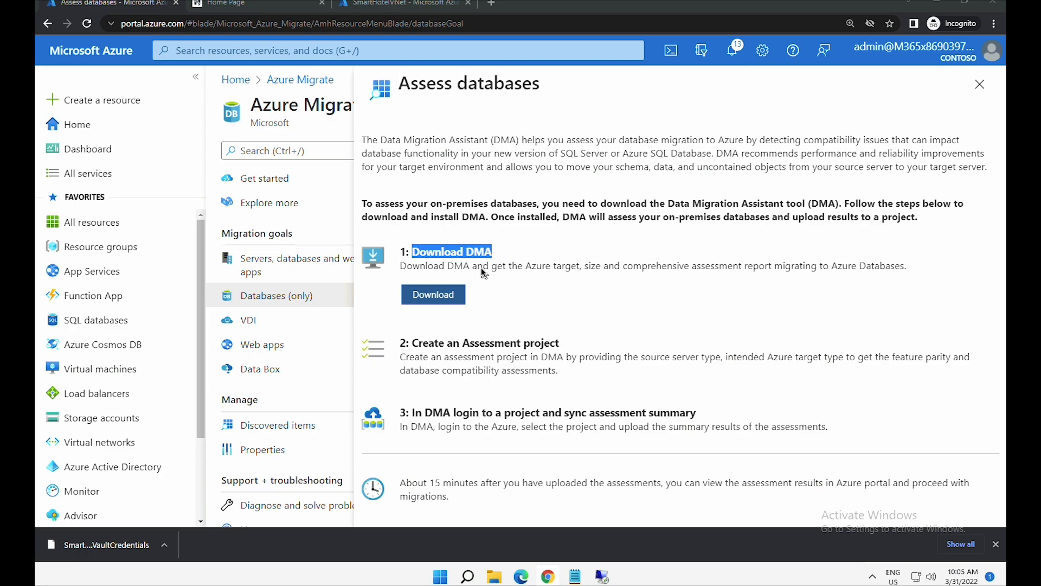
{"action": "right_click", "coordinate": [447, 302]}
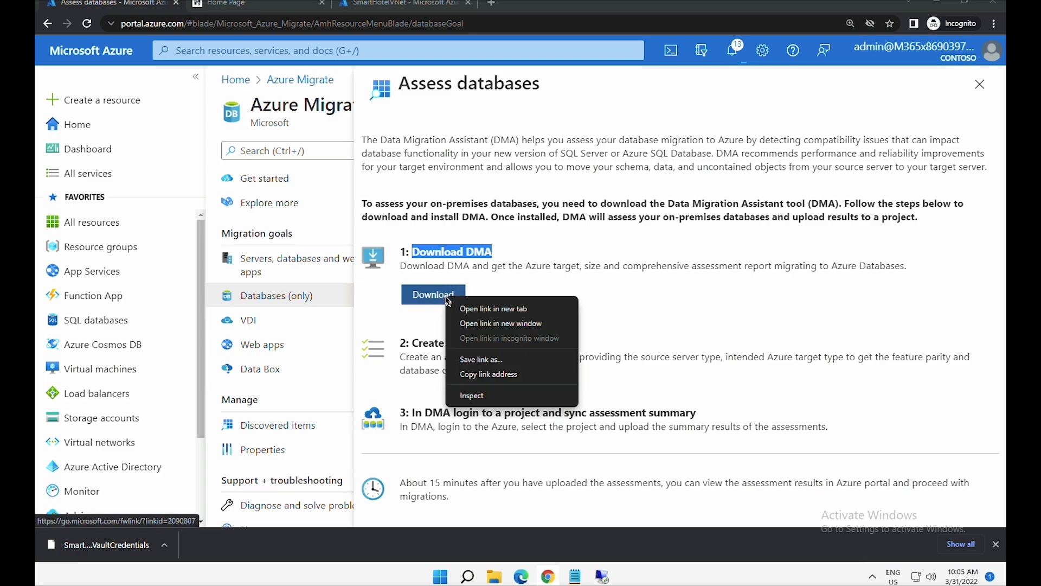
{"action": "left_click", "coordinate": [502, 379]}
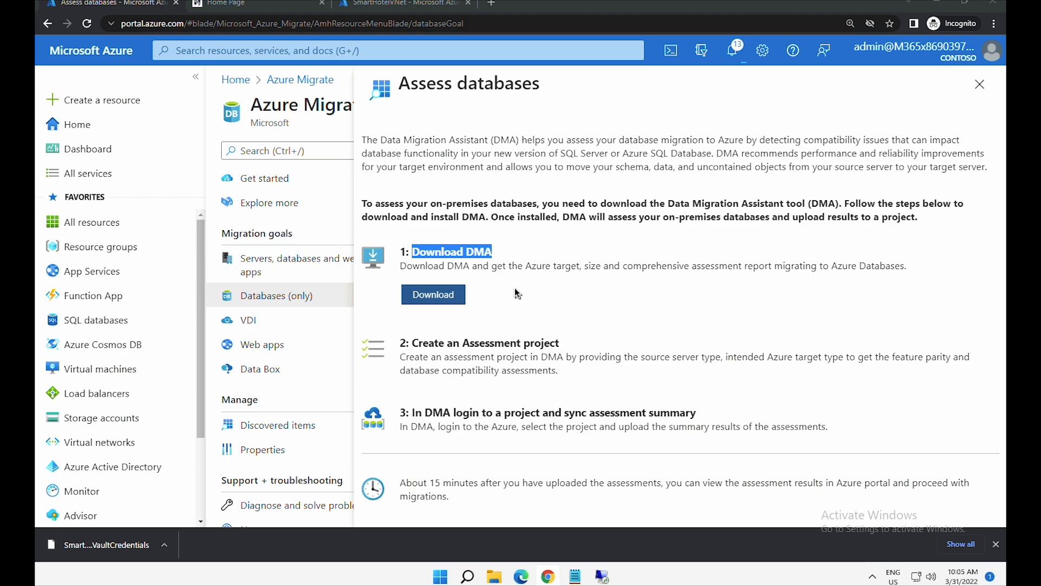
{"action": "key", "text": "alt+Tab"}
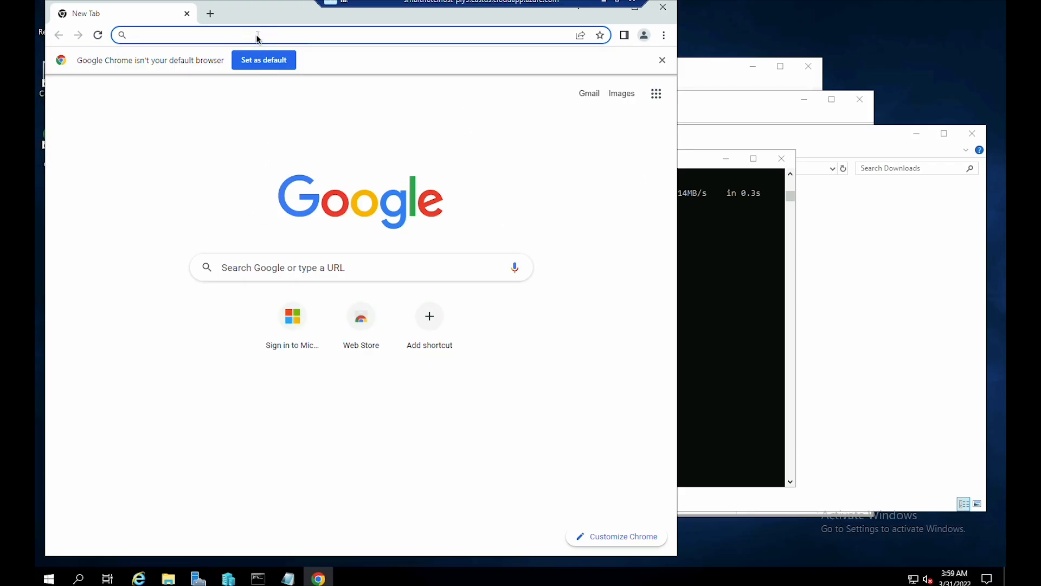
- Load the copied DMA link in Chrome, download the v5.6 installer, and run it
{"action": "right_click", "coordinate": [261, 42]}
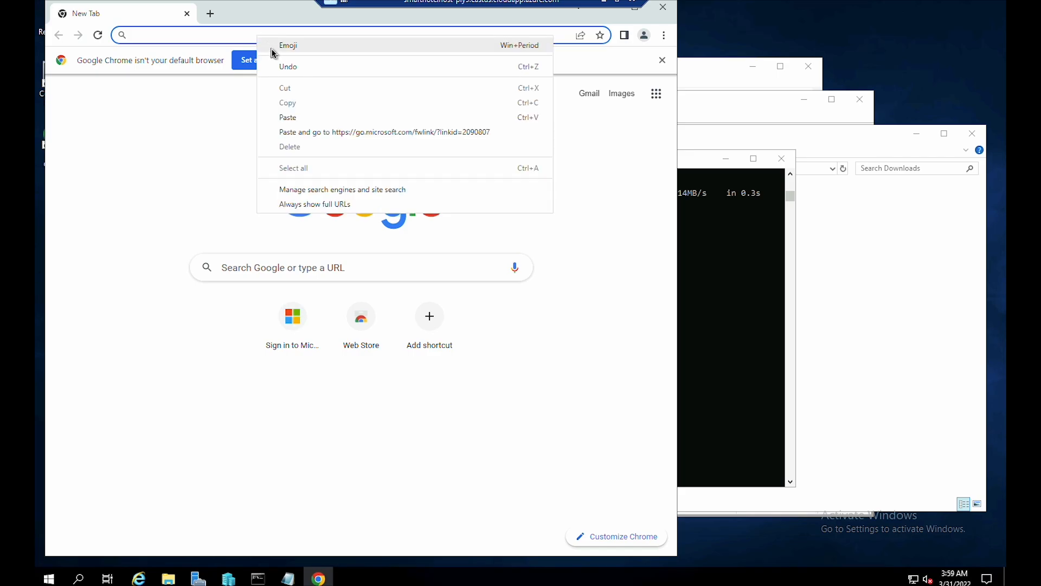
{"action": "left_click", "coordinate": [309, 135]}
{"action": "left_click_drag", "start_coordinate": [672, 240], "coordinate": [672, 359]}
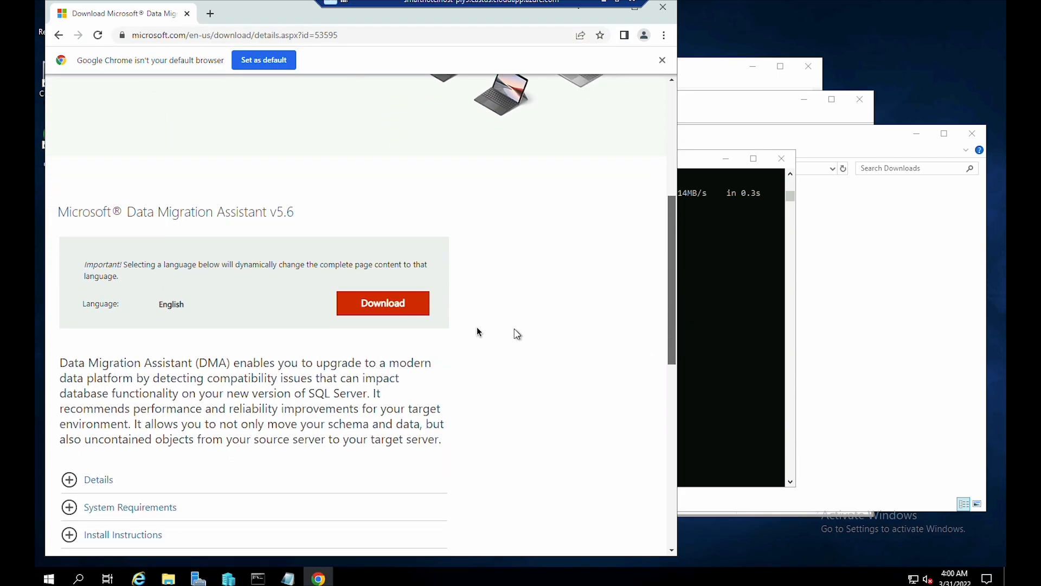
{"action": "left_click", "coordinate": [414, 313]}
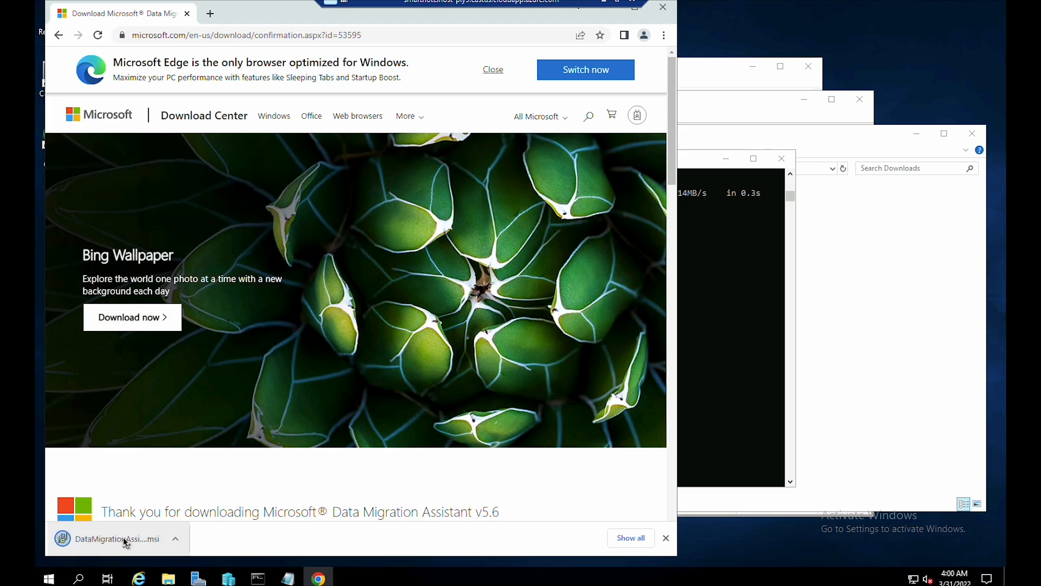
{"action": "left_click", "coordinate": [123, 537]}
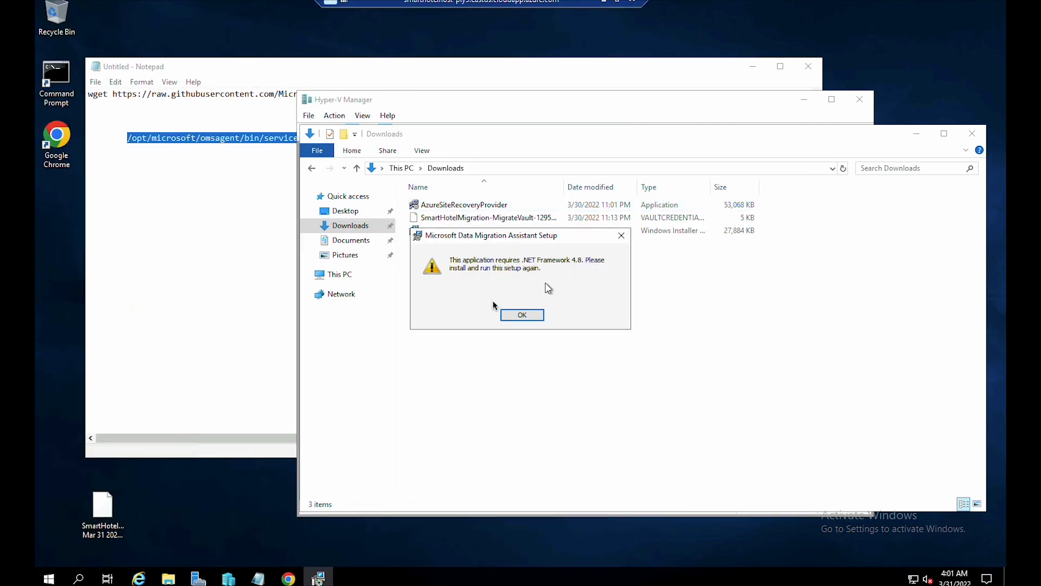
- Download and install .NET Framework 4.8, then restart the server
{"action": "left_click", "coordinate": [288, 578]}
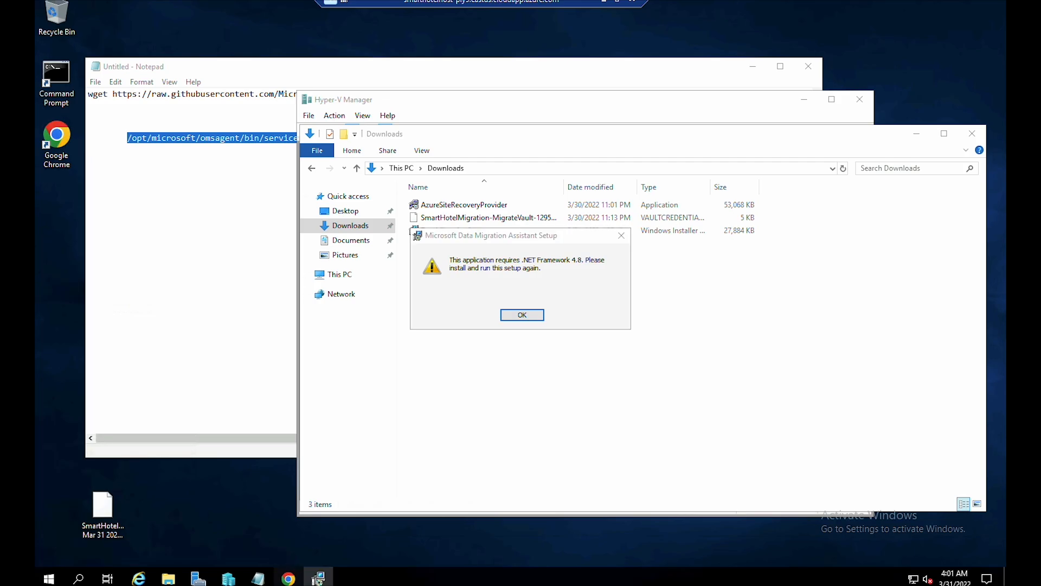
{"action": "left_click", "coordinate": [519, 396]}
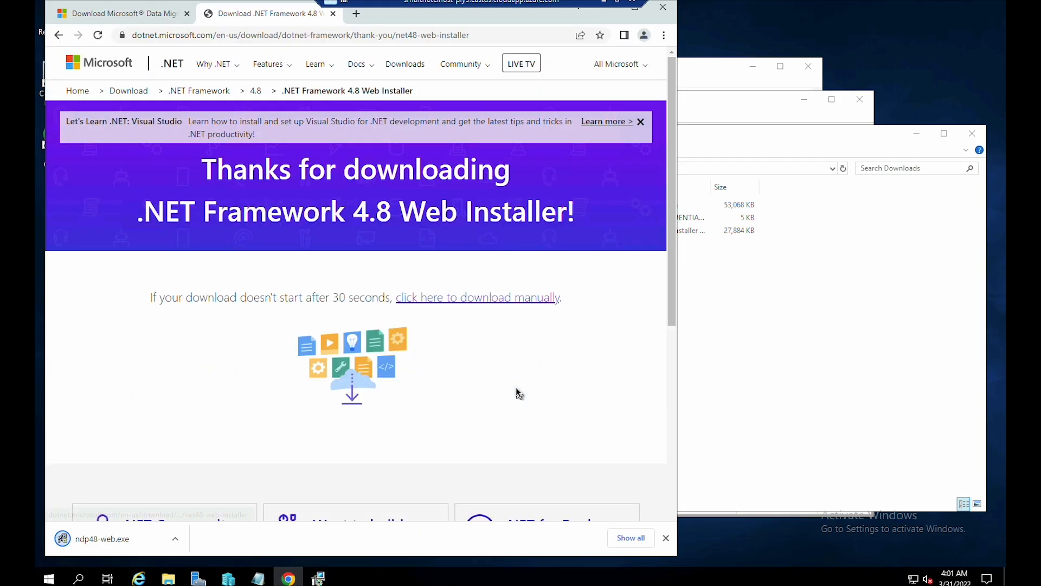
{"action": "left_click", "coordinate": [145, 543]}
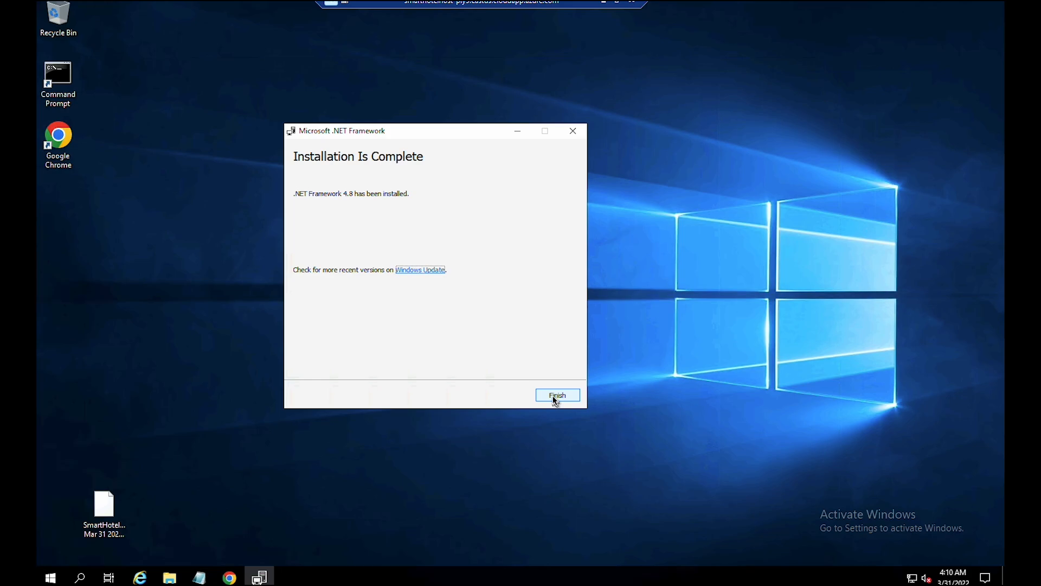
{"action": "left_click", "coordinate": [557, 395]}
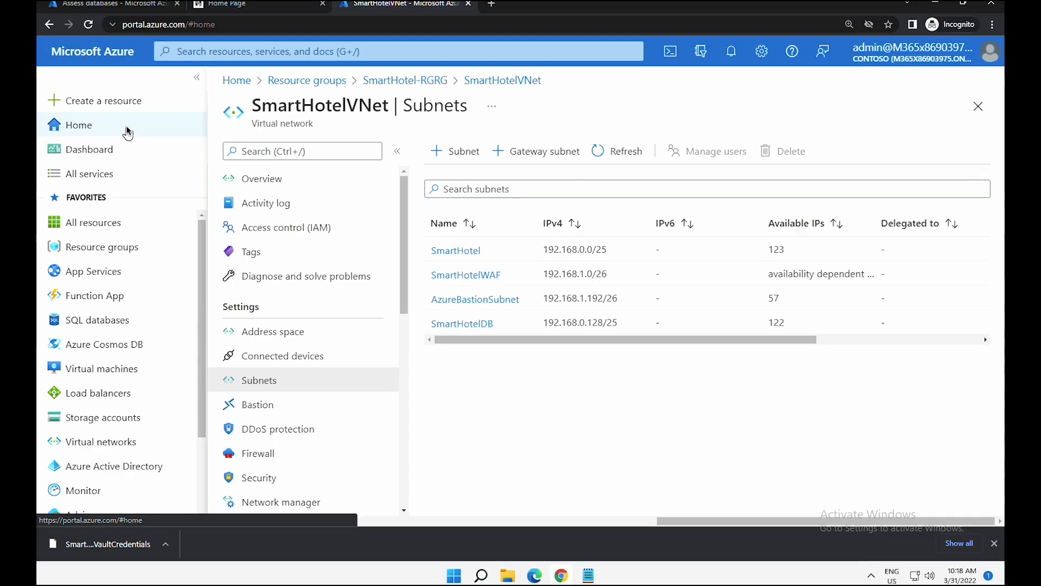
{"action": "left_click", "coordinate": [128, 129]}
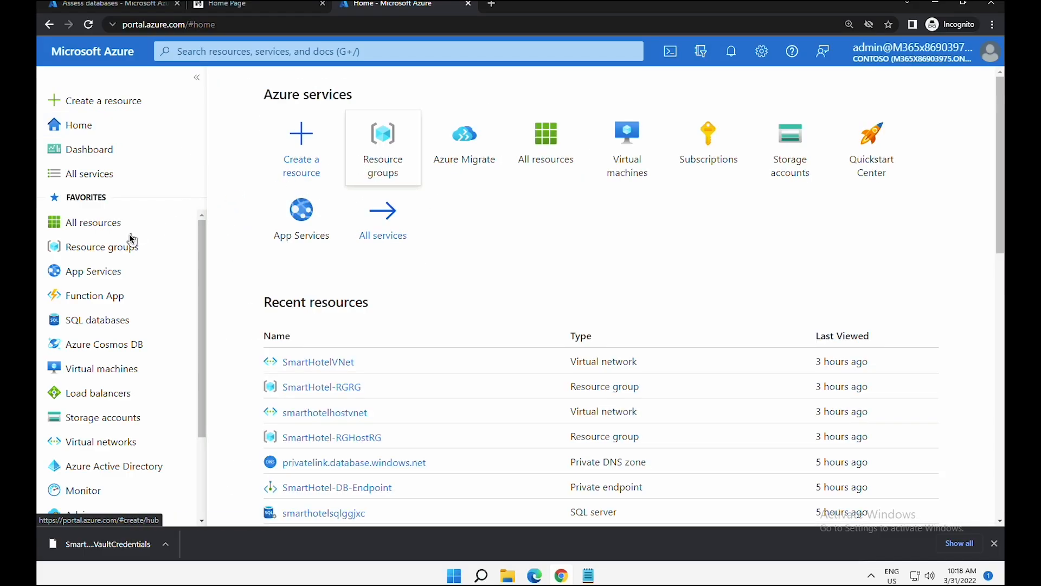
- Open the SmartHotelHost virtual machine in the SmartHotel-RGHostRG resource group
{"action": "left_click", "coordinate": [118, 247]}
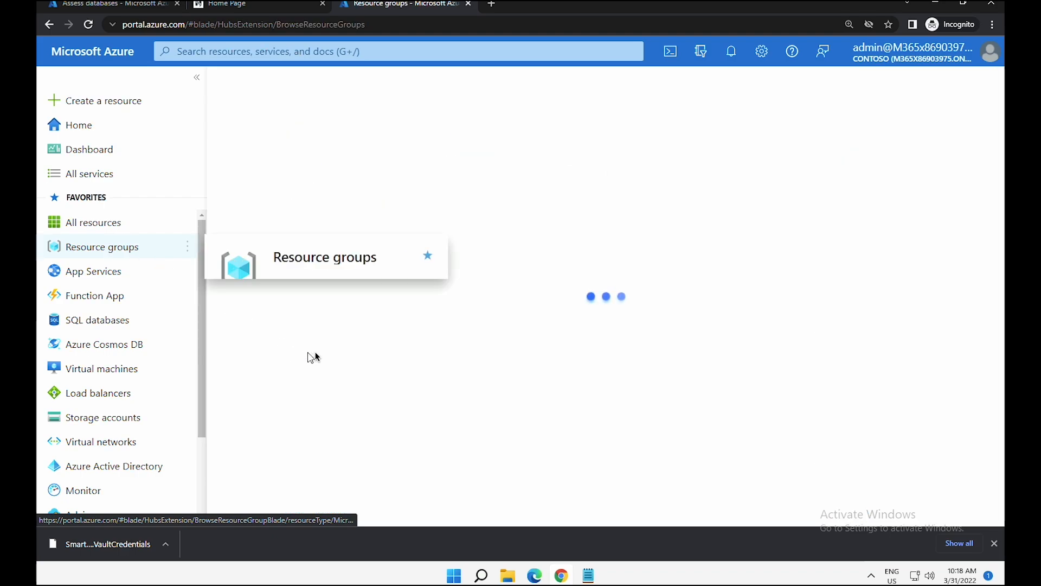
{"action": "left_click", "coordinate": [295, 359]}
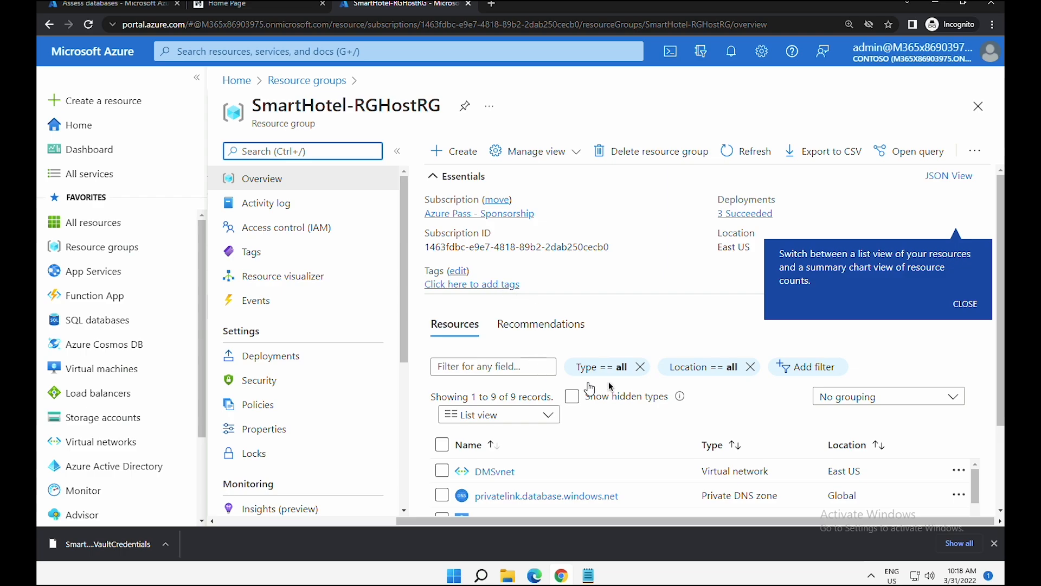
{"action": "scroll", "coordinate": [978, 418], "scroll_direction": "down", "scroll_amount": 3}
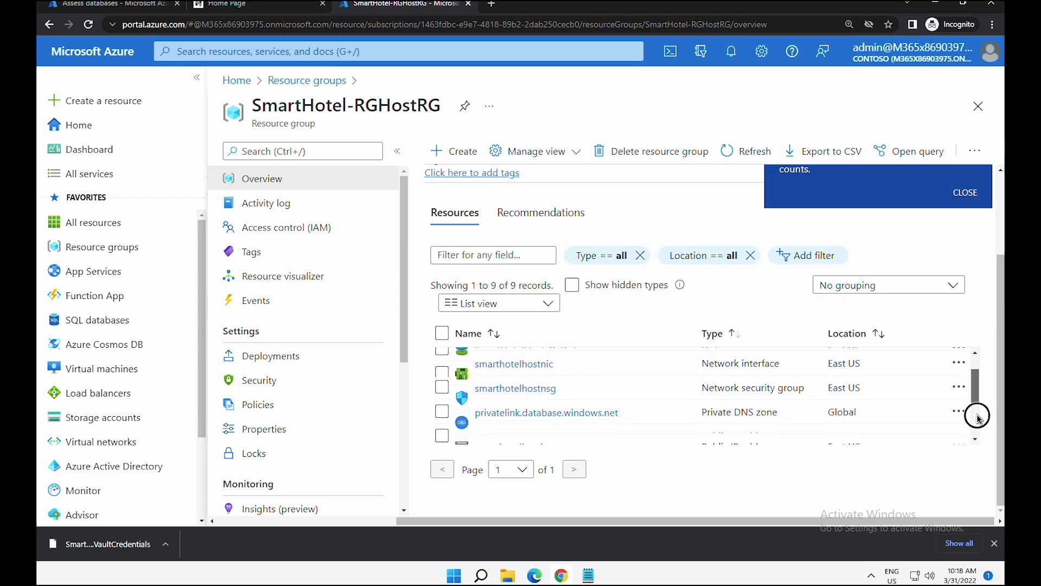
{"action": "scroll", "coordinate": [978, 417], "scroll_direction": "down", "scroll_amount": 3}
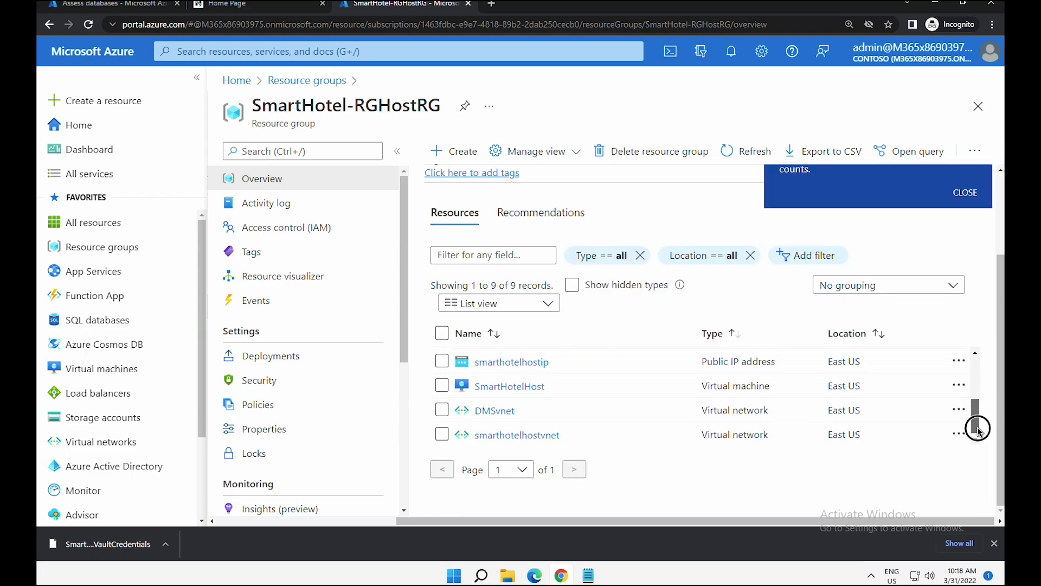
{"action": "left_click", "coordinate": [509, 387]}
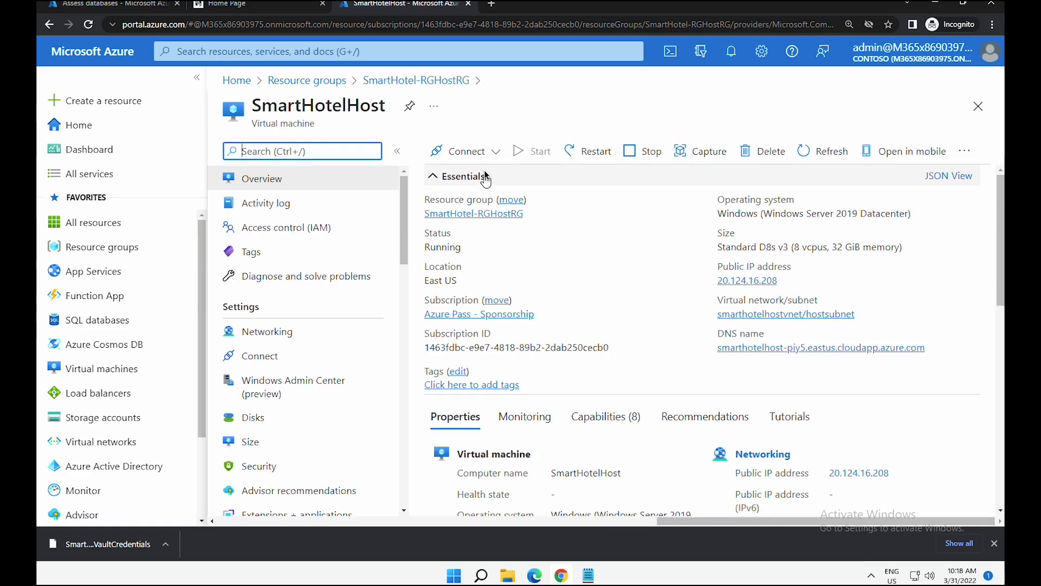
- Download SmartHotelHost's RDP file using its DNS name and open it to connect
{"action": "left_click", "coordinate": [490, 155]}
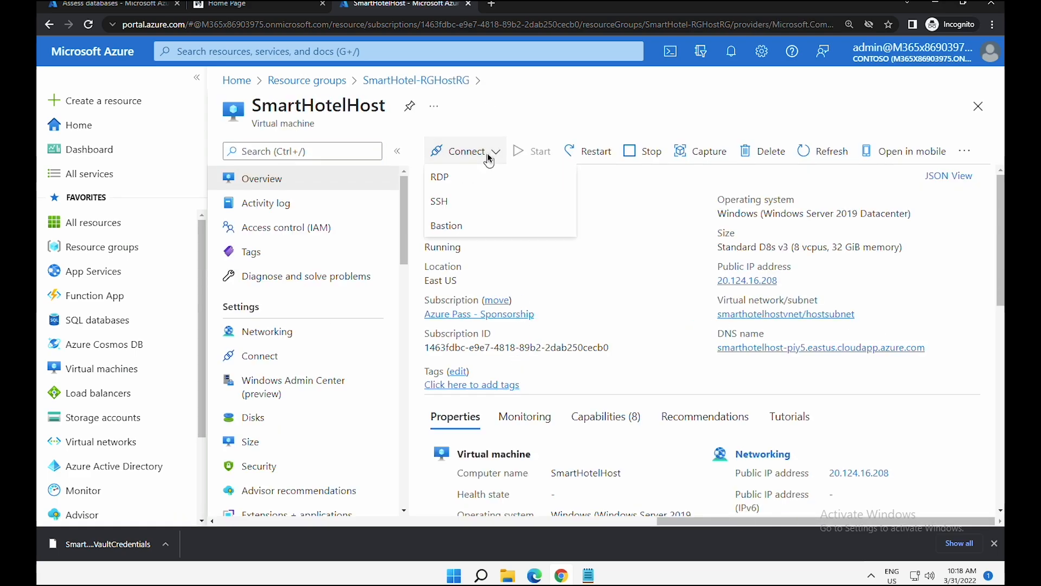
{"action": "left_click", "coordinate": [465, 183]}
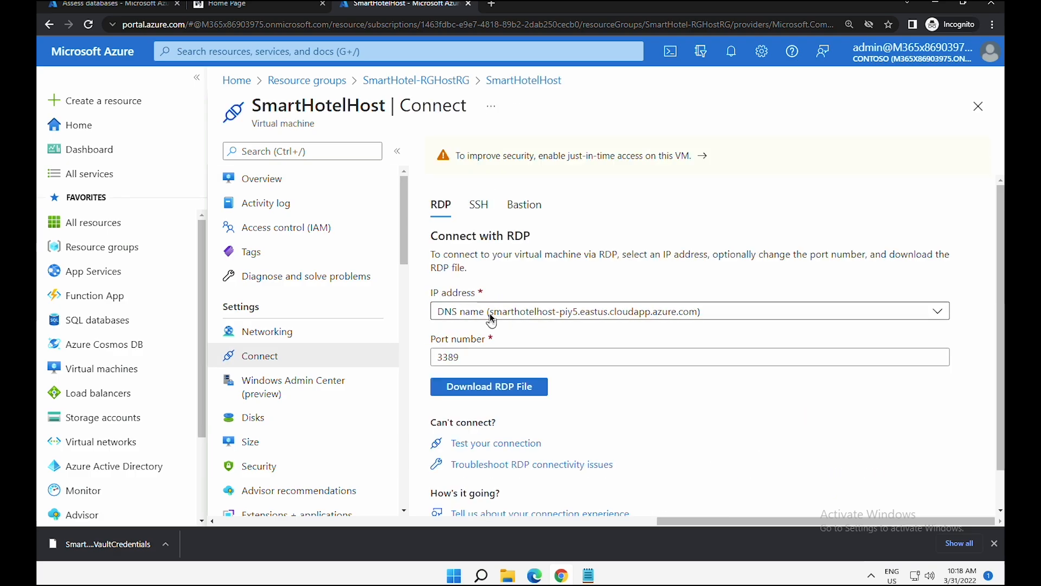
{"action": "left_click", "coordinate": [490, 313]}
{"action": "left_click", "coordinate": [490, 312]}
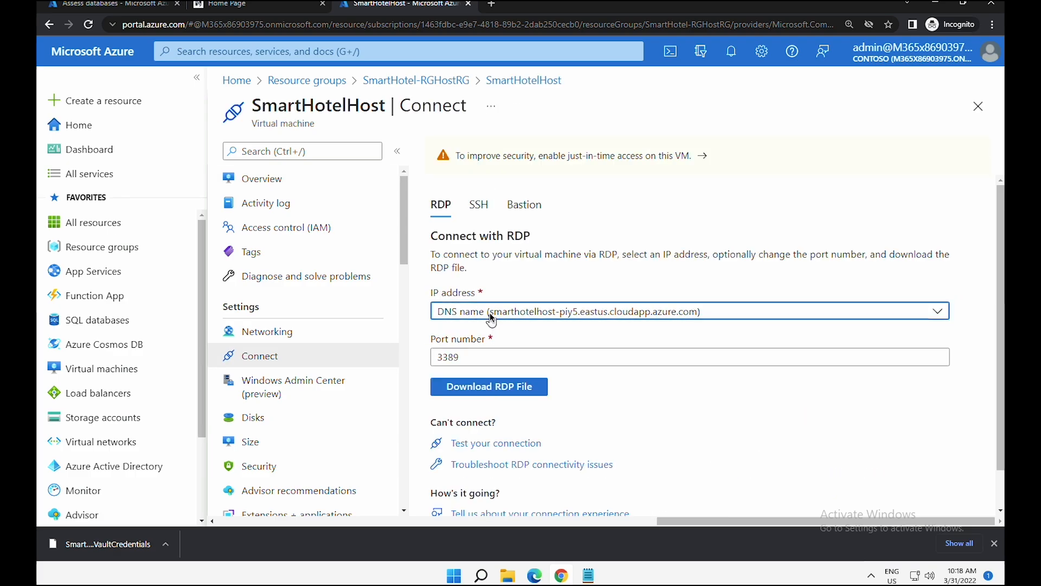
{"action": "left_click", "coordinate": [469, 393]}
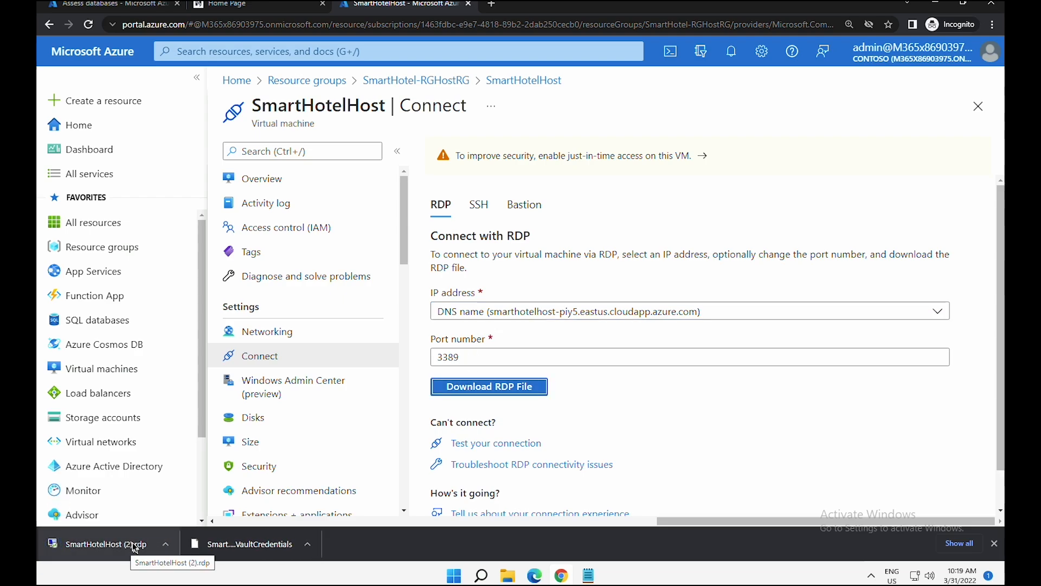
{"action": "left_click", "coordinate": [156, 539]}
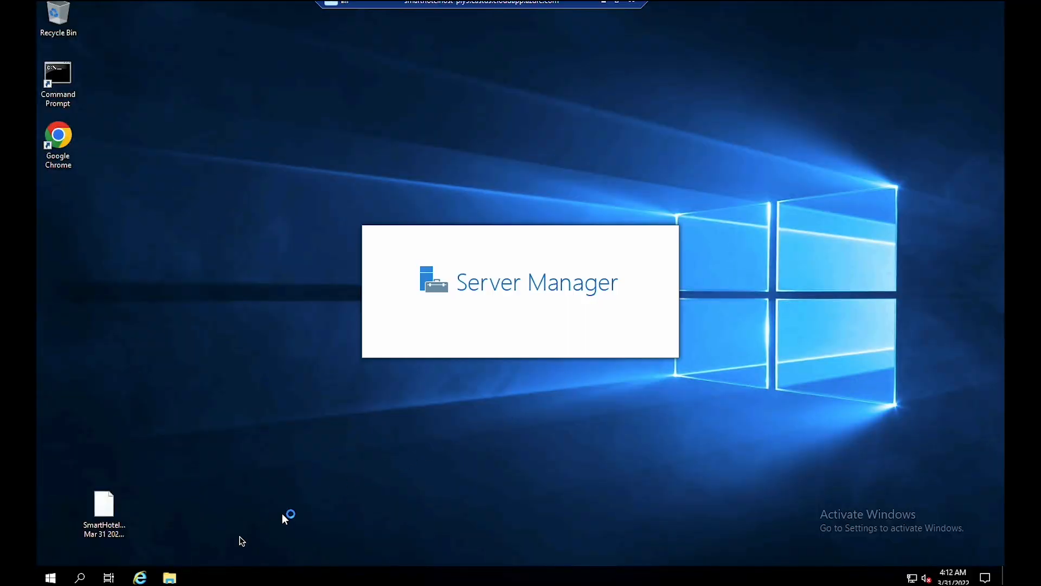
- Run the DataMigrationAssistant installer from Downloads and finish setup with Launch ticked
{"action": "left_click", "coordinate": [170, 578]}
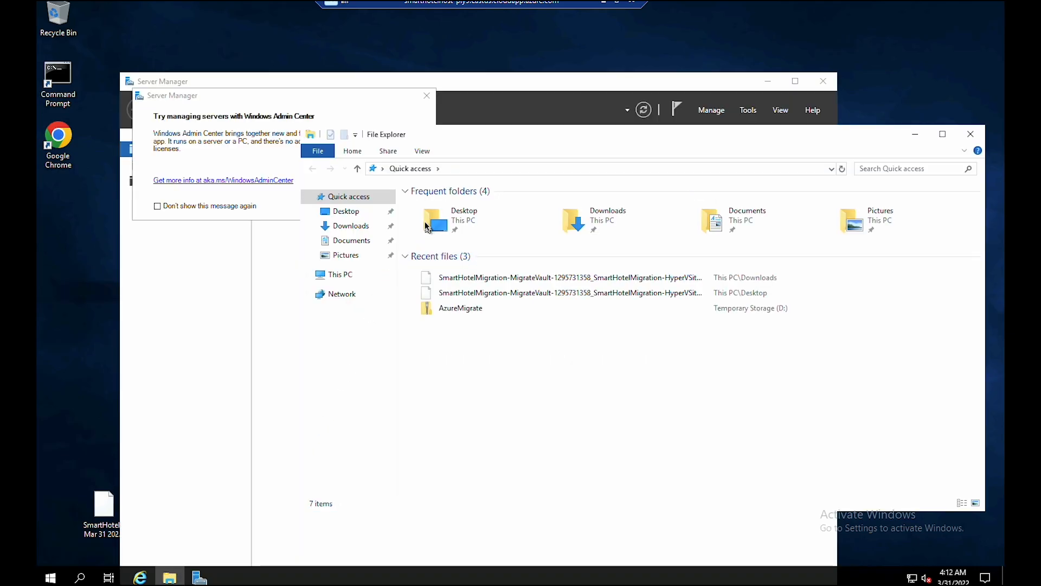
{"action": "left_click", "coordinate": [353, 227]}
{"action": "left_click", "coordinate": [466, 219]}
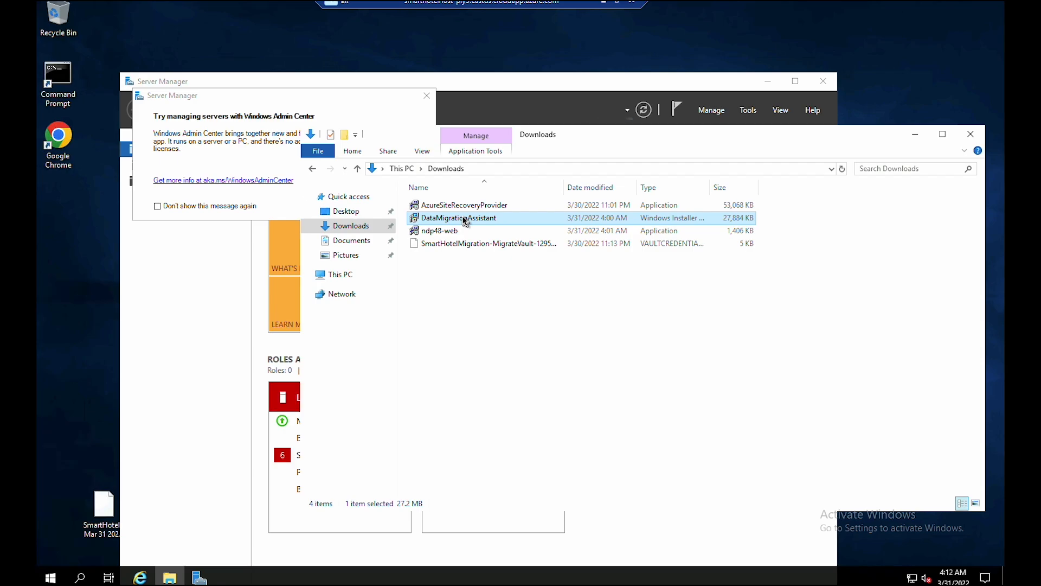
{"action": "double_click", "coordinate": [465, 219]}
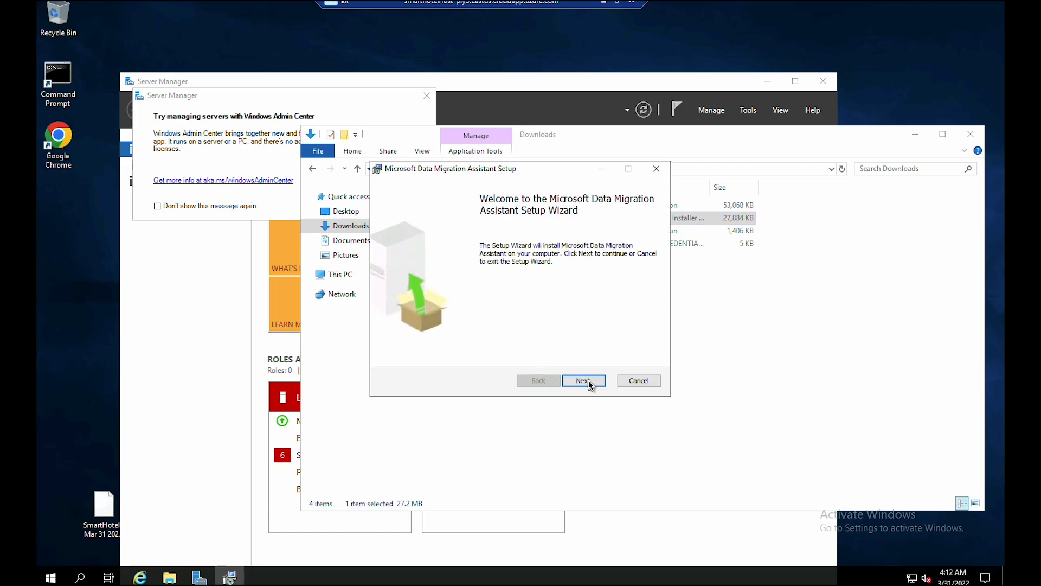
{"action": "left_click", "coordinate": [585, 380]}
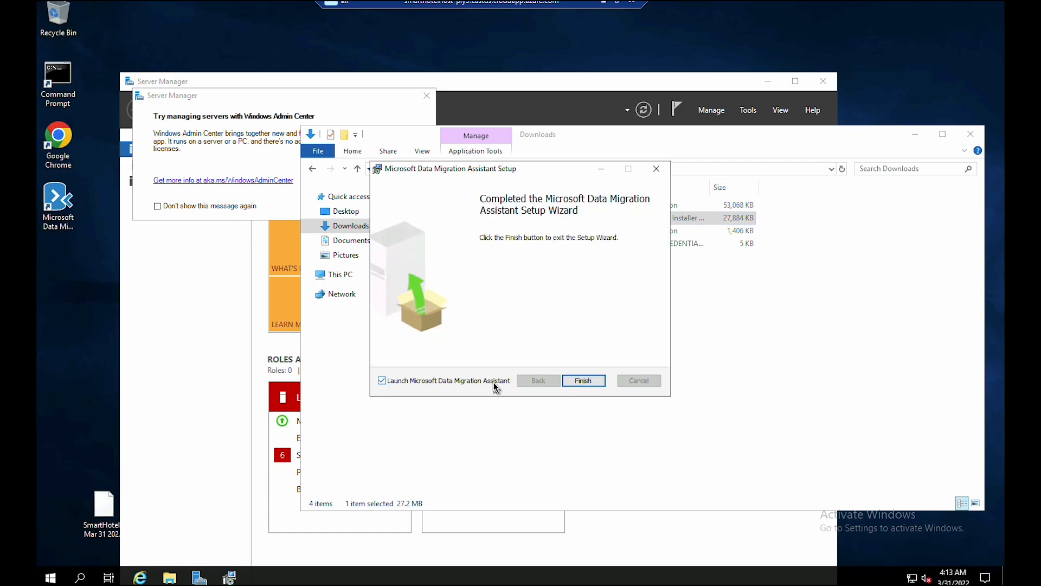
{"action": "left_click", "coordinate": [497, 386]}
{"action": "left_click", "coordinate": [584, 381]}
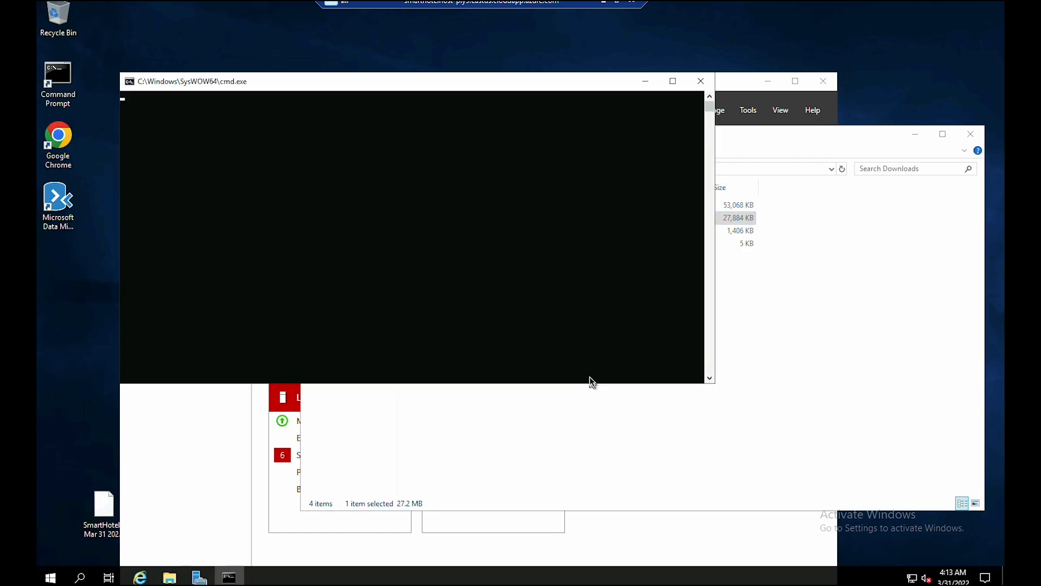
- Close the Downloads window and Server Manager, then open the Start menu
{"action": "left_click", "coordinate": [971, 135]}
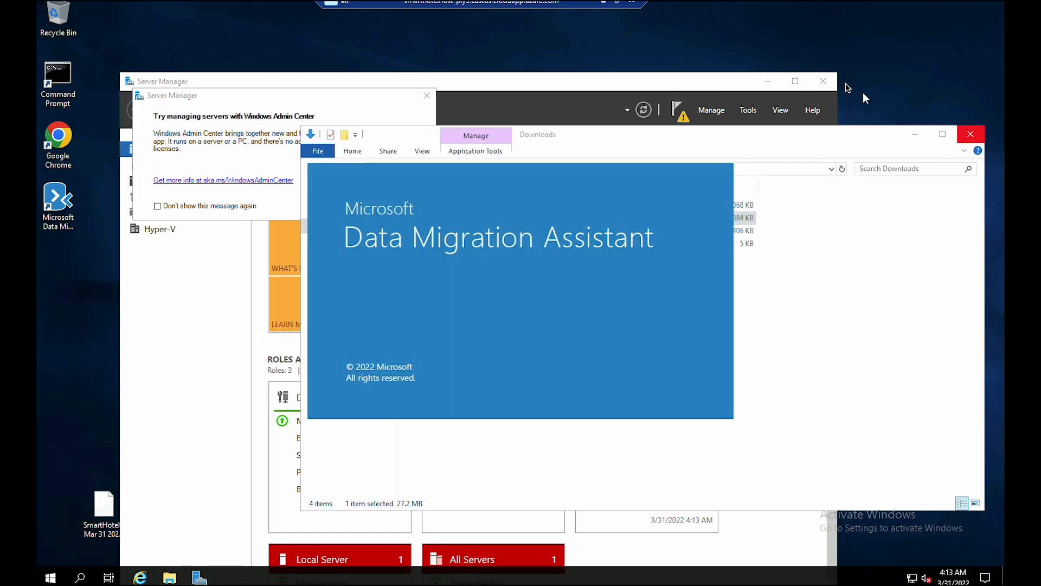
{"action": "left_click", "coordinate": [823, 81]}
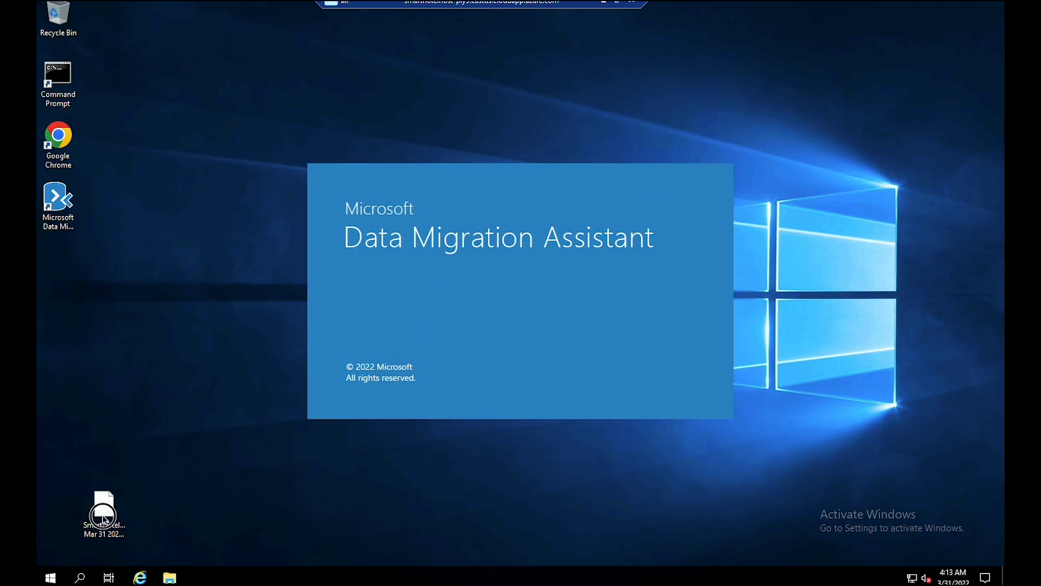
{"action": "left_click", "coordinate": [51, 577]}
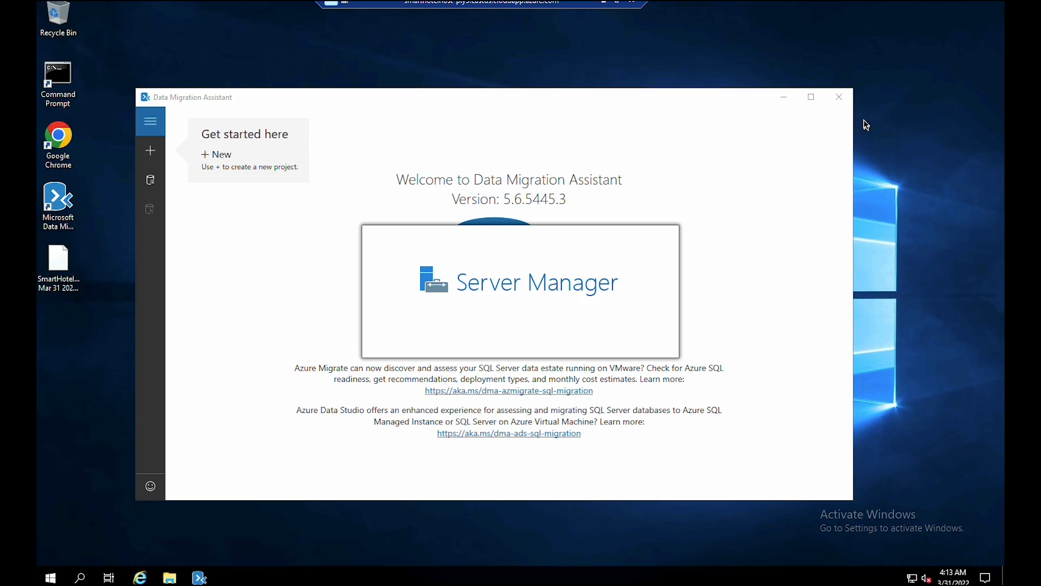
- Connect to the smarthotelSQL1 console in Hyper-V Manager, then minimize the connection window
{"action": "left_click", "coordinate": [380, 154]}
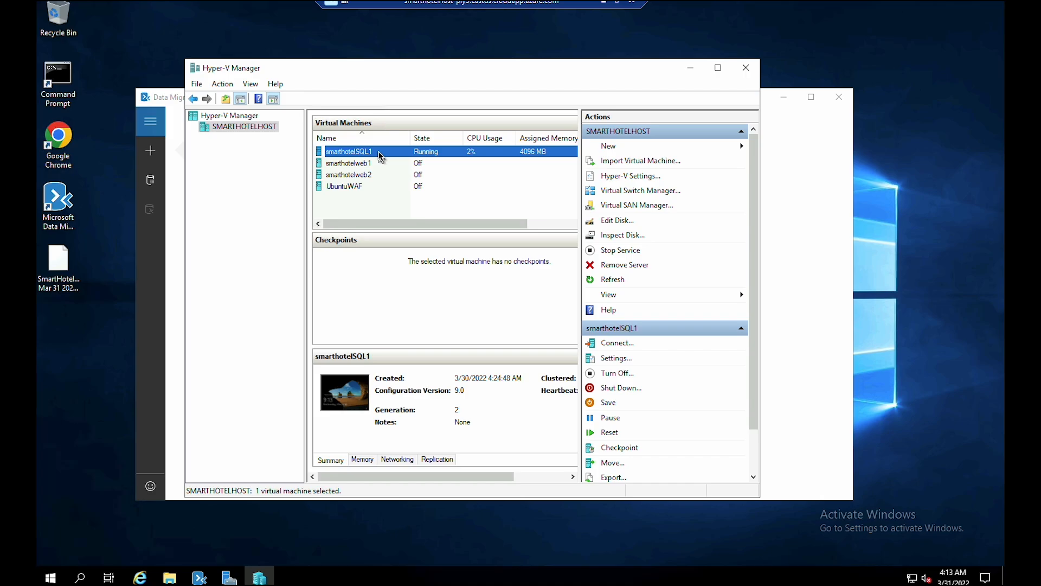
{"action": "double_click", "coordinate": [379, 153]}
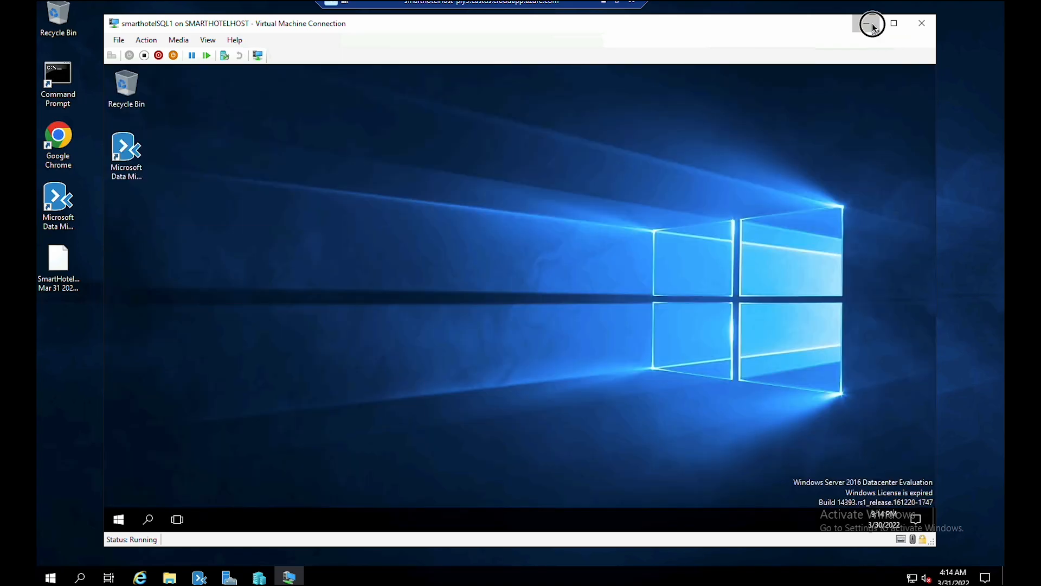
{"action": "left_click", "coordinate": [872, 24]}
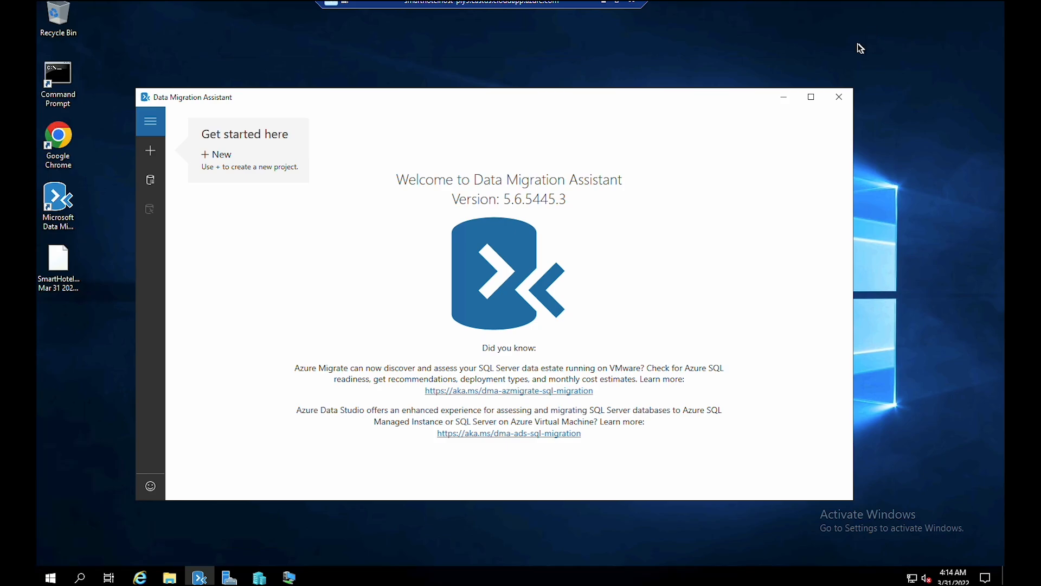
- Find Dma.exe.config under C:\Program Files and open it with Notepad
{"action": "left_click", "coordinate": [171, 578]}
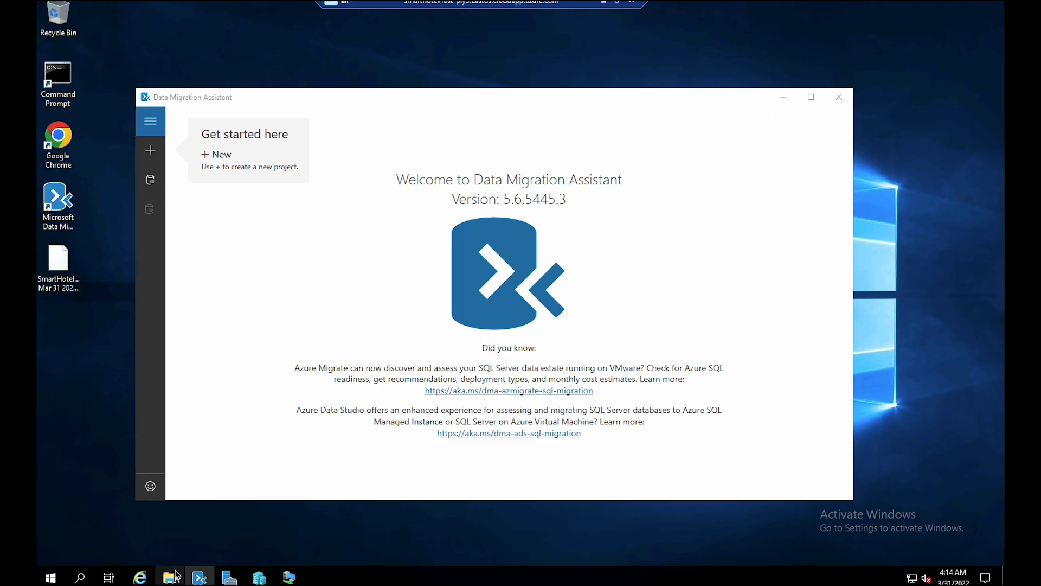
{"action": "type", "text": "C:\\Program F"}
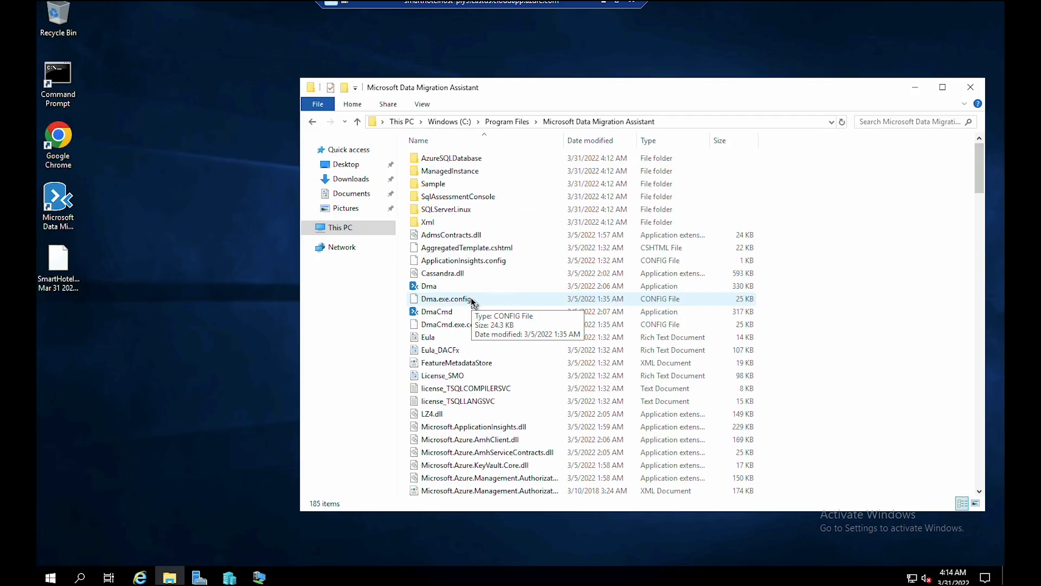
{"action": "left_click", "coordinate": [472, 303]}
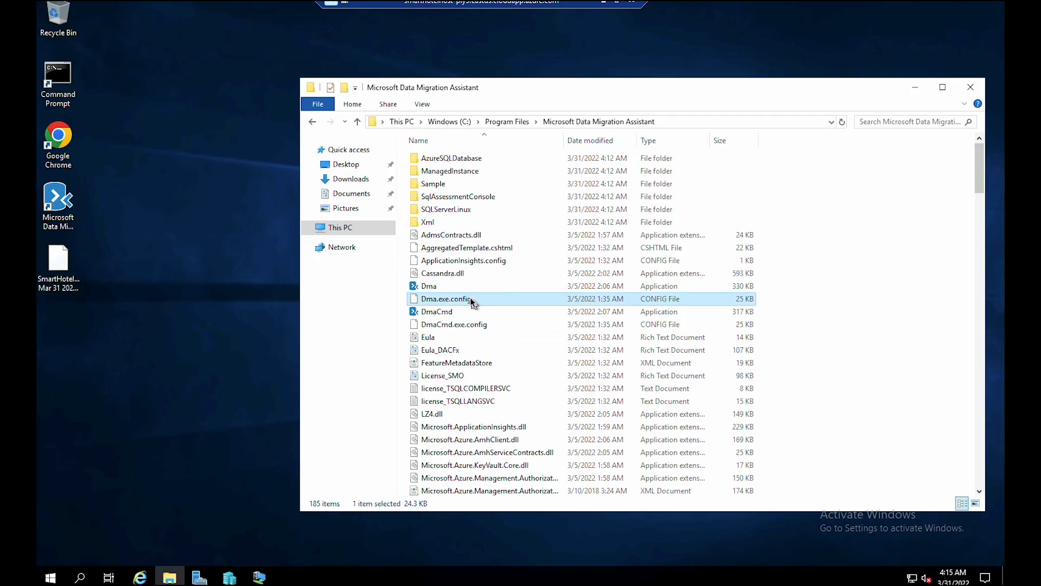
{"action": "right_click", "coordinate": [470, 302]}
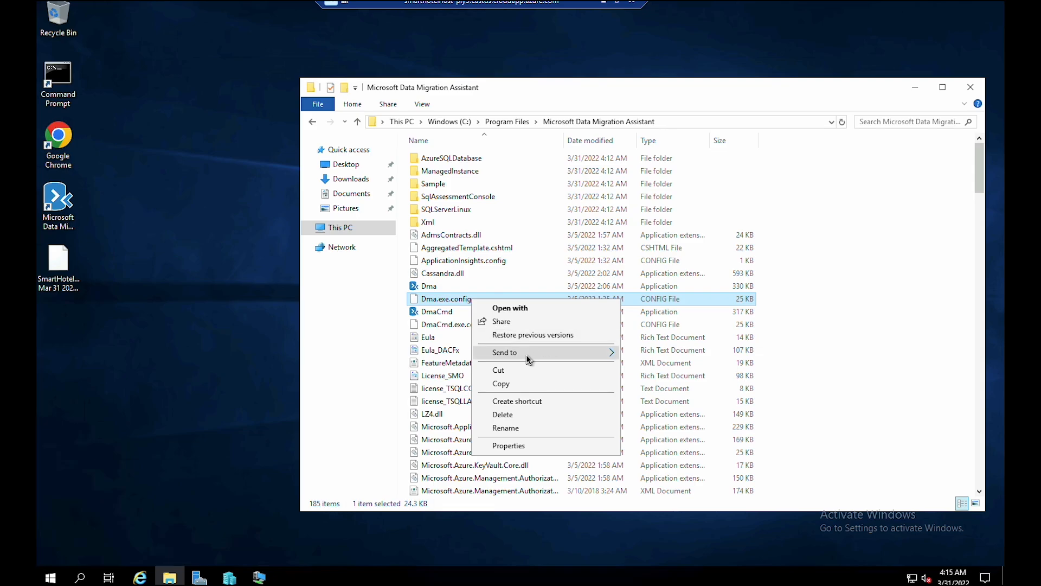
{"action": "left_click", "coordinate": [527, 309]}
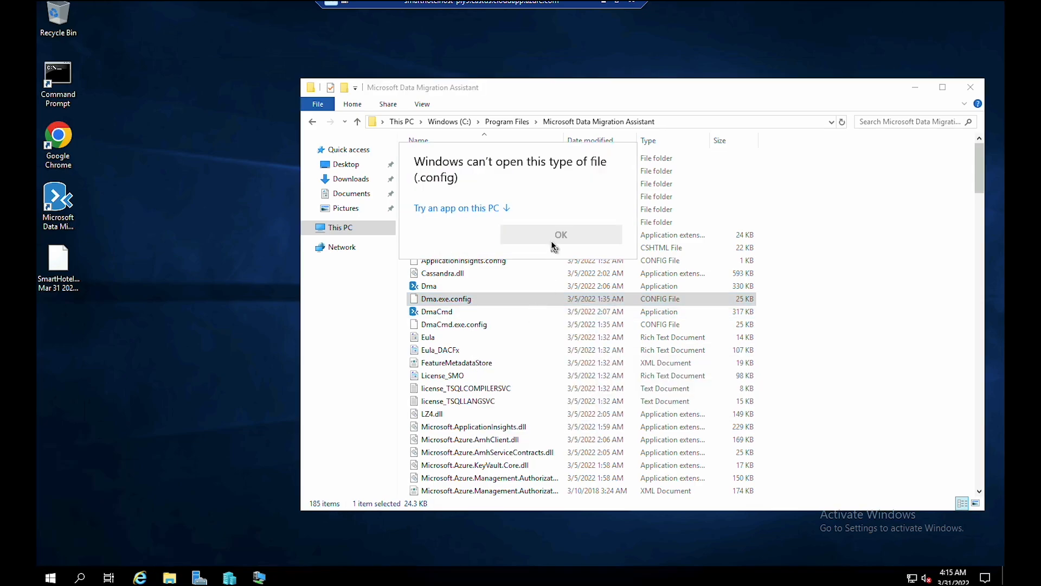
{"action": "left_click", "coordinate": [557, 236]}
- Remove the comment markers around the EnableAssessmentUploadToAzureMigrate setting to enable it
{"action": "left_click", "coordinate": [362, 290]}
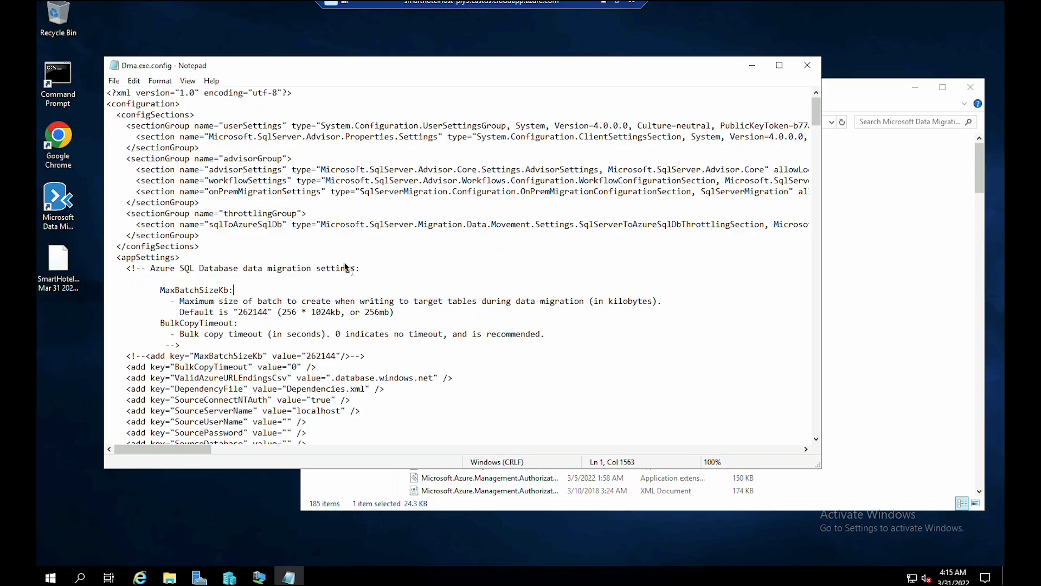
{"action": "left_click", "coordinate": [303, 215]}
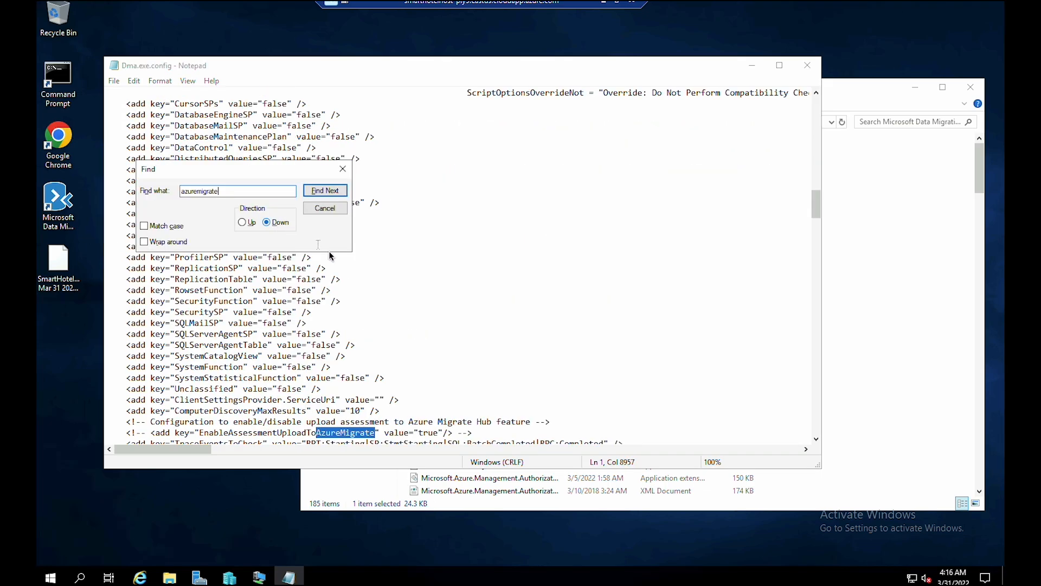
{"action": "scroll", "coordinate": [328, 254], "scroll_direction": "down", "scroll_amount": 2}
{"action": "left_click_drag", "start_coordinate": [151, 367], "coordinate": [126, 367]}
{"action": "key", "text": "Delete"}
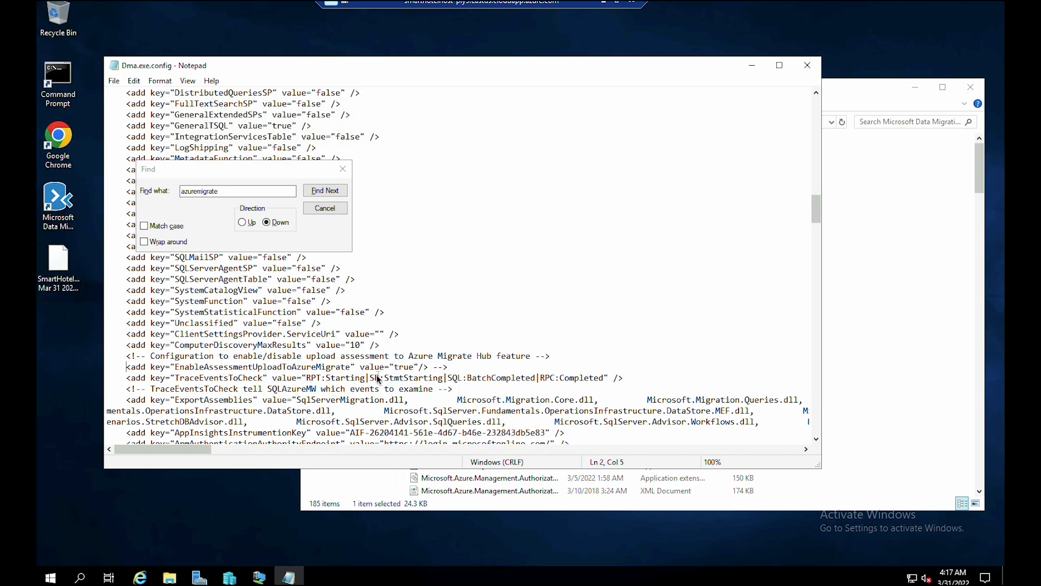
{"action": "left_click_drag", "start_coordinate": [449, 367], "coordinate": [432, 372]}
{"action": "key", "text": "BackSpace"}
{"action": "key", "text": "BackSpace"}
{"action": "left_click", "coordinate": [343, 168]}
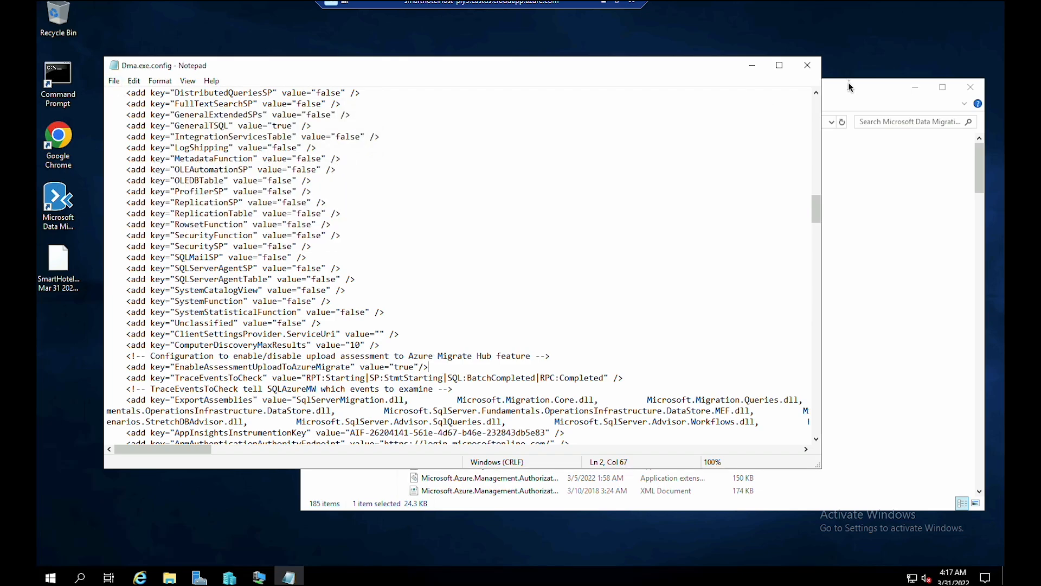
- Close Notepad, launch DMA, and create project 'SmartHotelAssessment' with Database Engine, SQL Server to Azure SQL Database
{"action": "left_click", "coordinate": [808, 65]}
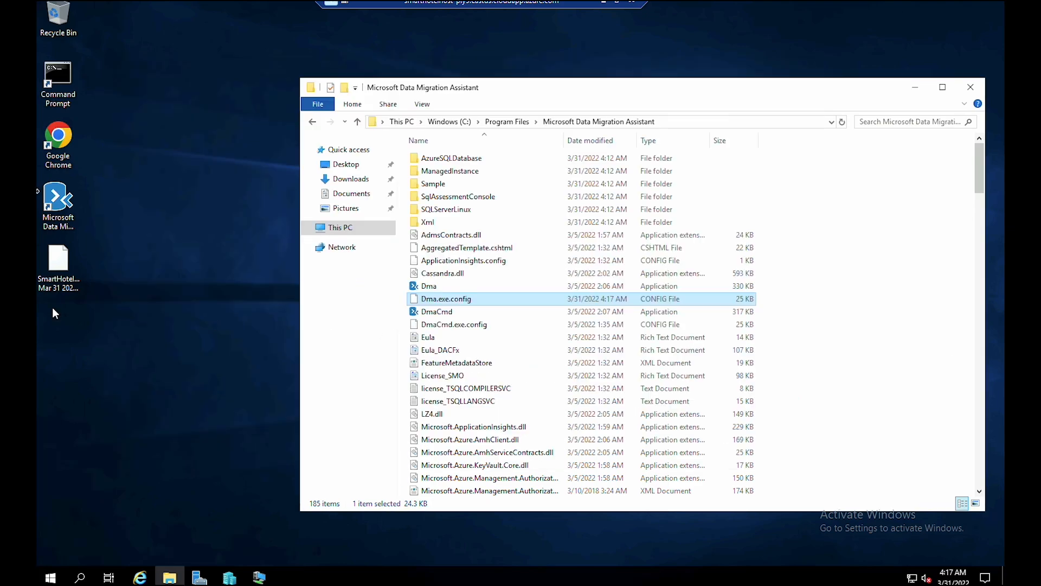
{"action": "double_click", "coordinate": [55, 206]}
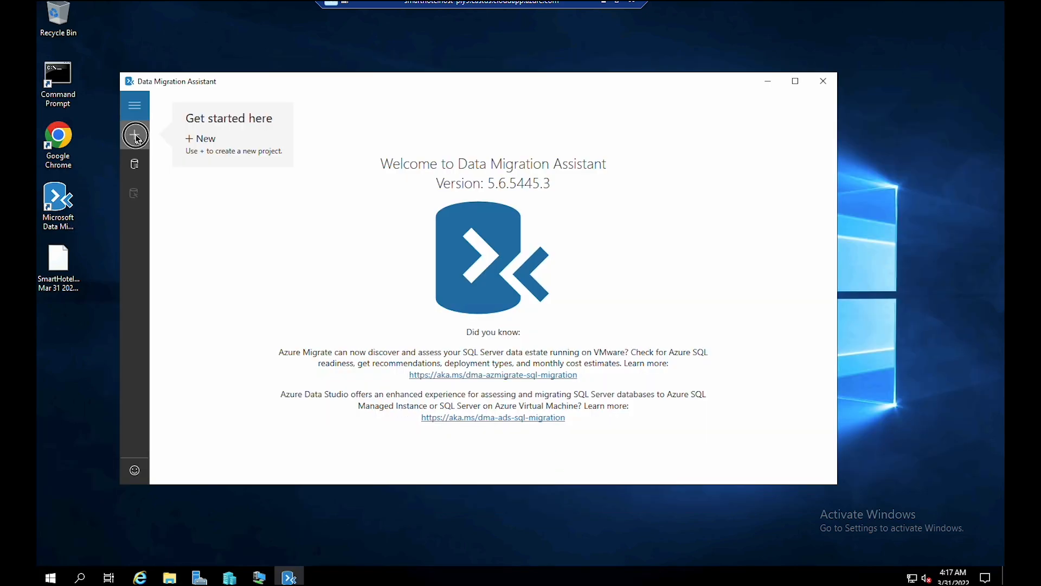
{"action": "left_click", "coordinate": [136, 136]}
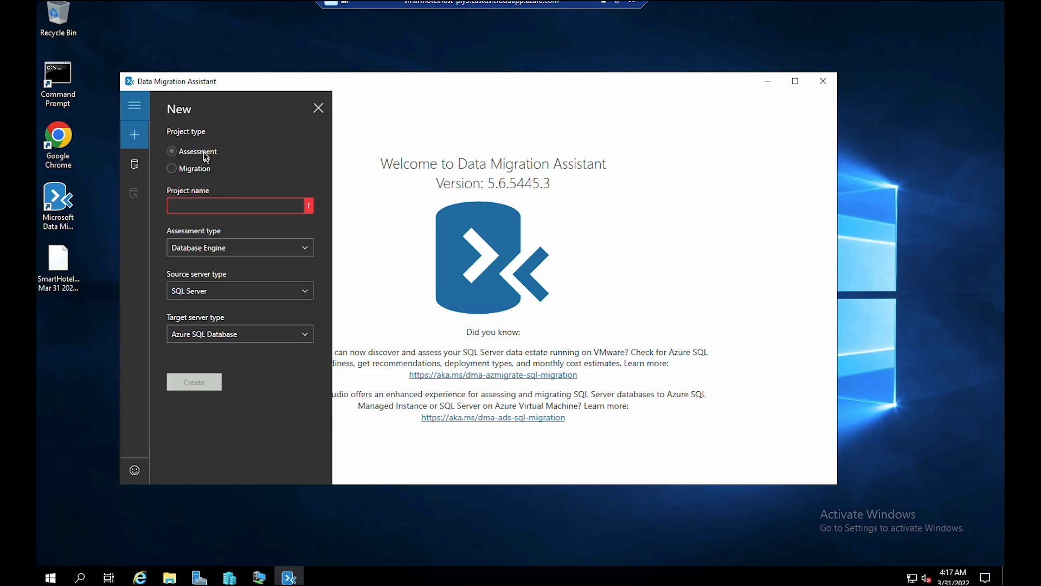
{"action": "left_click", "coordinate": [218, 208]}
{"action": "type", "text": "SmartHotelAssessment"}
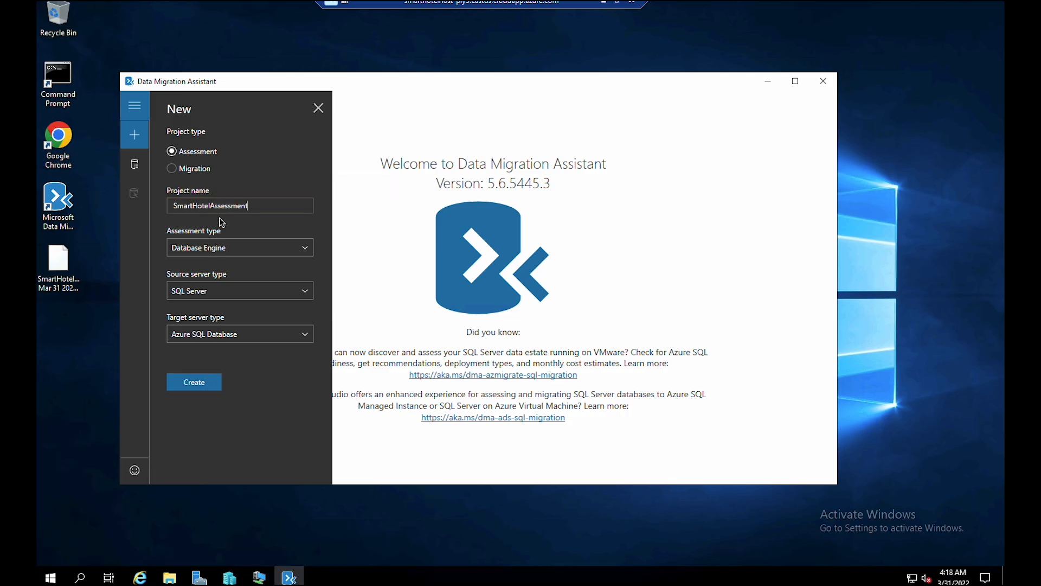
{"action": "left_click", "coordinate": [229, 248]}
{"action": "left_click", "coordinate": [230, 252]}
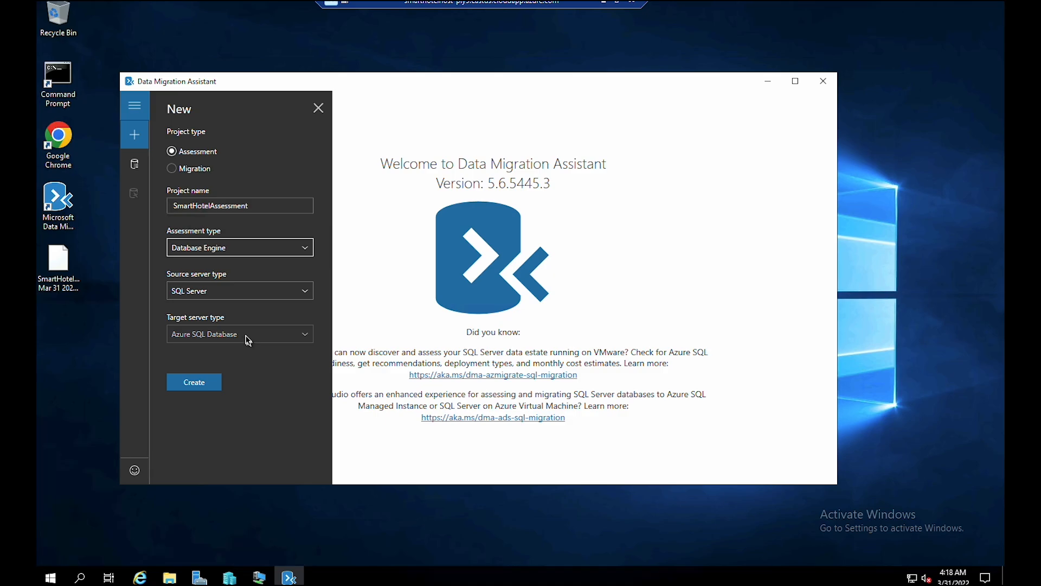
{"action": "left_click", "coordinate": [215, 385]}
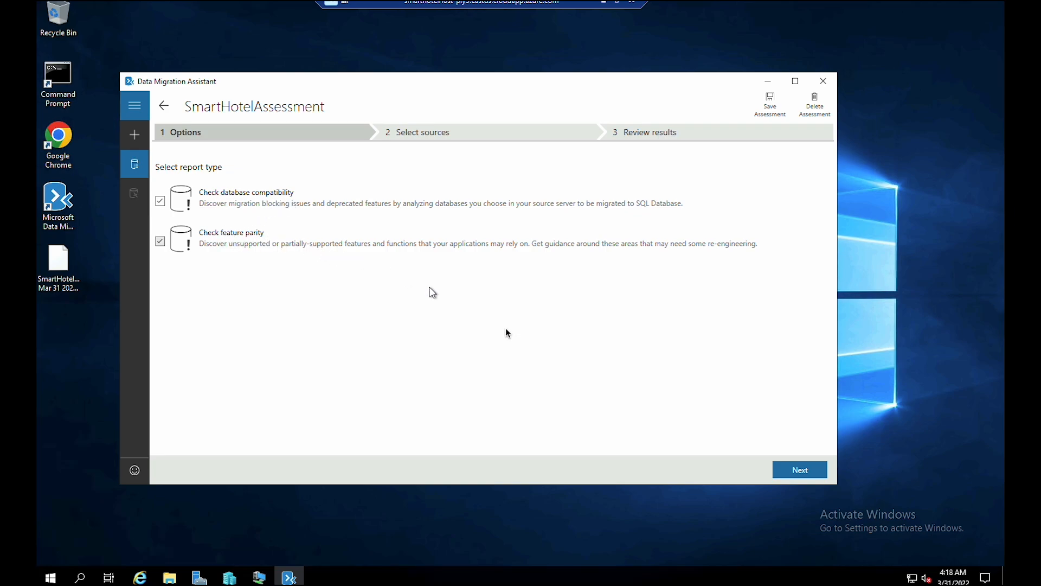
- Keep both report types, then copy the SQL VM's IPv4 address 192.168.0.6 from ipconfig
{"action": "left_click", "coordinate": [813, 470]}
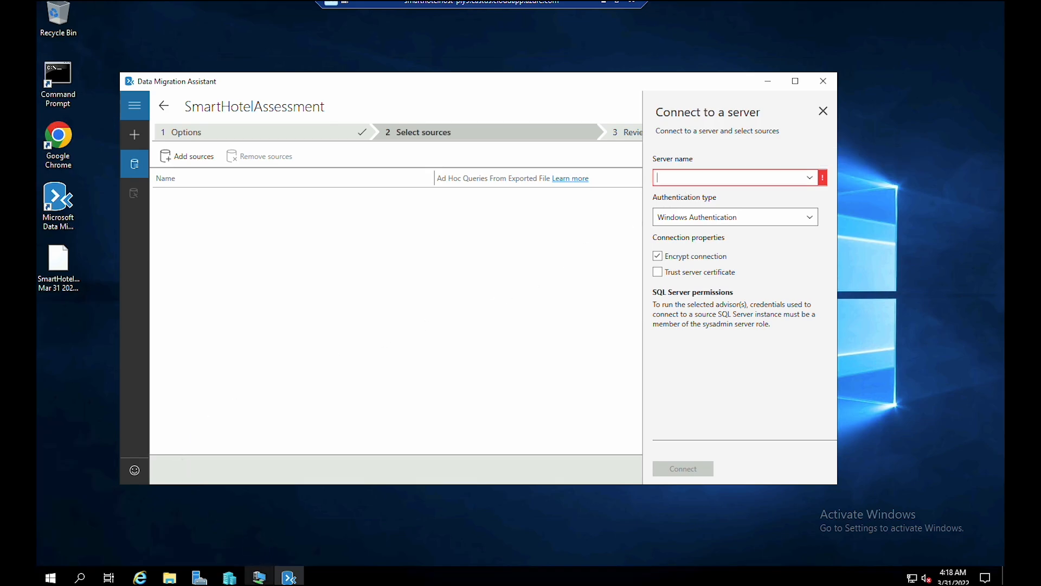
{"action": "mouse_move", "coordinate": [259, 577]}
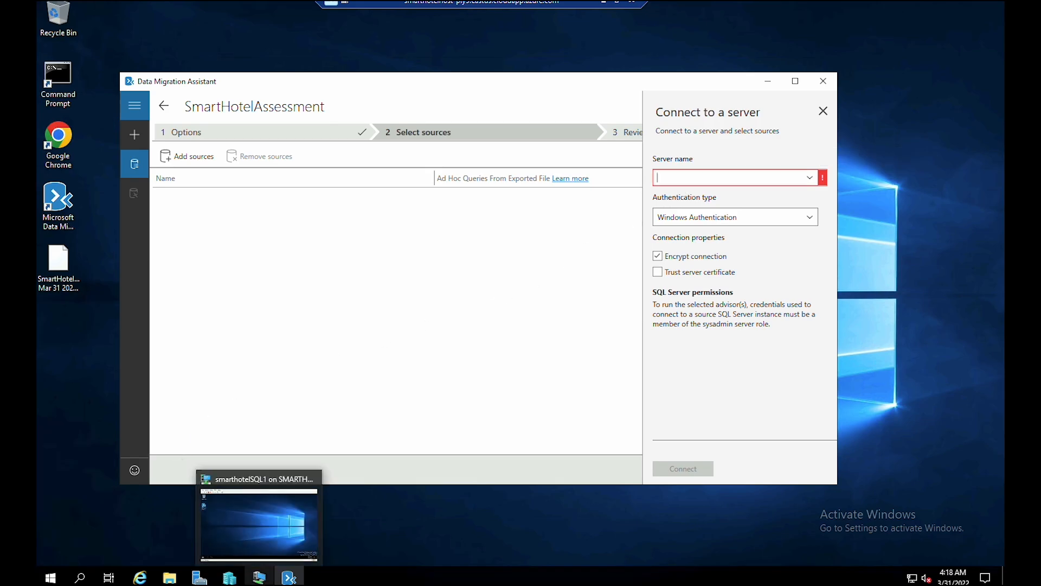
{"action": "left_click", "coordinate": [271, 539]}
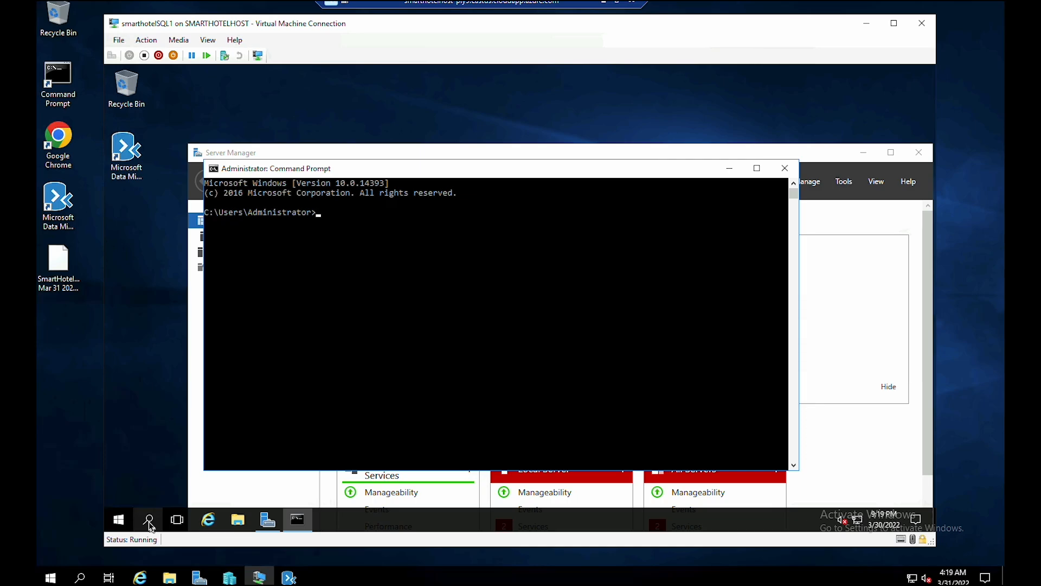
{"action": "type", "text": "ipconfig"}
{"action": "key", "text": "Return"}
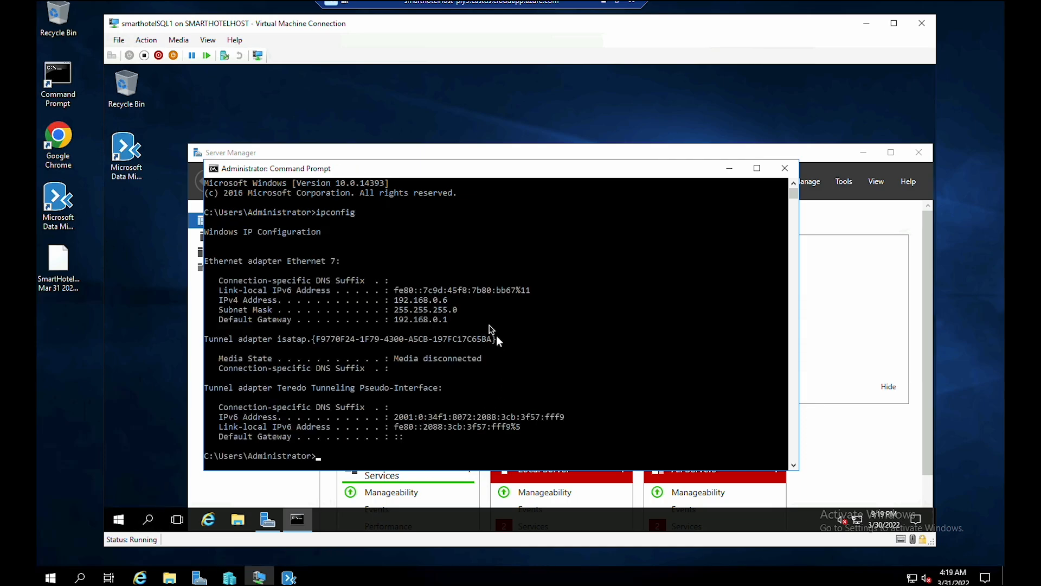
{"action": "left_click", "coordinate": [401, 305]}
{"action": "left_click_drag", "start_coordinate": [400, 305], "coordinate": [449, 303]}
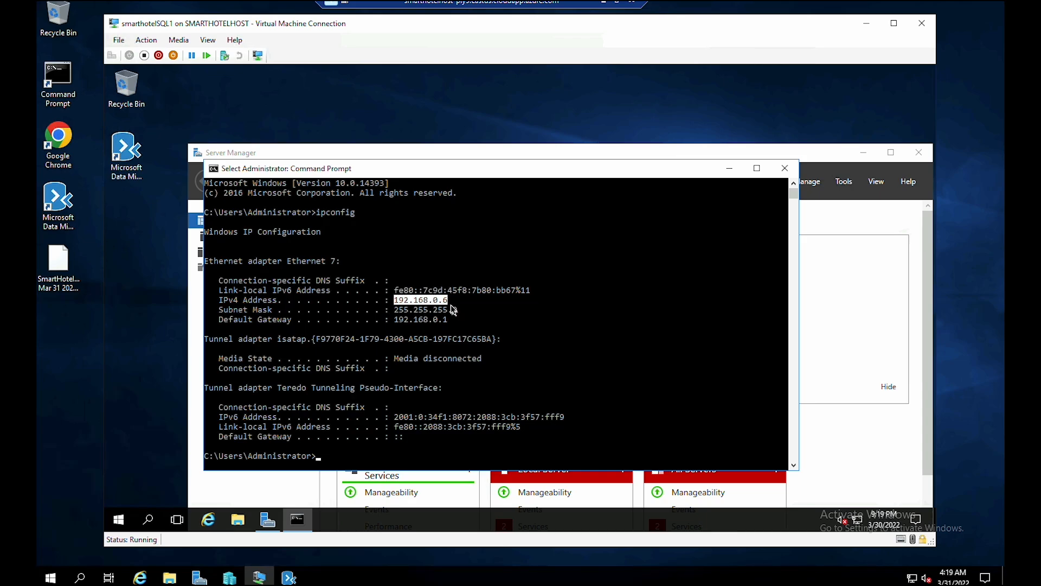
{"action": "right_click", "coordinate": [453, 310]}
{"action": "left_click", "coordinate": [866, 23]}
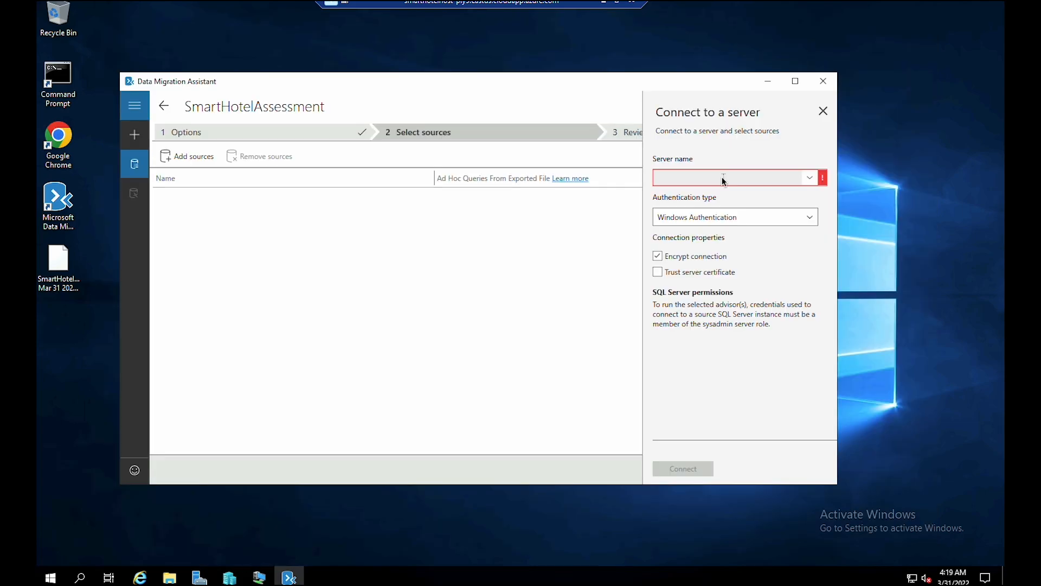
- Connect to 192.168.0.6 with SQL Server Authentication and add SmartHotel.Registration as the source
{"action": "left_click", "coordinate": [723, 178]}
{"action": "type", "text": "192.168.0.6"}
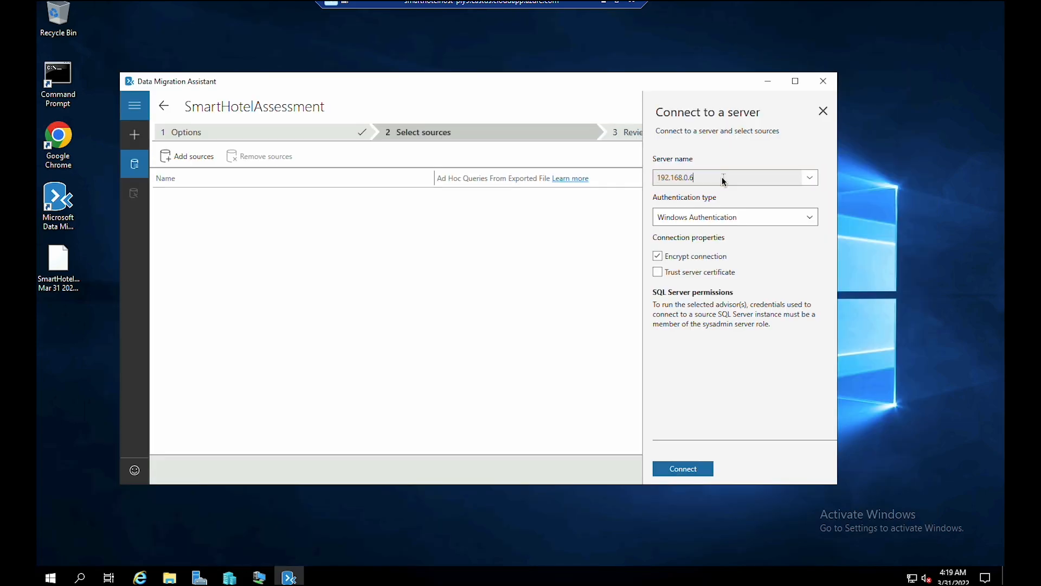
{"action": "left_click", "coordinate": [725, 218]}
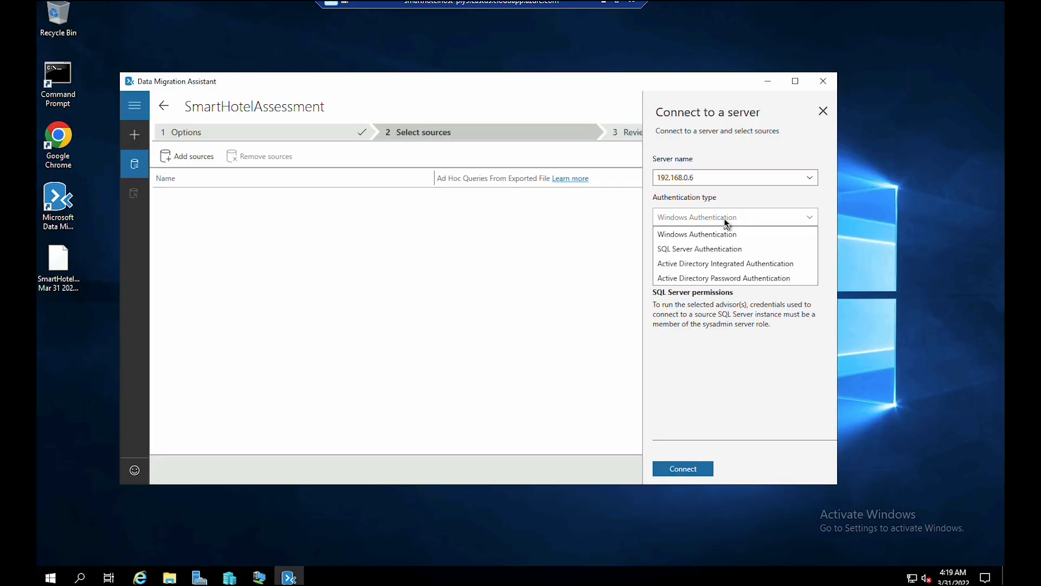
{"action": "left_click", "coordinate": [730, 253]}
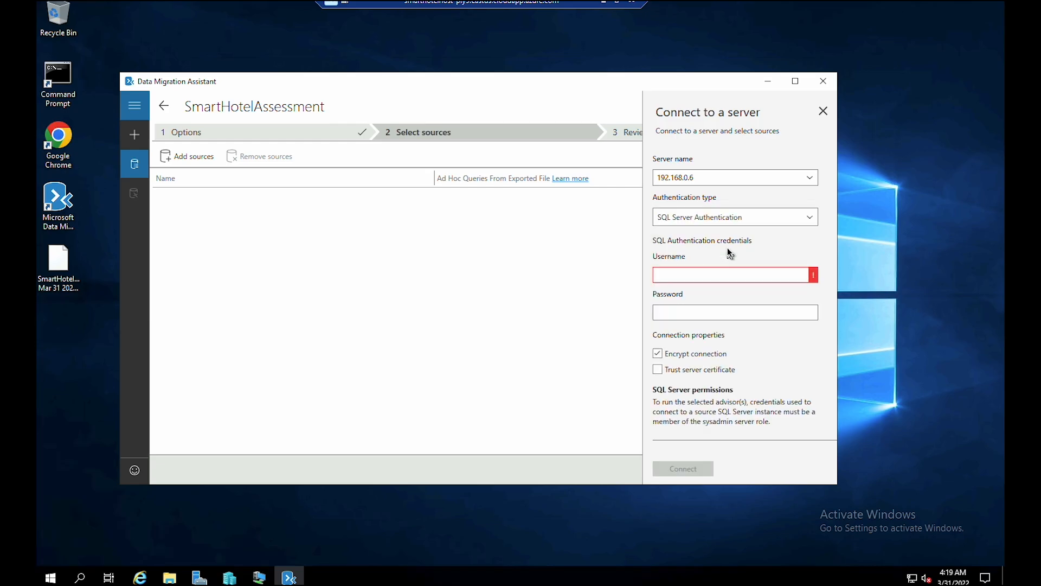
{"action": "left_click", "coordinate": [717, 275]}
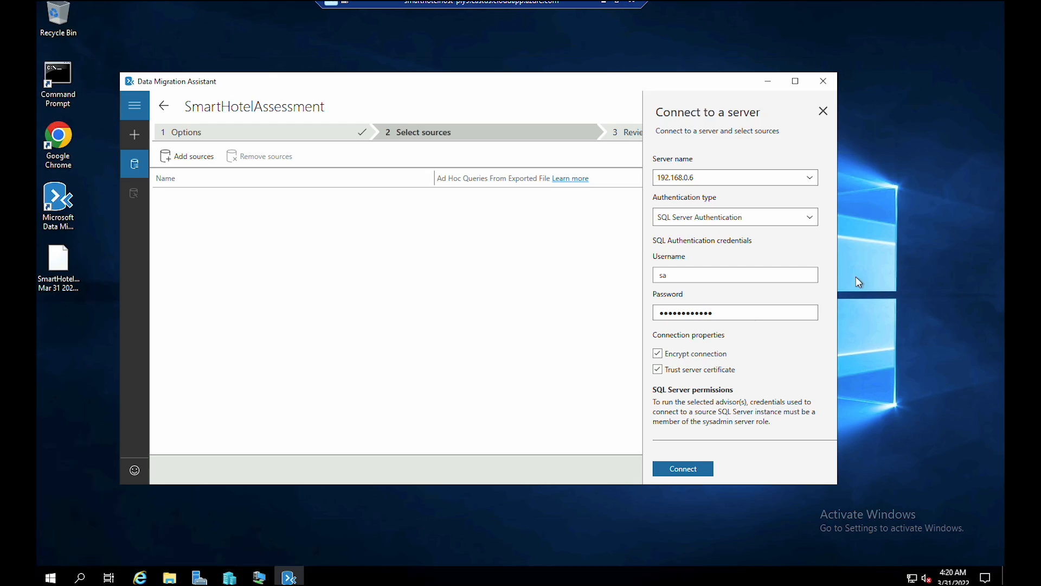
{"action": "left_click", "coordinate": [689, 468]}
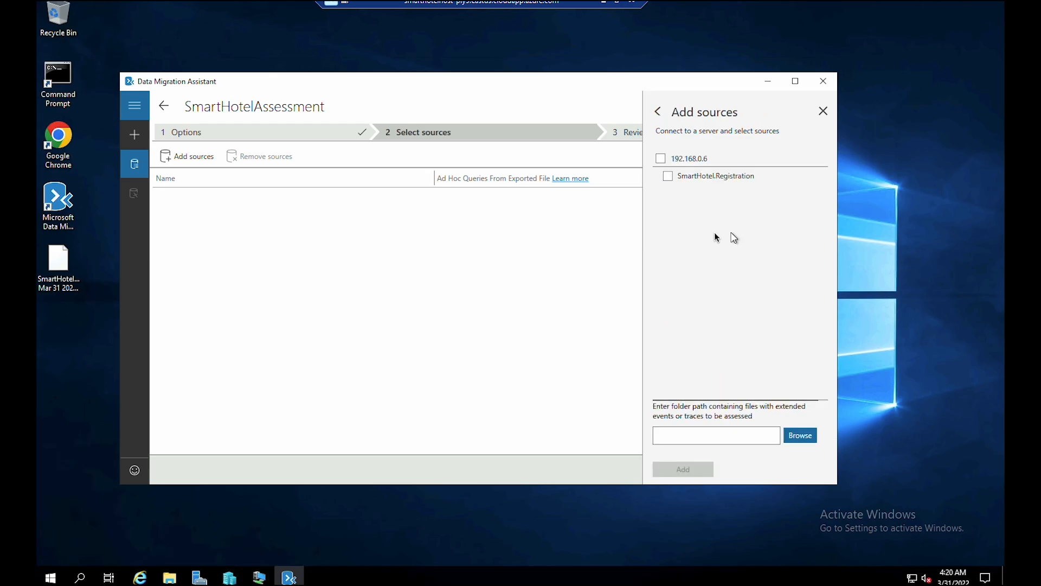
{"action": "left_click", "coordinate": [662, 159]}
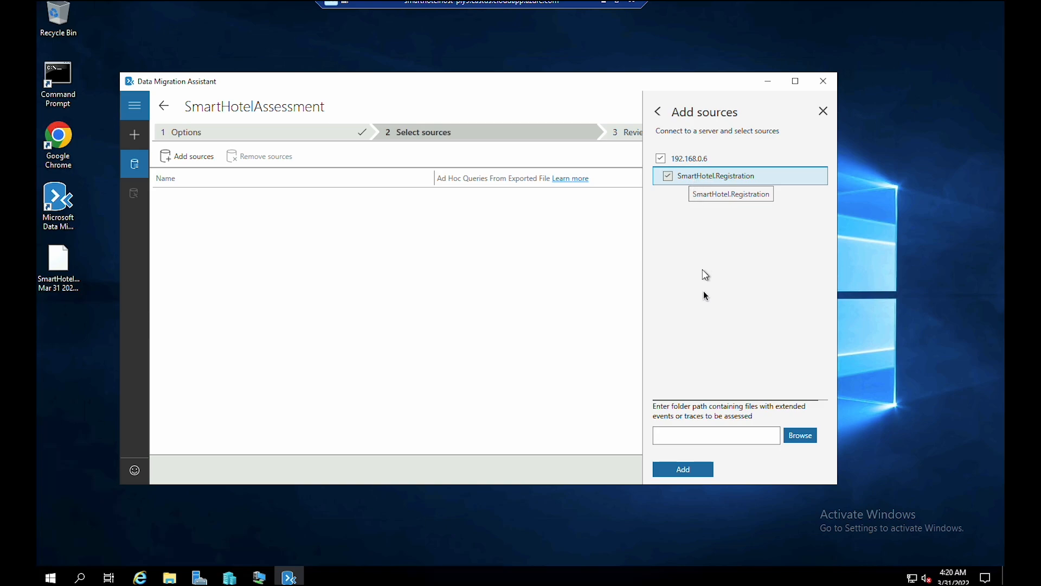
{"action": "left_click", "coordinate": [687, 468]}
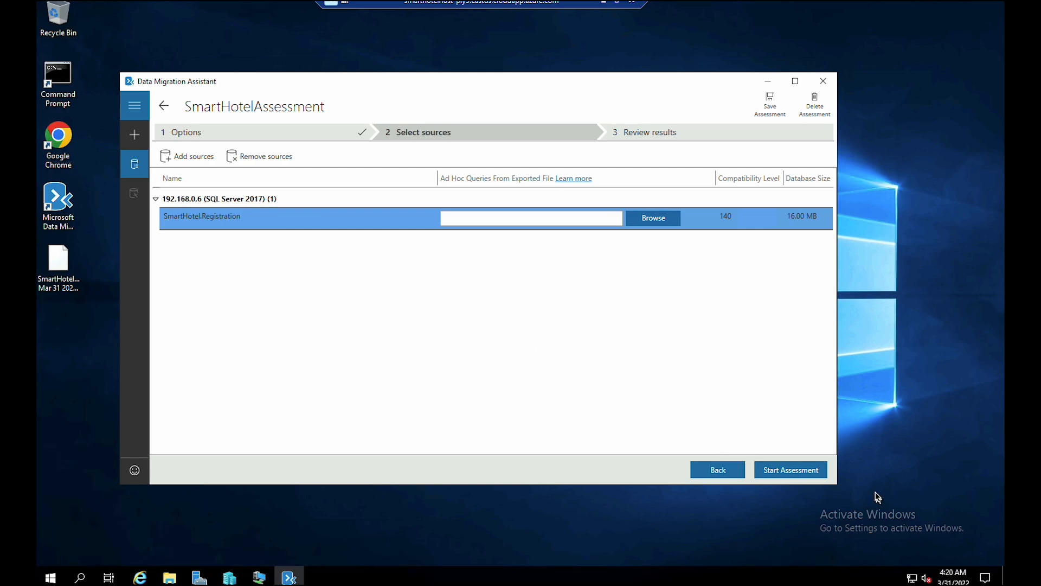
- Start the assessment and review the Service Broker finding's impact and recommendation
{"action": "left_click", "coordinate": [795, 471]}
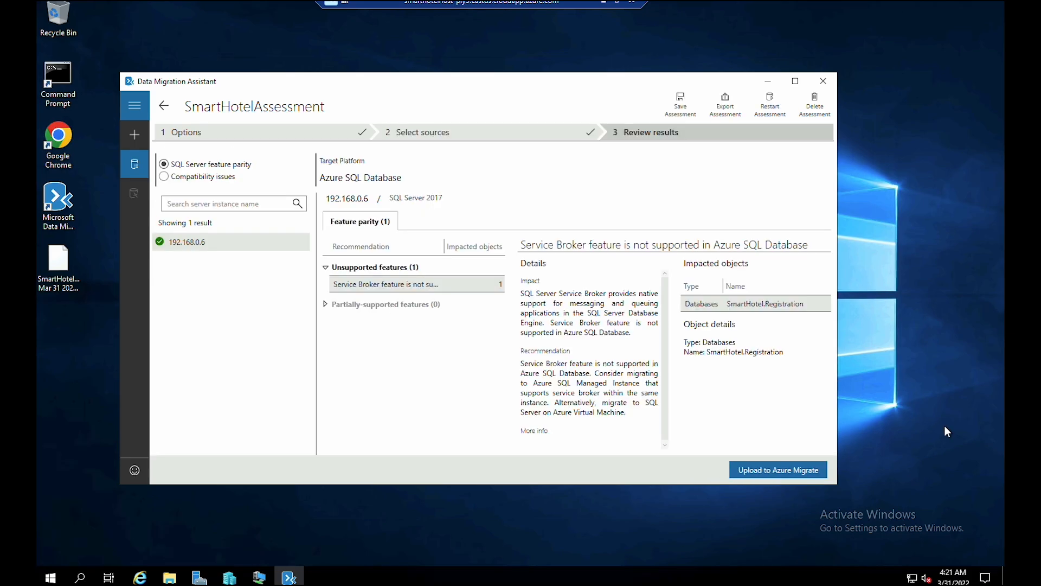
{"action": "left_click", "coordinate": [401, 287]}
{"action": "left_click_drag", "start_coordinate": [522, 292], "coordinate": [624, 294]}
{"action": "left_click_drag", "start_coordinate": [525, 368], "coordinate": [584, 408]}
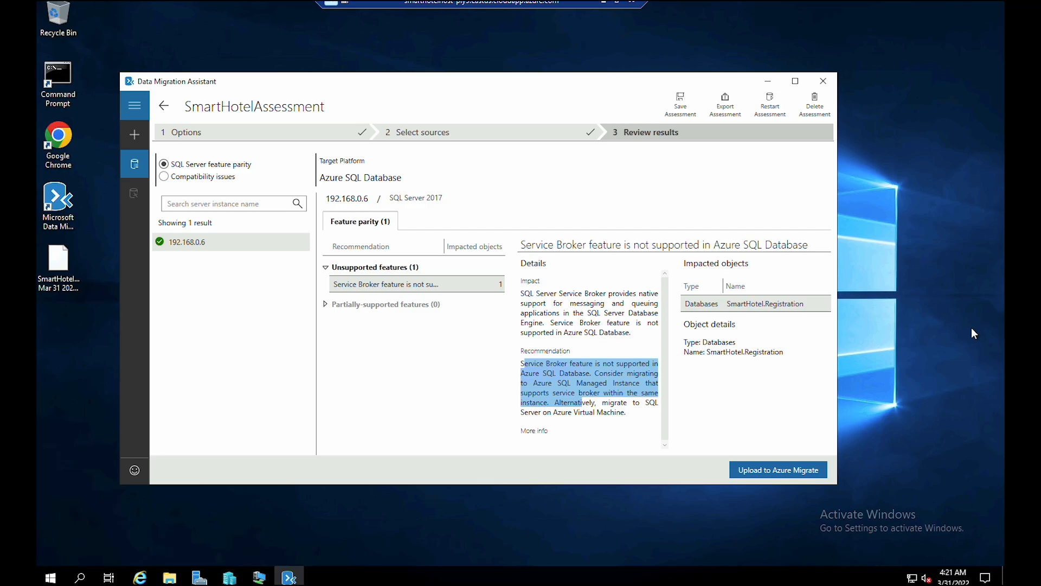
- Upload to Azure Migrate in the global Azure environment, signing in with the prefilled account and password
{"action": "left_click", "coordinate": [752, 471]}
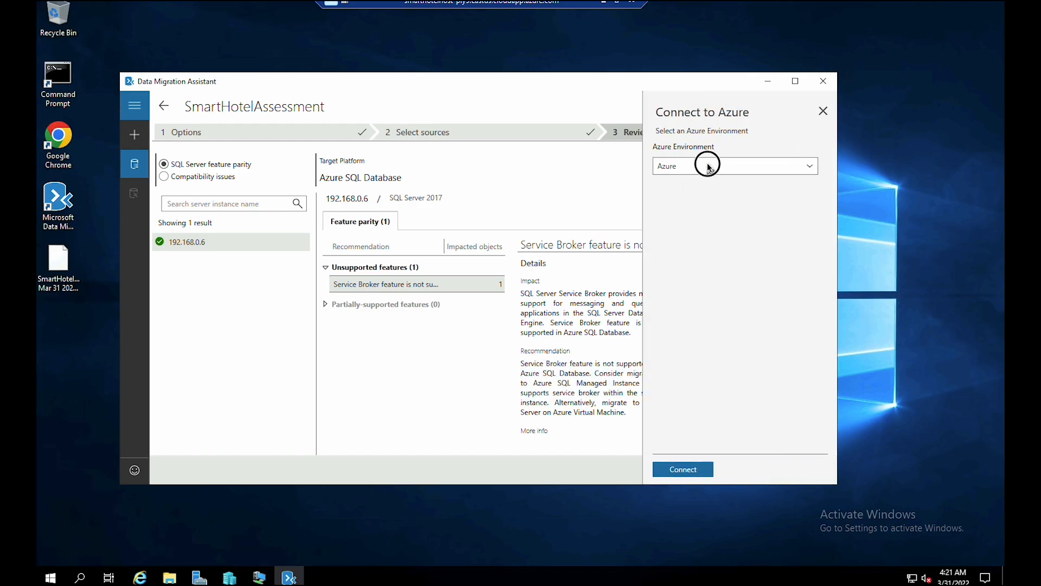
{"action": "left_click", "coordinate": [708, 165]}
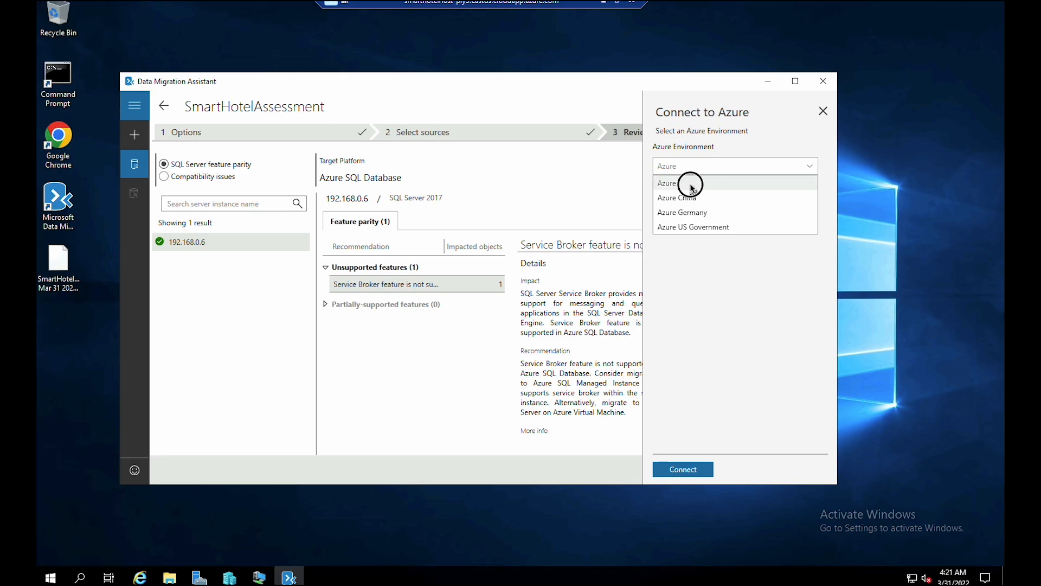
{"action": "left_click", "coordinate": [691, 185]}
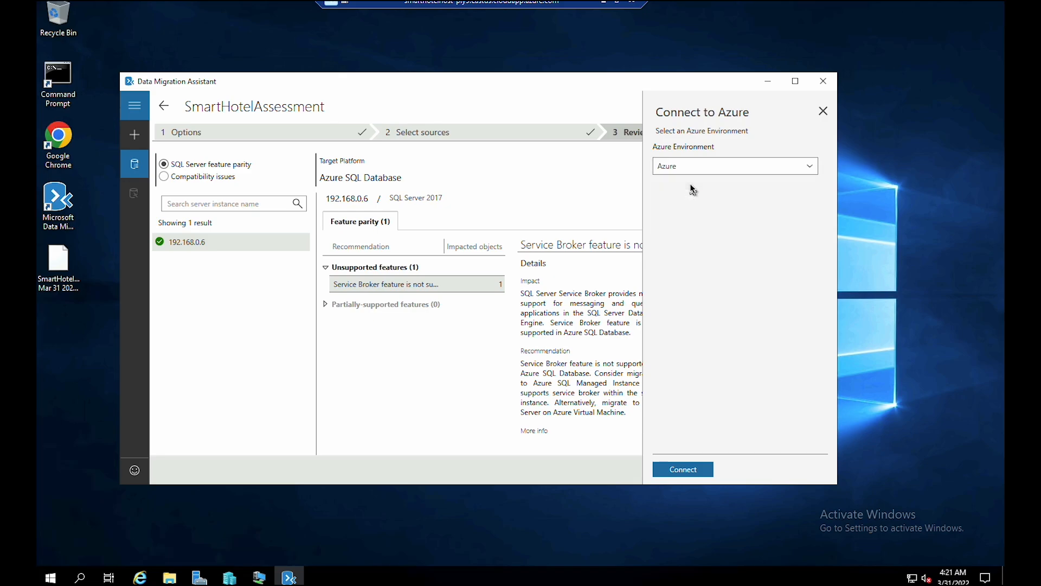
{"action": "left_click", "coordinate": [683, 469]}
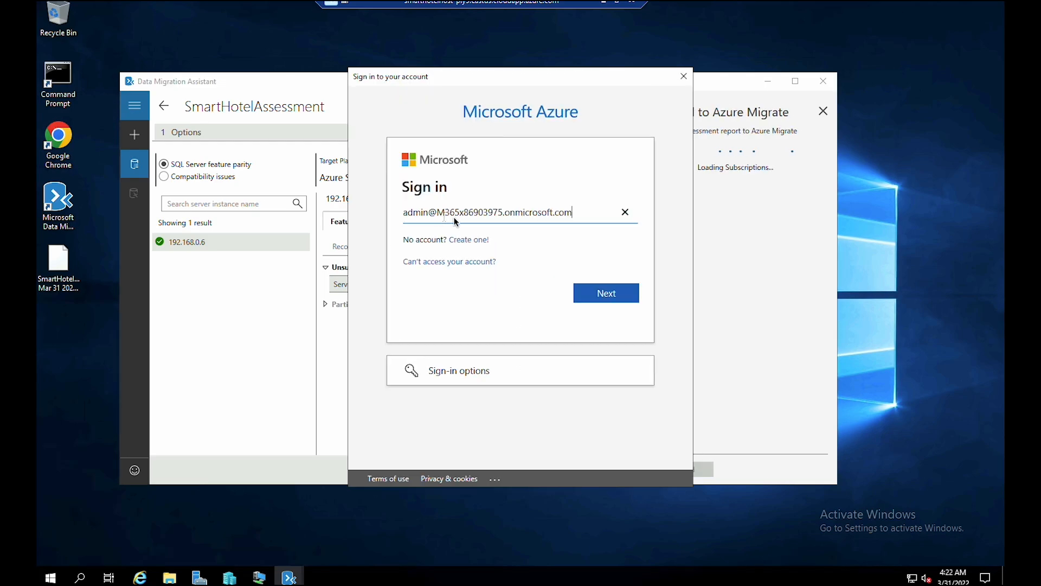
{"action": "left_click", "coordinate": [603, 296]}
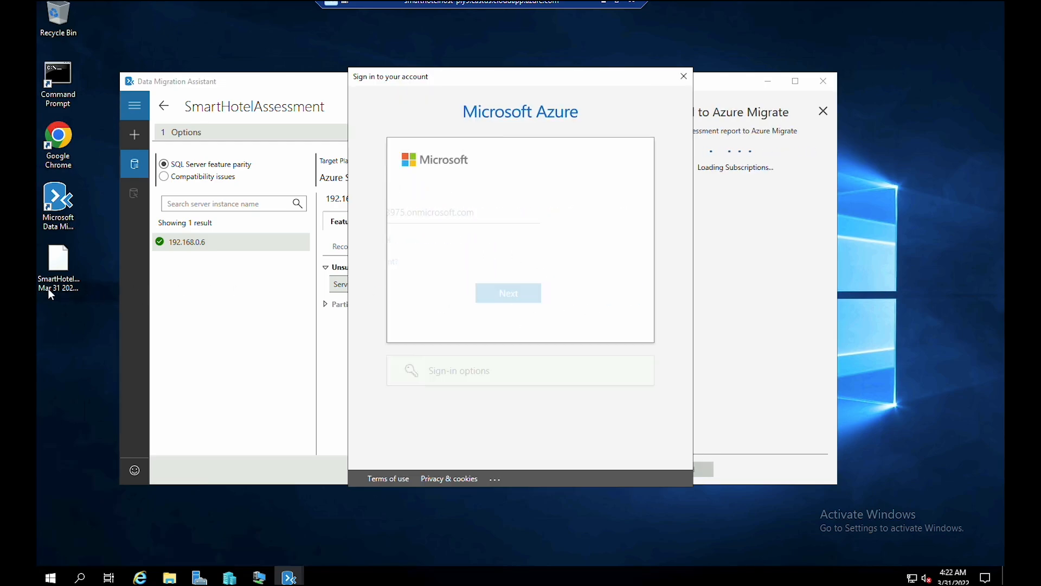
{"action": "key", "text": "ctrl+v"}
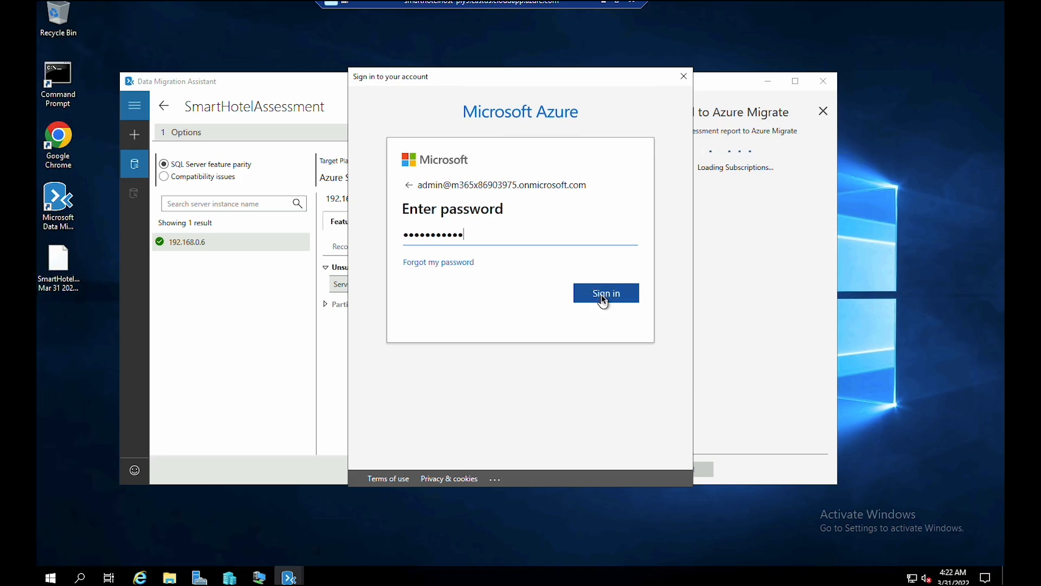
{"action": "left_click", "coordinate": [601, 295]}
{"action": "left_click", "coordinate": [540, 313]}
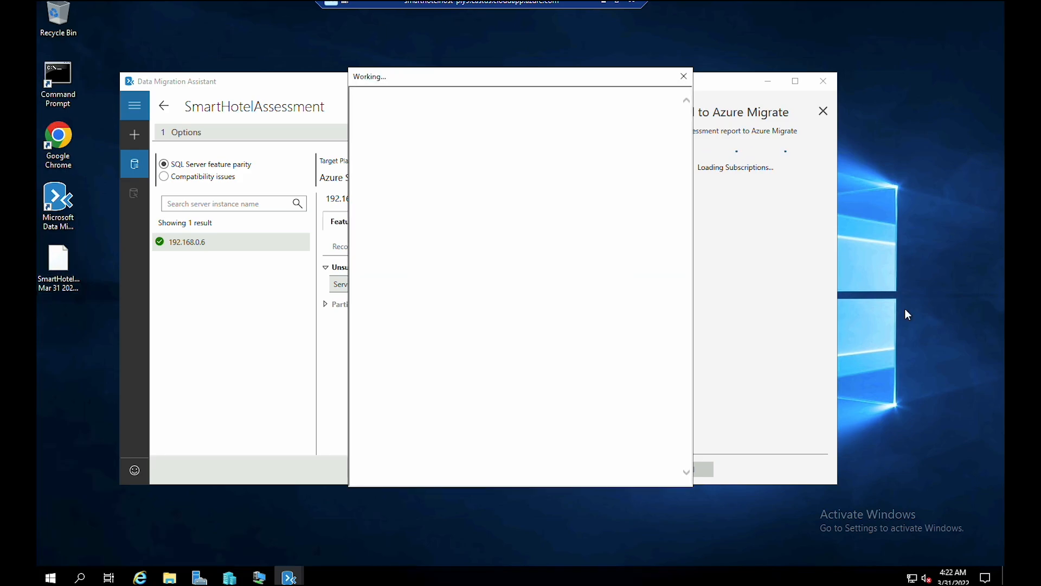
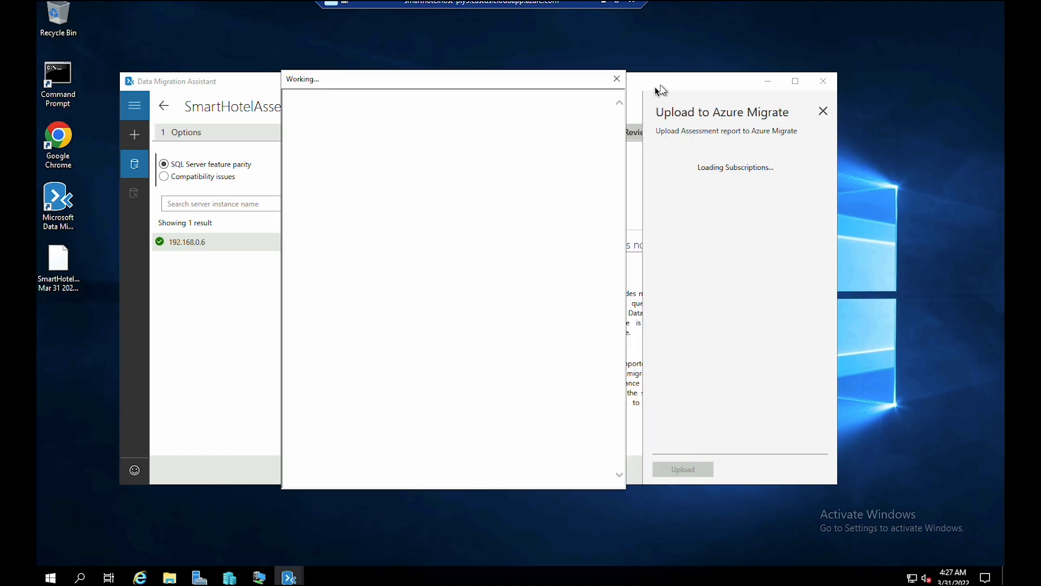
- Retry the Azure Migrate upload, reconnecting with the prefilled account and accepting the security warning
{"action": "left_click", "coordinate": [617, 79]}
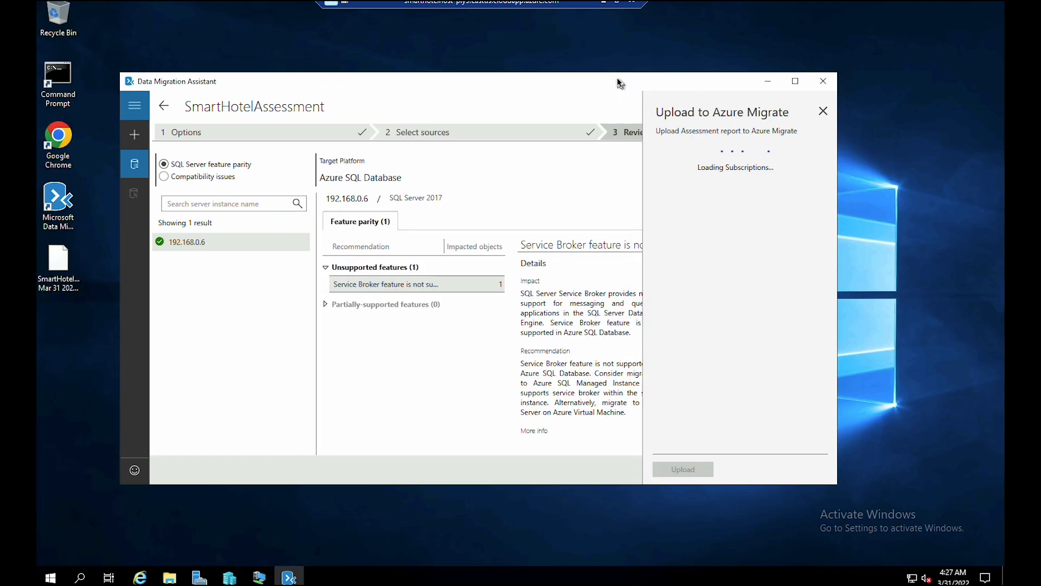
{"action": "left_click", "coordinate": [823, 111]}
{"action": "left_click", "coordinate": [789, 469]}
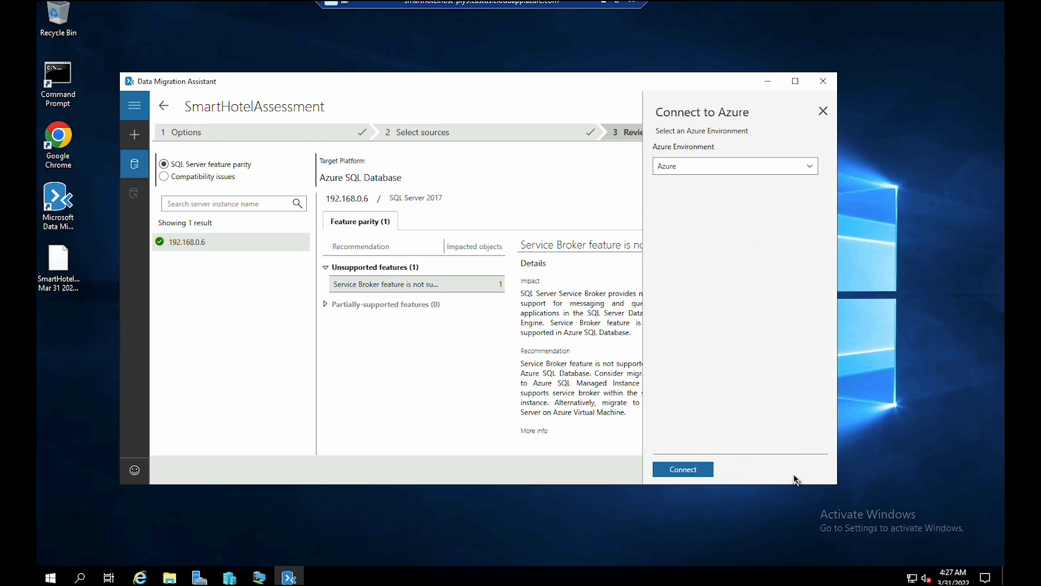
{"action": "left_click", "coordinate": [684, 470]}
{"action": "left_click", "coordinate": [500, 224]}
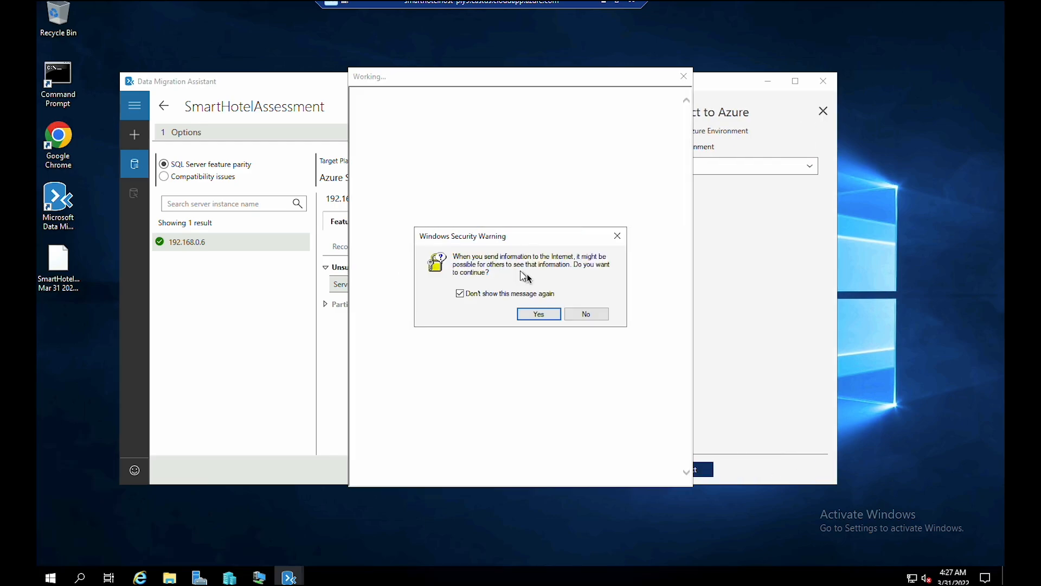
{"action": "left_click", "coordinate": [538, 313]}
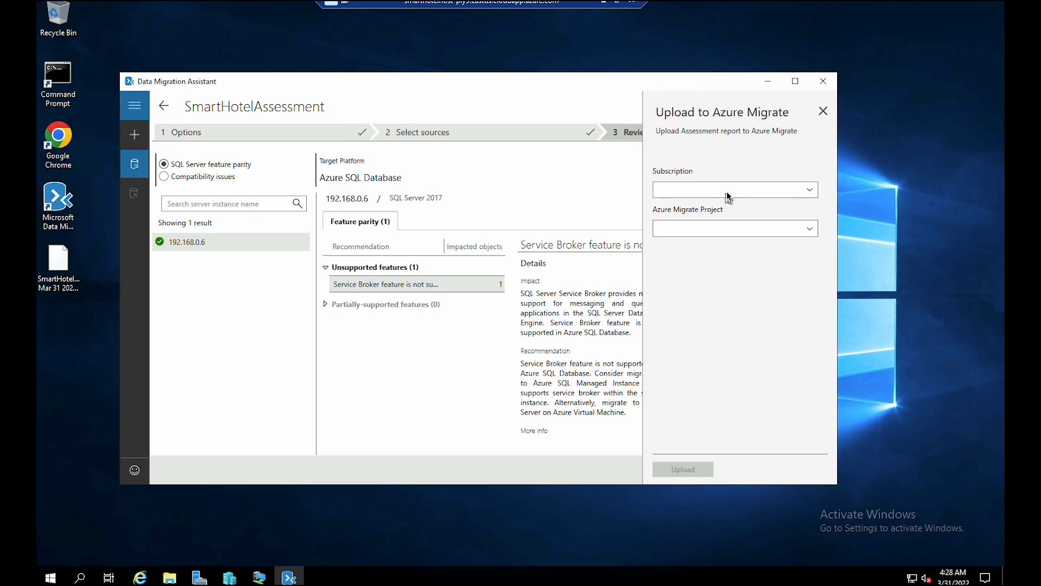
- Upload the assessment under the Azure Pass - Sponsorship subscription and acknowledge the success message
{"action": "left_click", "coordinate": [799, 189]}
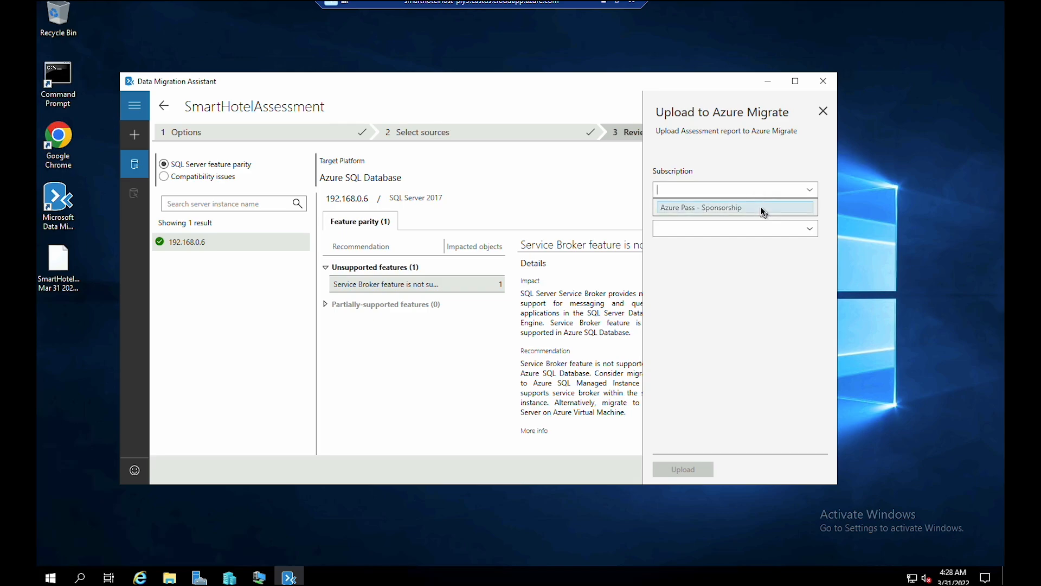
{"action": "left_click", "coordinate": [762, 207]}
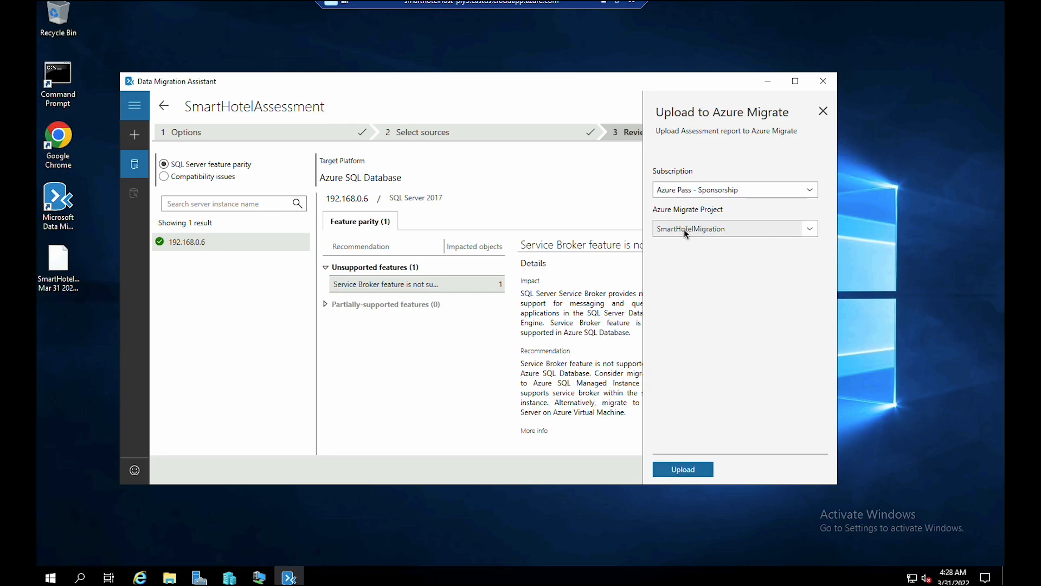
{"action": "left_click", "coordinate": [693, 467]}
{"action": "left_click", "coordinate": [694, 470]}
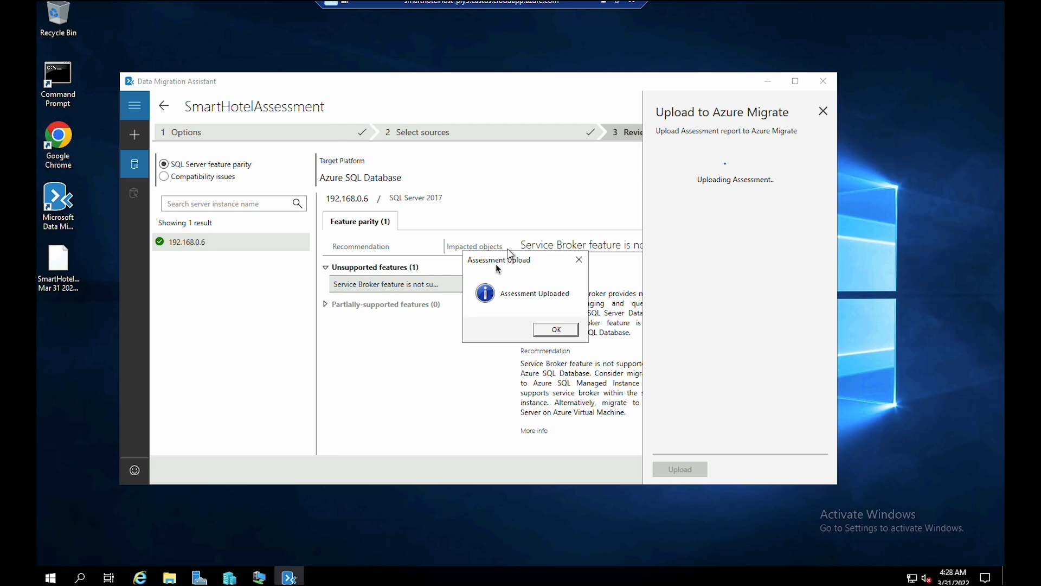
{"action": "left_click", "coordinate": [564, 332]}
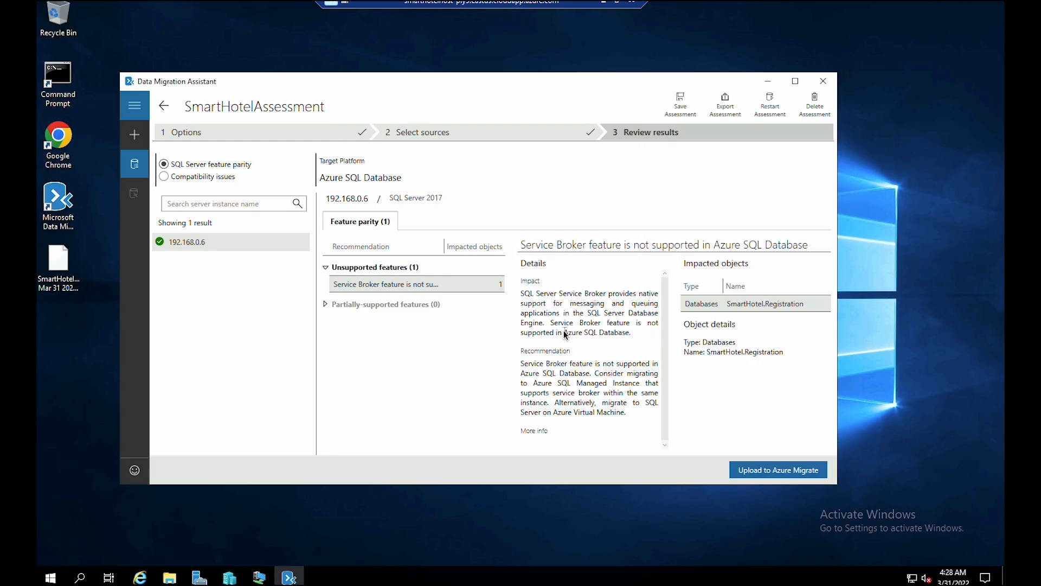
- Close the Assess databases blade in the portal and refresh Azure Migrate | Databases
{"action": "left_click", "coordinate": [607, 8]}
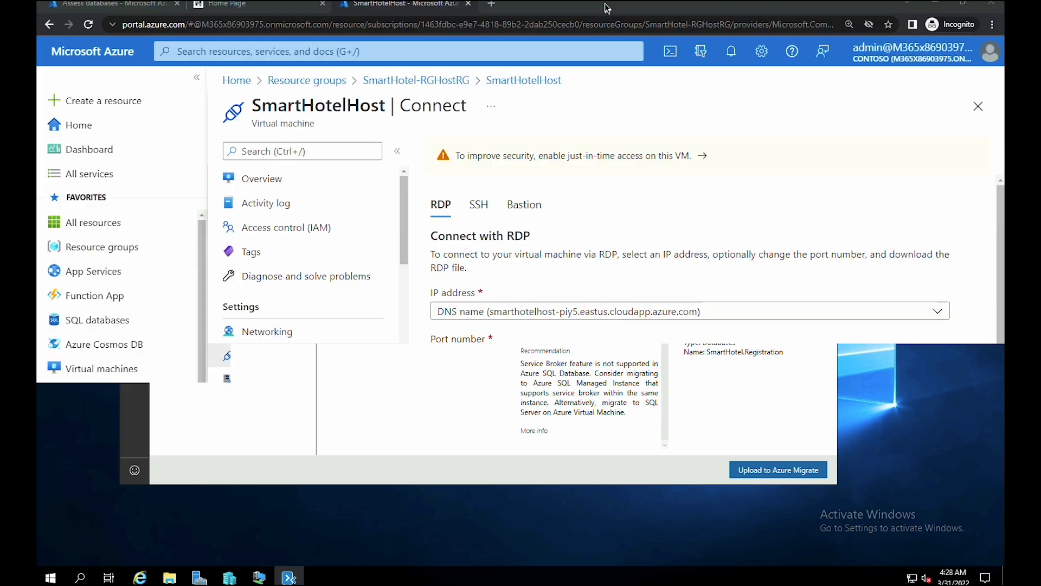
{"action": "left_click", "coordinate": [124, 5]}
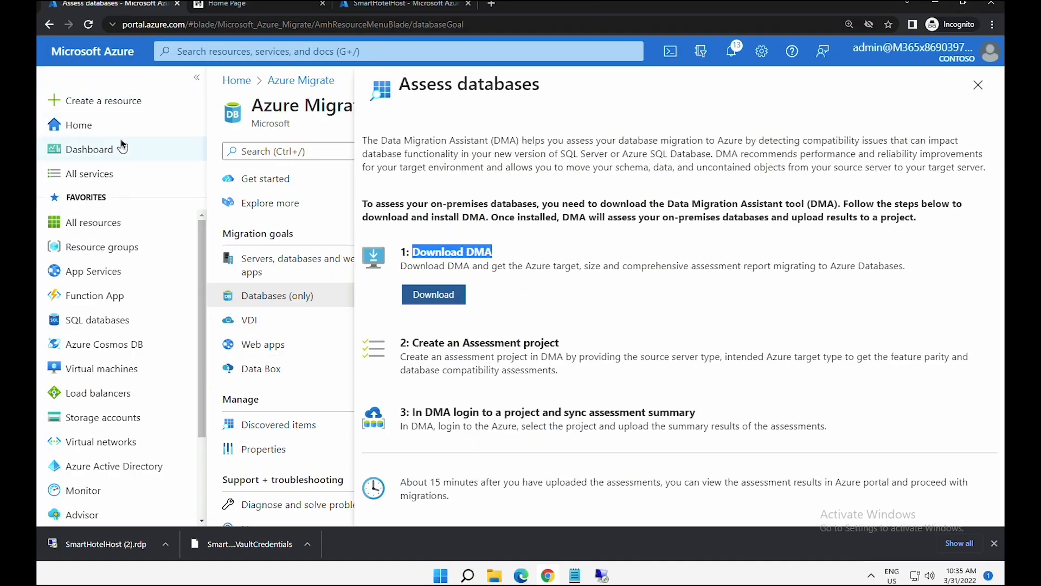
{"action": "left_click", "coordinate": [977, 85]}
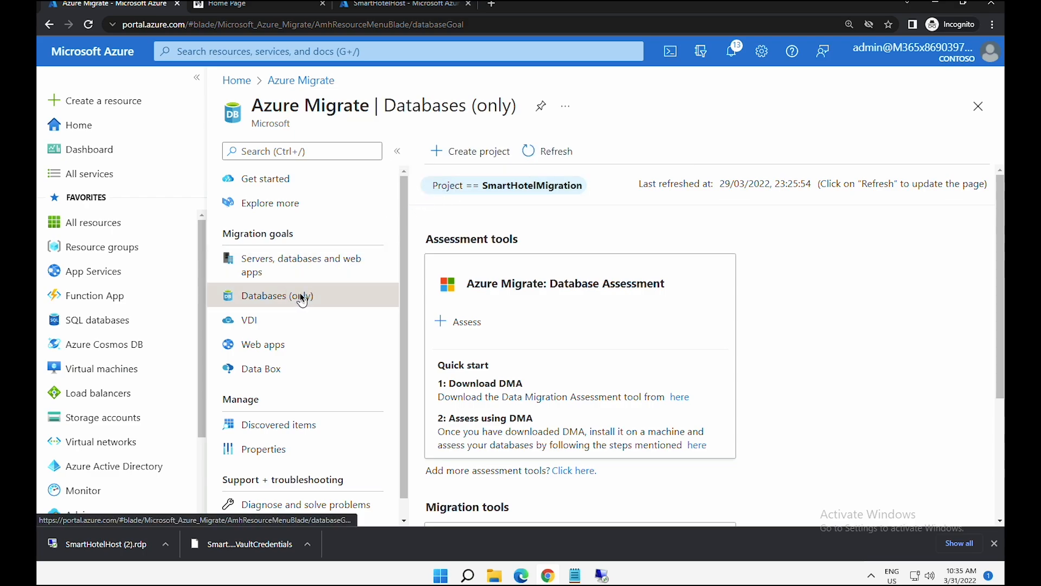
{"action": "left_click", "coordinate": [545, 157]}
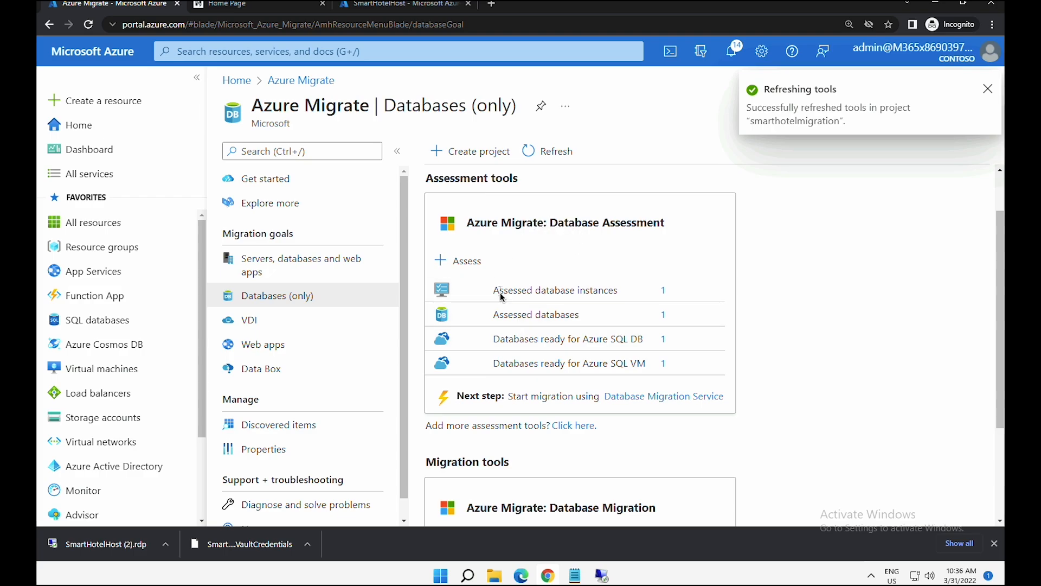
- Review the assessed database instance and database counts, then open notifications
{"action": "left_click", "coordinate": [533, 290]}
{"action": "left_click_drag", "start_coordinate": [499, 290], "coordinate": [613, 291]}
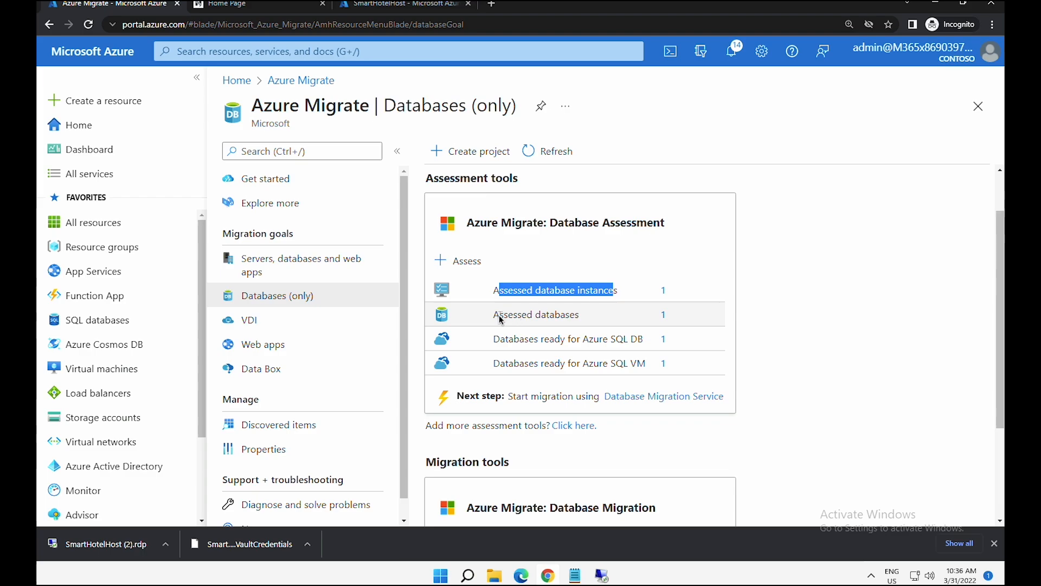
{"action": "left_click_drag", "start_coordinate": [499, 314], "coordinate": [560, 315]}
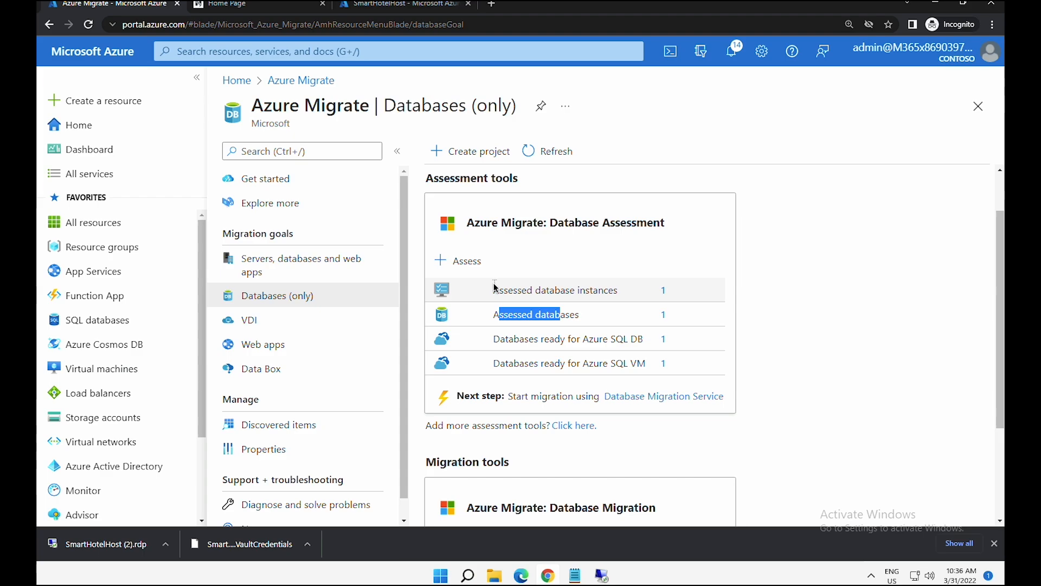
{"action": "left_click", "coordinate": [731, 51]}
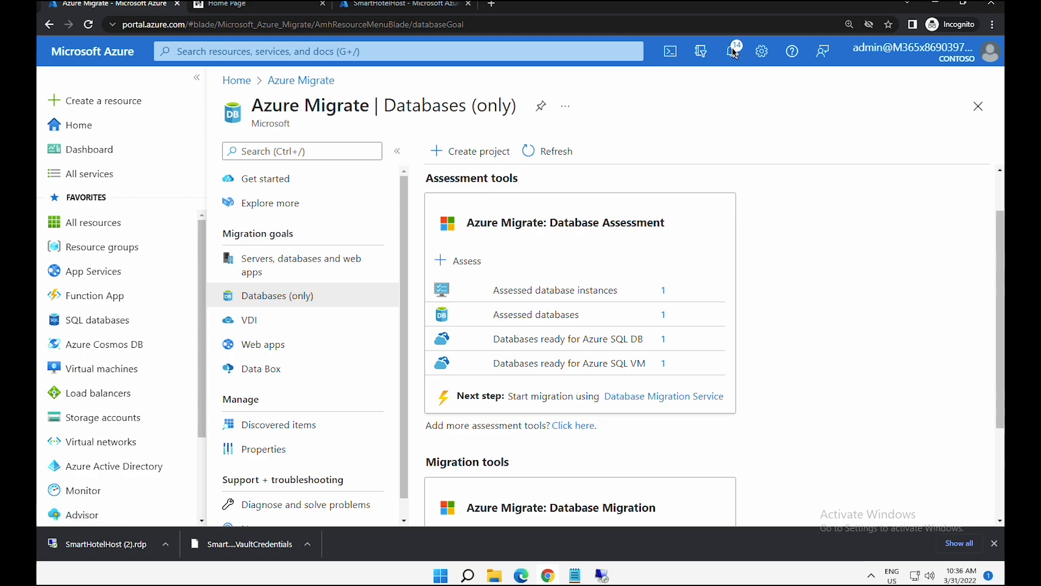
{"action": "left_click", "coordinate": [734, 51]}
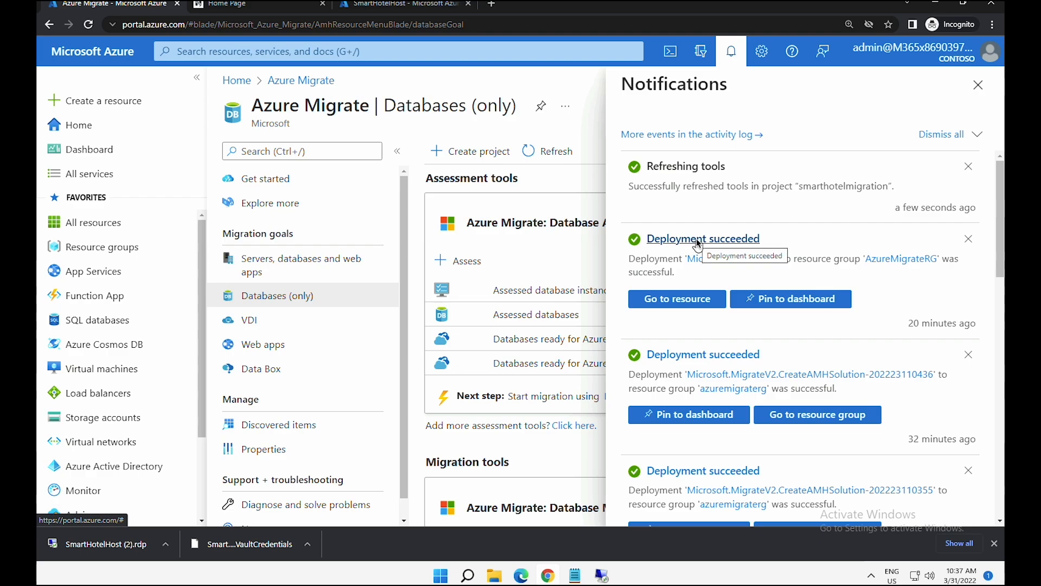
- Open the new SmartHotelDBMigration service and confirm its successful creation
{"action": "left_click", "coordinate": [683, 297]}
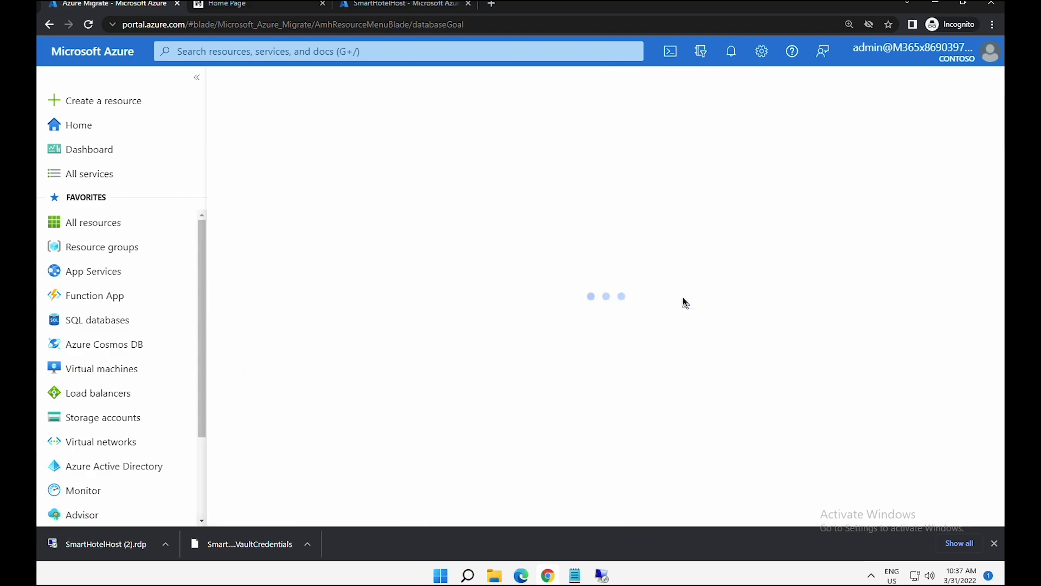
{"action": "left_click_drag", "start_coordinate": [259, 98], "coordinate": [450, 109]}
{"action": "left_click_drag", "start_coordinate": [498, 184], "coordinate": [729, 193]}
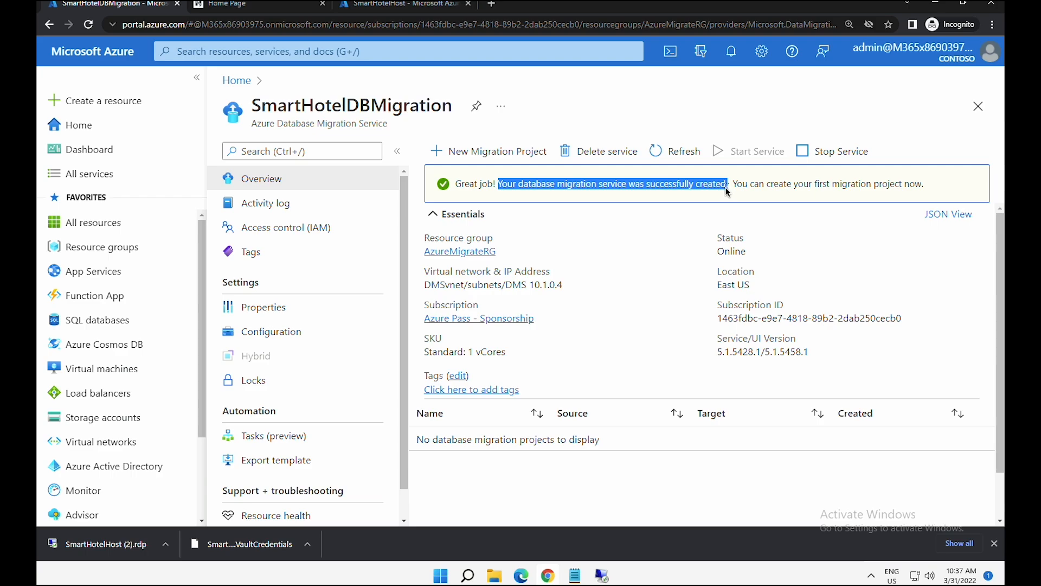
- Open the SmartHotel-RGRG resource group, sort by type, and select the smarthotelsqlggjxc SQL server
{"action": "left_click", "coordinate": [89, 125]}
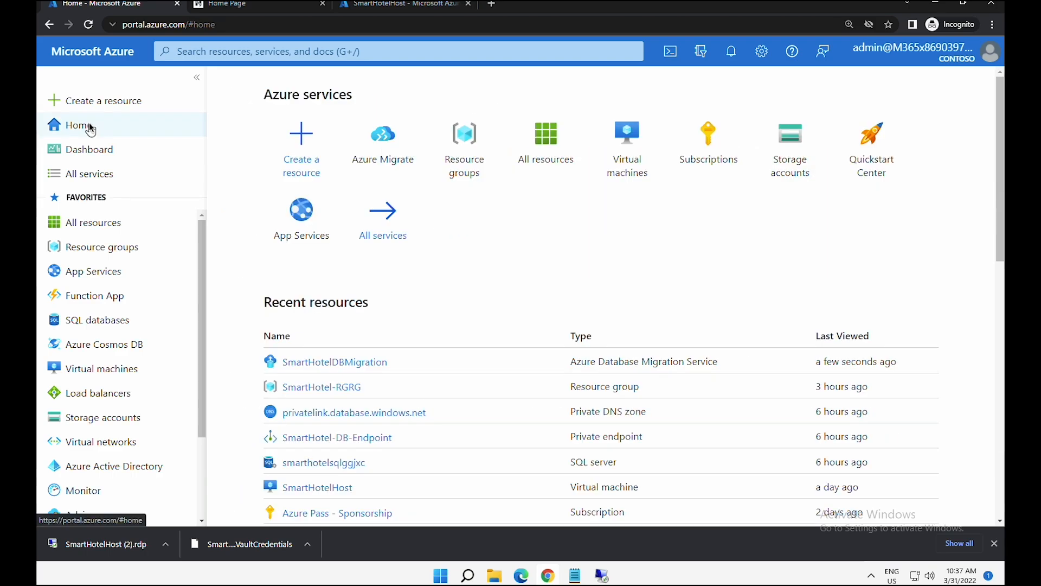
{"action": "left_click", "coordinate": [126, 251]}
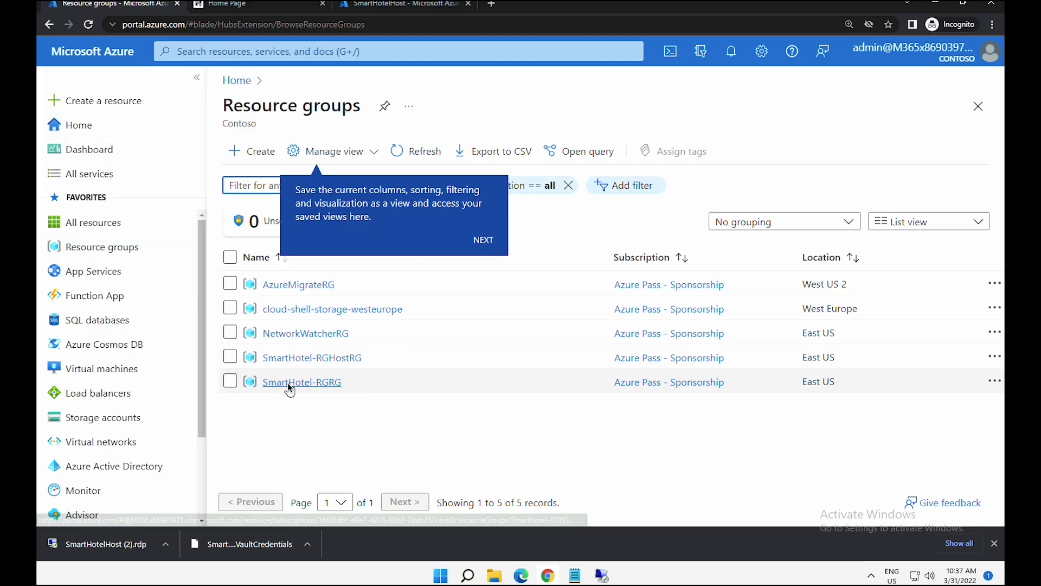
{"action": "left_click", "coordinate": [289, 383]}
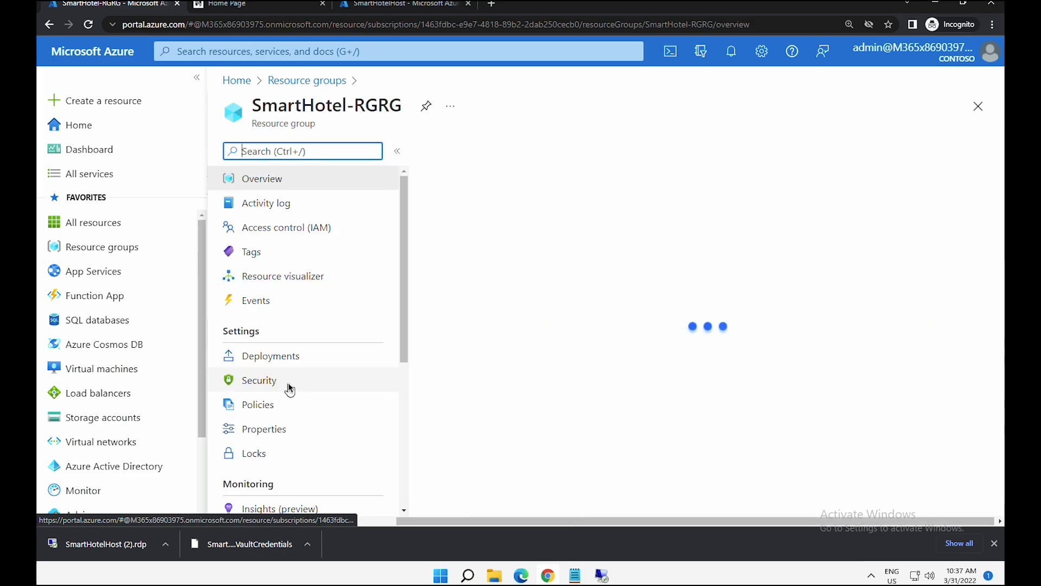
{"action": "left_click_drag", "start_coordinate": [1000, 415], "coordinate": [990, 475]}
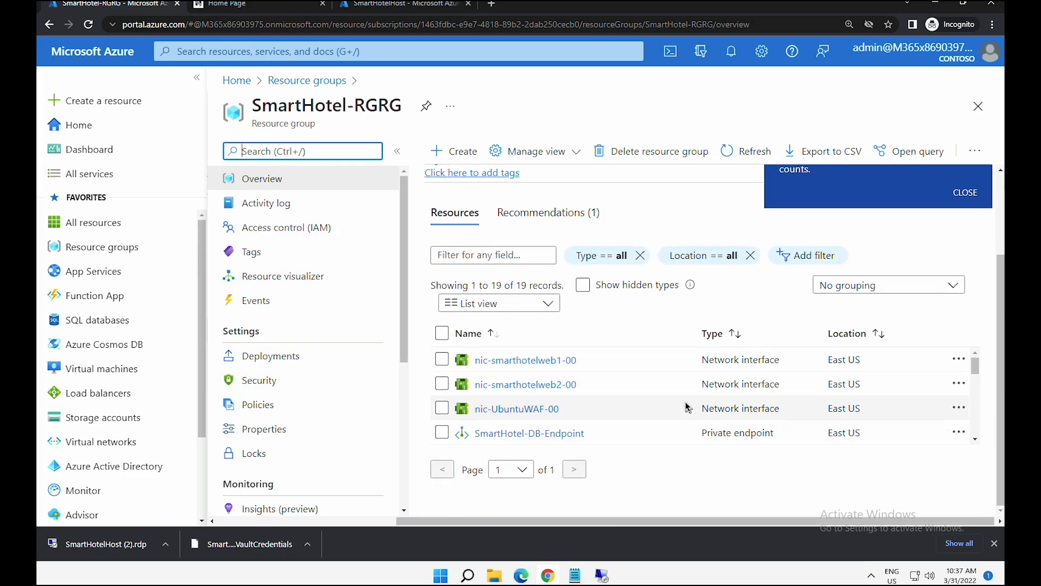
{"action": "scroll", "coordinate": [686, 407], "scroll_direction": "down", "scroll_amount": 5}
{"action": "left_click", "coordinate": [727, 332]}
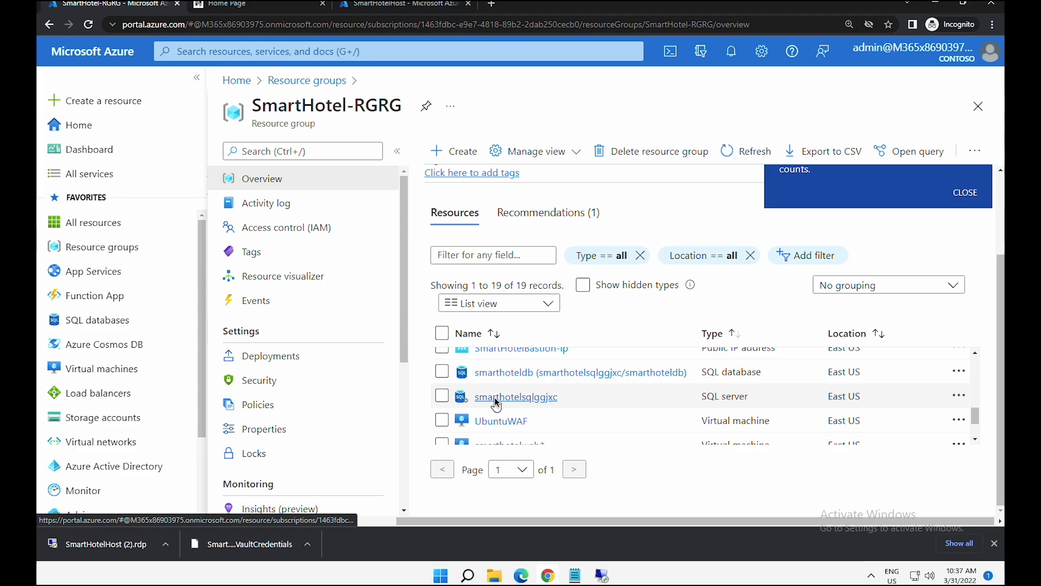
{"action": "left_click", "coordinate": [495, 402]}
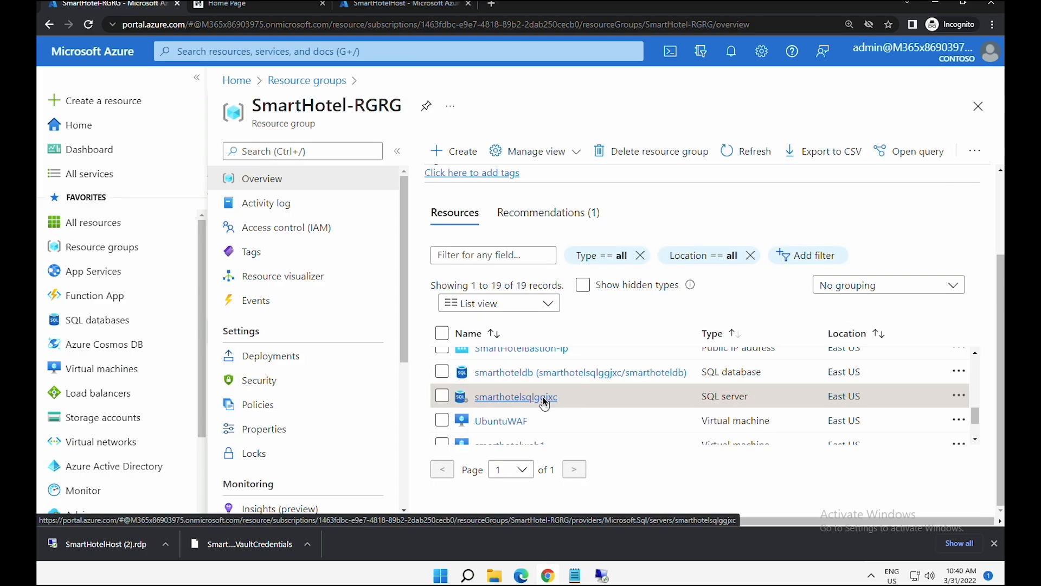
- On smarthotelsqlggjxc's private endpoint connections, review the approved connection and add a new private endpoint
{"action": "left_click", "coordinate": [542, 395]}
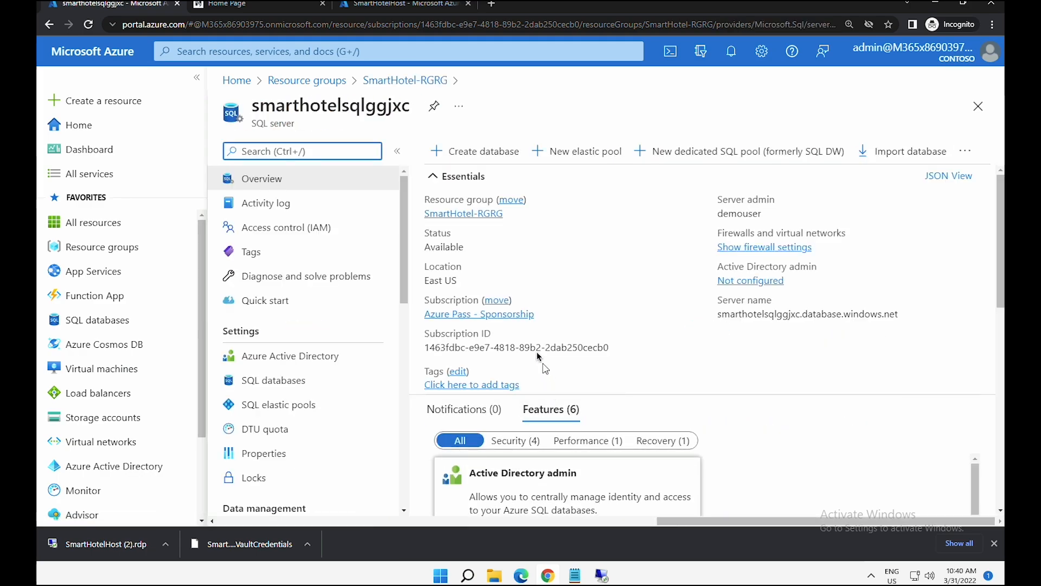
{"action": "left_click_drag", "start_coordinate": [408, 266], "coordinate": [415, 402]}
{"action": "left_click", "coordinate": [320, 373]}
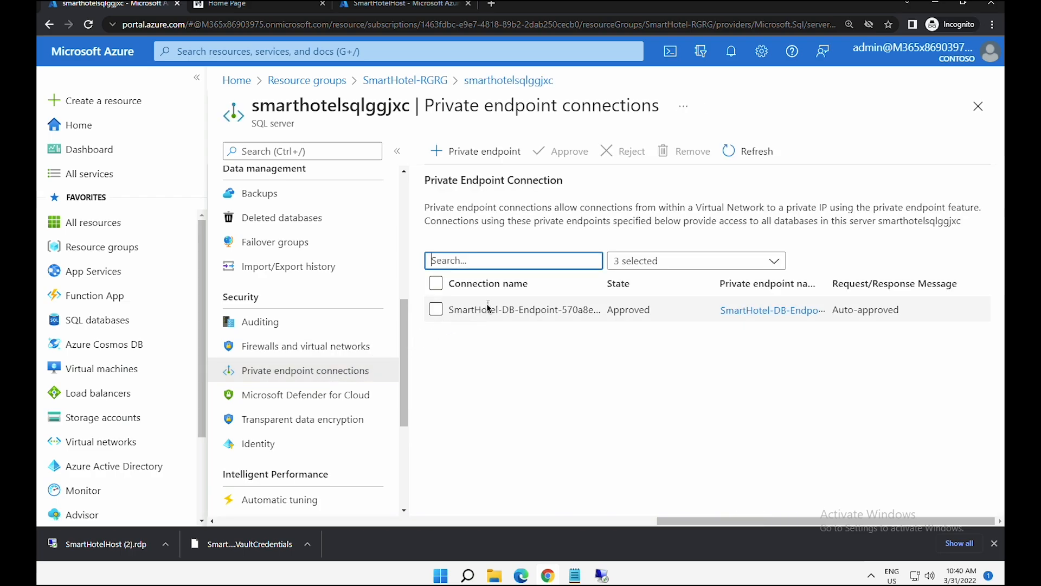
{"action": "left_click_drag", "start_coordinate": [468, 309], "coordinate": [555, 309]}
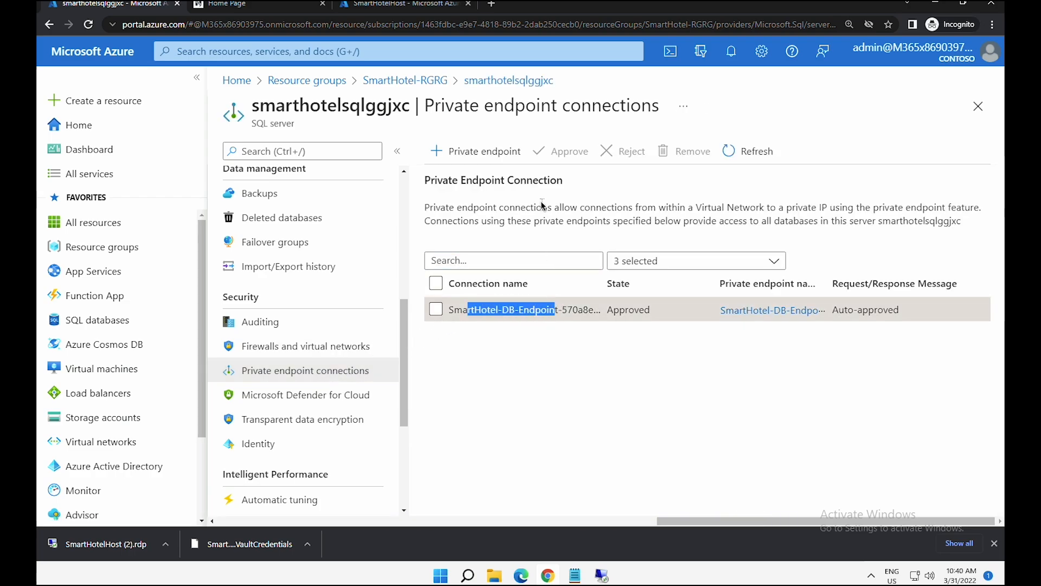
{"action": "left_click", "coordinate": [495, 152]}
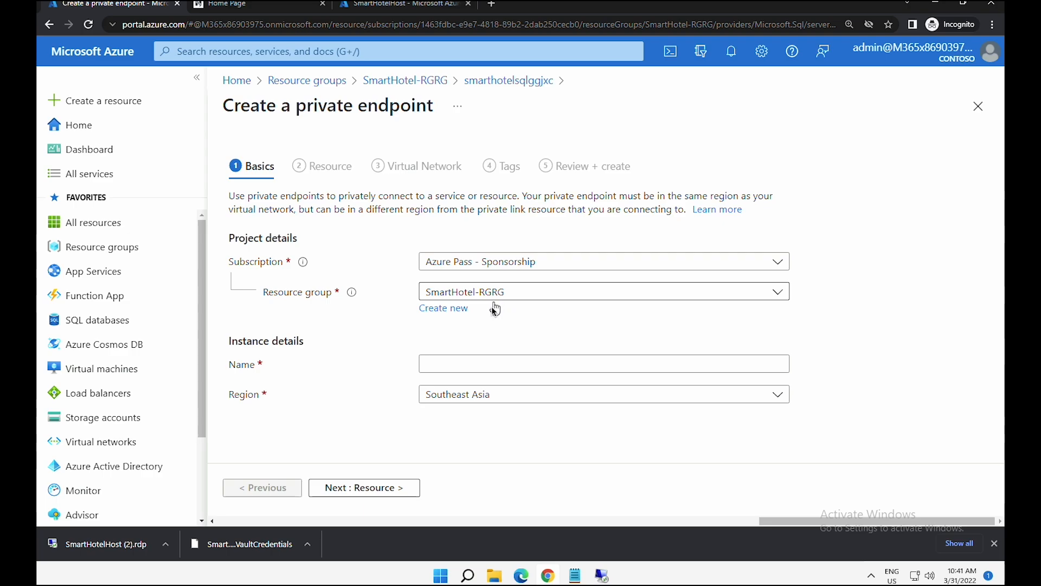
- Name the endpoint SmartHotel-DB-for-DMS, choose region East US, and continue to Resource
{"action": "left_click", "coordinate": [482, 365]}
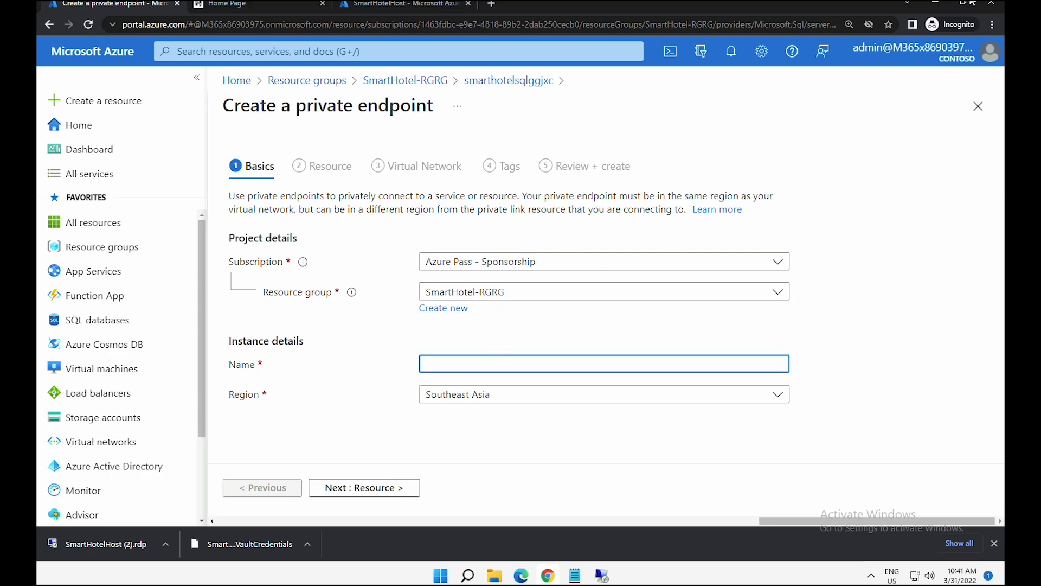
{"action": "mouse_move", "coordinate": [972, 3]}
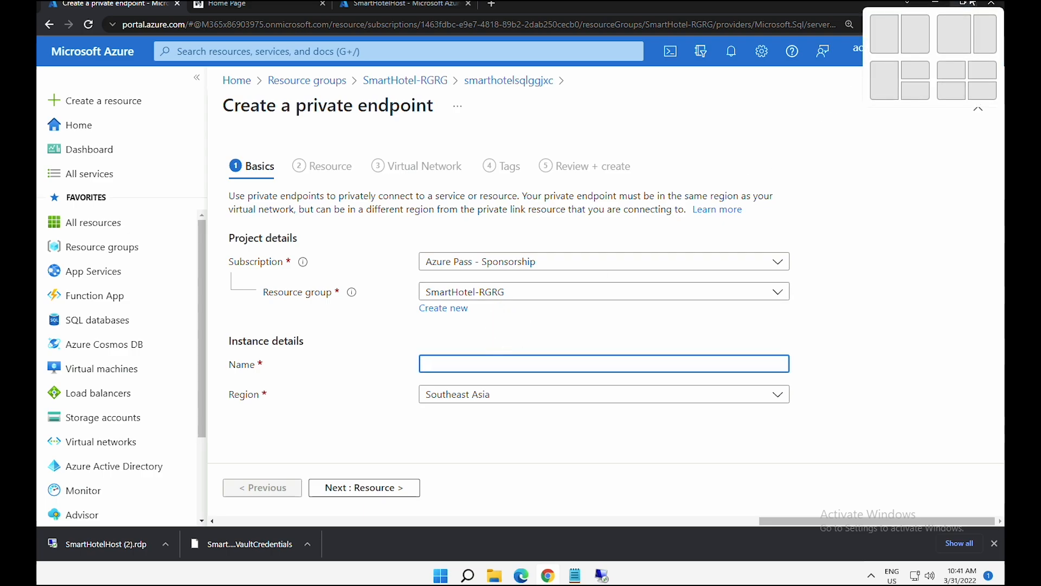
{"action": "type", "text": "SmartHotel-DB-for-DMS"}
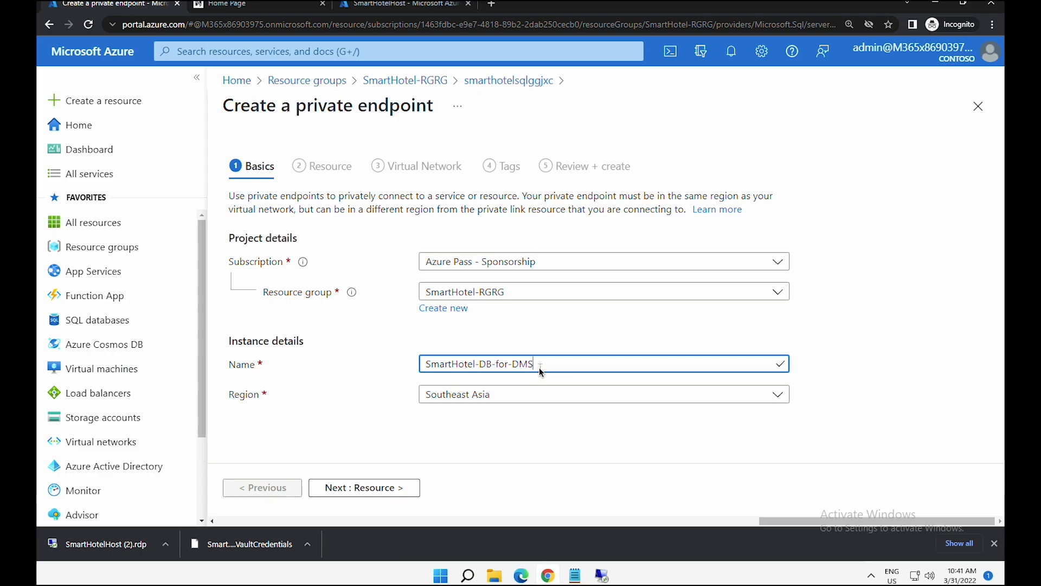
{"action": "left_click", "coordinate": [516, 397]}
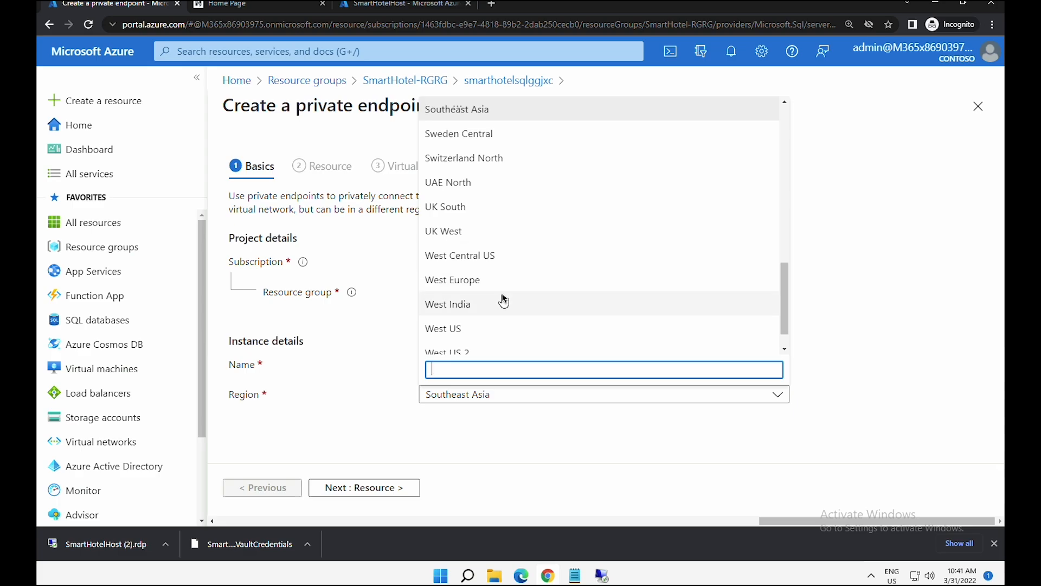
{"action": "scroll", "coordinate": [502, 299], "scroll_direction": "up", "scroll_amount": 1}
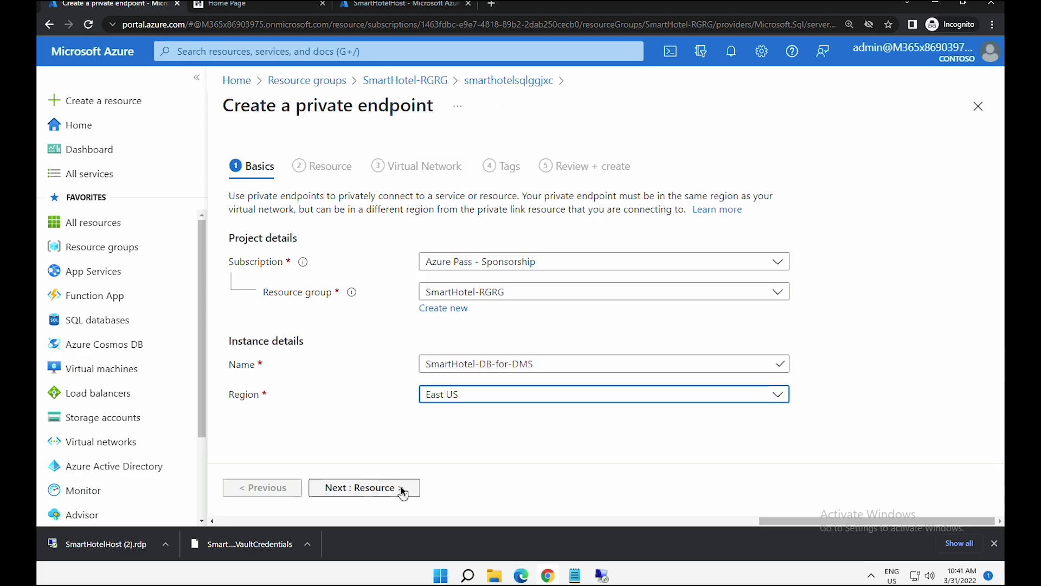
{"action": "left_click", "coordinate": [404, 487]}
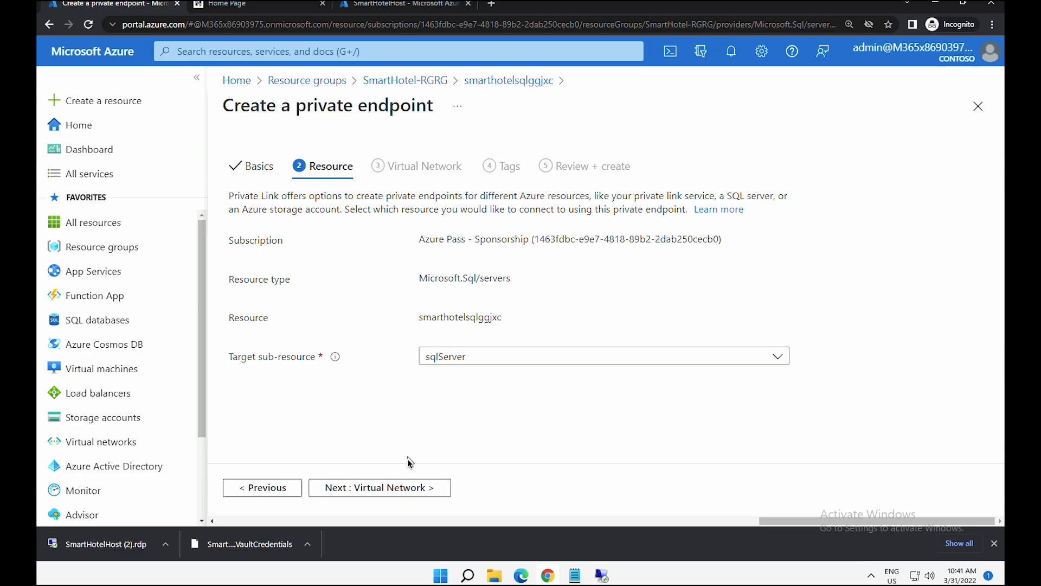
- Place the private endpoint on the DMSvnet virtual network
{"action": "left_click", "coordinate": [406, 486]}
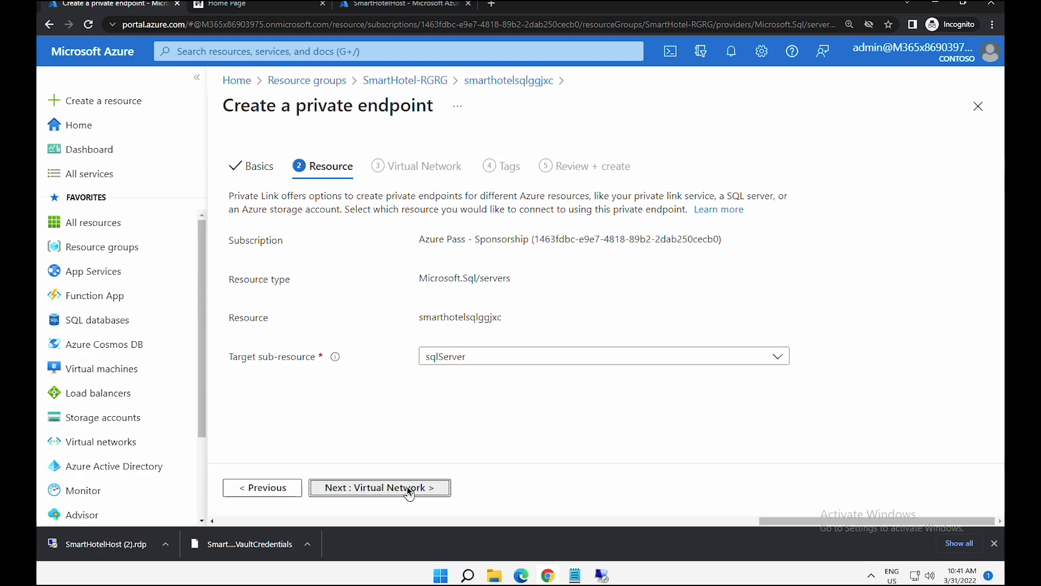
{"action": "left_click", "coordinate": [529, 247]}
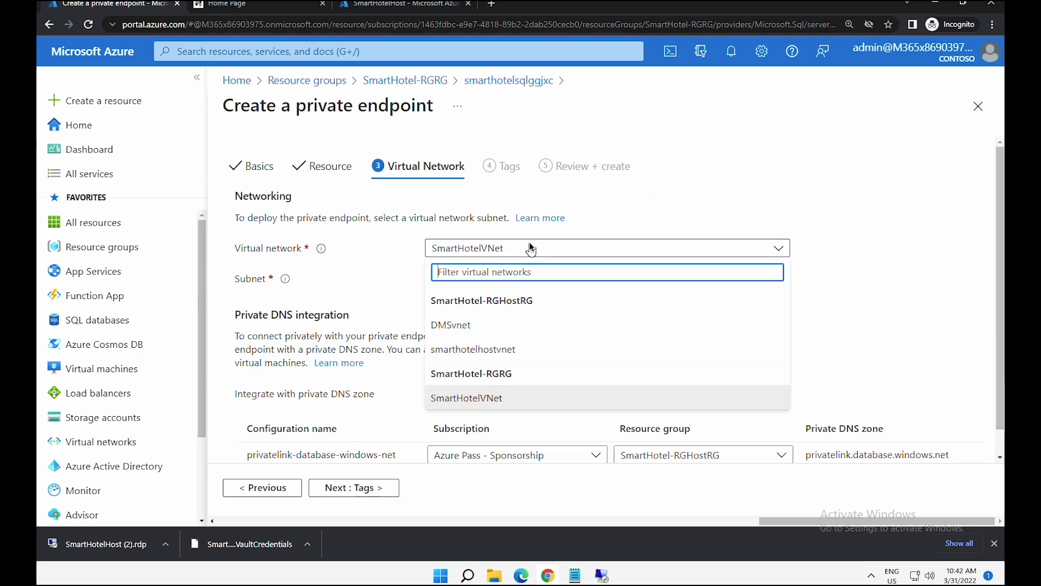
{"action": "left_click", "coordinate": [487, 326]}
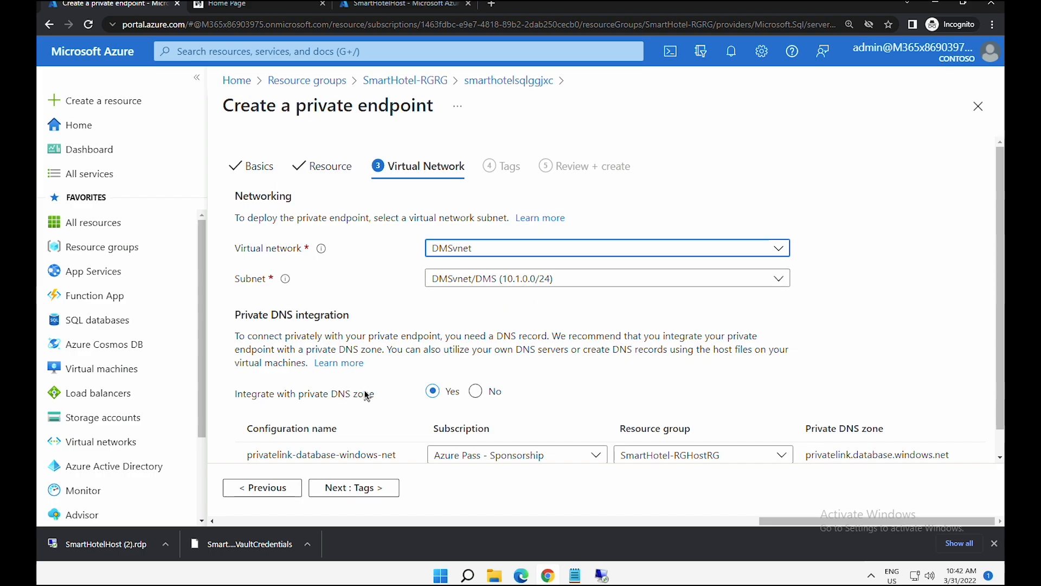
- Keep private DNS zone integration with the zone in SmartHotel-RGRG, then reach Review + create
{"action": "left_click_drag", "start_coordinate": [270, 397], "coordinate": [447, 399]}
{"action": "left_click", "coordinate": [739, 454]}
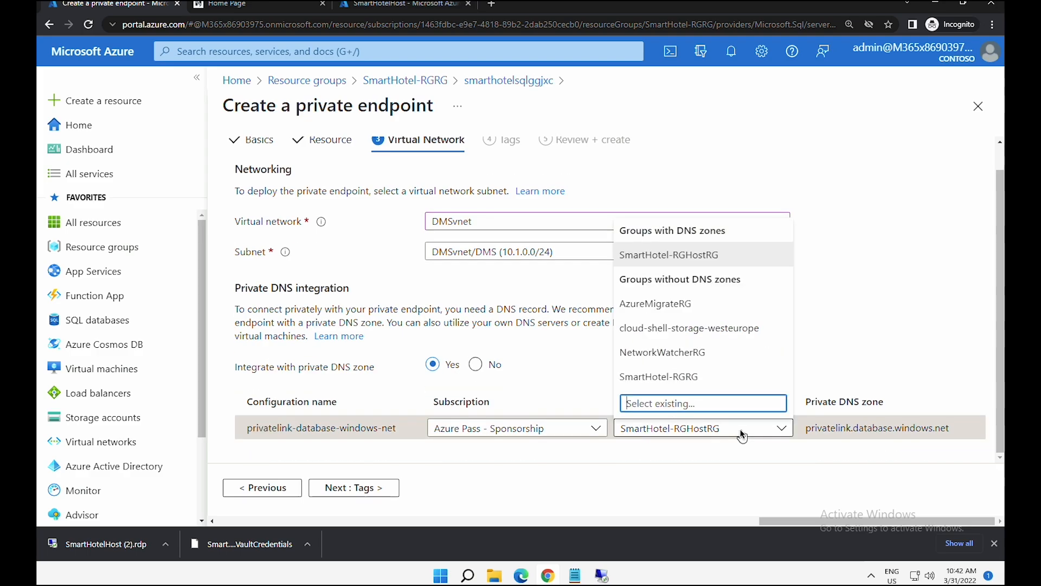
{"action": "left_click", "coordinate": [695, 378]}
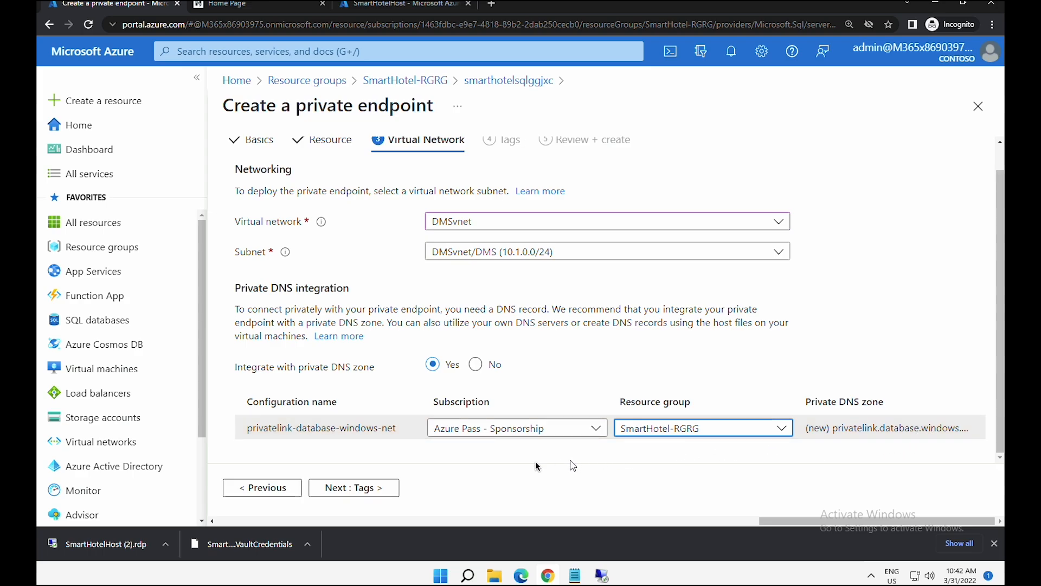
{"action": "left_click", "coordinate": [384, 488]}
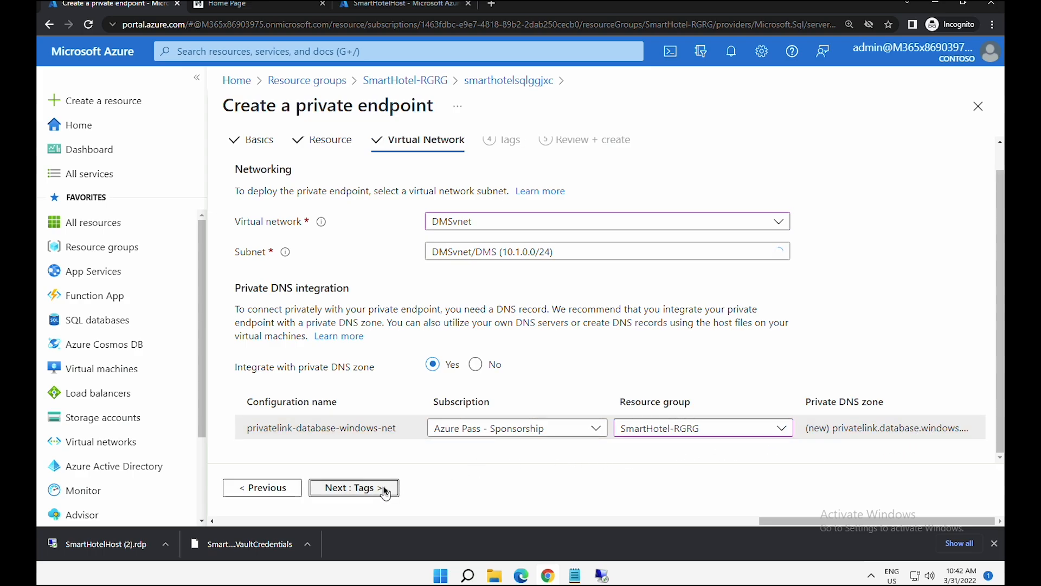
{"action": "left_click", "coordinate": [382, 488]}
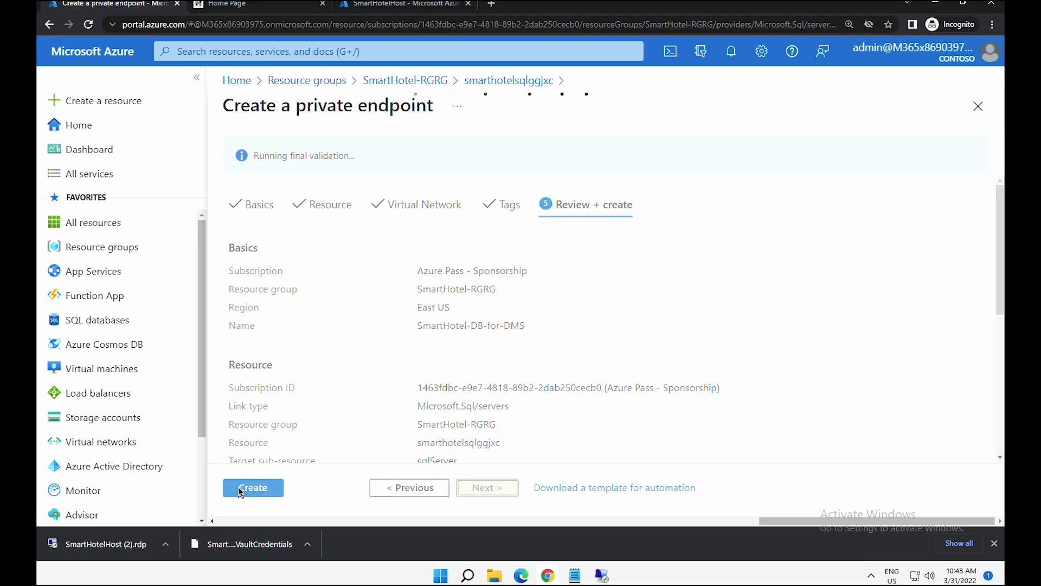
- Create the SmartHotel-DB-for-DMS endpoint, open it, and view its DNS configuration
{"action": "left_click", "coordinate": [249, 491]}
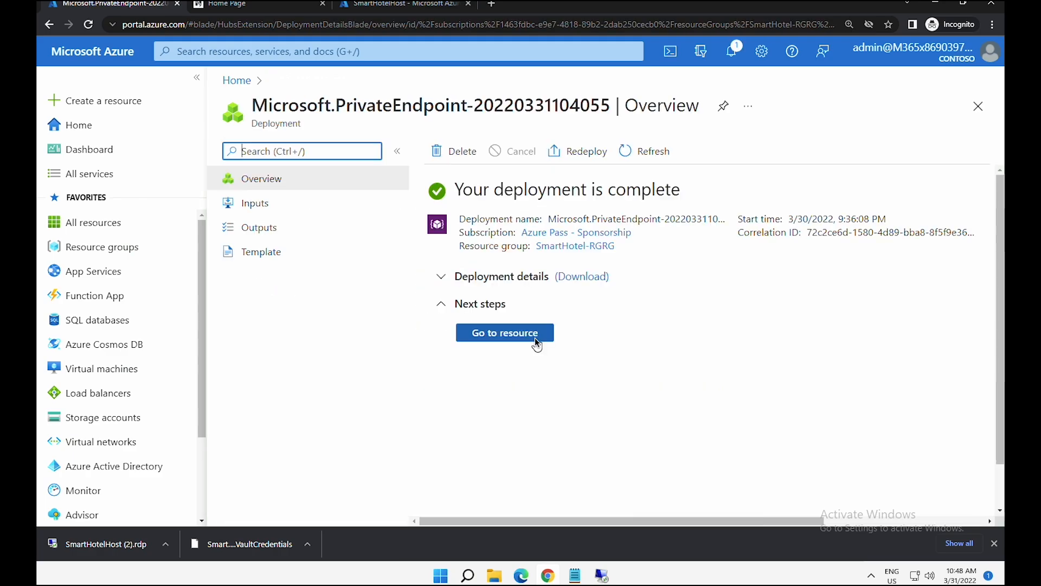
{"action": "left_click", "coordinate": [535, 339]}
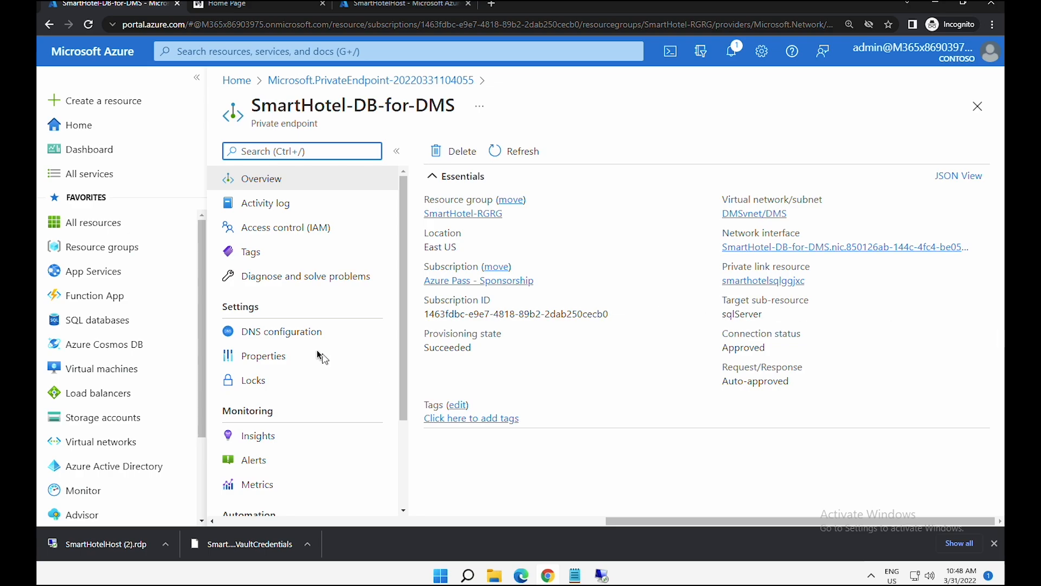
{"action": "left_click_drag", "start_coordinate": [234, 308], "coordinate": [249, 310]}
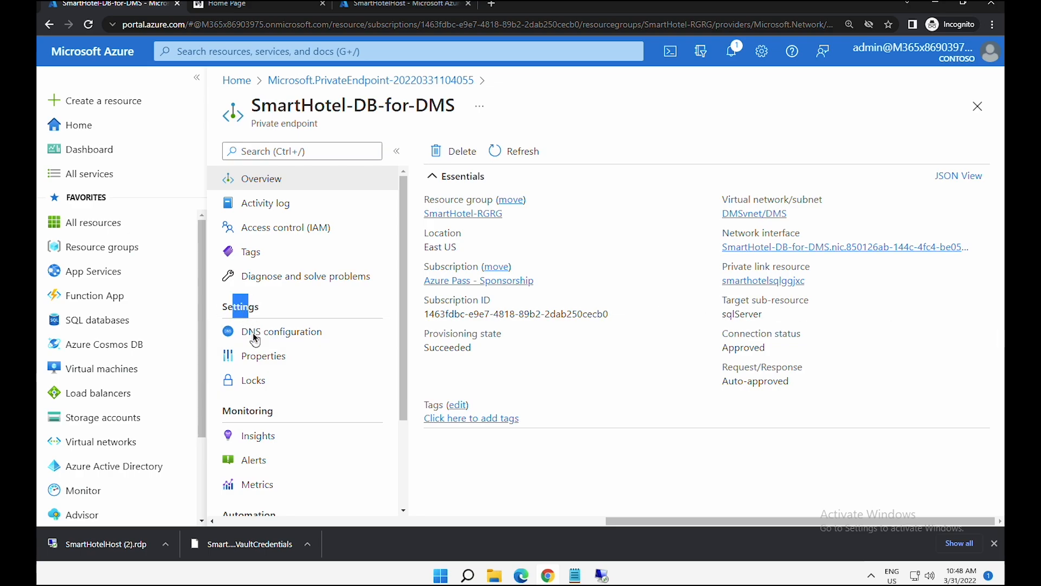
{"action": "left_click", "coordinate": [255, 334]}
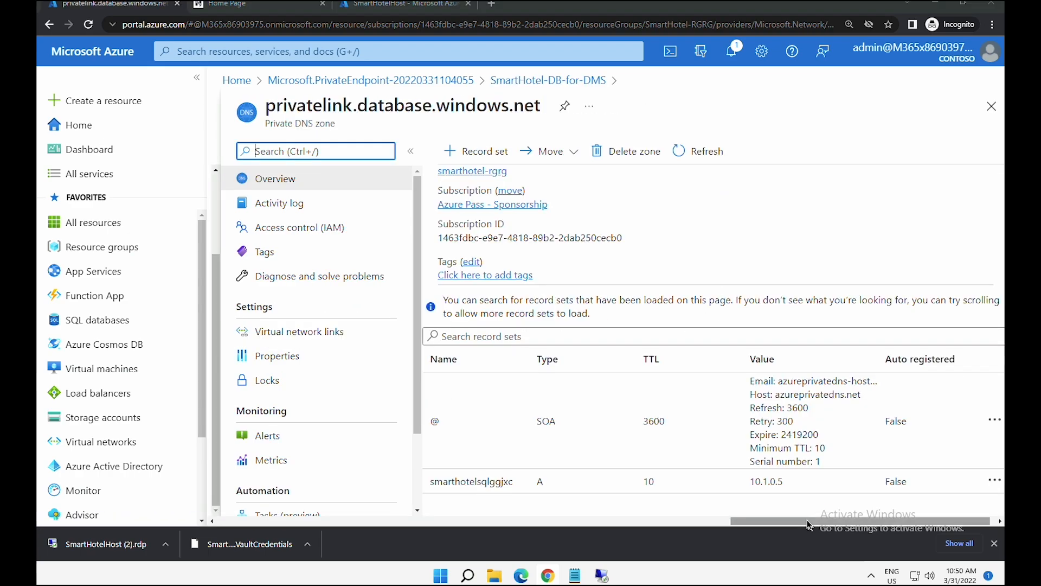
- Verify the smarthotelsqlggjxc A record resolves to 10.1.0.5 in privatelink.database.windows.net
{"action": "mouse_move", "coordinate": [808, 524]}
{"action": "left_mouse_down"}
{"action": "mouse_move", "coordinate": [732, 521]}
{"action": "mouse_move", "coordinate": [807, 517]}
{"action": "left_mouse_up"}
{"action": "left_click_drag", "start_coordinate": [421, 483], "coordinate": [438, 483]}
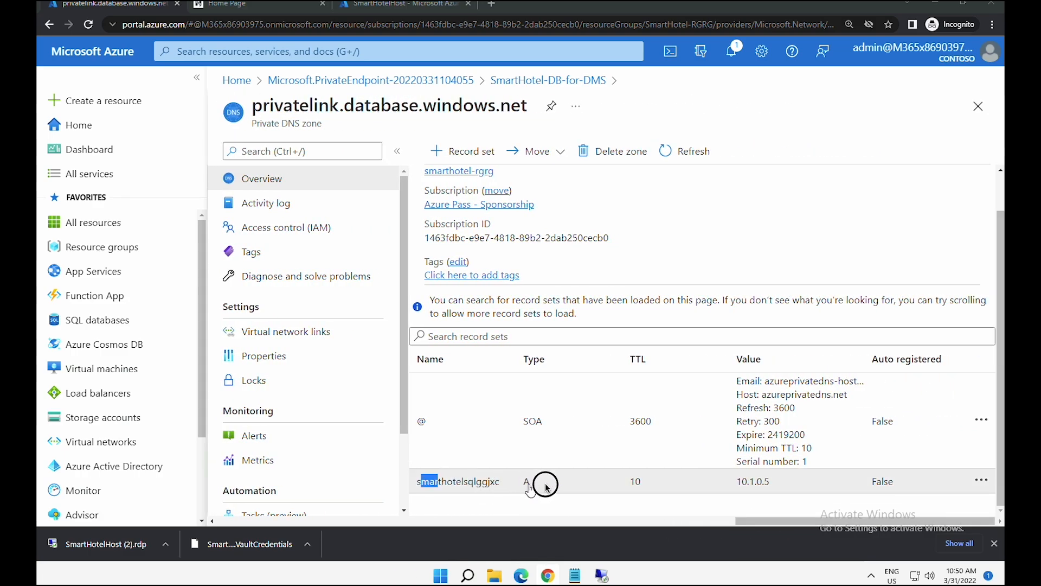
{"action": "left_click_drag", "start_coordinate": [546, 487], "coordinate": [894, 500]}
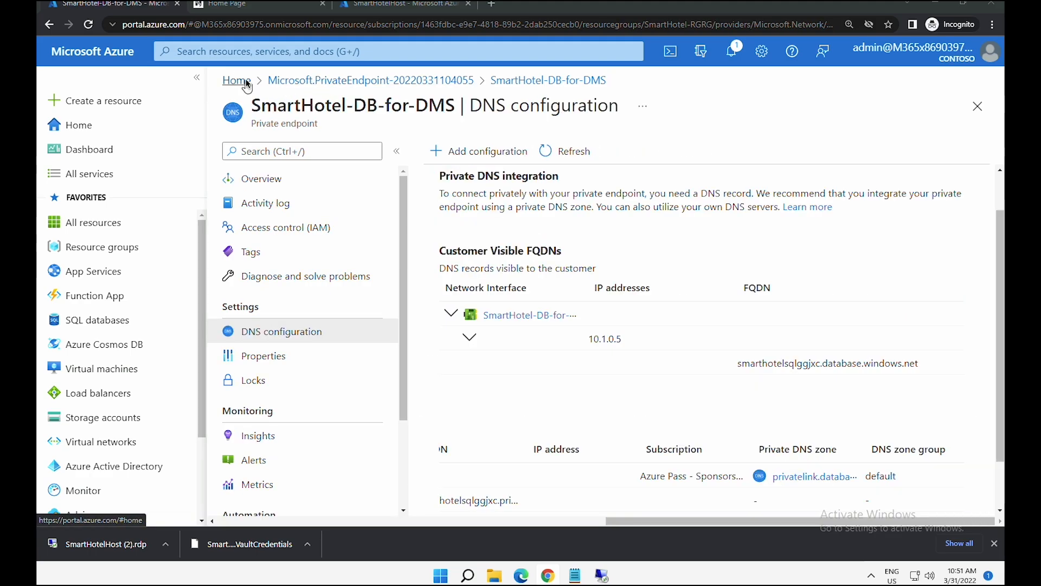
- Go to the smarthotelsqlggjxc server's Firewalls and virtual networks settings
{"action": "left_click", "coordinate": [245, 83]}
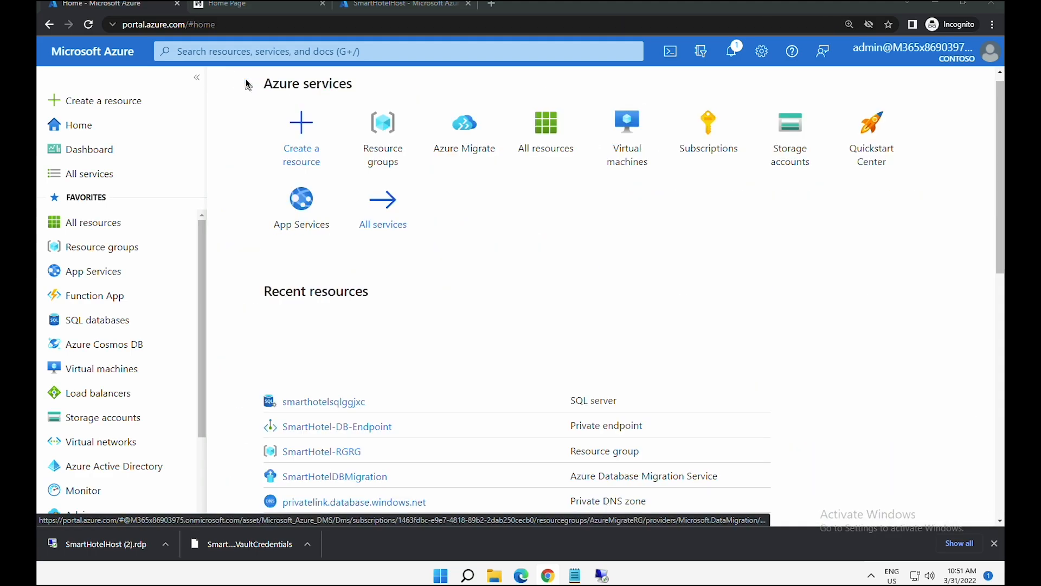
{"action": "left_click", "coordinate": [347, 335]}
{"action": "left_click_drag", "start_coordinate": [399, 365], "coordinate": [399, 390]}
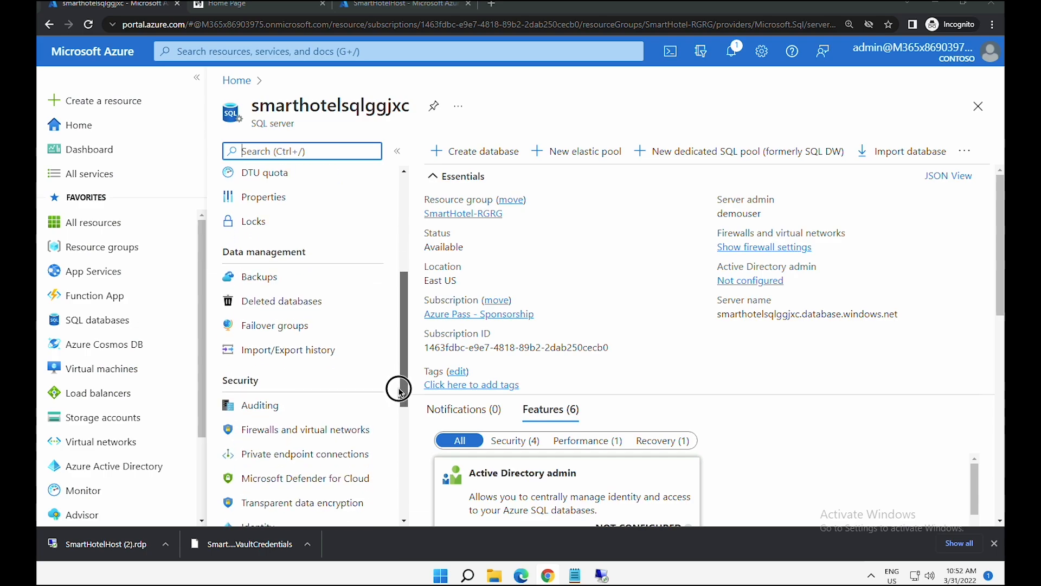
{"action": "scroll", "coordinate": [399, 389], "scroll_direction": "down", "scroll_amount": 2}
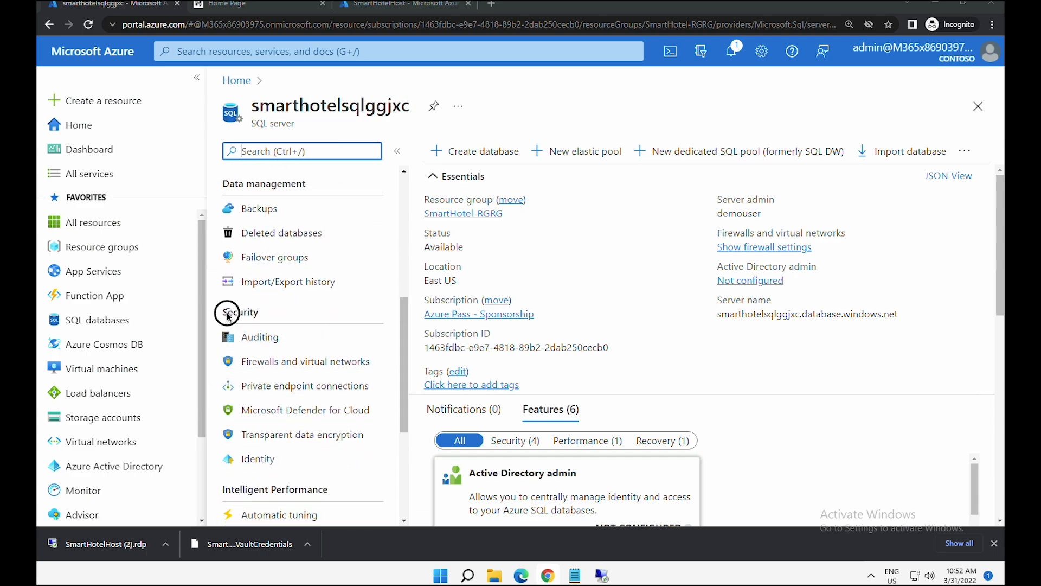
{"action": "double_click", "coordinate": [227, 314]}
{"action": "left_click", "coordinate": [278, 363]}
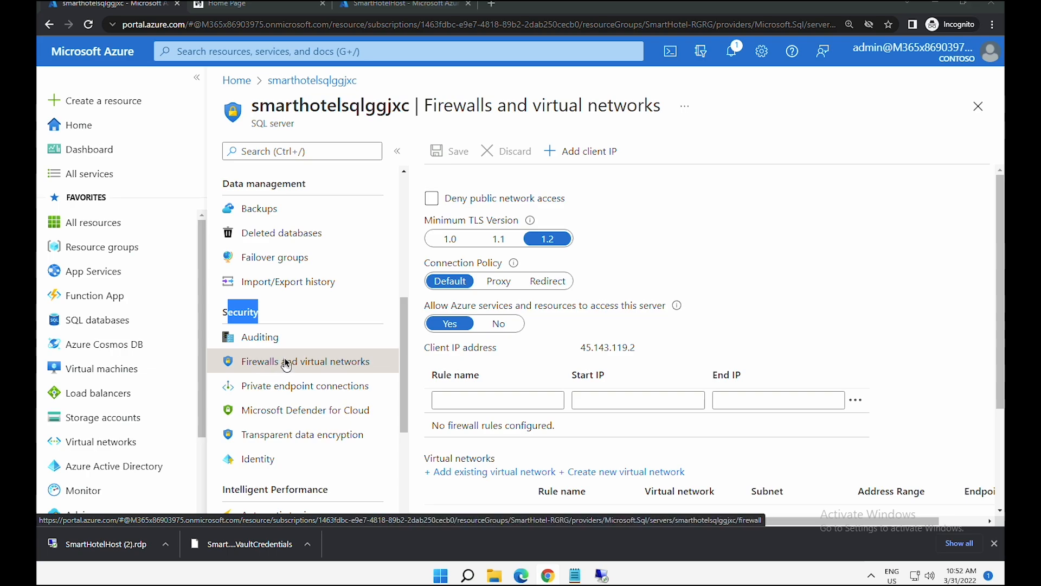
- Leave Deny public network access unchecked on the server, then list resource groups
{"action": "left_click", "coordinate": [432, 199]}
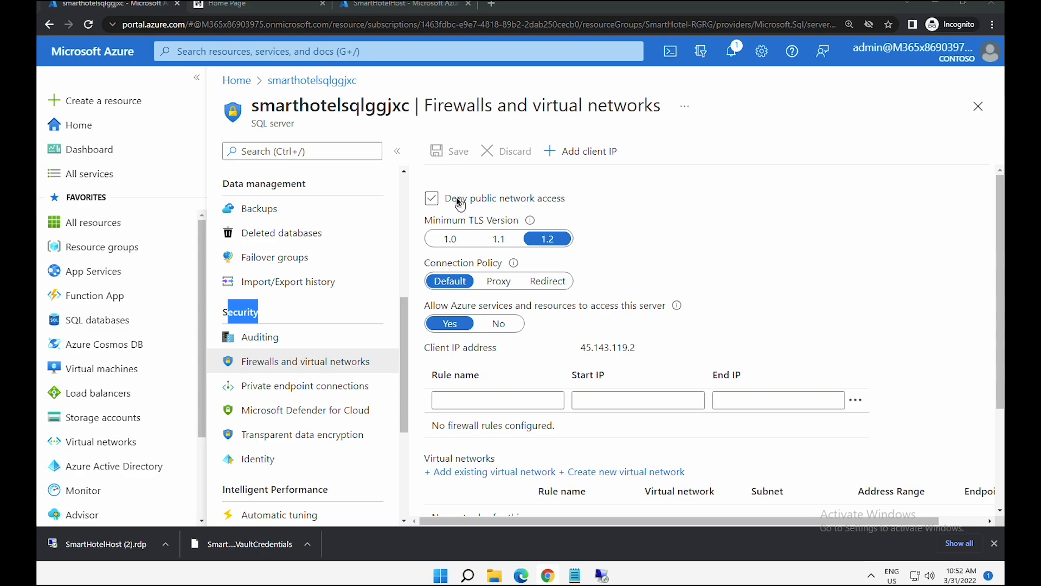
{"action": "left_click_drag", "start_coordinate": [457, 199], "coordinate": [565, 199]}
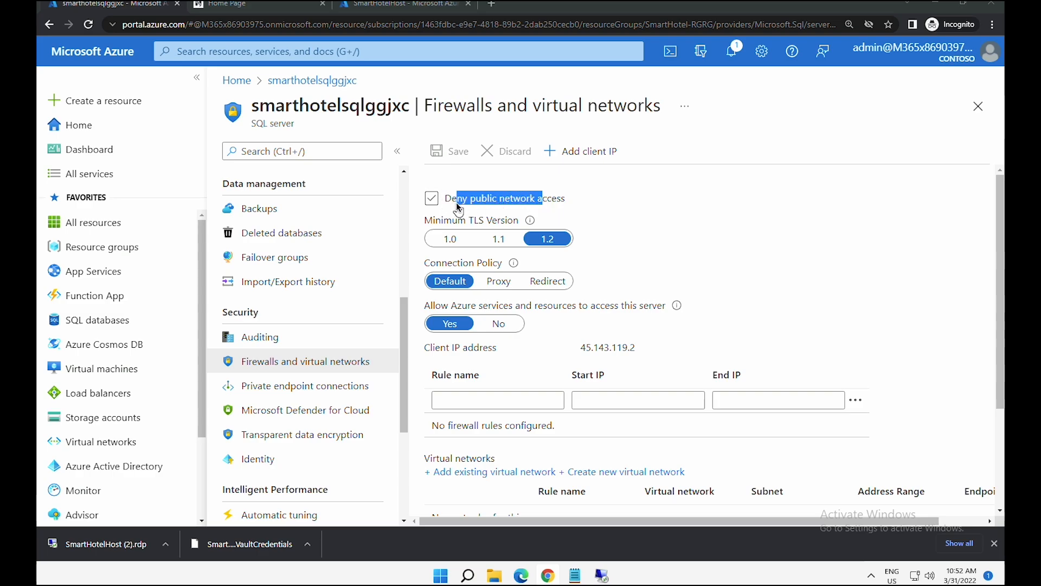
{"action": "left_click", "coordinate": [433, 198]}
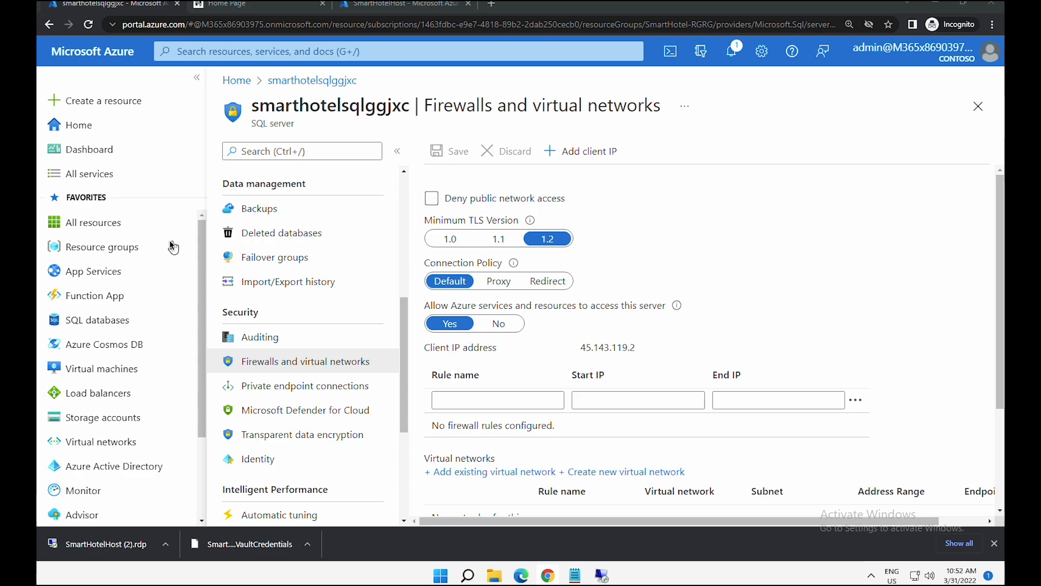
{"action": "left_click", "coordinate": [122, 251]}
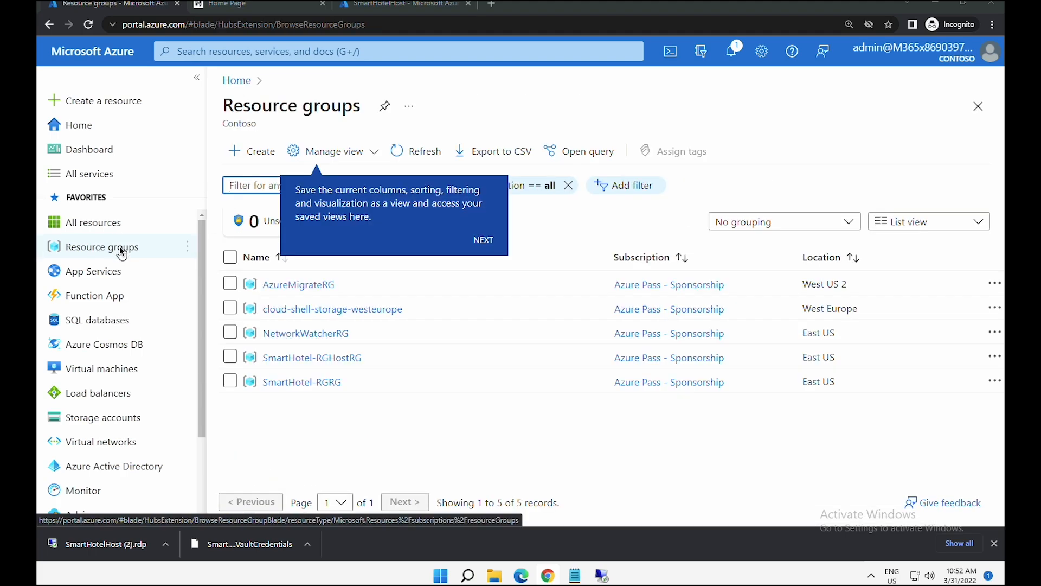
- Browse SmartHotel-RGRG's resources, then return to the resource groups list
{"action": "left_click", "coordinate": [306, 386]}
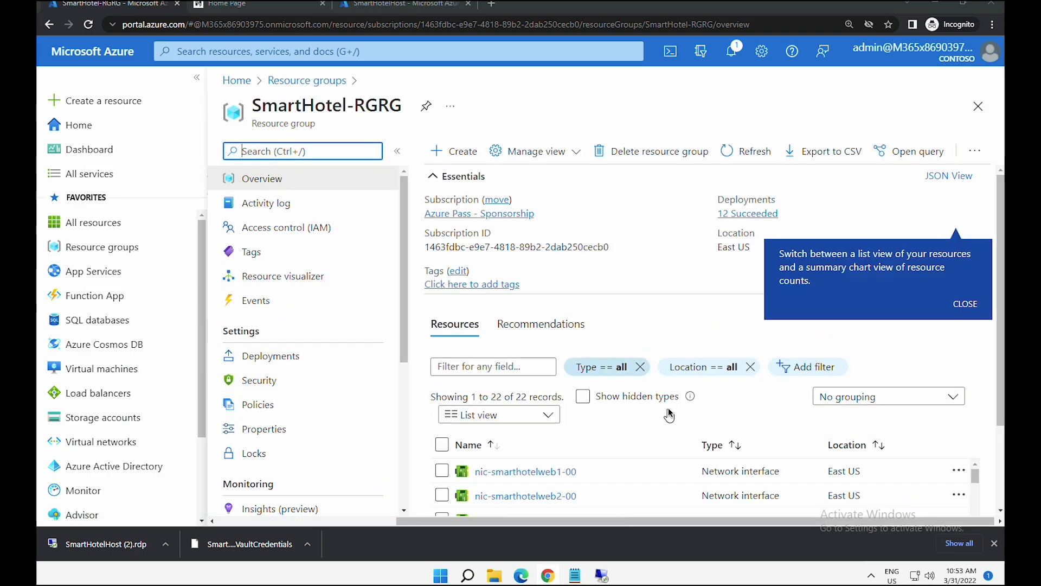
{"action": "scroll", "coordinate": [999, 402], "scroll_direction": "down", "scroll_amount": 2}
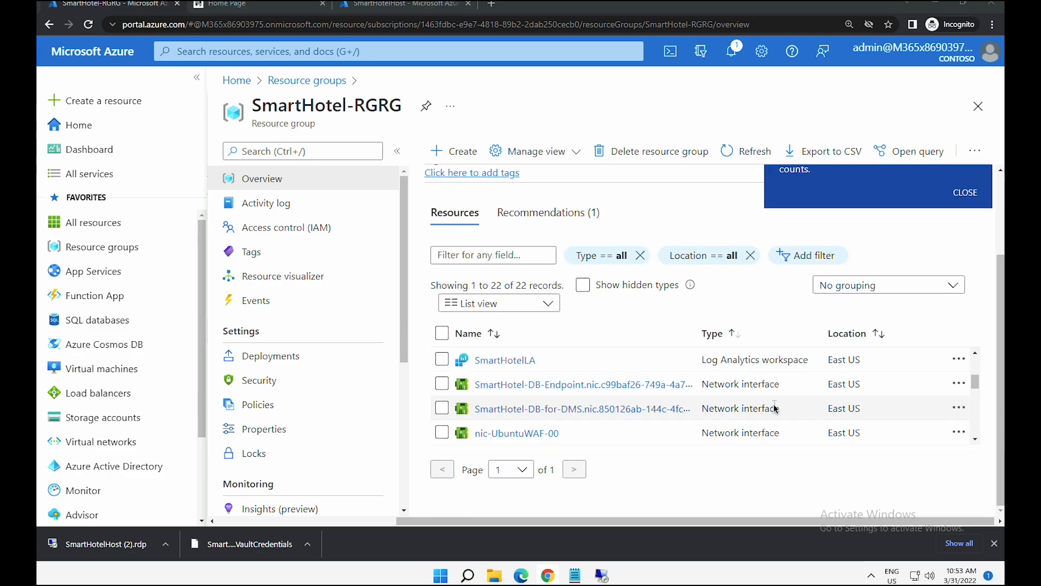
{"action": "scroll", "coordinate": [774, 407], "scroll_direction": "down", "scroll_amount": 2}
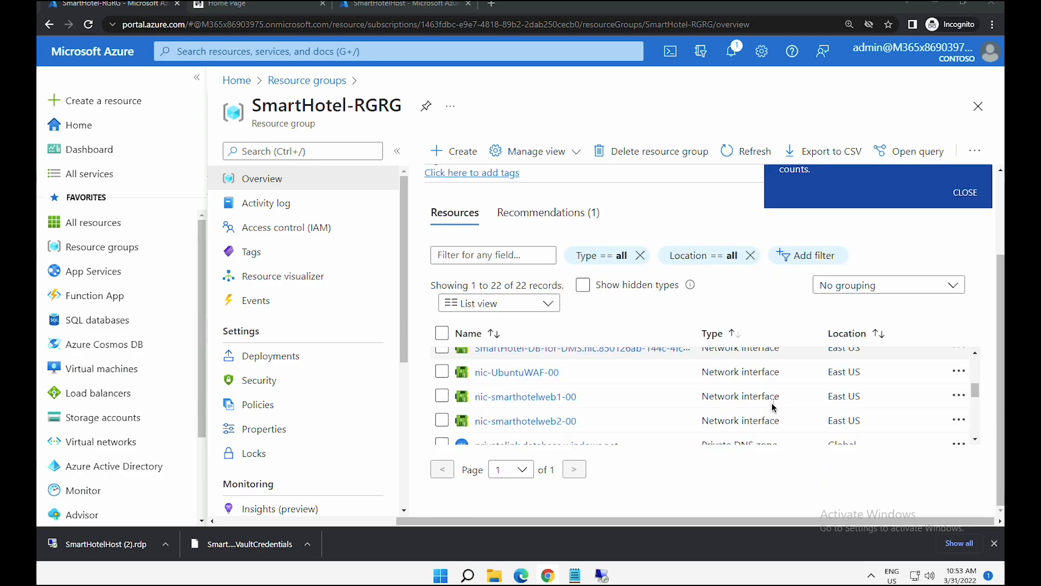
{"action": "scroll", "coordinate": [773, 406], "scroll_direction": "down", "scroll_amount": 1}
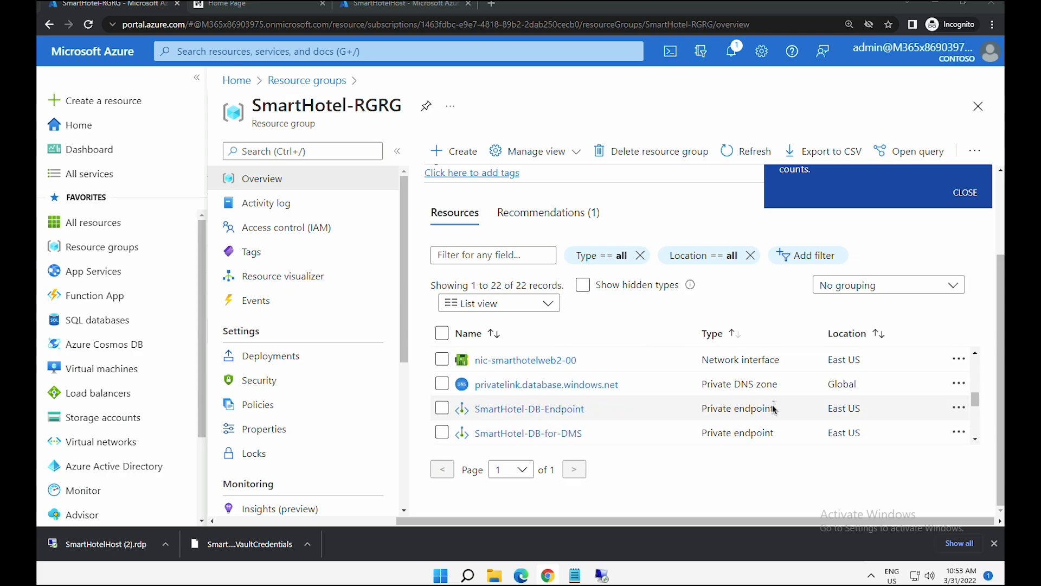
{"action": "left_click_drag", "start_coordinate": [976, 399], "coordinate": [980, 361]}
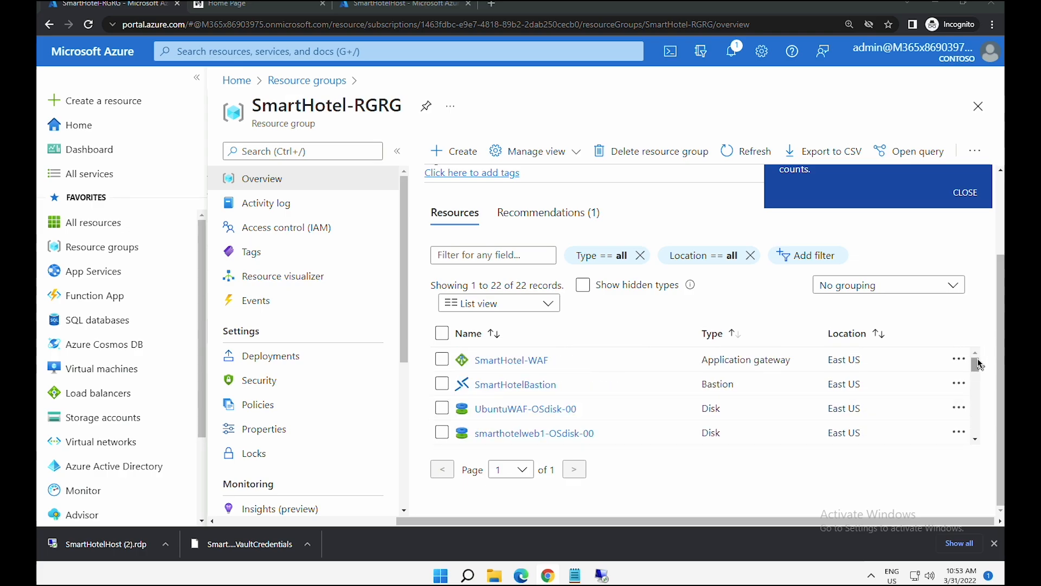
{"action": "left_click", "coordinate": [296, 82]}
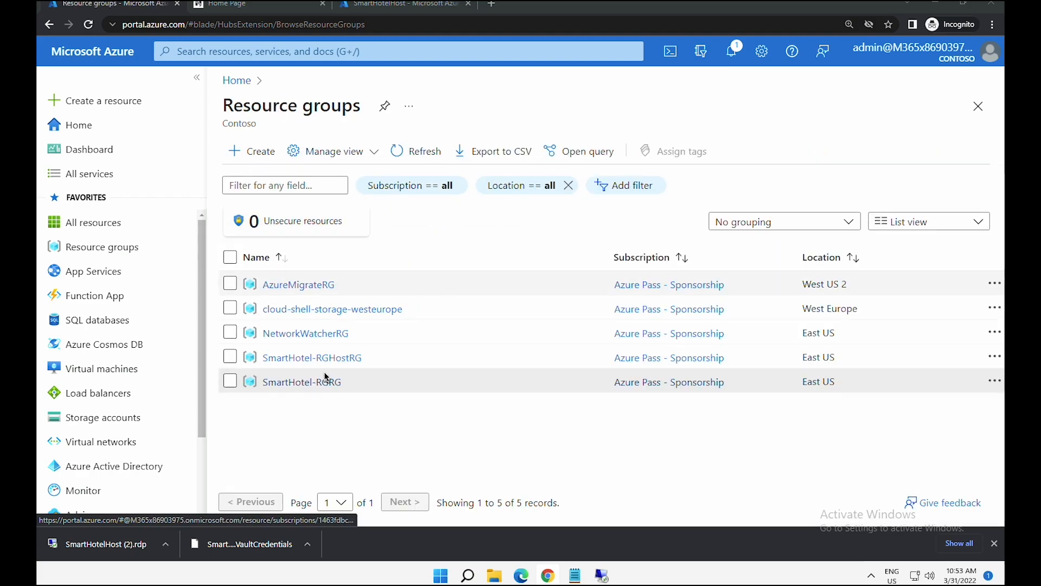
- In AzureMigrateRG, sort resources by type and open the SmartHotelDBMigration service
{"action": "left_click", "coordinate": [314, 285]}
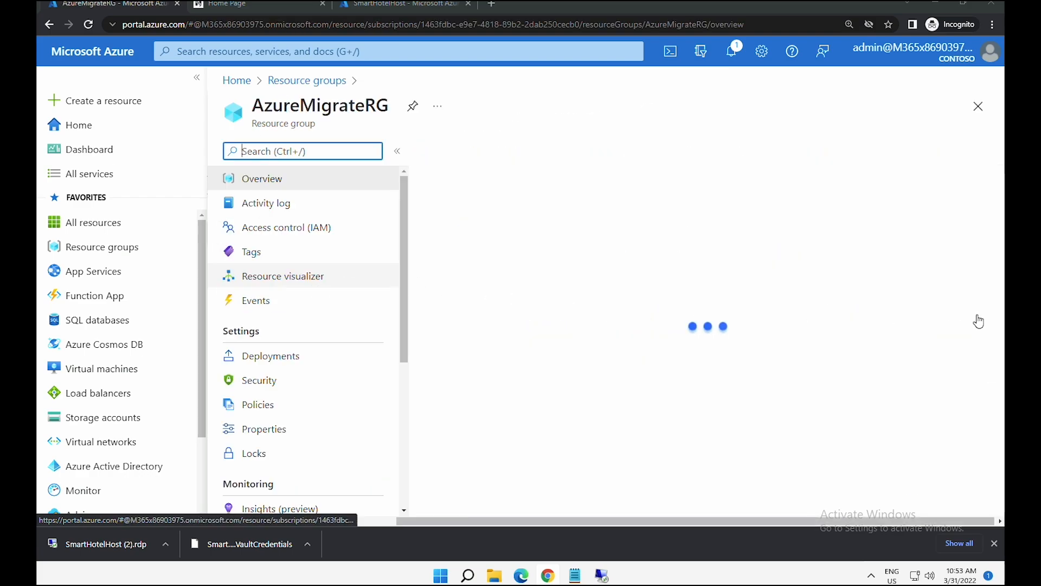
{"action": "scroll", "coordinate": [978, 422], "scroll_direction": "down", "scroll_amount": 1}
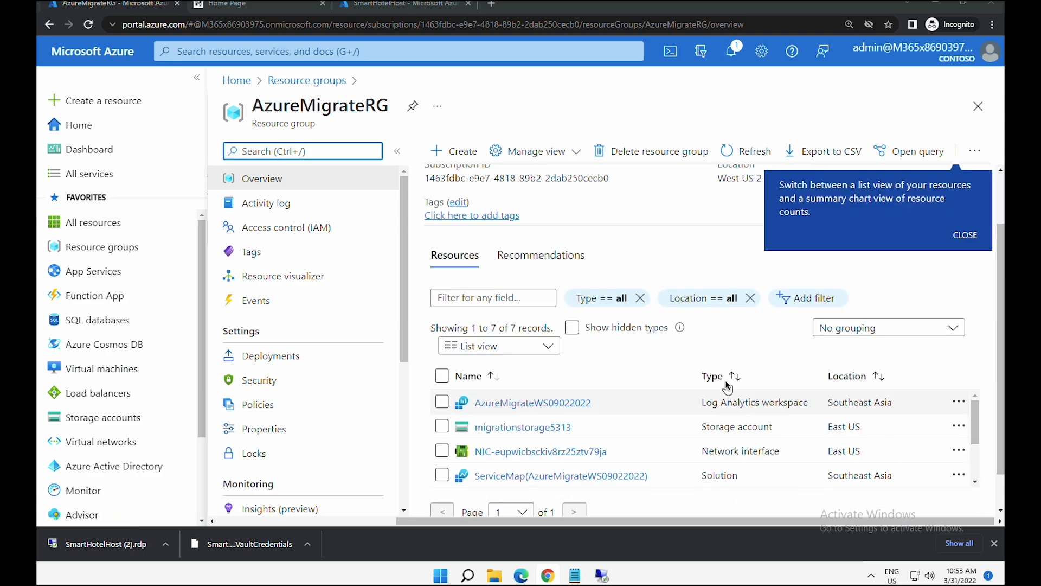
{"action": "left_click", "coordinate": [732, 375]}
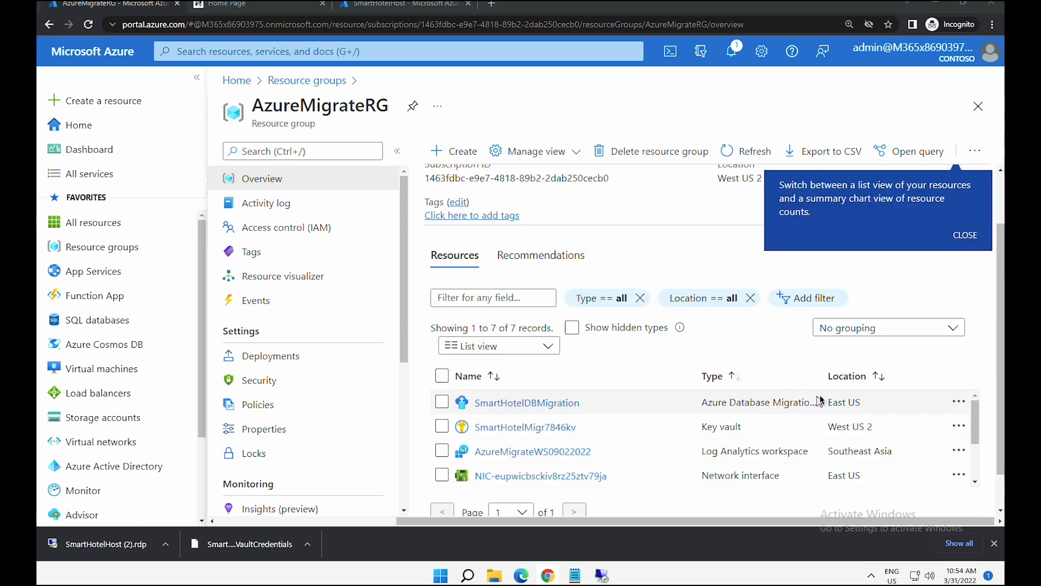
{"action": "left_click_drag", "start_coordinate": [822, 402], "coordinate": [915, 402]}
{"action": "left_click", "coordinate": [646, 401]}
{"action": "left_click_drag", "start_coordinate": [646, 402], "coordinate": [764, 410]}
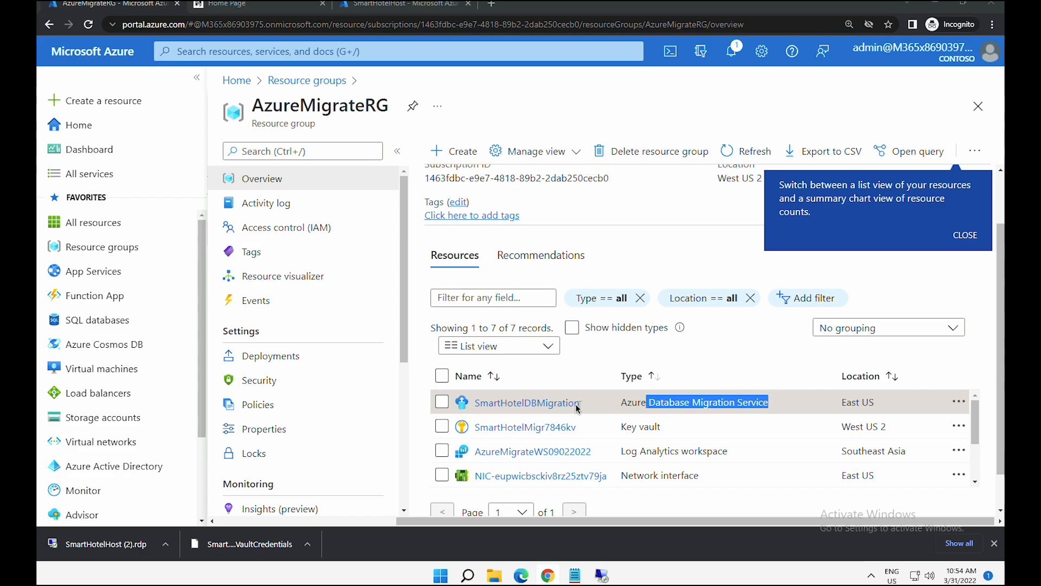
{"action": "left_click", "coordinate": [541, 403]}
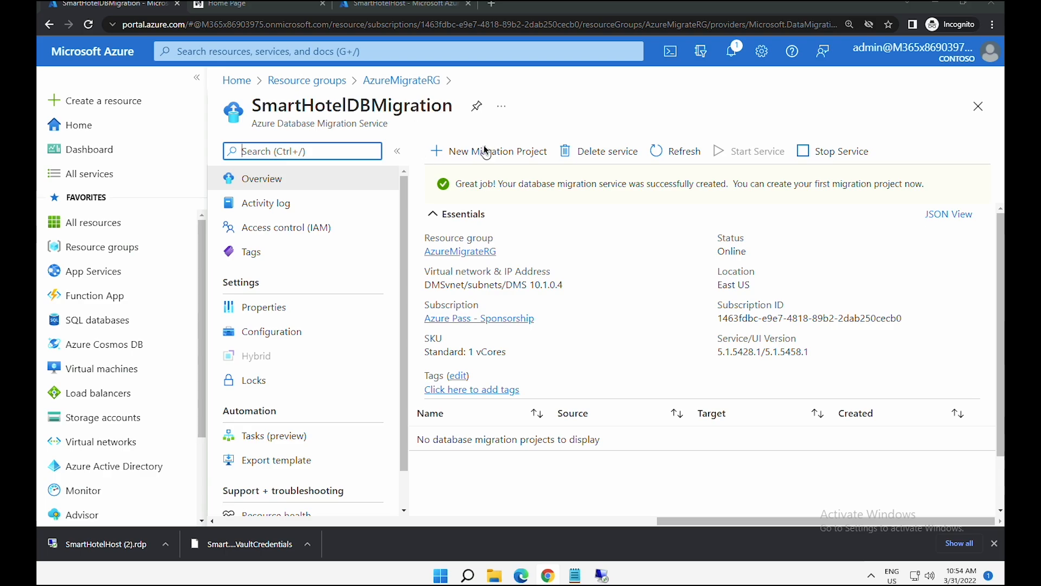
- Create project DBMigrate from SQL Server to Azure SQL Database, with 'Create project only' selected
{"action": "left_click_drag", "start_coordinate": [265, 111], "coordinate": [442, 111]}
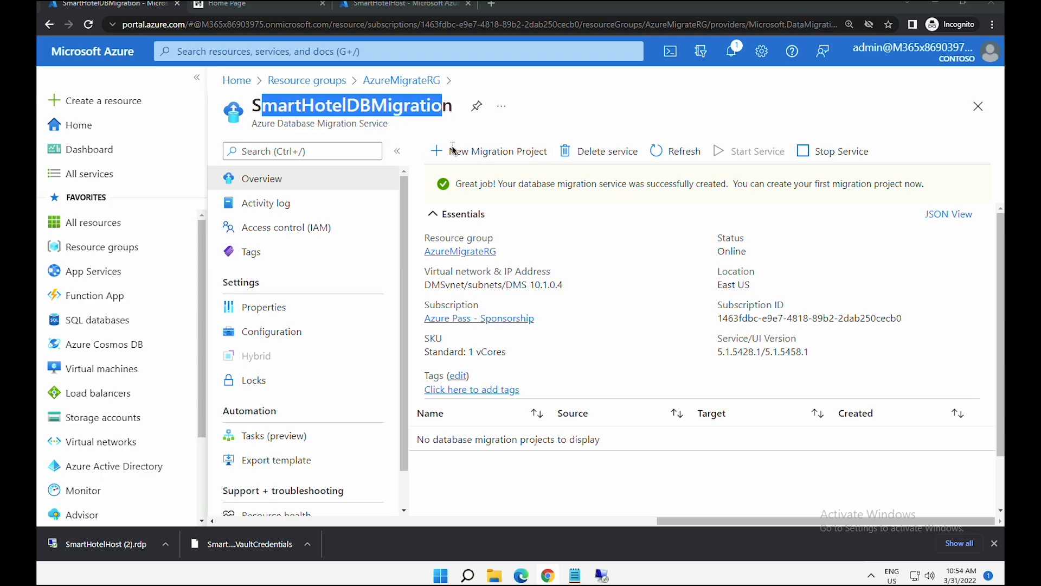
{"action": "left_click", "coordinate": [494, 154]}
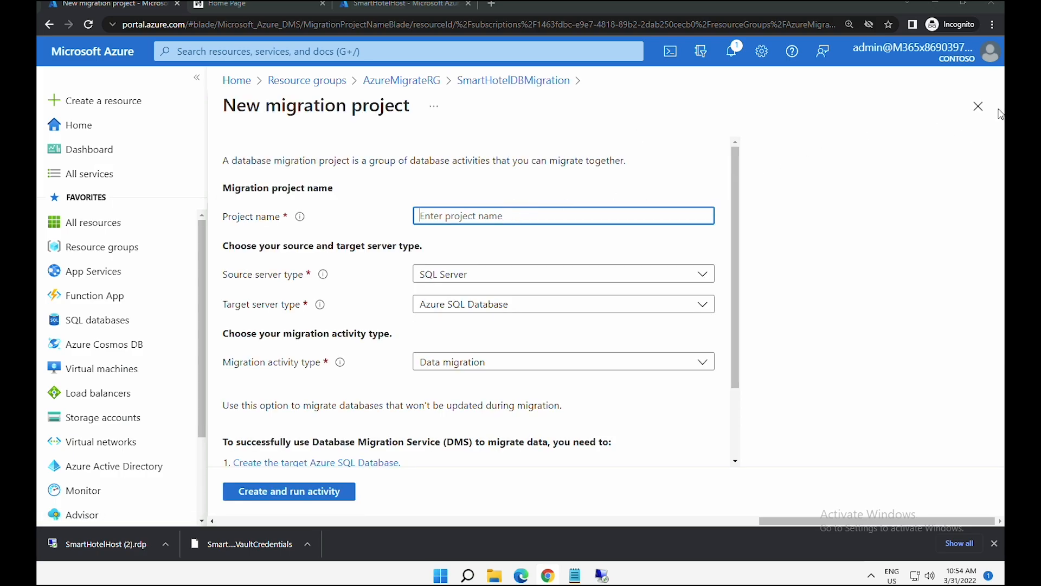
{"action": "type", "text": "DBMigrate"}
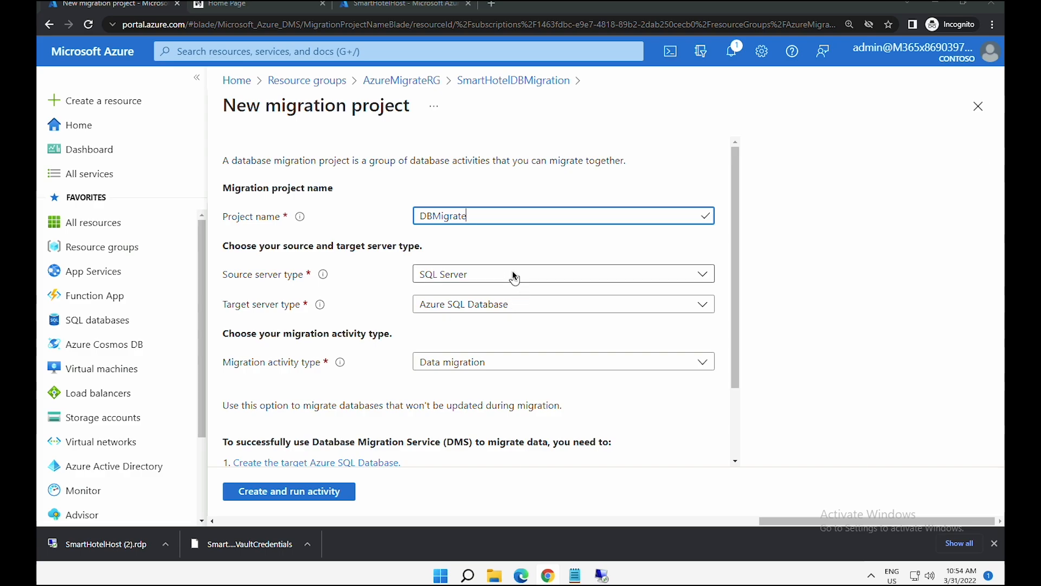
{"action": "left_click", "coordinate": [498, 304]}
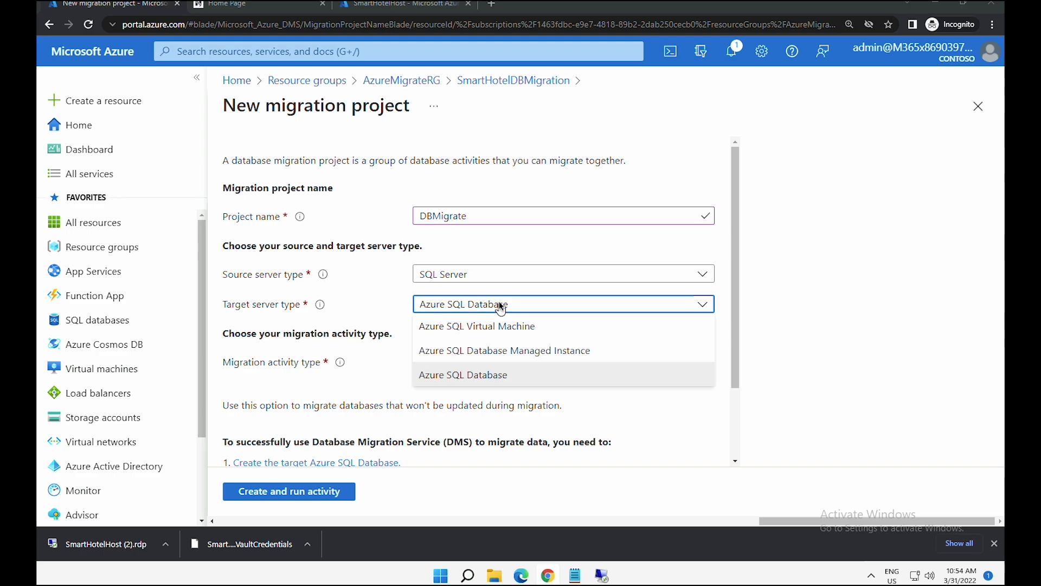
{"action": "left_click", "coordinate": [499, 304]}
{"action": "left_click_drag", "start_coordinate": [734, 345], "coordinate": [732, 399]}
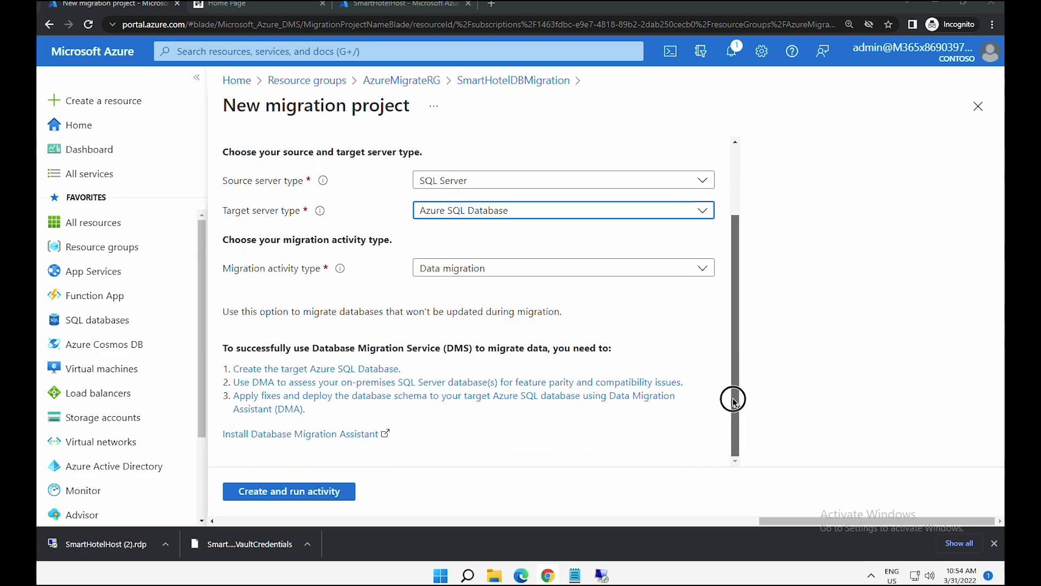
{"action": "left_click", "coordinate": [447, 269]}
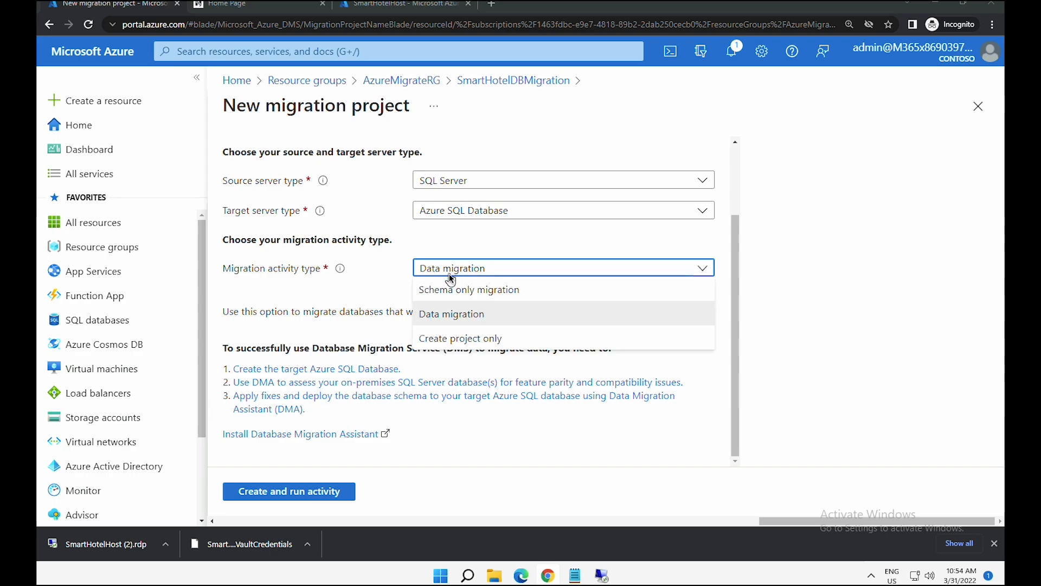
{"action": "left_click", "coordinate": [467, 339]}
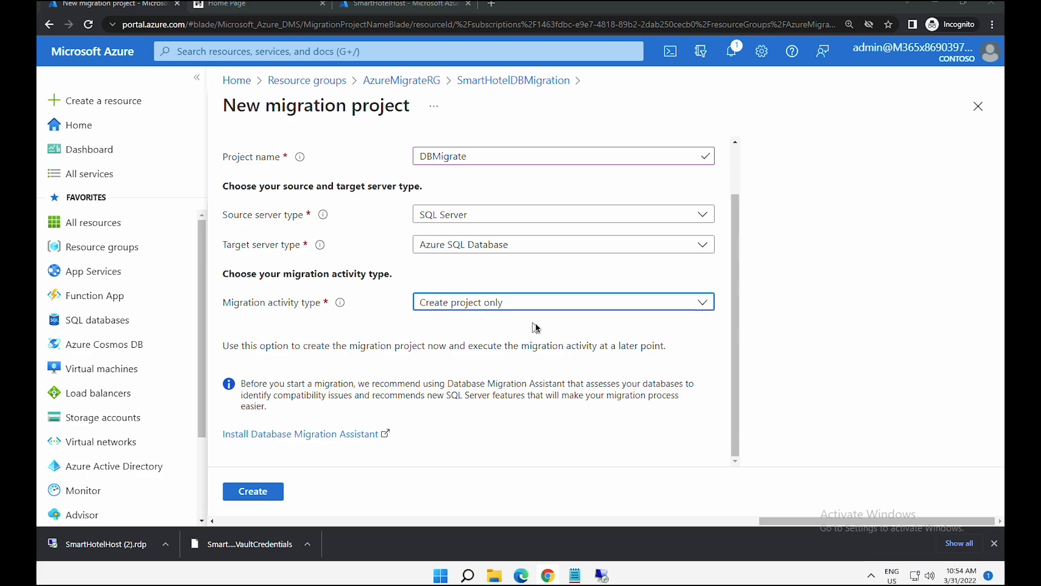
{"action": "left_click", "coordinate": [250, 492]}
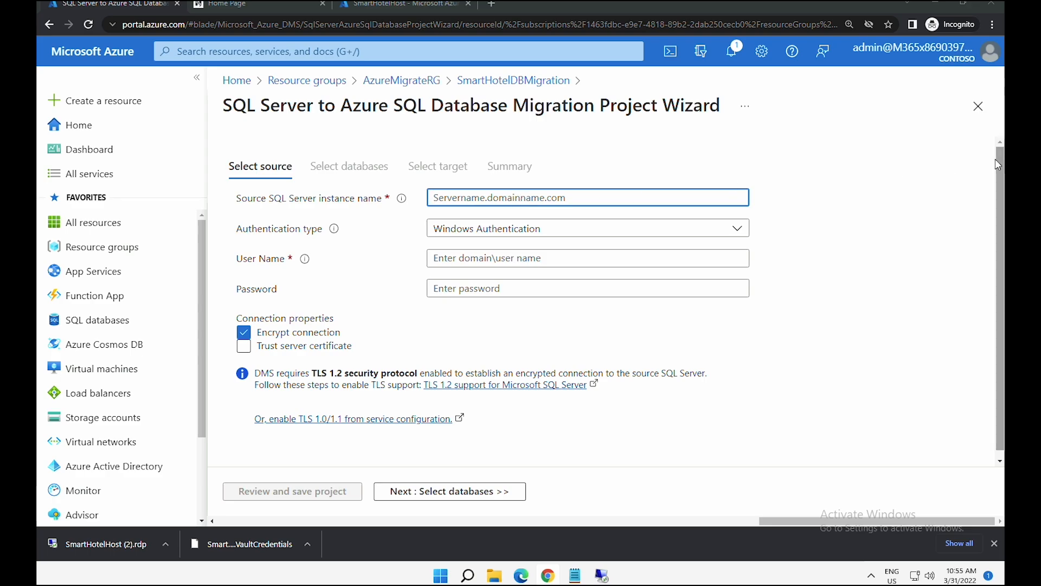
- Connect to source server 10.0.0.4 with SQL Authentication and a trusted certificate, then continue with SmartHotel.Registration
{"action": "type", "text": "10.0.0.4"}
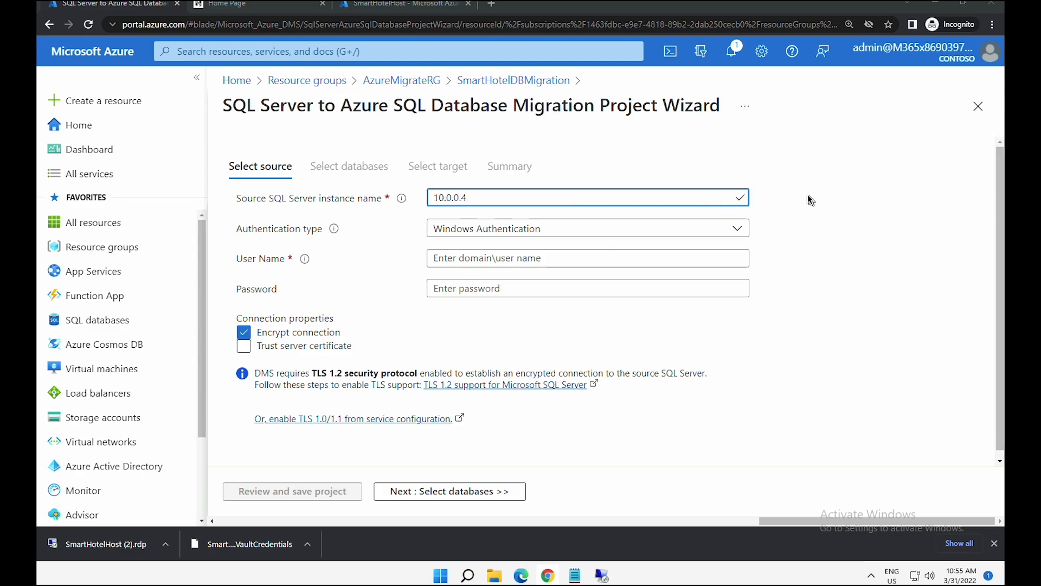
{"action": "left_click", "coordinate": [720, 232]}
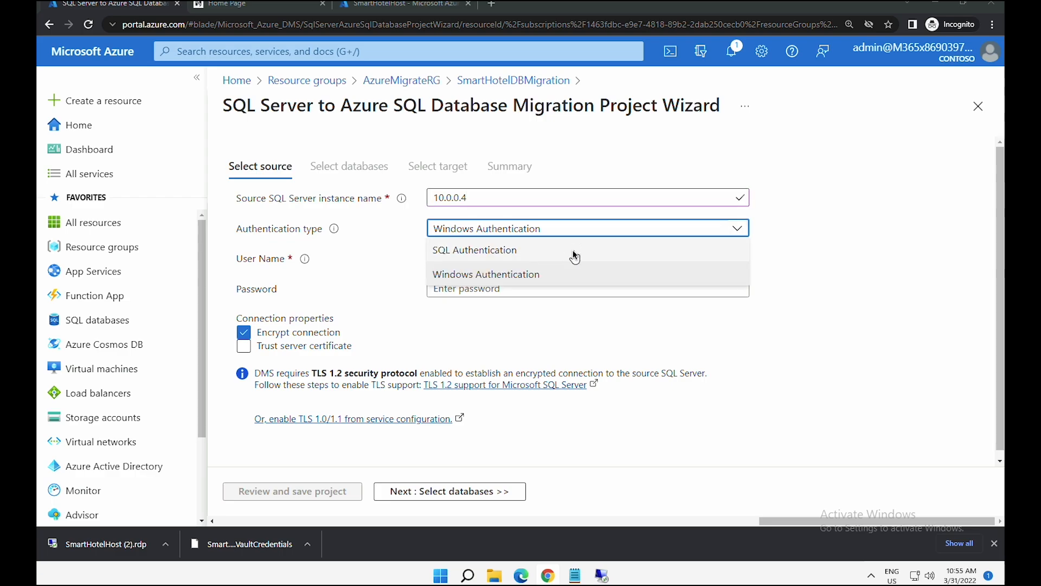
{"action": "left_click", "coordinate": [574, 255]}
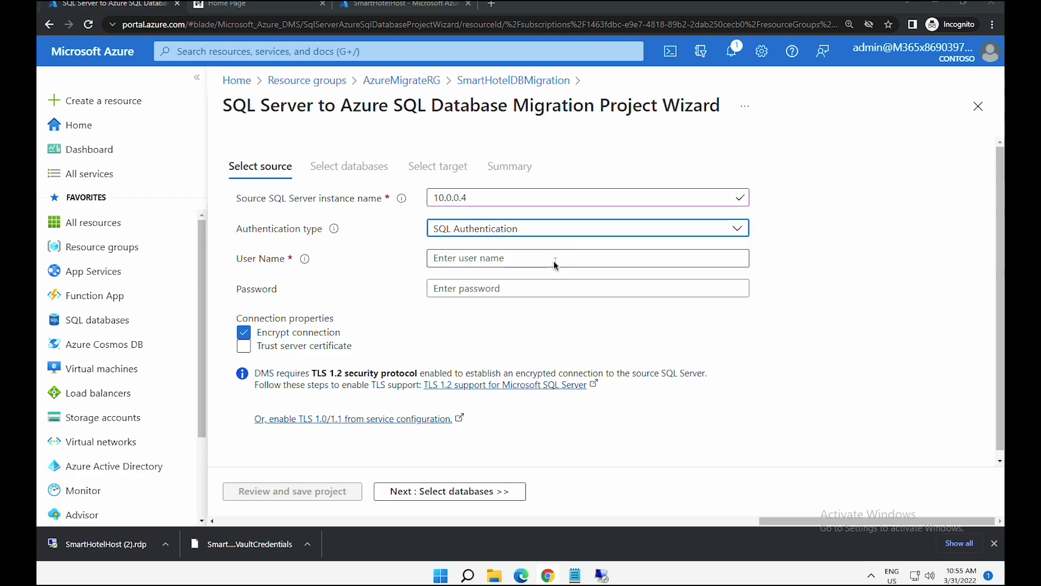
{"action": "left_click", "coordinate": [554, 262]}
{"action": "type", "text": "sa"}
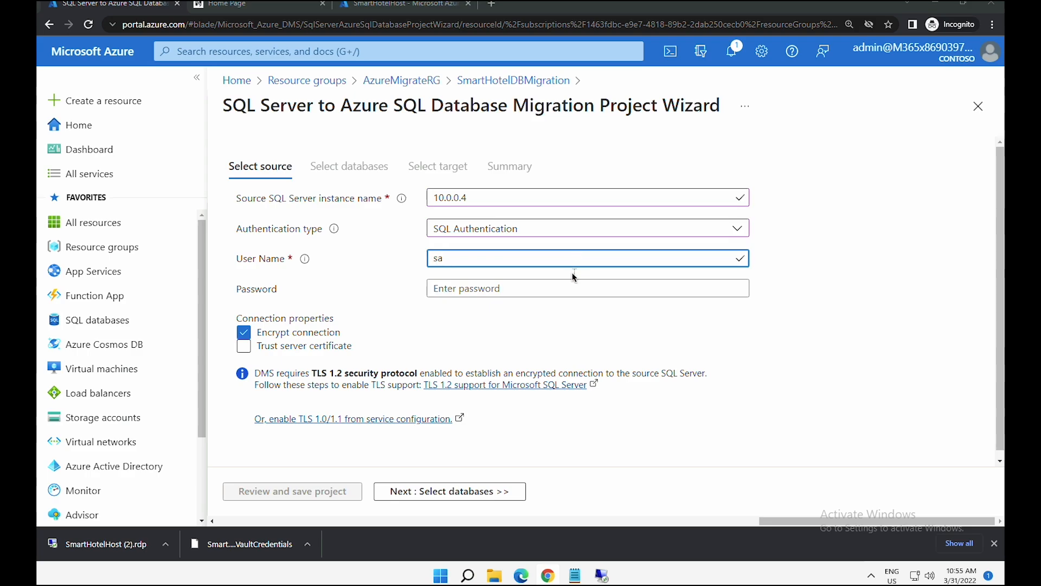
{"action": "key", "text": "Tab"}
{"action": "type", "text": "demo!pass123"}
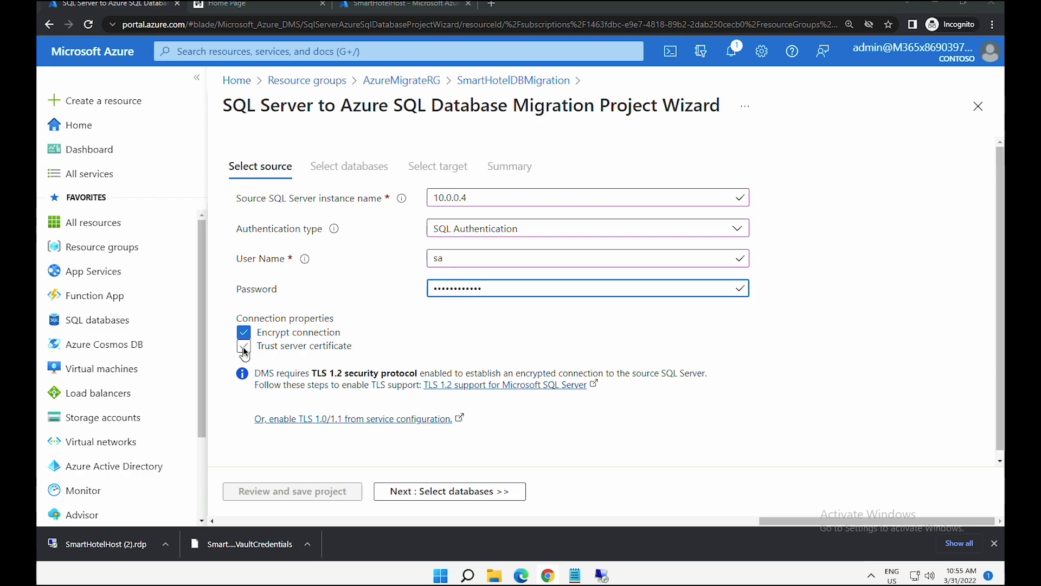
{"action": "left_click", "coordinate": [244, 347]}
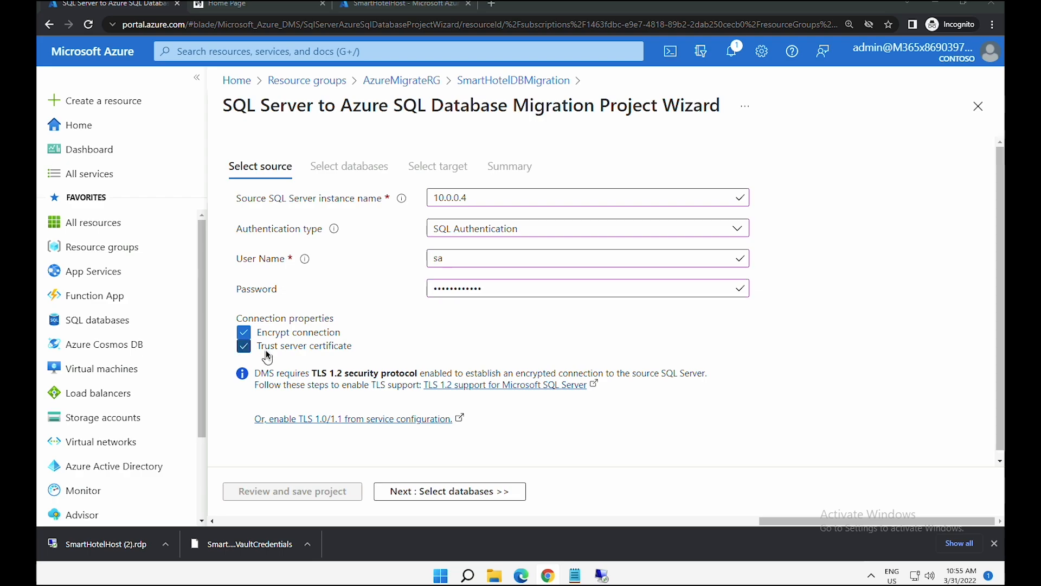
{"action": "left_click", "coordinate": [438, 498]}
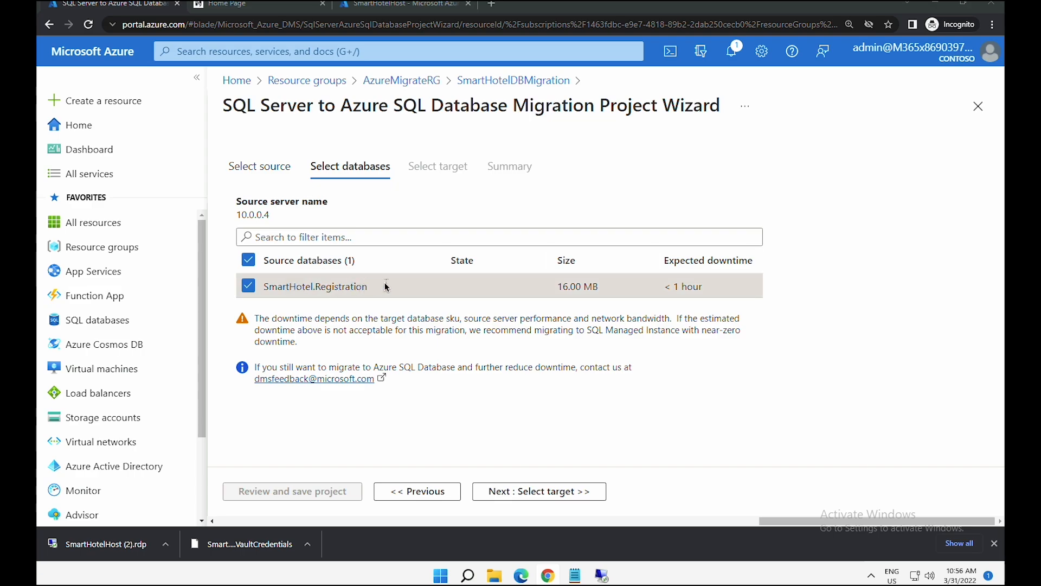
{"action": "left_click", "coordinate": [524, 493]}
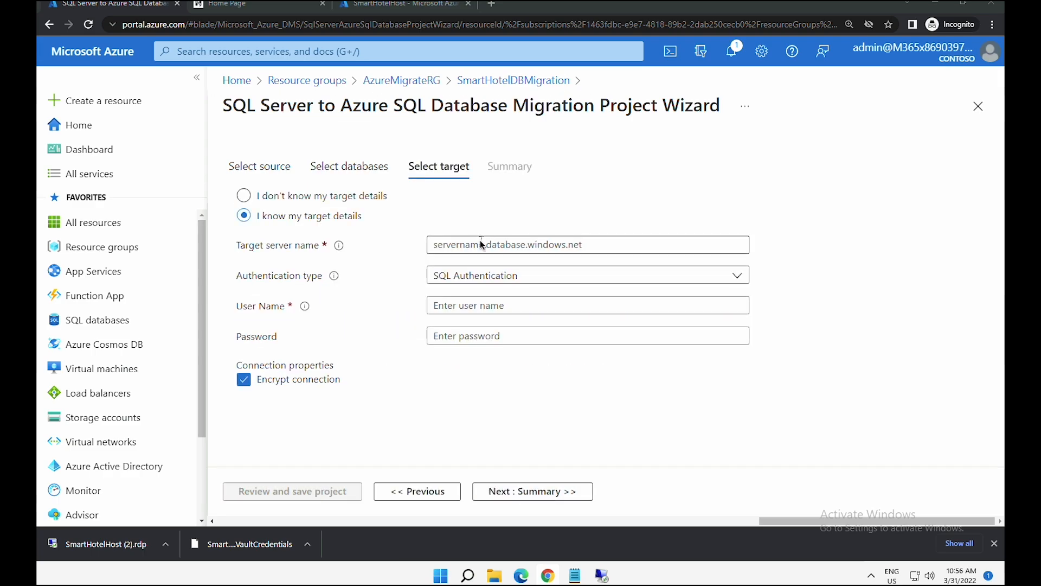
- Copy the SQL server's full name from the SmartHotel-RGRG resource group
{"action": "left_click", "coordinate": [480, 240]}
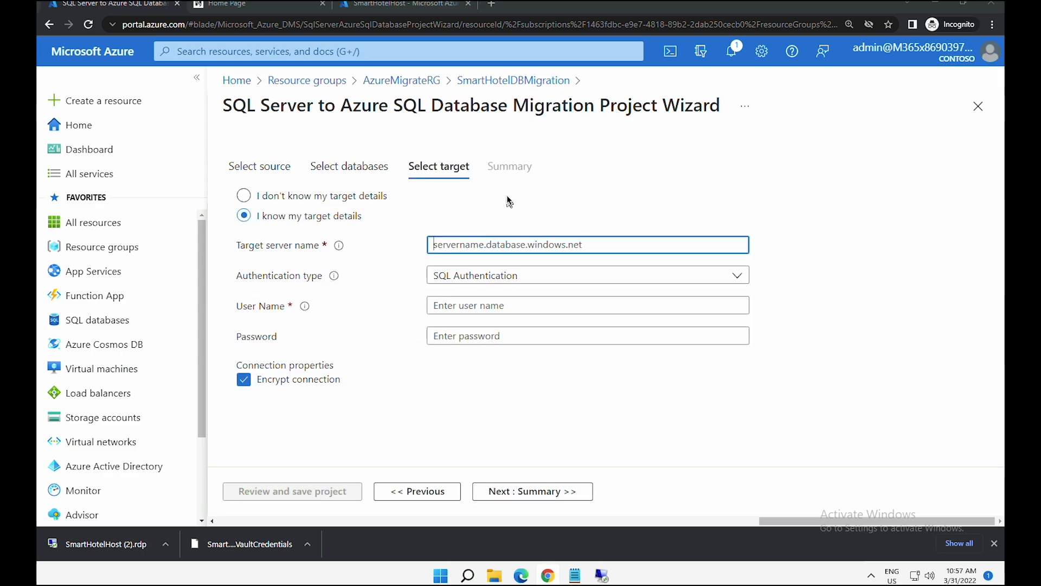
{"action": "left_click", "coordinate": [415, 10]}
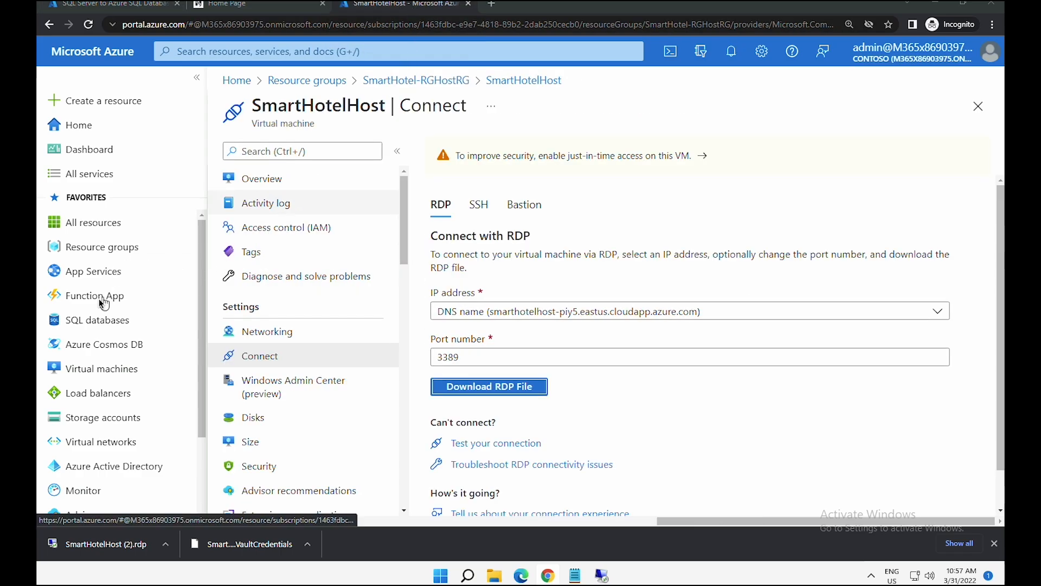
{"action": "left_click", "coordinate": [109, 249]}
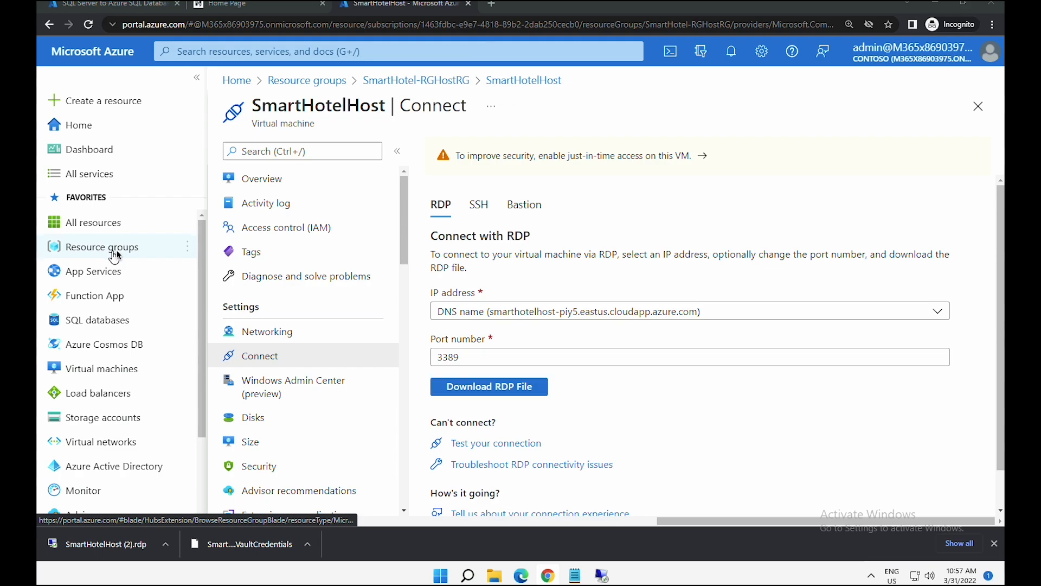
{"action": "left_click", "coordinate": [298, 387]}
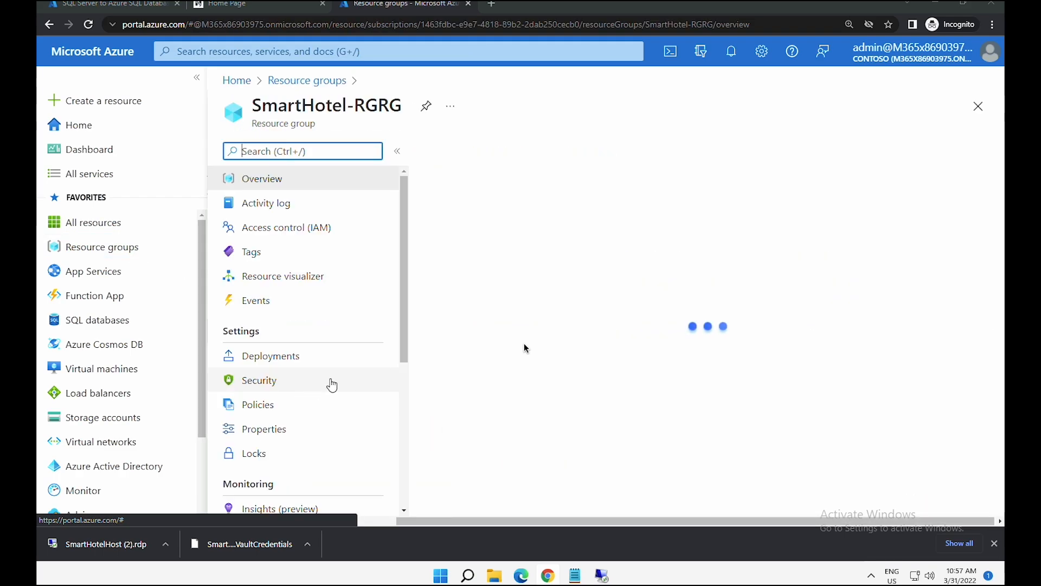
{"action": "scroll", "coordinate": [890, 263], "scroll_direction": "down", "scroll_amount": 3}
{"action": "scroll", "coordinate": [701, 412], "scroll_direction": "down", "scroll_amount": 5}
{"action": "scroll", "coordinate": [701, 412], "scroll_direction": "down", "scroll_amount": 1}
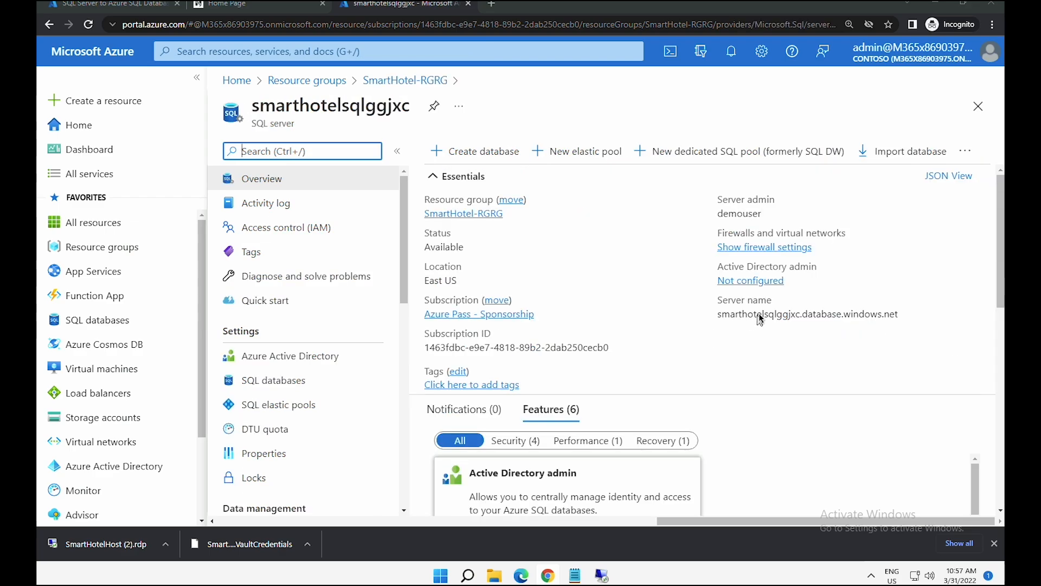
{"action": "left_click", "coordinate": [908, 317]}
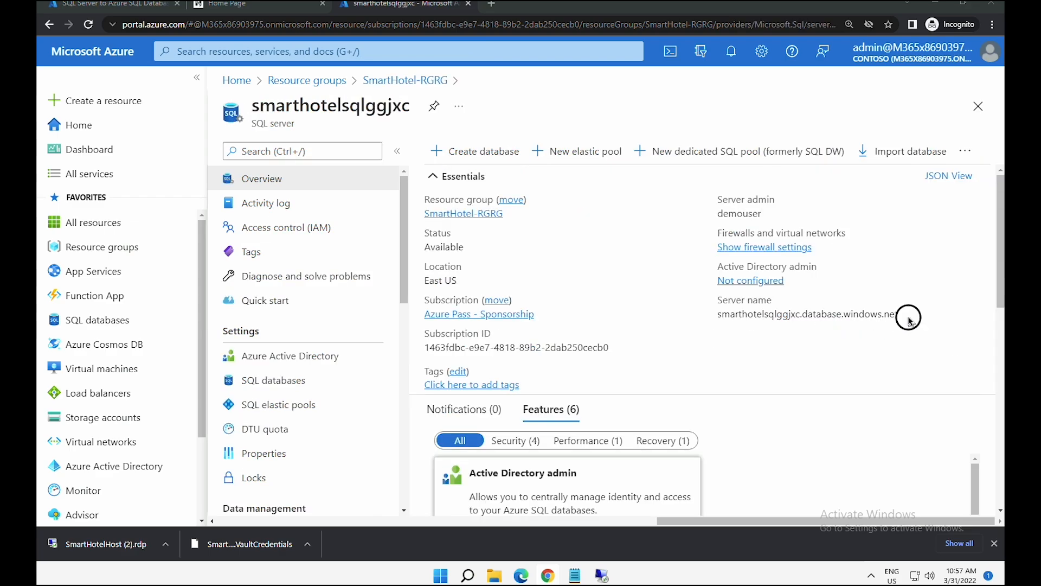
- Set target smarthotelsqlggjxc.database.windows.net with SQL Authentication login and password, and validate it
{"action": "left_click", "coordinate": [115, 6]}
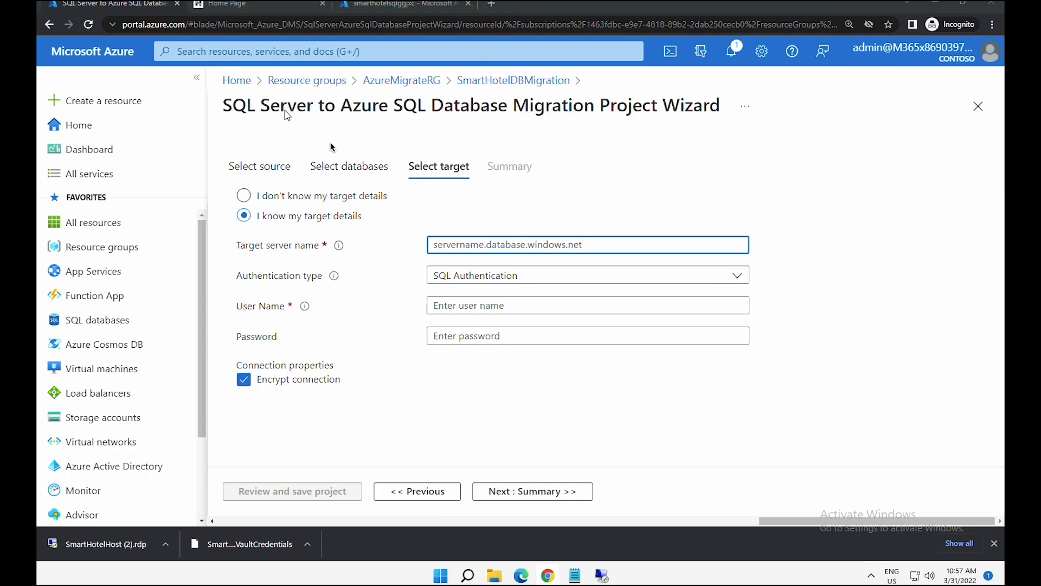
{"action": "right_click", "coordinate": [499, 246]}
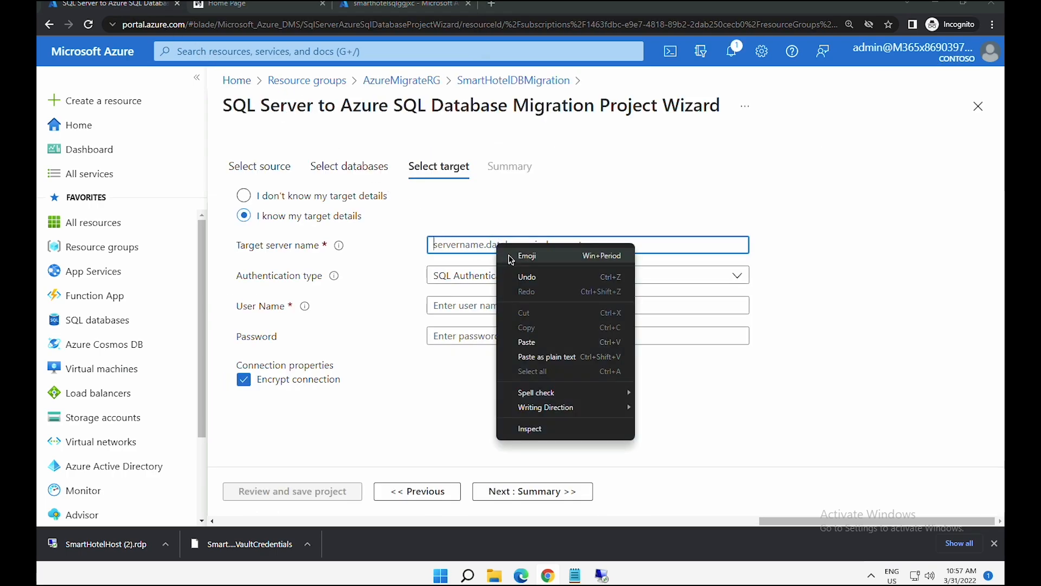
{"action": "left_click", "coordinate": [525, 341]}
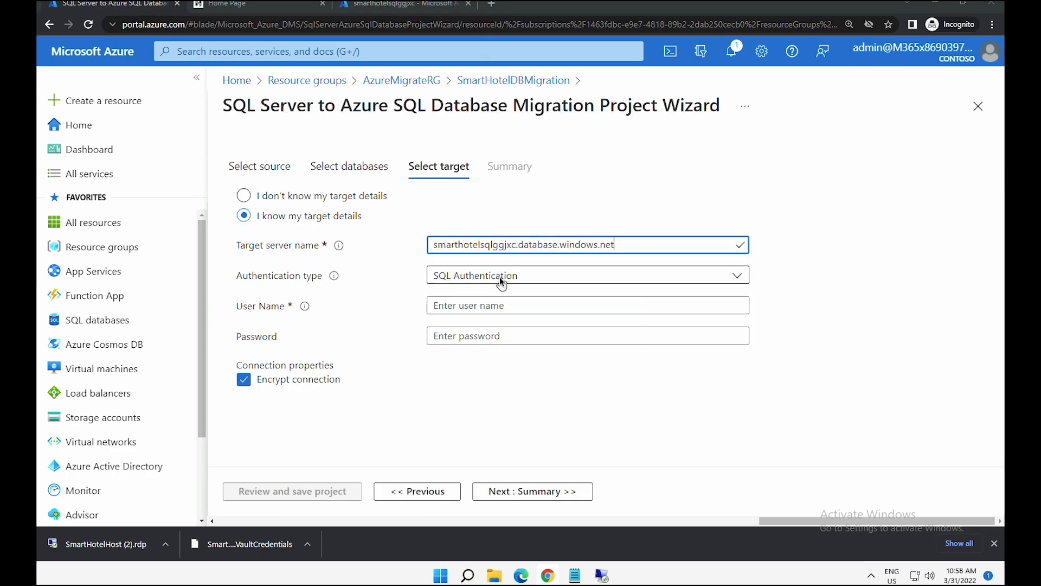
{"action": "left_click", "coordinate": [500, 275]}
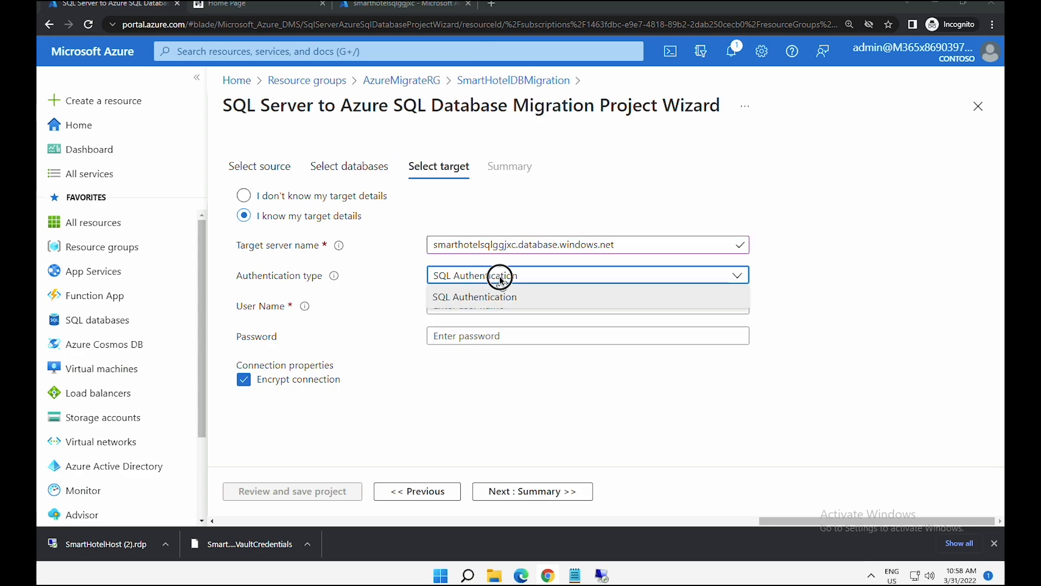
{"action": "left_click", "coordinate": [496, 293]}
{"action": "left_click", "coordinate": [490, 304]}
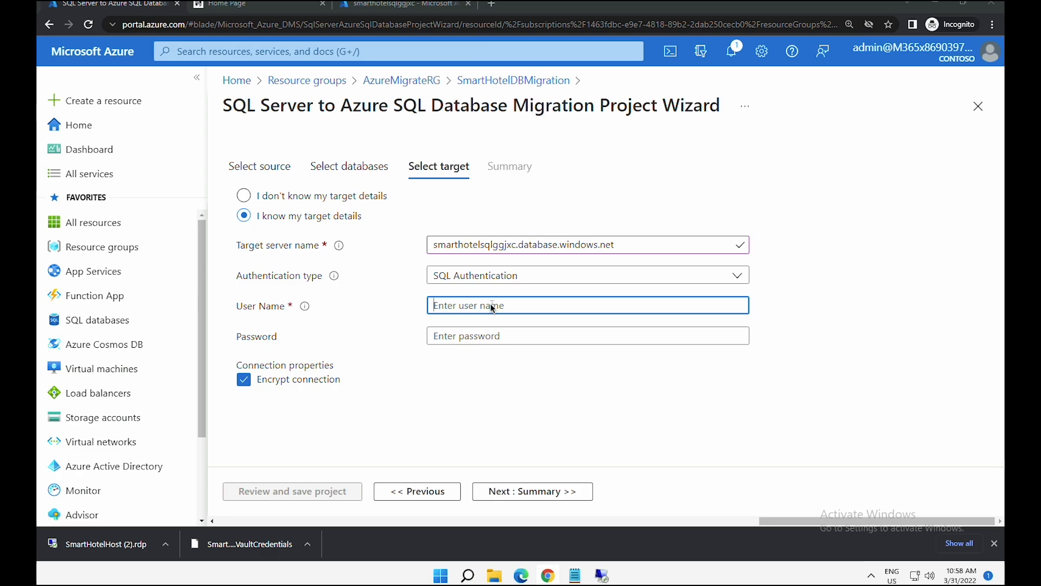
{"action": "type", "text": "demouser"}
{"action": "left_click", "coordinate": [485, 333]}
{"action": "key", "text": "ctrl+v"}
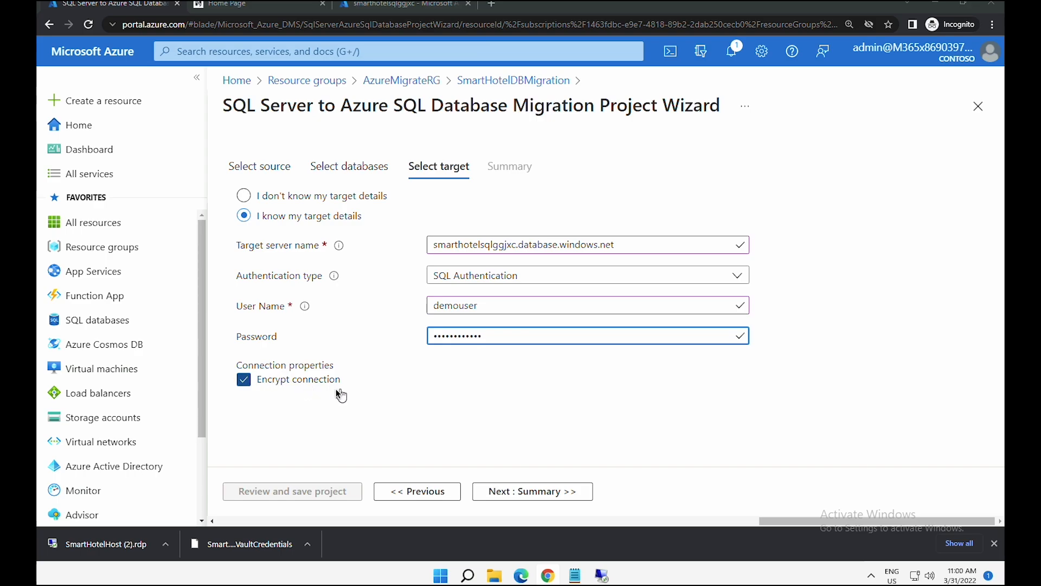
{"action": "left_click", "coordinate": [519, 490]}
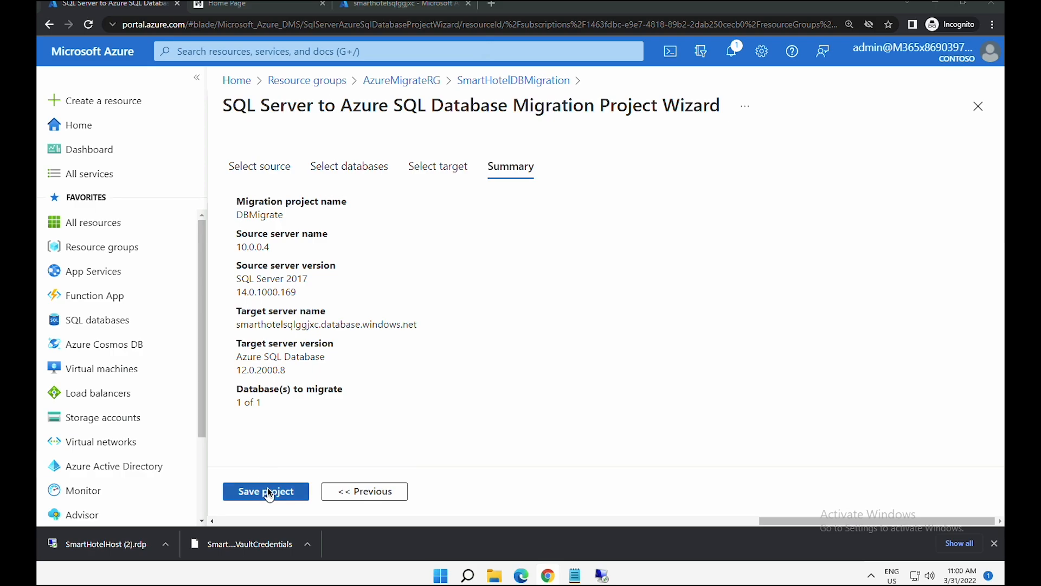
- Save the DBMigrate project and refresh its overview
{"action": "left_click", "coordinate": [268, 491]}
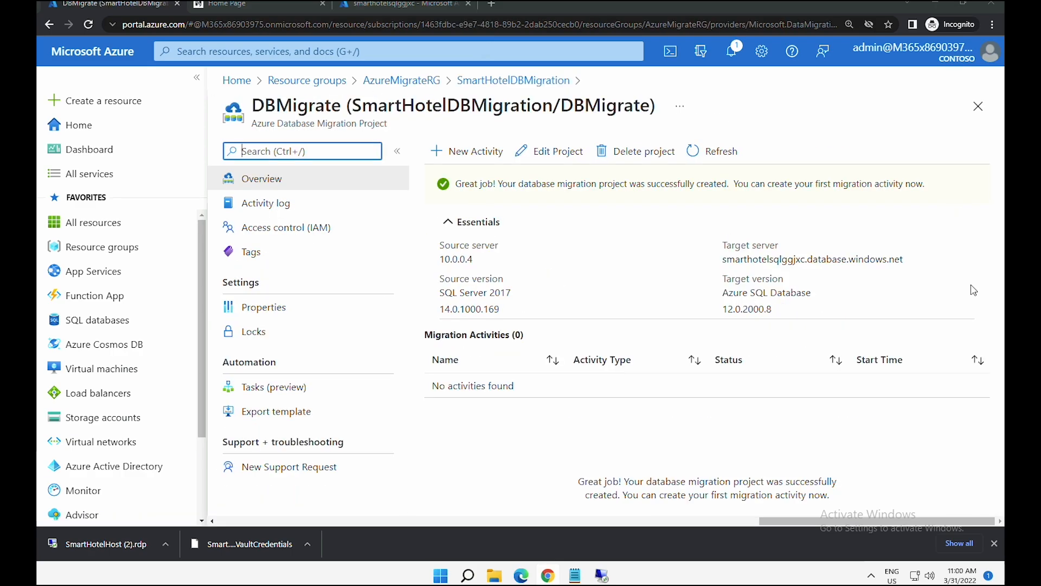
{"action": "left_click", "coordinate": [712, 156]}
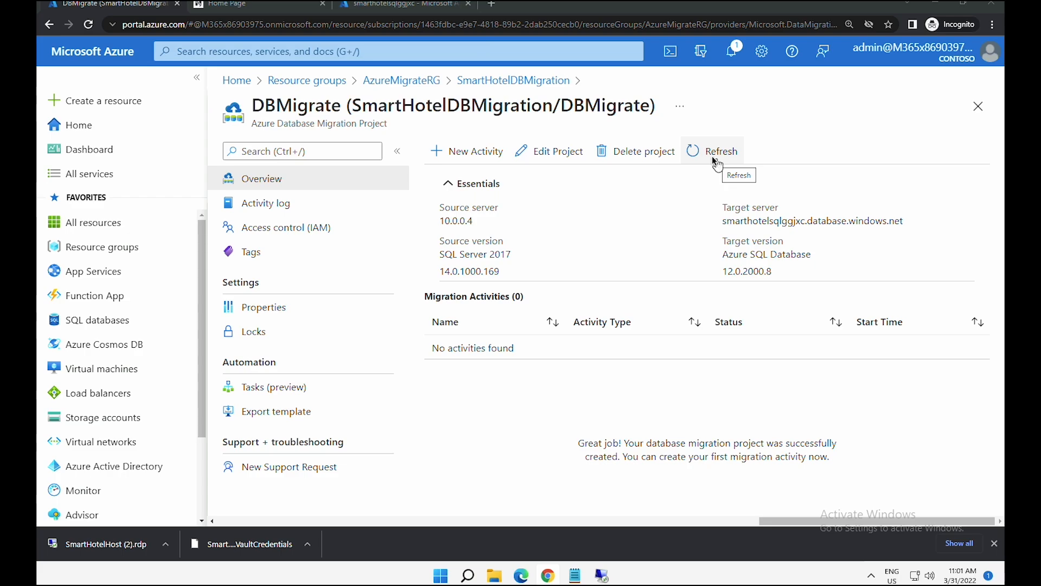
{"action": "left_click", "coordinate": [471, 152]}
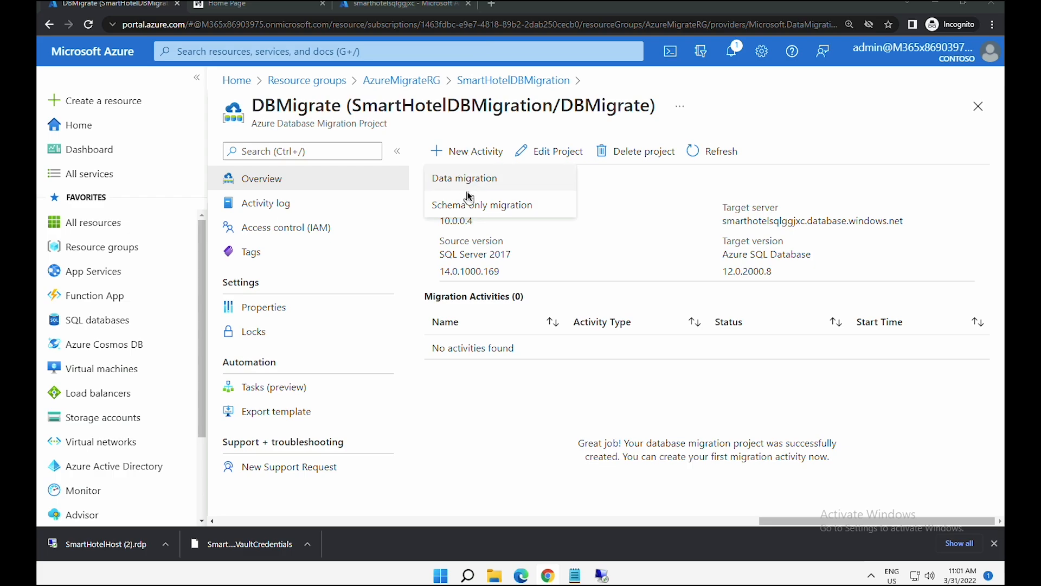
- Start a schema-only migration, validating source and target connections with their passwords
{"action": "left_click", "coordinate": [470, 209]}
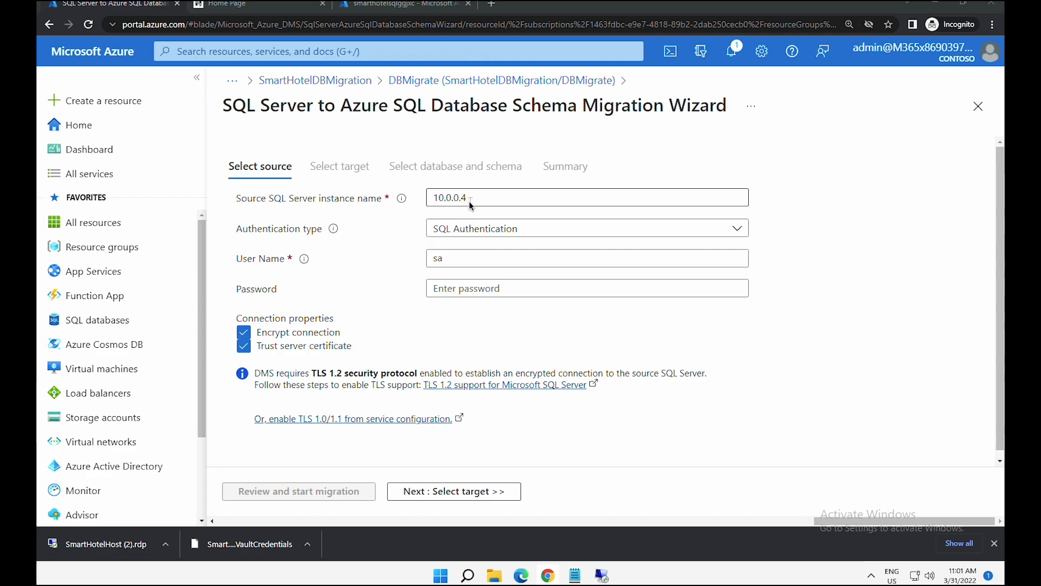
{"action": "left_click", "coordinate": [475, 289]}
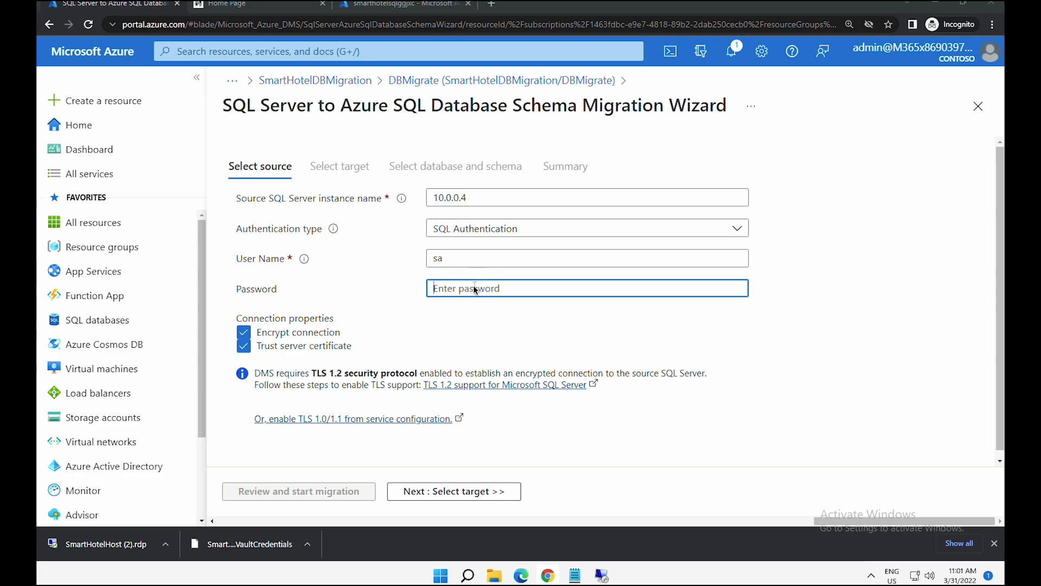
{"action": "key", "text": "ctrl+v"}
{"action": "left_click", "coordinate": [459, 495]}
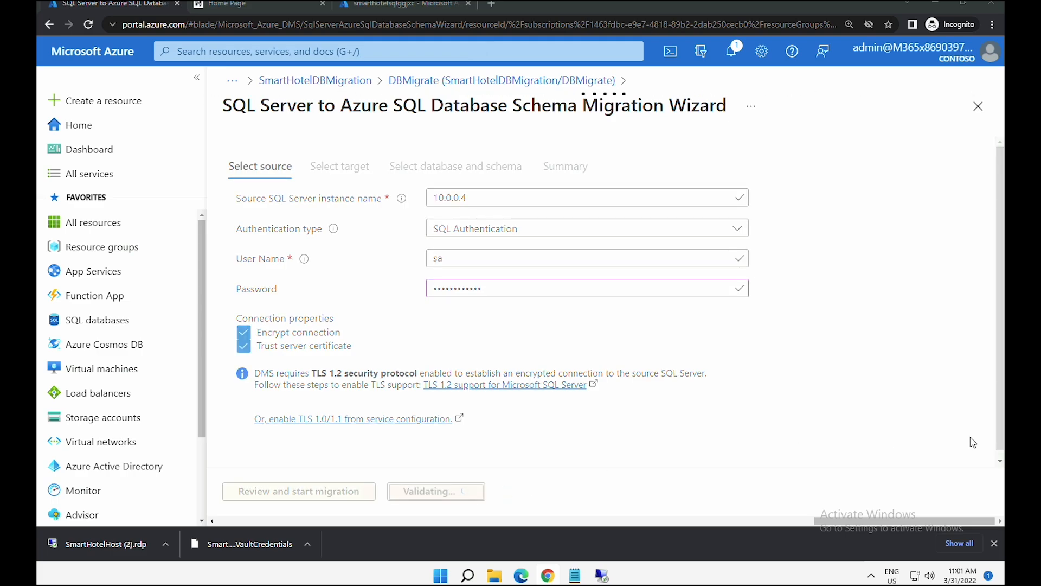
{"action": "left_click", "coordinate": [458, 293]}
{"action": "key", "text": "ctrl+v"}
{"action": "left_click", "coordinate": [619, 491]}
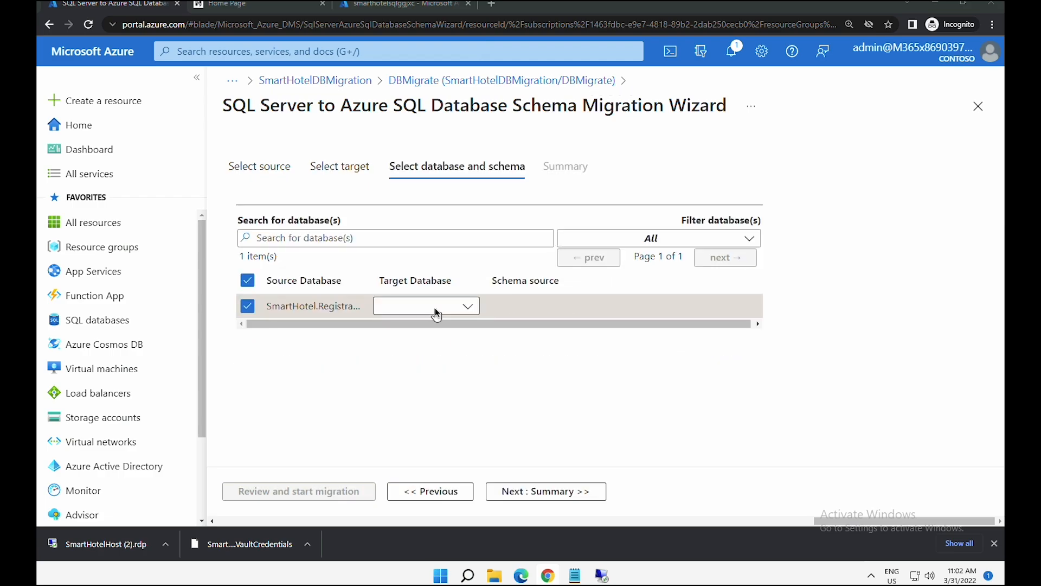
- Target smarthoteldb, generate the schema from the source, and name the activity SchemaMigration
{"action": "left_click", "coordinate": [435, 307]}
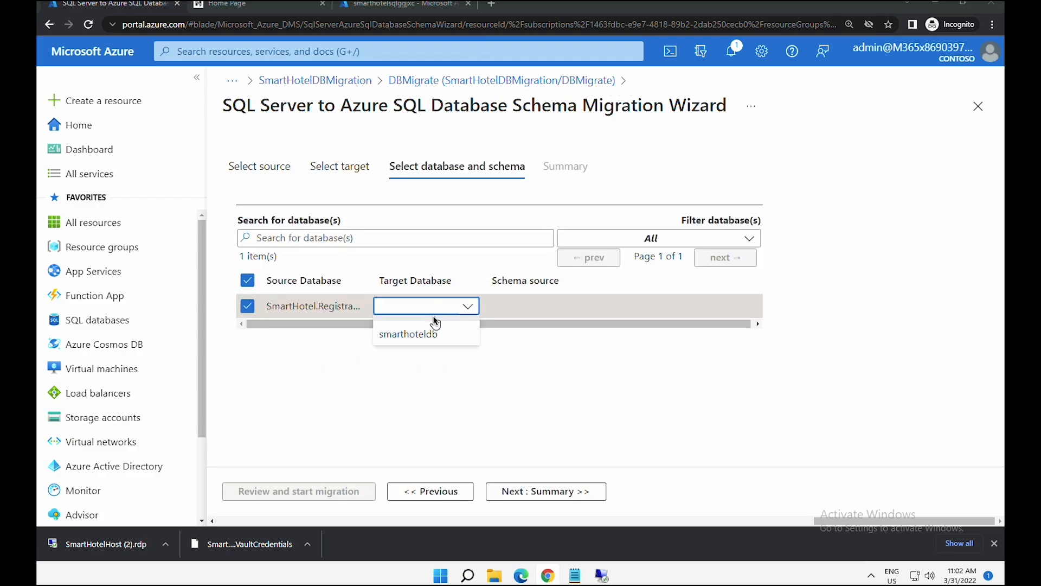
{"action": "left_click", "coordinate": [432, 336]}
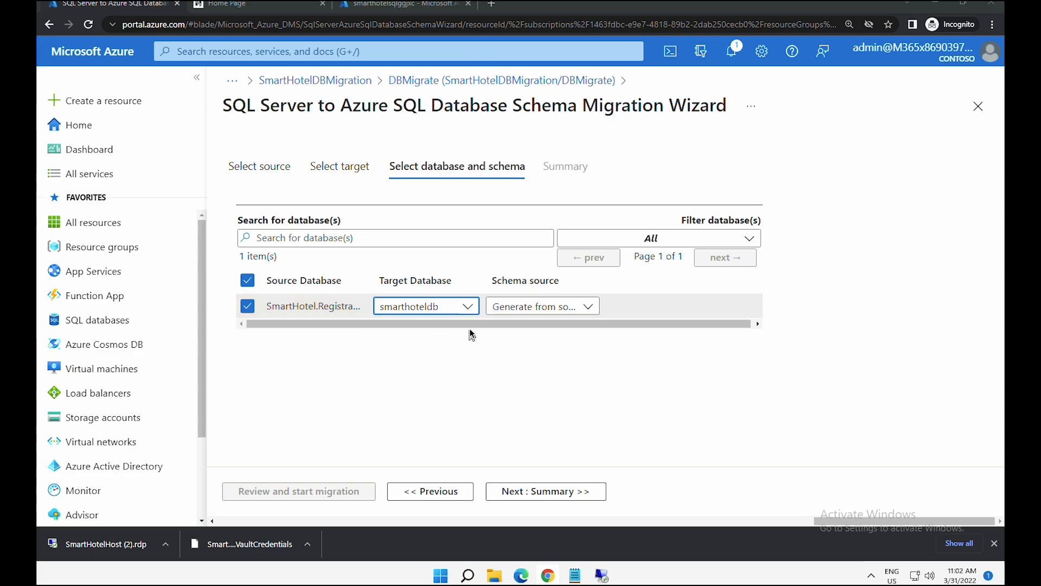
{"action": "left_click", "coordinate": [525, 307]}
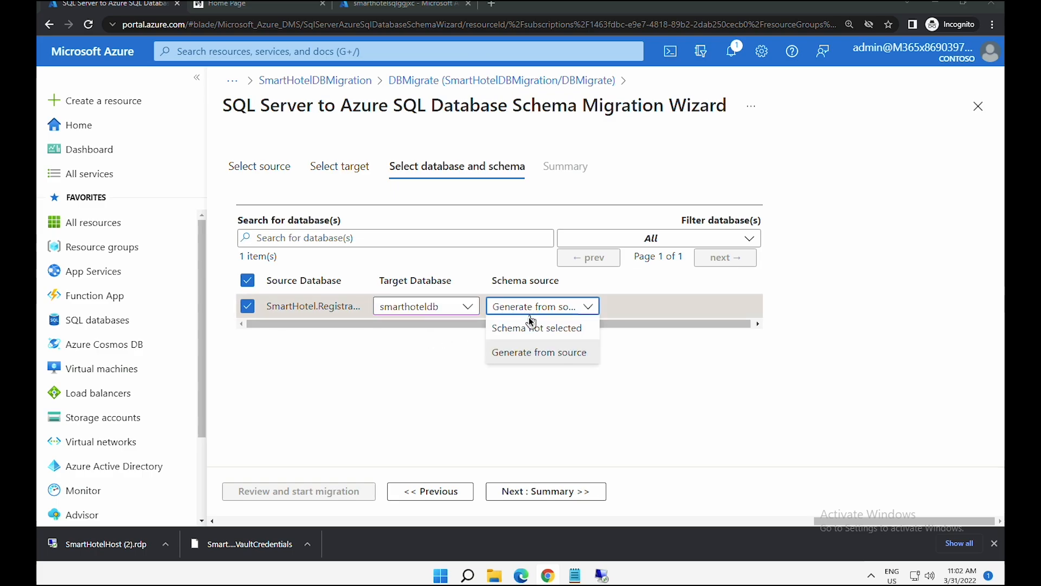
{"action": "left_click", "coordinate": [524, 352]}
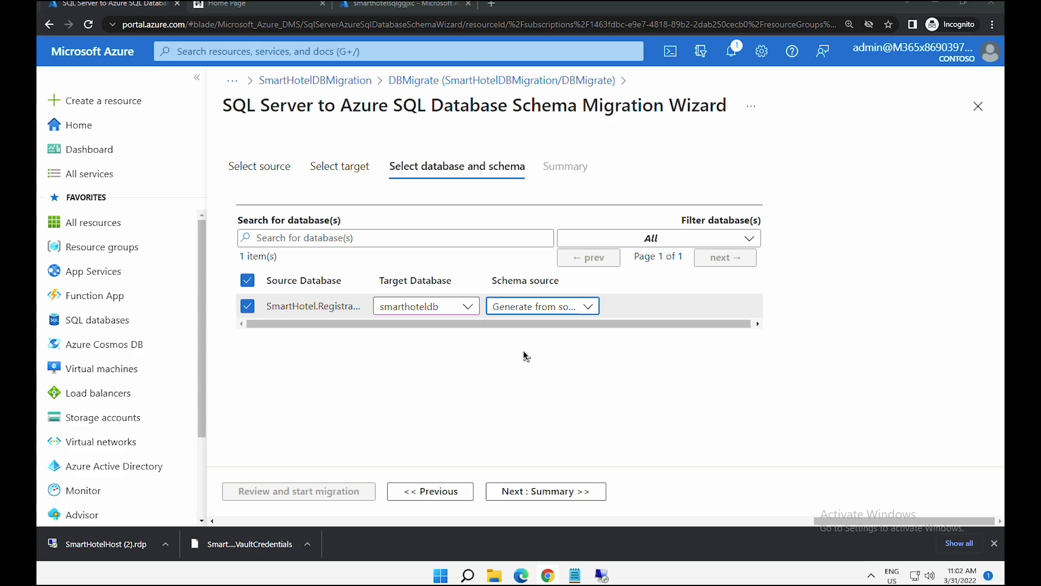
{"action": "left_click", "coordinate": [568, 493]}
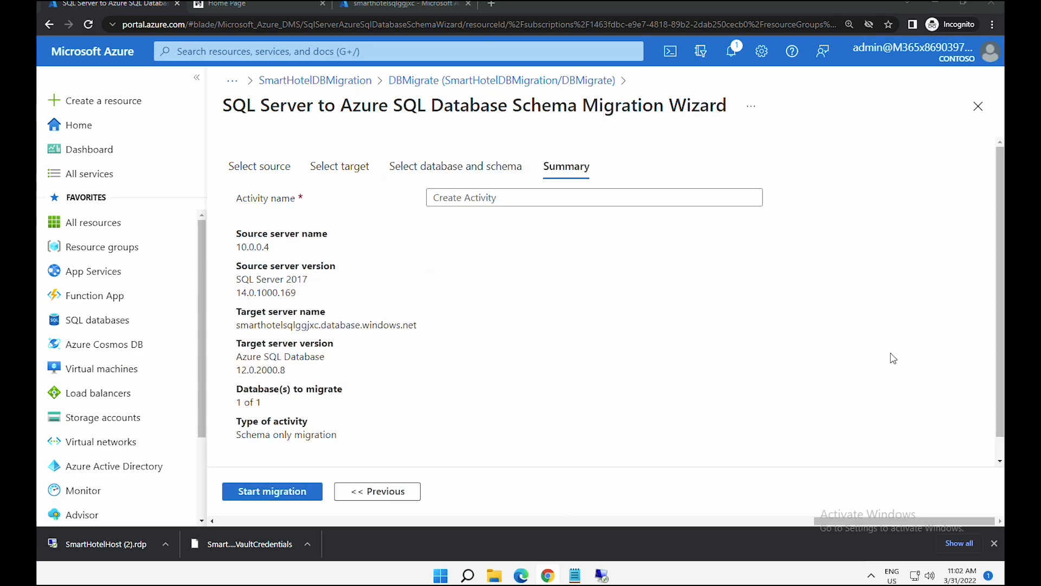
{"action": "left_click", "coordinate": [537, 199]}
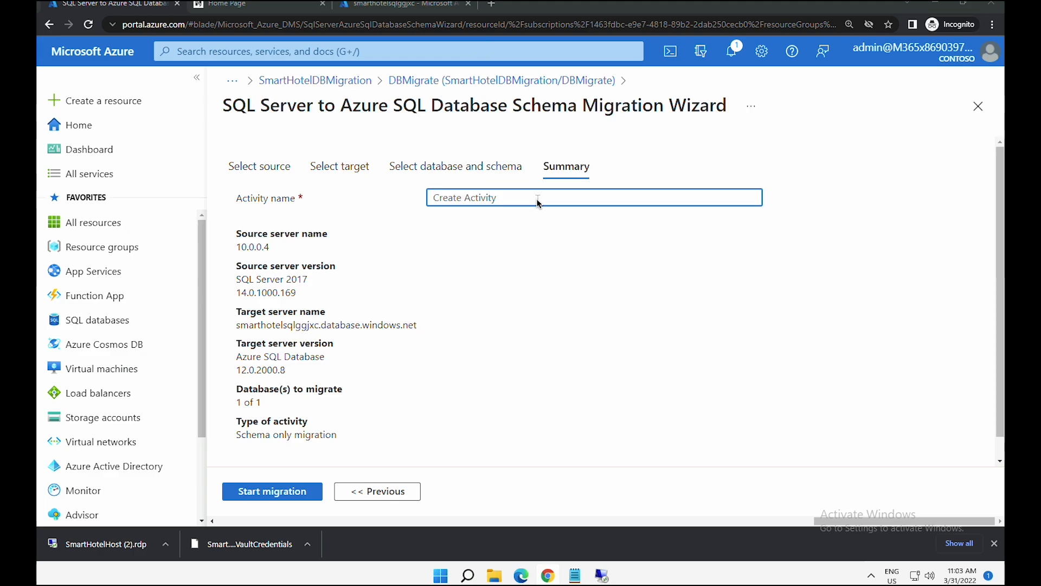
{"action": "key", "text": "ctrl+v"}
- Run SchemaMigration, refresh until smarthoteldb reads Completed, then close the migration details
{"action": "left_click", "coordinate": [290, 497]}
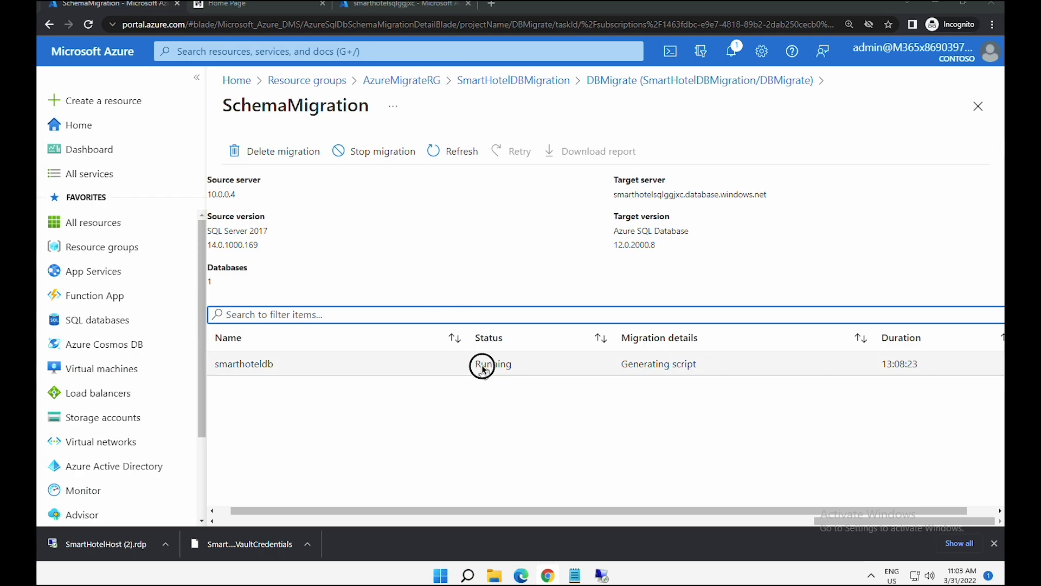
{"action": "left_click_drag", "start_coordinate": [483, 366], "coordinate": [519, 368]}
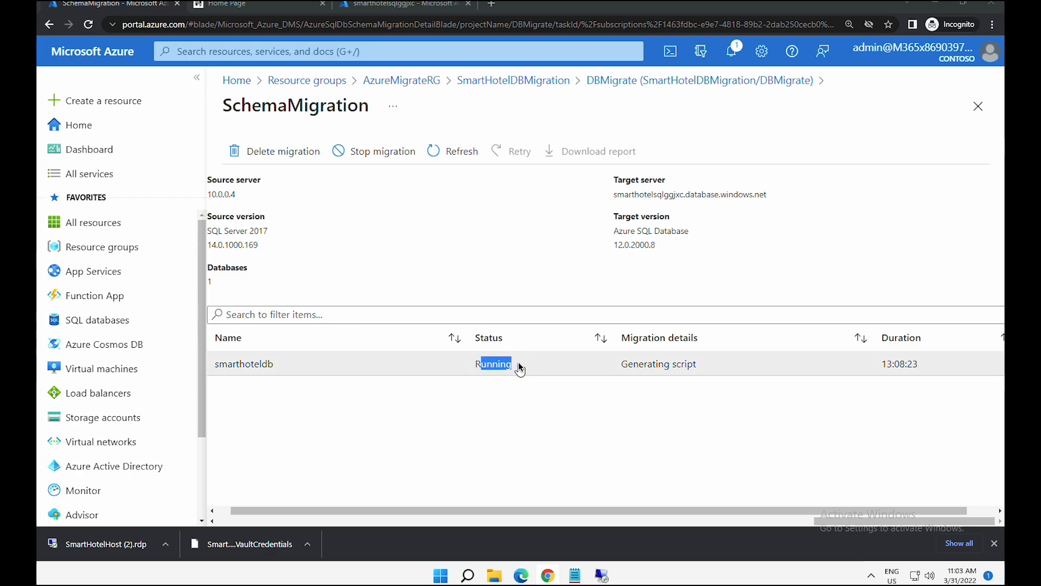
{"action": "left_click", "coordinate": [464, 156]}
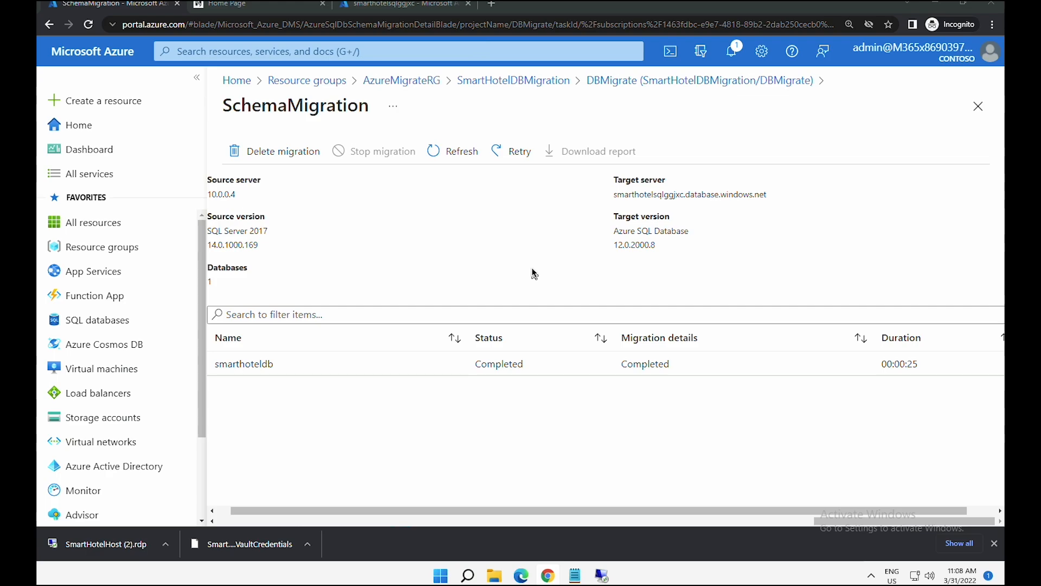
{"action": "left_click", "coordinate": [486, 80]}
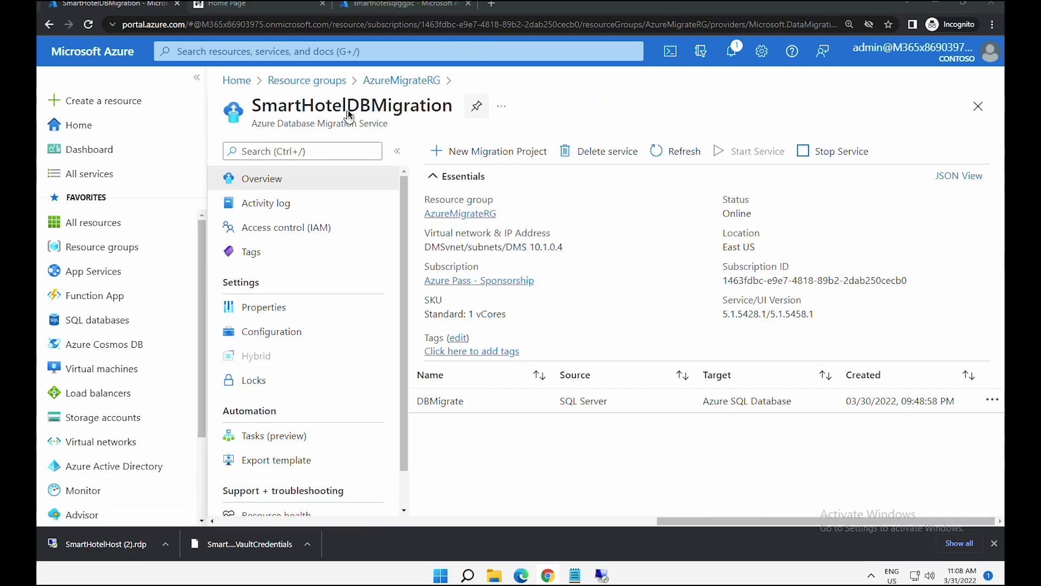
- Start a new Data migration activity in the DBMigrate project
{"action": "left_click", "coordinate": [462, 406]}
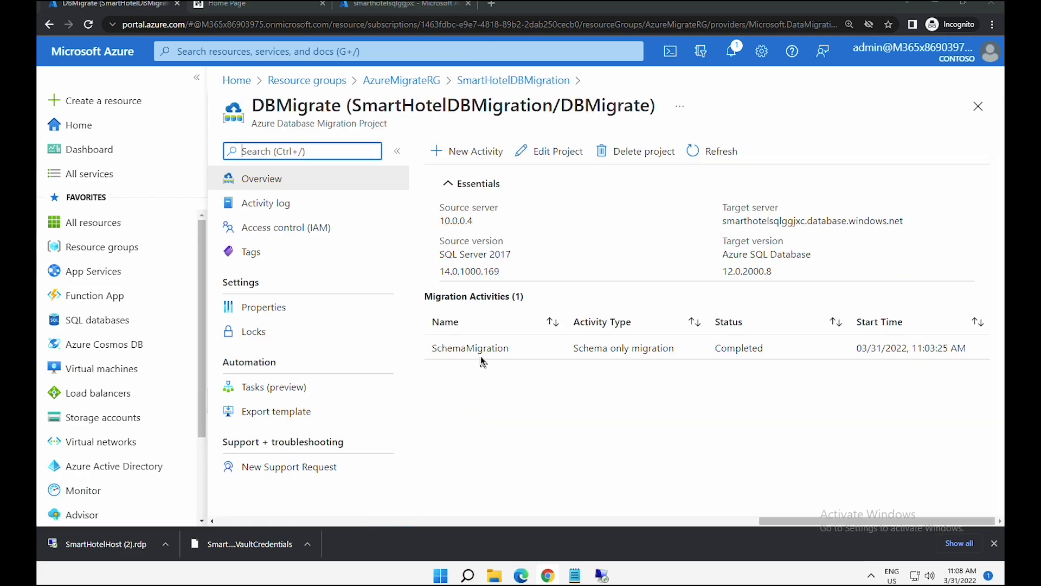
{"action": "left_click", "coordinate": [470, 149]}
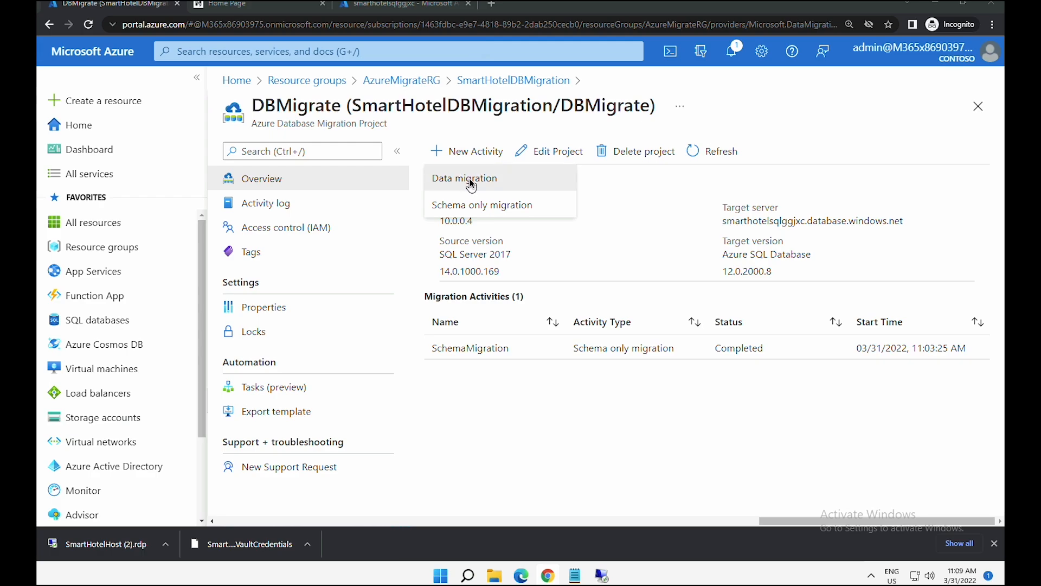
{"action": "left_click", "coordinate": [470, 178]}
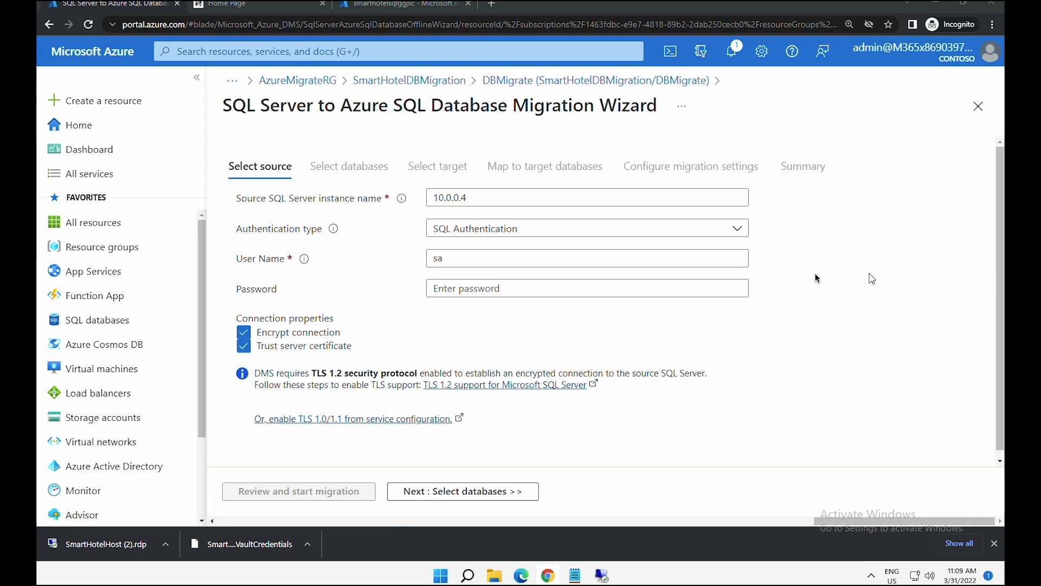
- Validate source and target connections with their passwords, keeping SmartHotel.Registration selected
{"action": "left_click", "coordinate": [554, 287]}
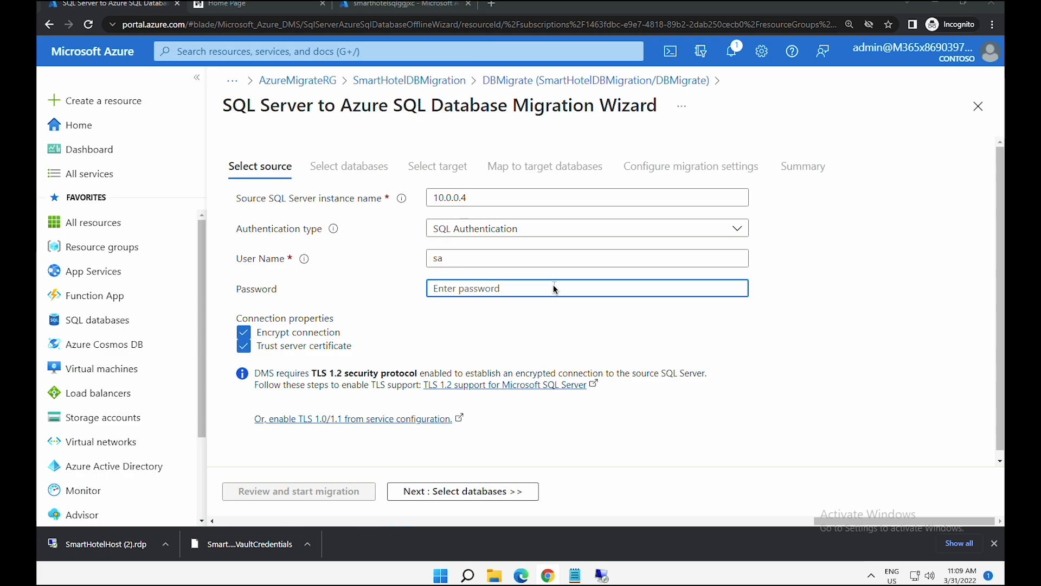
{"action": "key", "text": "ctrl+v"}
{"action": "left_click", "coordinate": [470, 491]}
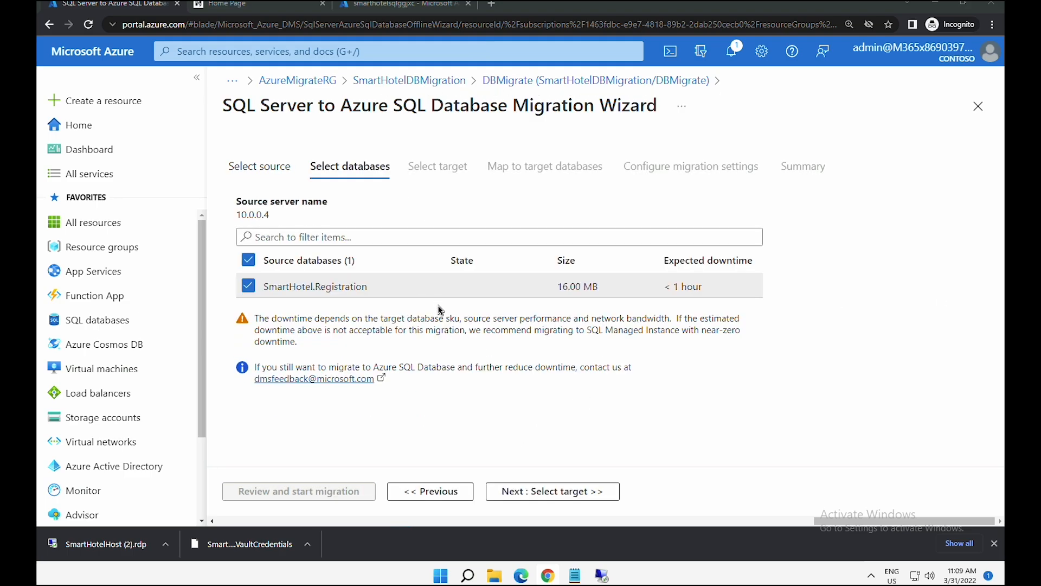
{"action": "left_click", "coordinate": [541, 491]}
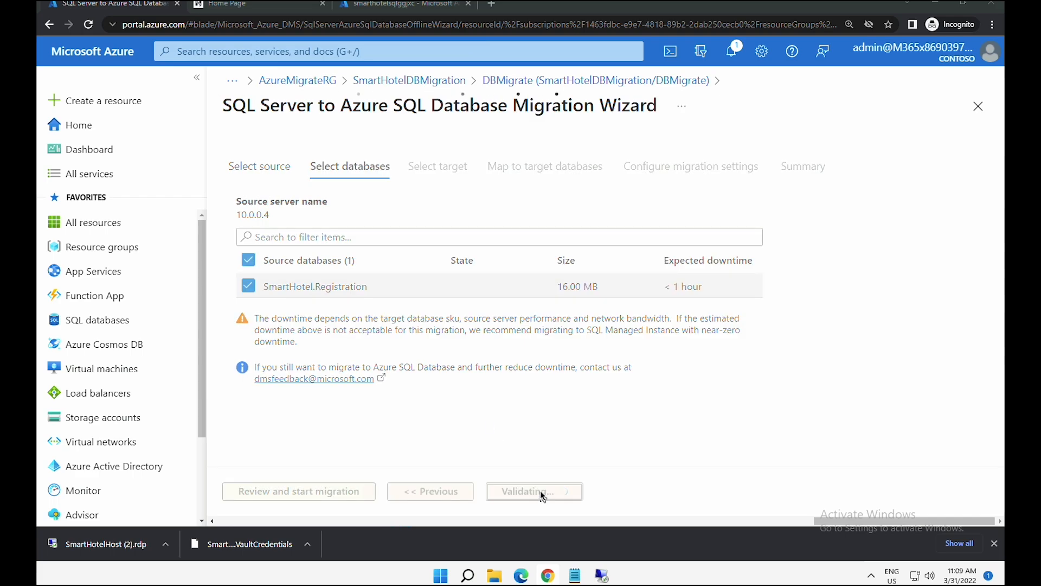
{"action": "left_click", "coordinate": [459, 288]}
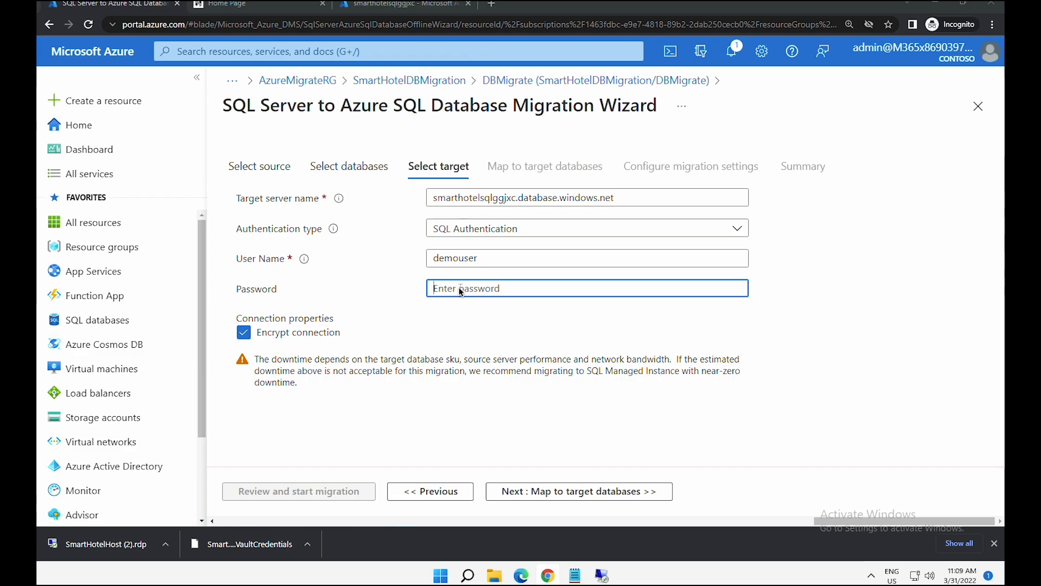
{"action": "key", "text": "ctrl+v"}
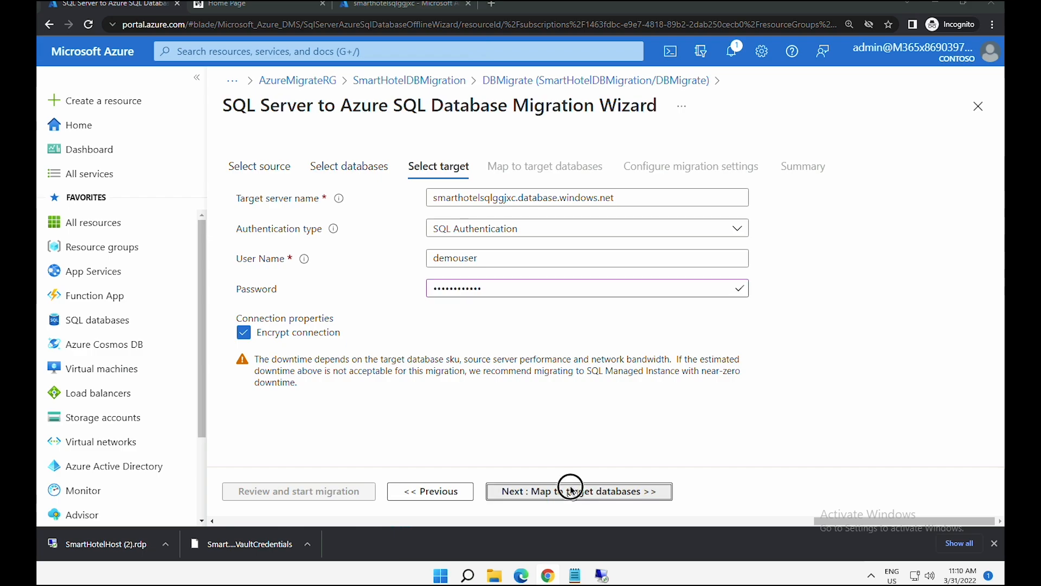
{"action": "left_click", "coordinate": [571, 486]}
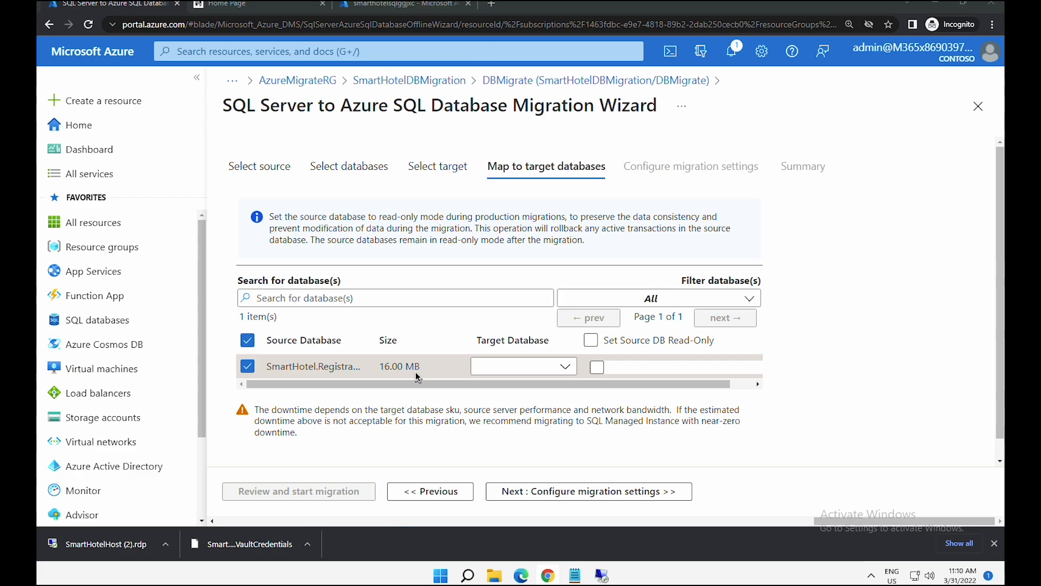
- Map SmartHotel.Registration to target database smarthoteldb
{"action": "left_click", "coordinate": [532, 367]}
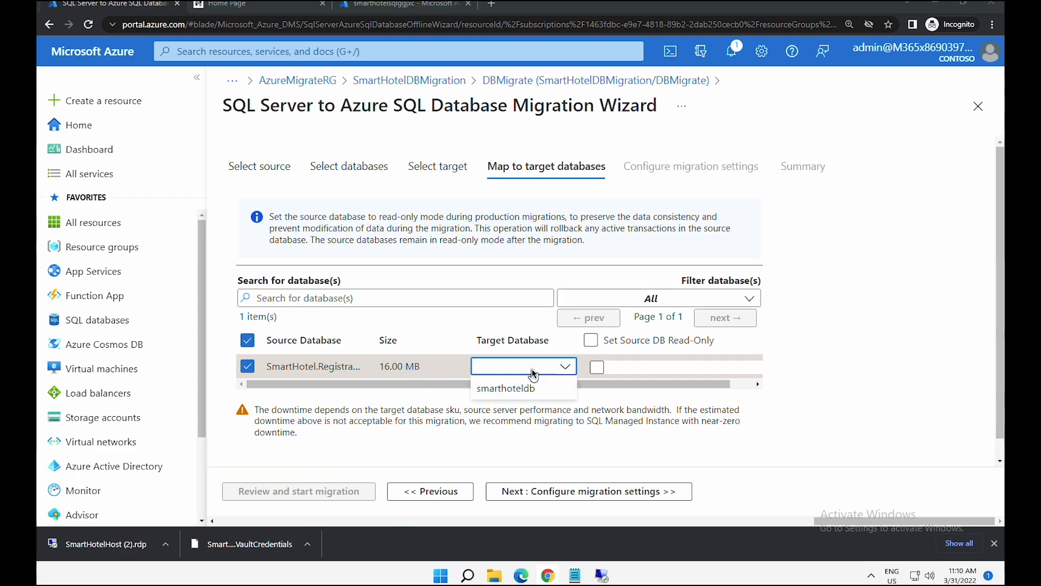
{"action": "left_click", "coordinate": [530, 387]}
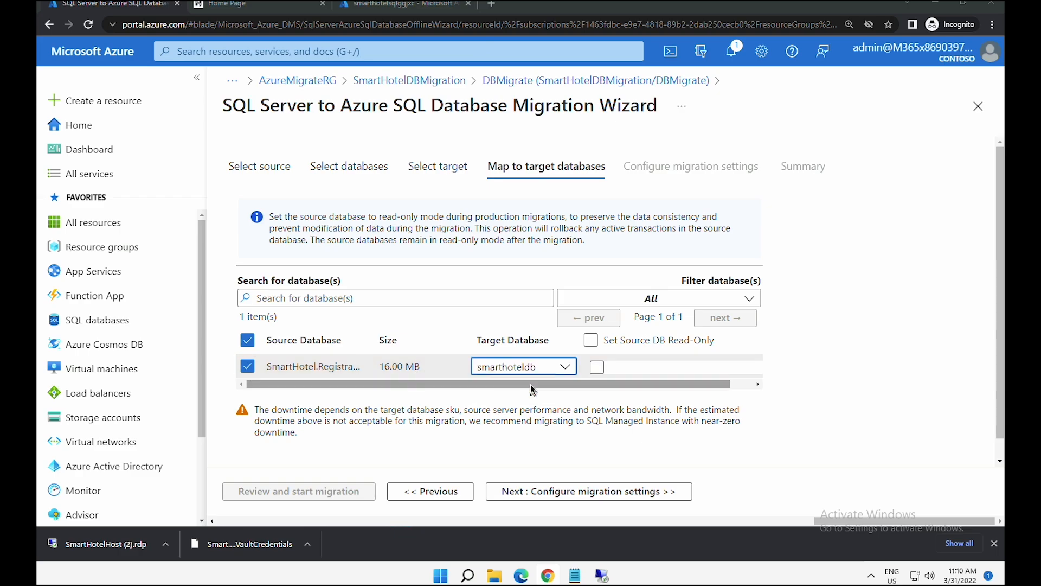
{"action": "left_click", "coordinate": [586, 498]}
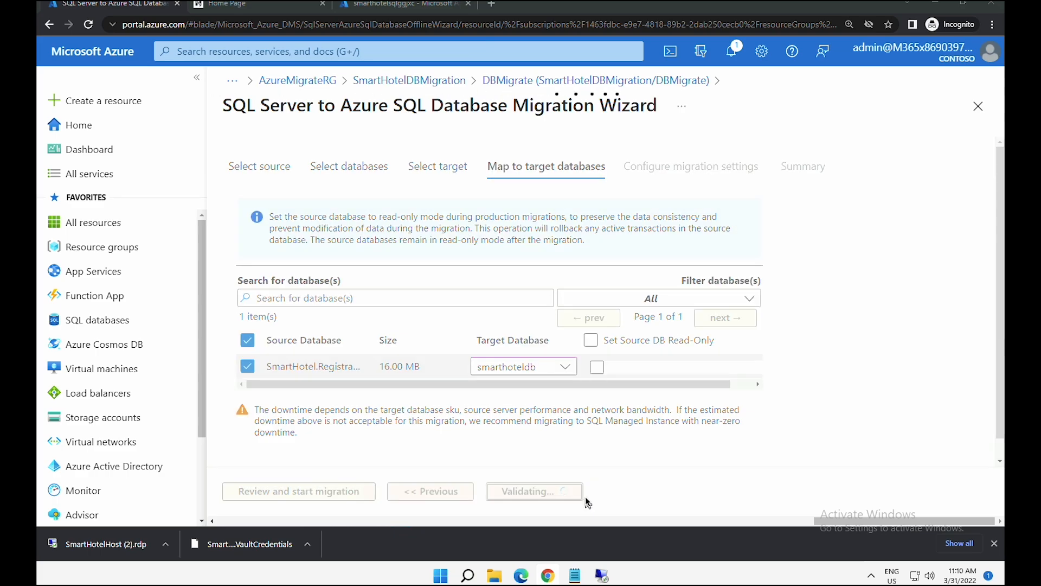
- Exclude dbo.__MigrationHistory so only dbo.Bookings migrates, and name the activity DataMigration
{"action": "left_click", "coordinate": [251, 204]}
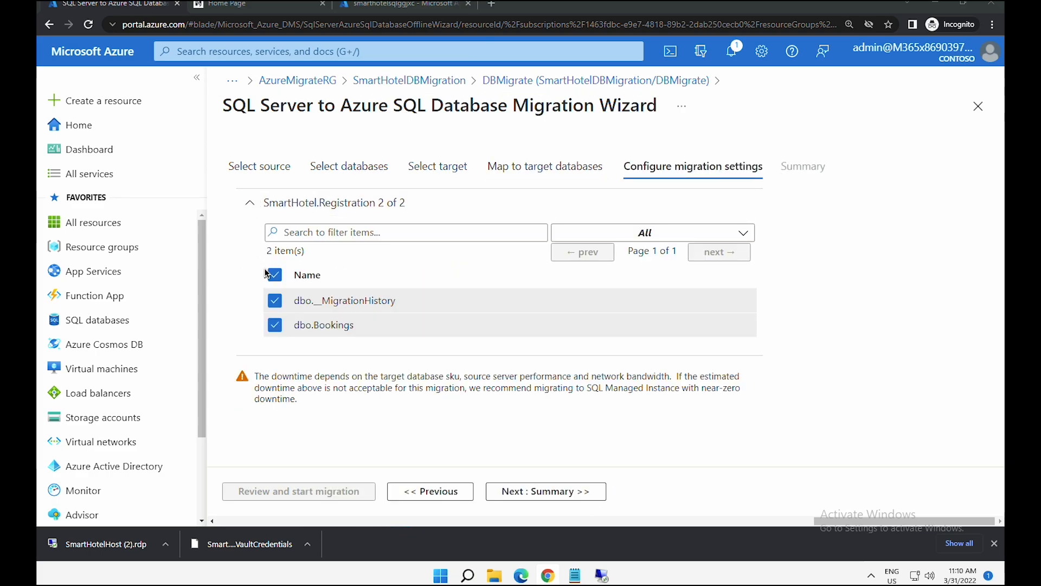
{"action": "left_click", "coordinate": [277, 303]}
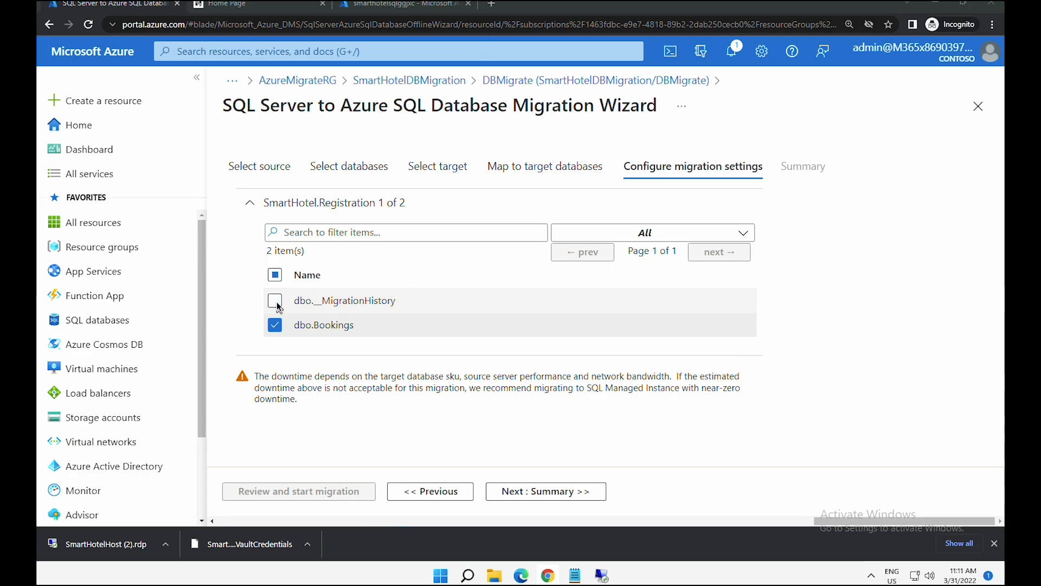
{"action": "left_click", "coordinate": [524, 490]}
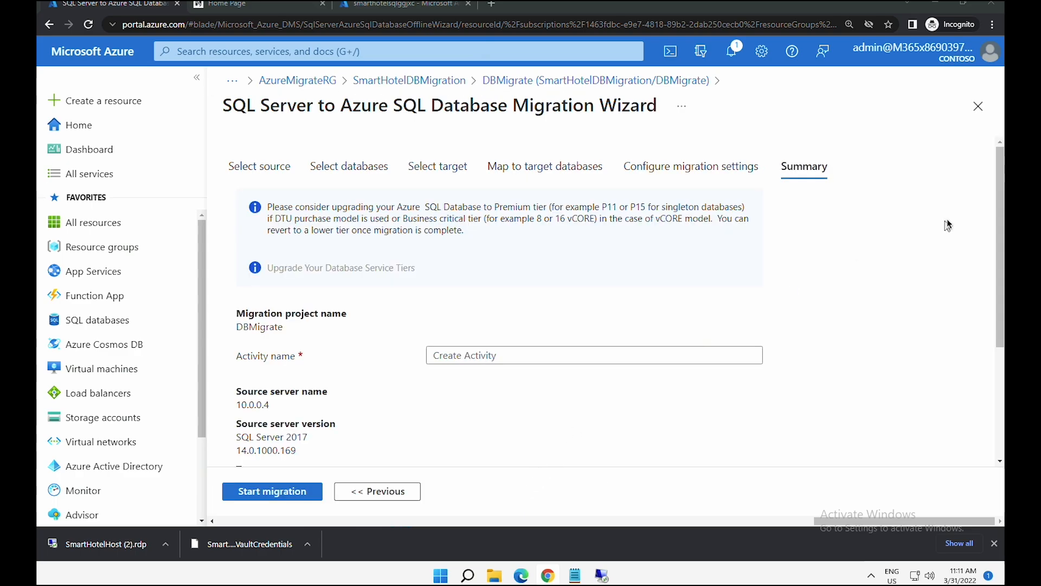
{"action": "left_click", "coordinate": [492, 358]}
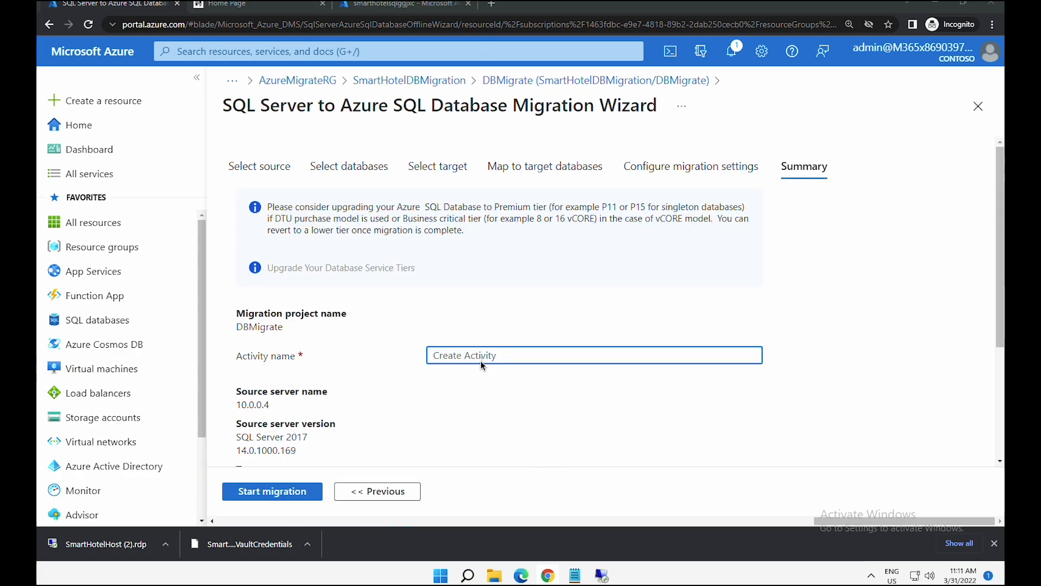
{"action": "type", "text": "DataMigration"}
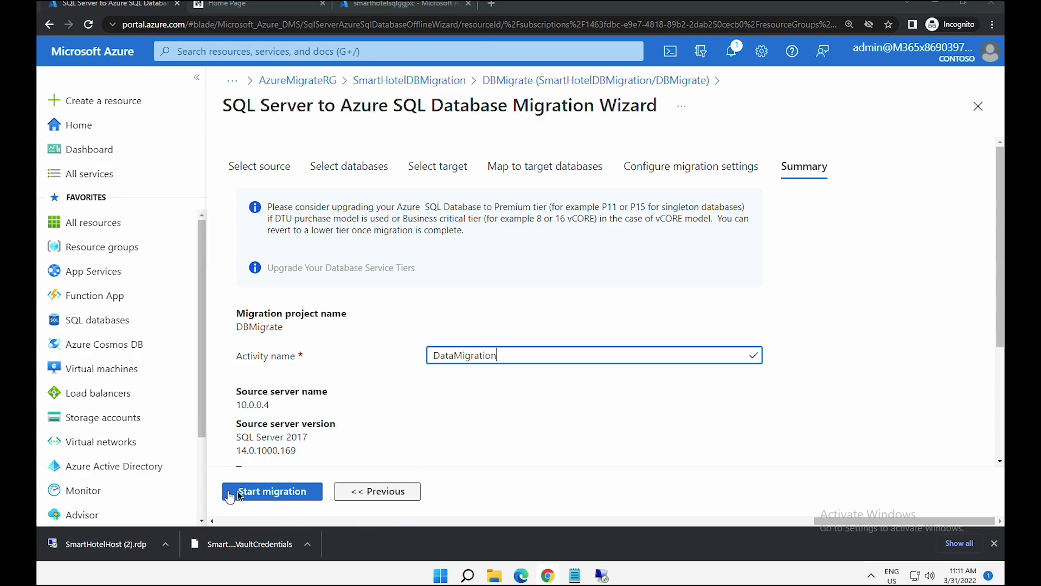
- Run DataMigration until Completed: 2.84 MB, 1 of 1 table in 00:00:06
{"action": "left_click", "coordinate": [261, 492]}
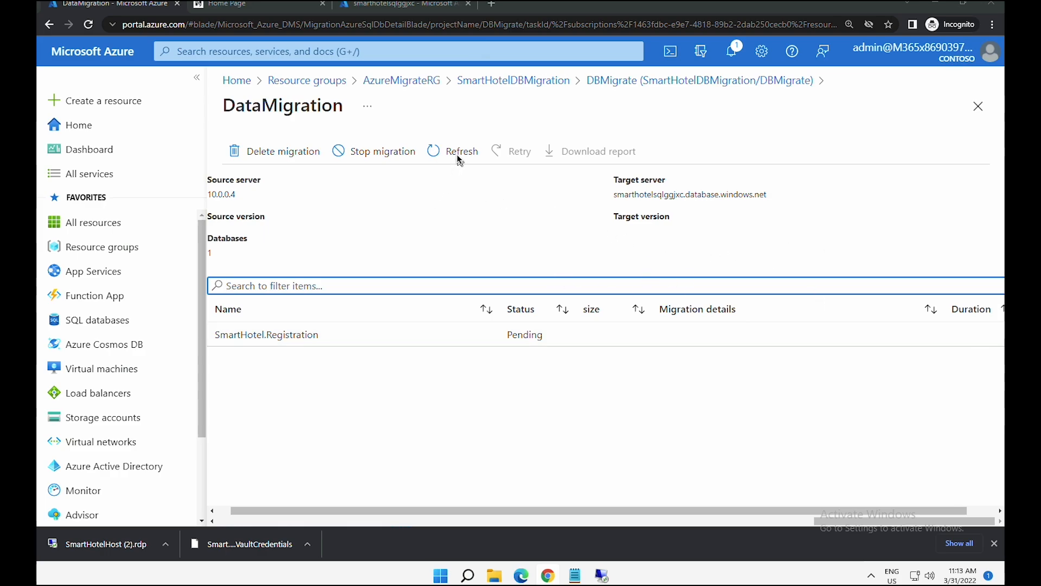
{"action": "left_click", "coordinate": [457, 155]}
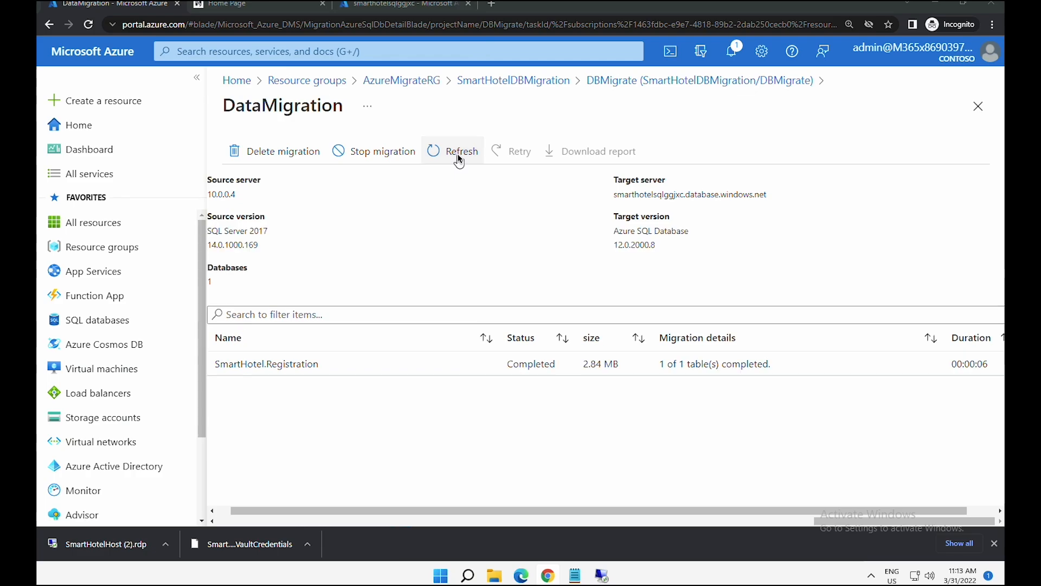
{"action": "left_click_drag", "start_coordinate": [507, 357], "coordinate": [592, 372]}
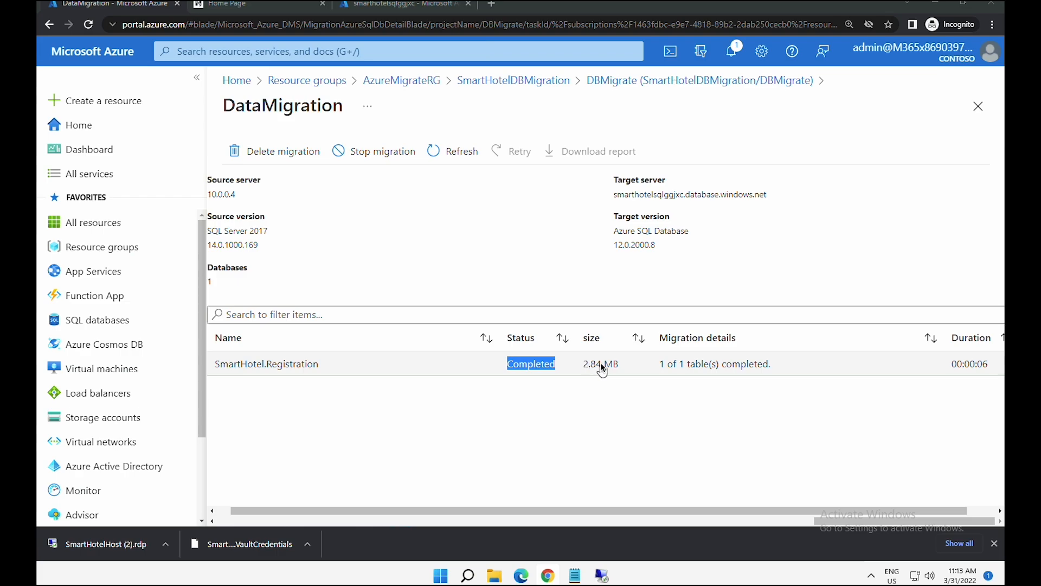